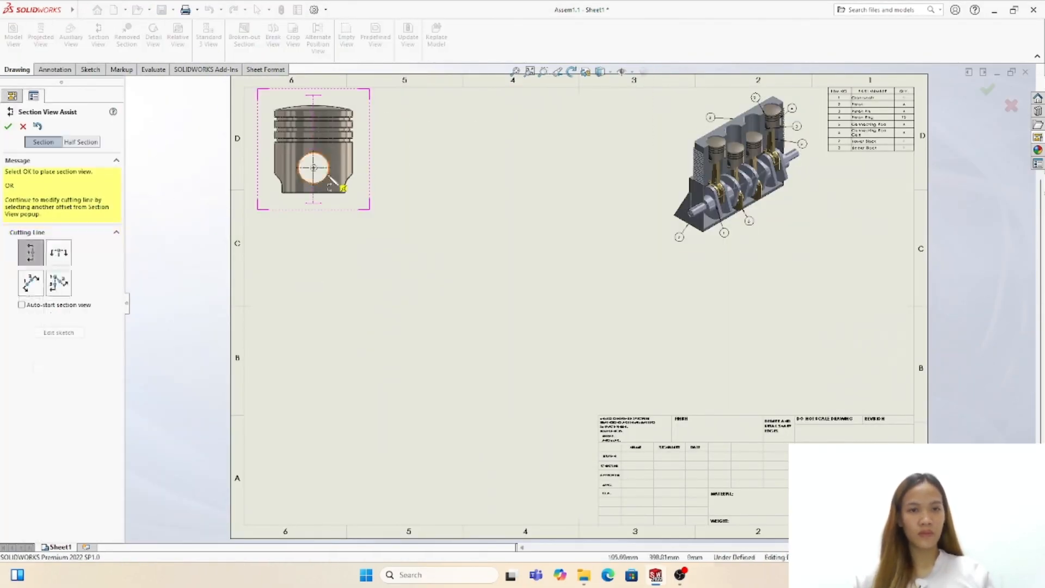
- Place the piston's vertical section view beside its front view and switch back to the drawing window
click(431, 150)
click(435, 237)
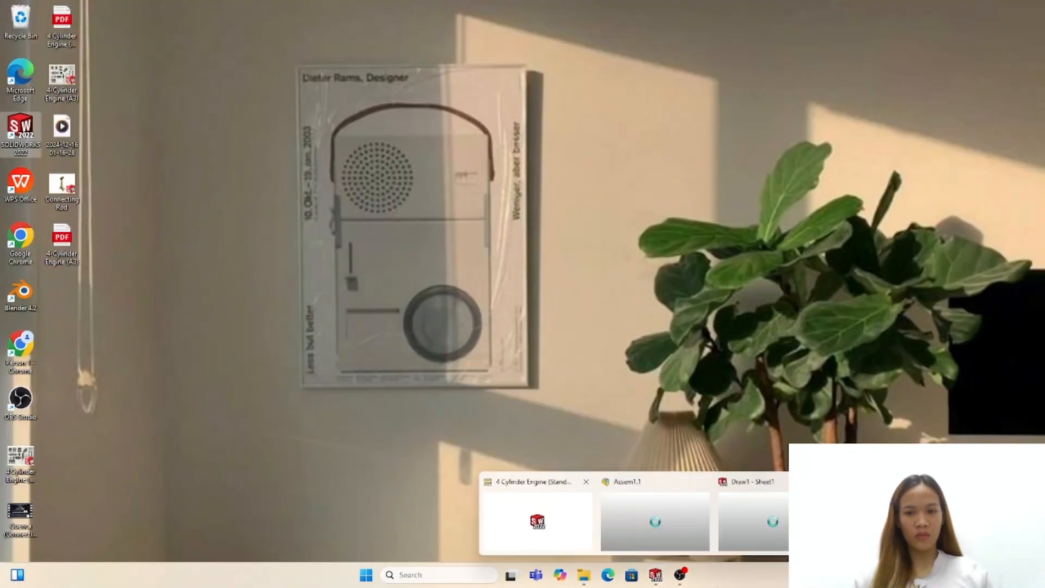
click(760, 517)
- Insert the Crankshaft part below the piston views with a front view and a projected end view beside it
click(13, 39)
click(61, 273)
double_click(588, 245)
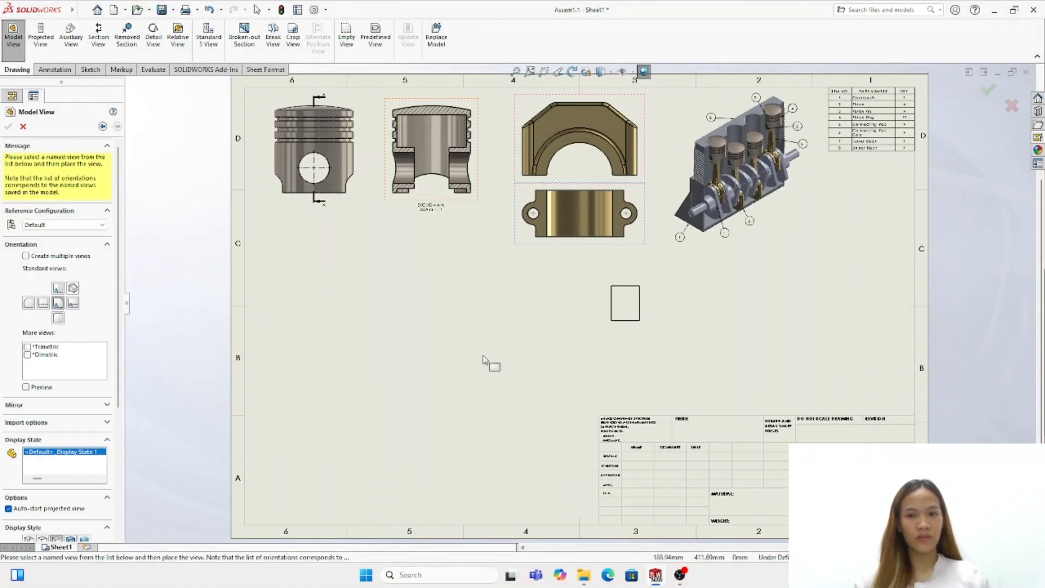
click(386, 294)
click(563, 294)
- Display both crankshaft views shaded with edges and give them a custom scale of 1:2
click(385, 295)
ctrl+click(562, 294)
click(71, 159)
click(21, 233)
text(1:2)
click(7, 127)
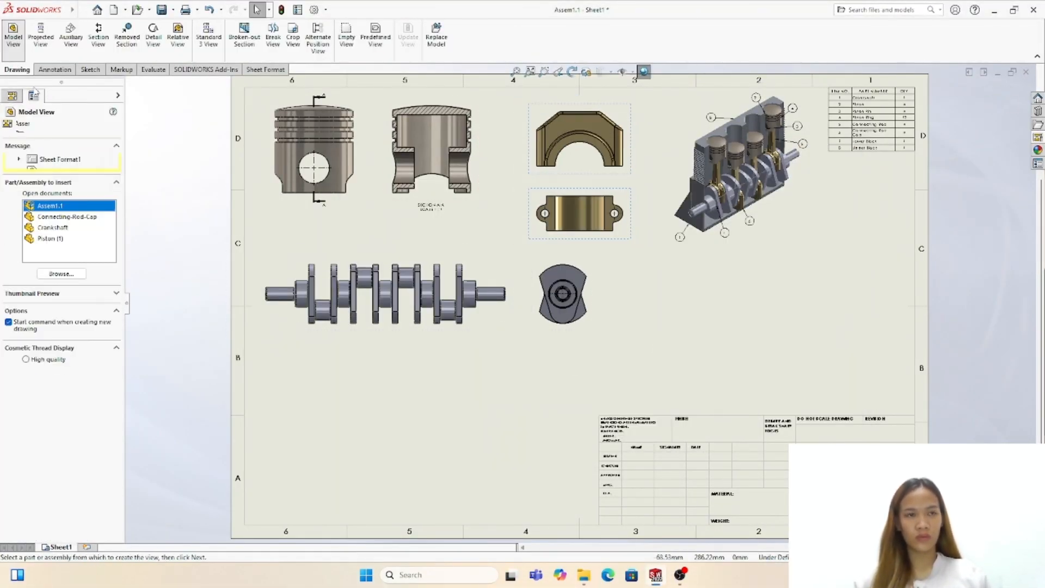
- Insert the pistol-pin part beside the crankshaft's end view, with a circular end view and a projected view below it
click(61, 274)
click(663, 297)
click(663, 400)
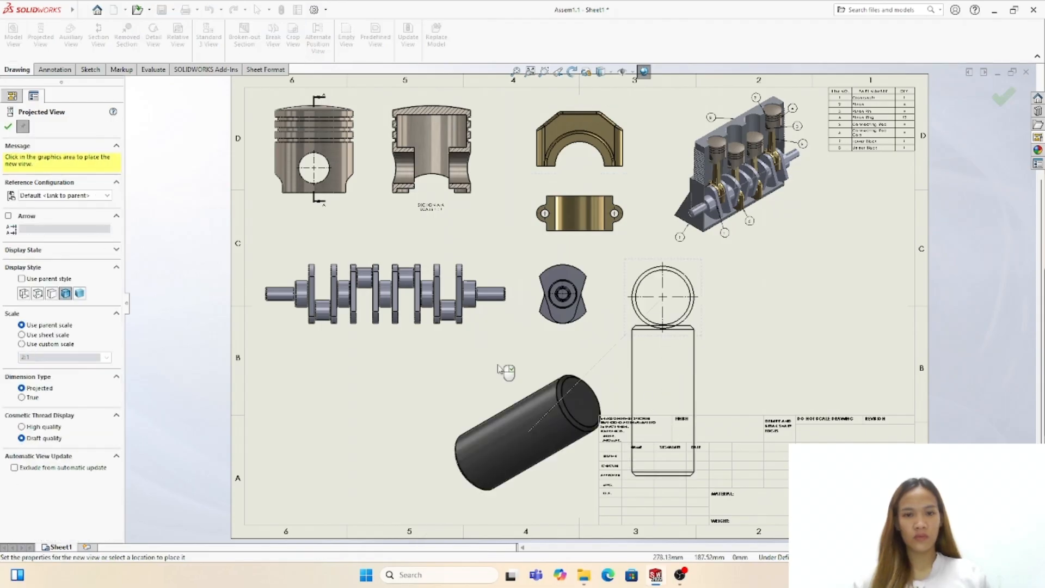
- Display both pin views shaded with edges at a custom scale of 2:5 and shift the circular view upward
click(662, 297)
ctrl+click(663, 401)
click(64, 159)
click(54, 243)
text(2:5)
click(8, 126)
mouse_move(688, 278)
mouse_down()
mouse_move(669, 253)
mouse_move(682, 262)
mouse_up()
- Insert the piston ring beside the pin with an edge view and a projected face view, shaded with edges at custom scale 2:4
click(13, 35)
click(62, 274)
click(763, 262)
click(762, 362)
click(34, 244)
text(2:4)
click(65, 160)
- Insert the Connecting-Rod part beside the piston ring with a front view and a projected view below it
click(13, 35)
click(62, 274)
double_click(607, 315)
click(858, 289)
- Rescale the connecting rod views first to 1:1.5 and finally to 1:1.2, and adjust the front view's position
double_click(38, 244)
text(1:1.5)
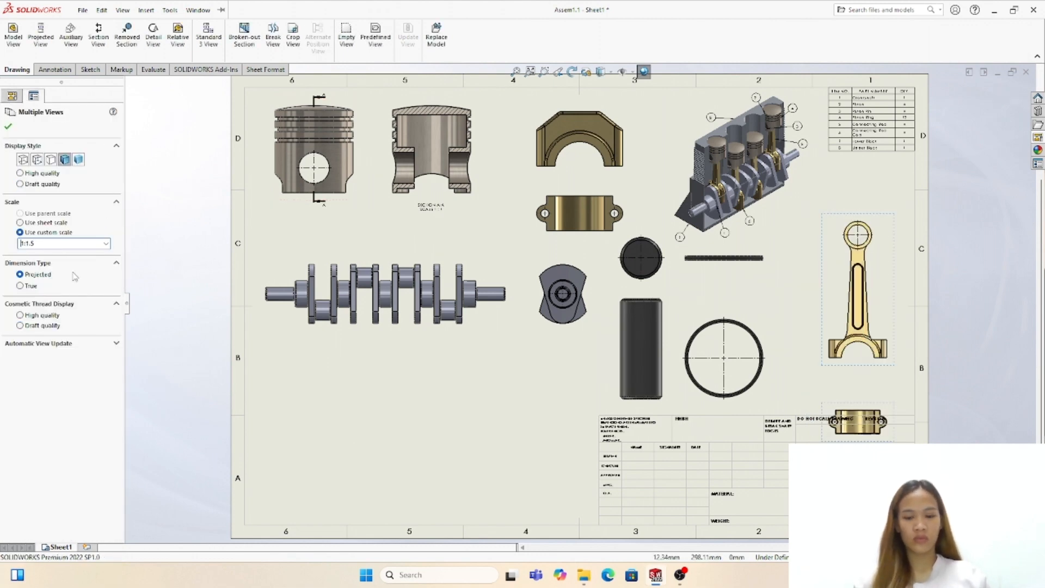
click(862, 283)
double_click(59, 501)
text(1:1.2)
drag(831, 221, 827, 226)
- Create a vertical section view through the connecting rod's small-end hole, place it beside the front view, and reposition the rod views
click(99, 36)
click(862, 188)
click(804, 262)
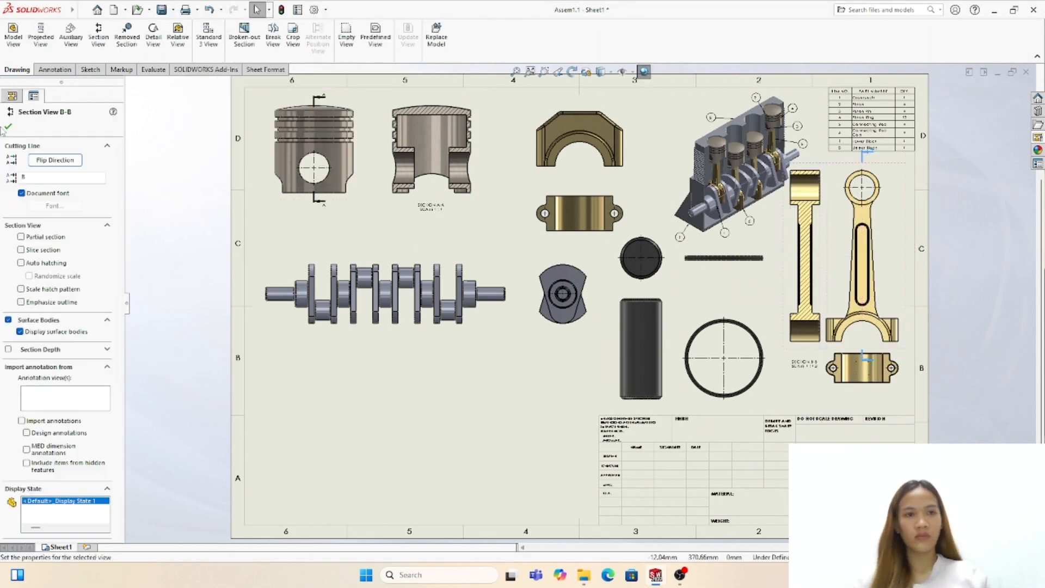
drag(863, 383, 864, 406)
drag(883, 173, 887, 189)
- Insert the finned cylinder block in the sheet's lower corner with a front view and a projected view below it
click(13, 35)
click(62, 274)
double_click(800, 363)
click(388, 473)
click(349, 536)
middle_drag(354, 522, 361, 390)
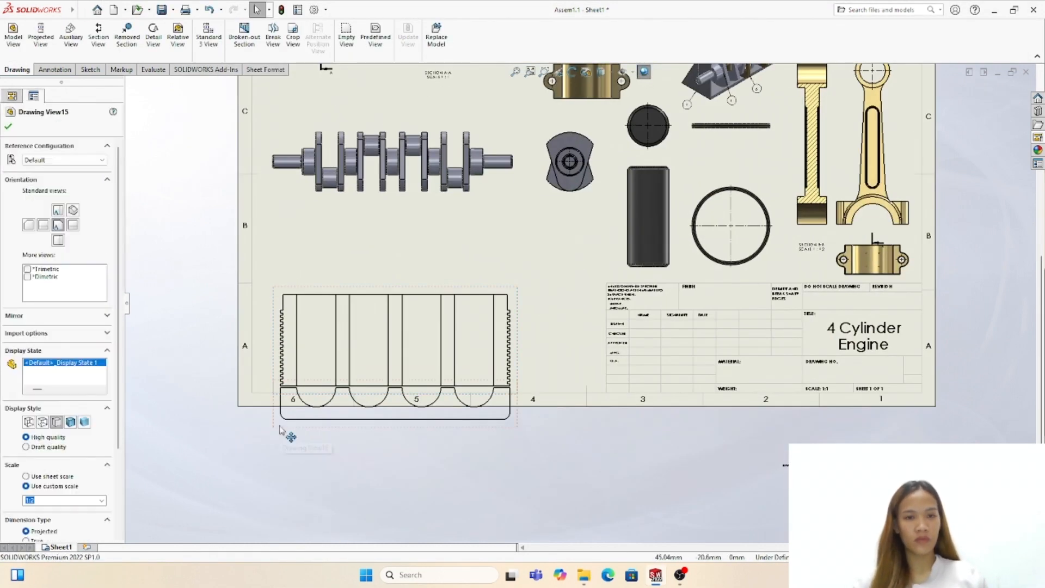
- Display the finned block views shaded with edges at a custom scale of 1:3 and move them inside the sheet border
click(66, 423)
double_click(41, 244)
text(1:41:3)
drag(395, 309, 355, 269)
middle_drag(497, 203, 498, 302)
drag(499, 302, 498, 276)
- Insert the lower engine block between the crankshaft and finned block as two views, shaded with edges at a 1:3 scale
click(13, 35)
click(61, 274)
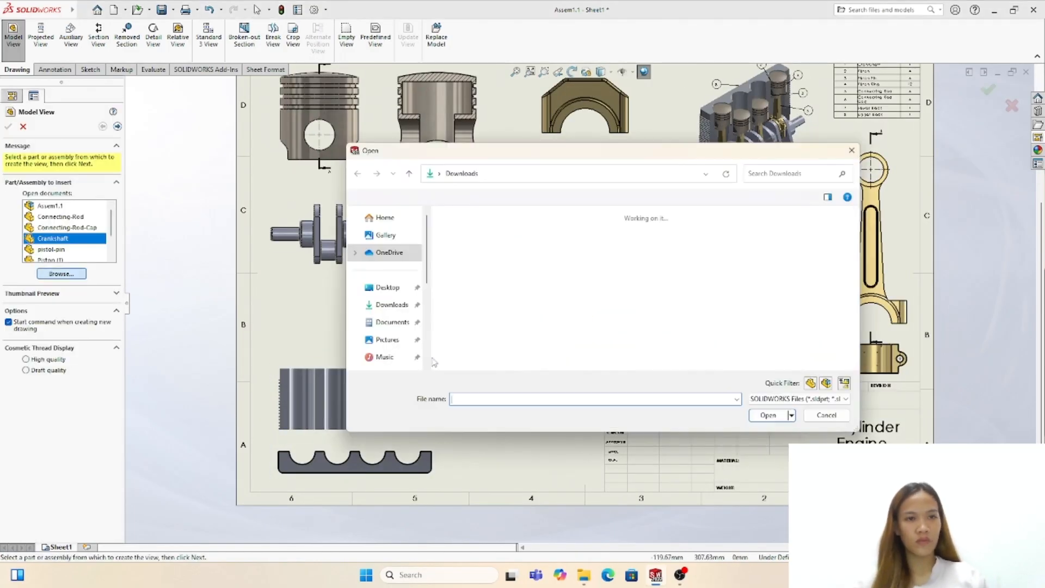
click(390, 317)
click(506, 318)
click(65, 160)
text(1:3)
- Reposition the part views on the sheet so that they are spaced apart and aligned
middle_drag(878, 229, 871, 262)
drag(829, 151, 808, 162)
drag(669, 157, 600, 158)
scroll(784, 98, down, 1)
drag(694, 288, 710, 270)
scroll(710, 270, up, 1)
drag(596, 177, 593, 168)
drag(592, 186, 592, 180)
- Dimension the piston front view's overall height, outer diameter, ring land height, pin hole height and pin hole diameter
click(90, 70)
click(19, 35)
scroll(257, 79, down, 3)
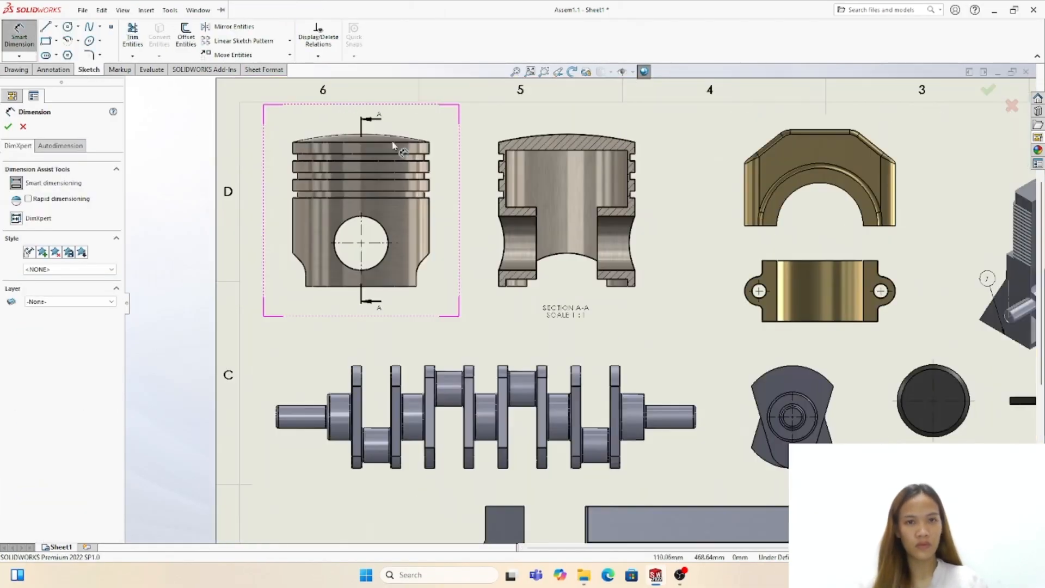
click(392, 143)
click(442, 204)
click(376, 321)
click(11, 504)
click(344, 286)
click(358, 246)
- Dimension the height from the cavity ceiling to the skirt's bottom edge in the piston's section view
click(567, 150)
click(503, 286)
scroll(472, 266, down, 2)
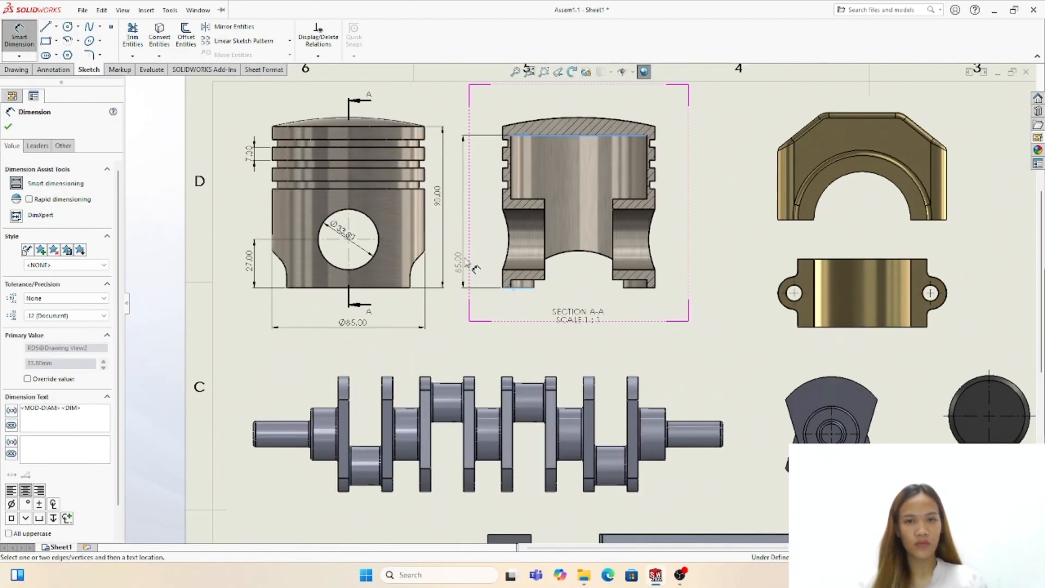
click(481, 229)
key(Escape)
- Dimension the cavity width and ring groove width above the piston section, adding diameter symbols to both
scroll(730, 109, down, 2)
click(429, 218)
click(668, 193)
click(554, 128)
click(12, 504)
click(554, 108)
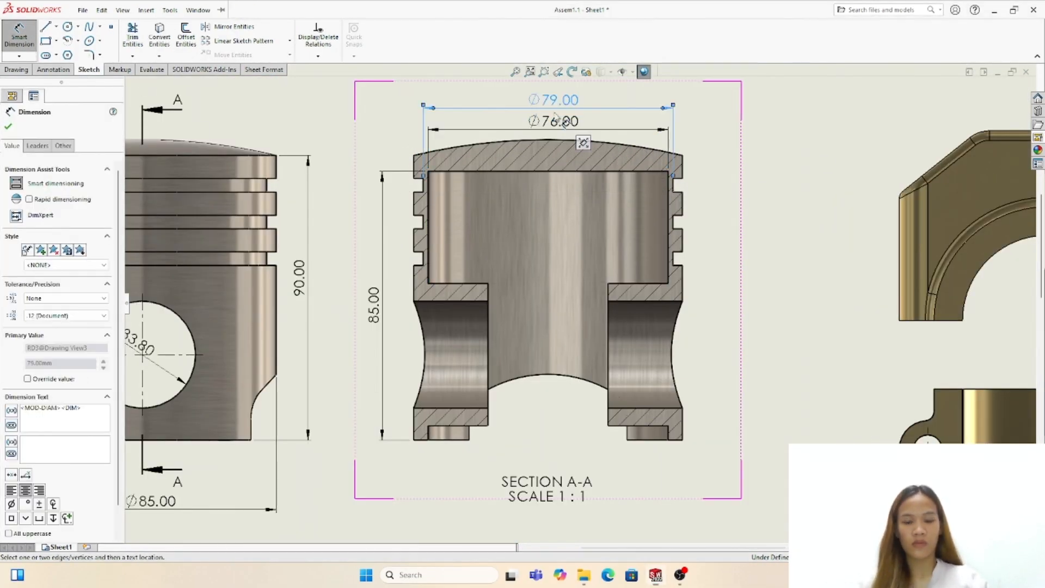
- Dimension the piston section's cavity depth, lower boss thickness, and the gaps between the pin bosses and the bottom feet
click(669, 228)
click(720, 226)
click(674, 408)
click(676, 440)
click(608, 402)
click(551, 404)
click(469, 434)
click(627, 434)
click(551, 440)
scroll(764, 139, up, 2)
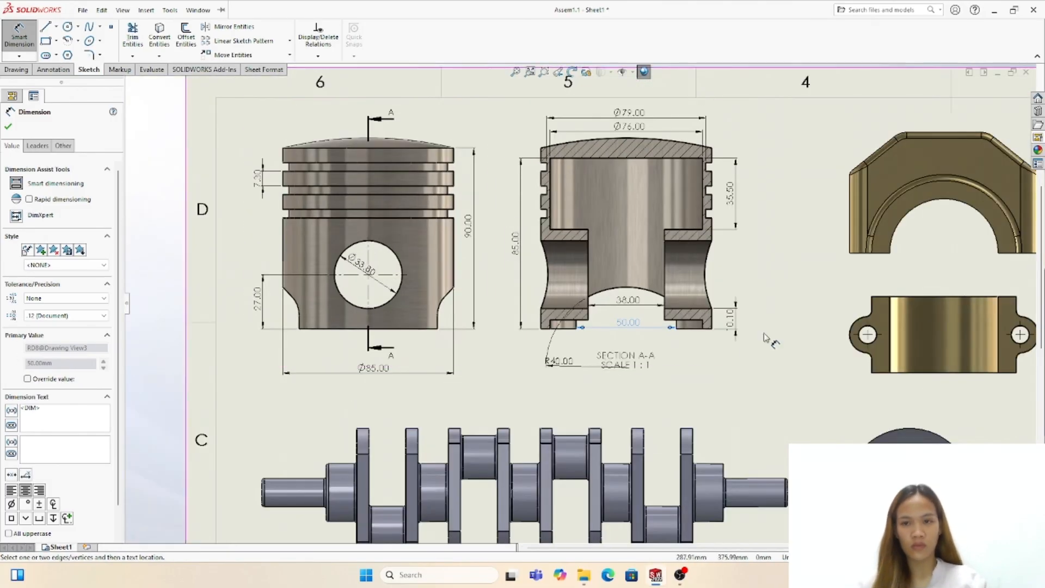
- Move the SECTION A-A label closer to its view and add the note "2. PISTON" between the piston views
key(Escape)
drag(627, 361, 627, 349)
text(PISTON)
- Dimension the inner and outer arc radii, half width and base leg width on the connecting rod cap's front view
middle_drag(893, 218, 517, 282)
click(19, 37)
click(606, 277)
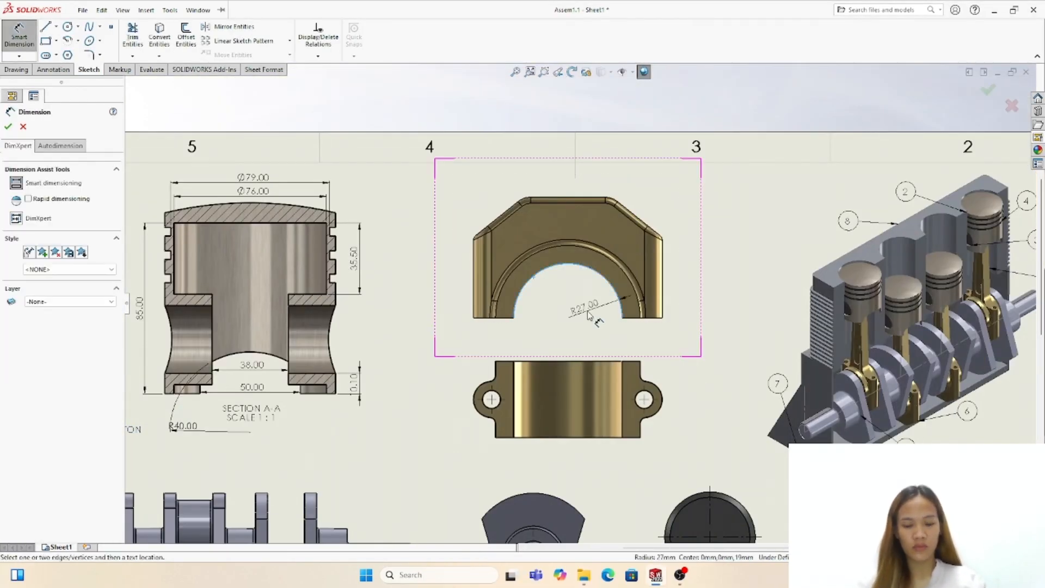
click(583, 304)
click(536, 251)
click(543, 298)
click(523, 187)
click(503, 318)
click(493, 328)
- Dimension the height and the bolt hole spacing on the connecting rod cap's lower view
scroll(561, 366, down, 1)
click(588, 366)
click(500, 379)
click(691, 379)
click(603, 327)
- Dimension the bore diameter, bolt hole, ear radius, fillet radius and body width on the cap's lower view
click(528, 368)
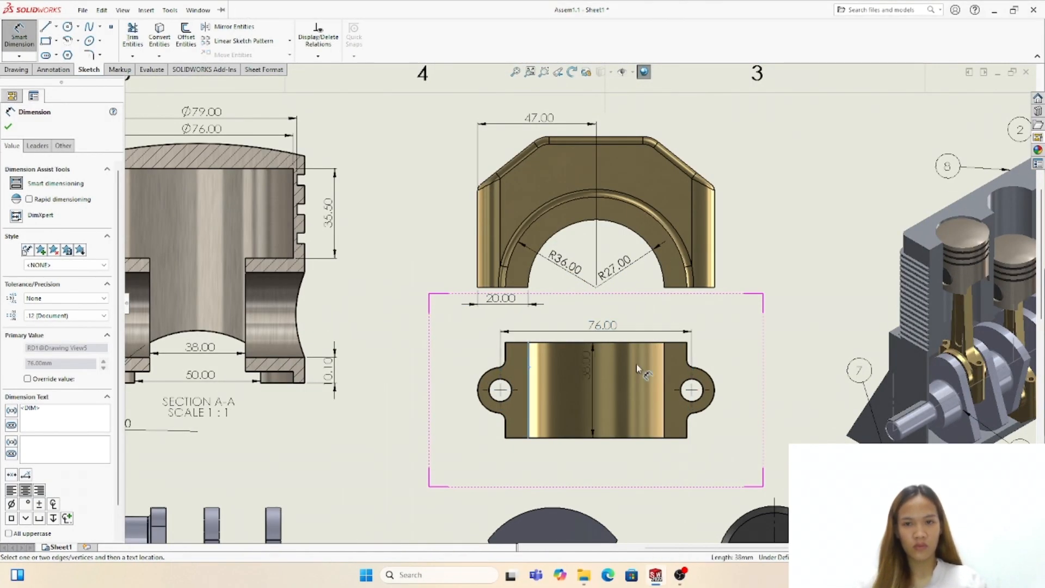
click(474, 369)
click(504, 416)
click(481, 431)
click(481, 403)
click(688, 430)
click(596, 451)
key(Escape)
scroll(596, 278, up, 2)
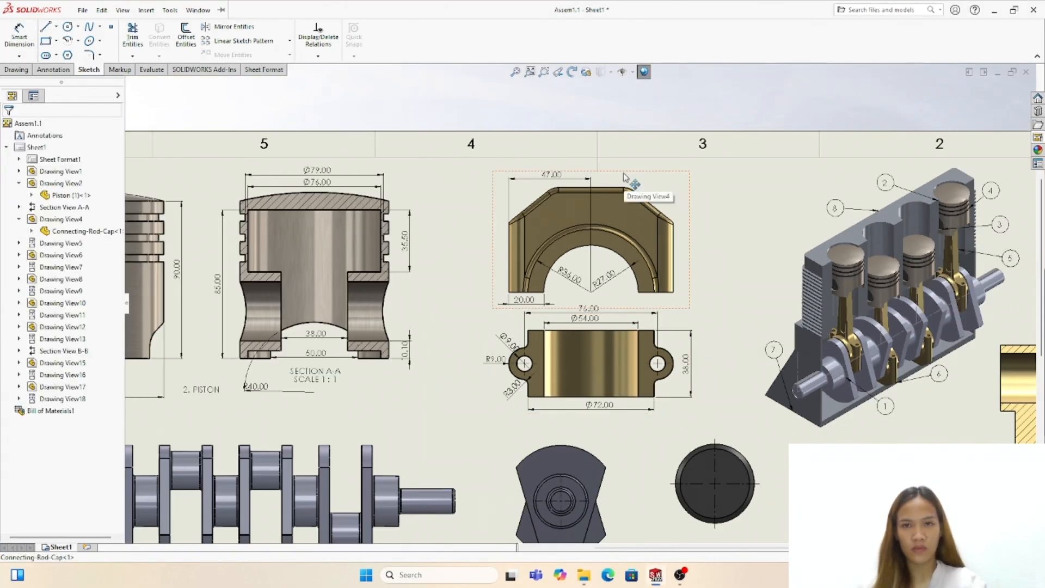
- Add the note "5. CONNECTING ROD" beneath the connecting rod cap's lower view
click(692, 283)
middle_drag(602, 420, 616, 395)
double_click(618, 395)
text(5. CONNECTING ROD)
click(544, 484)
- Dimension the diameters of the concentric circles and outer arcs and the lower lobe radius on the crankshaft's end view
middle_drag(544, 485, 711, 336)
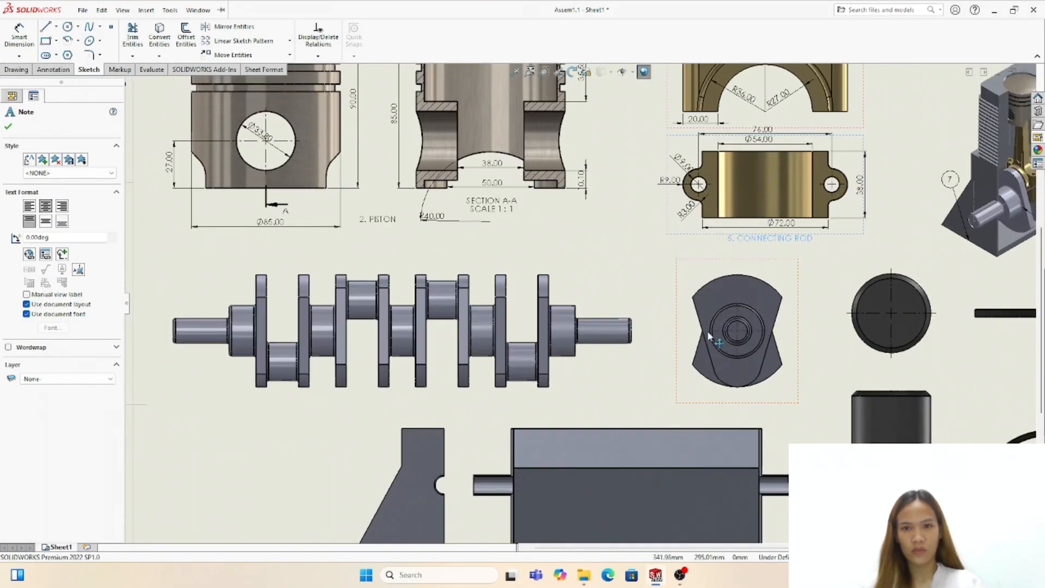
scroll(711, 336, down, 3)
click(19, 36)
click(618, 310)
click(679, 211)
click(528, 297)
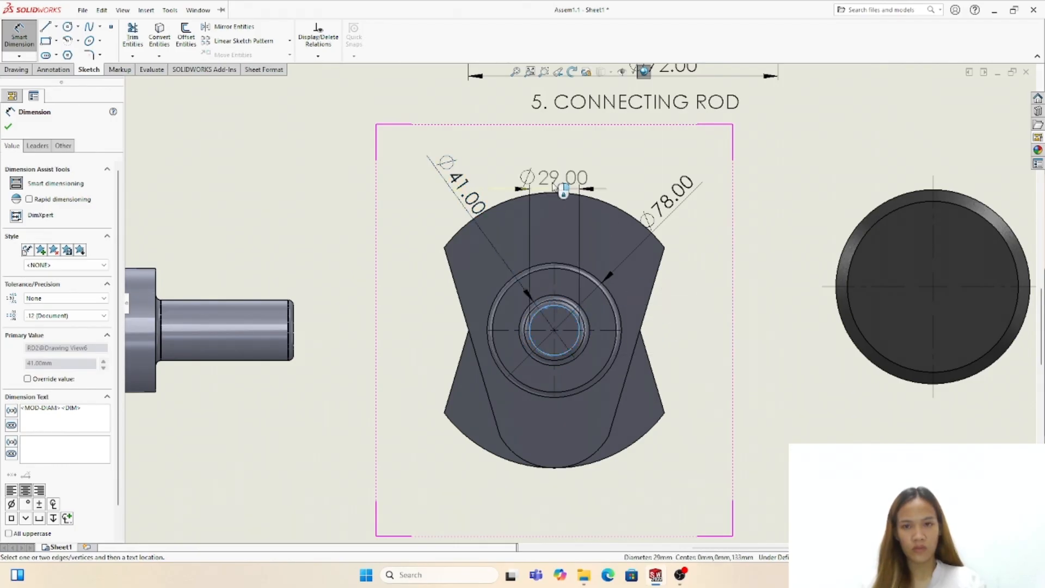
click(701, 267)
click(592, 451)
click(414, 401)
- Dimension the diameter of the crankshaft's outer shaft end in the front view
scroll(462, 272, up, 4)
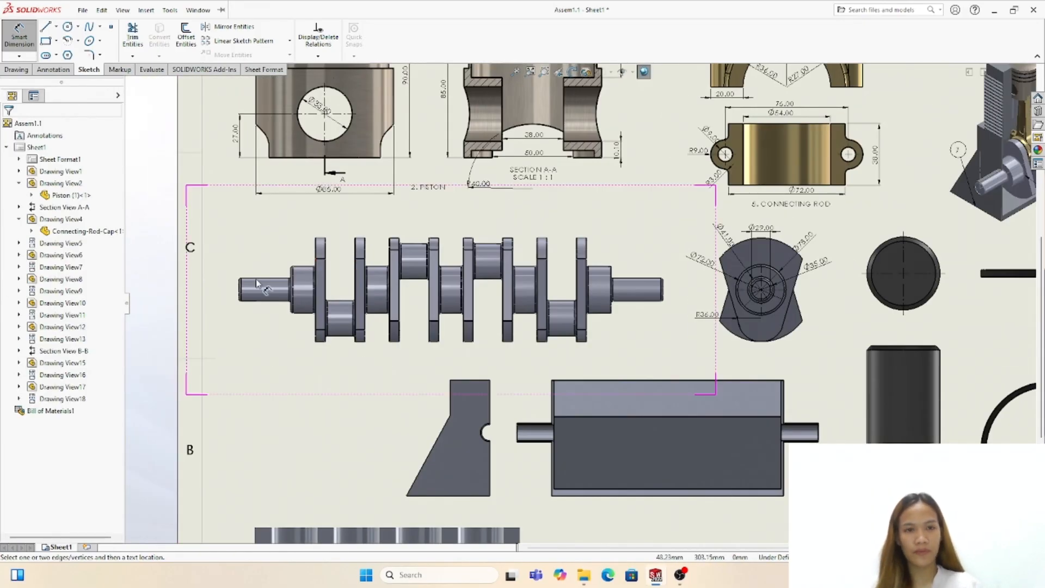
scroll(234, 284, down, 4)
click(313, 306)
click(265, 311)
click(310, 321)
- Dimension the lengths of the crankshaft's outer shaft end and the adjoining first journal below the front view
scroll(361, 294, down, 2)
click(450, 364)
click(374, 503)
click(449, 369)
click(526, 454)
click(487, 503)
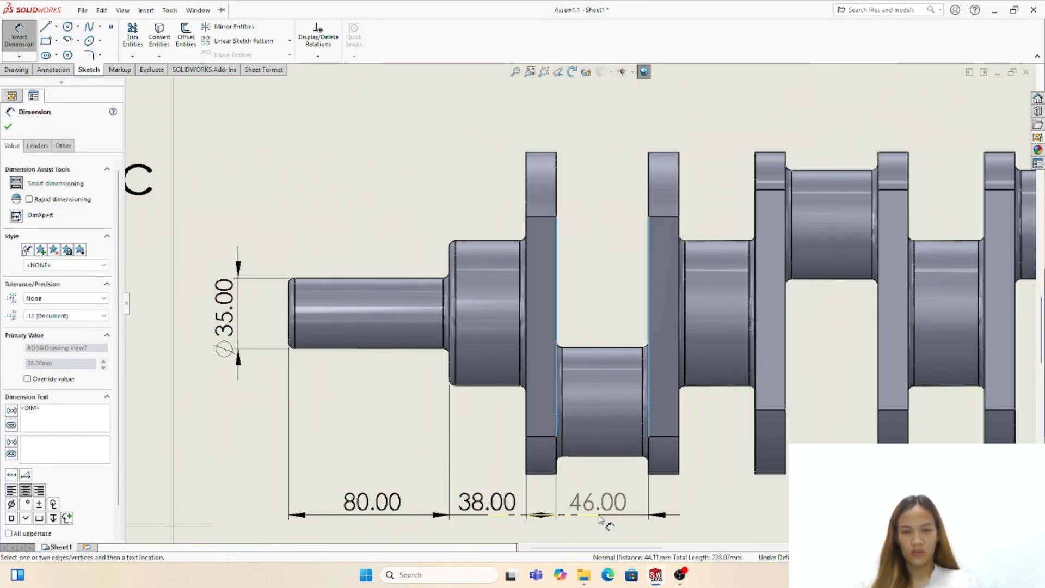
- Dimension the spacing between the first two crank webs and the second journal's length below the crankshaft's front view
click(599, 517)
click(456, 392)
click(532, 398)
click(483, 492)
- Dimension the diameters of the first journal and the first two crankpins on the crankshaft's front view
click(264, 294)
click(376, 323)
click(387, 373)
scroll(610, 287, down, 1)
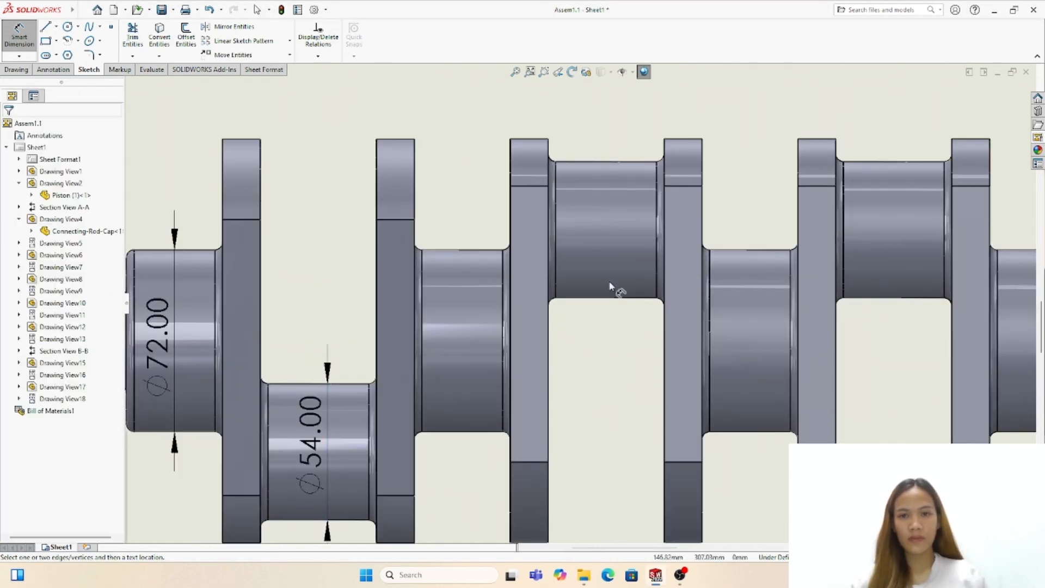
click(607, 297)
click(609, 162)
click(604, 233)
scroll(563, 302, up, 5)
scroll(556, 307, down, 5)
- Dimension the thickness of the first two crank webs above the crankshaft's front view
click(306, 146)
click(309, 104)
click(450, 104)
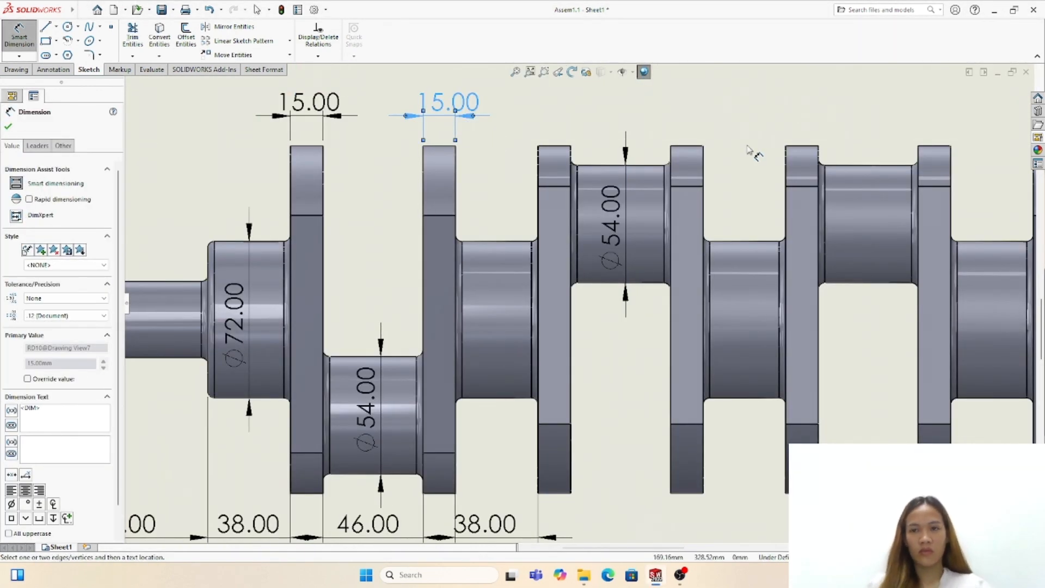
key(Escape)
scroll(752, 349, up, 1)
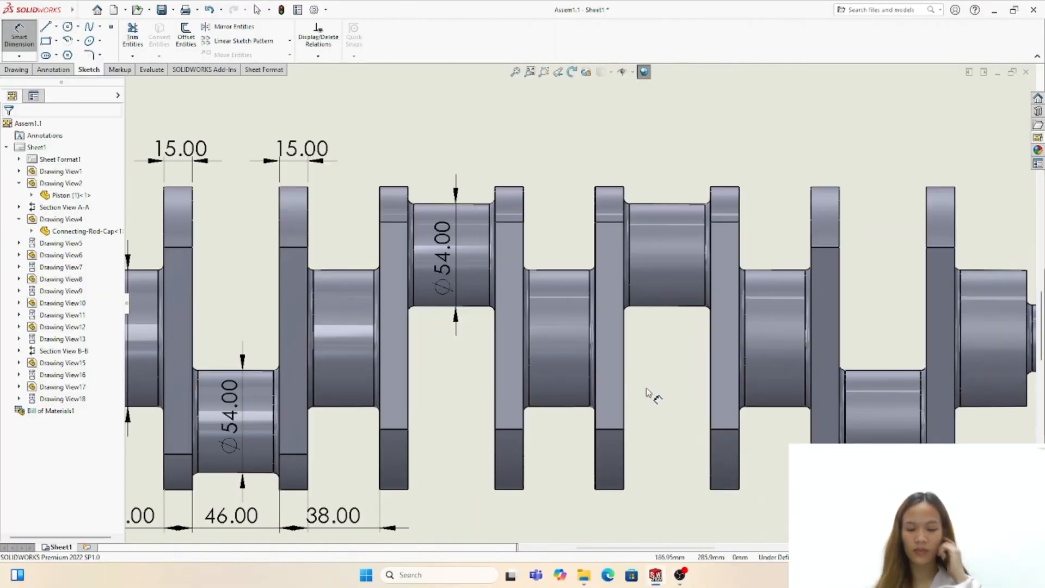
- Dimension the corner radius at the crankshaft's outer shaft end and place the crankshaft's name note above its front view
scroll(577, 302, up, 6)
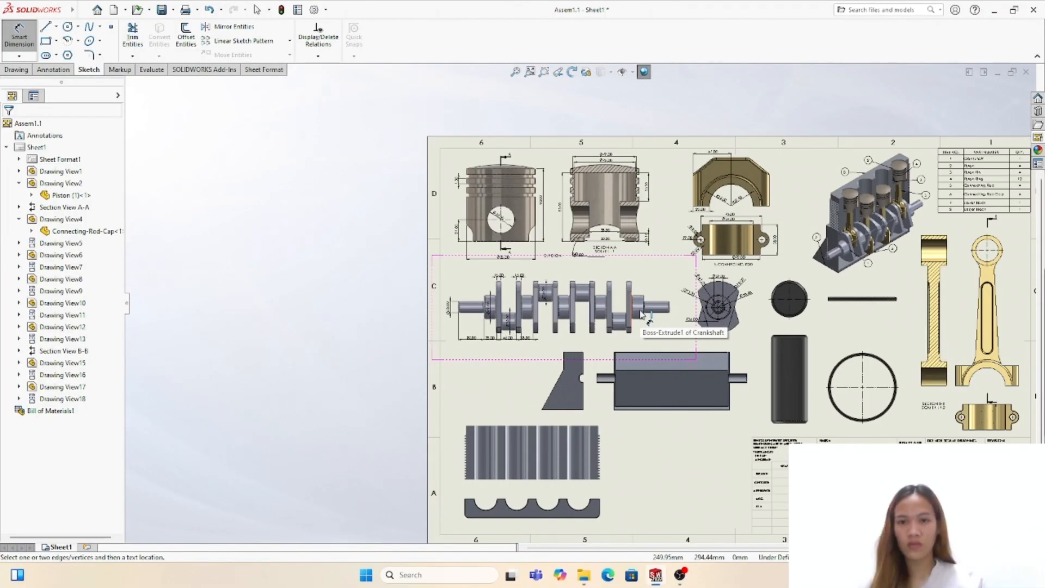
scroll(642, 315, down, 8)
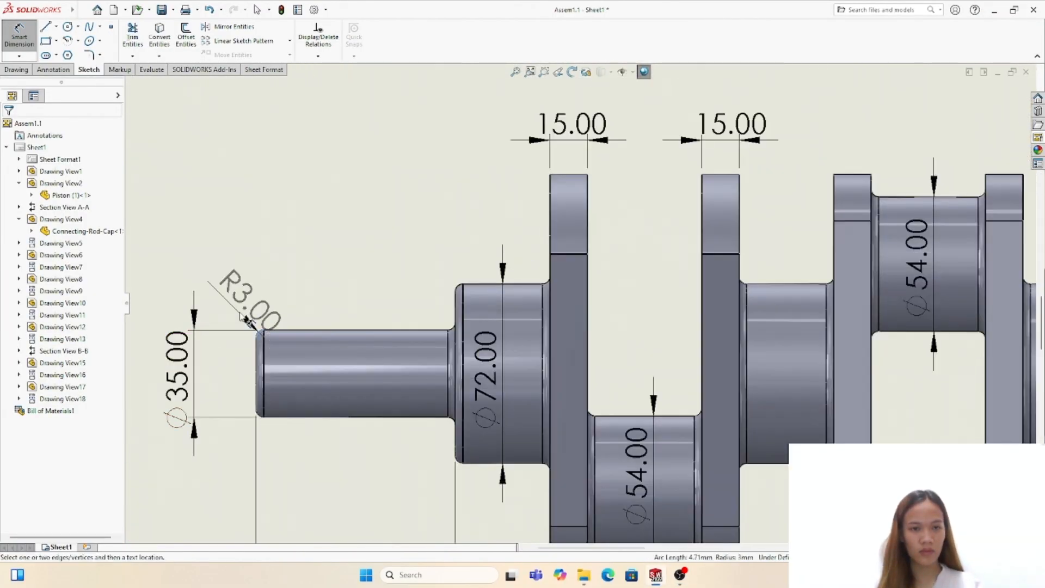
scroll(471, 263, up, 4)
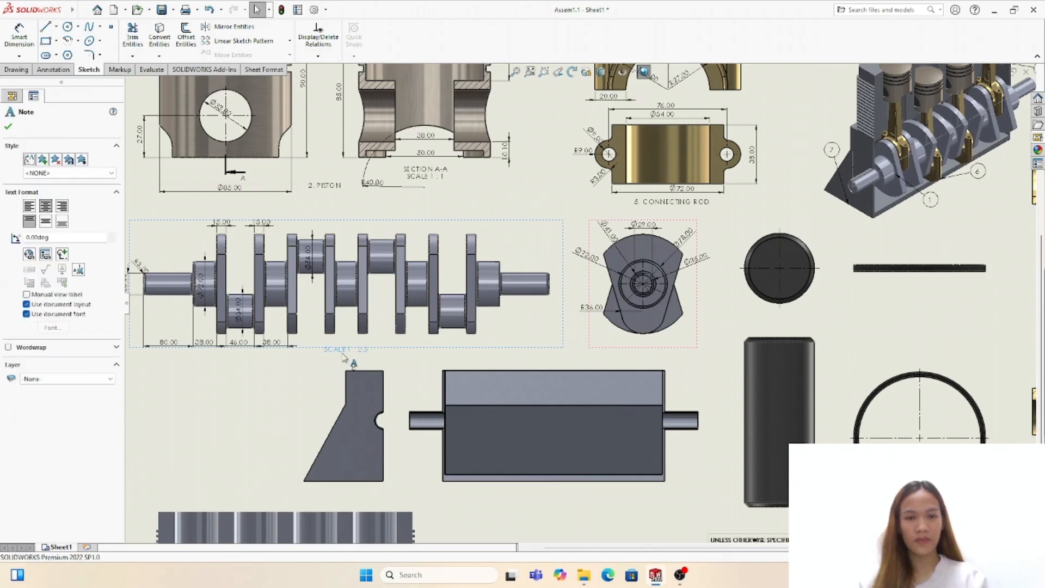
drag(350, 360, 512, 215)
drag(643, 281, 635, 280)
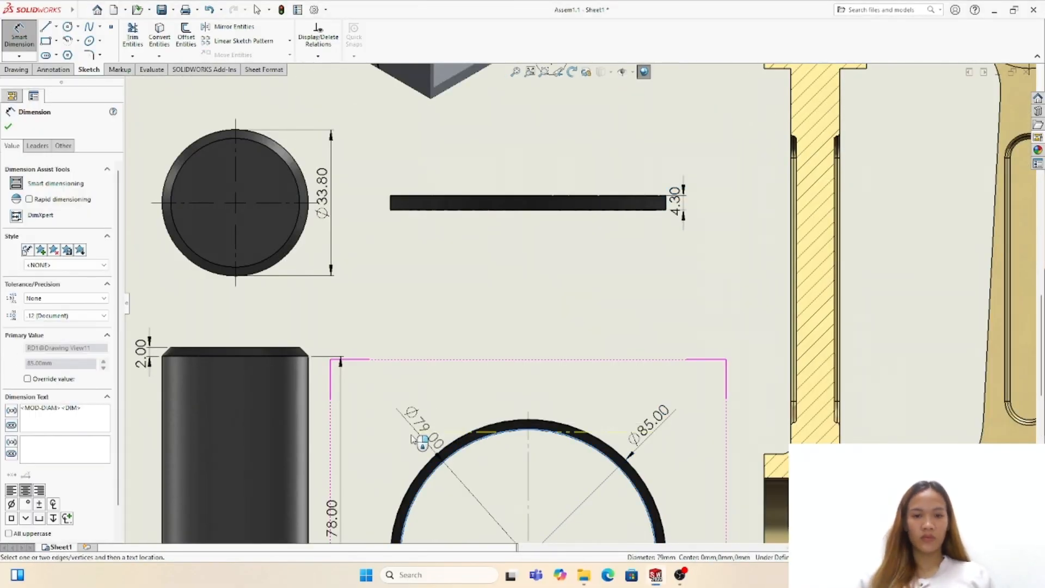
- Finish dimensioning the piston ring and pin views, and dimension the outer circle of the connecting rod's small end
right_click(418, 388)
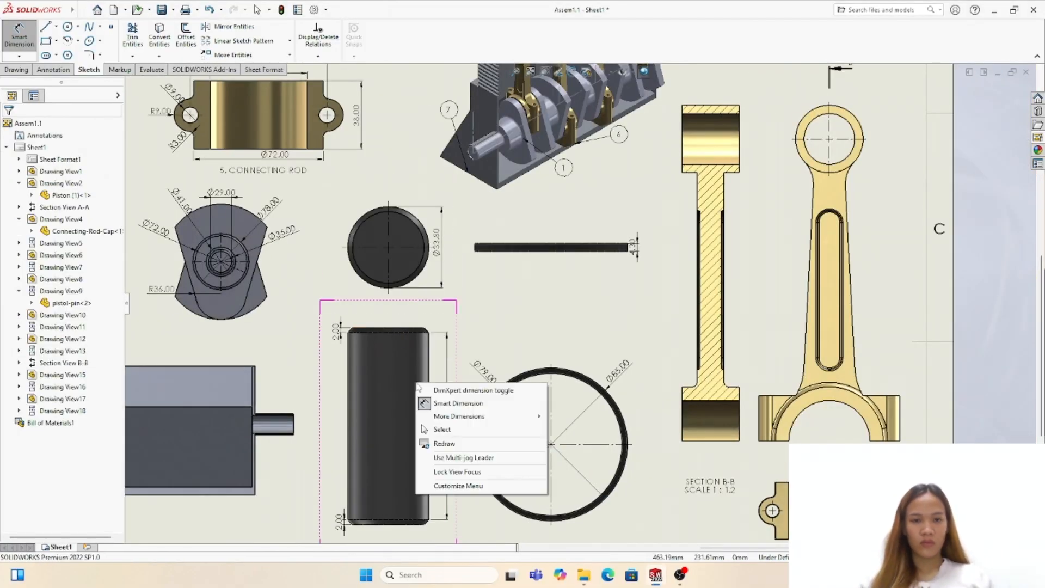
key(Escape)
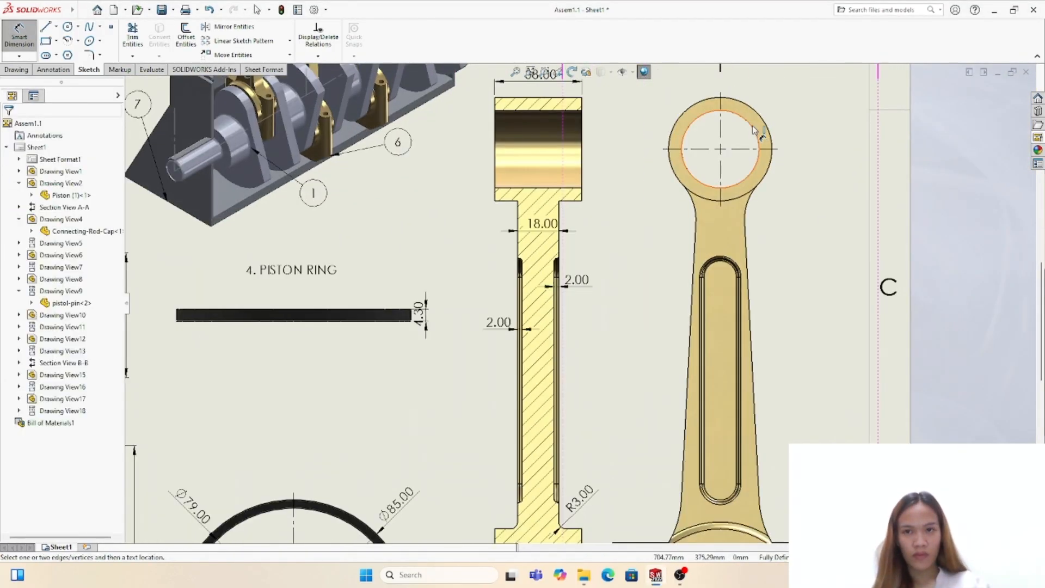
click(769, 172)
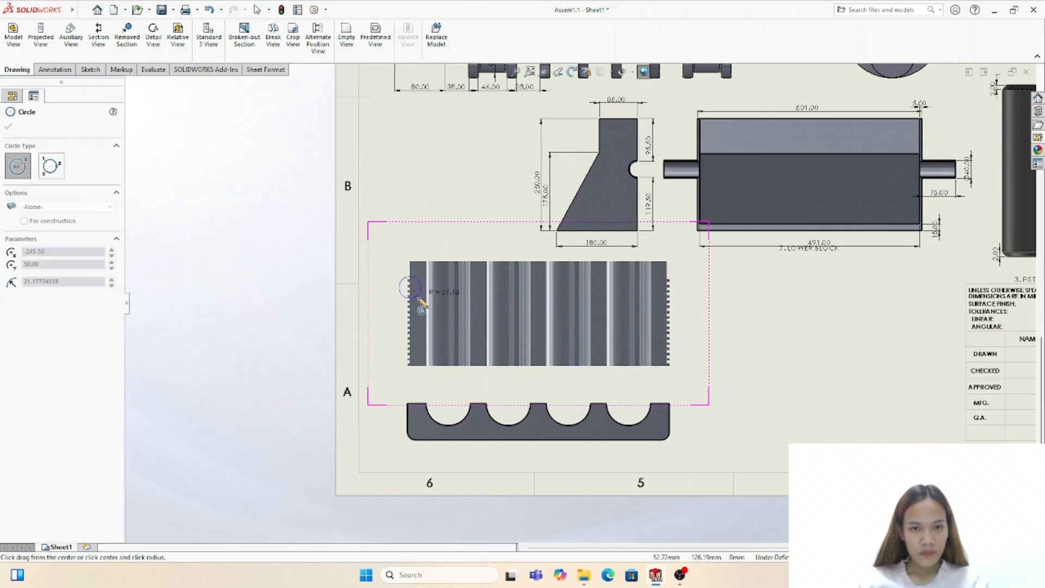
- Create a detail view of the teeth on the upper block's left edge above its front view, at custom scale 2:2.5
click(419, 298)
click(448, 193)
scroll(71, 326, down, 10)
click(23, 388)
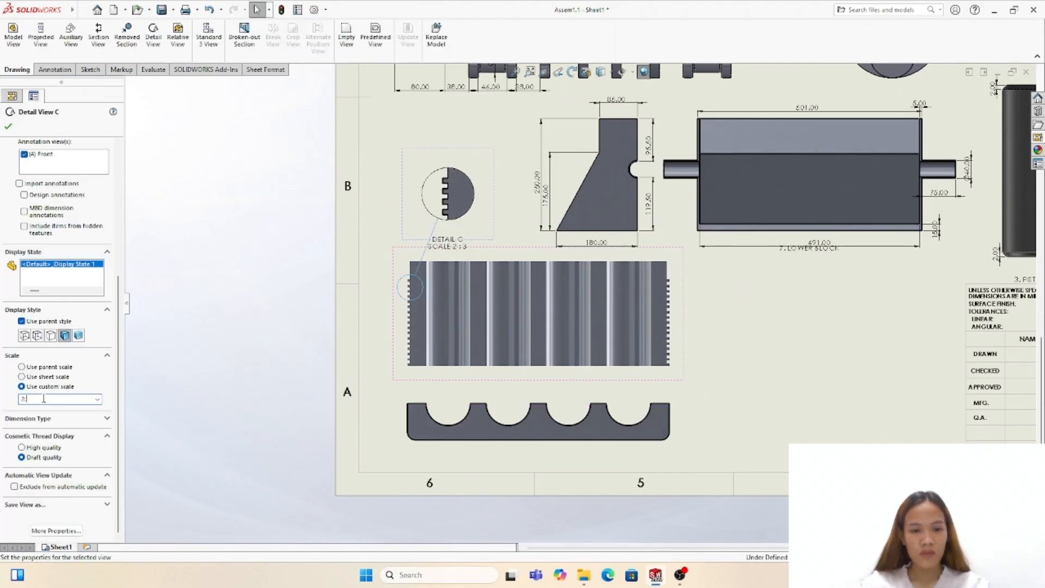
text(2:2.5)
click(9, 126)
- Dimension the widths of the two walls separating the first three bores above the upper block's front view
click(90, 70)
click(19, 36)
scroll(445, 285, down, 2)
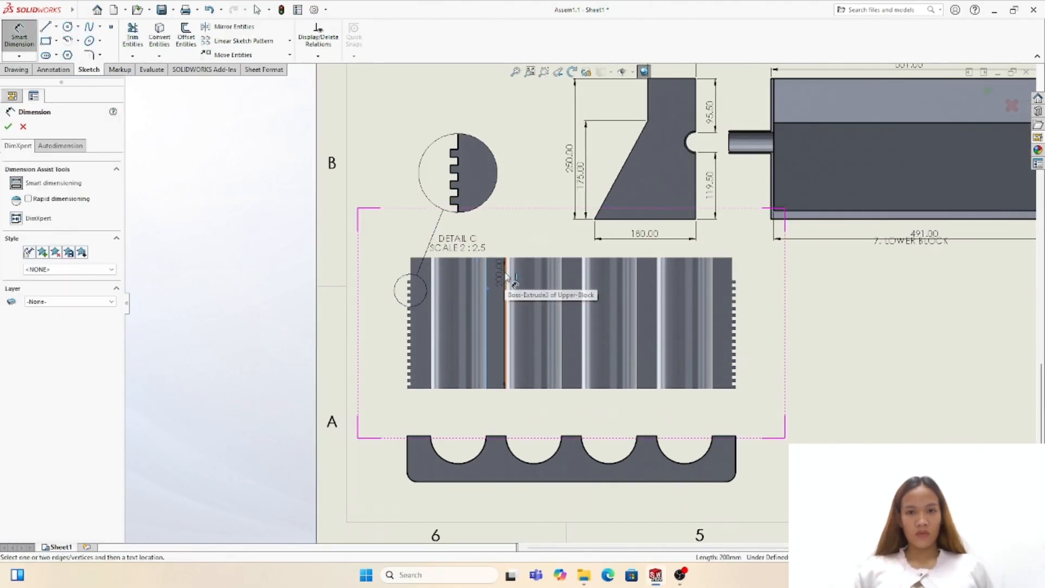
click(506, 278)
click(501, 240)
click(561, 285)
click(582, 286)
click(570, 240)
- Dimension the radius of each of the four semicircular recesses on the upper block's lower view
click(445, 460)
click(451, 439)
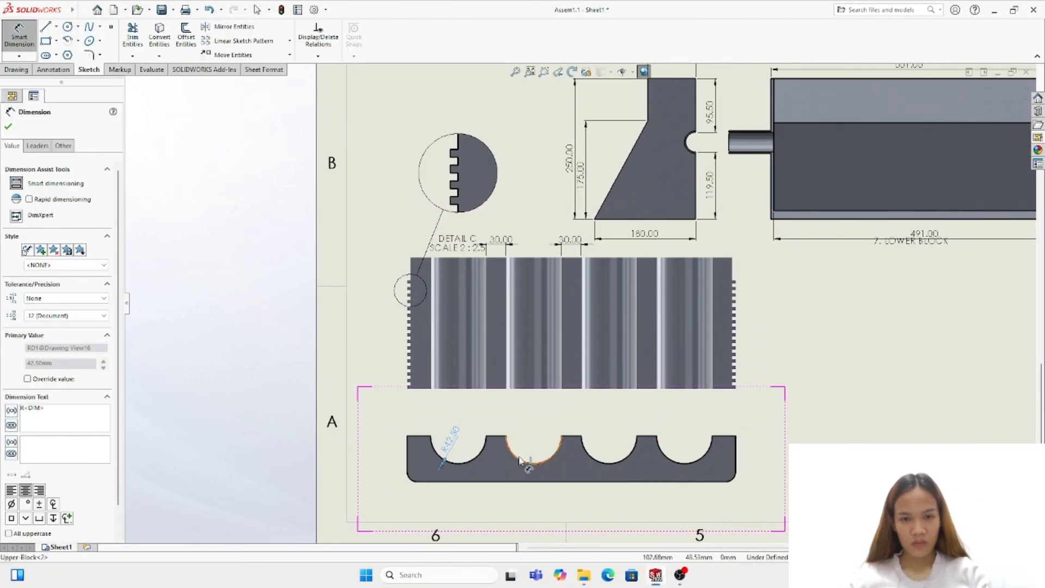
key(Escape)
click(526, 440)
click(595, 460)
click(602, 439)
click(666, 458)
click(675, 440)
- Dimension the lower-left corner radius and the overall length on the upper block's lower view
click(410, 479)
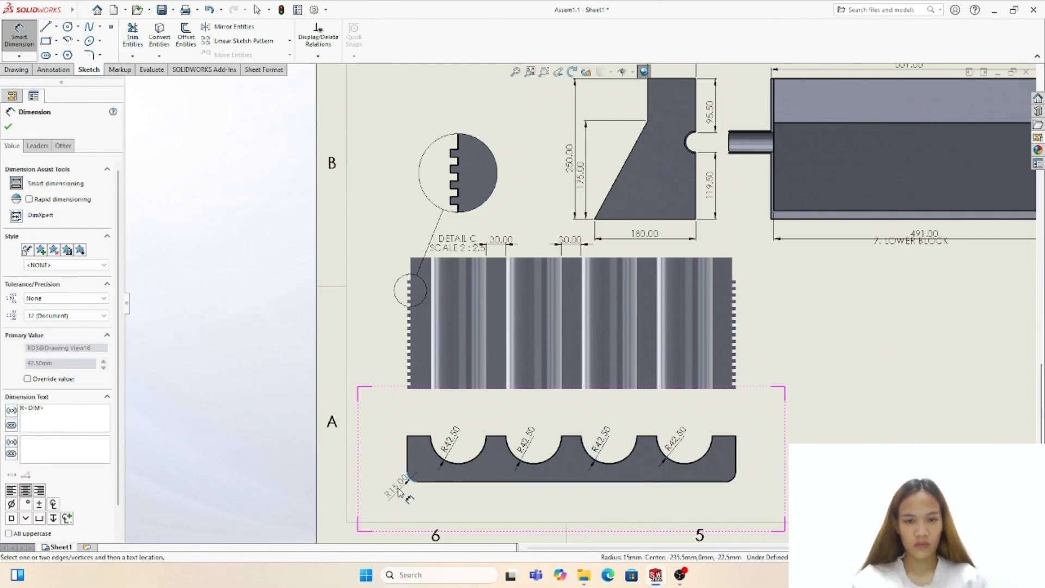
click(738, 461)
click(568, 495)
- Dimension the upper block's overall height along the right side of its front view
click(724, 258)
click(724, 388)
click(751, 330)
scroll(415, 283, down, 4)
click(648, 232)
click(628, 279)
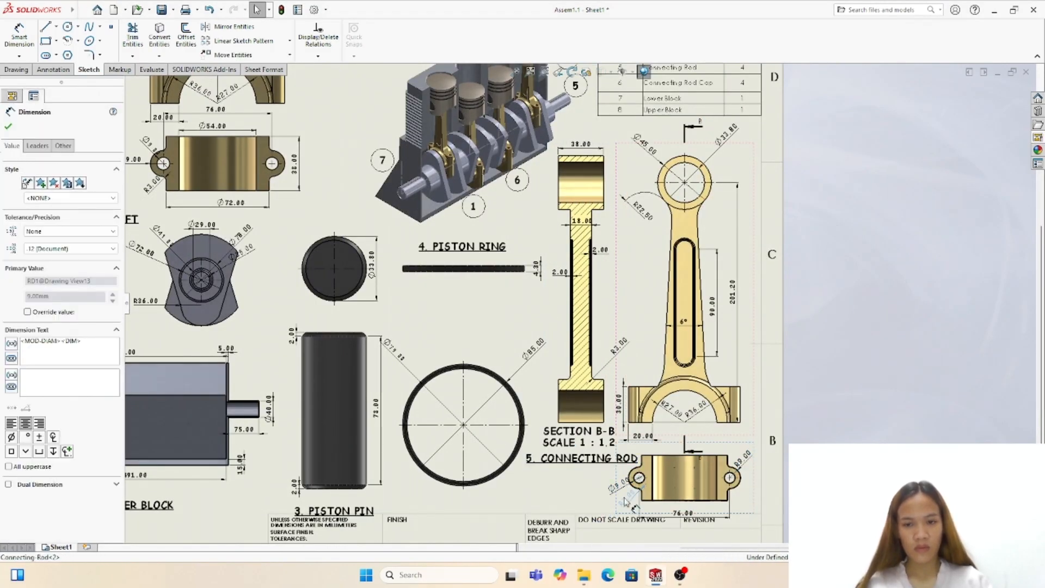
click(418, 327)
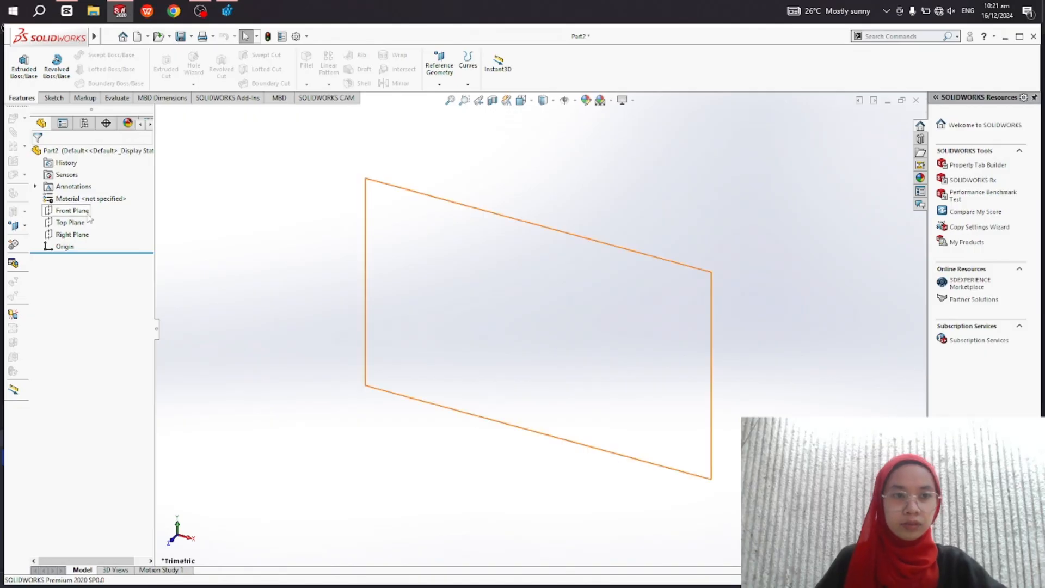
- Start a sketch on the Front Plane and draw a vertical and a horizontal centerline crossing at the origin
click(97, 197)
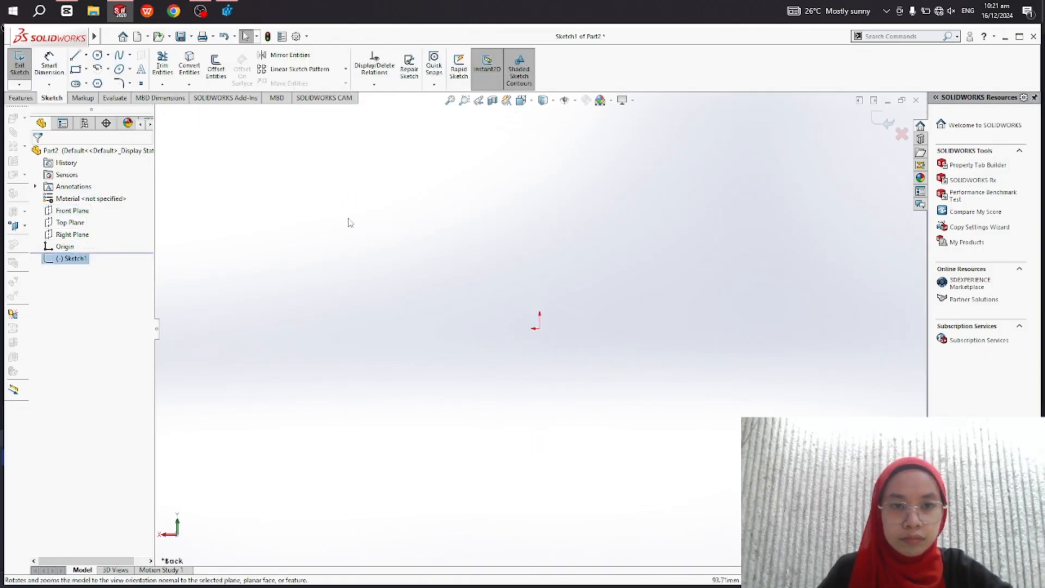
click(102, 82)
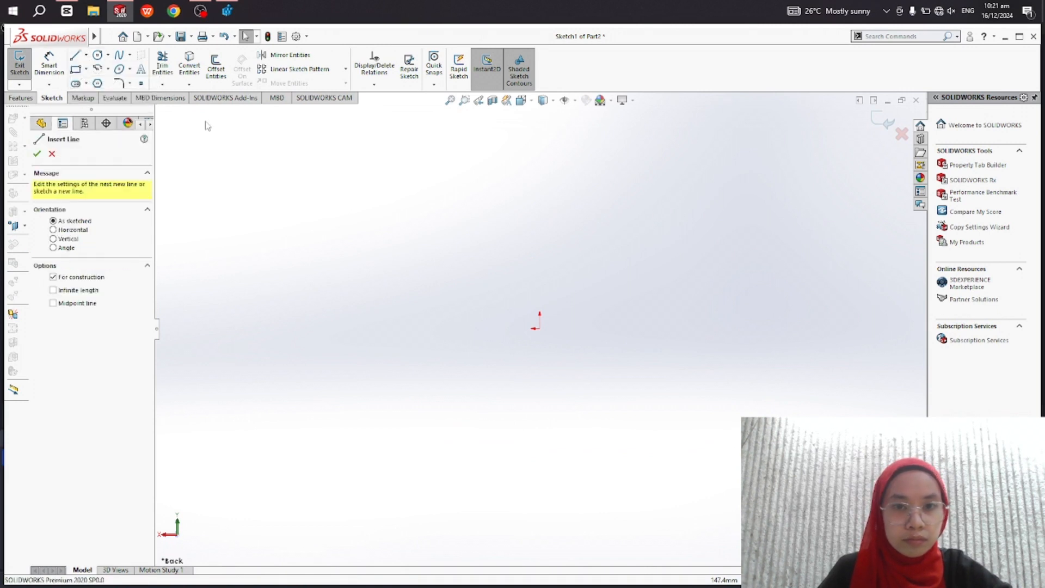
drag(541, 162, 540, 314)
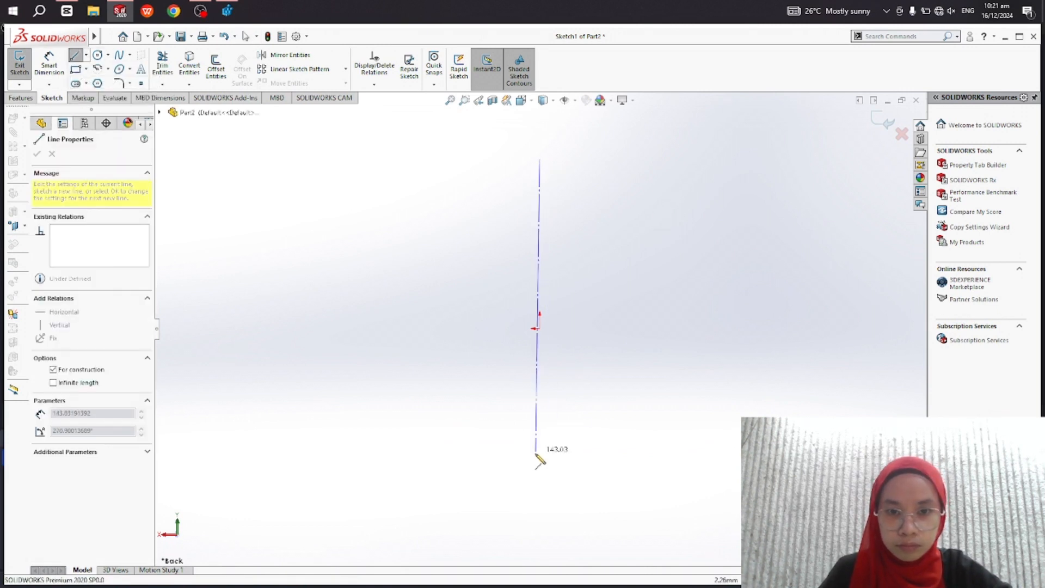
double_click(545, 479)
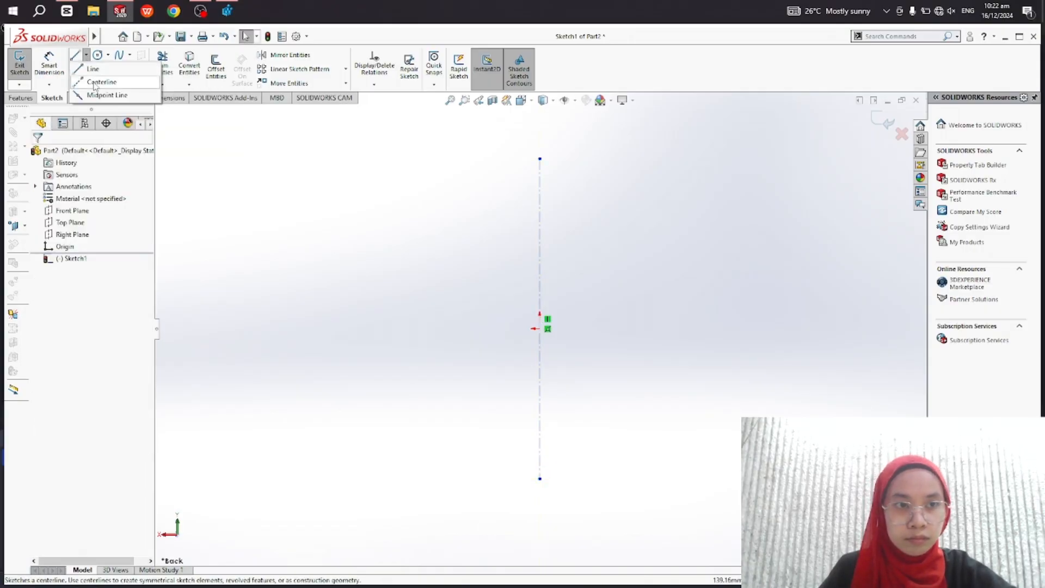
click(96, 82)
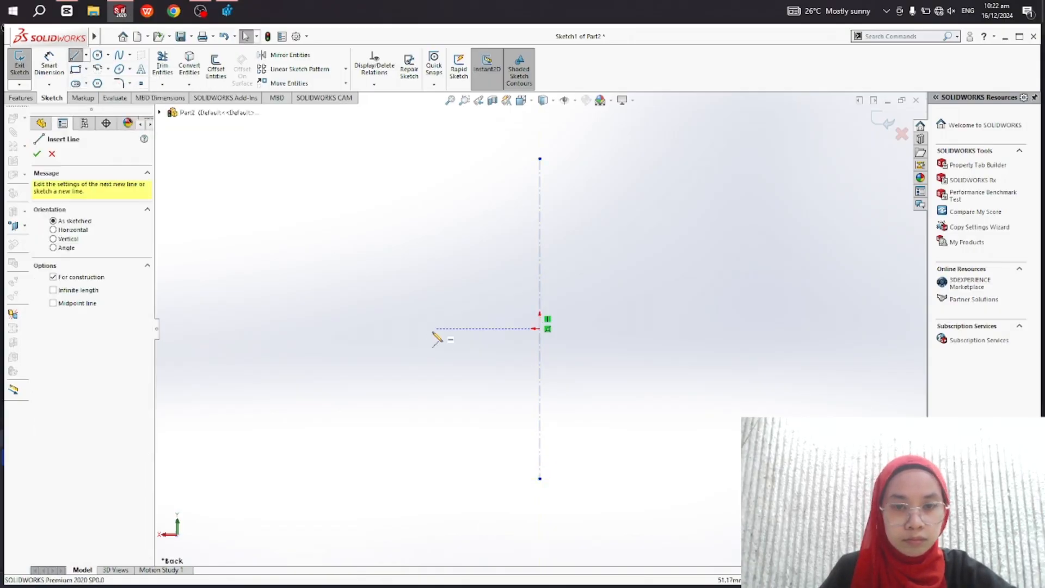
click(370, 329)
double_click(690, 329)
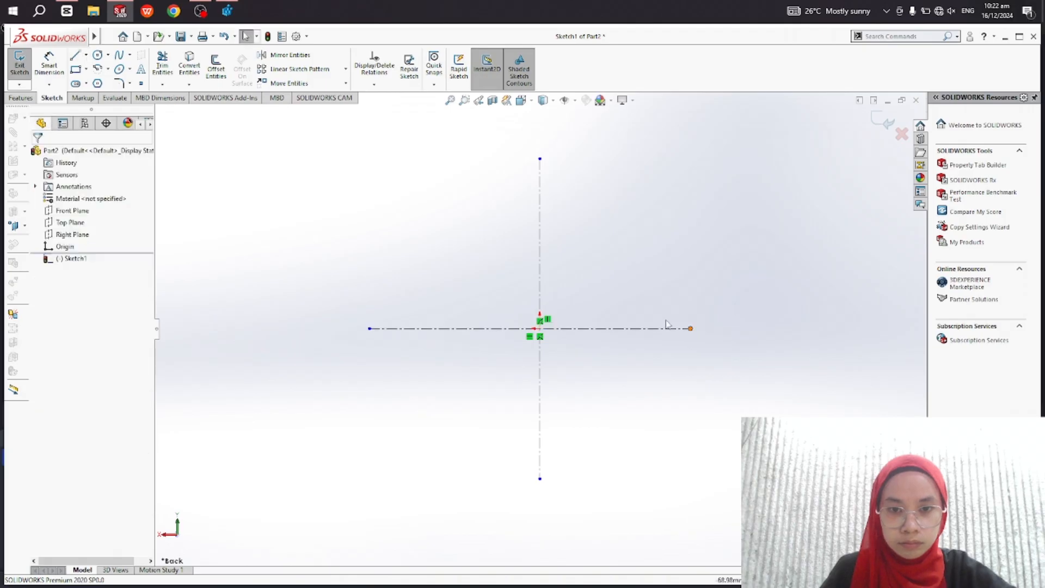
- Draw a circle centred on the vertical centerline's lower endpoint and set its diameter to 72 mm
click(98, 57)
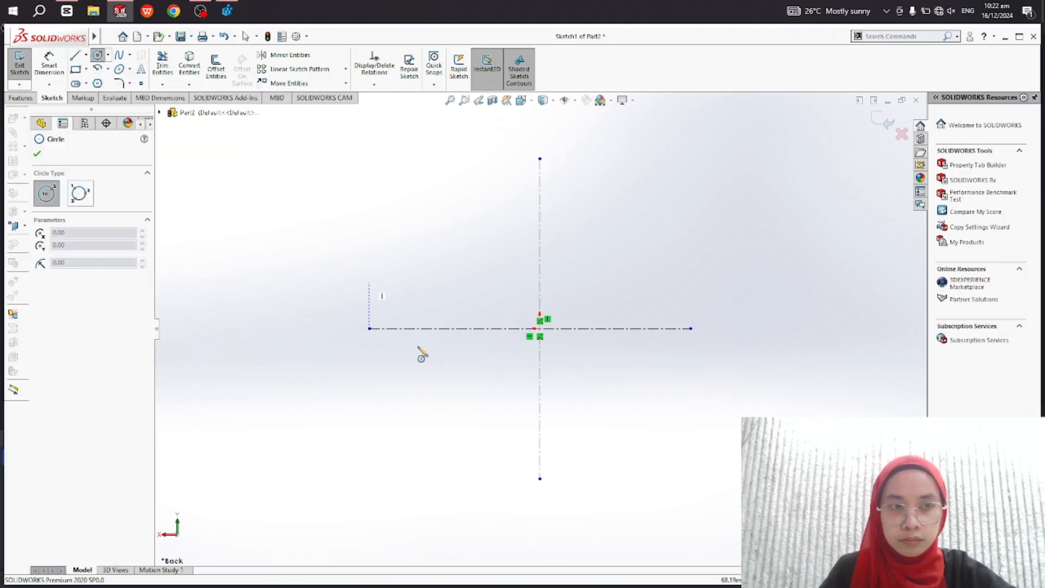
click(539, 479)
click(567, 523)
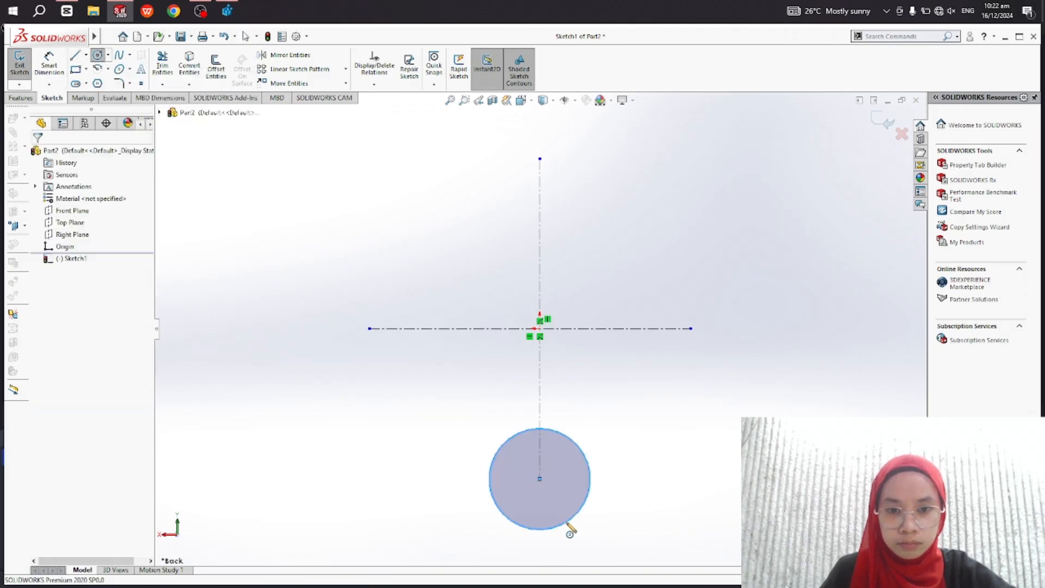
click(587, 499)
click(662, 475)
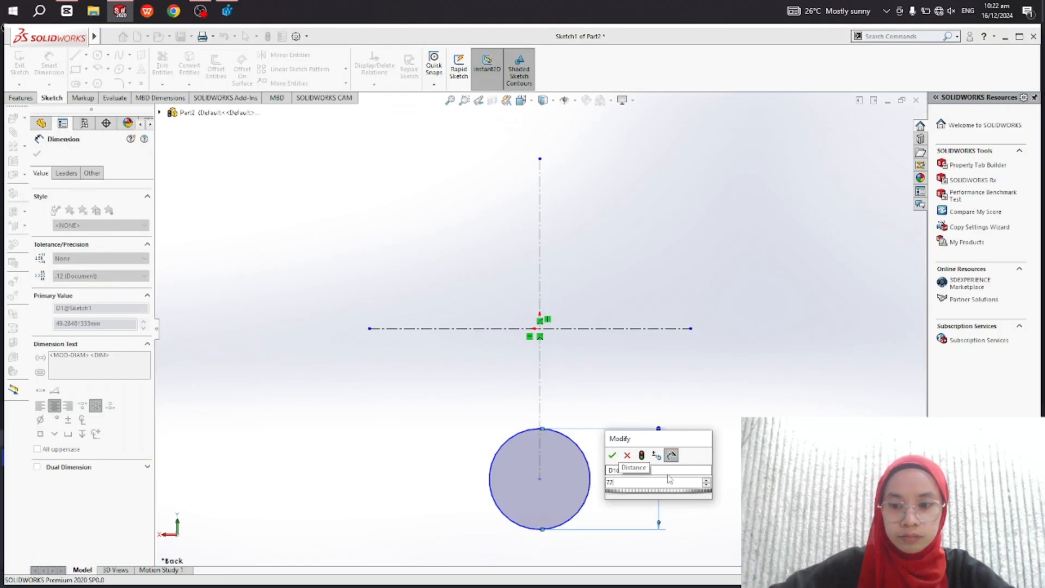
text(72)
key(Return)
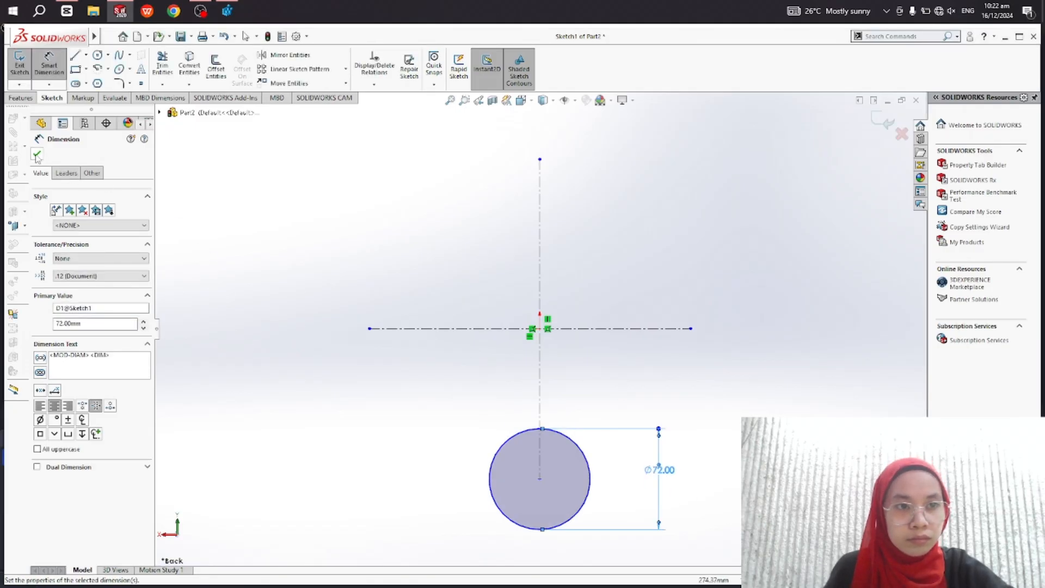
click(37, 156)
- Draw a centerpoint arc of about 104 mm radius around the origin, above the horizontal centerline, and make its endpoints horizontal
click(105, 71)
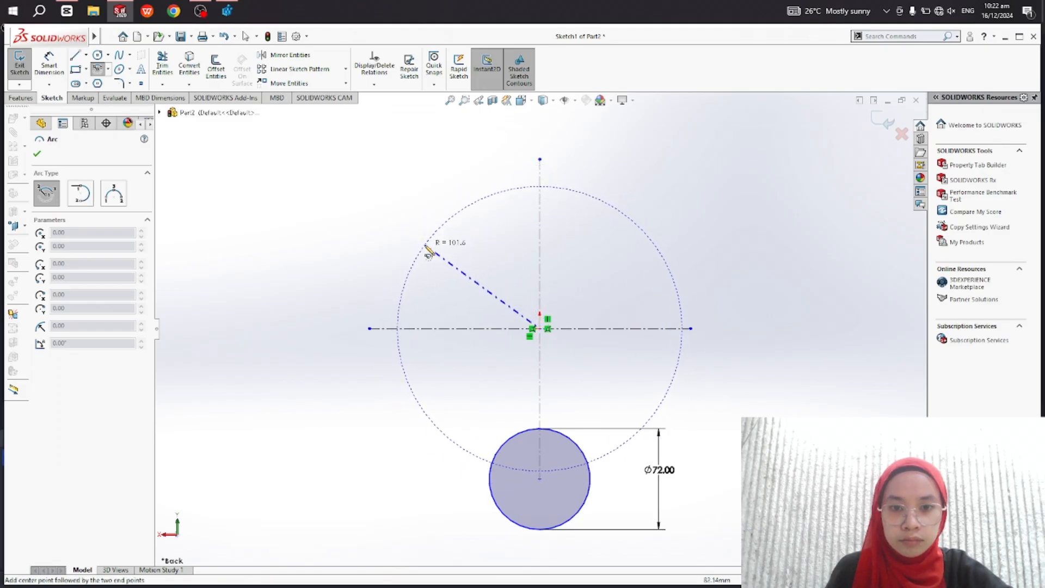
click(662, 236)
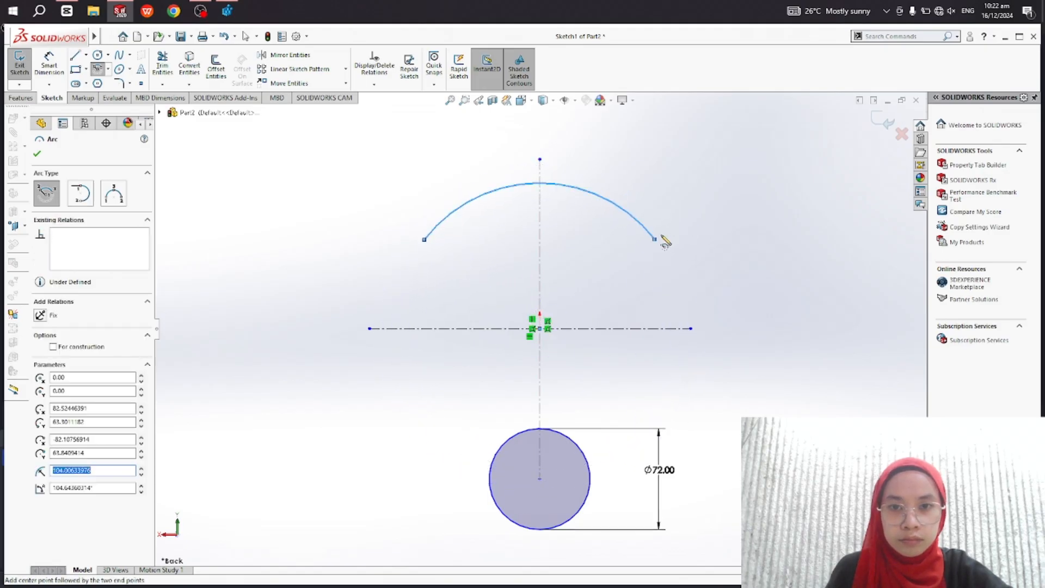
key(Escape)
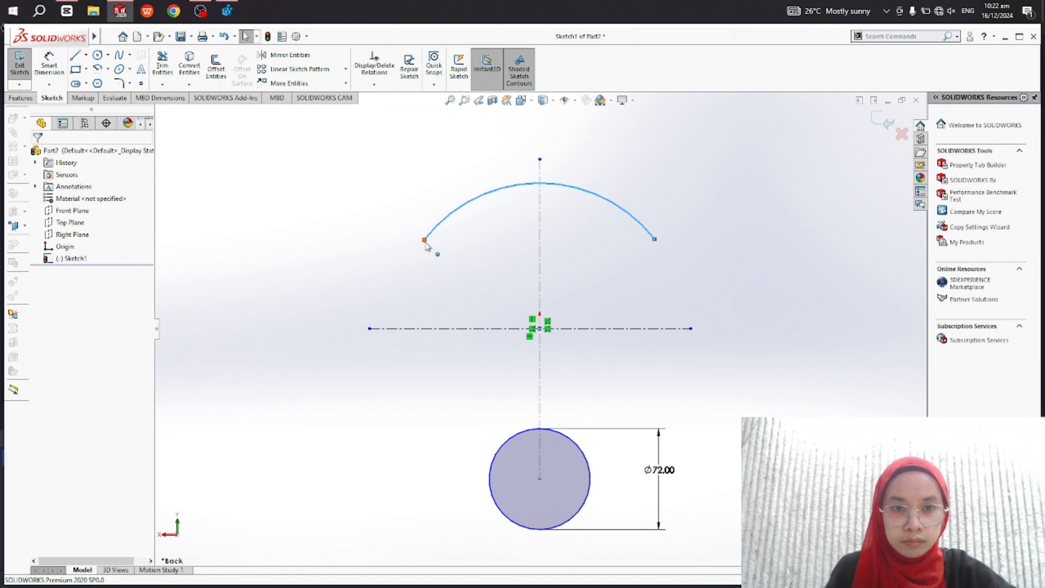
click(425, 241)
ctrl+click(655, 240)
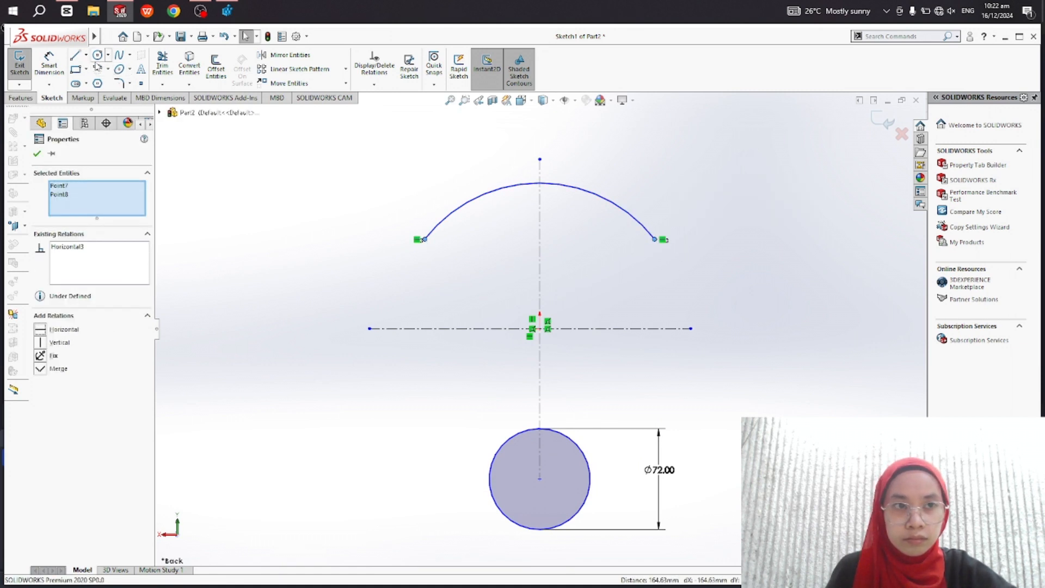
- Draw a line about 191 mm long from the arc's left endpoint to the left side of the 72 mm circle
key(l)
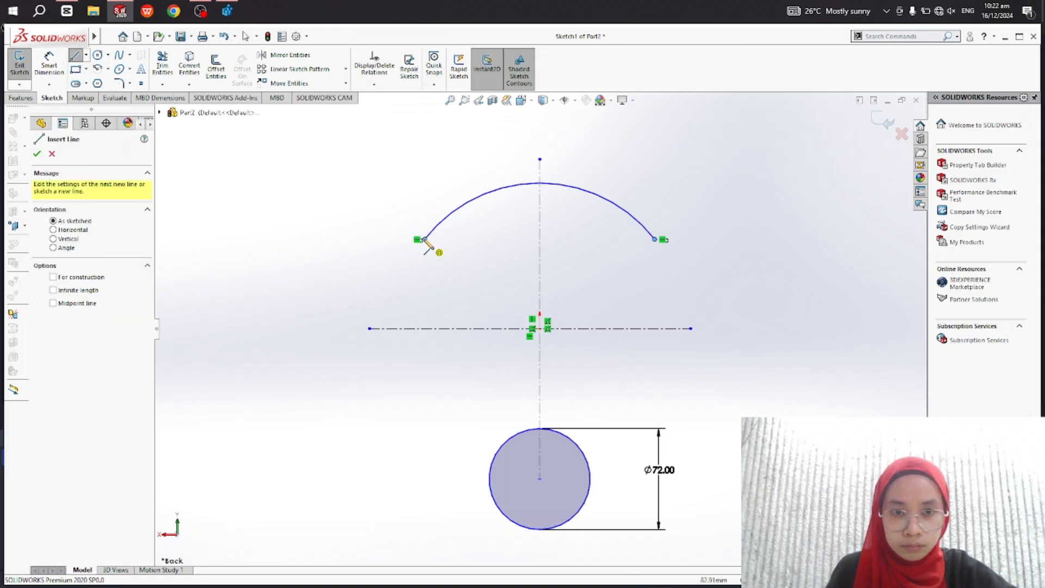
click(426, 240)
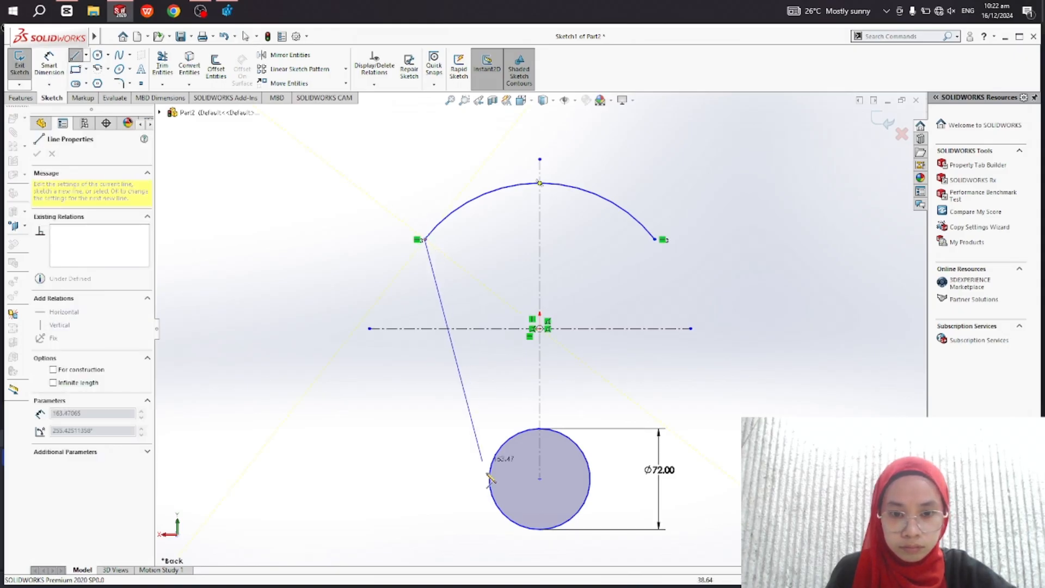
click(493, 497)
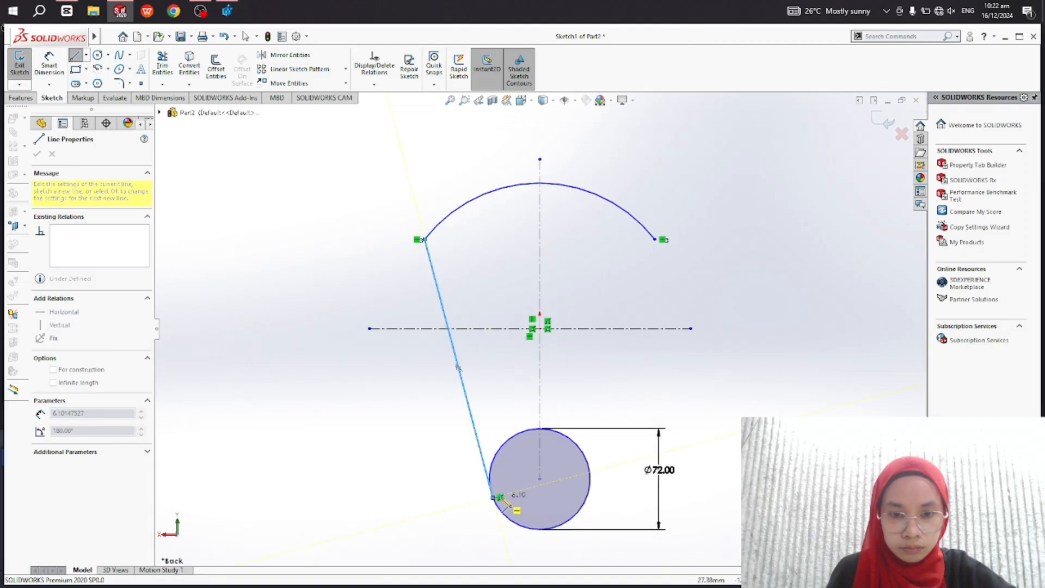
key(Escape)
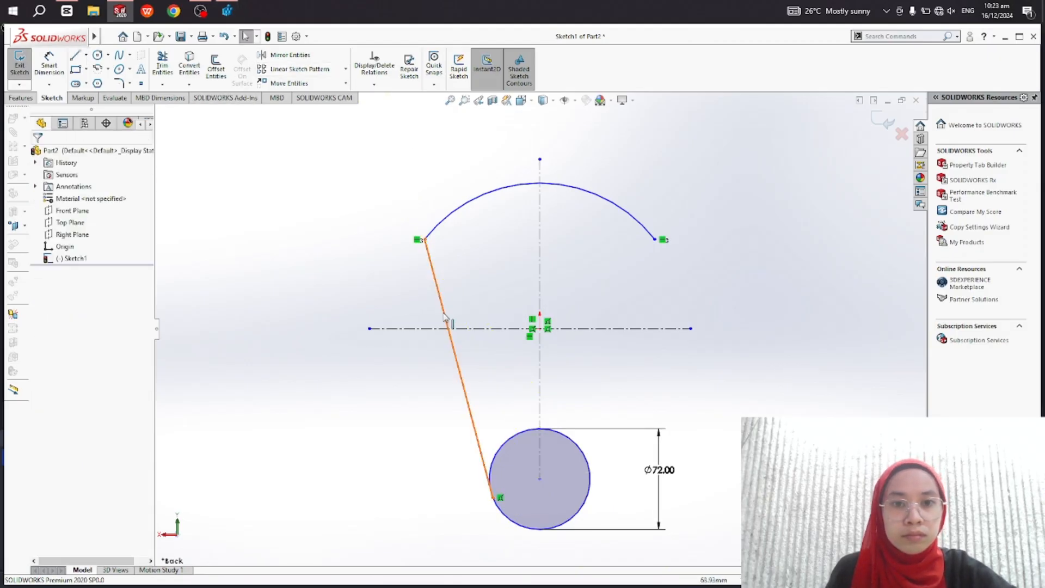
- Mirror the slanted line about the vertical centerline to the other side of the circle
click(445, 316)
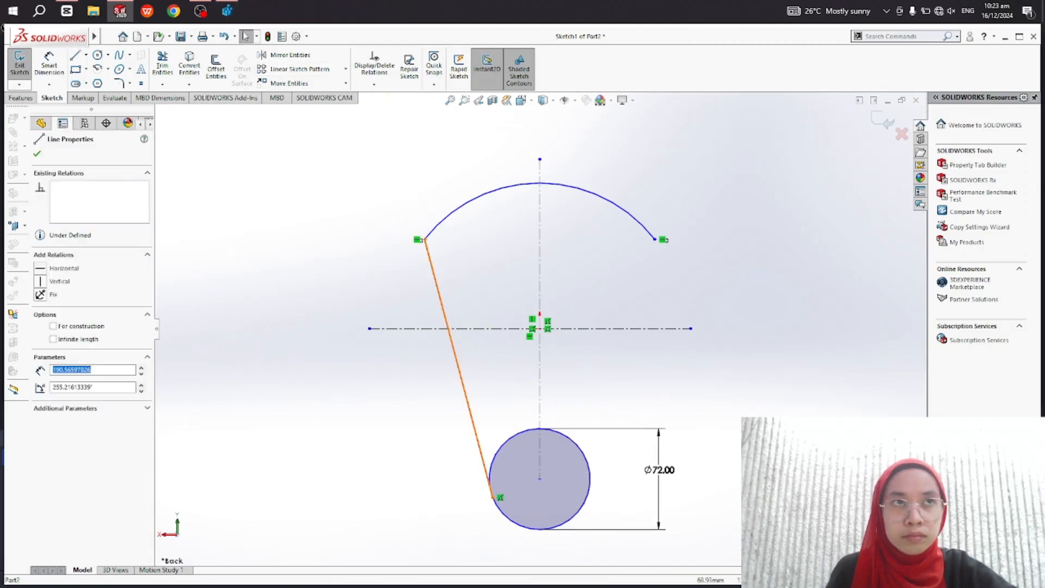
ctrl+click(539, 308)
click(289, 57)
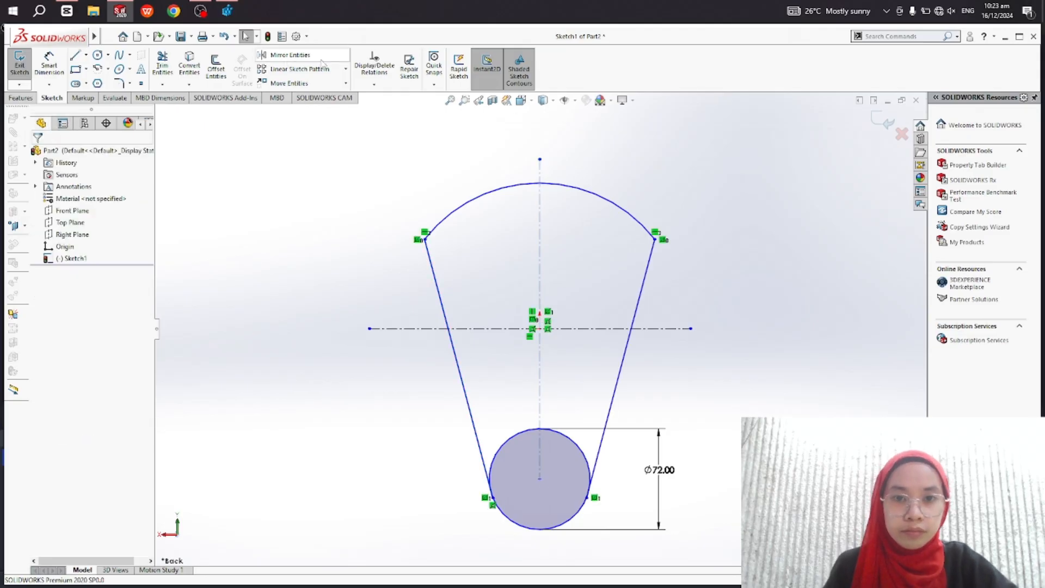
- Dimension the angle between the two slanted lines and set it to 33 degrees
click(460, 376)
click(618, 385)
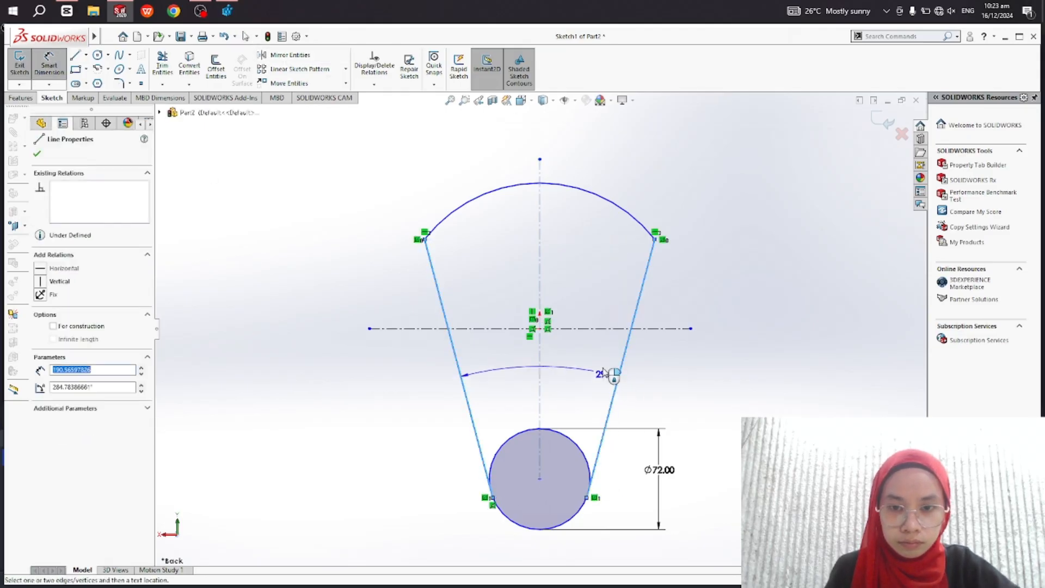
click(598, 344)
key(Return)
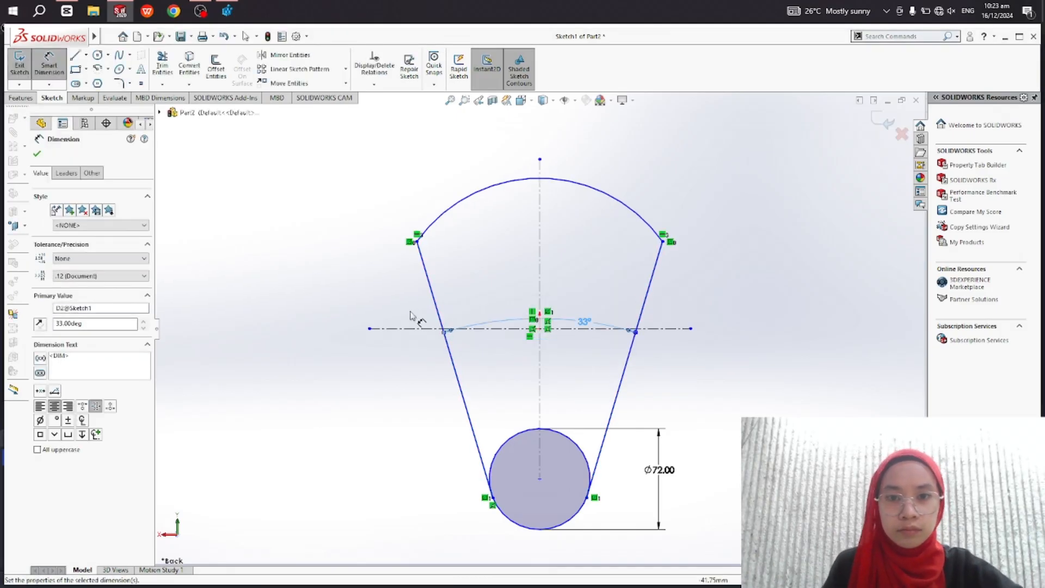
- Dimension the large upper arc and set its radius to 80 mm
click(627, 209)
click(614, 329)
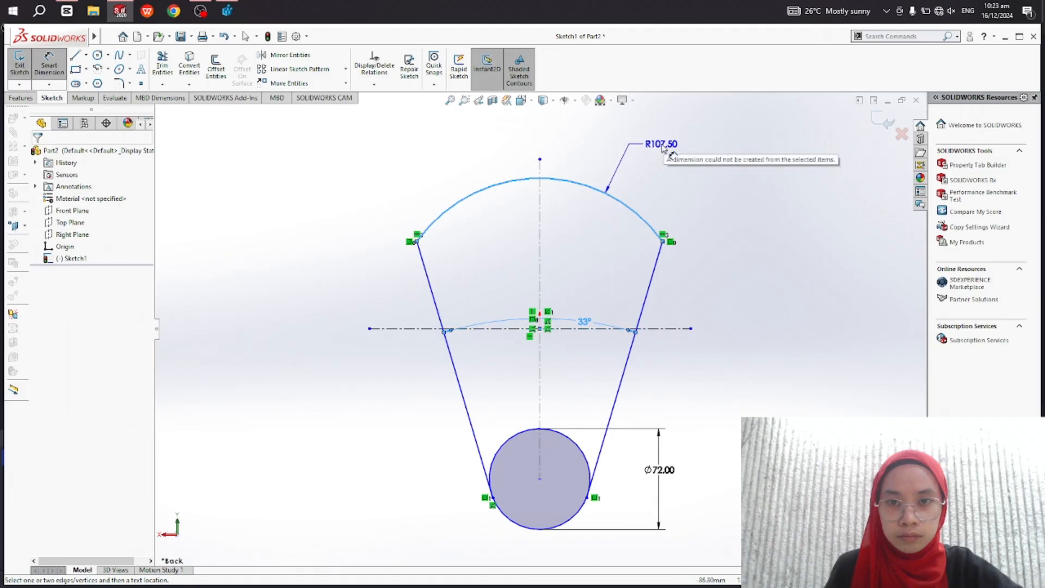
click(664, 148)
text(80)
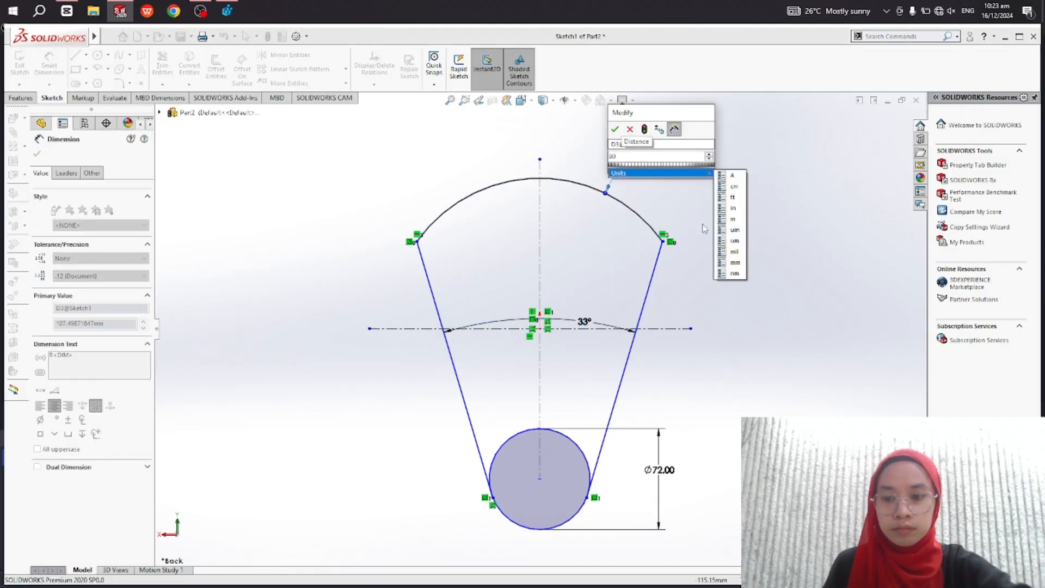
key(Return)
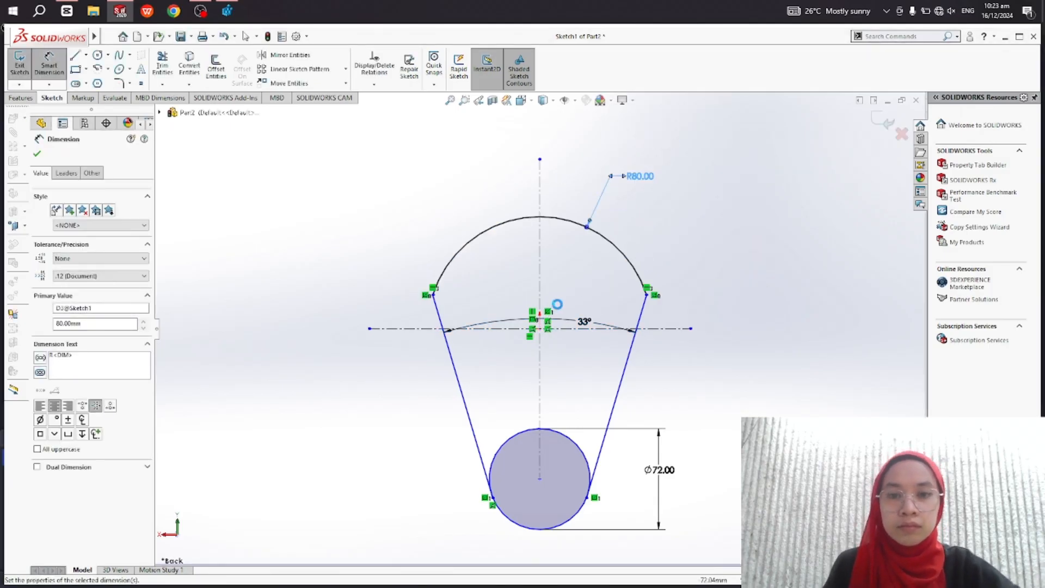
- Set the distance from the horizontal centerline to the centre of the 72 mm circle to 44 mm
click(567, 438)
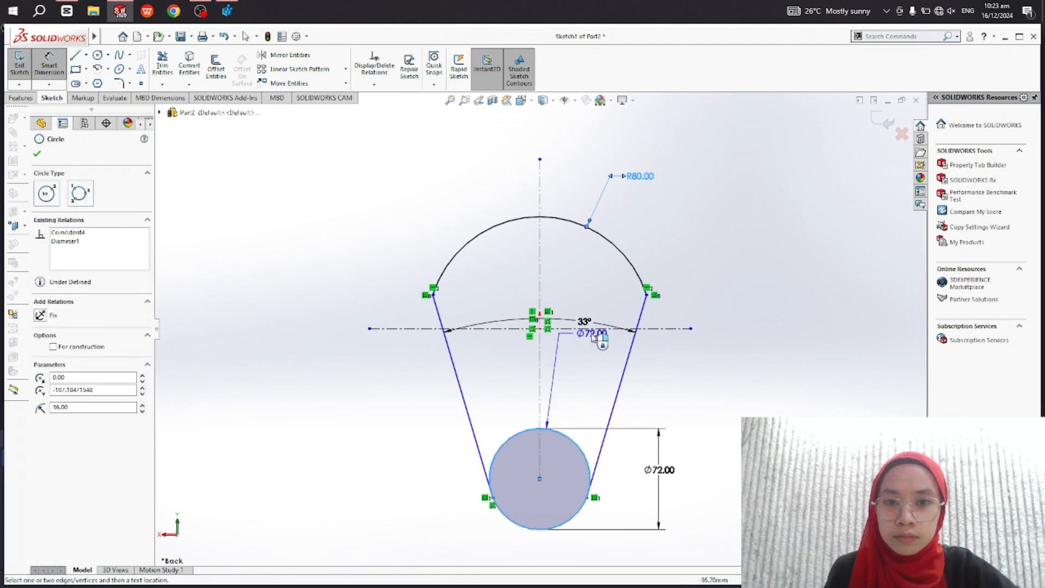
click(594, 329)
click(353, 376)
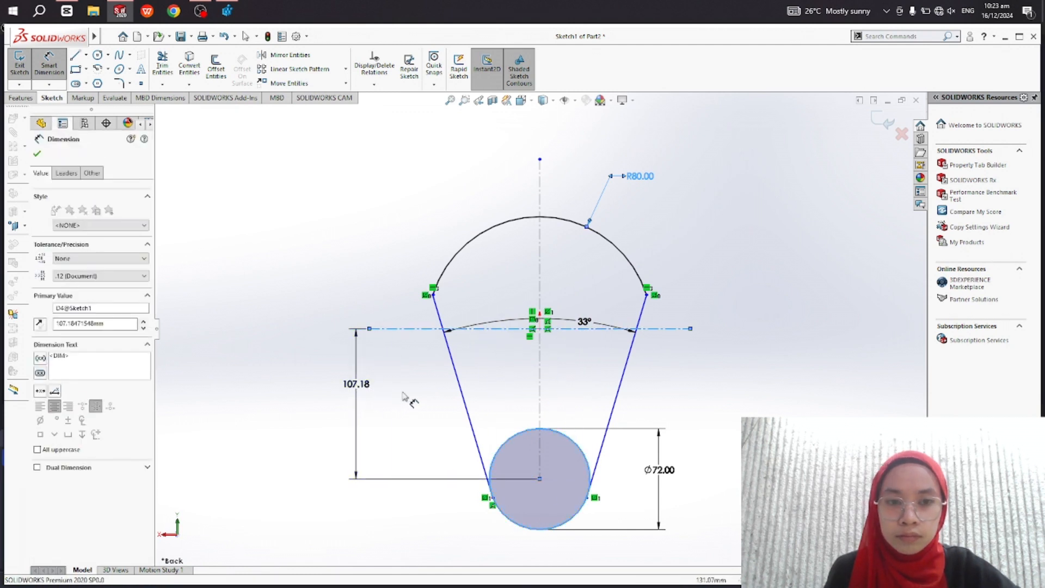
text(44)
key(Return)
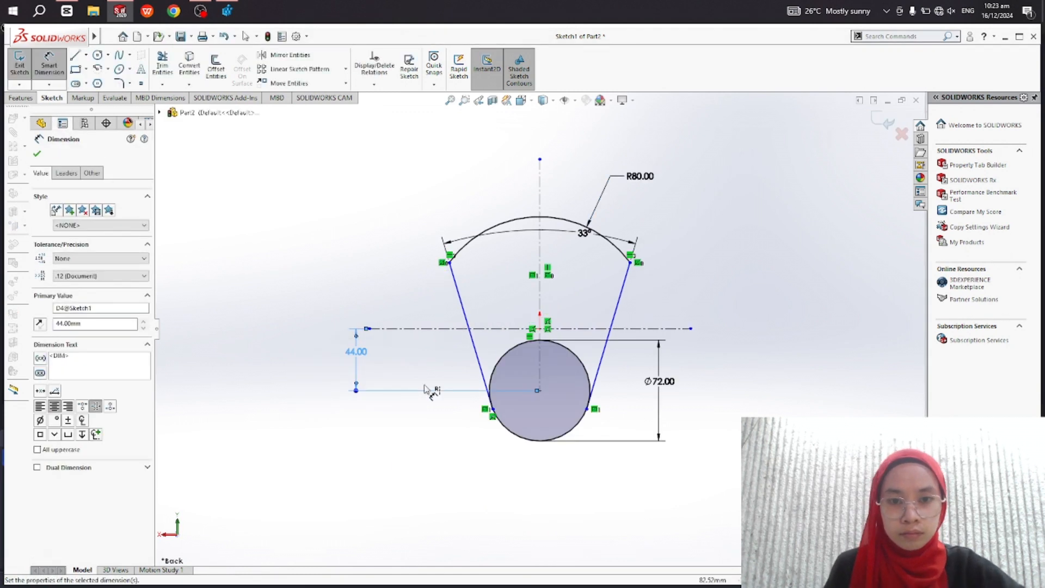
click(37, 154)
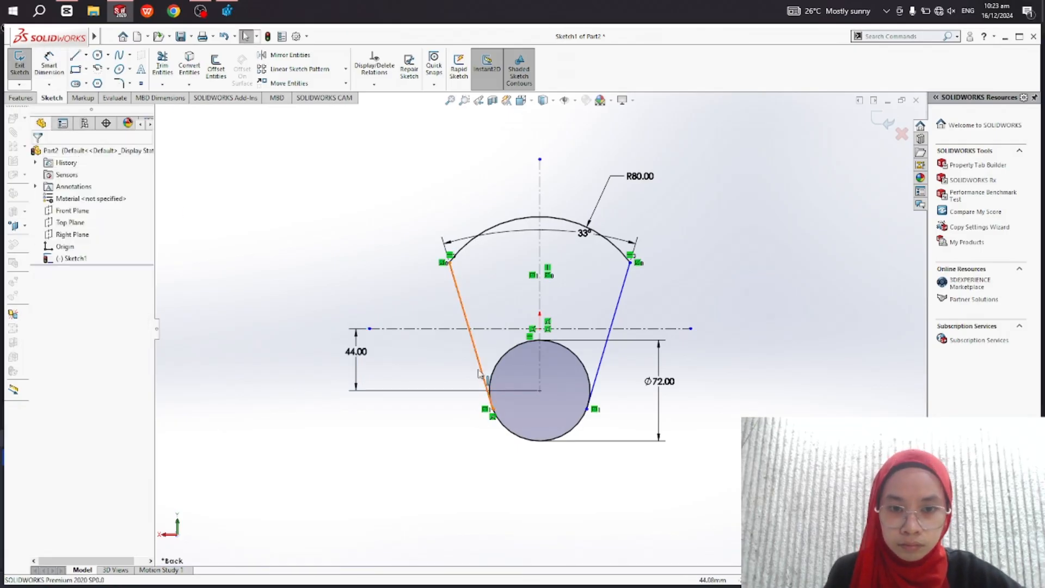
- Add a tangent relation between the left slanted line and the 72 mm circle
click(483, 378)
ctrl+click(495, 420)
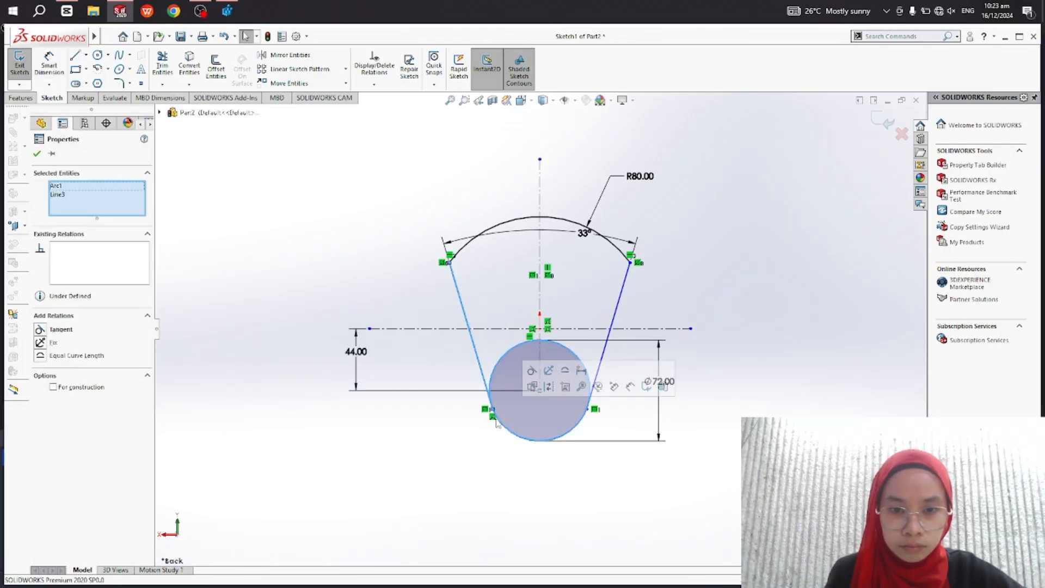
click(59, 330)
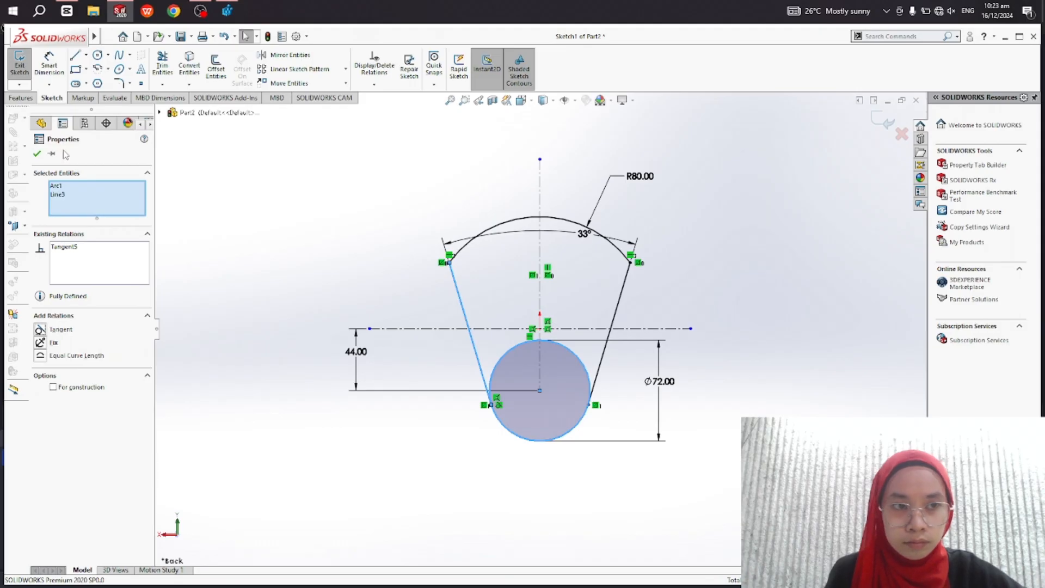
click(38, 154)
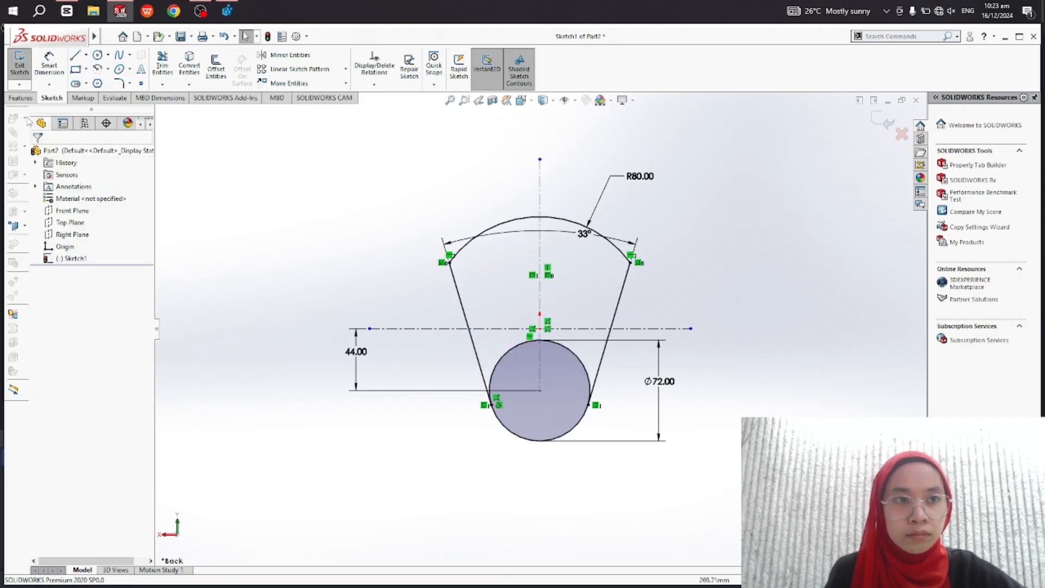
- Extrude both the tapered region and the circle region of the sketch as a 15 mm blind boss
click(21, 97)
click(24, 65)
click(562, 406)
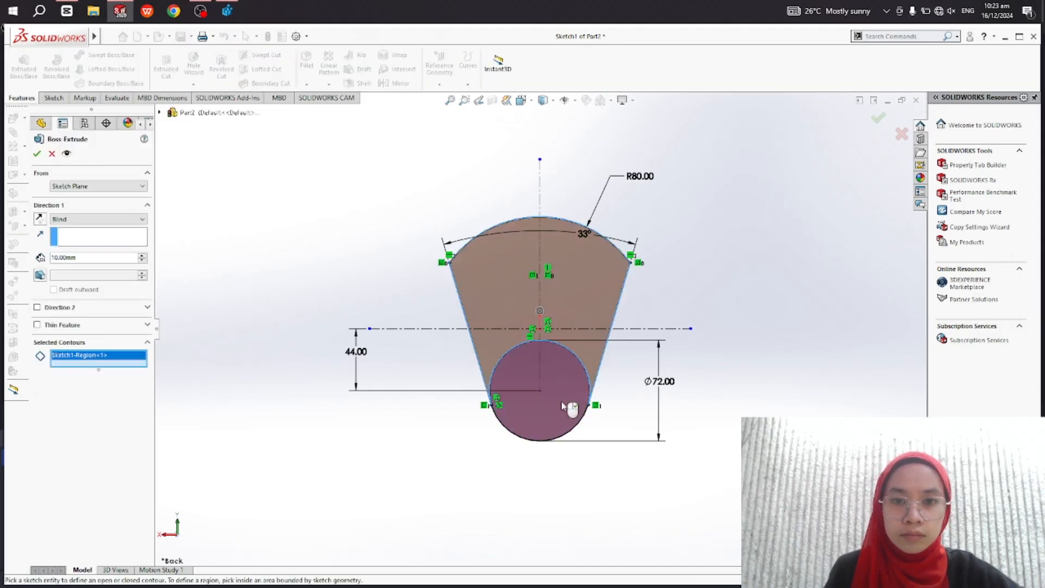
click(571, 407)
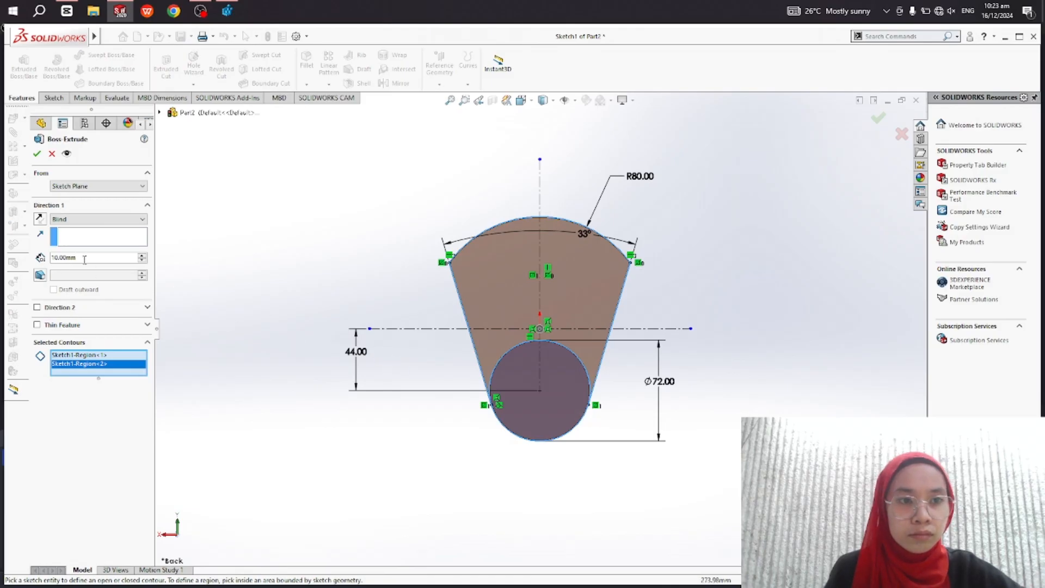
text(15in)
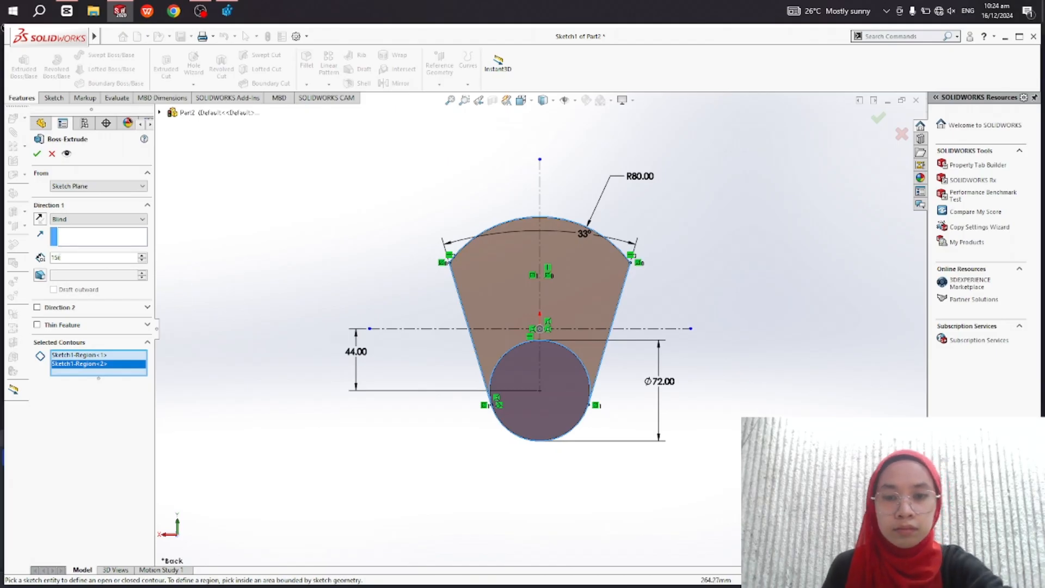
key(BackSpace)
text(ft)
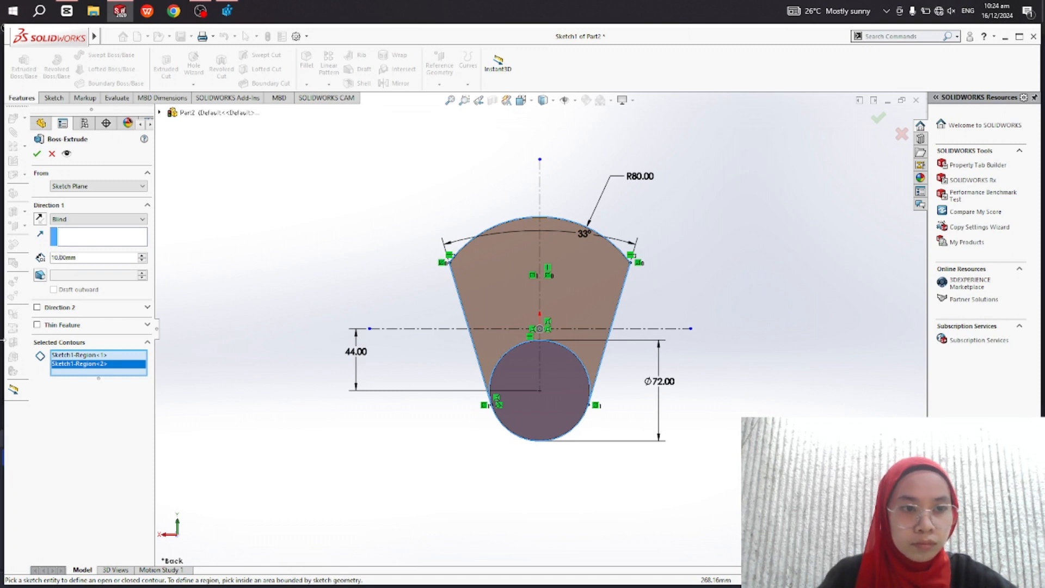
click(59, 258)
key(BackSpace)
text(5)
key(Return)
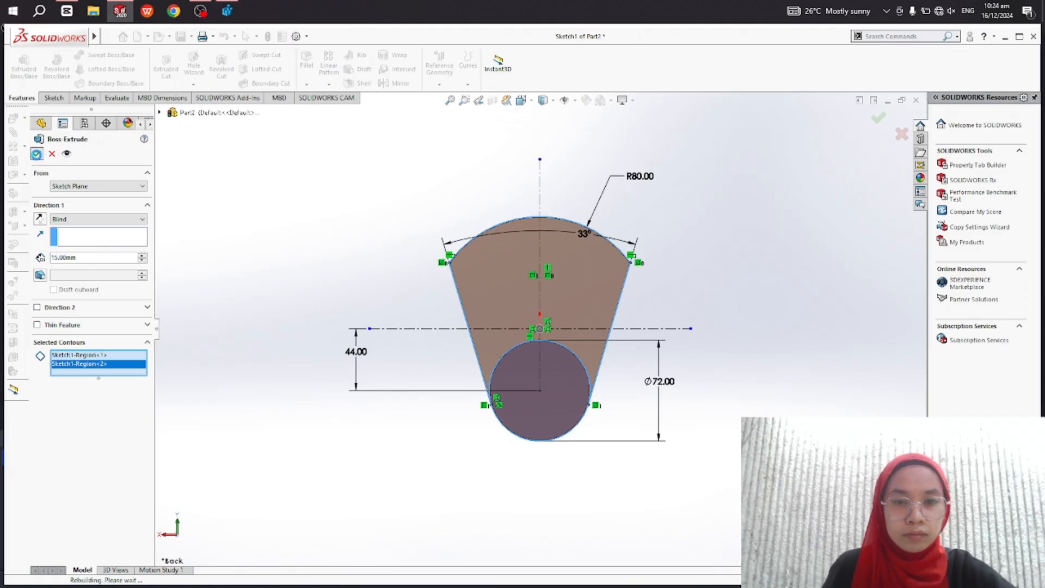
click(36, 153)
middle_drag(583, 443, 576, 406)
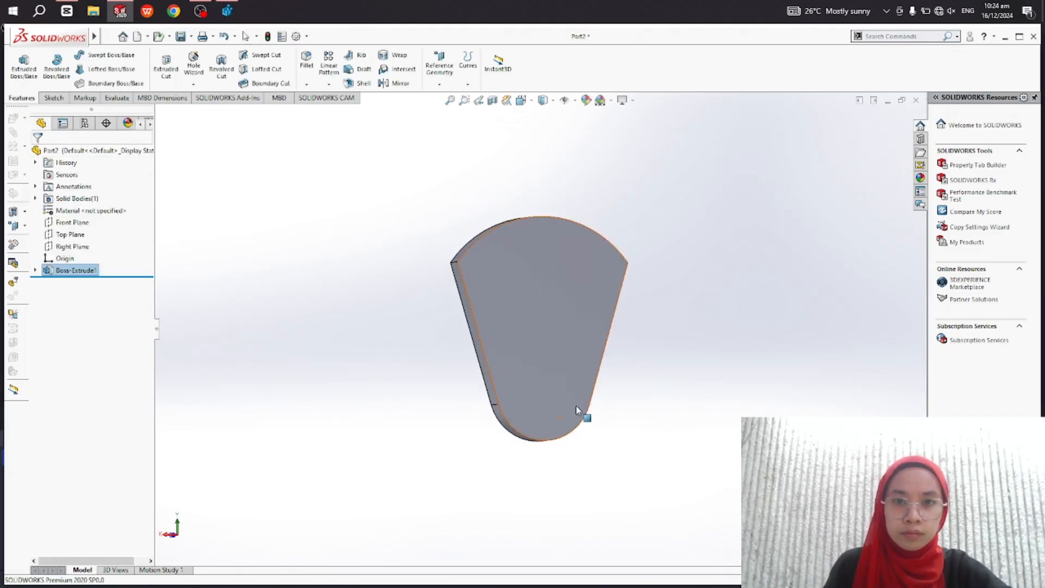
click(622, 100)
click(640, 116)
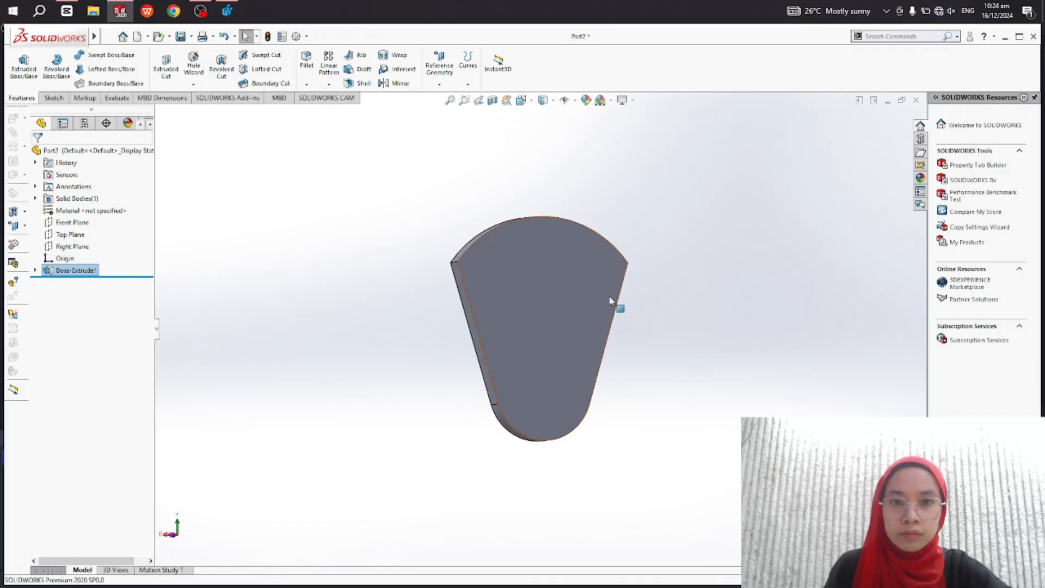
click(623, 101)
click(640, 116)
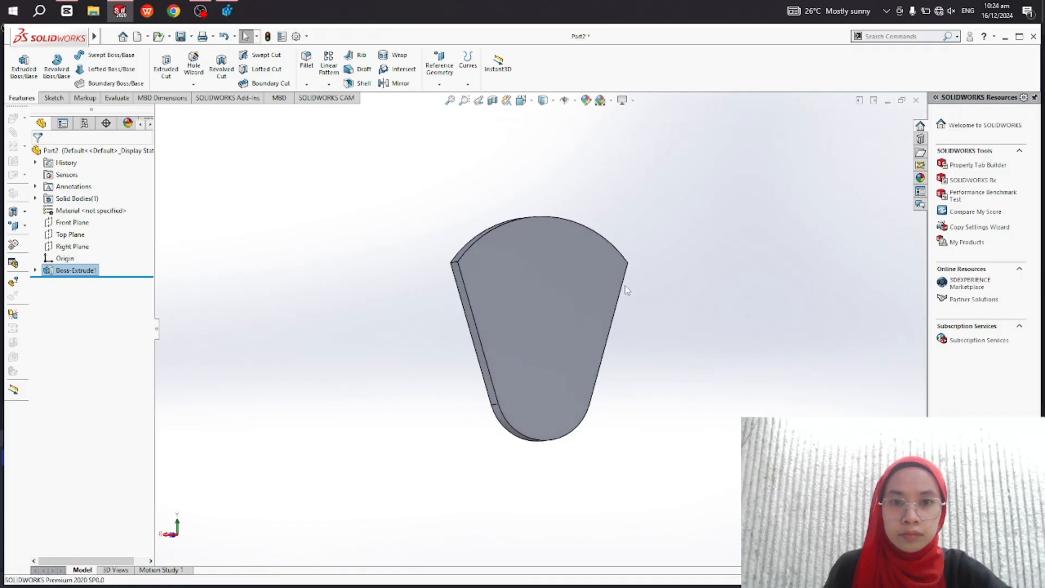
- Start a sketch on the plate's flat face and draw a circle about 34 mm in diameter at the centre of its narrow rounded end
mouse_move(625, 289)
middle_down()
mouse_move(555, 326)
mouse_move(602, 307)
middle_up()
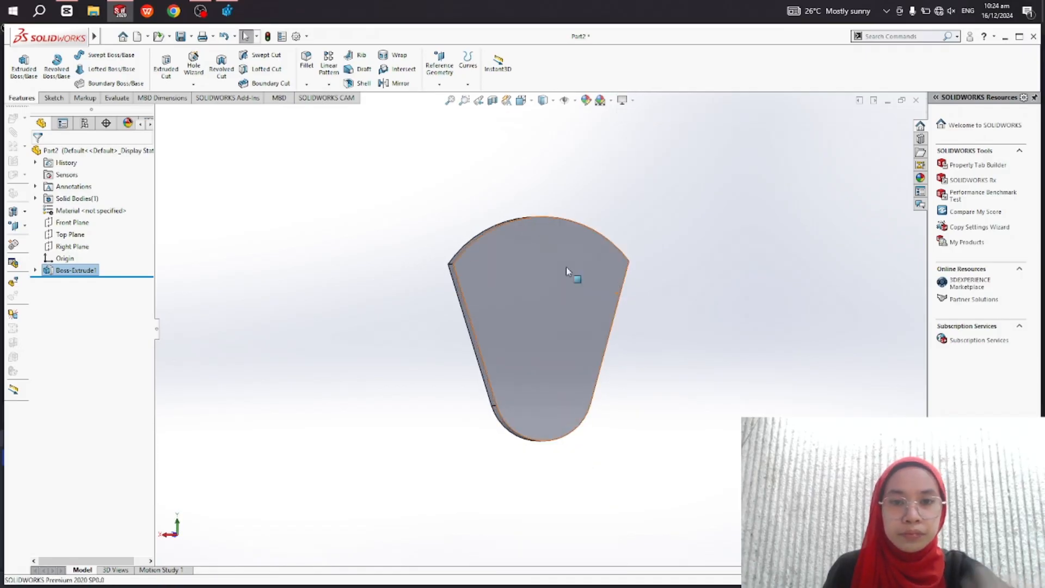
right_click(538, 310)
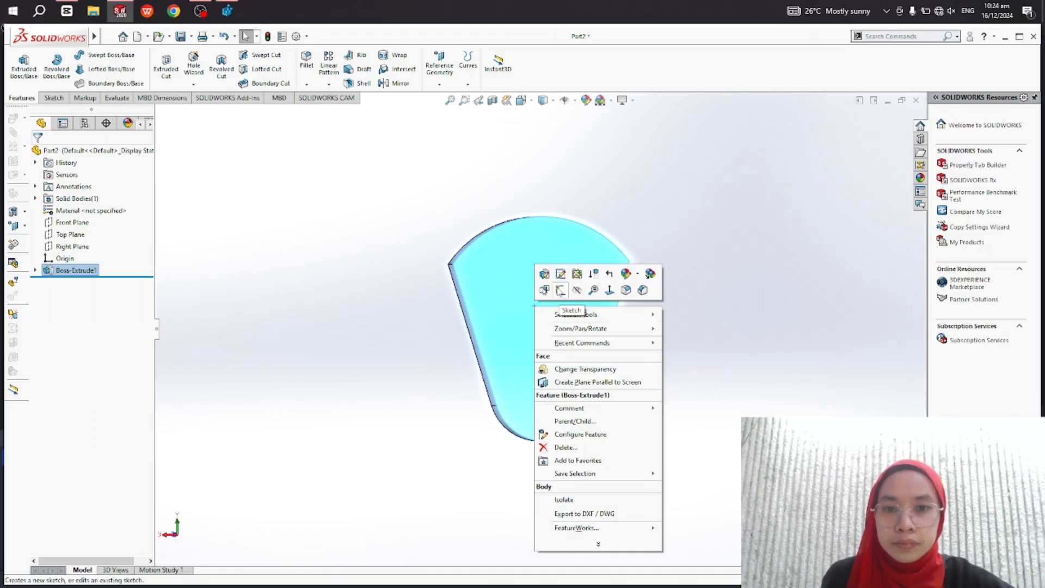
click(561, 290)
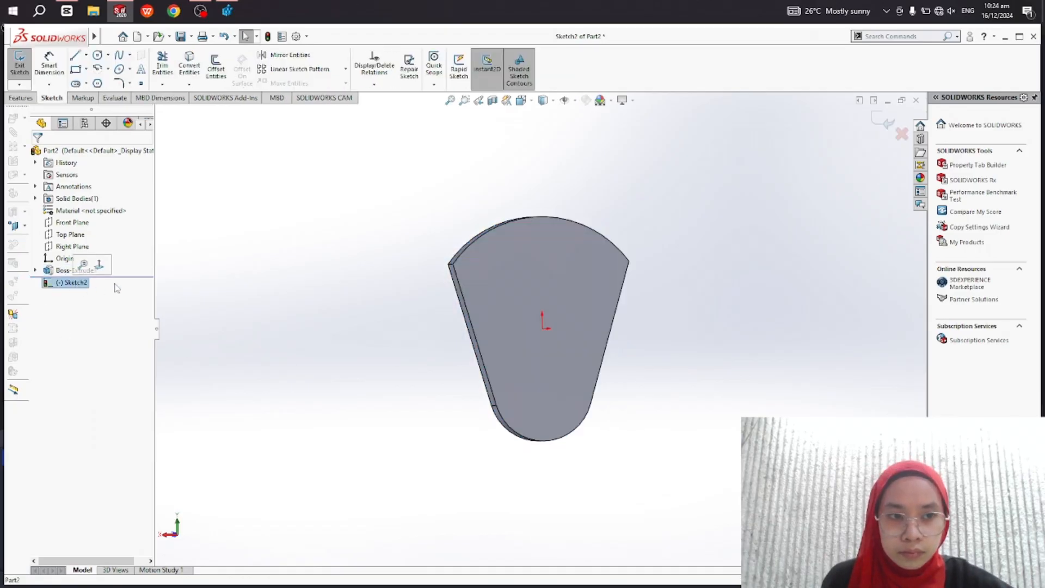
click(98, 55)
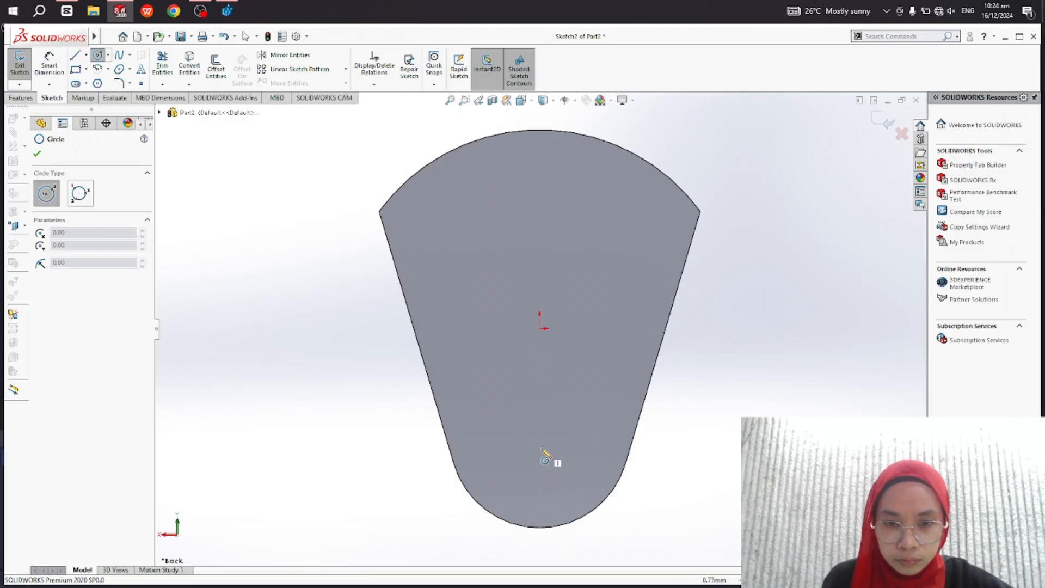
click(540, 439)
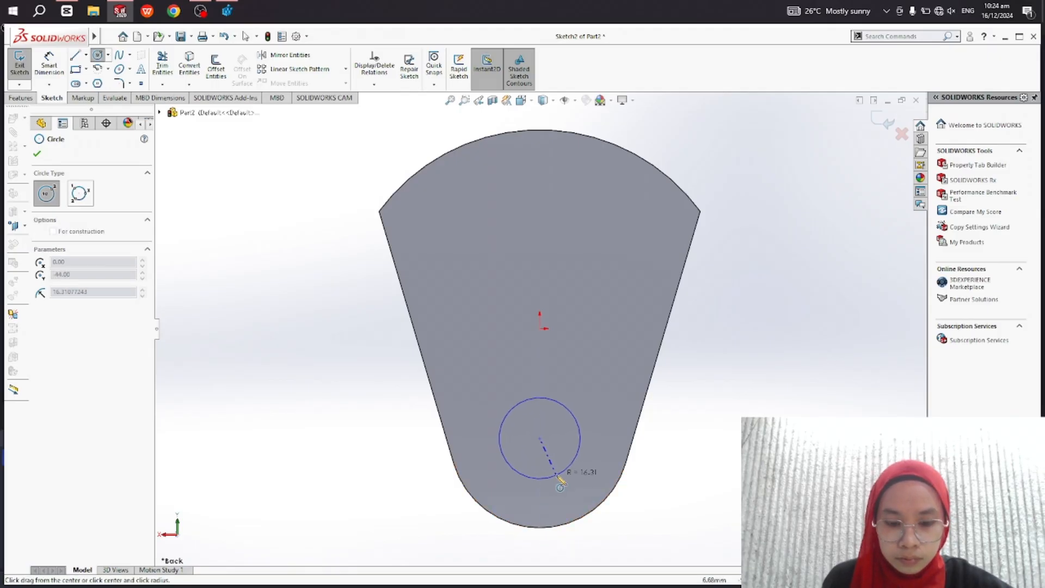
click(566, 471)
key(Escape)
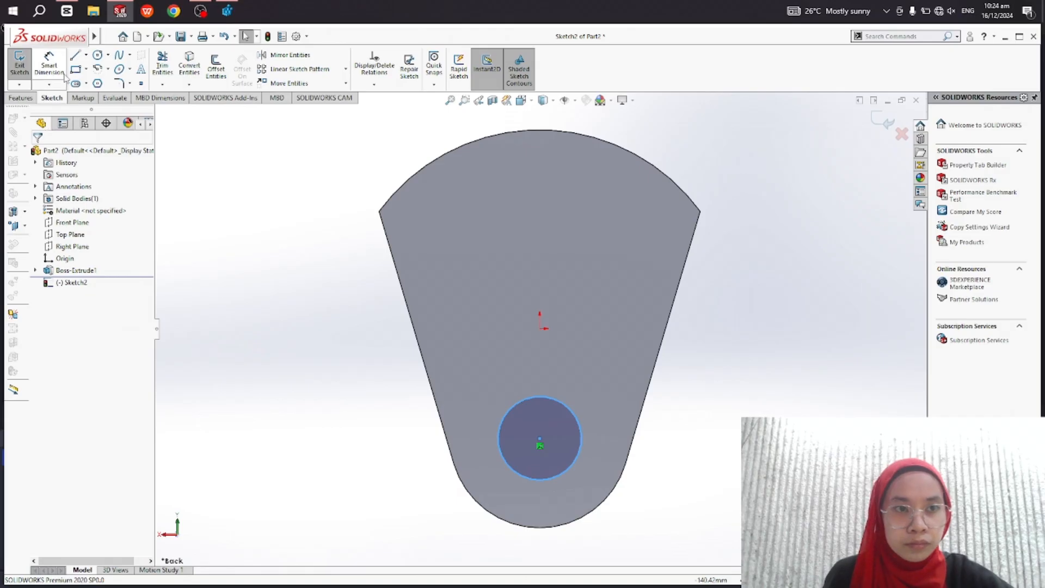
- Dimension the new circle on the plate face and set its diameter to 54 mm
click(59, 74)
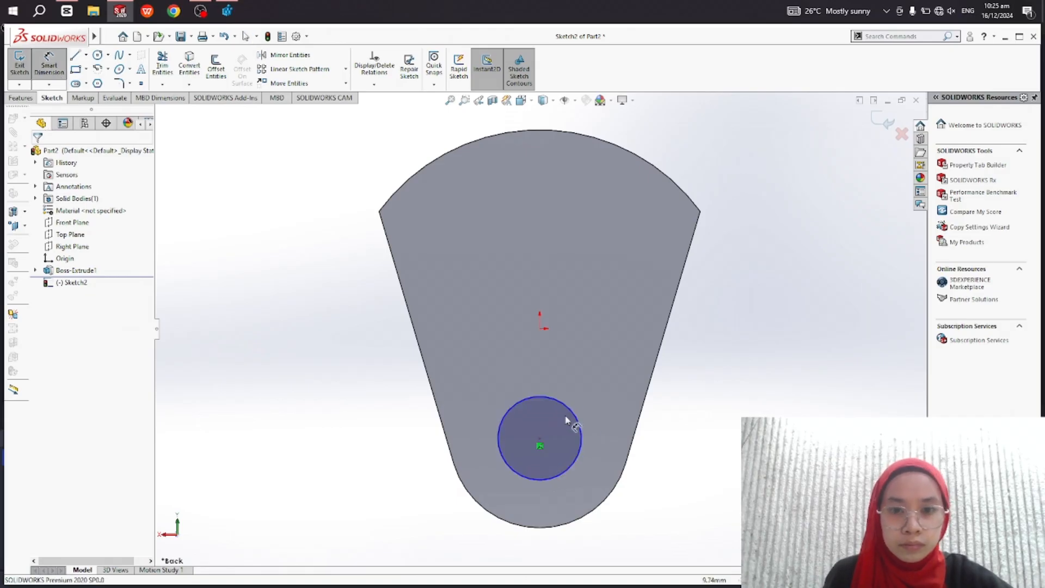
click(581, 447)
click(681, 443)
text(54)
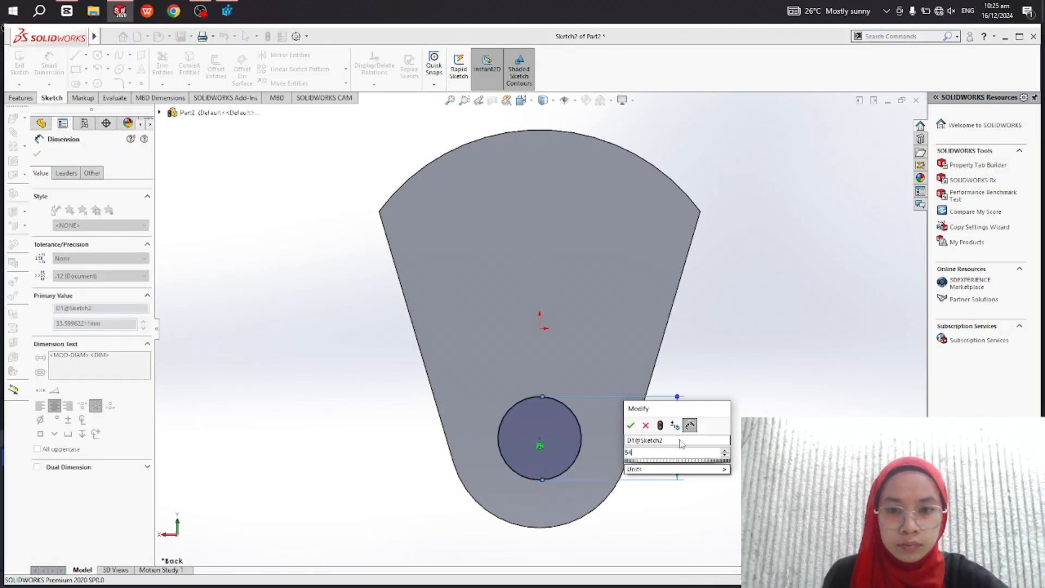
key(Return)
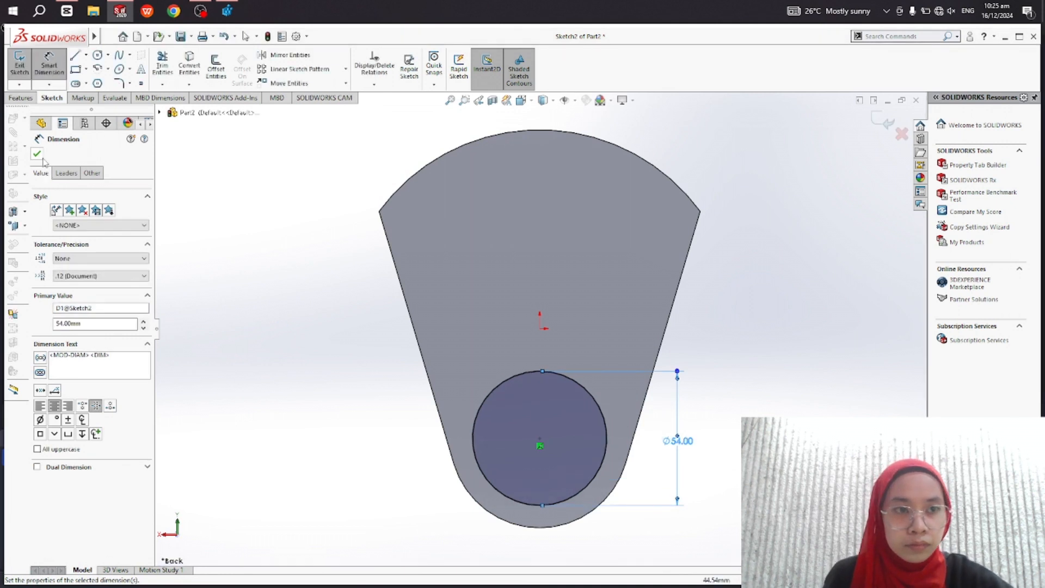
click(37, 154)
- Extrude the 54 mm circle 46 mm as a blind boss merged with the plate
click(19, 98)
click(23, 66)
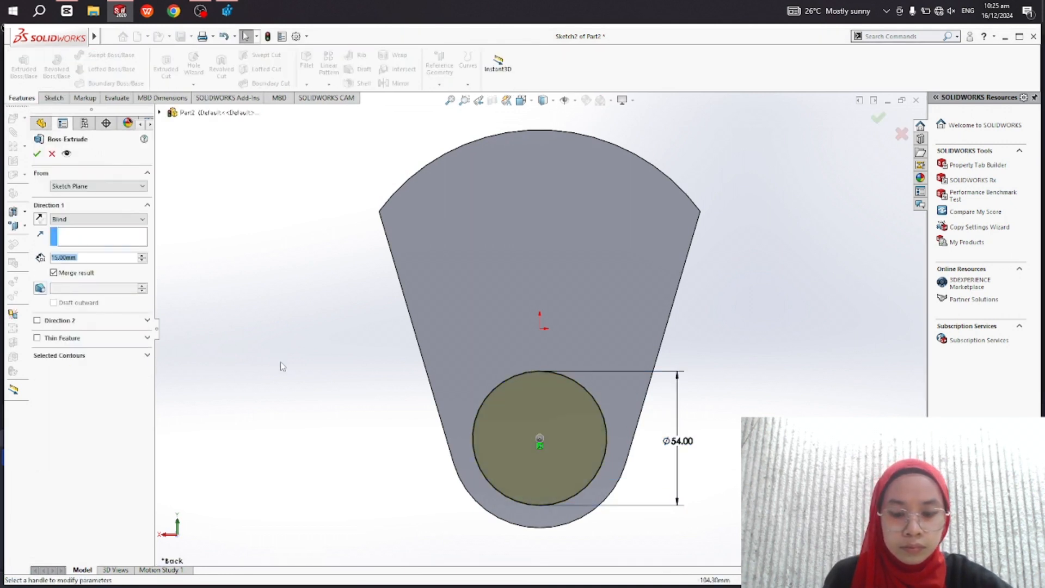
text(46)
key(Return)
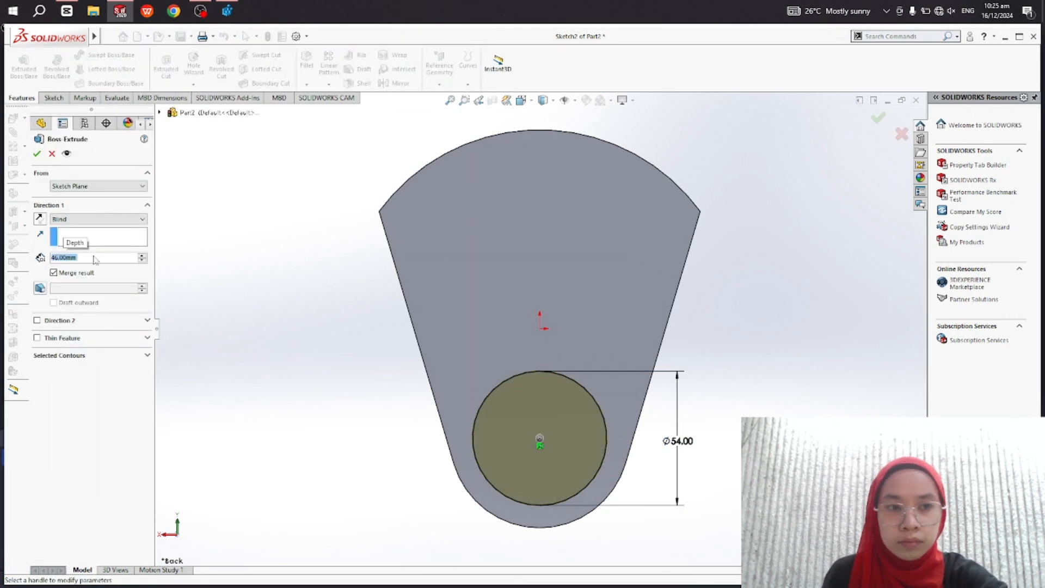
click(37, 153)
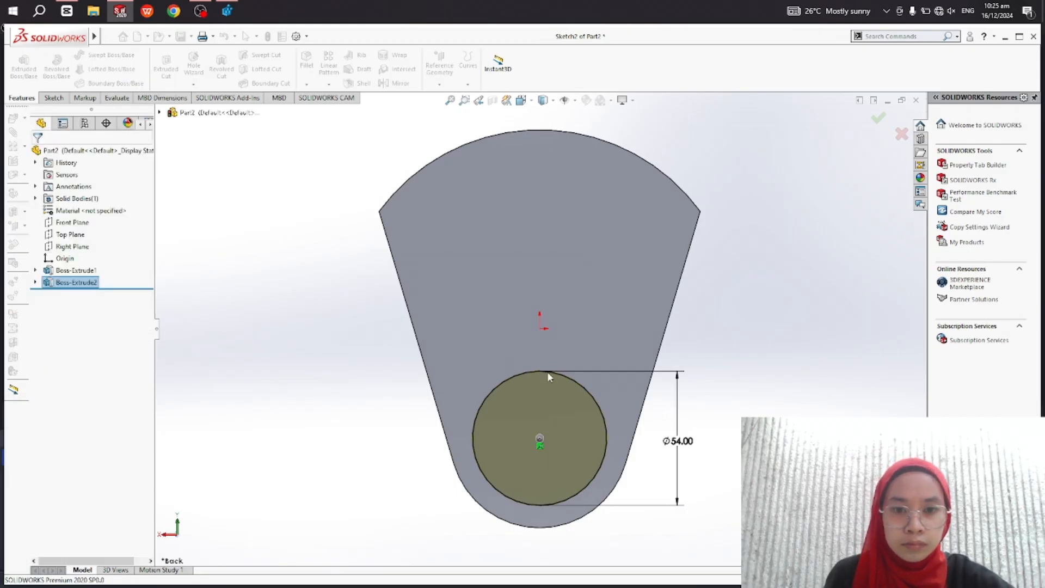
- Start a sketch on the plate's opposite flat face and draw a circle about 55 mm in diameter centred on the origin
middle_drag(556, 315, 619, 337)
click(543, 320)
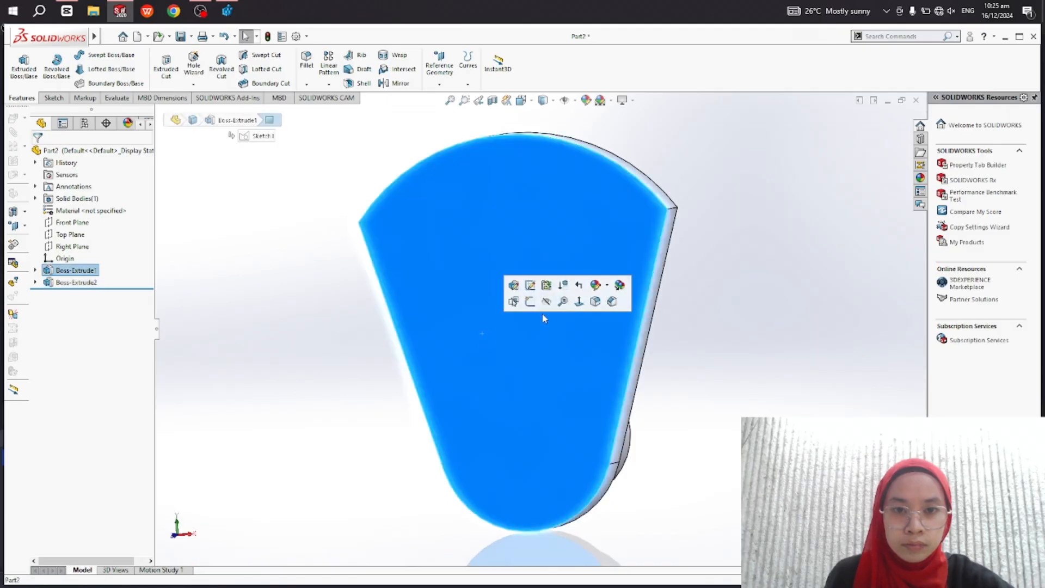
click(530, 304)
click(72, 295)
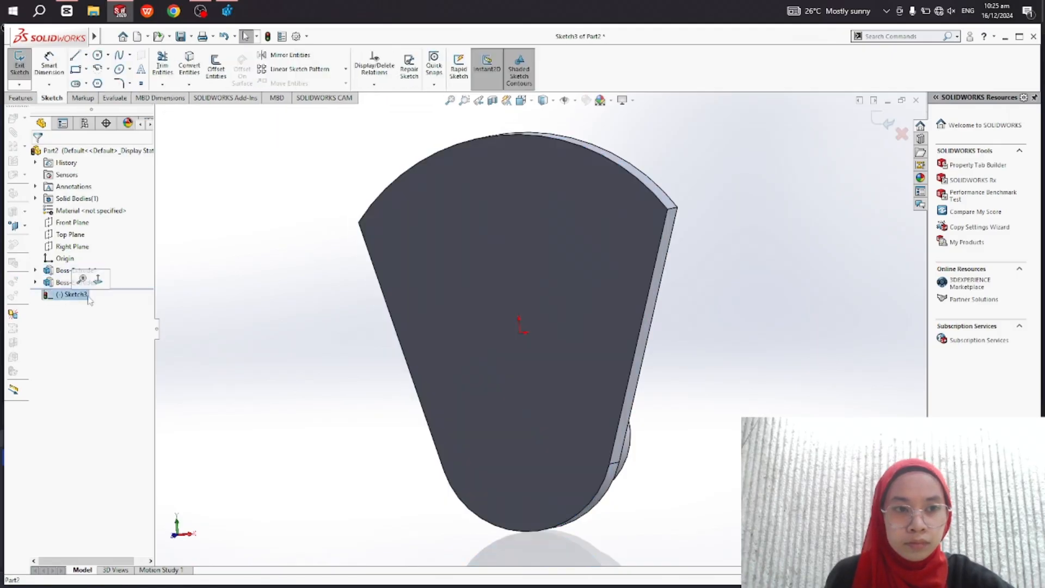
click(90, 280)
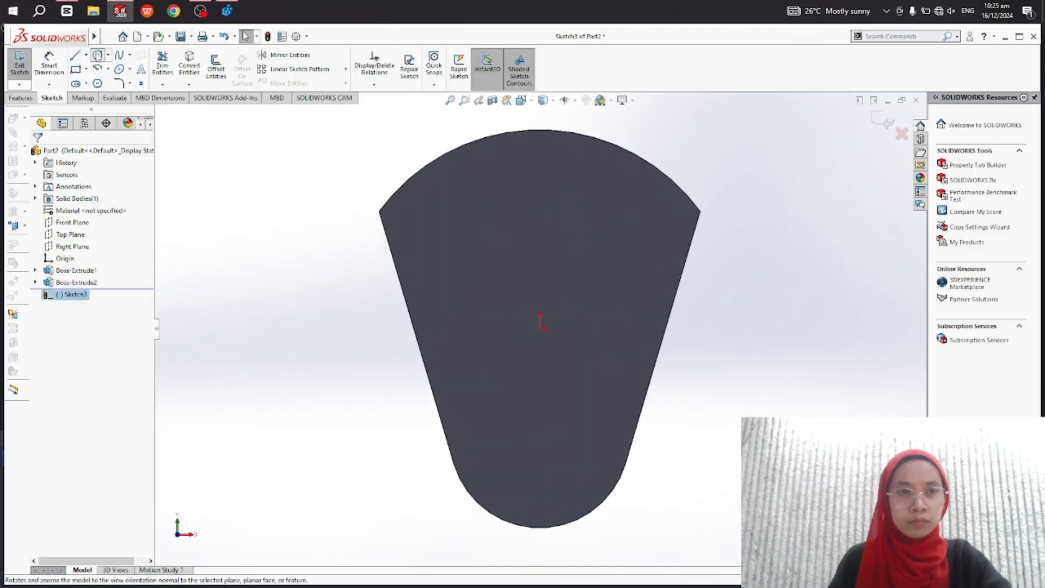
click(97, 55)
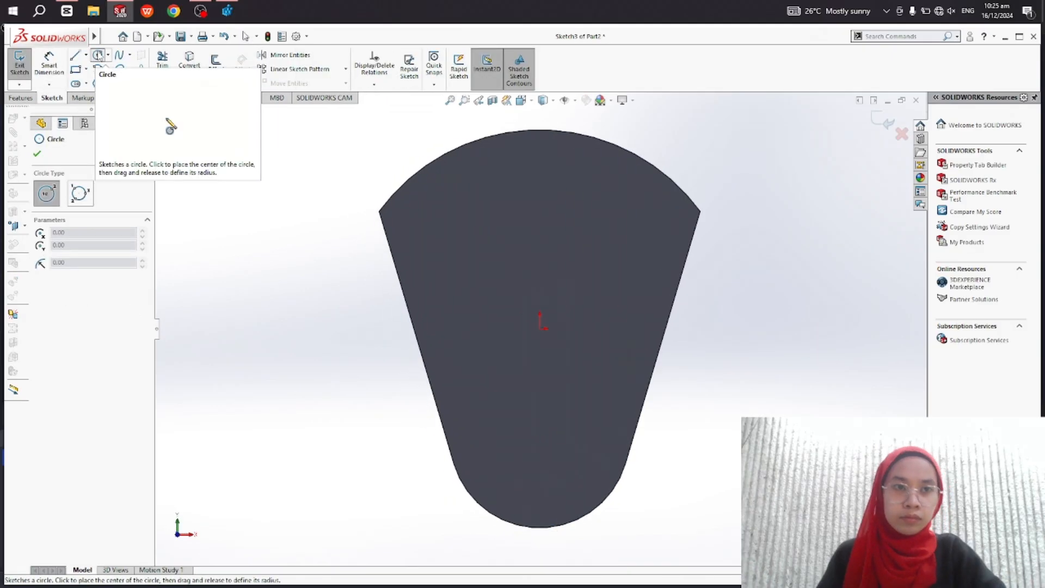
click(541, 329)
click(582, 389)
key(Escape)
- Dimension the origin-centred circle and set its diameter to 72 mm
click(476, 327)
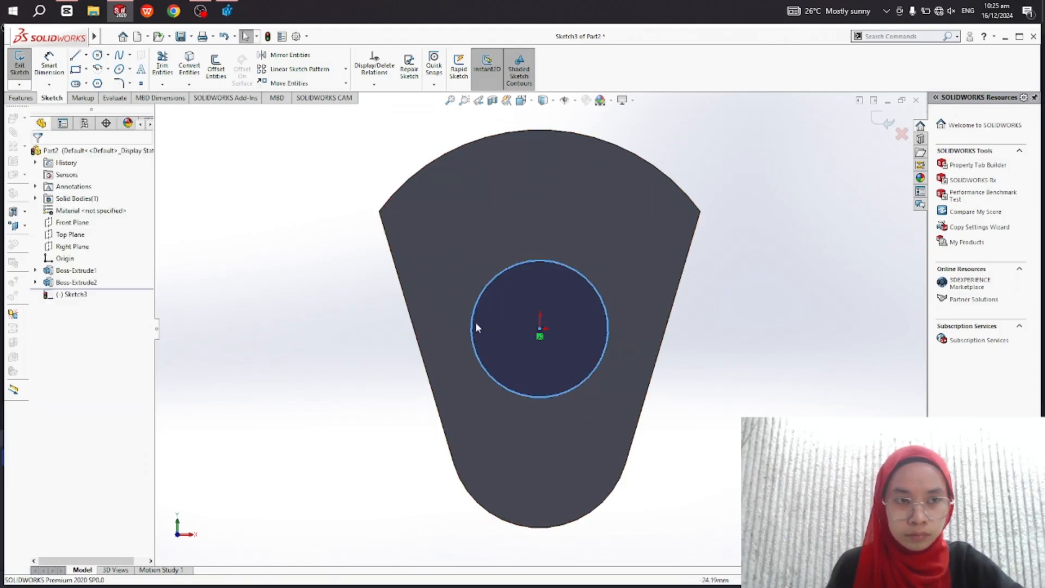
click(47, 67)
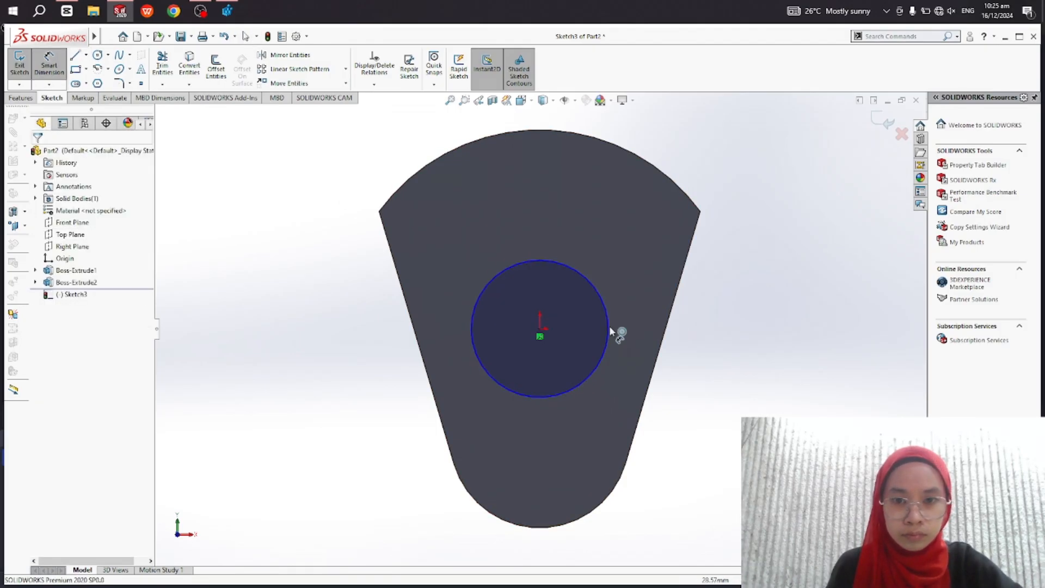
click(639, 341)
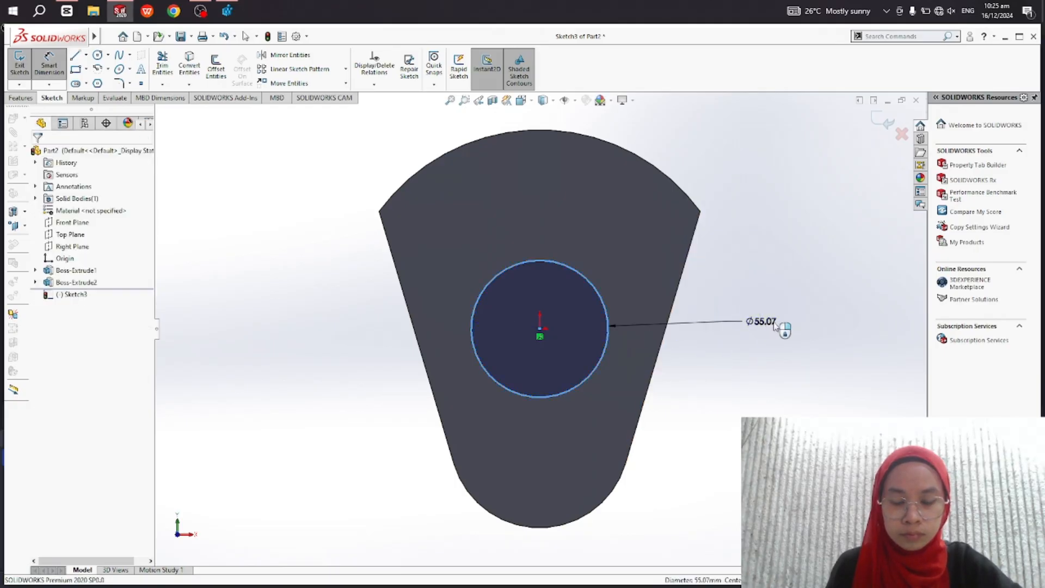
click(762, 327)
text(72)
key(Return)
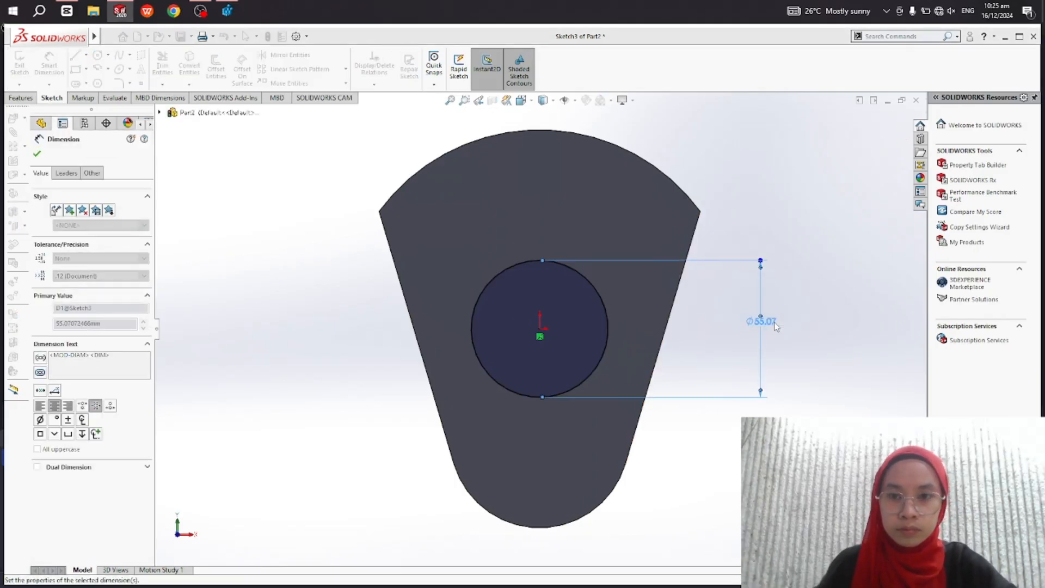
click(37, 154)
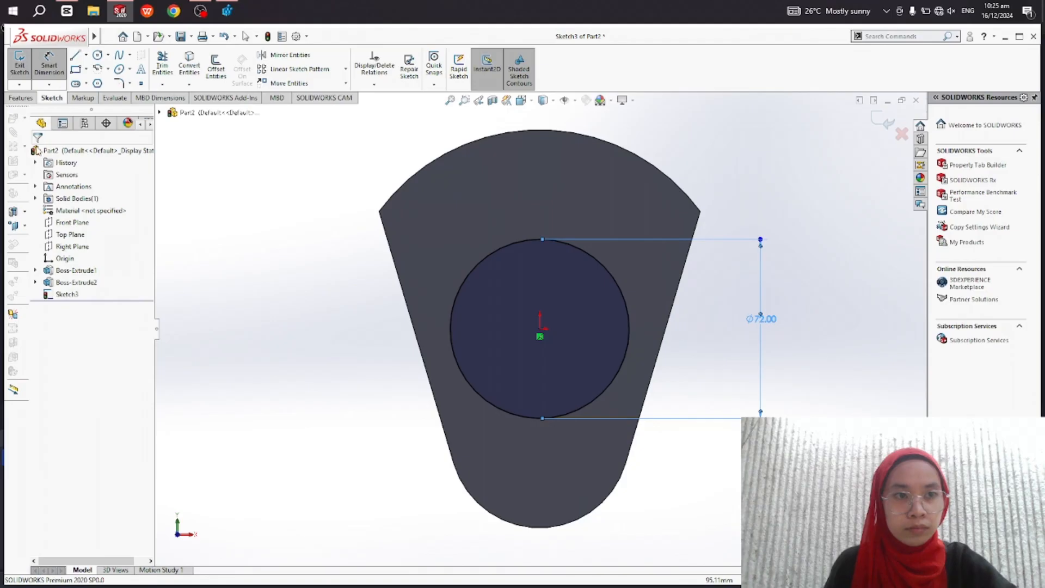
- Extrude the 72 mm circle 38 mm as a blind boss merged with the plate
click(21, 98)
click(22, 75)
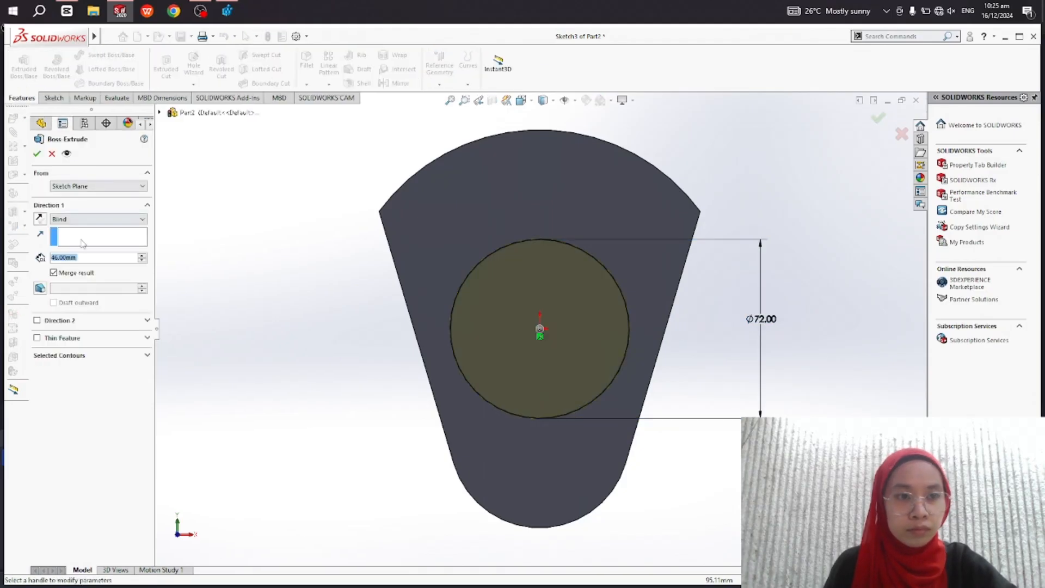
text(38)
key(Return)
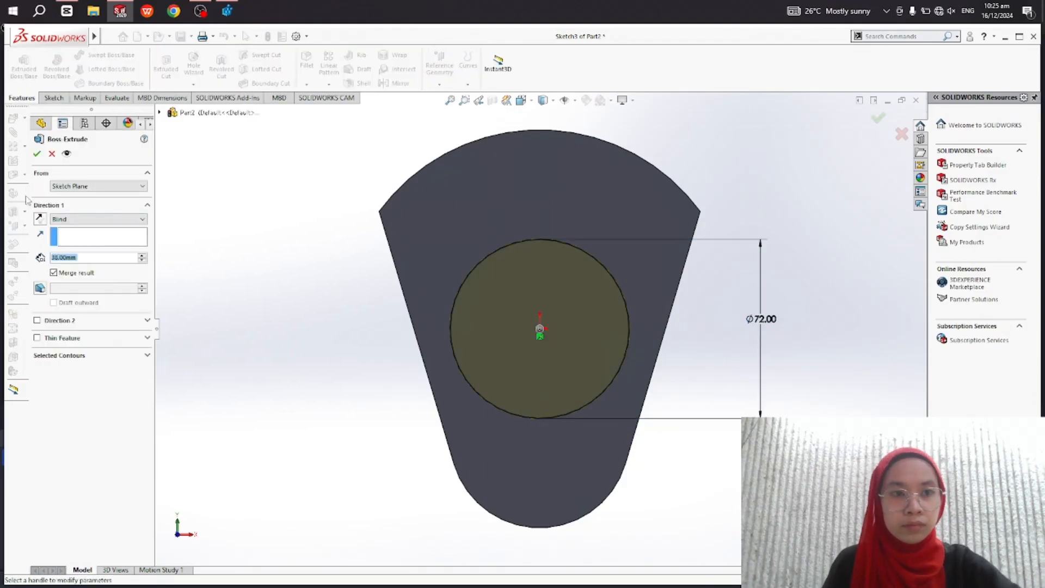
- Create a reference plane midway between the plate's flat face on the 54 mm pin side and the pin's end face
middle_drag(523, 422, 818, 404)
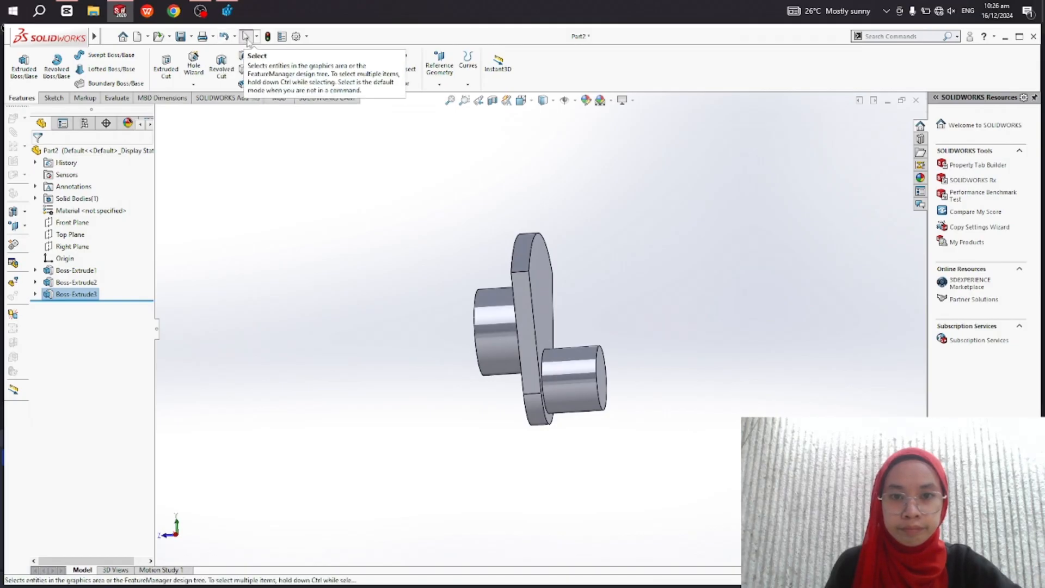
click(440, 62)
click(442, 96)
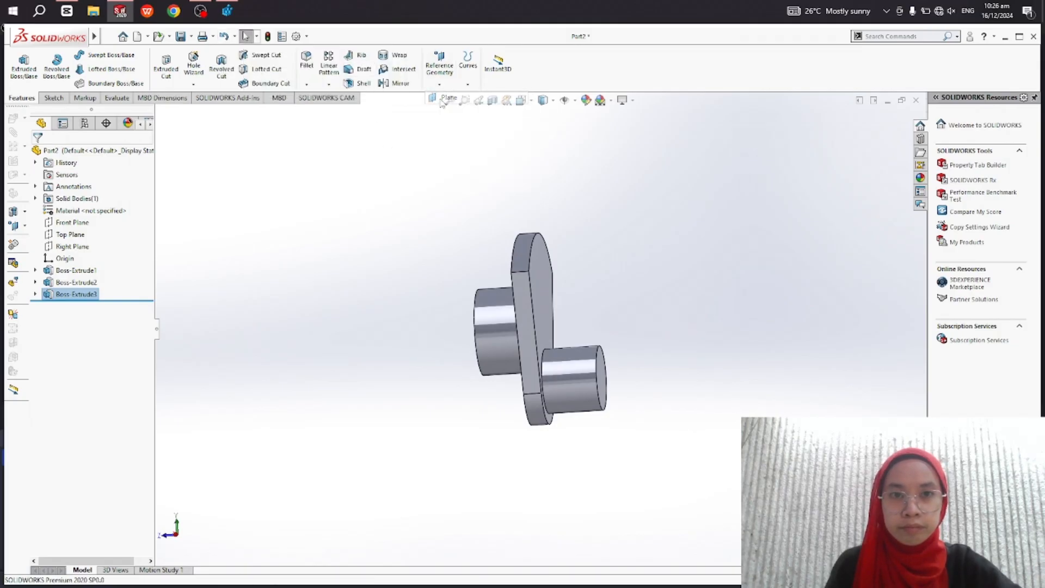
click(544, 304)
click(606, 384)
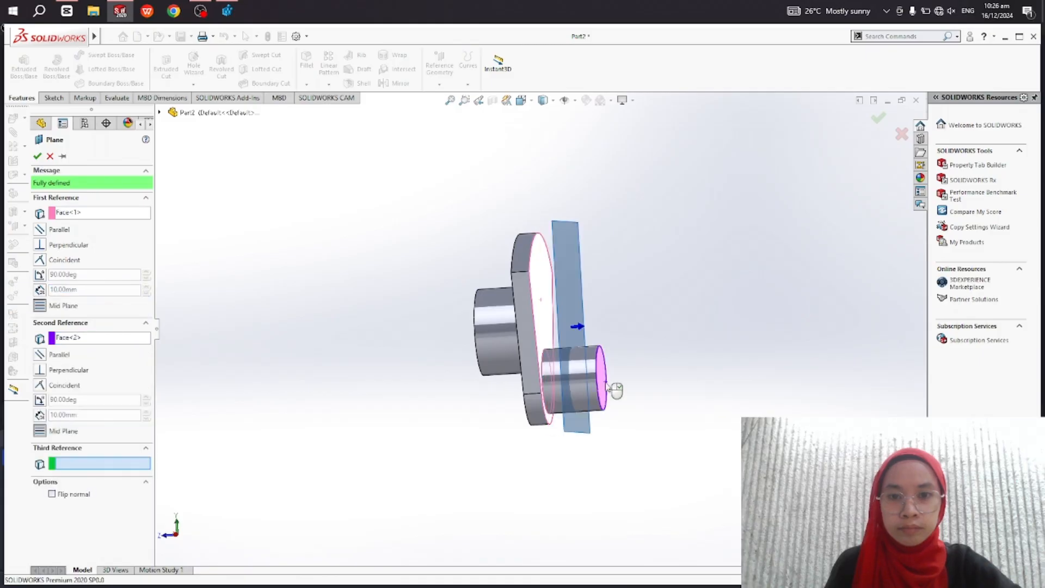
click(37, 156)
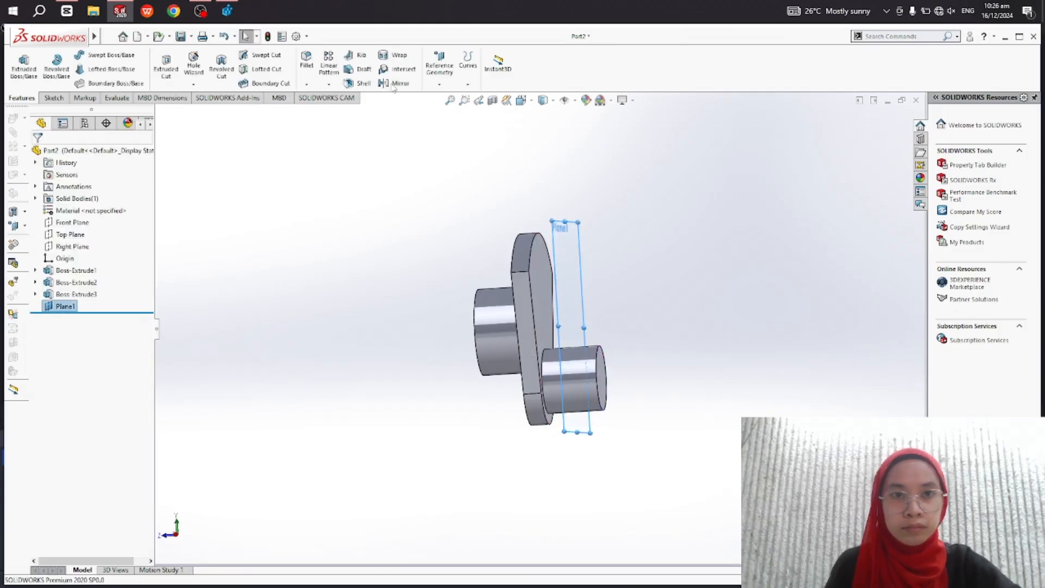
- Mirror the 72 mm boss and the tapered plate about the mid-pin plane, and hide that plane
click(384, 83)
click(497, 352)
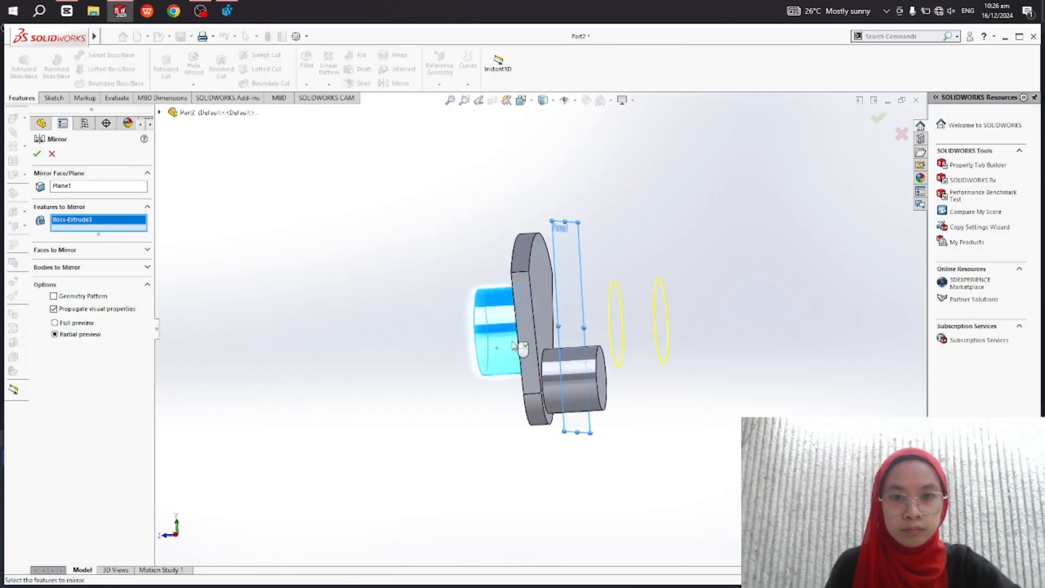
click(532, 346)
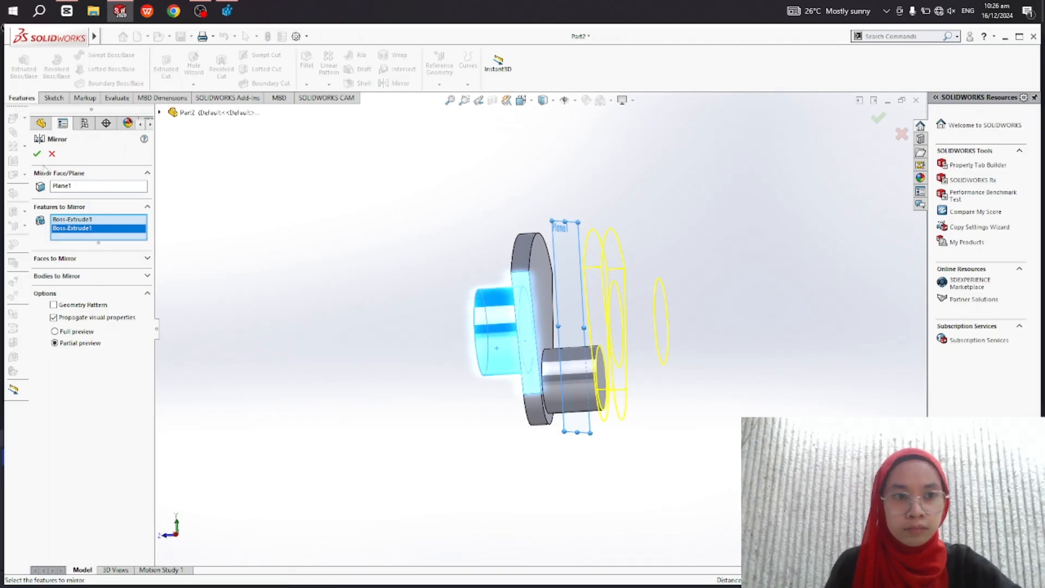
click(37, 156)
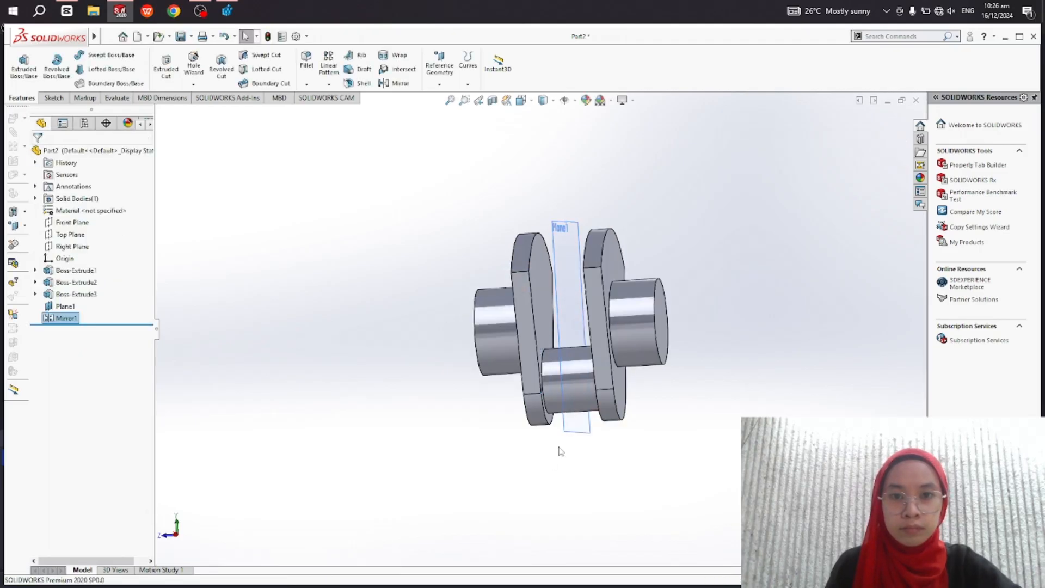
right_click(569, 252)
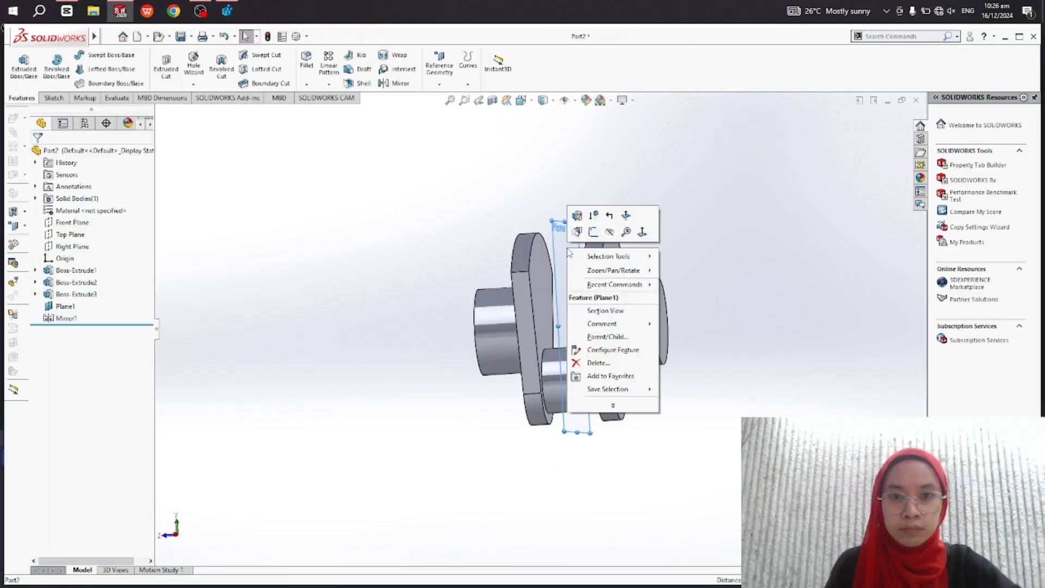
click(610, 231)
- Create a reference plane midway between the mirrored plate's outer face and the end face of its 72 mm boss
click(439, 85)
click(449, 96)
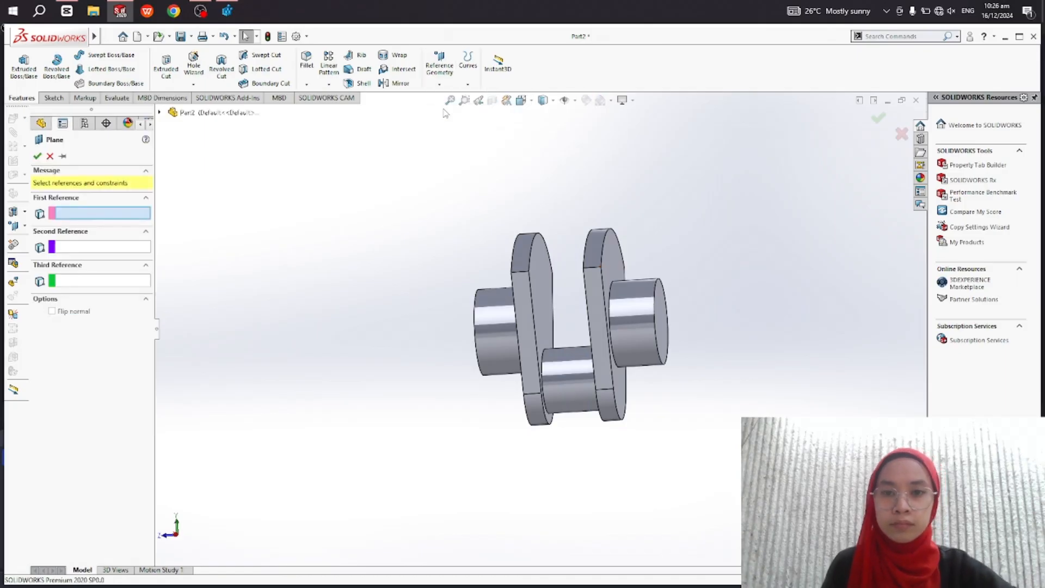
click(615, 263)
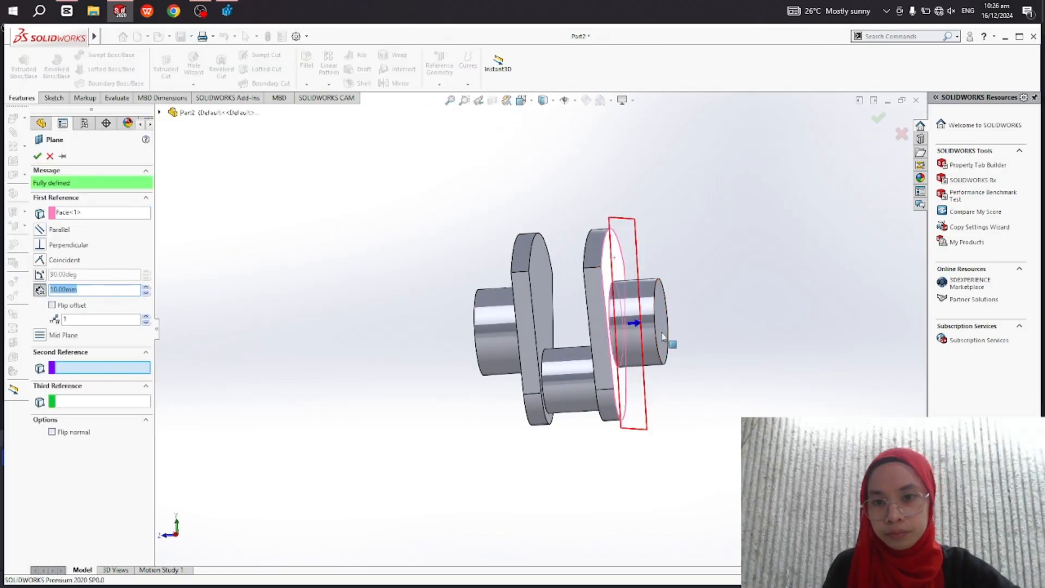
click(664, 341)
click(37, 156)
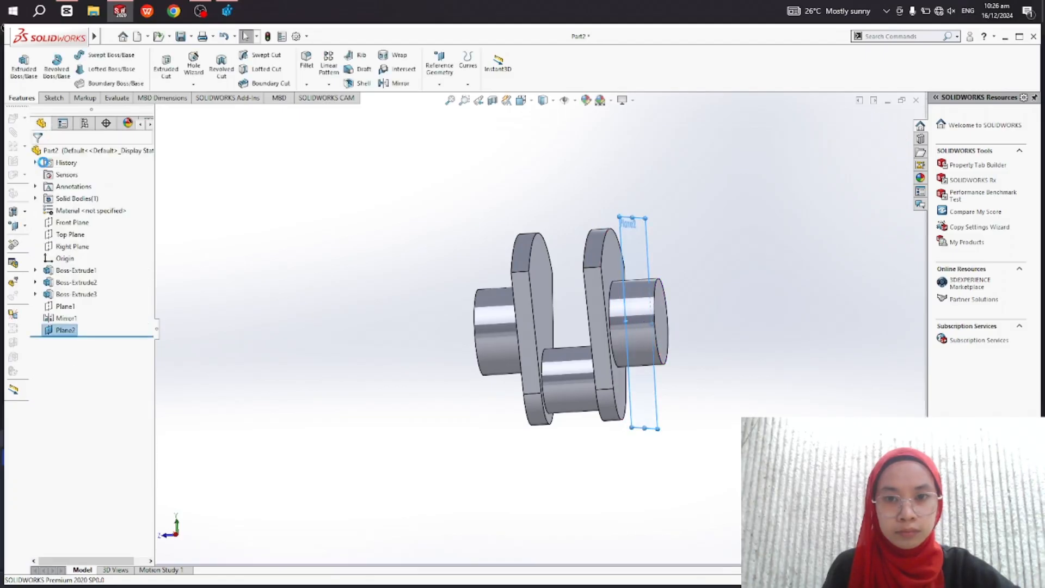
- Mirror the whole crank body about the new mid-boss plane with Merge solids turned off
click(397, 83)
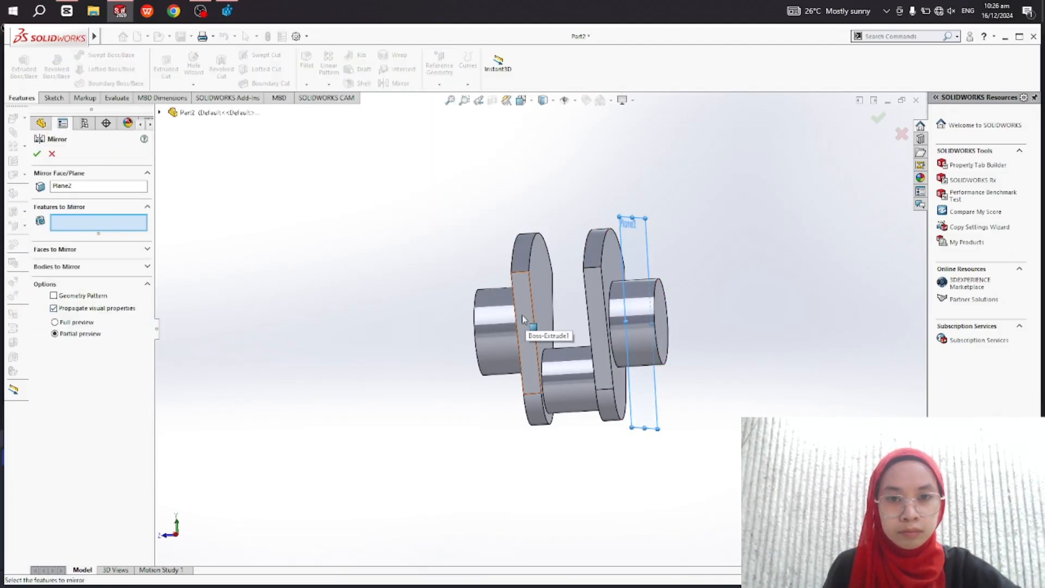
click(57, 267)
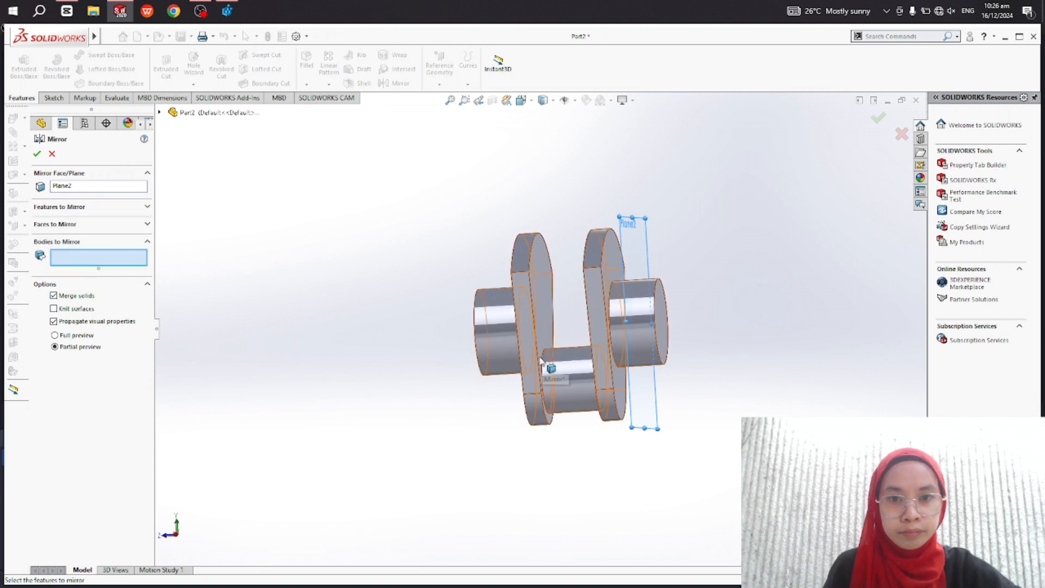
click(575, 370)
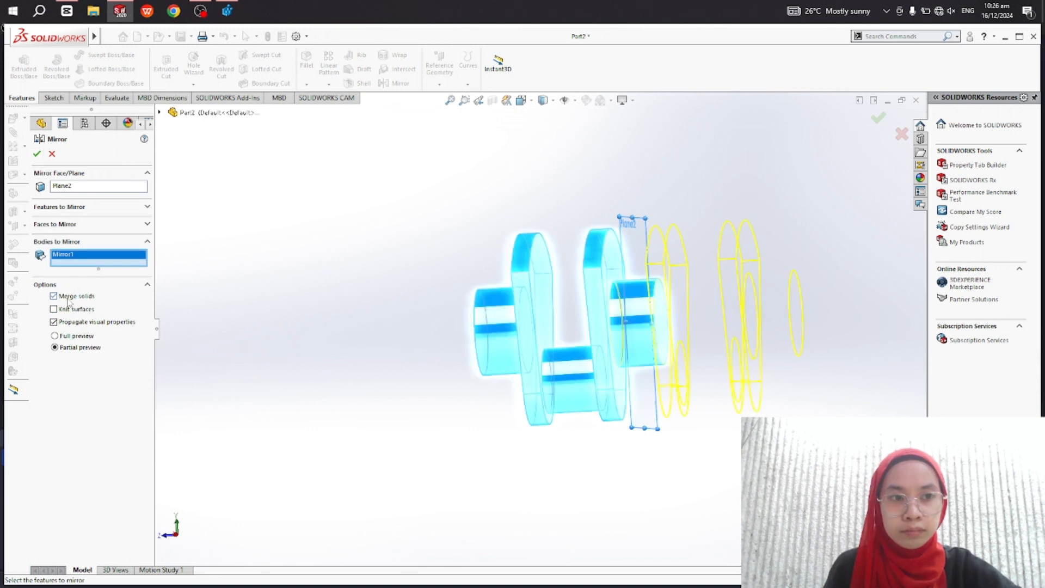
click(37, 154)
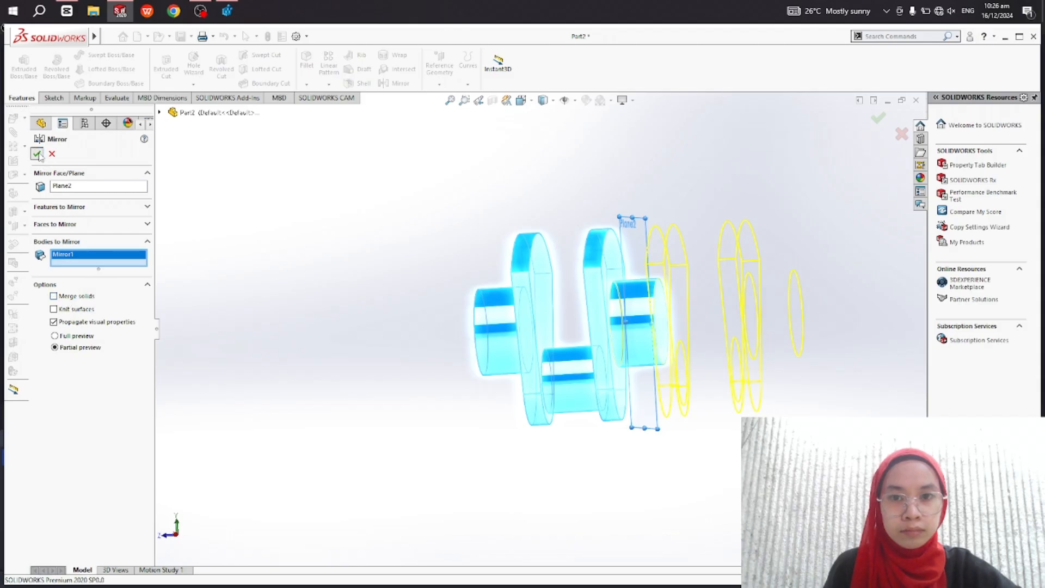
right_click(637, 246)
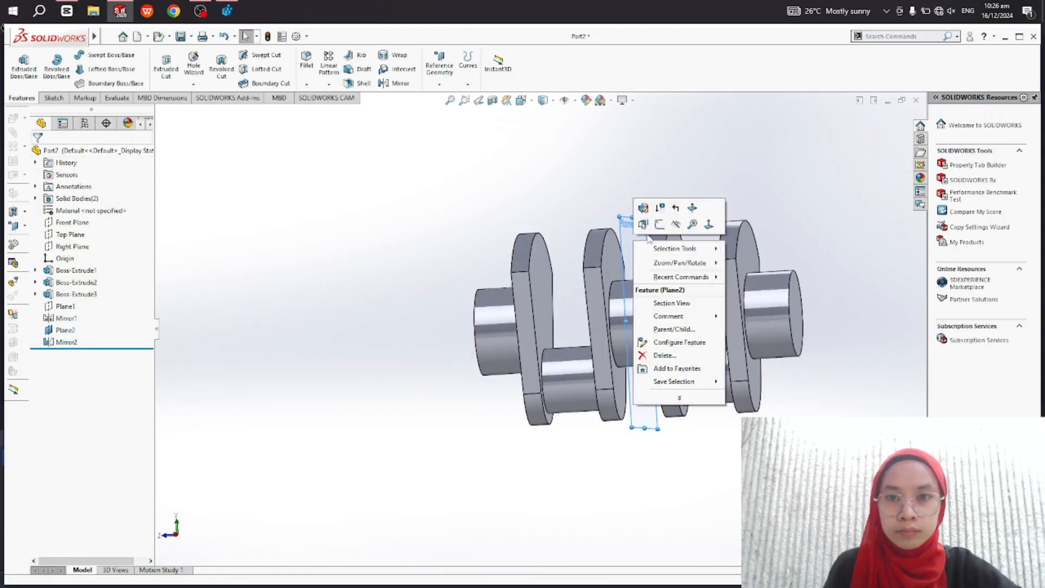
click(543, 199)
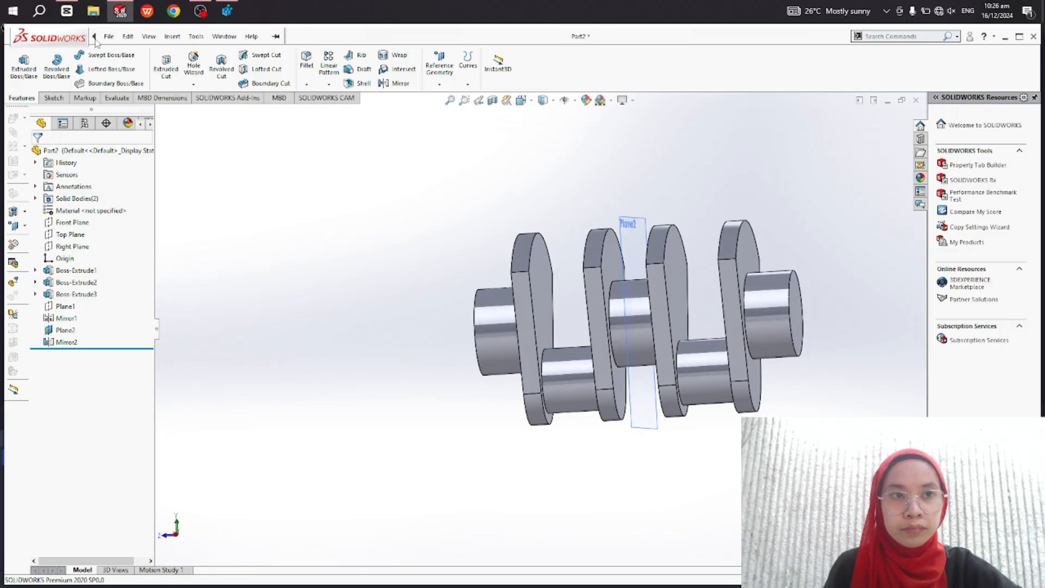
- Rotate the mirrored crank body 180° about the X axis with Move/Copy Body, without making a copy
click(172, 37)
mouse_move(206, 80)
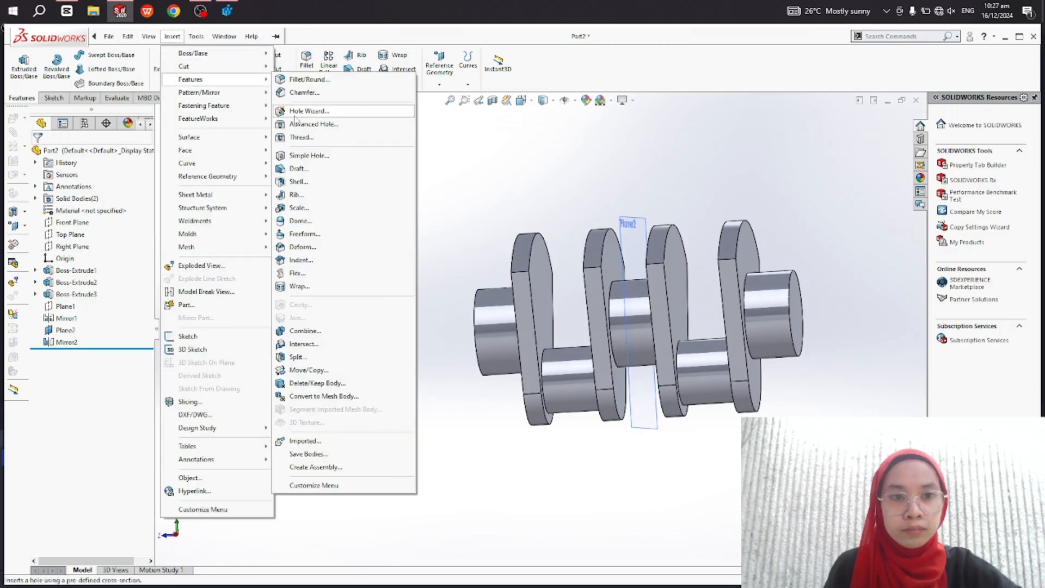
click(307, 370)
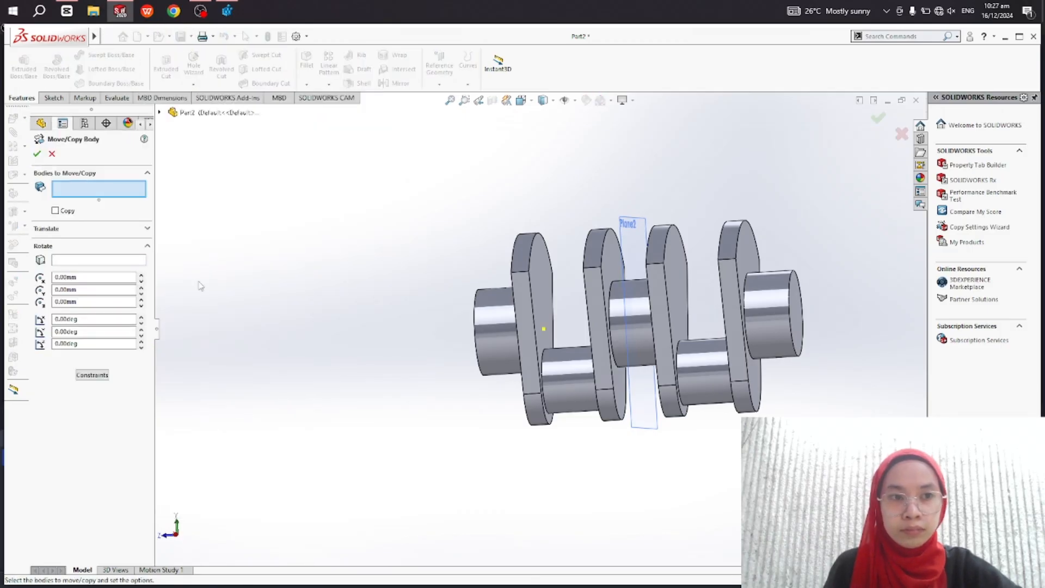
click(737, 273)
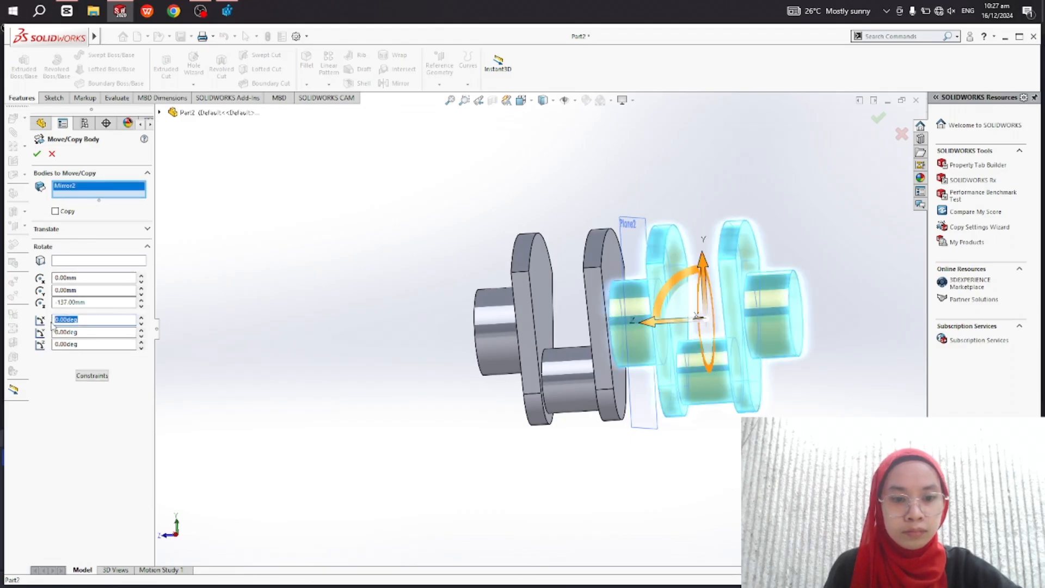
text(180)
key(Return)
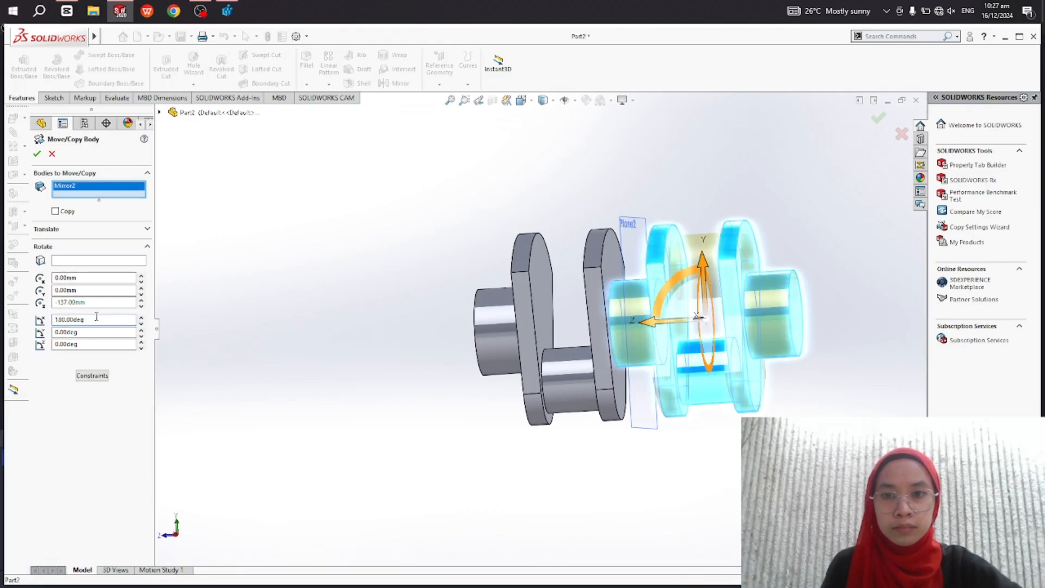
click(37, 154)
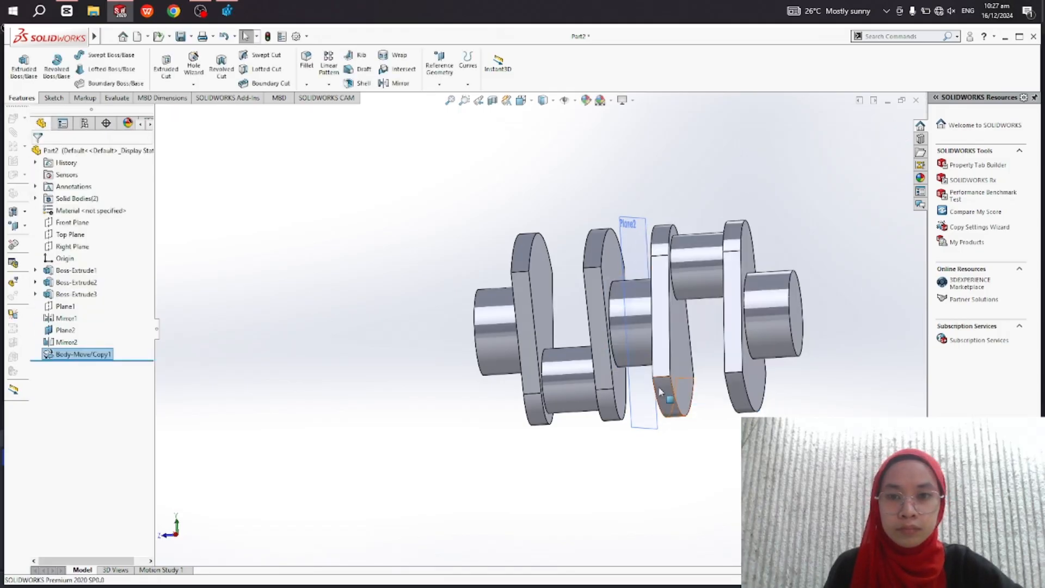
- Hide the reference plane through the middle 72 mm boss
scroll(546, 374, up, 2)
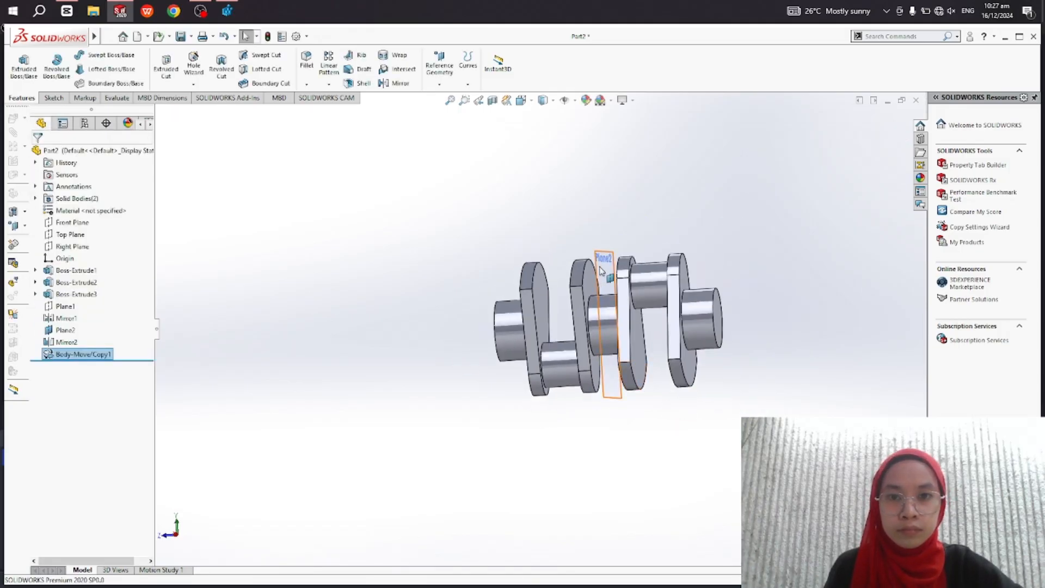
right_click(601, 270)
click(644, 251)
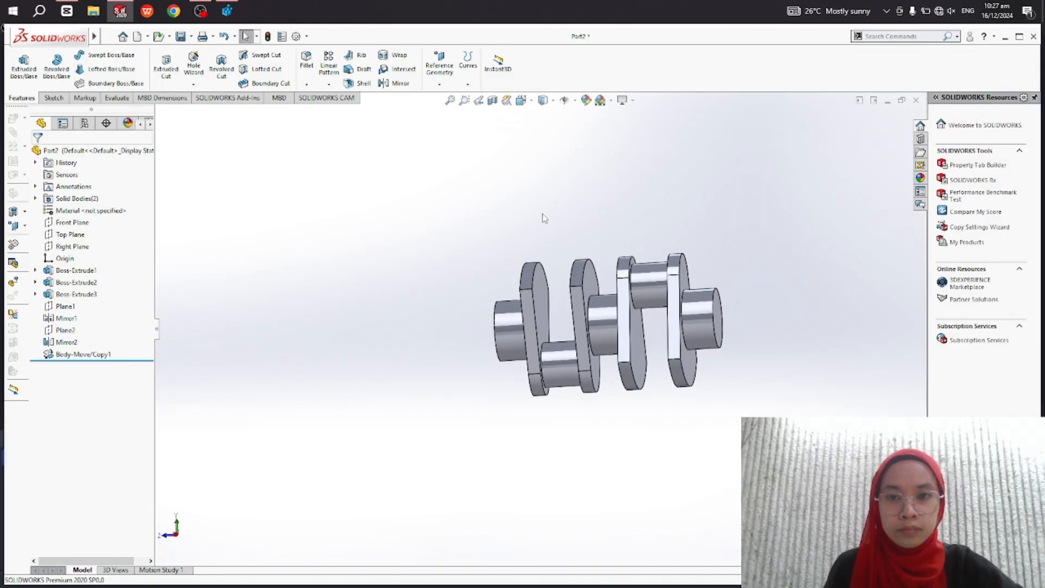
- Create a reference plane midway between the outer face of the rotated body's last web and its end journal's end face
click(440, 64)
click(448, 96)
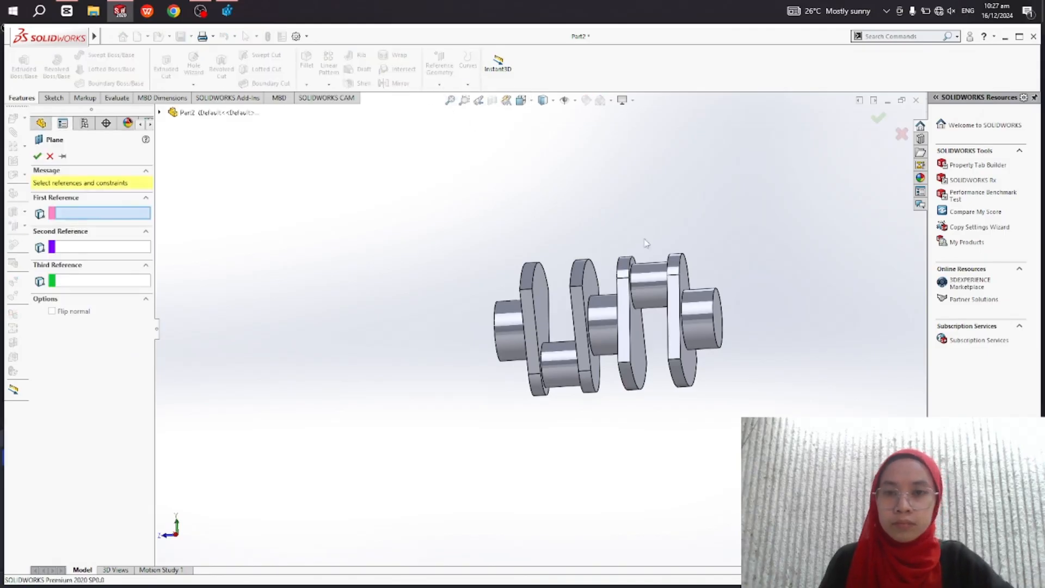
click(693, 370)
click(718, 319)
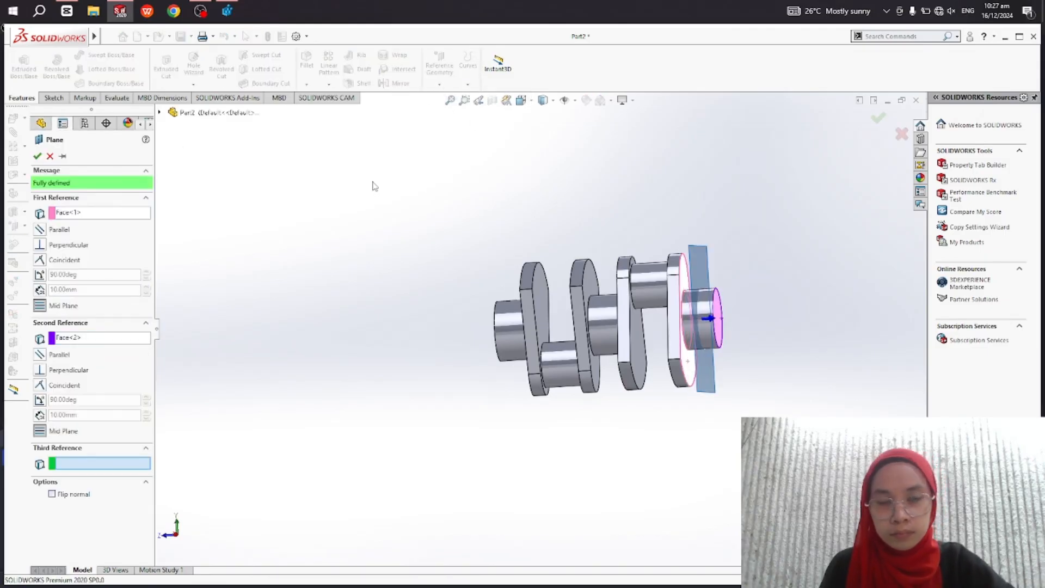
click(37, 155)
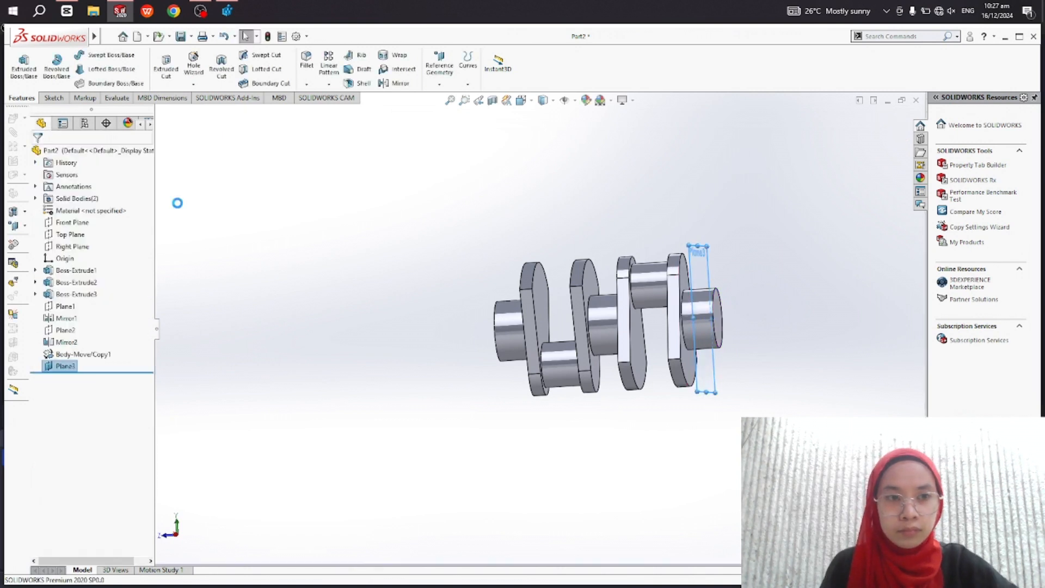
- Mirror both crank bodies about the new mid-journal plane with Merge solids turned off
click(401, 83)
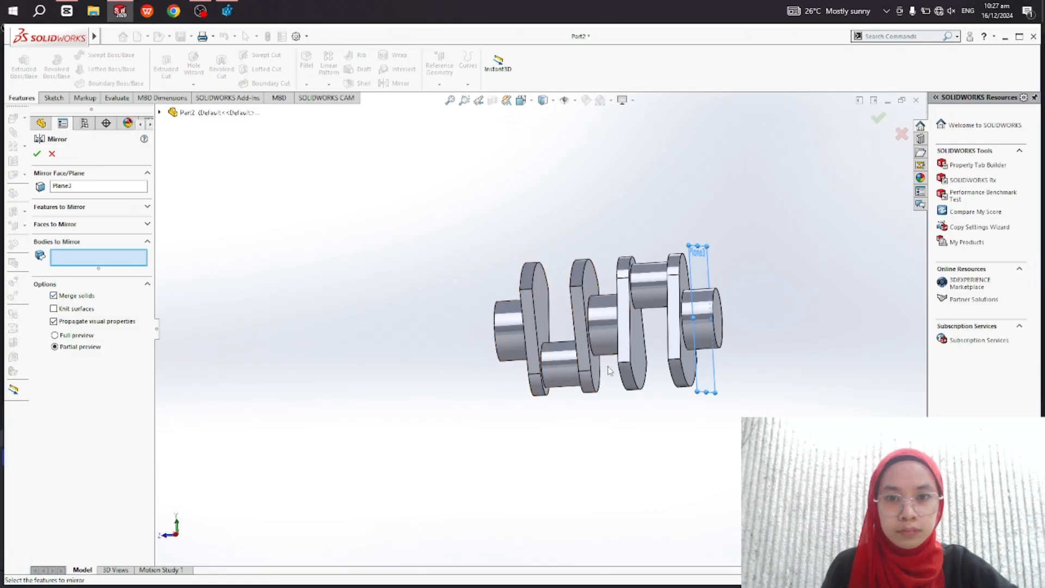
click(52, 298)
click(551, 358)
click(690, 365)
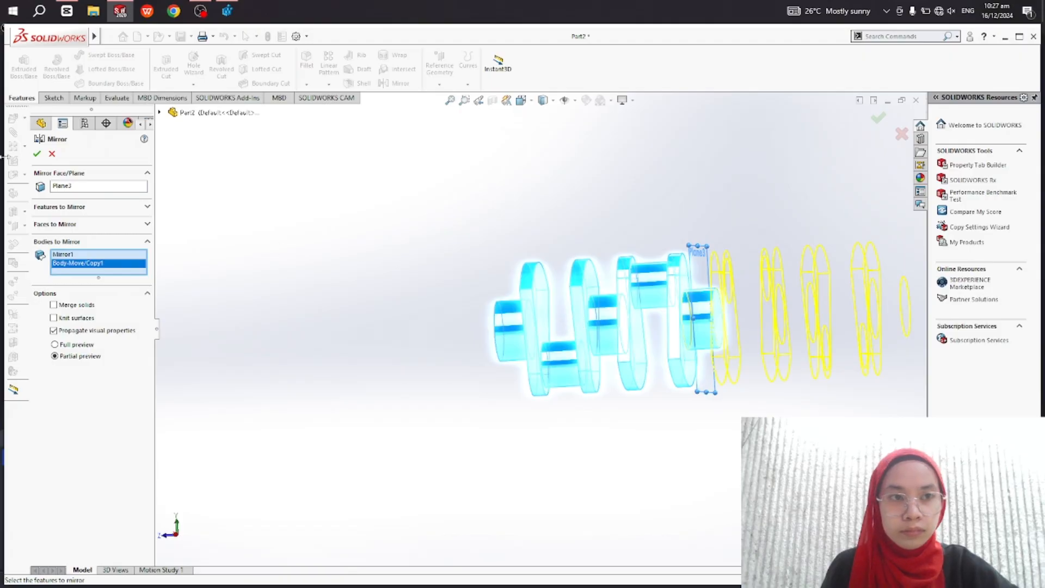
click(37, 158)
- Hide the reference plane through the crankshaft's central journal
scroll(717, 381, up, 1)
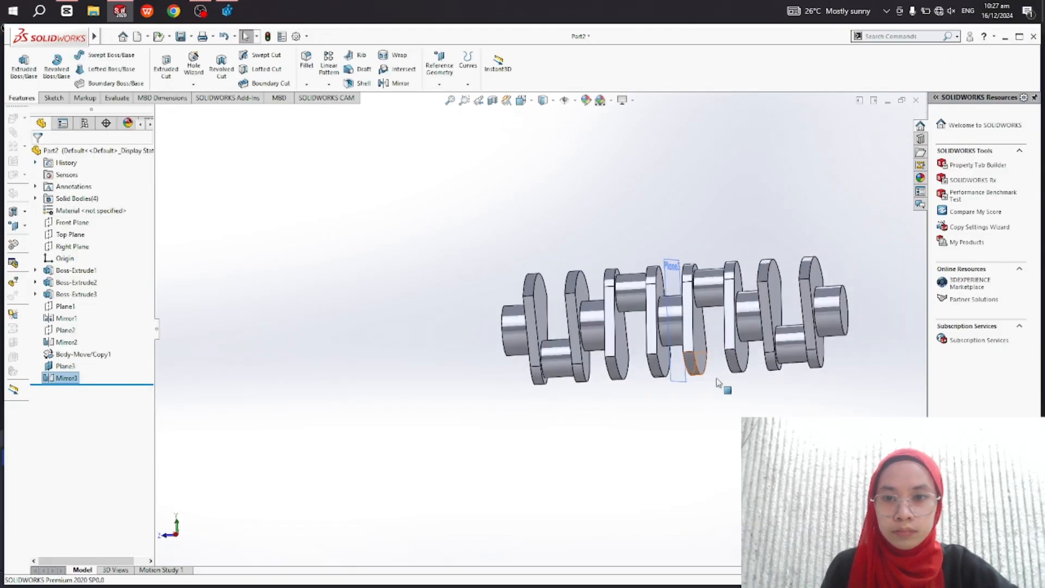
scroll(714, 367, down, 2)
click(638, 240)
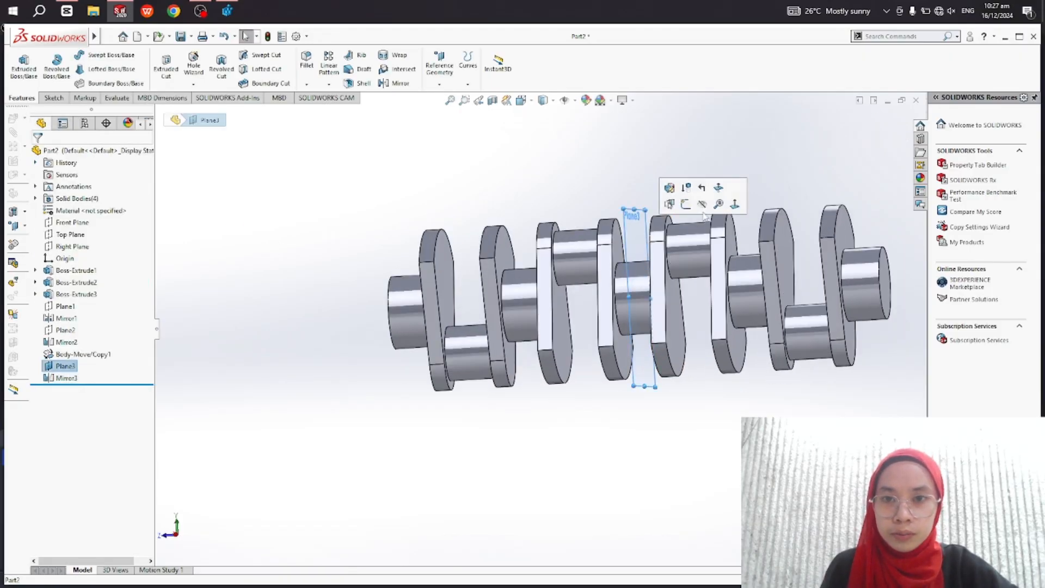
click(702, 214)
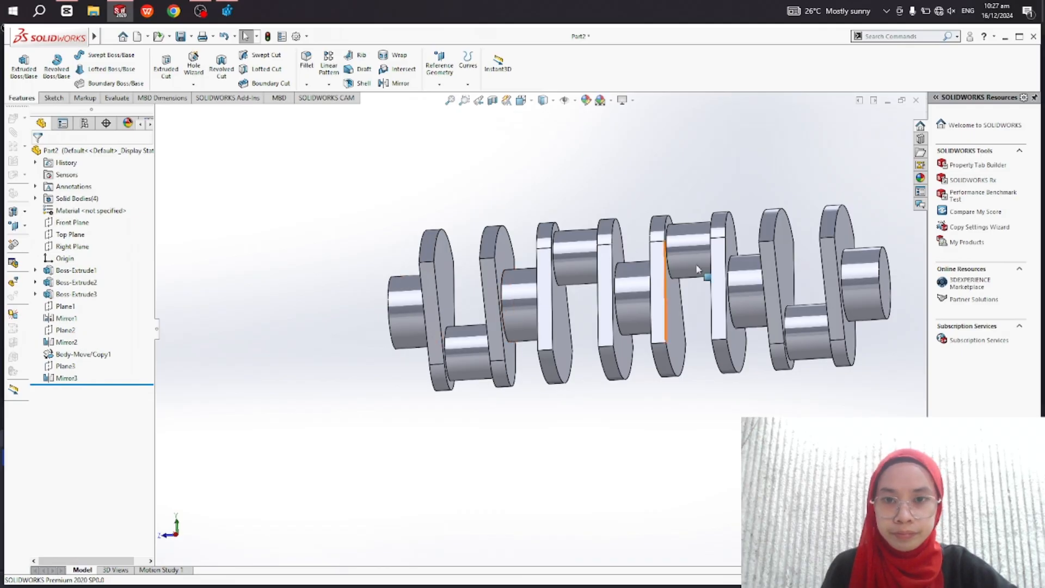
scroll(736, 331, up, 1)
scroll(741, 337, down, 1)
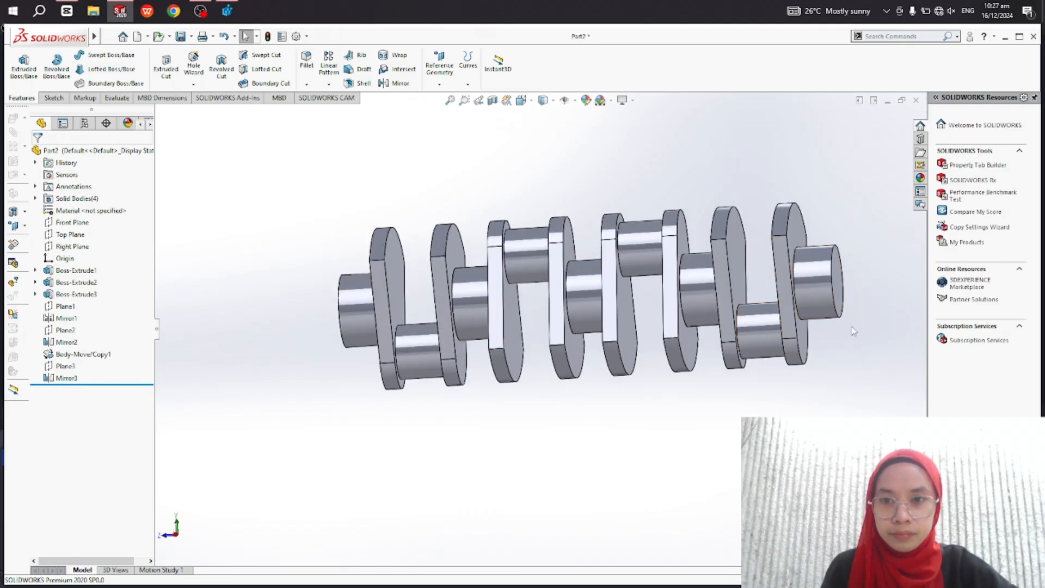
- Sketch an origin-centred circle about 33 mm in diameter on the end face of one outer journal
middle_drag(457, 327, 562, 338)
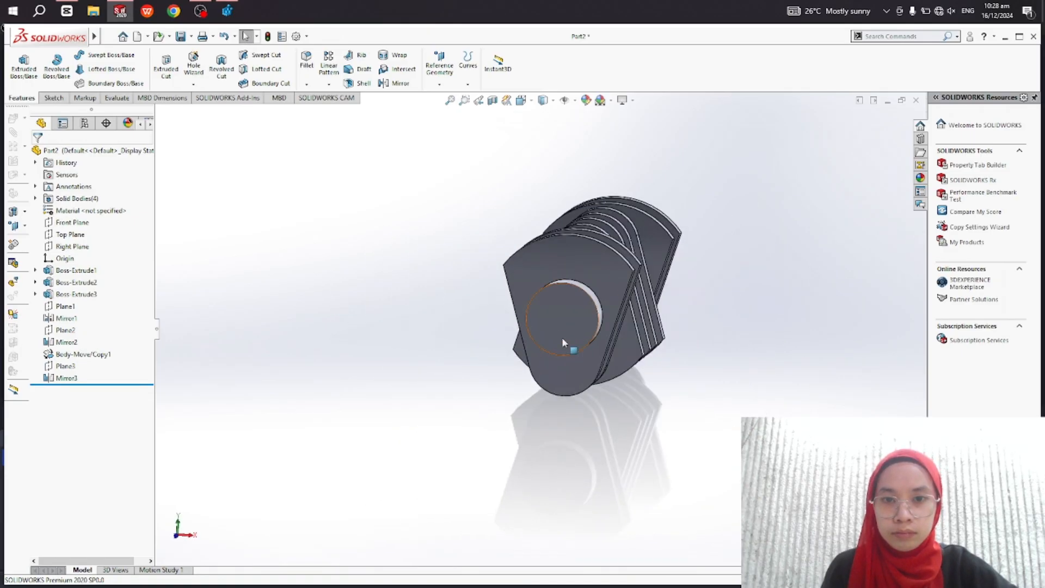
click(564, 326)
click(611, 295)
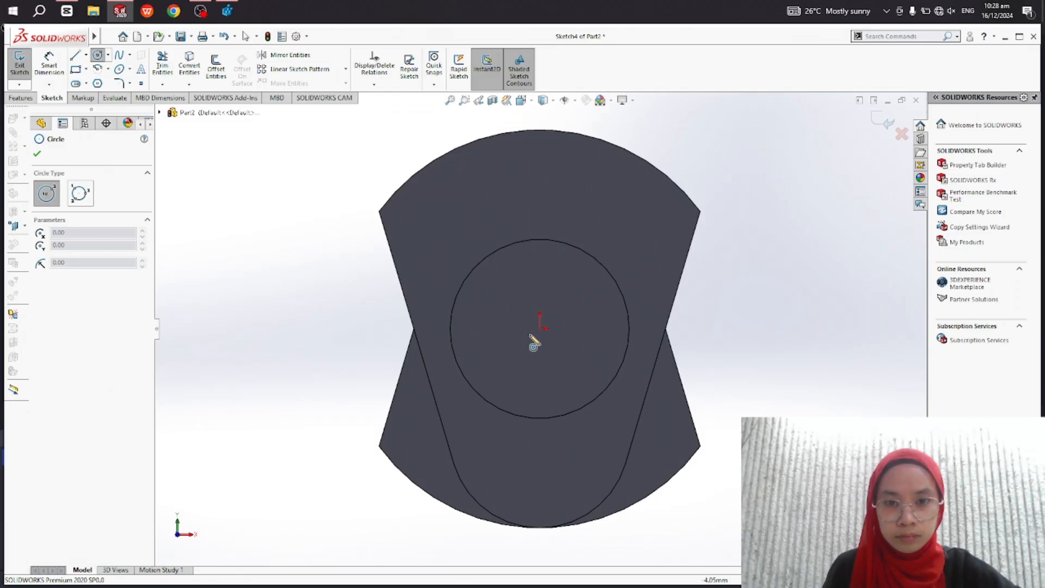
click(540, 329)
click(556, 369)
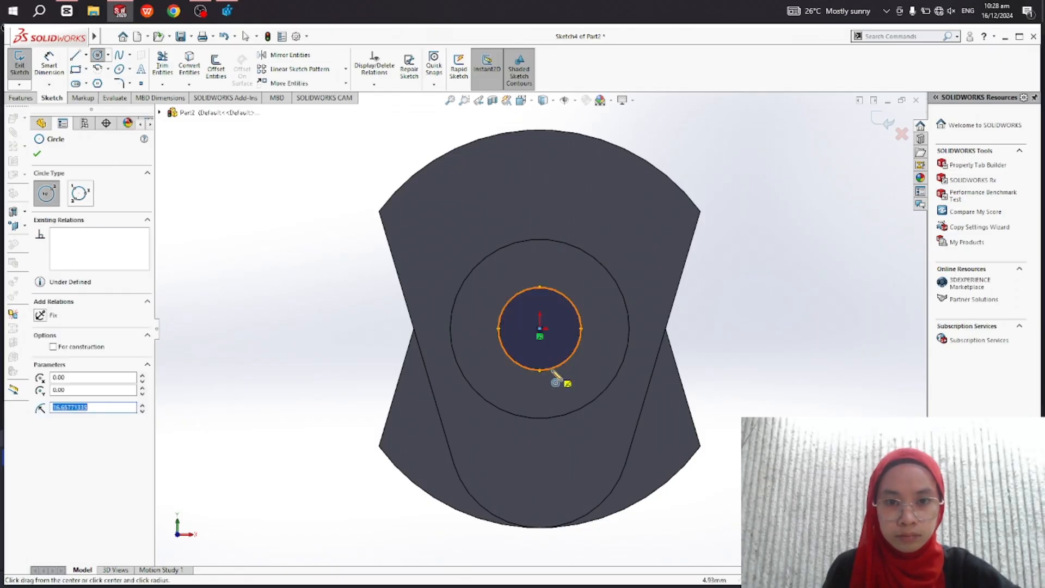
key(Escape)
- Dimension the first end-shaft circle's diameter as 35 mm
click(49, 65)
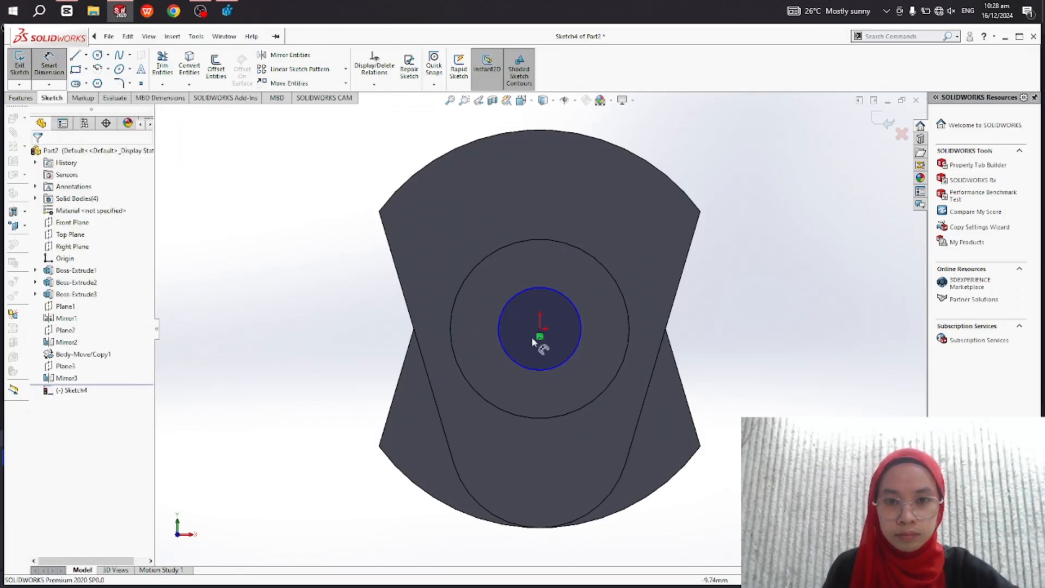
click(572, 353)
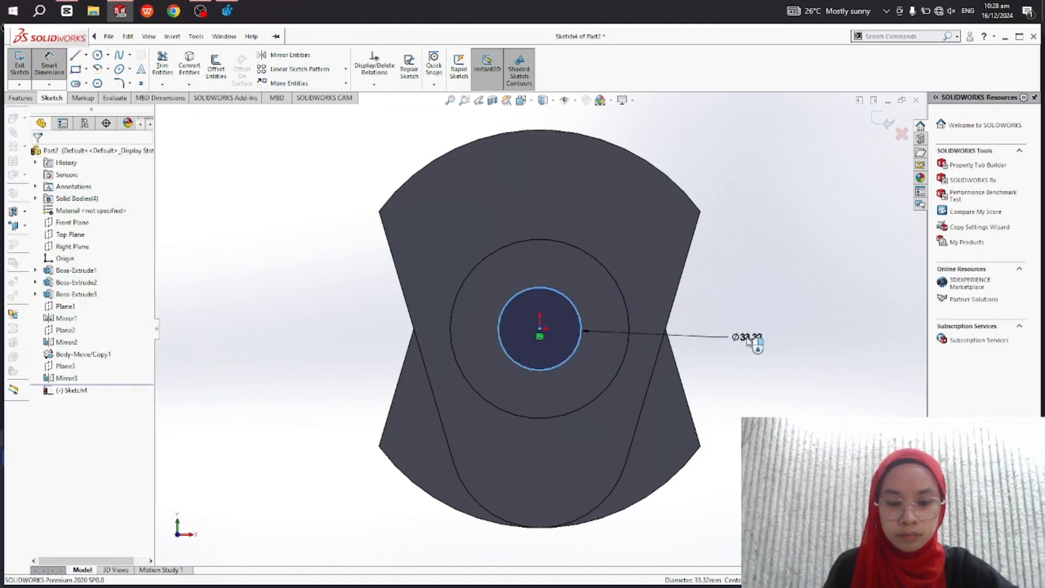
click(747, 342)
text(35)
key(Return)
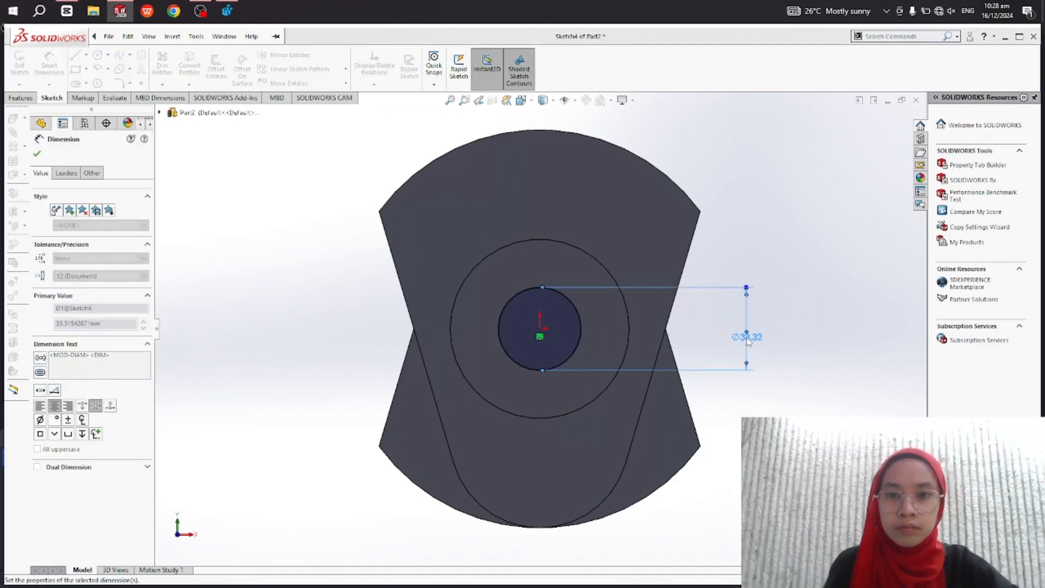
click(37, 154)
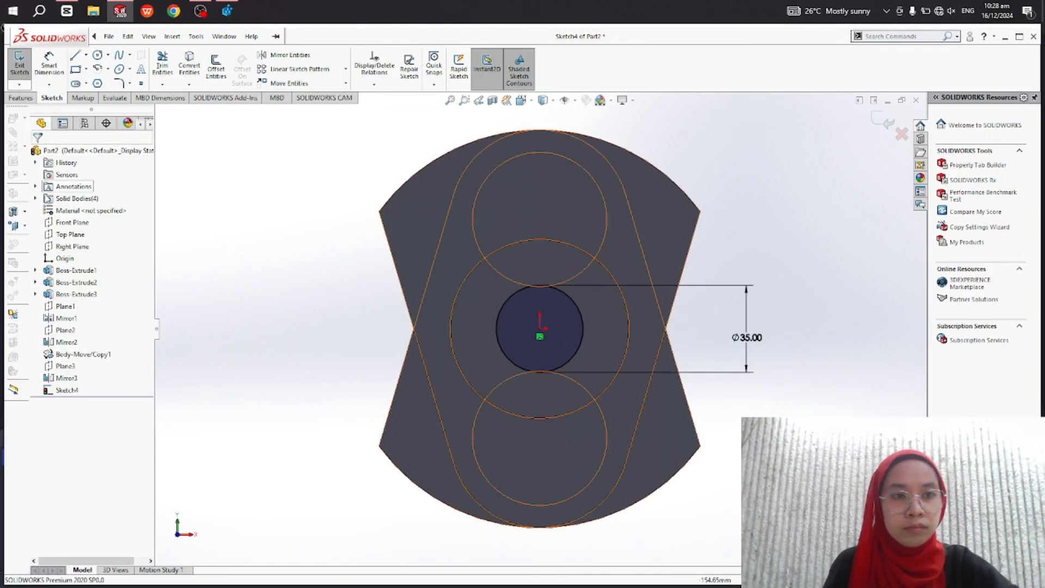
- Extrude the 35 mm circle outward 80 mm with a blind Boss-Extrude to form the first end shaft
click(17, 98)
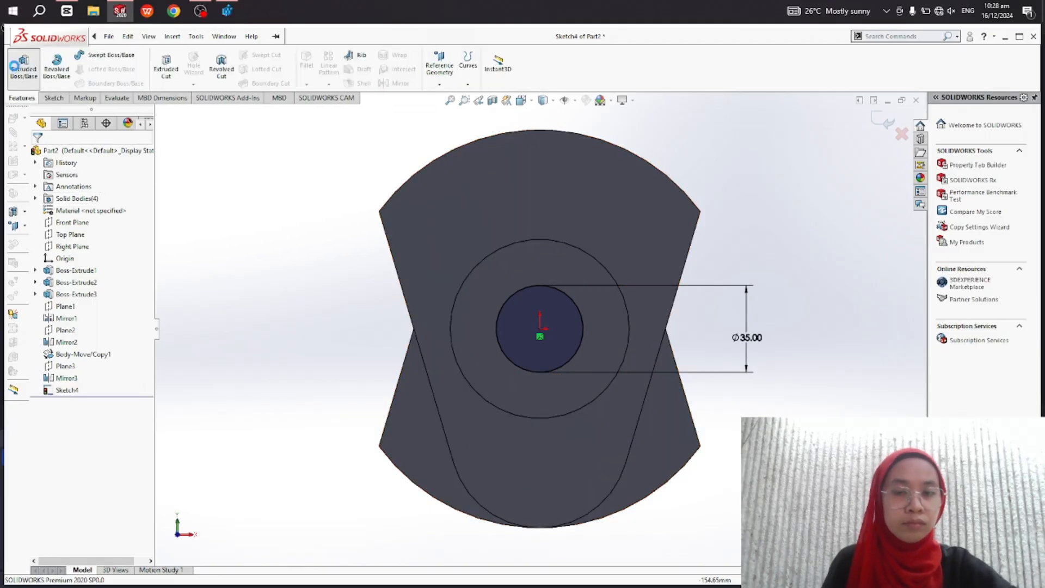
click(23, 65)
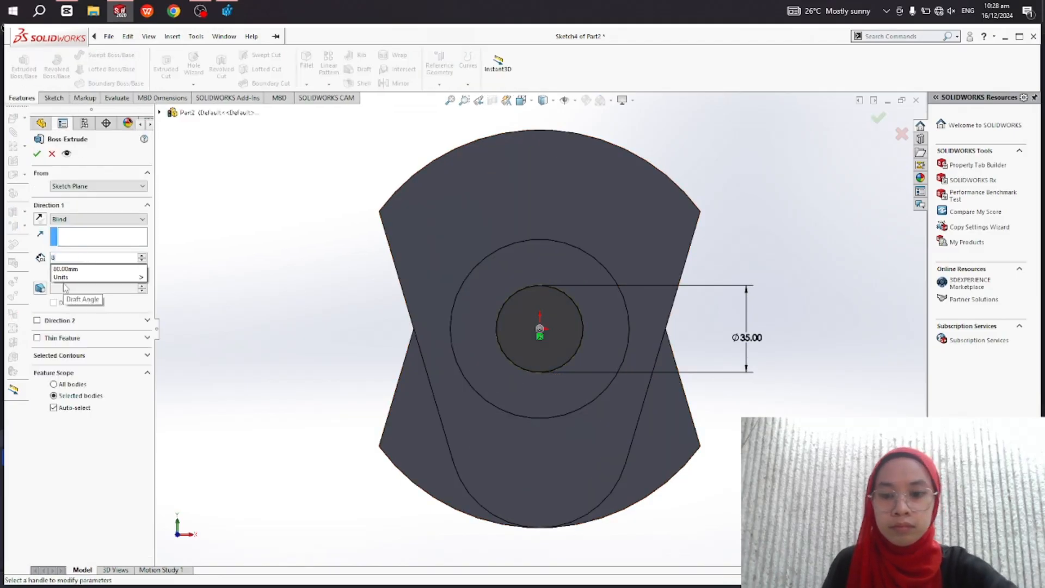
click(37, 153)
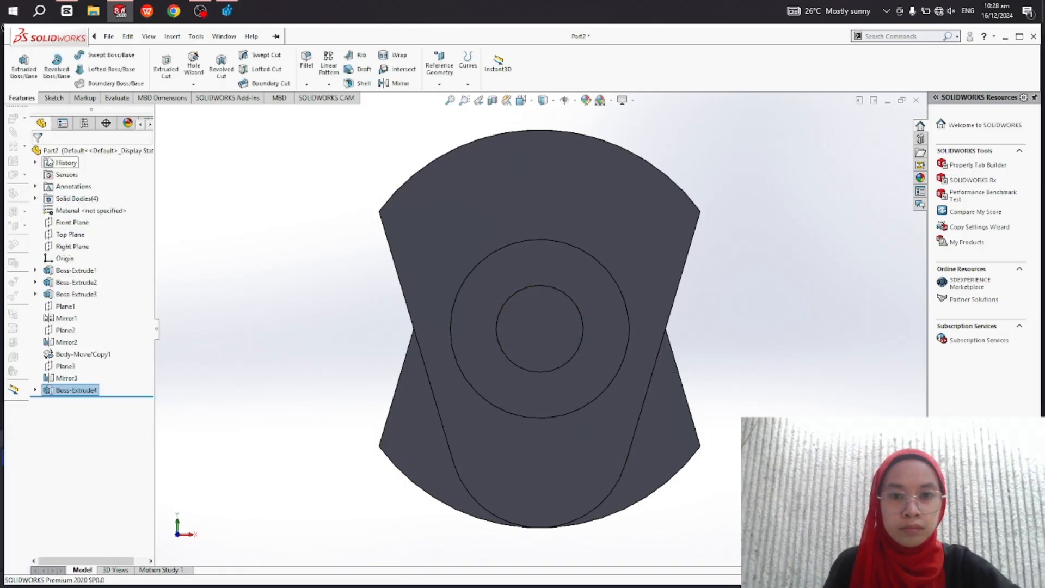
middle_drag(531, 417, 635, 405)
scroll(644, 412, up, 5)
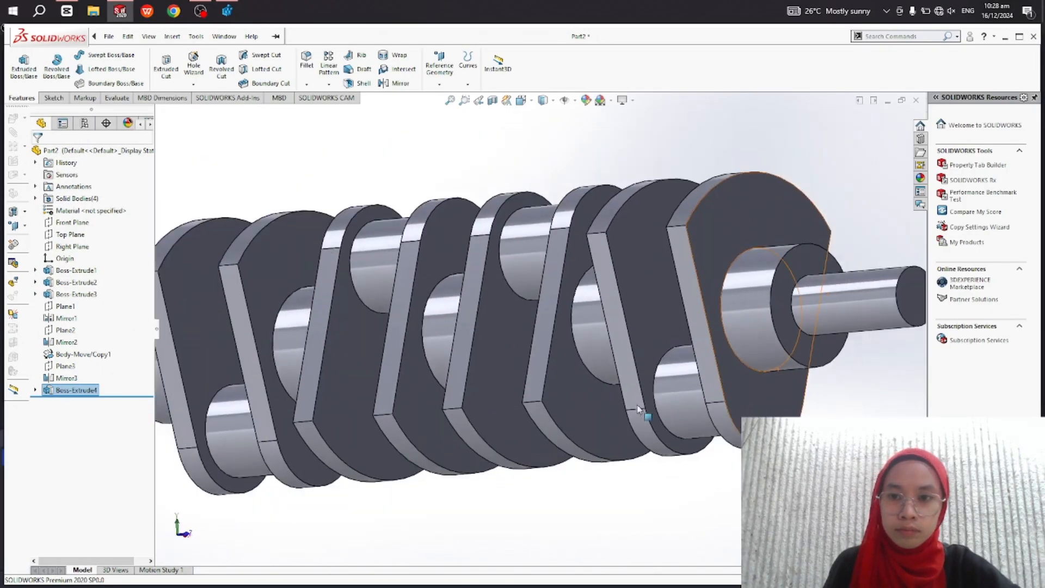
- Sketch an origin-centred circle about 33 mm in diameter on the end face of the opposite outer journal
middle_drag(555, 410, 712, 396)
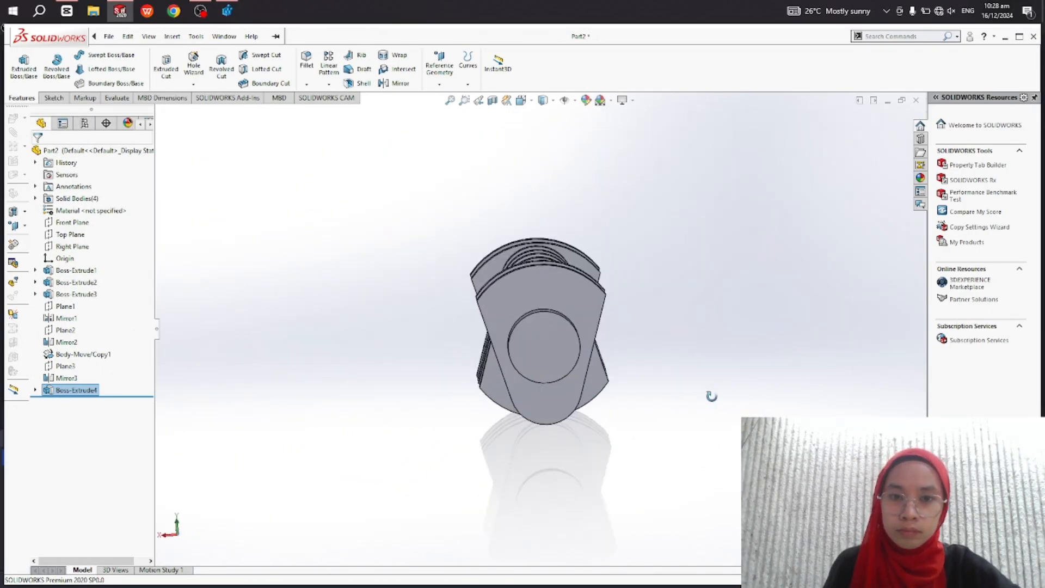
click(553, 350)
click(601, 319)
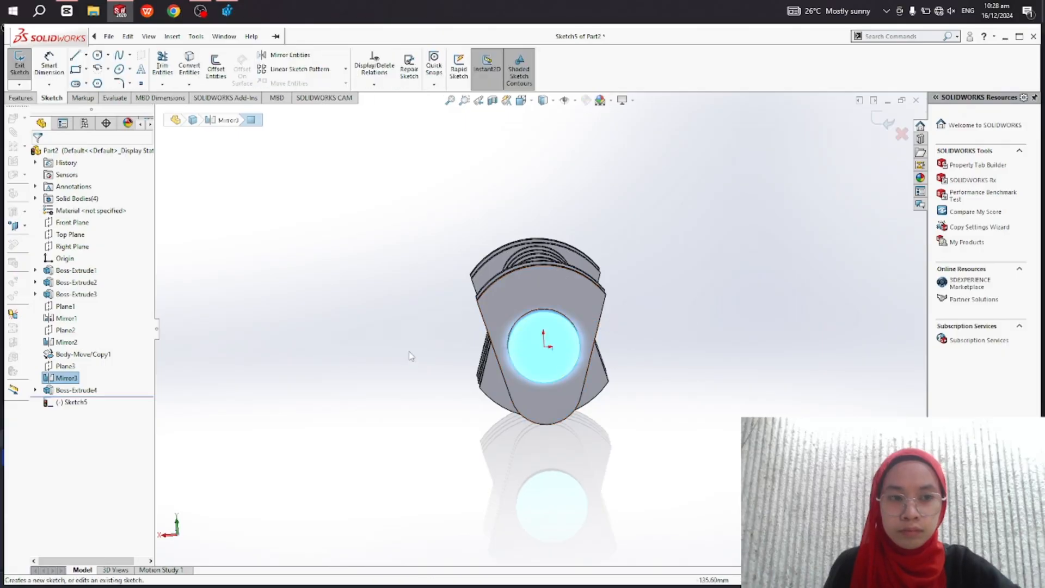
click(69, 403)
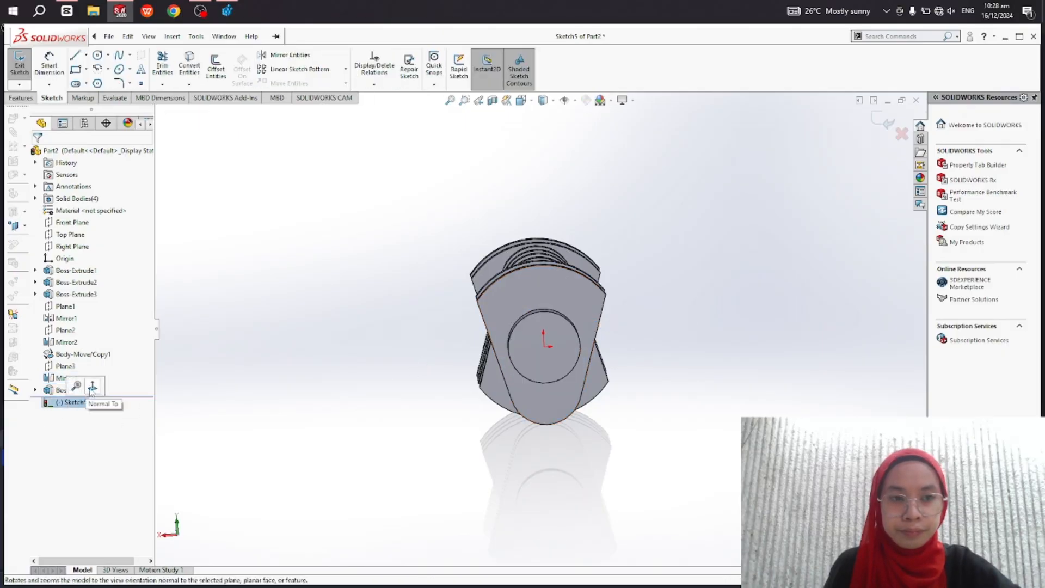
click(91, 393)
click(98, 55)
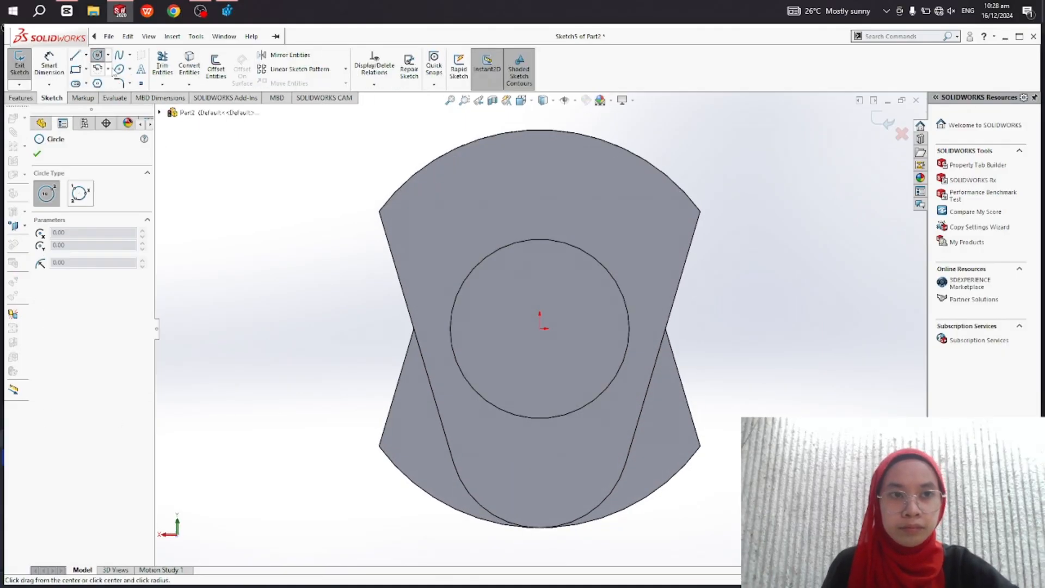
click(540, 329)
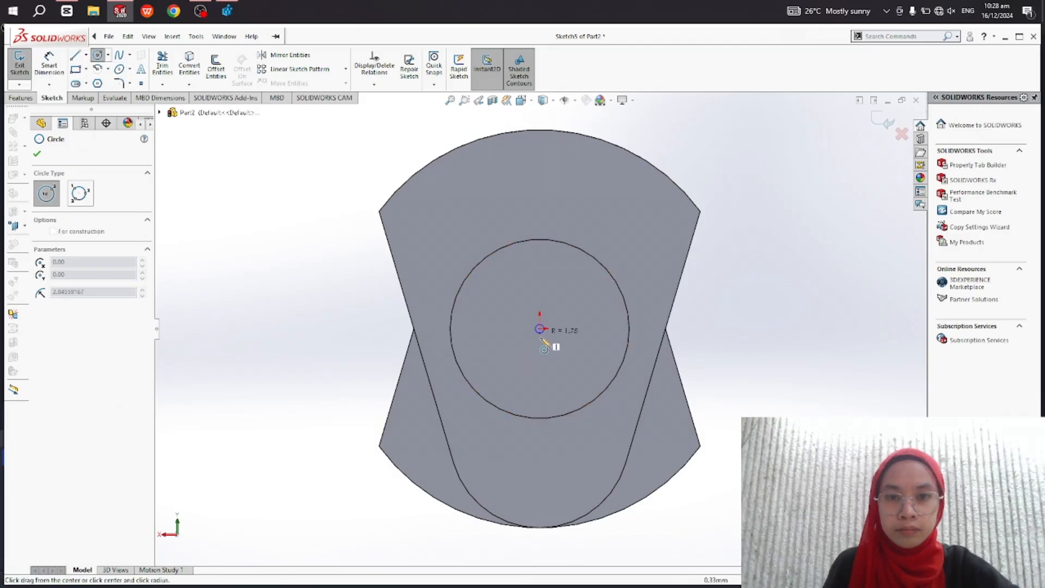
click(546, 370)
key(Escape)
- Dimension the circle on the opposite journal face to a diameter of 35 mm
click(50, 64)
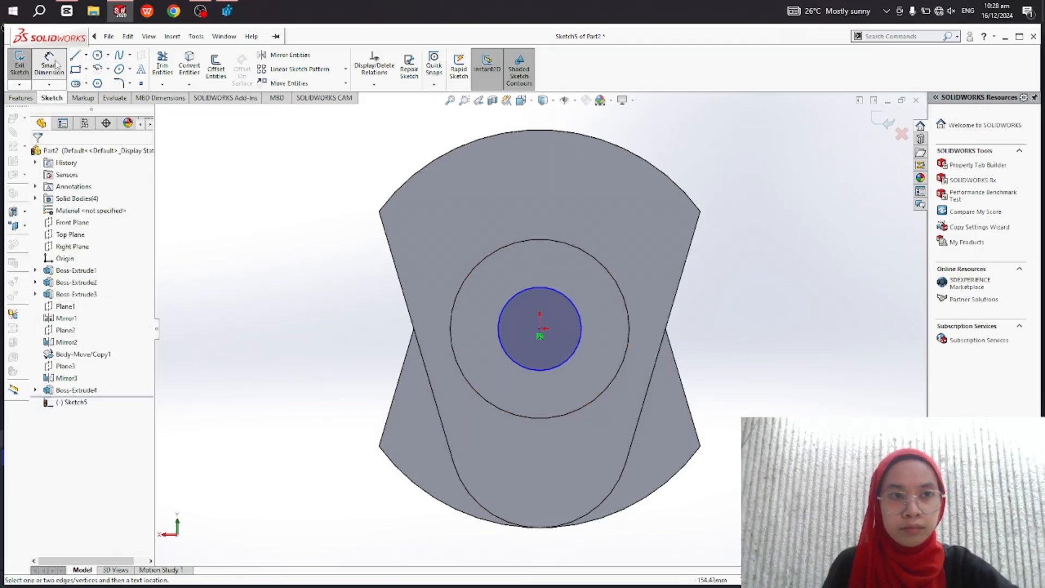
click(581, 346)
click(759, 336)
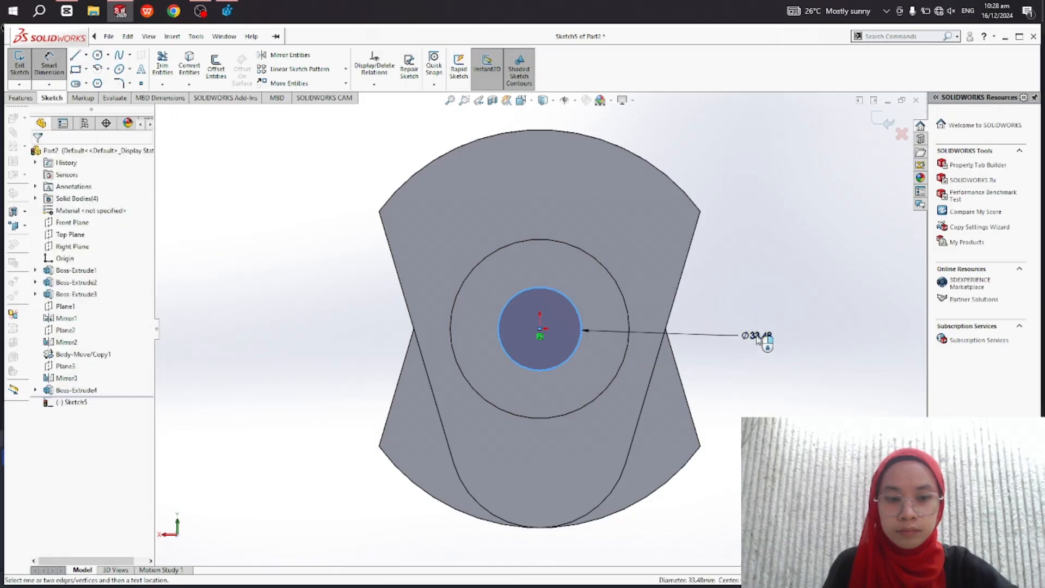
key(Return)
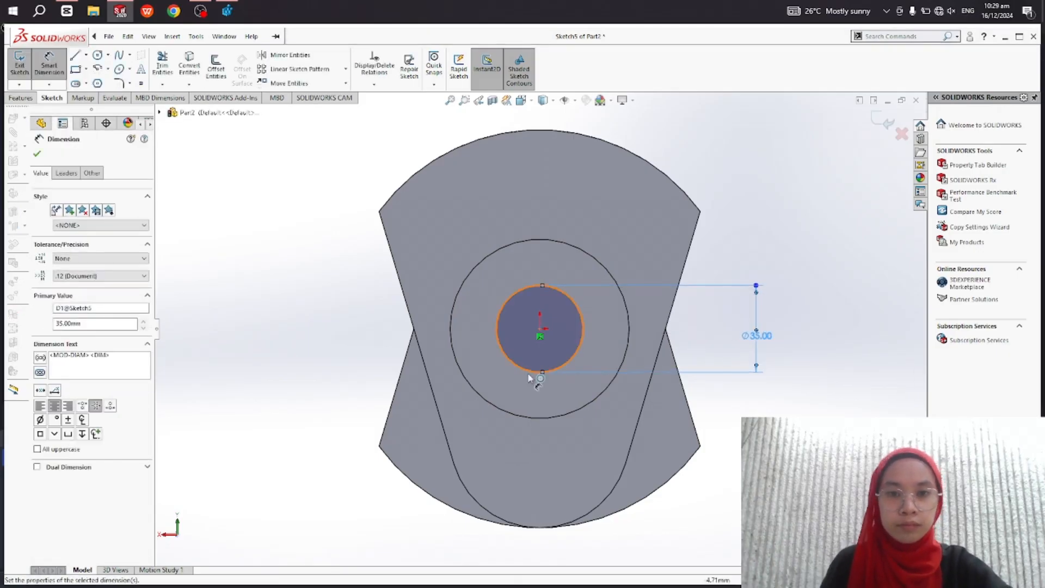
- Extrude the opposite end's 35 mm circle 80 mm with a blind Boss-Extrude to form the second end shaft
click(20, 99)
click(24, 68)
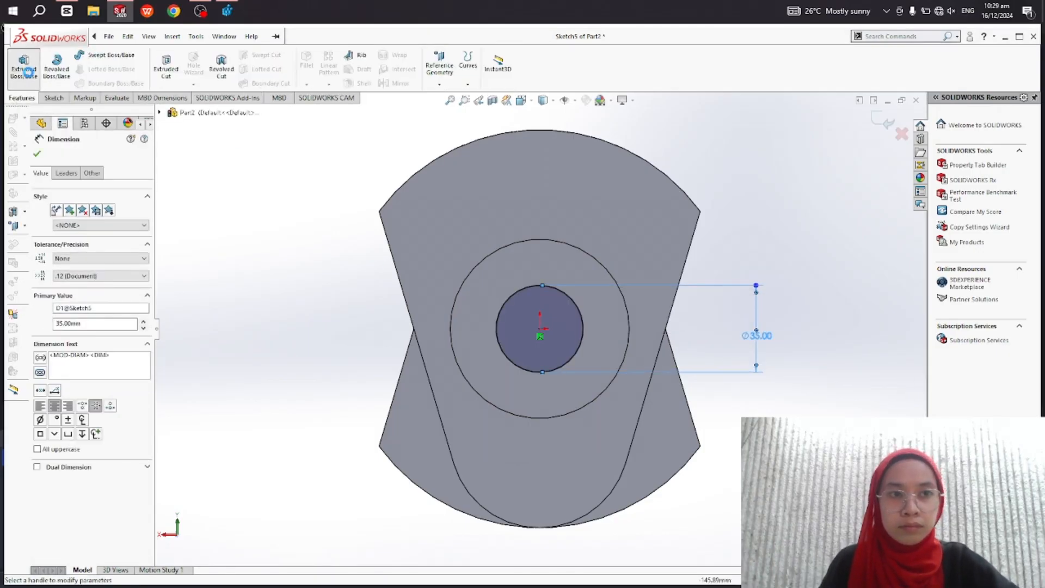
key(Return)
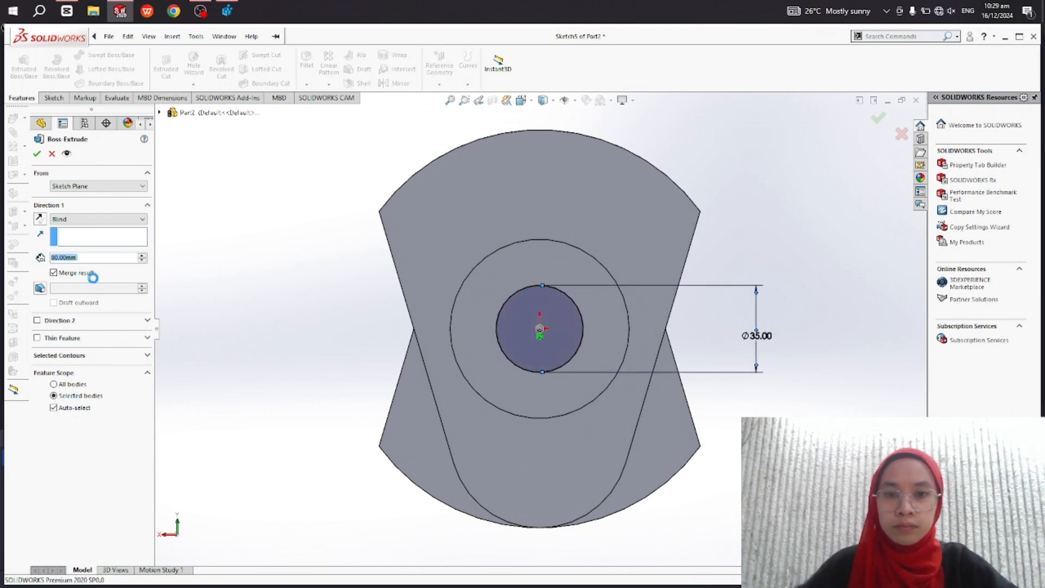
scroll(559, 403, up, 1)
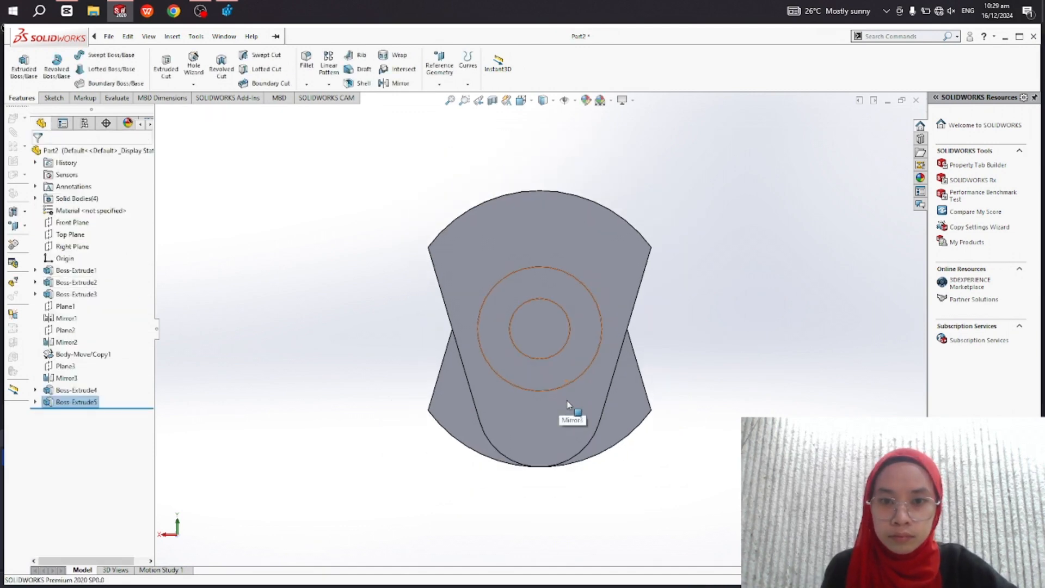
mouse_move(567, 415)
middle_down()
mouse_move(591, 427)
mouse_move(573, 409)
mouse_move(564, 428)
middle_up()
scroll(567, 432, up, 2)
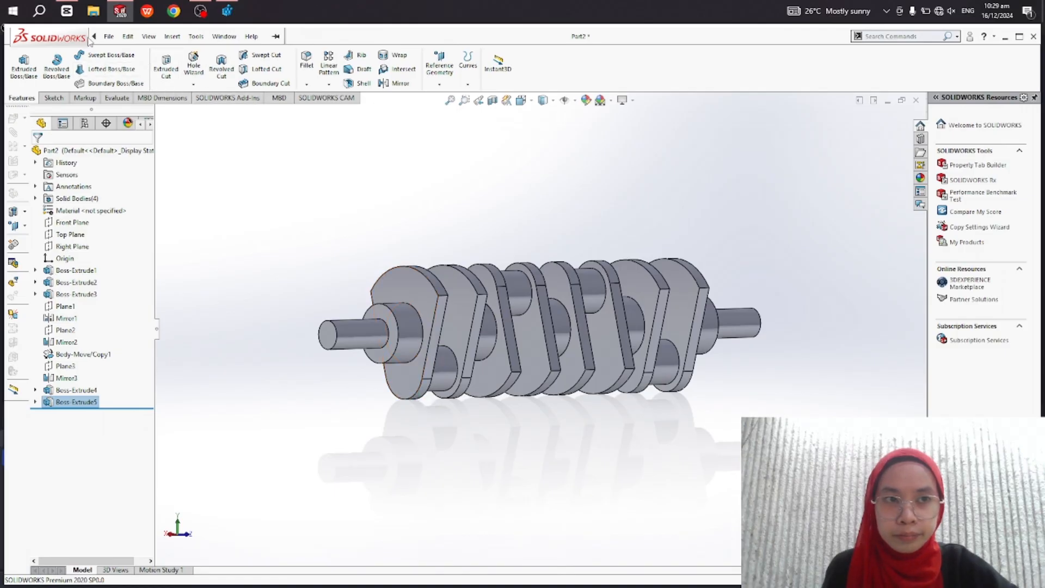
- Combine the four crankshaft bodies, including both end shafts, into one solid with the Add operation
click(172, 36)
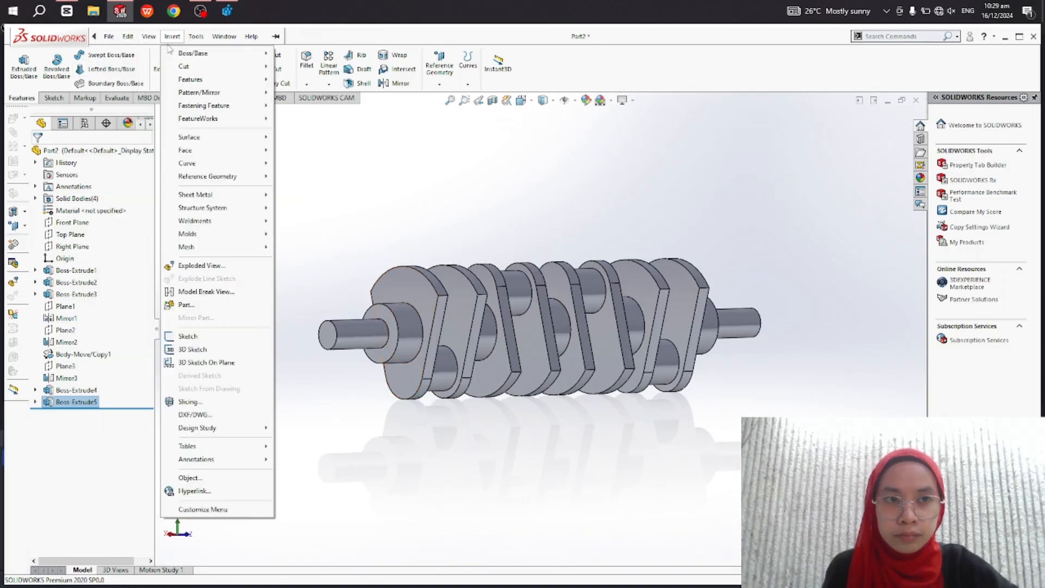
mouse_move(248, 95)
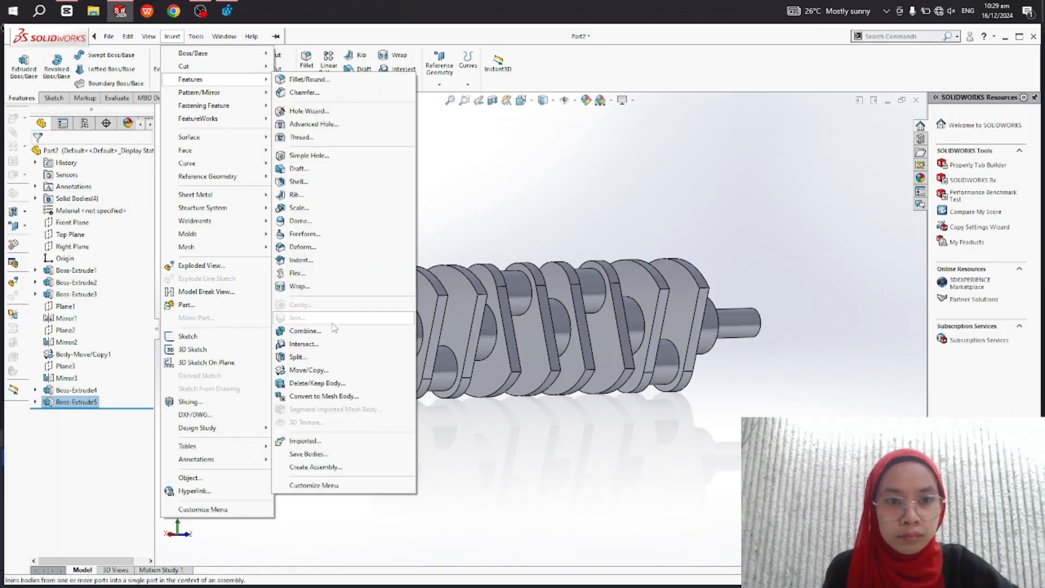
click(335, 329)
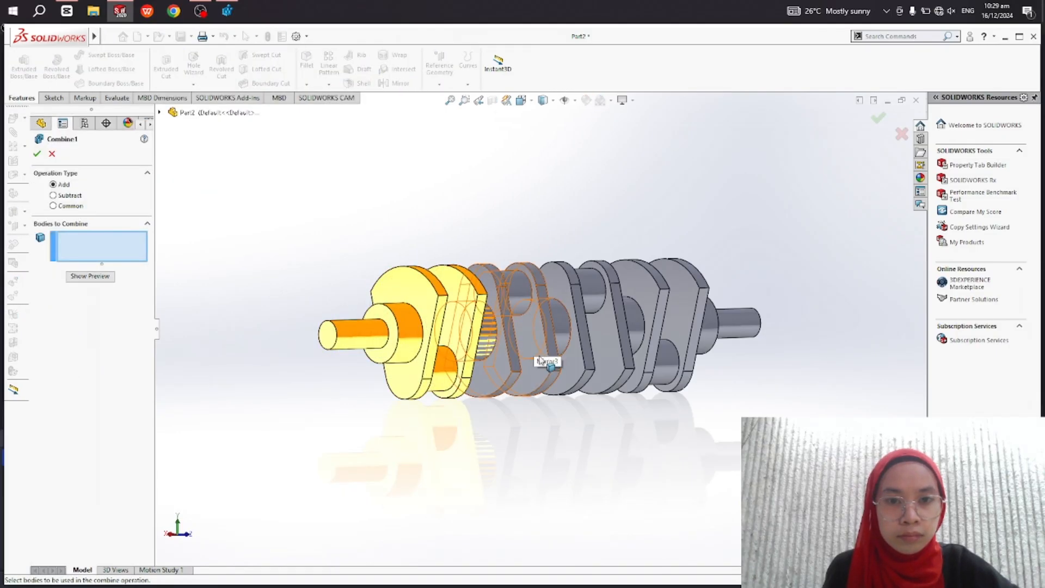
click(541, 360)
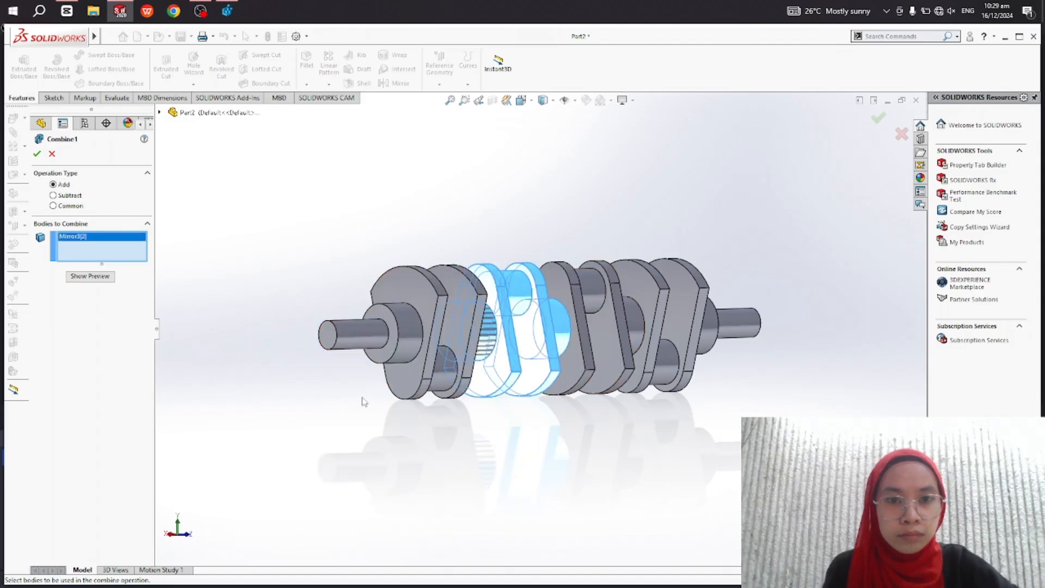
click(392, 354)
click(588, 332)
click(678, 348)
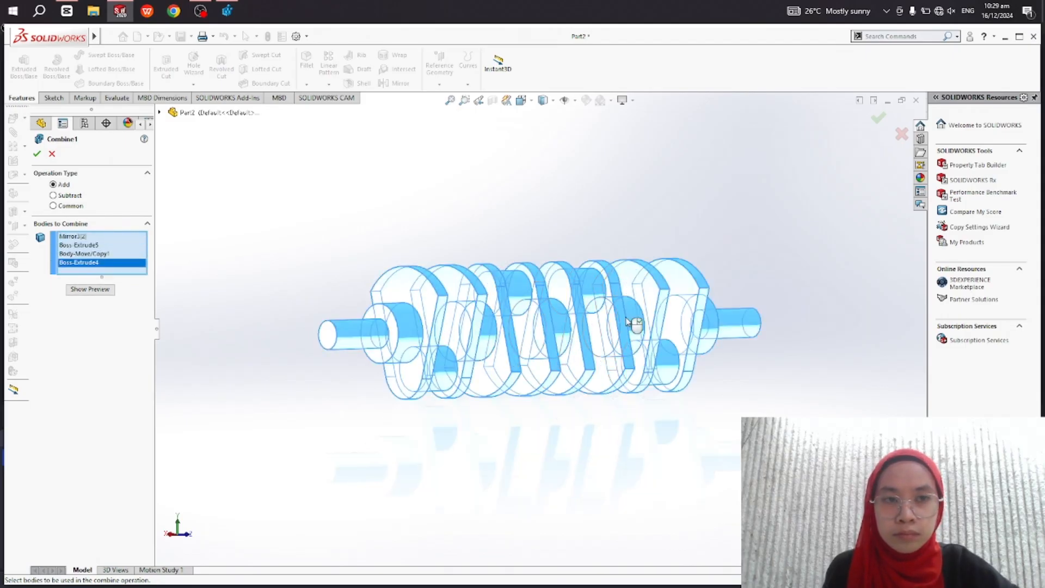
click(37, 155)
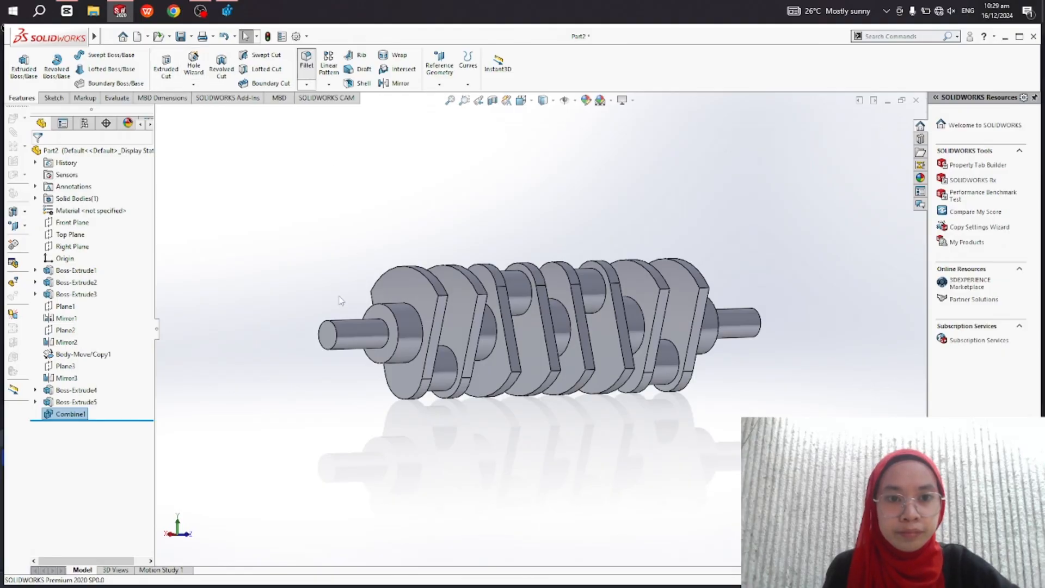
- Fillet the end edge of one shaft and the circular edges of the journals and crankpins with a symmetric 3 mm radius
click(329, 337)
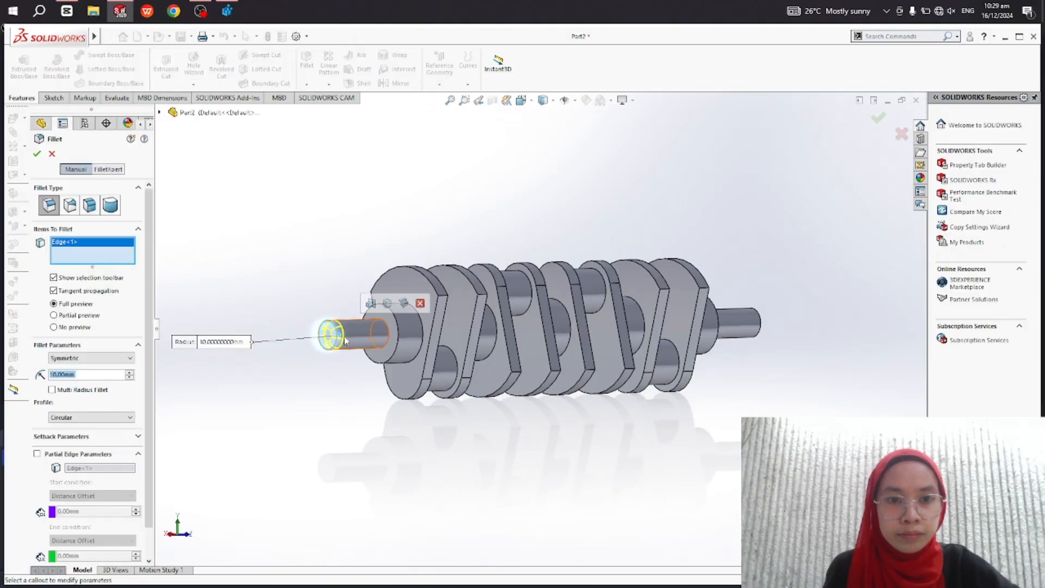
click(376, 345)
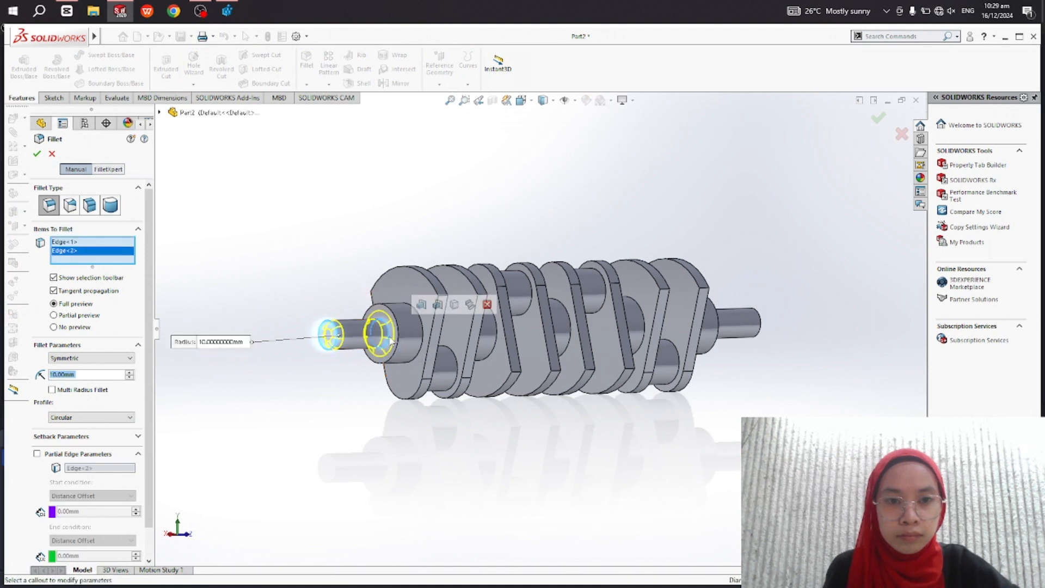
click(470, 307)
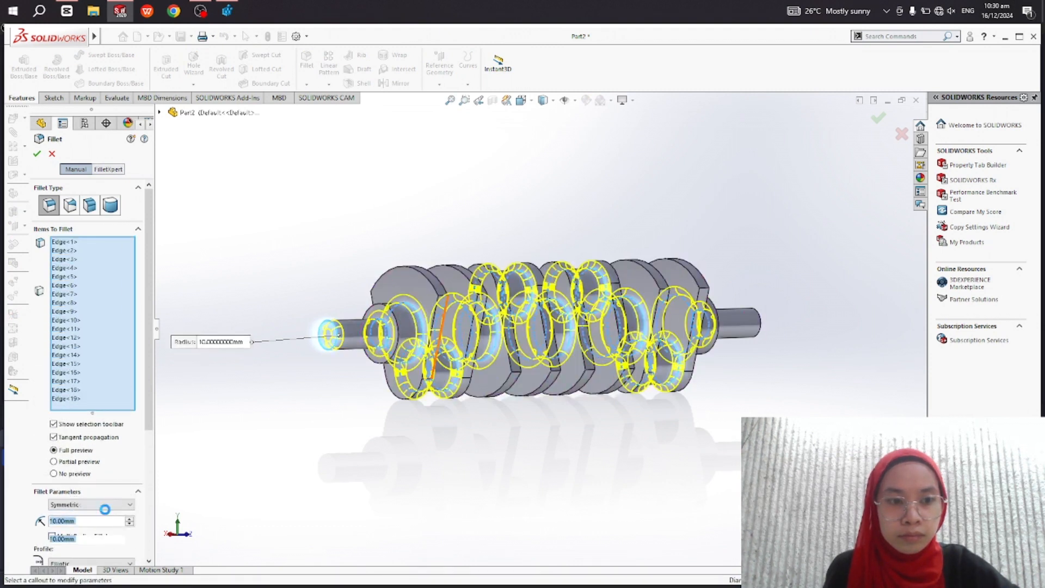
text(3)
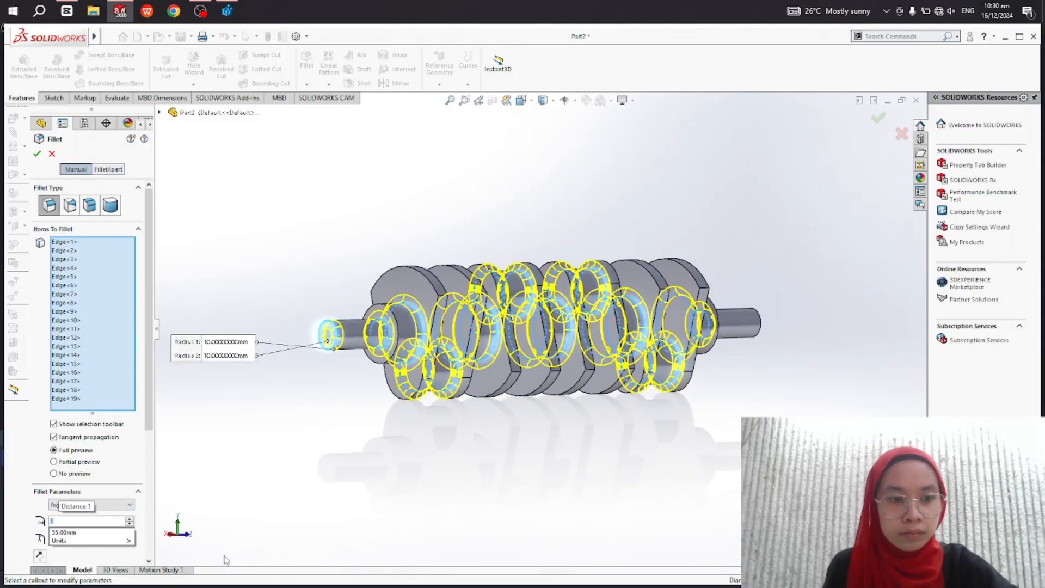
key(Return)
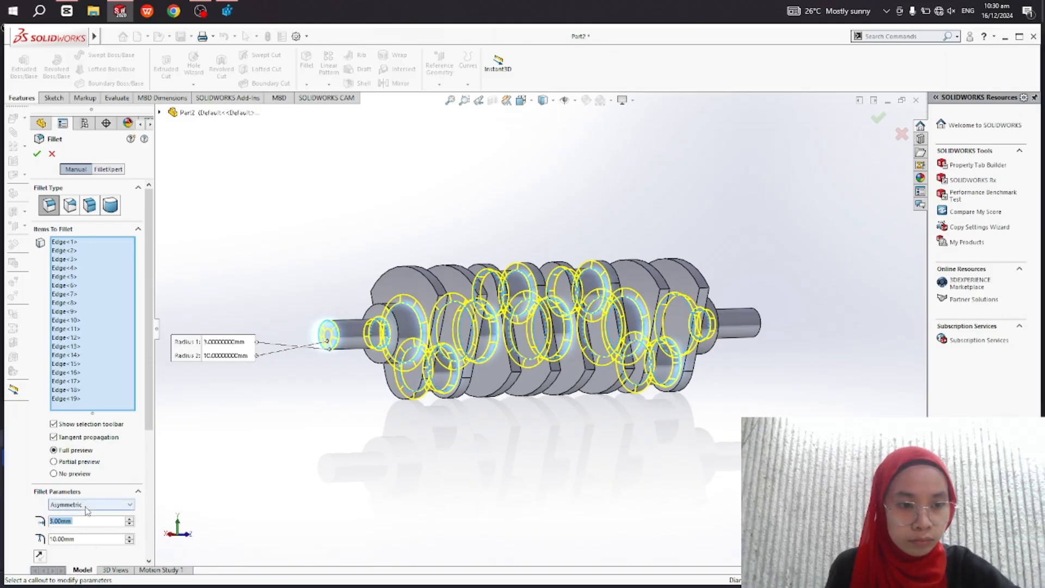
click(86, 505)
click(89, 515)
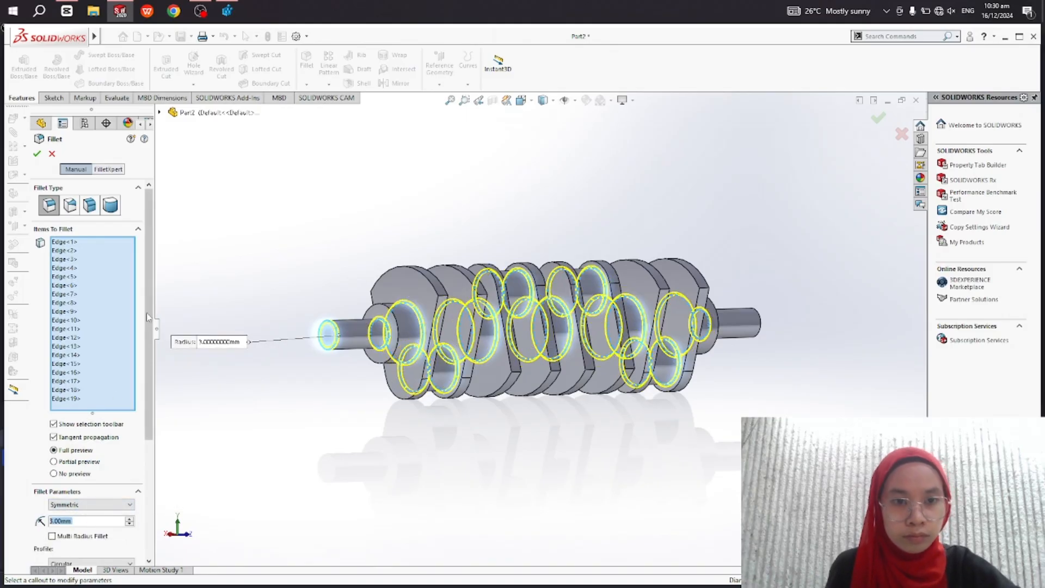
click(37, 154)
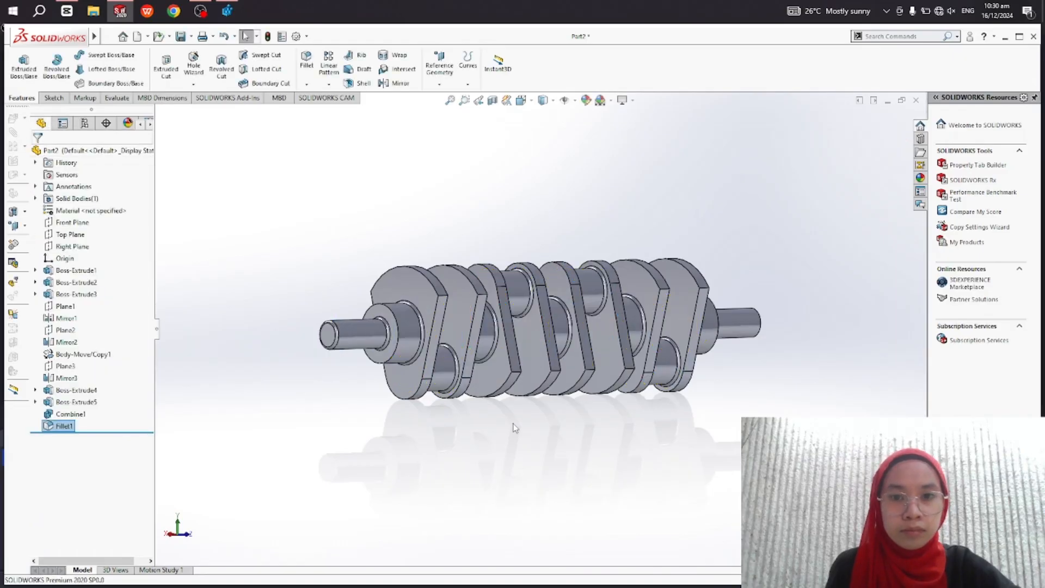
- Save the part to the Desktop as crankshaft
middle_drag(561, 388, 549, 407)
scroll(548, 403, up, 1)
scroll(551, 399, down, 1)
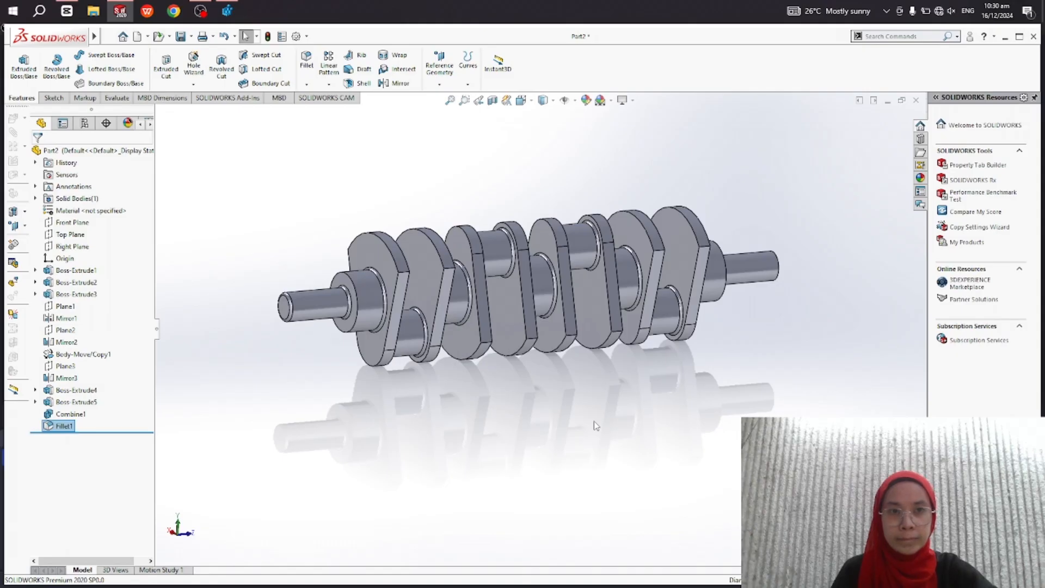
click(180, 37)
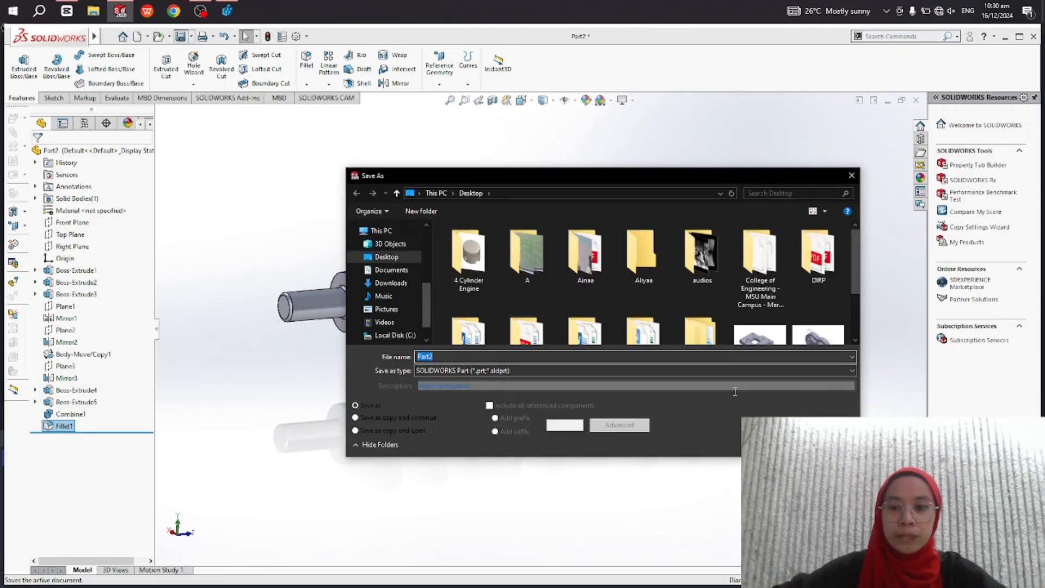
text(C)
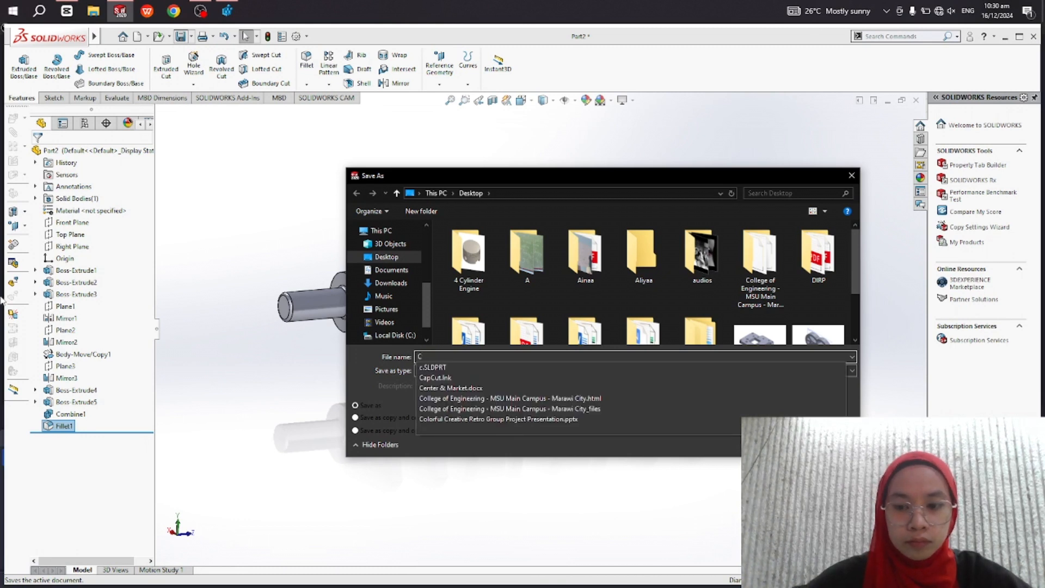
key(BackSpace)
text(crankshaft)
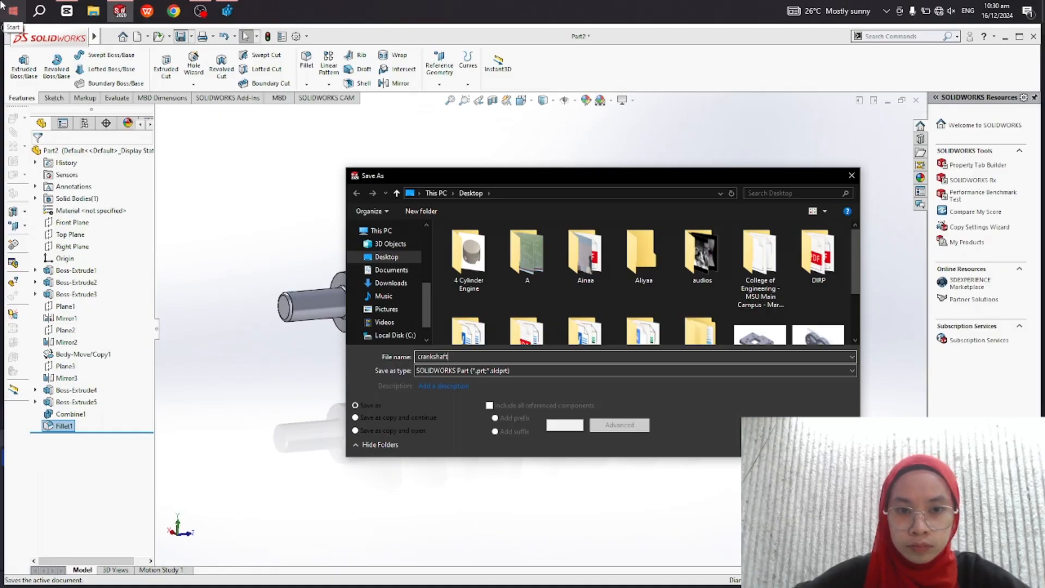
key(Return)
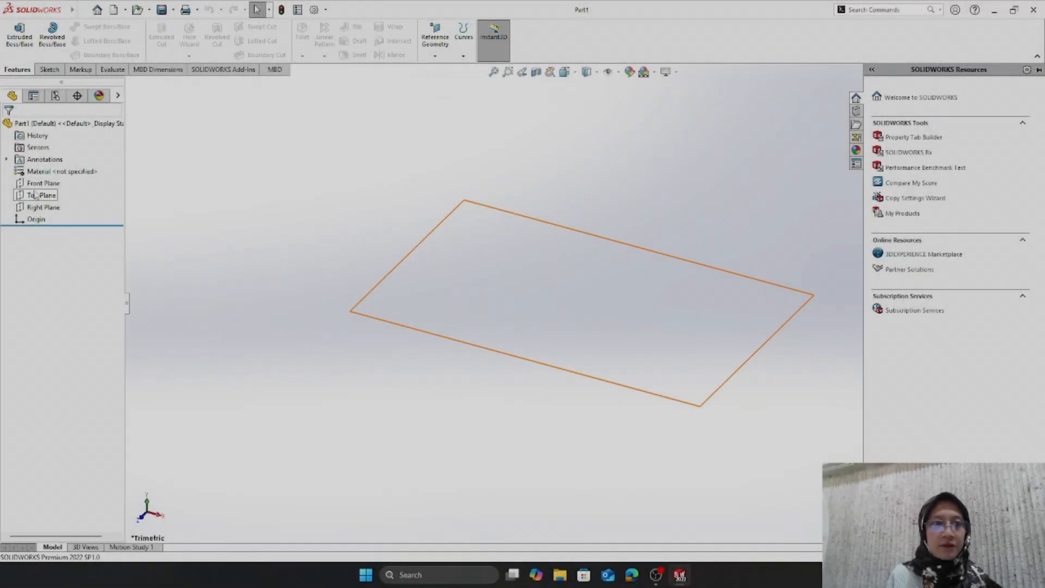
- In the new part, sketch an origin-centred circle about 40 mm in diameter on the Top Plane
click(42, 195)
click(92, 173)
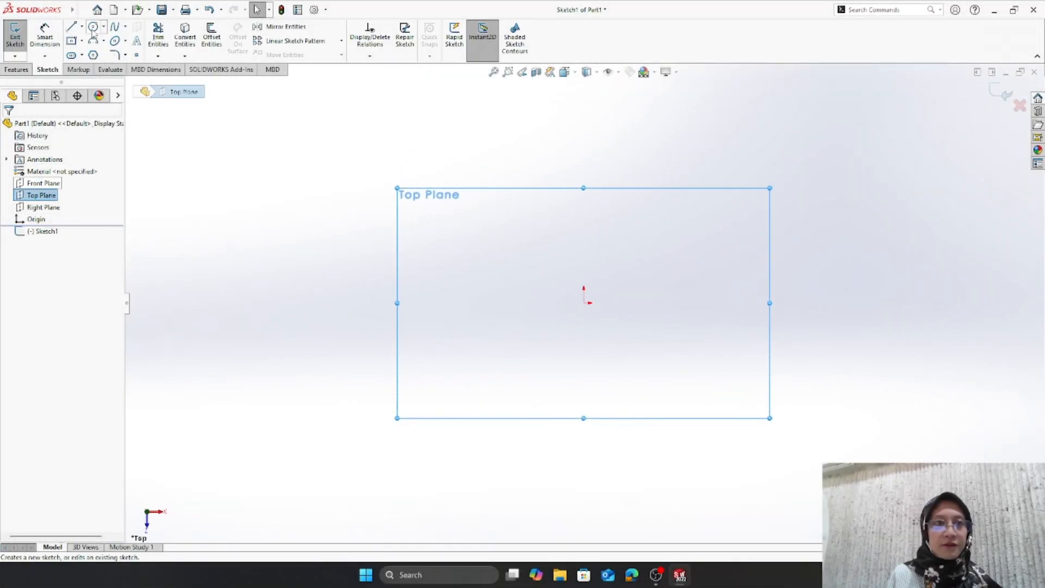
click(93, 28)
click(584, 303)
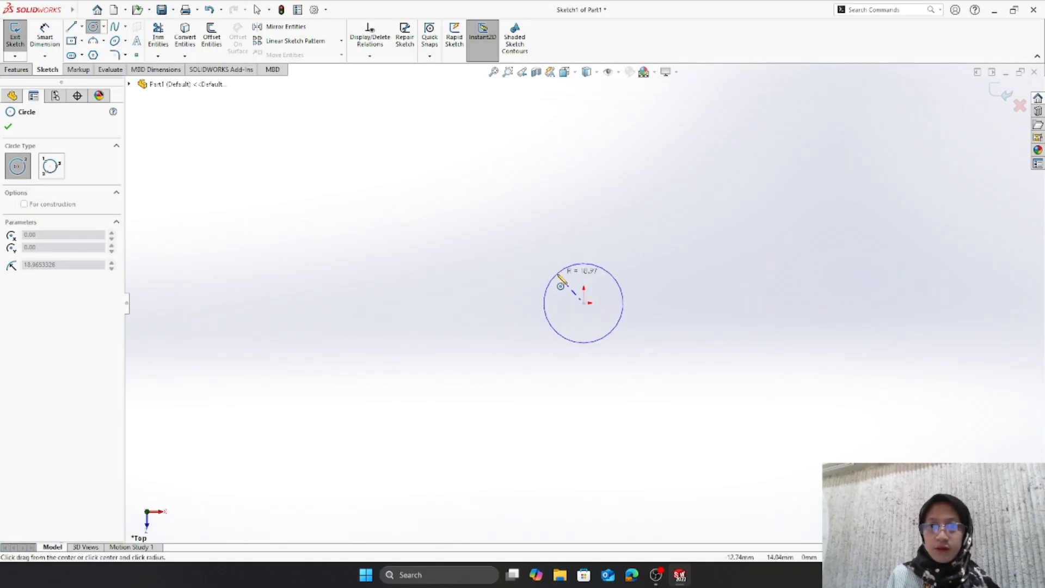
click(555, 279)
click(9, 126)
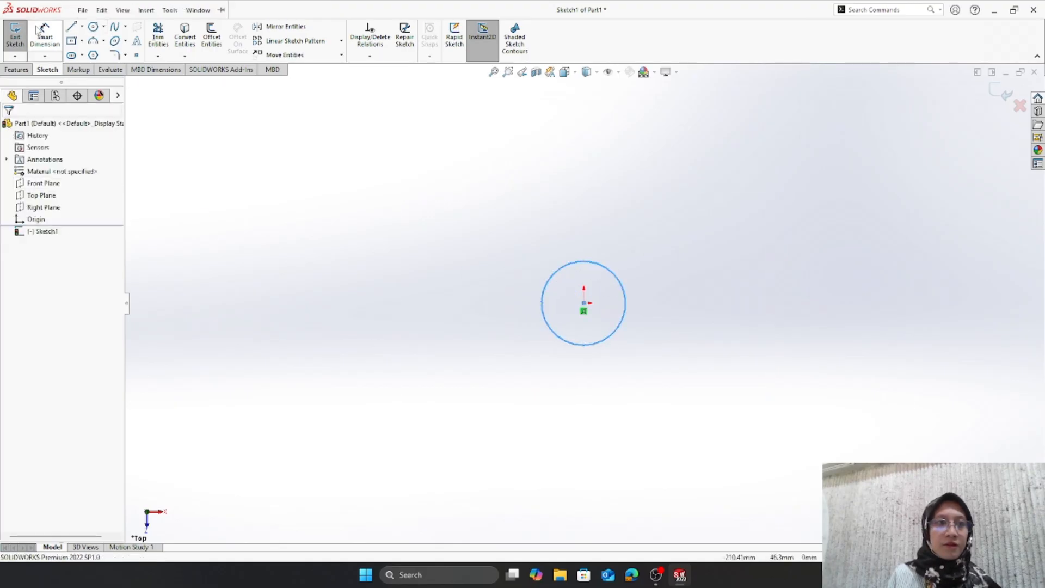
- Dimension the Top Plane circle to a diameter of 85 mm
click(44, 35)
click(626, 302)
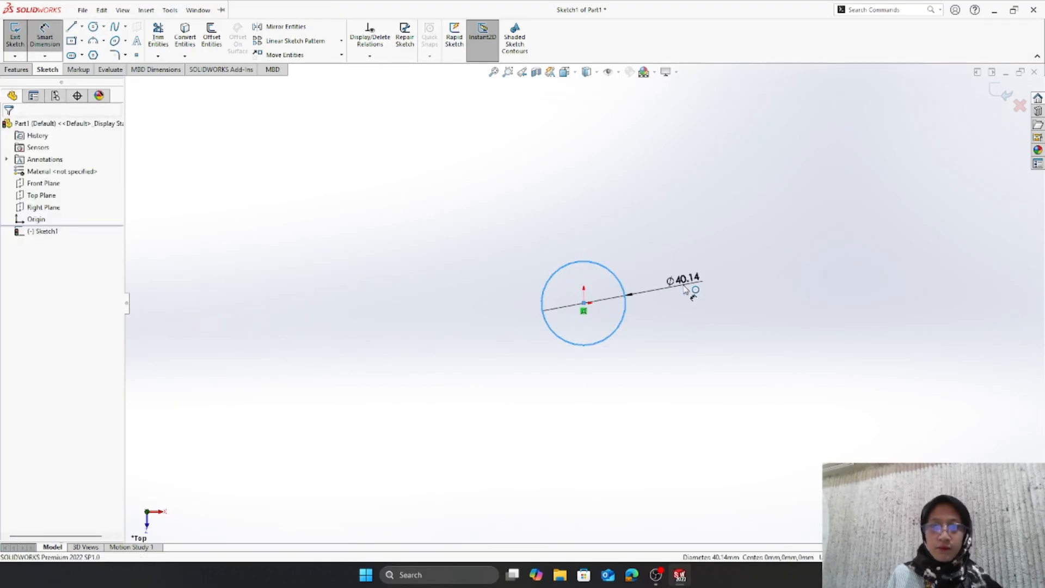
click(682, 287)
text(0)
click(636, 270)
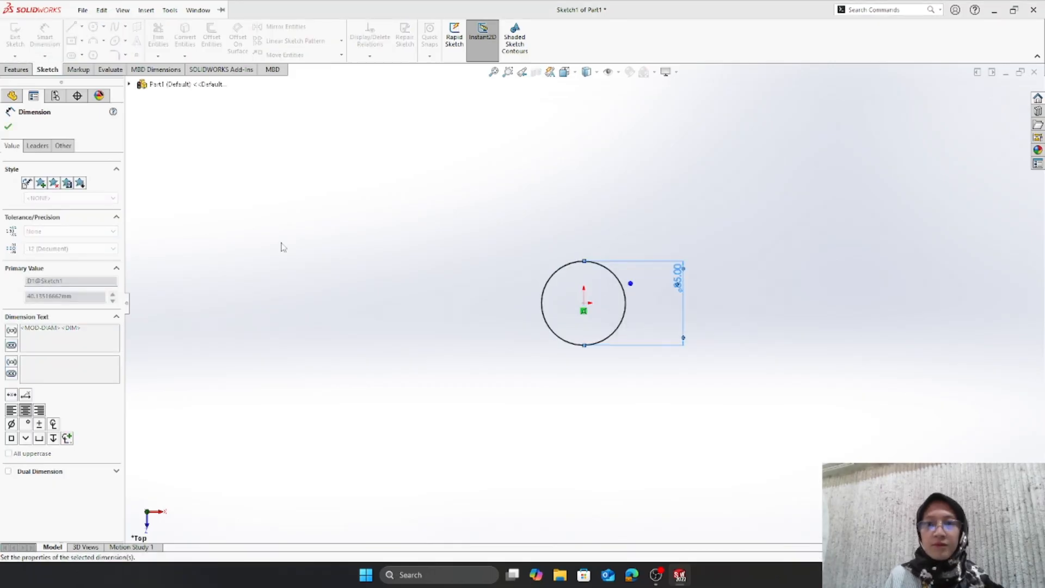
click(8, 127)
- Extrude the 85 mm circle upward 90 mm with a blind Boss-Extrude
click(12, 71)
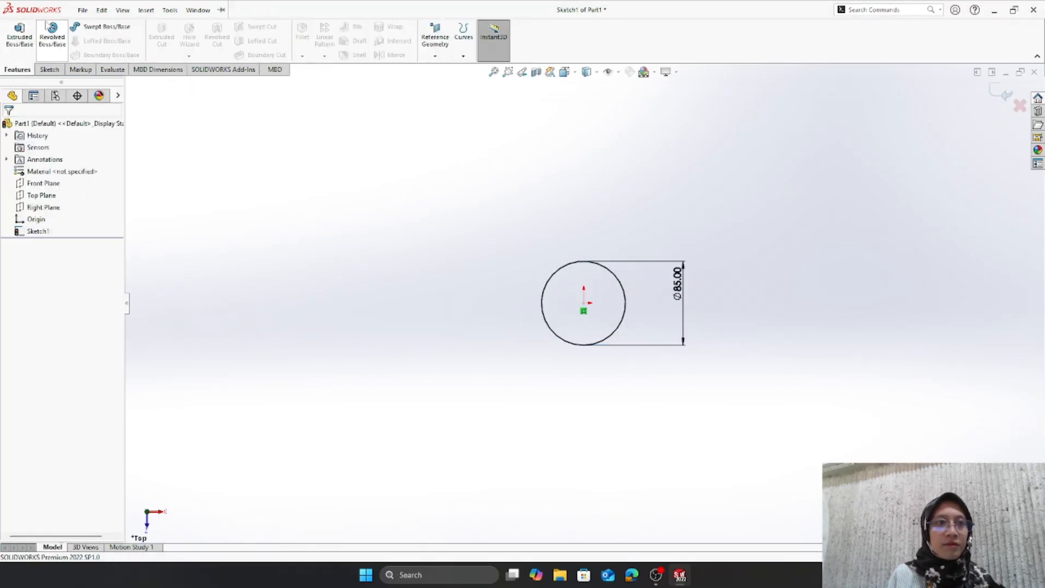
click(19, 35)
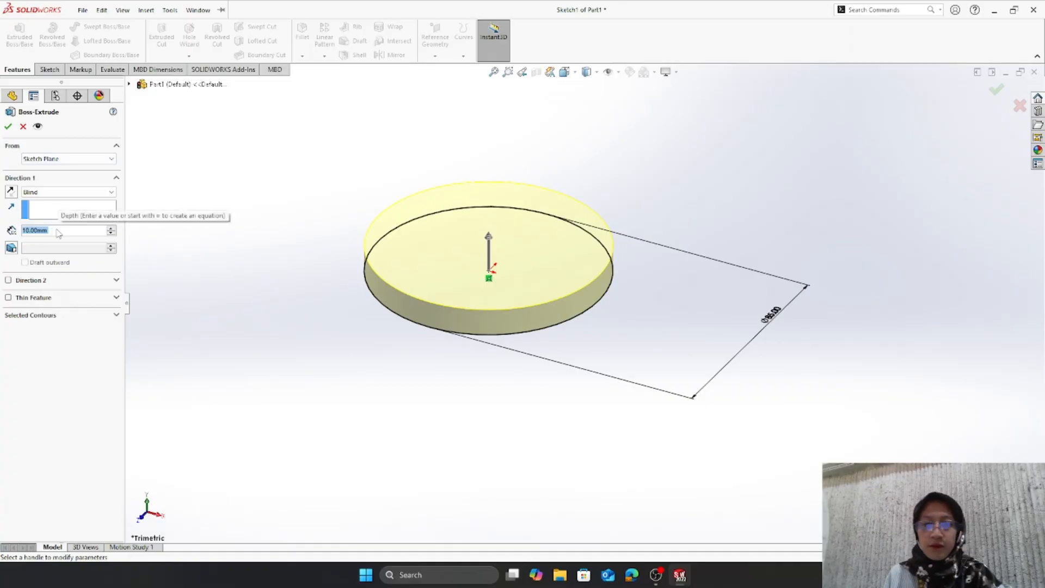
text(90)
key(Return)
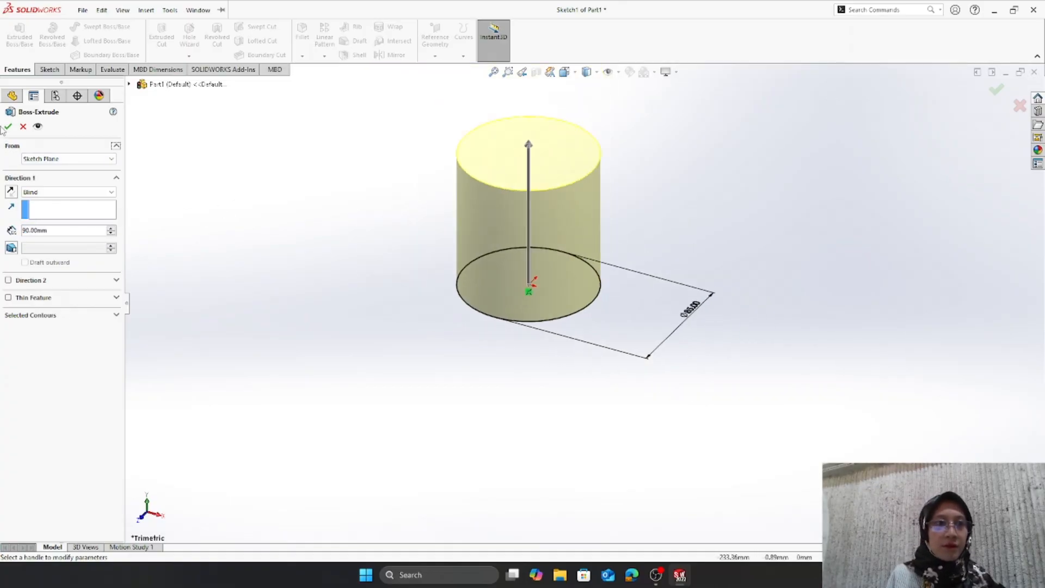
click(9, 127)
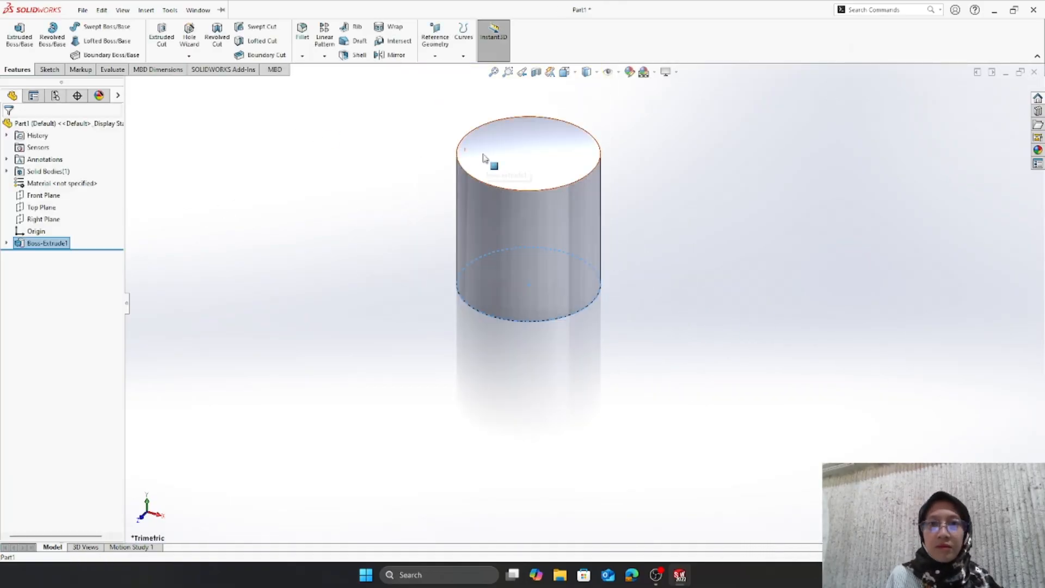
- Sketch an origin-centred circle about 28 mm in diameter on the upper face of the cylinder
right_click(490, 158)
click(495, 140)
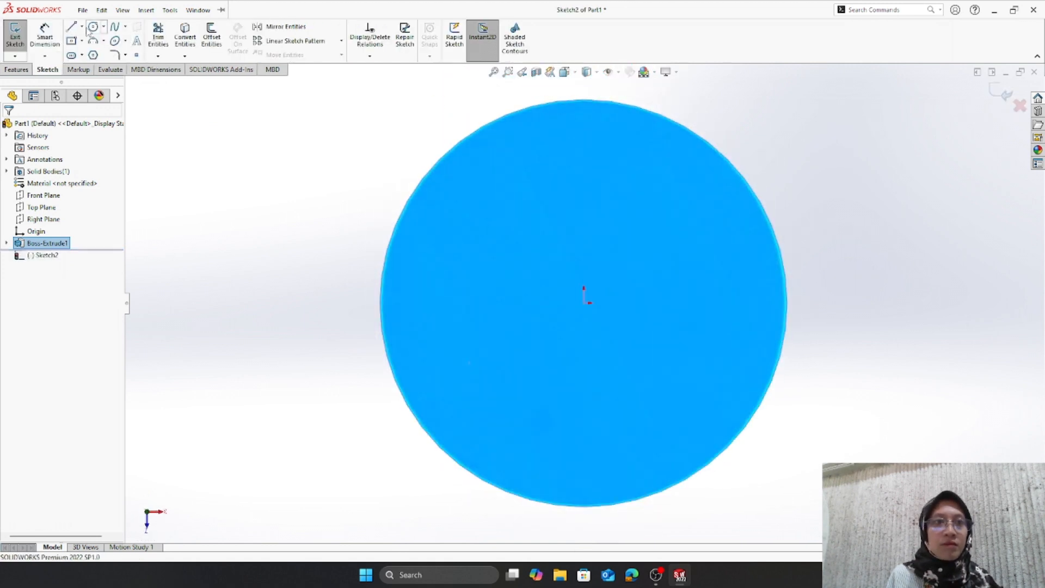
click(93, 27)
click(584, 302)
click(564, 248)
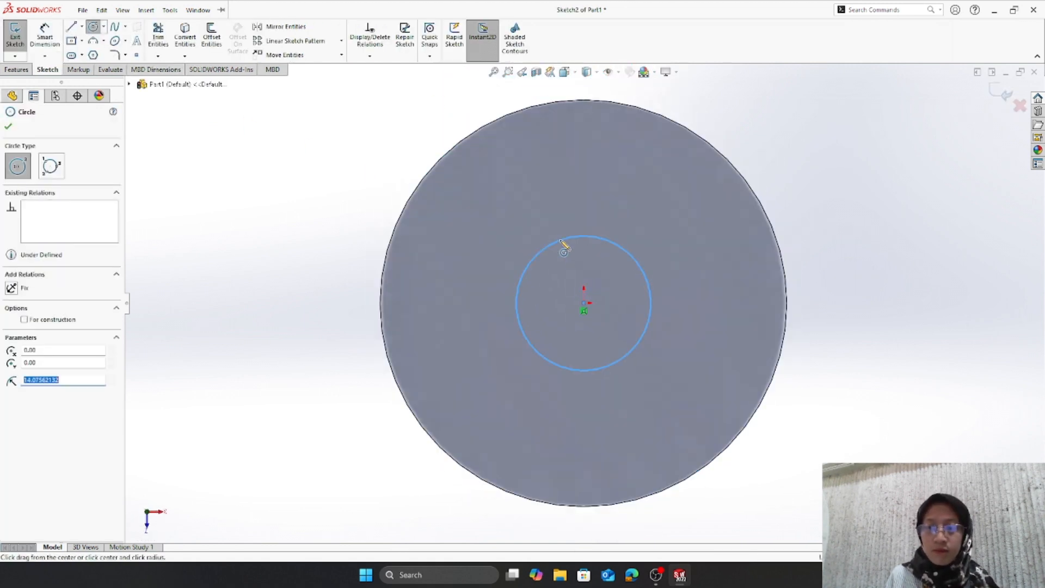
- Dimension the circle on the cylinder's upper face to a diameter of 79 mm
click(36, 35)
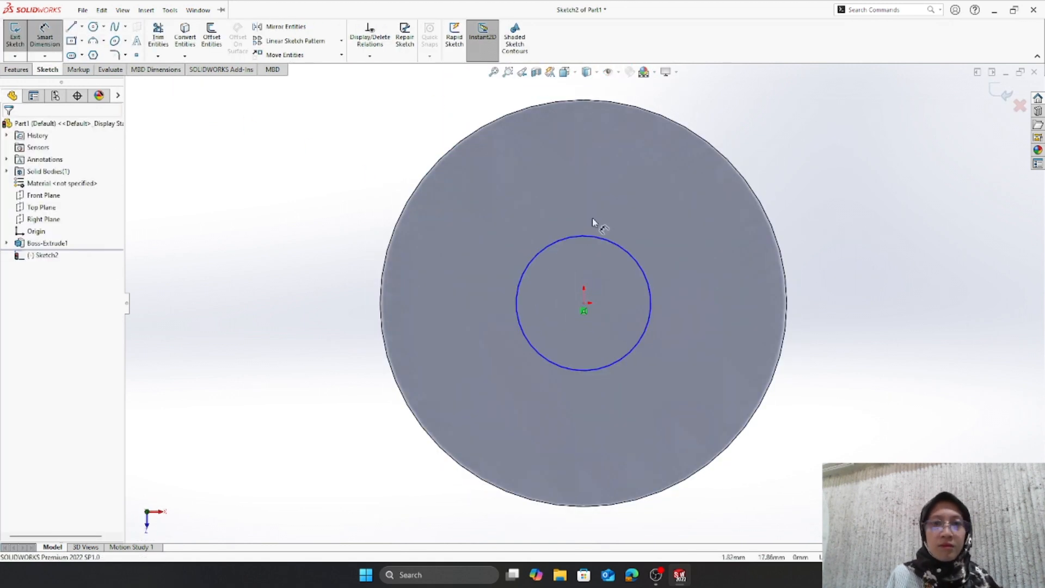
click(614, 242)
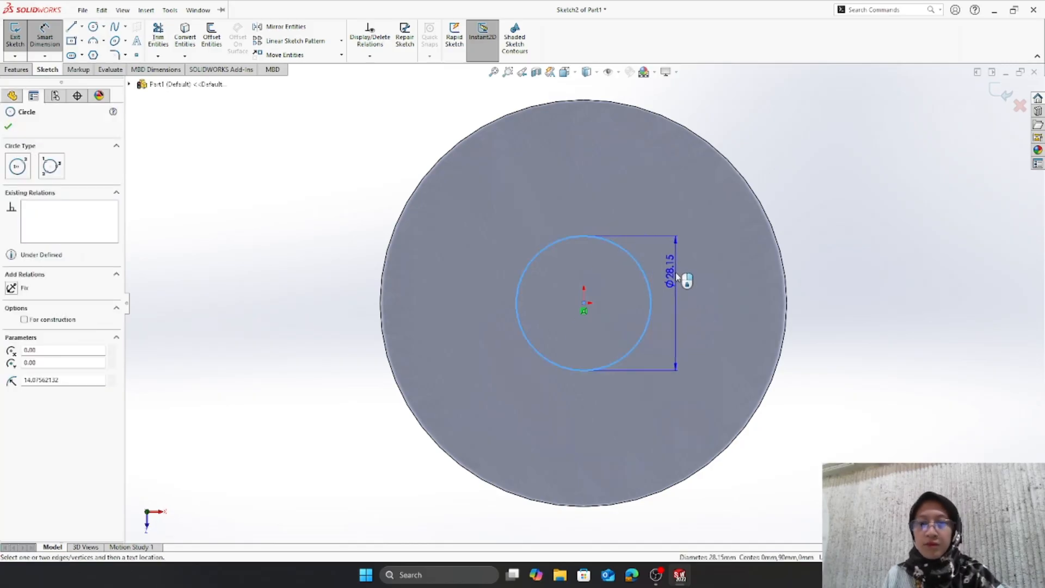
click(679, 277)
text(79)
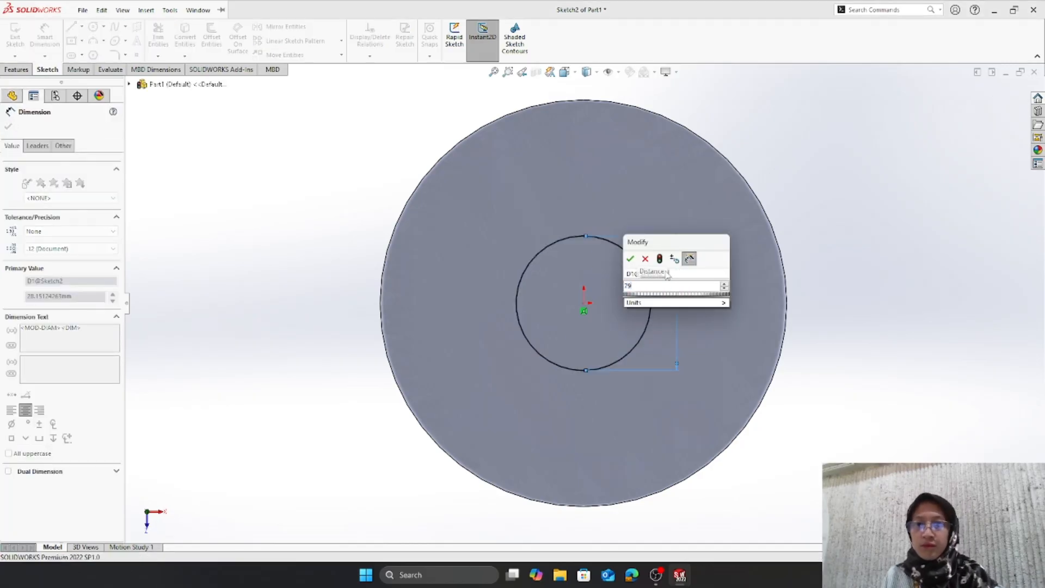
click(631, 258)
click(8, 128)
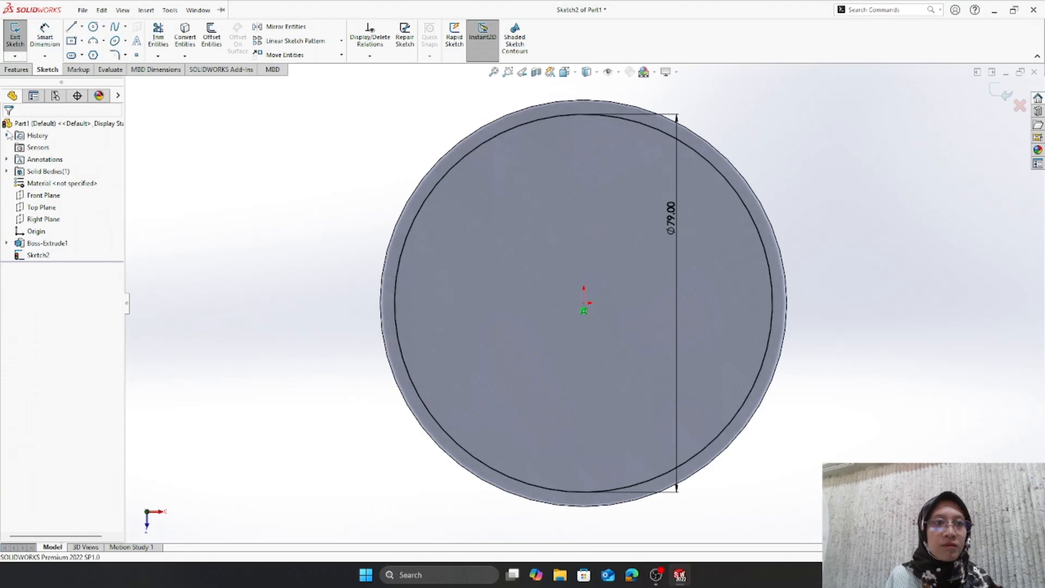
- Cut a groove outside the 79 mm circle with a 4.3 mm blind Extruded Cut, offset 7.3 mm below the upper face with flipped cut side
click(25, 70)
click(162, 36)
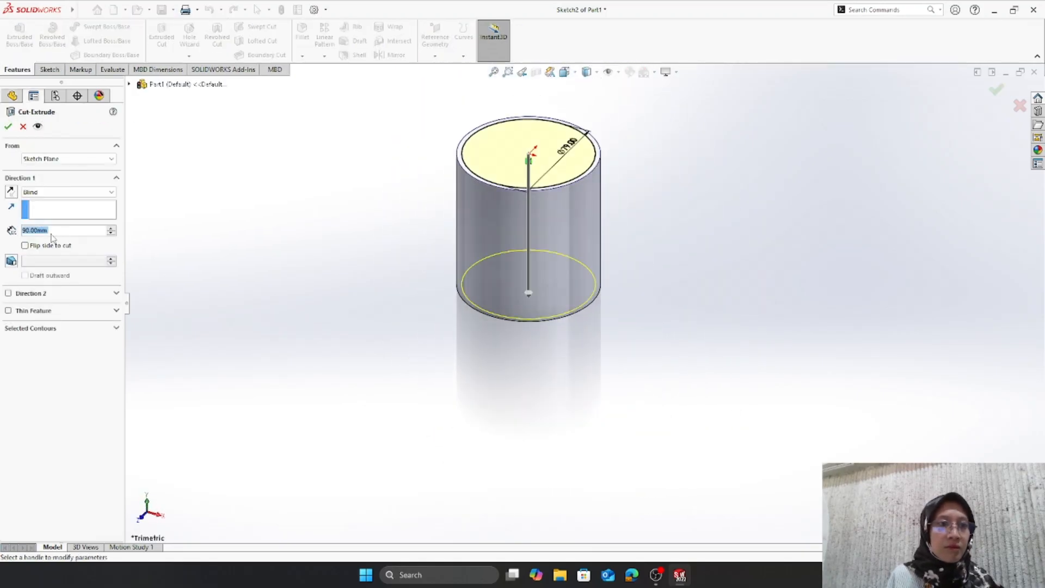
click(60, 161)
click(69, 194)
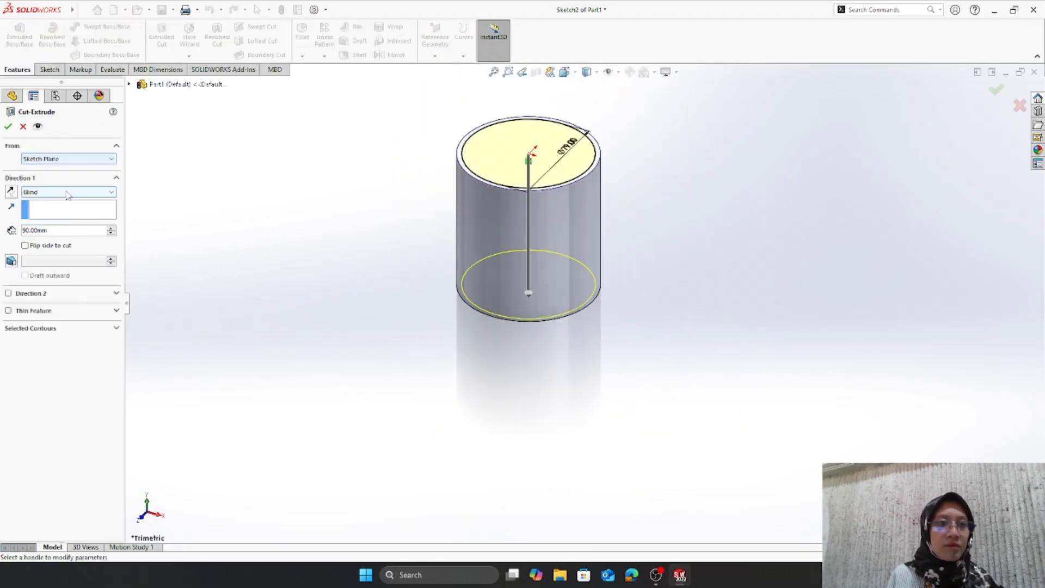
click(43, 160)
click(37, 191)
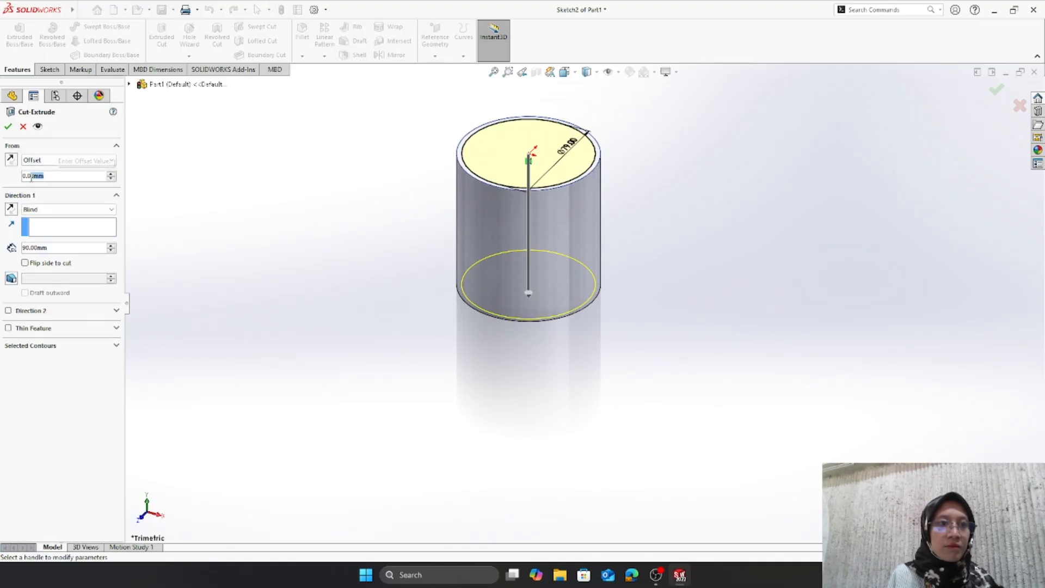
text(7.3)
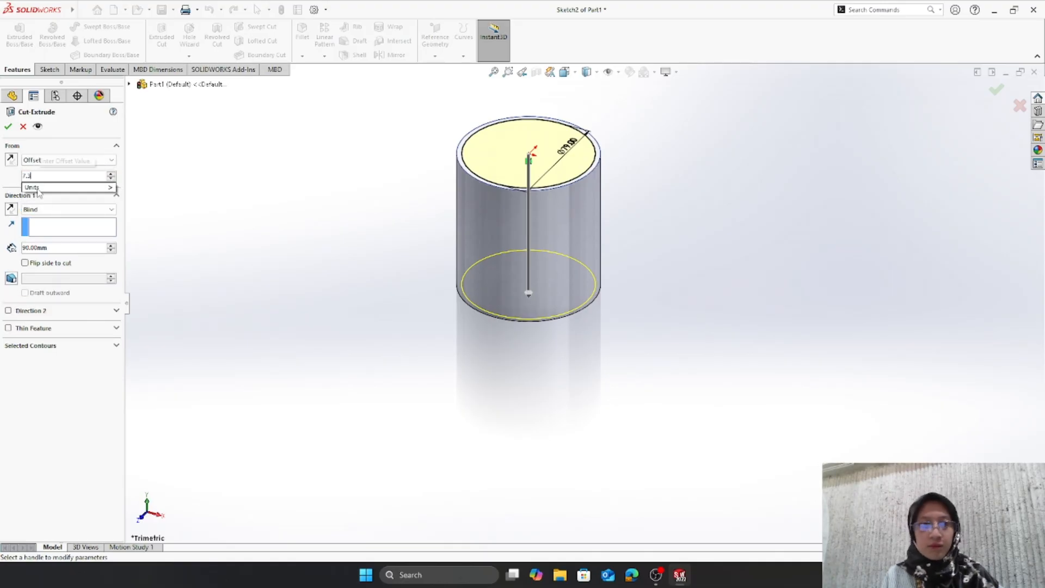
key(Return)
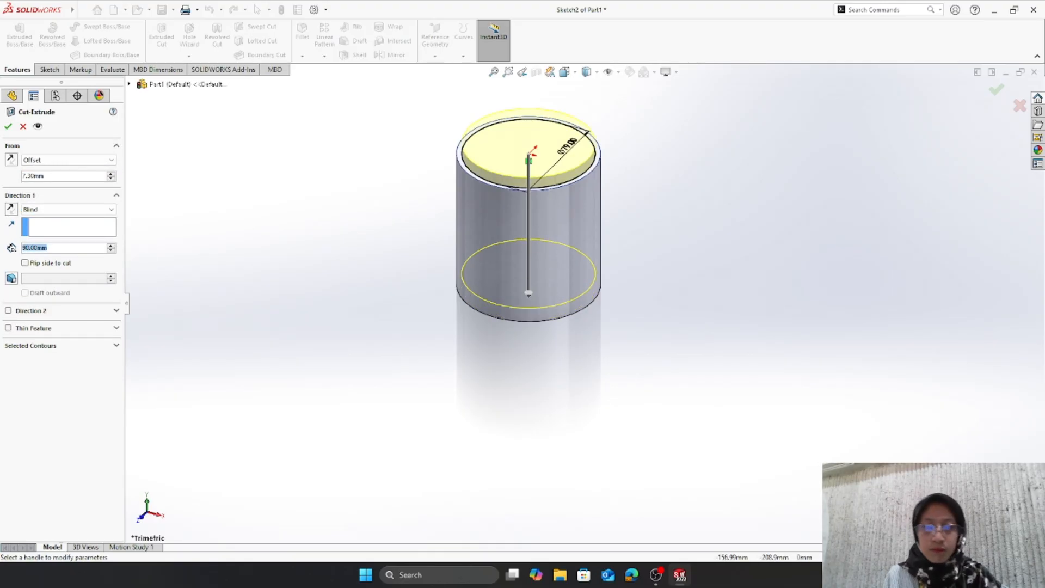
text(4.3)
key(Return)
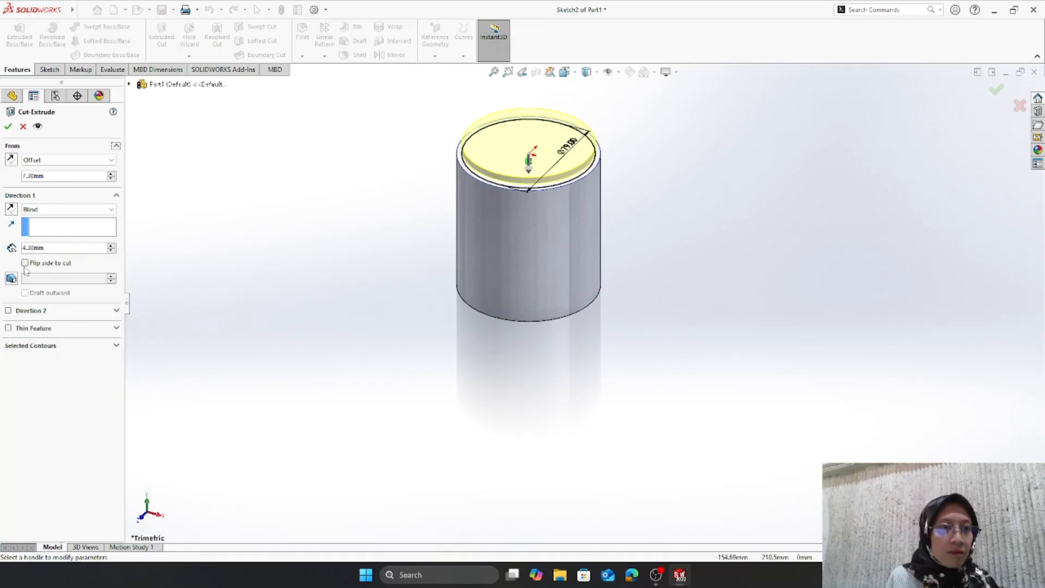
click(26, 263)
click(11, 160)
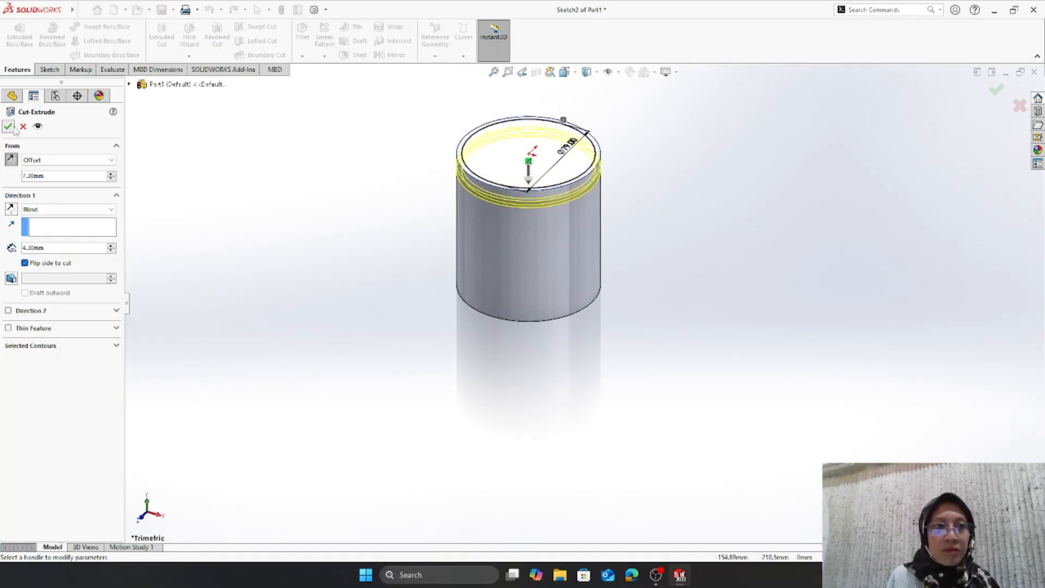
click(10, 127)
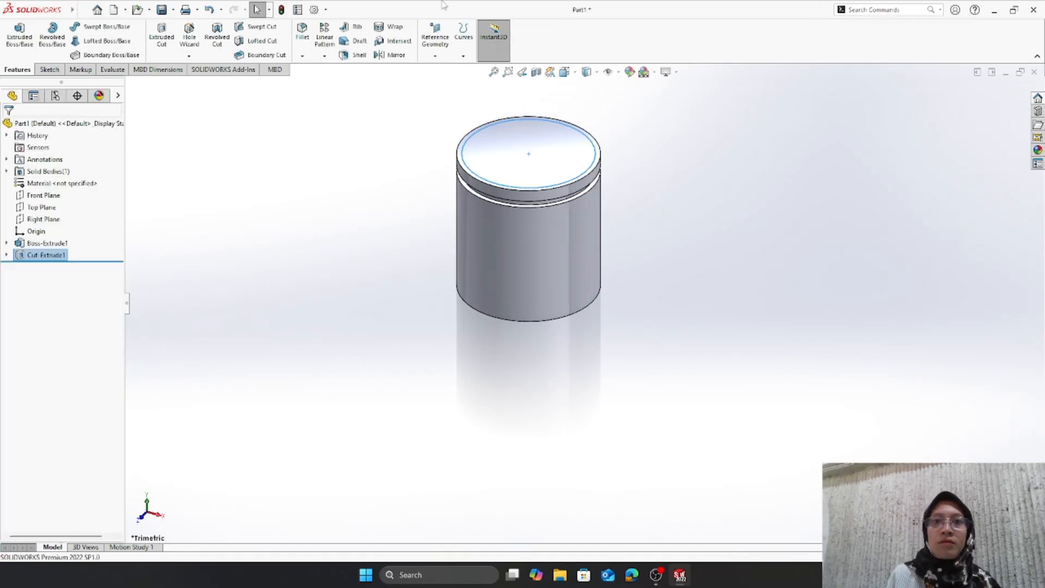
- Show the temporary axes and linearly pattern the groove down the cylinder's axis with 7.3+4.3 mm spacing and 3 instances
click(619, 74)
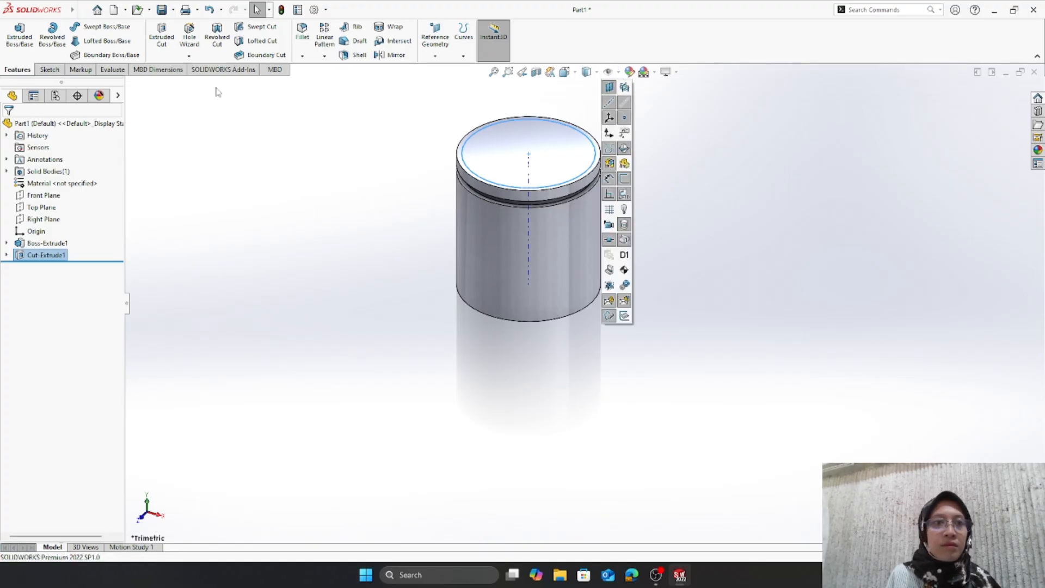
click(325, 36)
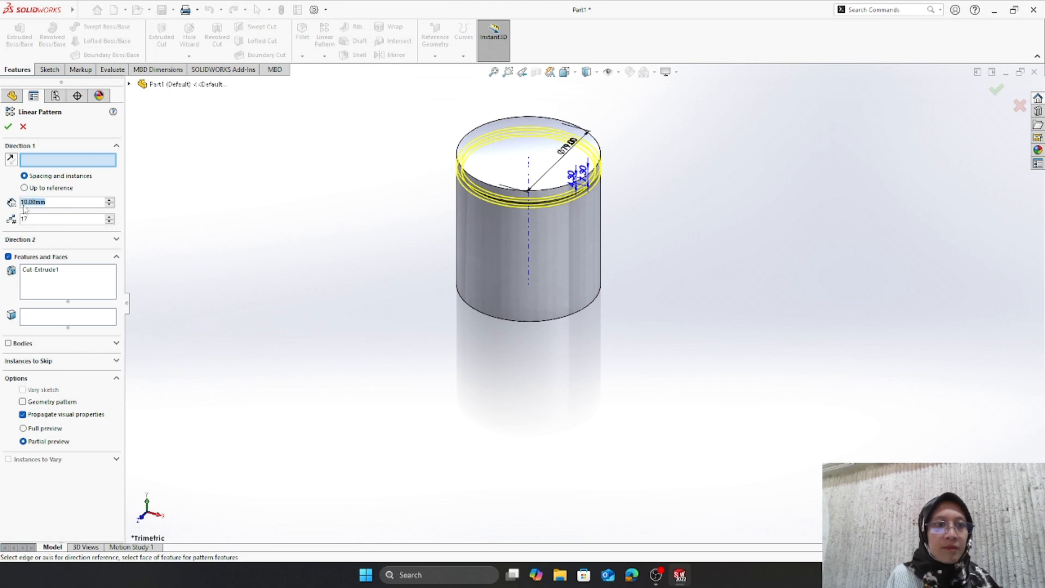
text(7.4)
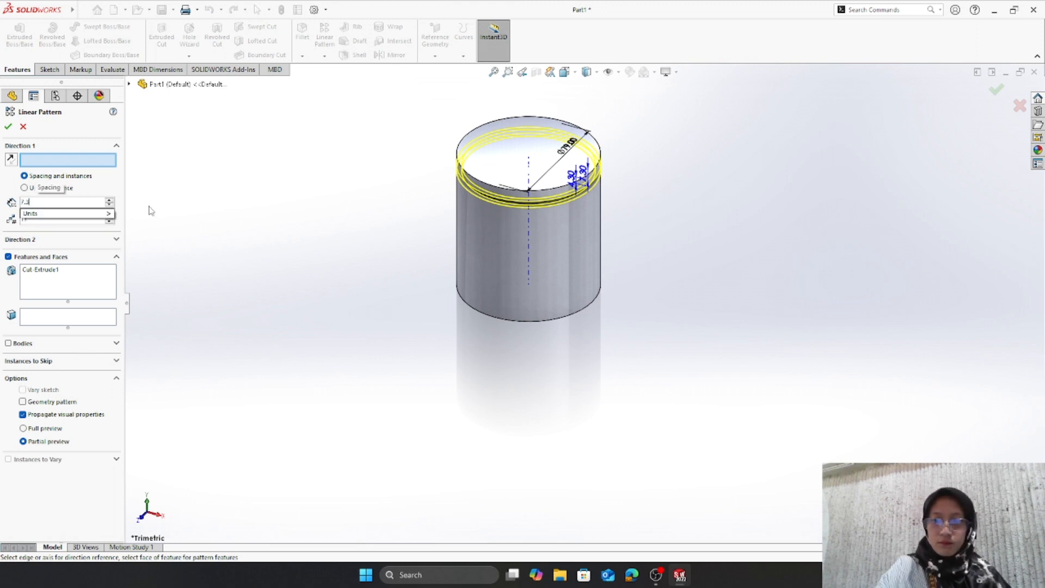
text(+4.3)
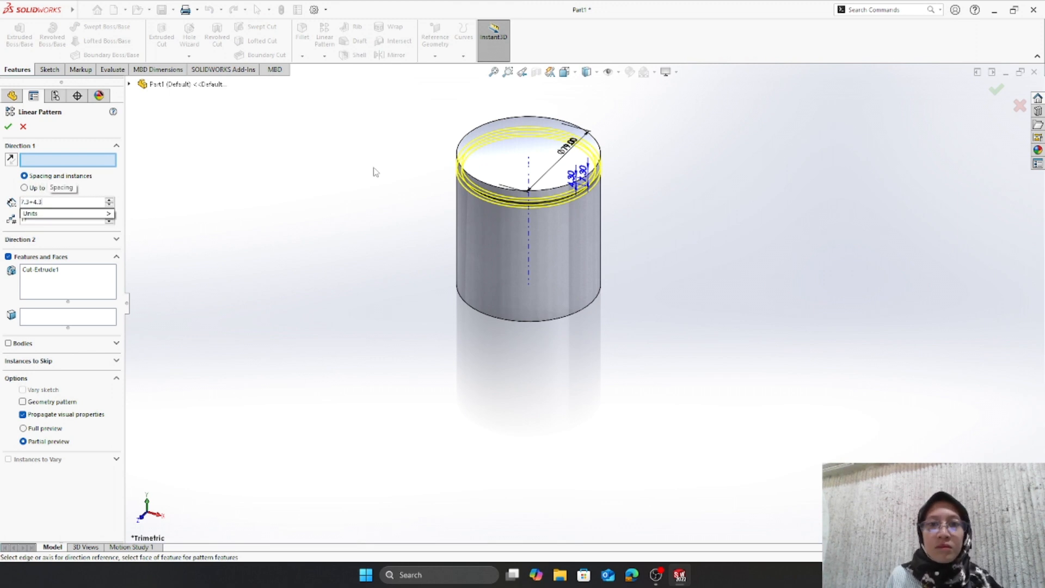
key(Return)
click(528, 218)
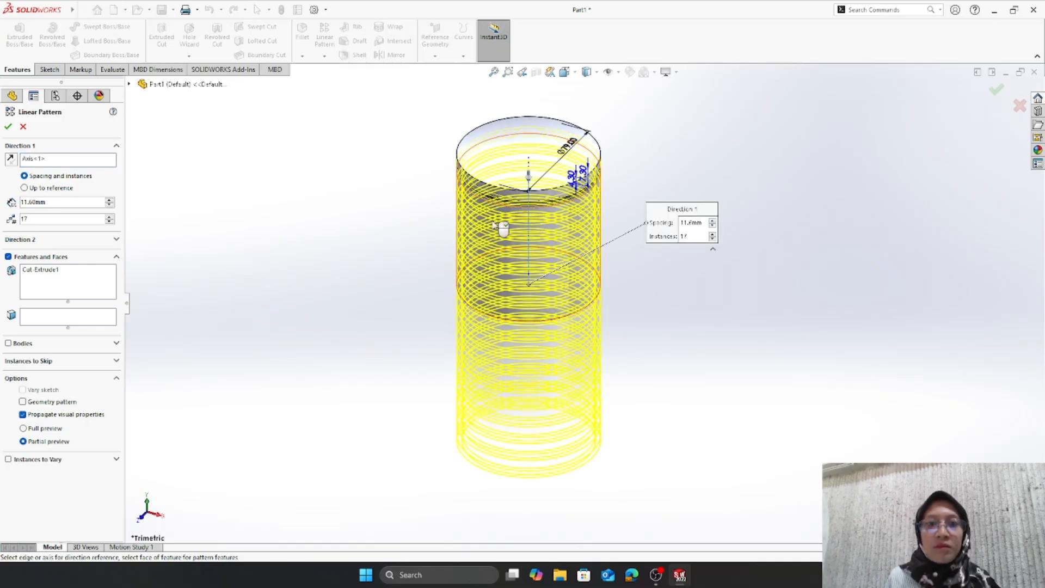
text(3)
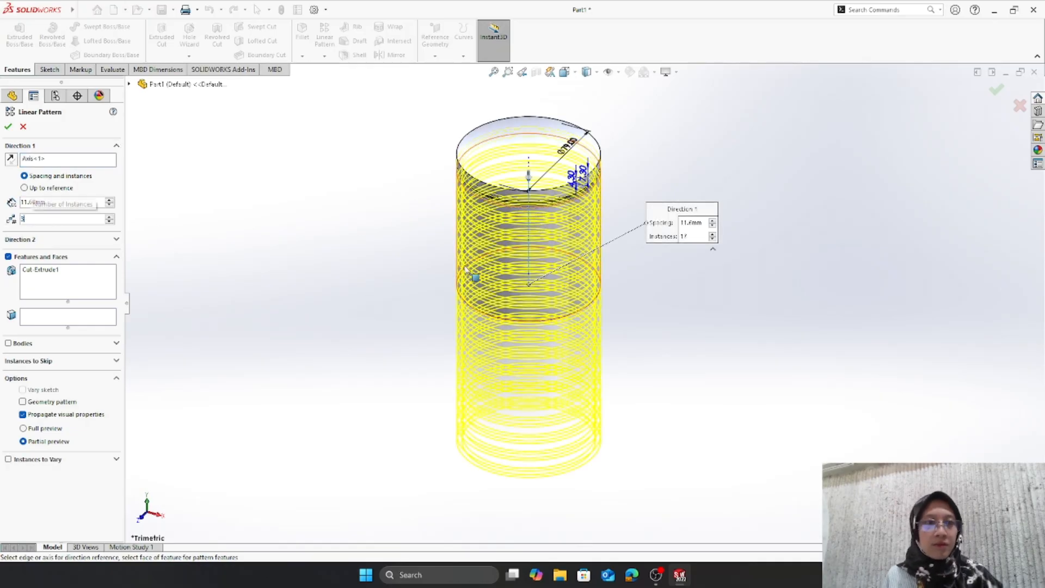
click(9, 126)
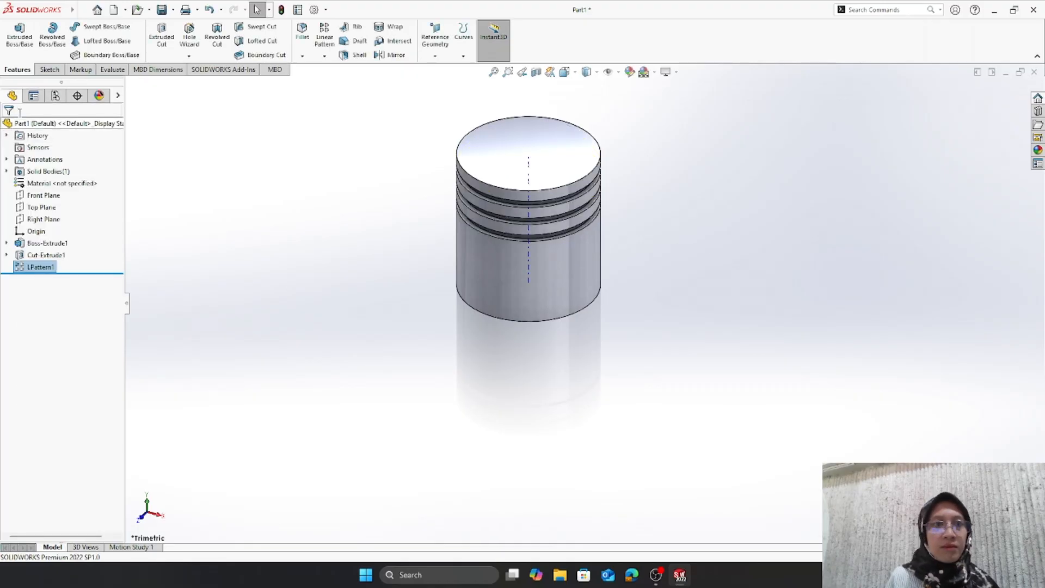
- Sketch an origin-centred circle about 25 mm in diameter on the cylinder's bottom face
middle_drag(592, 256, 601, 135)
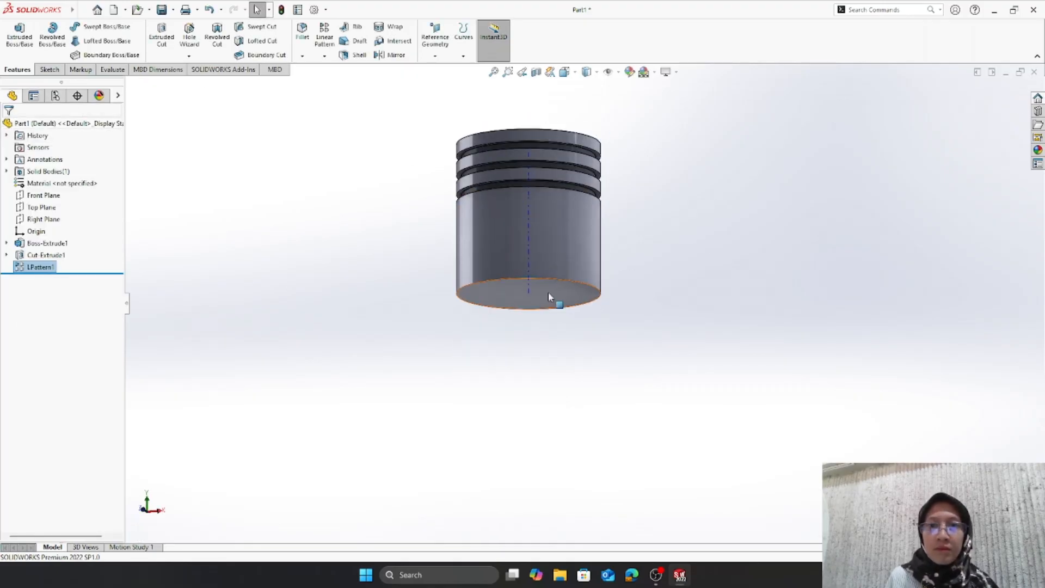
click(548, 292)
click(596, 261)
click(93, 27)
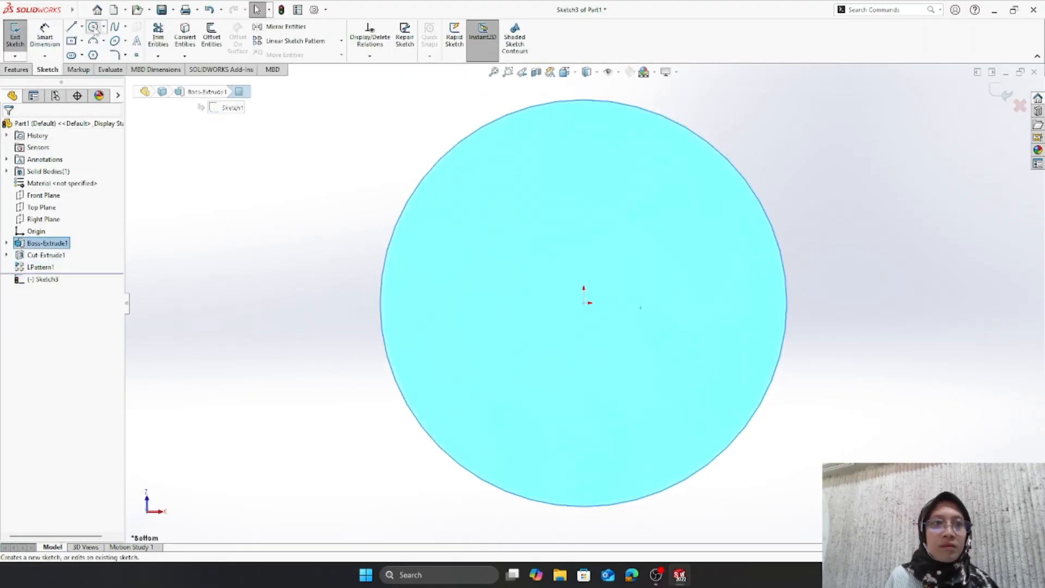
drag(583, 303, 644, 303)
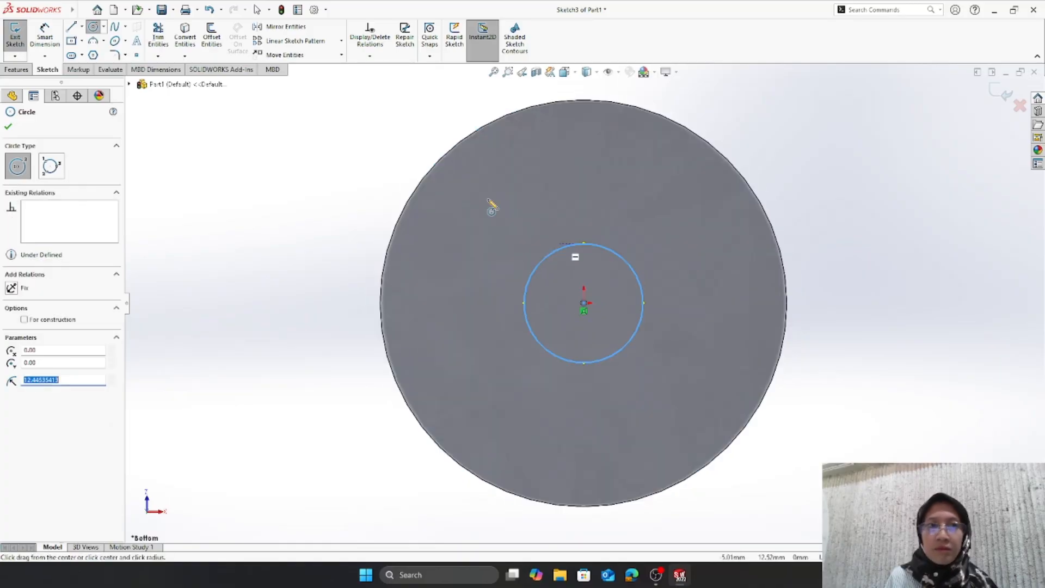
- Dimension the circle on the bottom face to a diameter of 76 mm
click(45, 35)
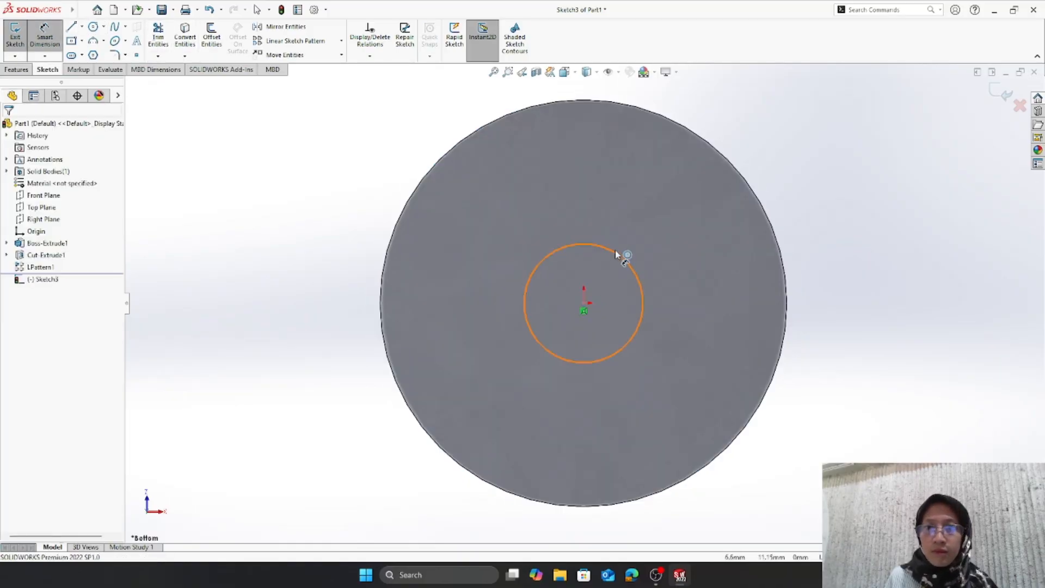
click(620, 252)
click(731, 281)
text(7)
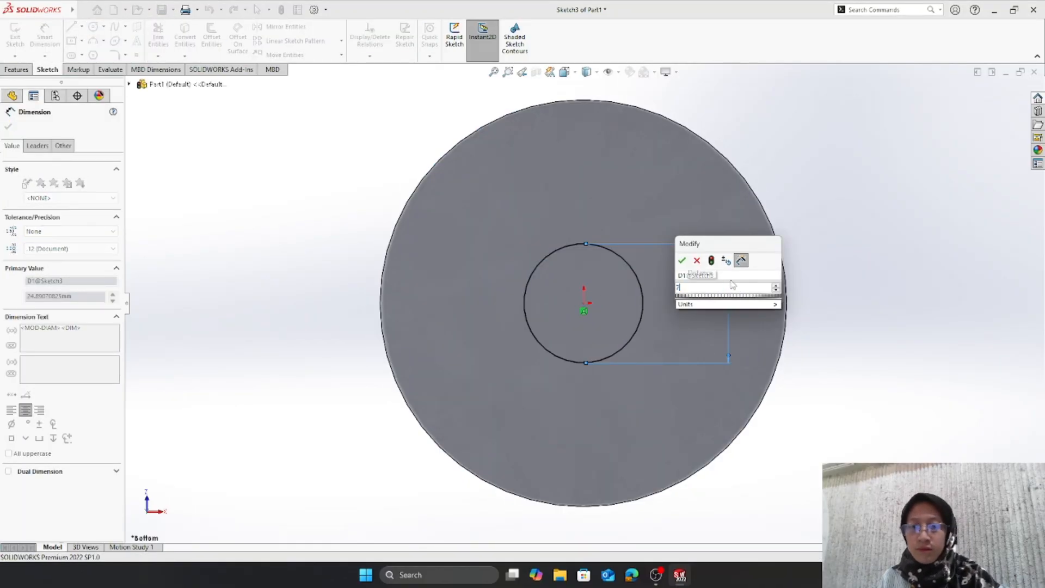
text(6)
click(683, 261)
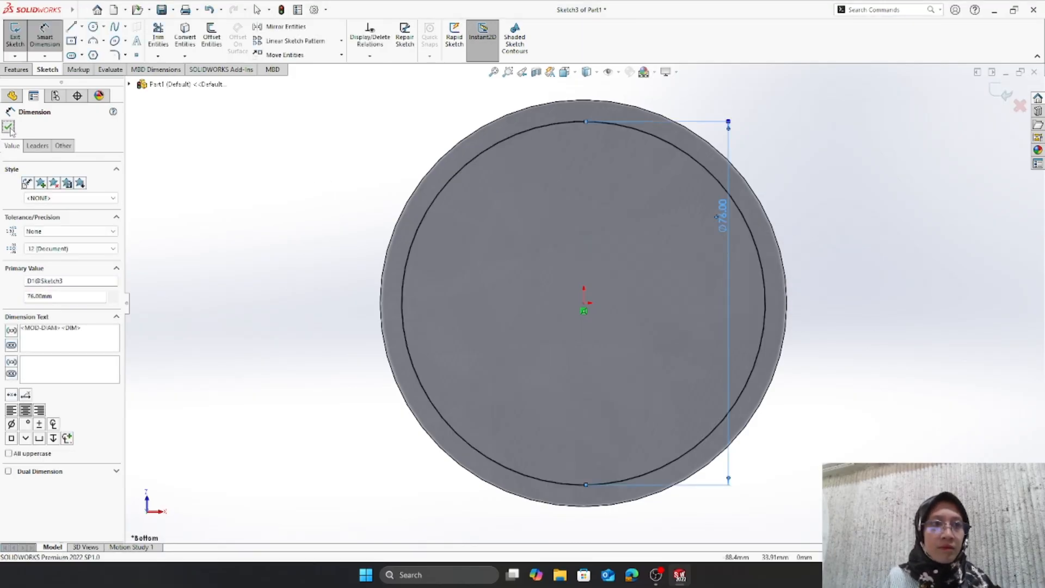
click(62, 46)
- Hollow the cylinder from below with an 85 mm blind Extruded Cut of the 76 mm circle
click(16, 70)
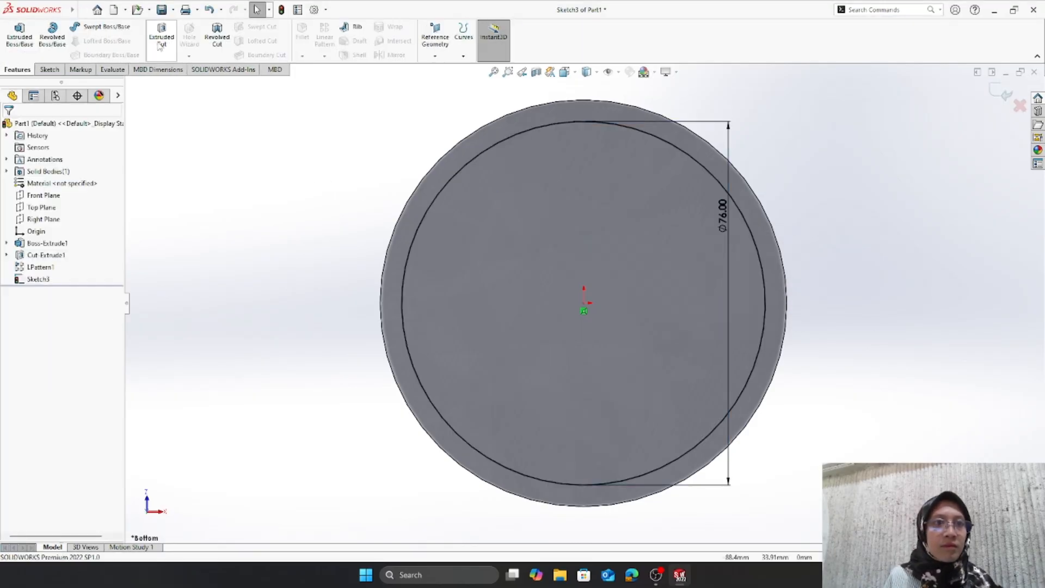
click(162, 36)
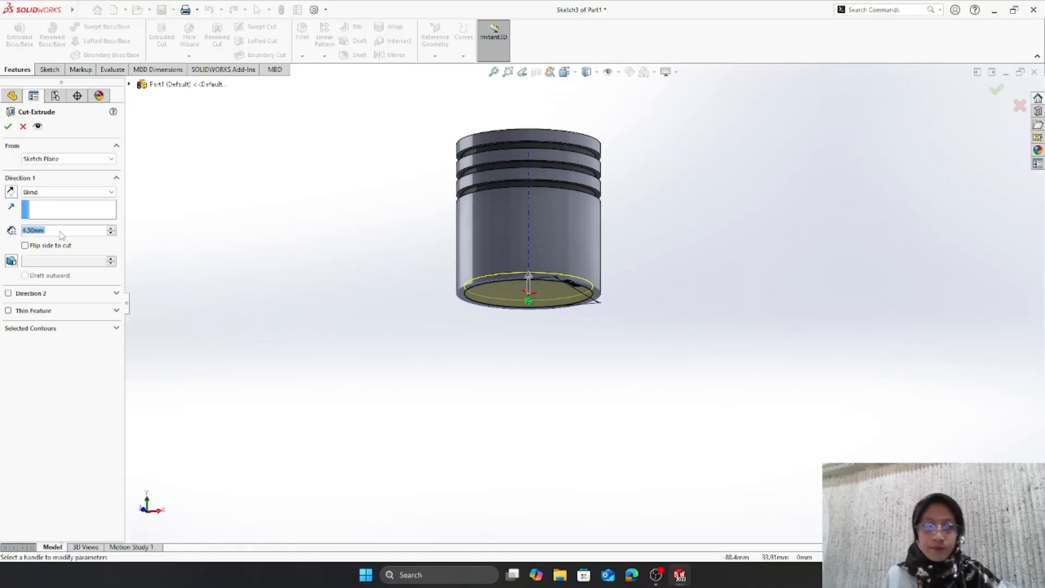
text(85)
key(Return)
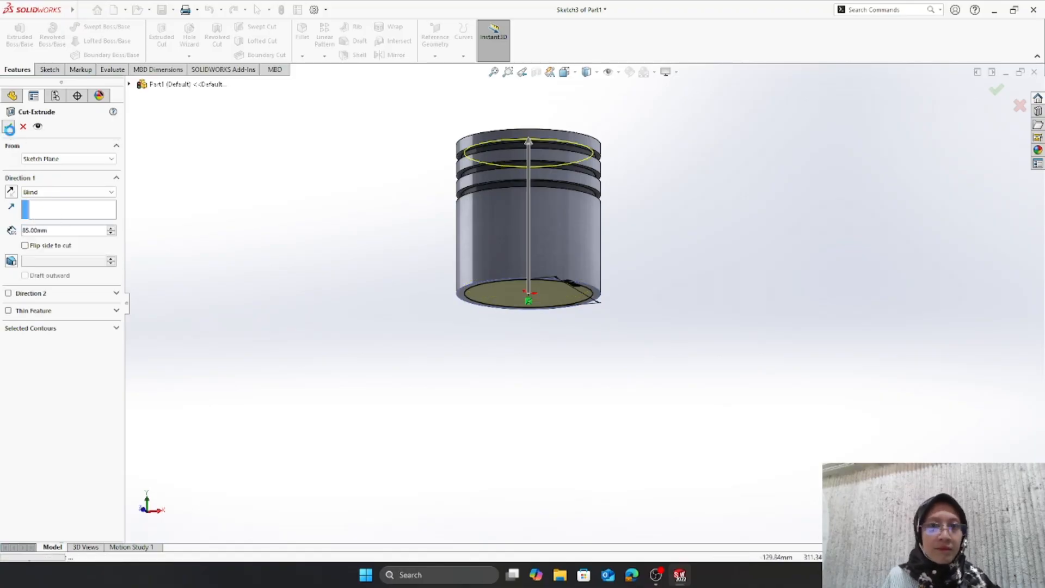
key(Return)
- Add a 5 mm high Dome to the upper face of the grooved cylinder
middle_drag(243, 276, 345, 481)
click(477, 159)
click(299, 163)
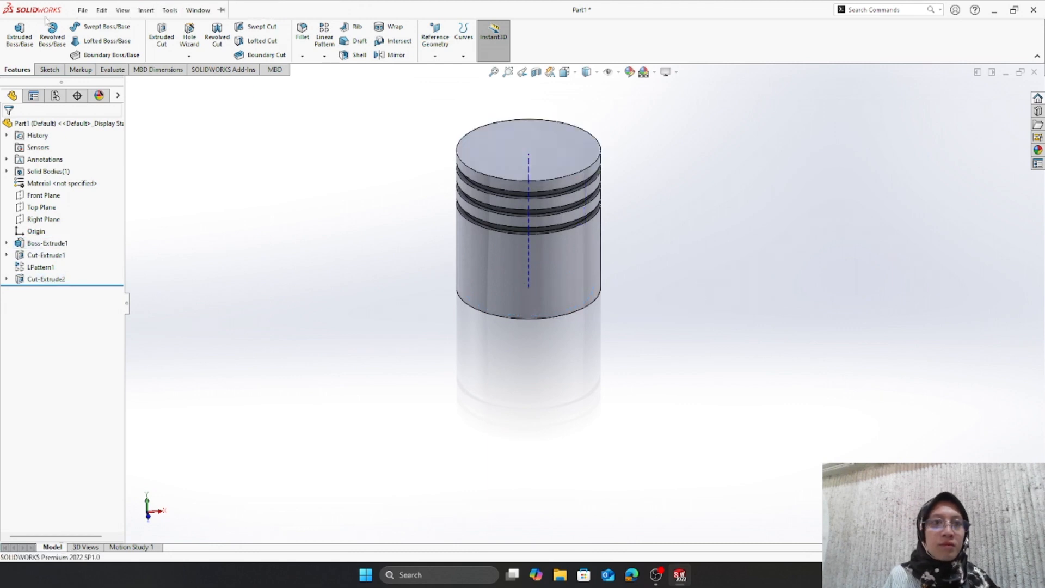
click(146, 10)
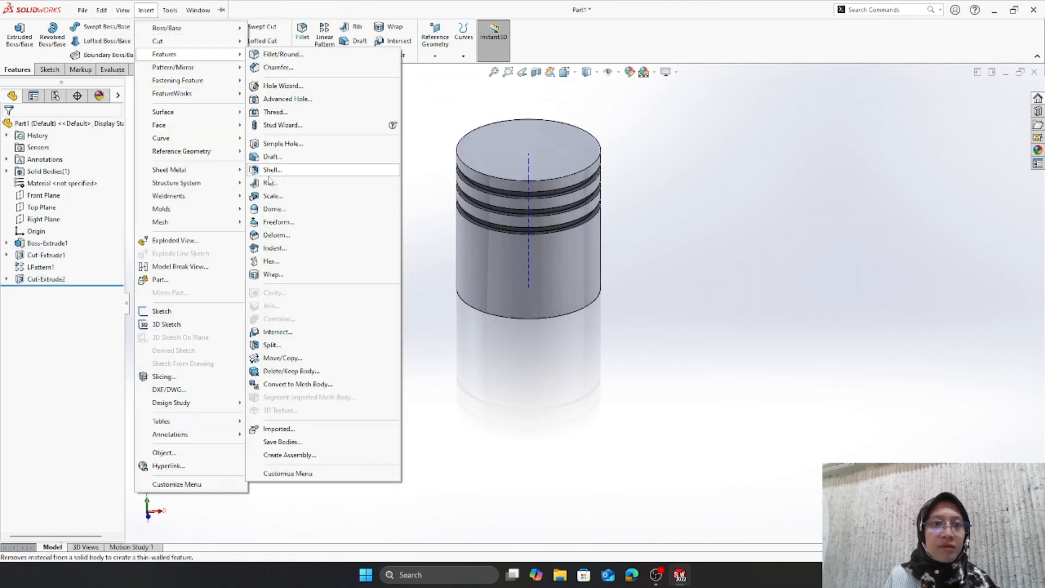
click(273, 208)
click(490, 162)
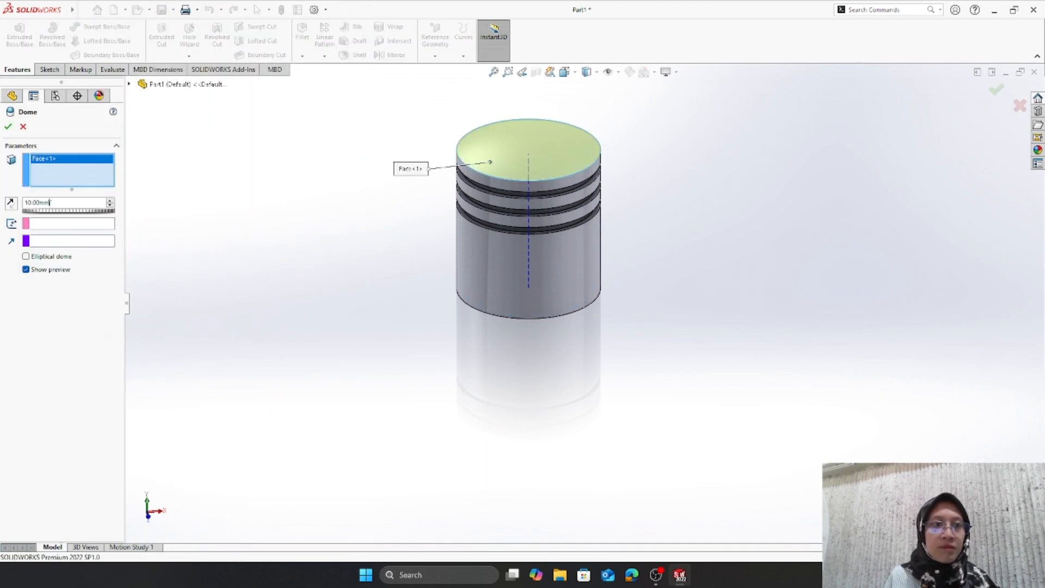
click(294, 248)
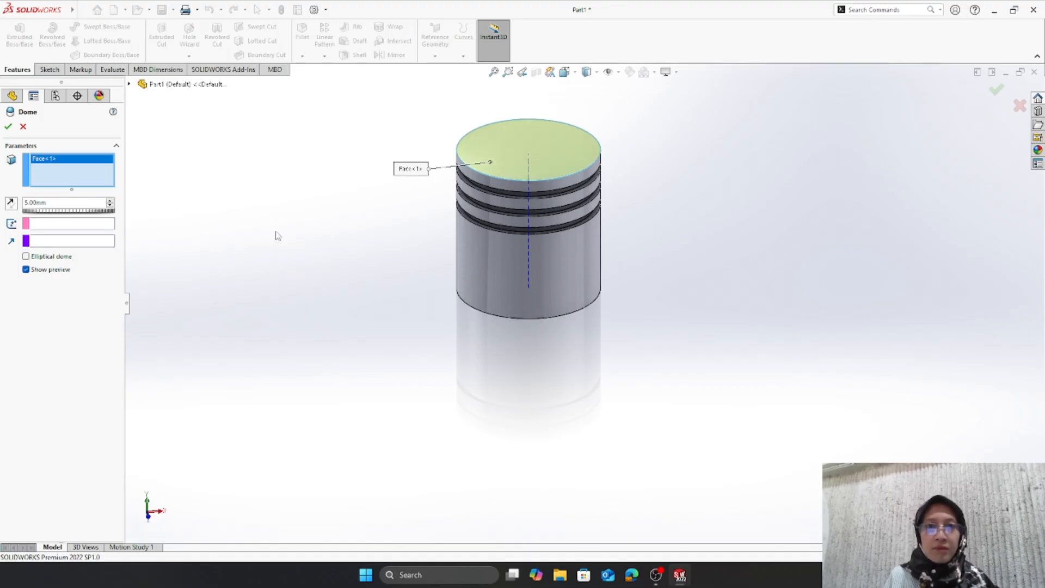
click(9, 127)
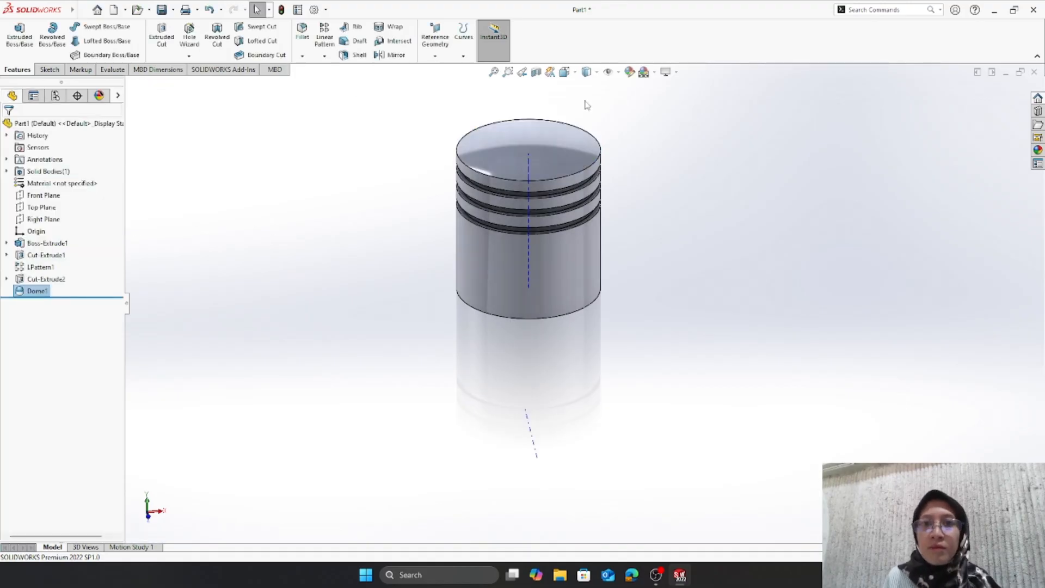
- Hide the temporary axes and sketch a circle about 29 mm in diameter on the Front Plane, centred about 19 mm above the origin
click(609, 71)
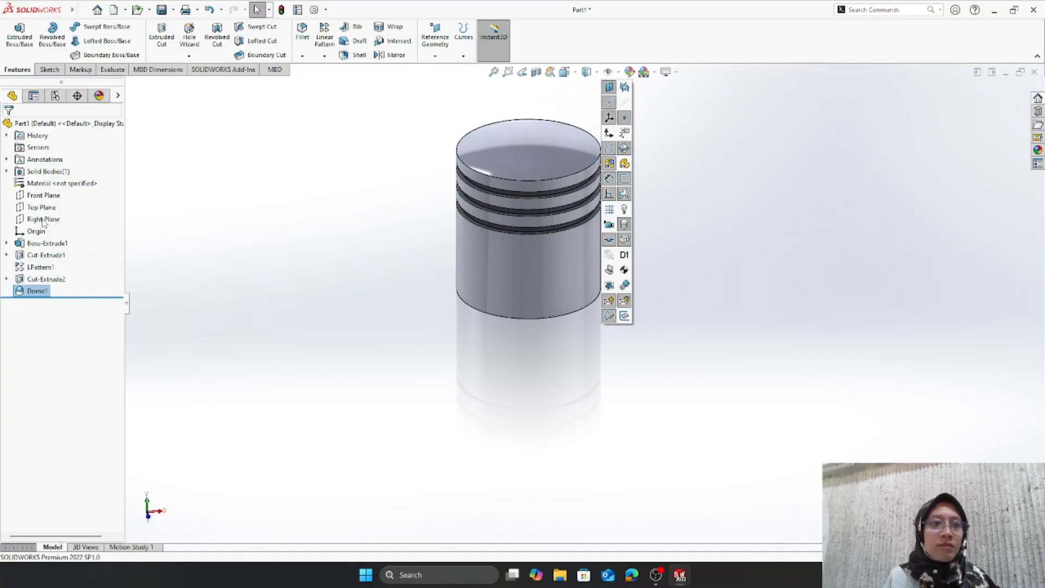
click(143, 222)
click(36, 196)
click(46, 178)
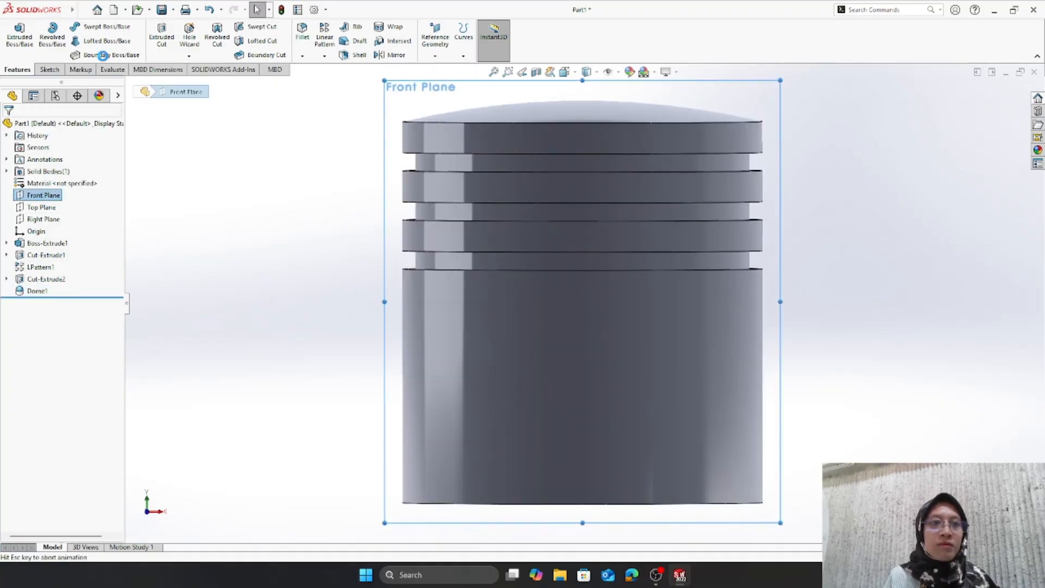
click(93, 26)
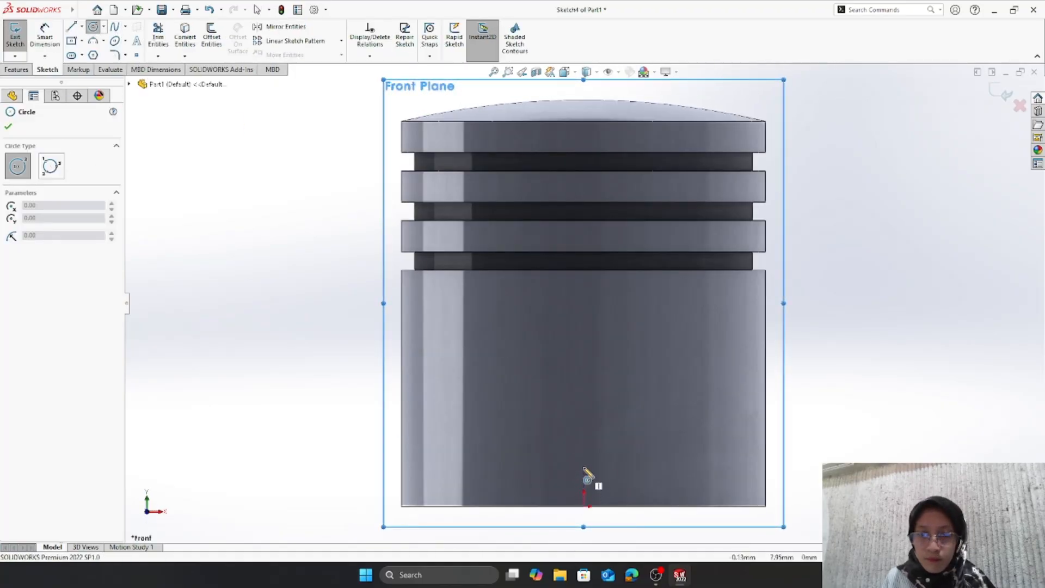
click(584, 425)
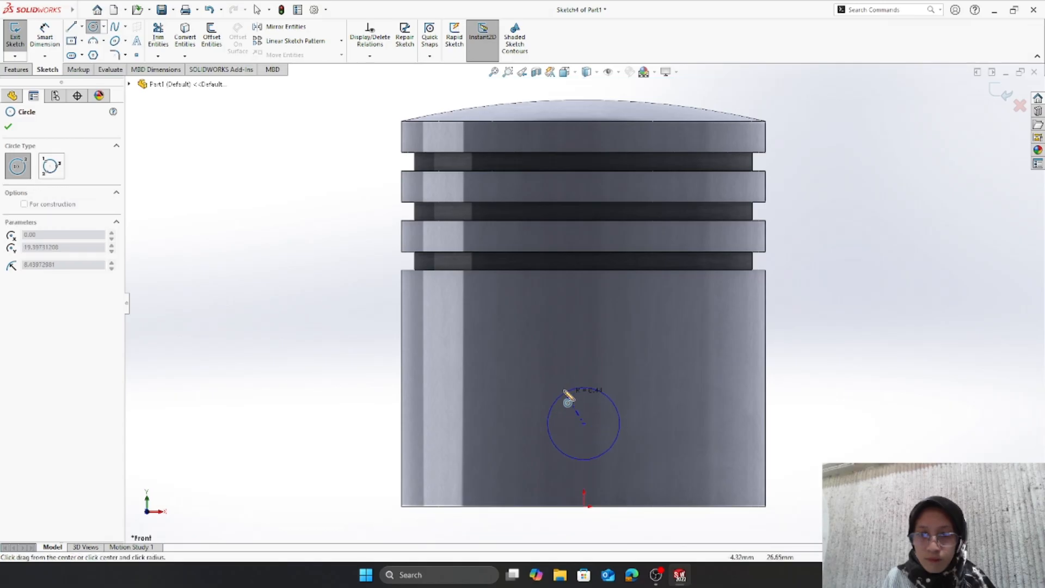
click(549, 371)
key(Escape)
- Dimension the pin-hole circle to a diameter of 33.8 mm
click(45, 36)
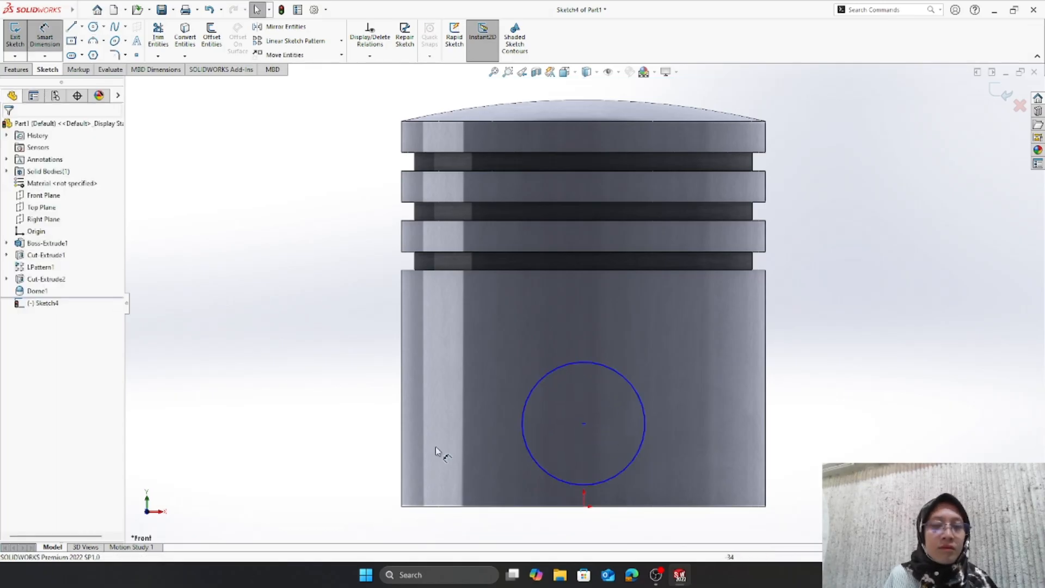
click(642, 406)
click(785, 416)
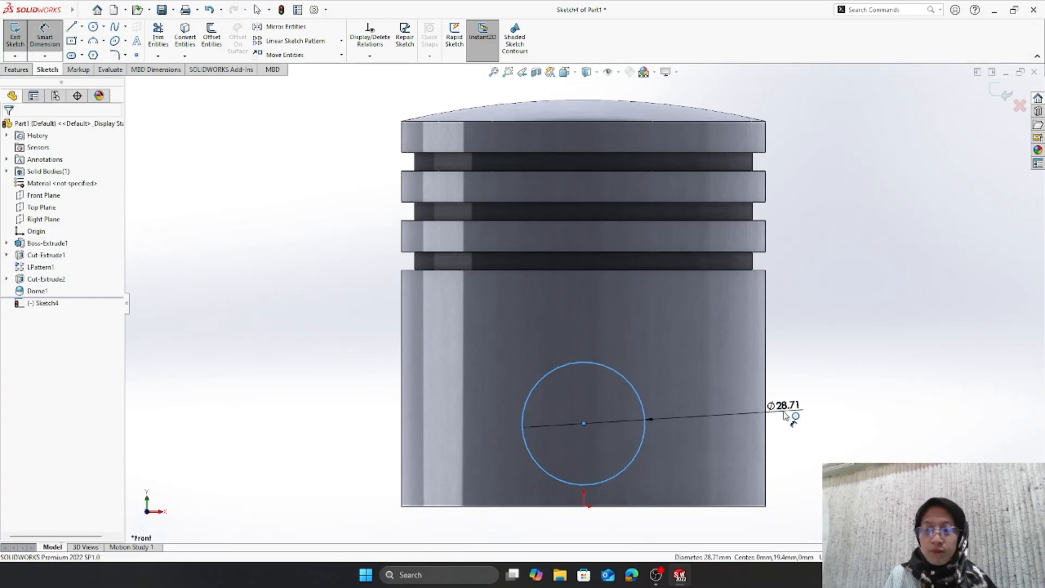
text(33.8)
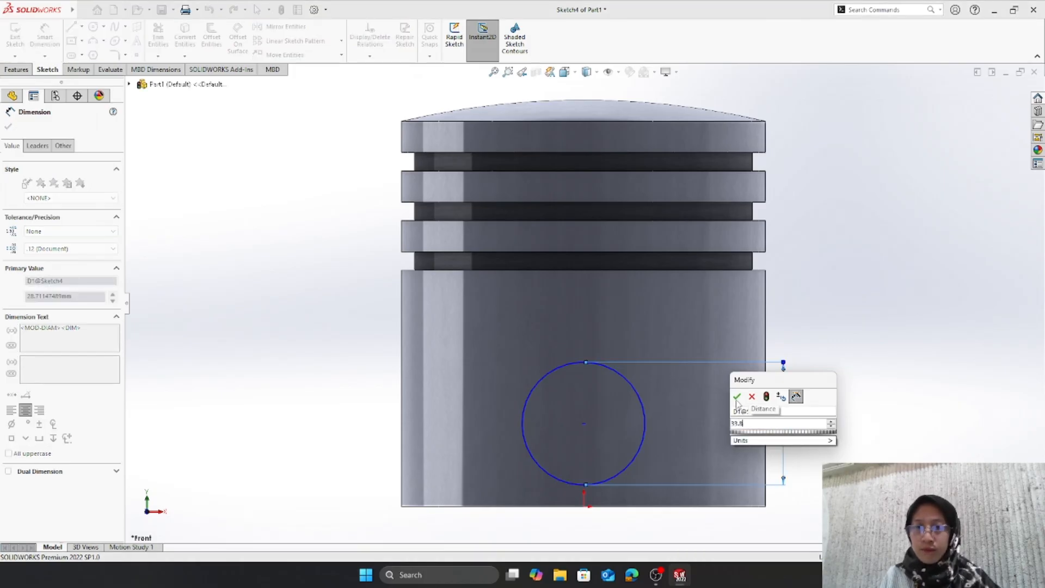
key(Return)
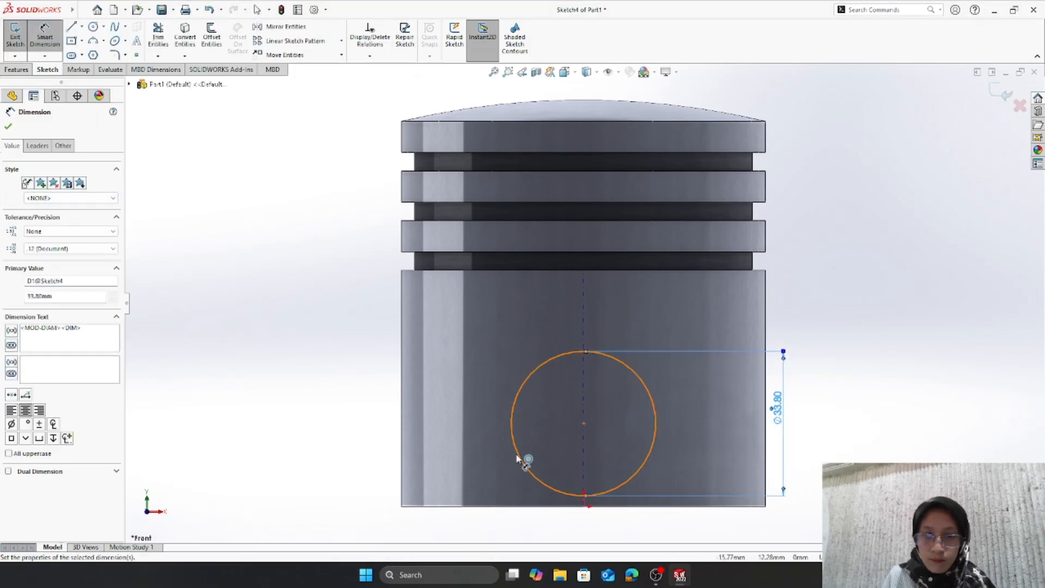
click(516, 454)
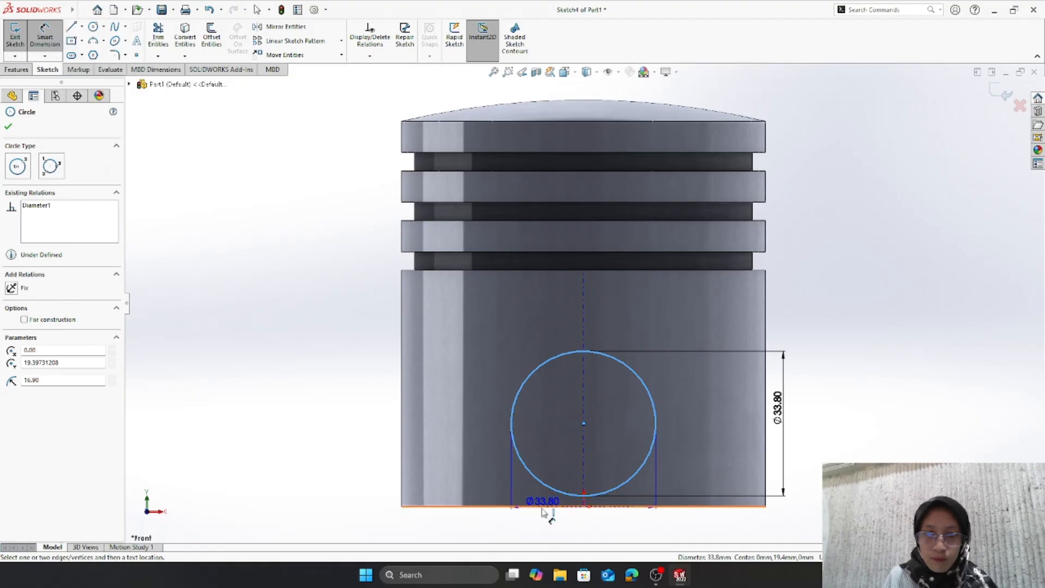
click(544, 510)
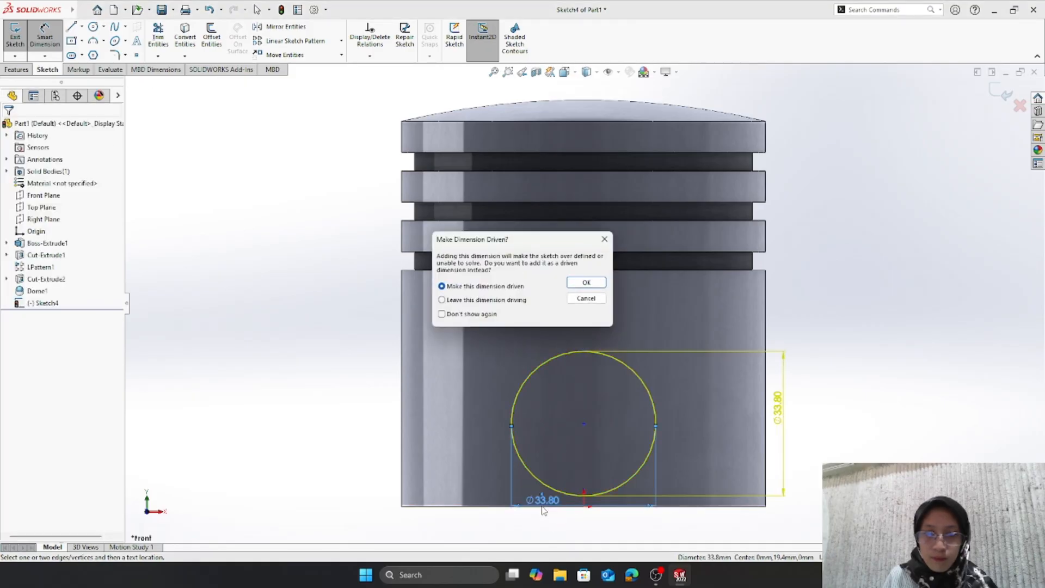
click(606, 240)
- Dimension the circle's centre 27 mm above the piston's bottom edge
click(528, 467)
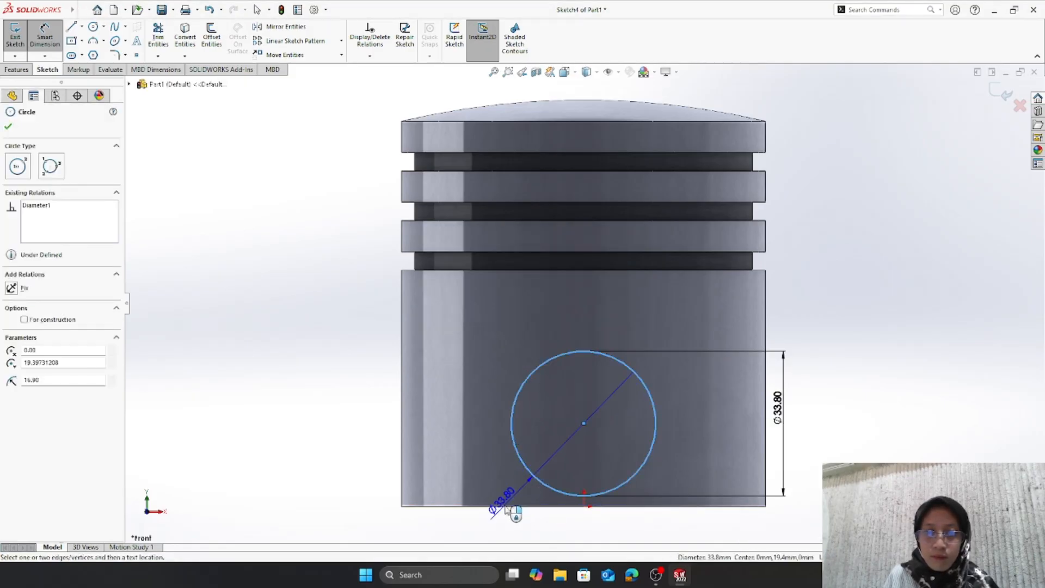
click(486, 507)
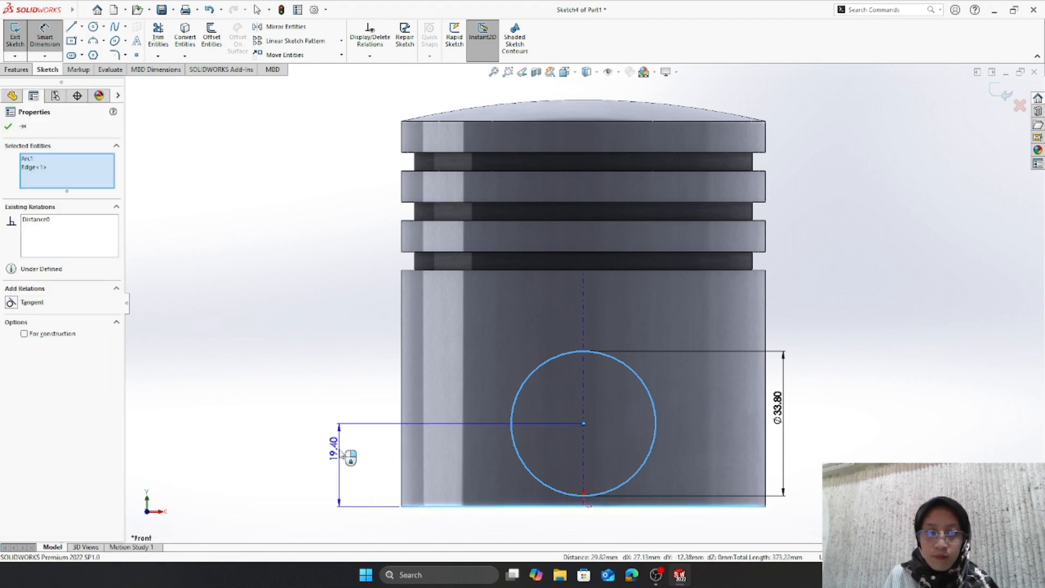
click(343, 455)
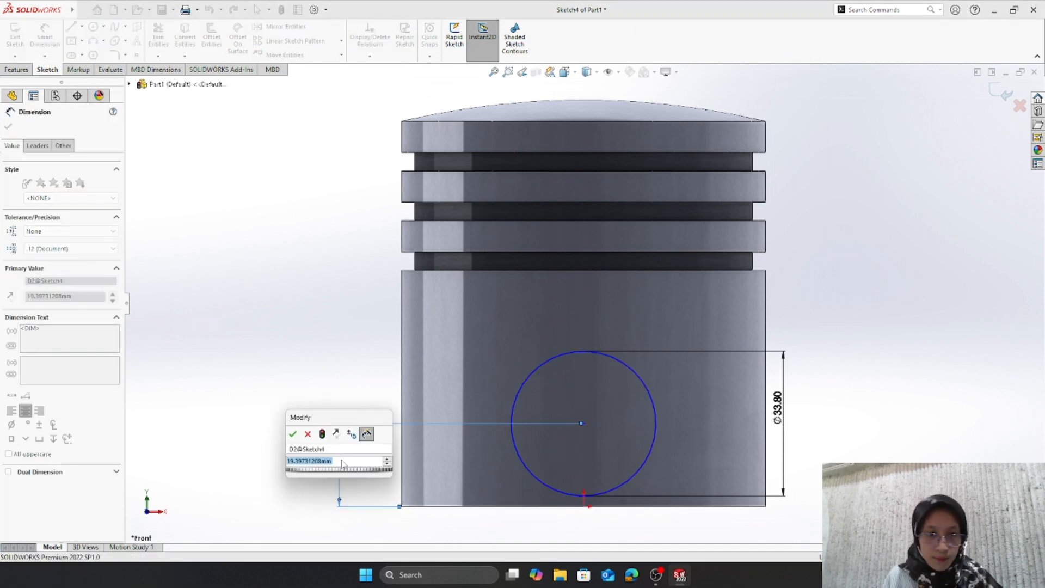
text(27)
key(Return)
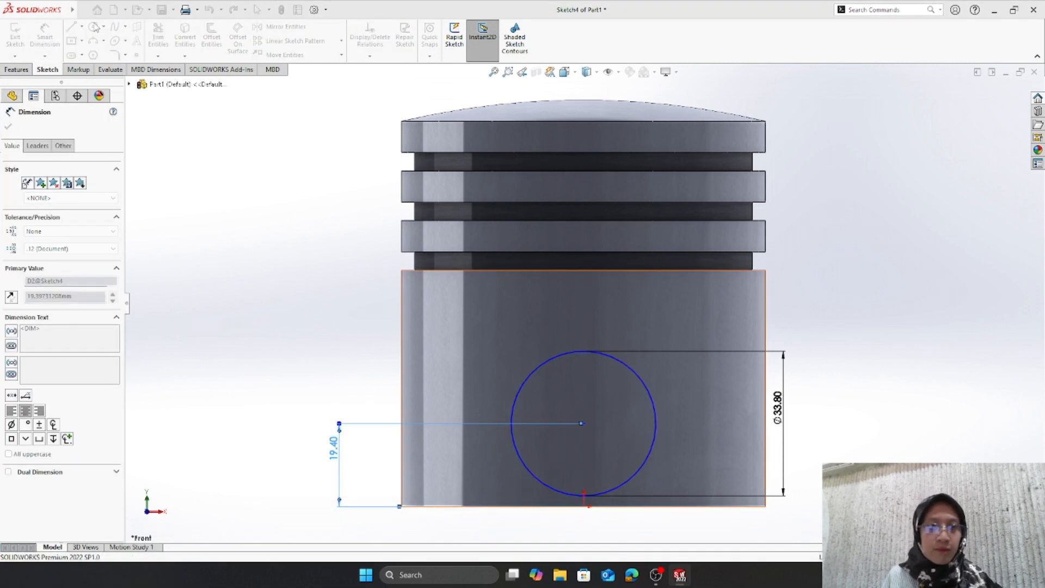
key(Escape)
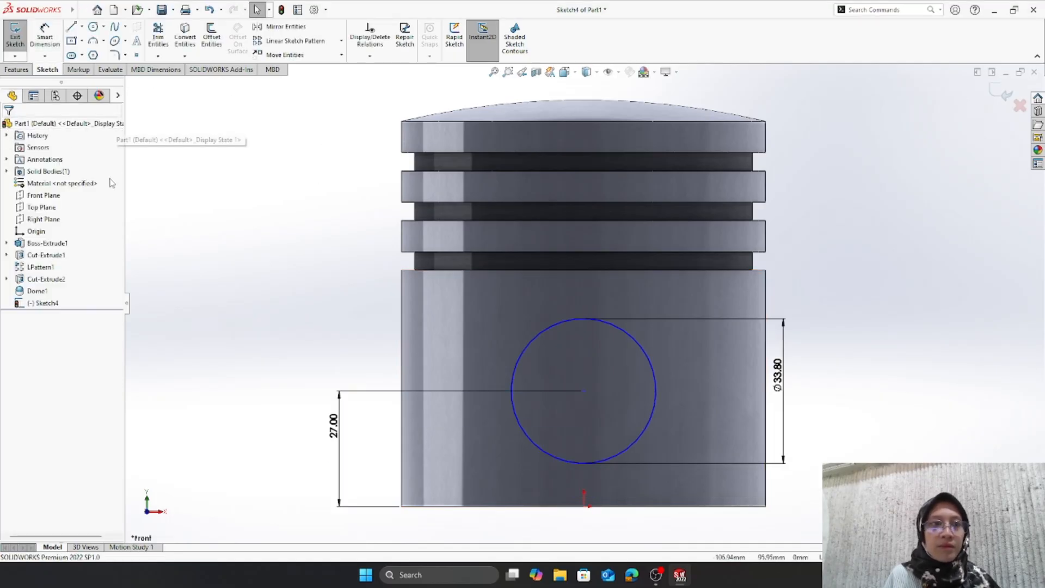
- Add a Vertical relation between the origin and the circle's centre point
click(584, 507)
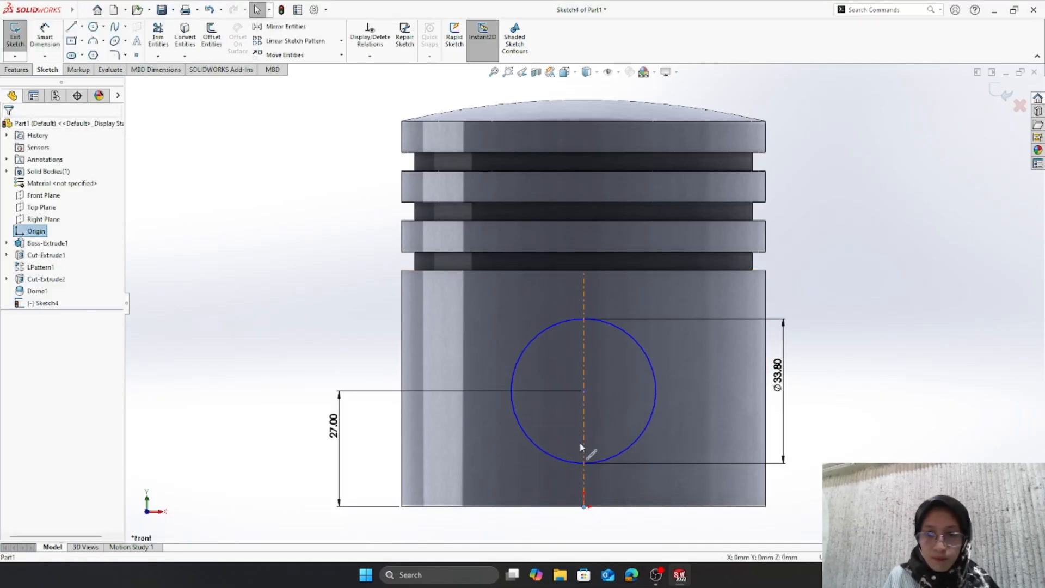
ctrl+click(584, 391)
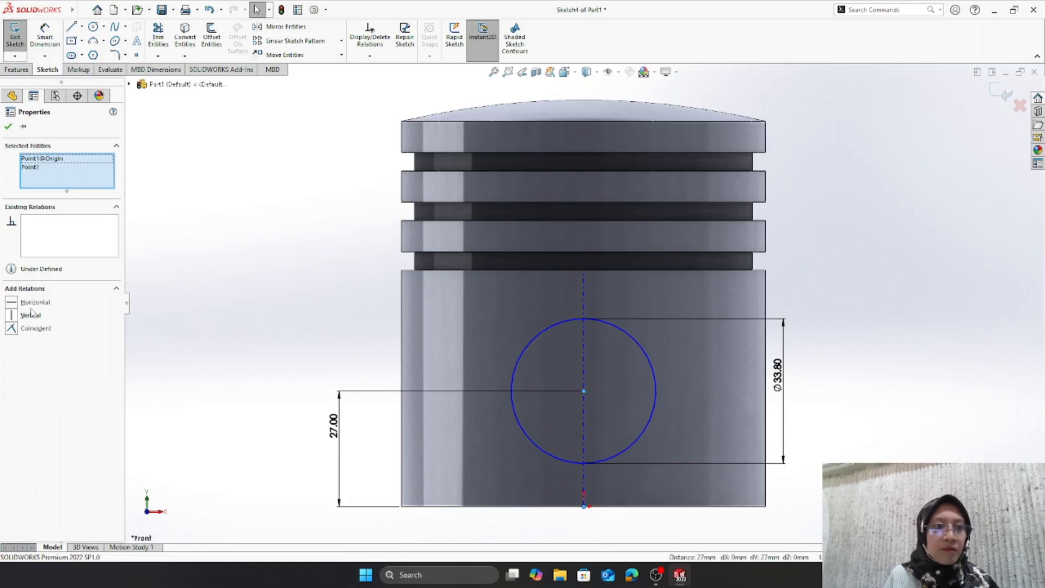
click(11, 315)
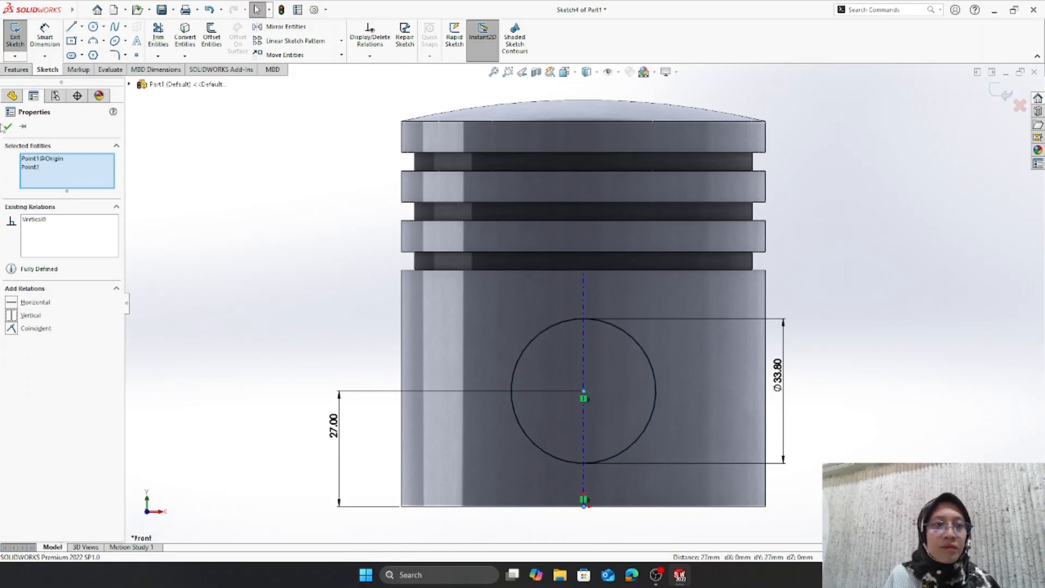
click(9, 127)
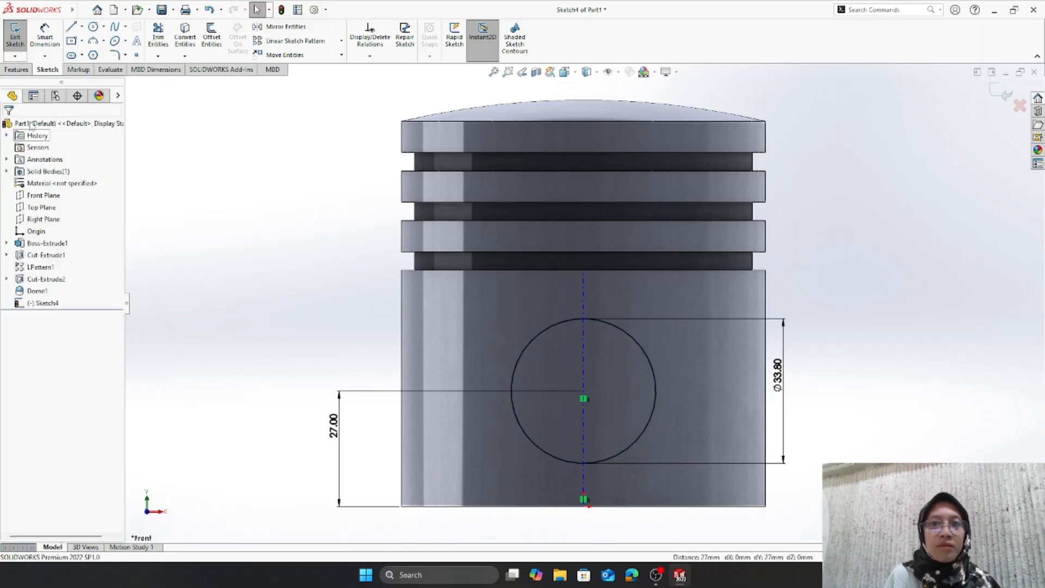
- Cut the pin hole through both sides of the piston with a Through All - Both Extruded Cut of the circle
click(16, 69)
click(162, 35)
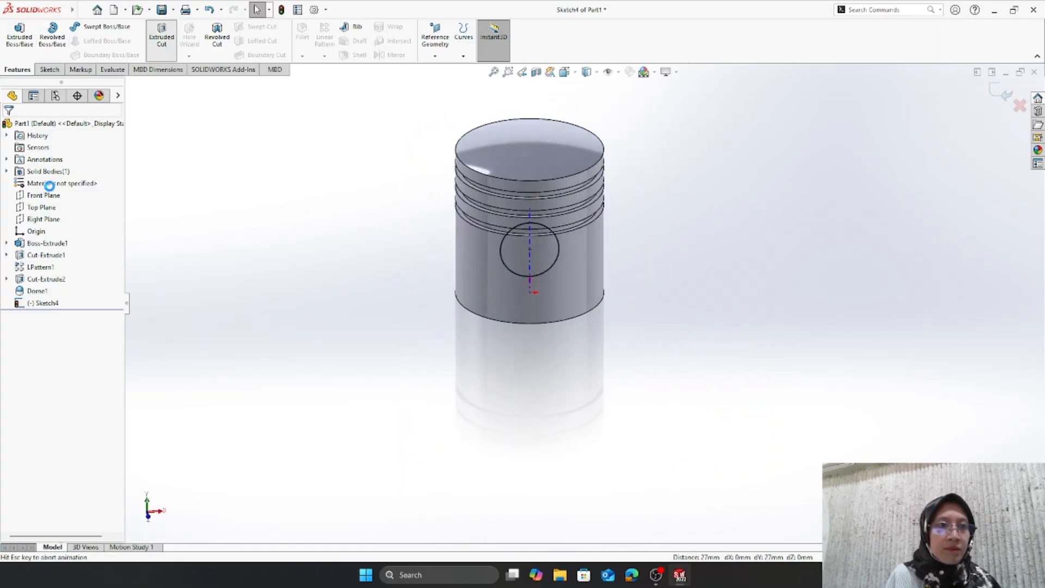
click(89, 195)
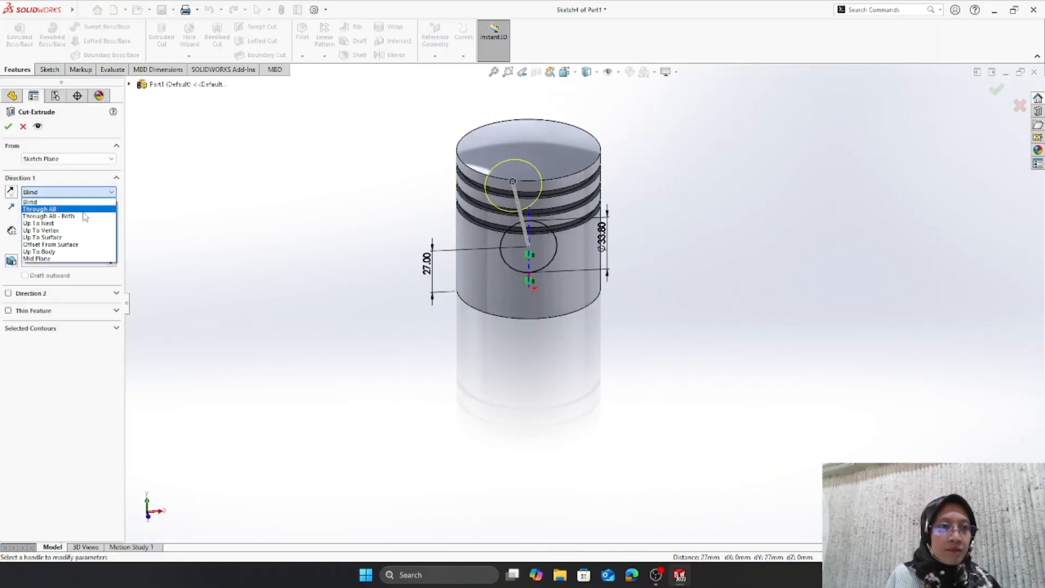
click(80, 220)
middle_drag(252, 233, 357, 198)
click(8, 127)
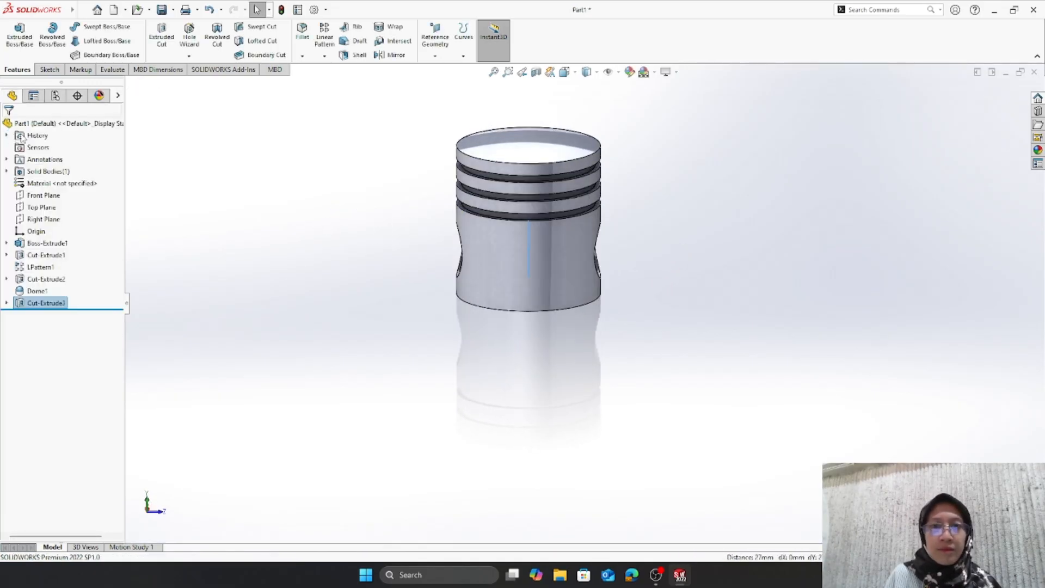
middle_drag(272, 240, 198, 231)
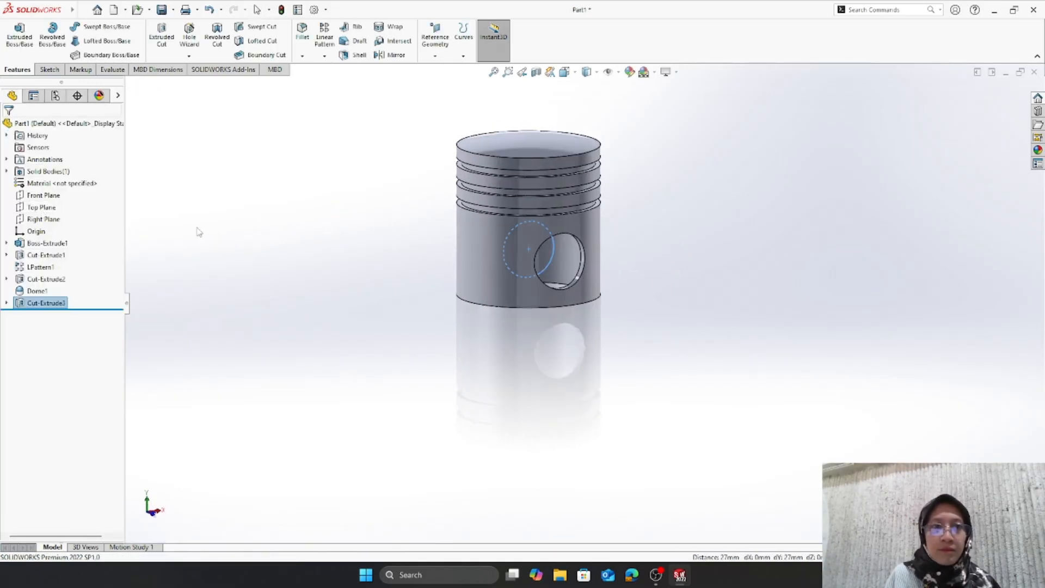
- Start a sketch on the Right Plane and draw a vertical centerline about 20 mm long upward from the origin
click(33, 219)
click(42, 201)
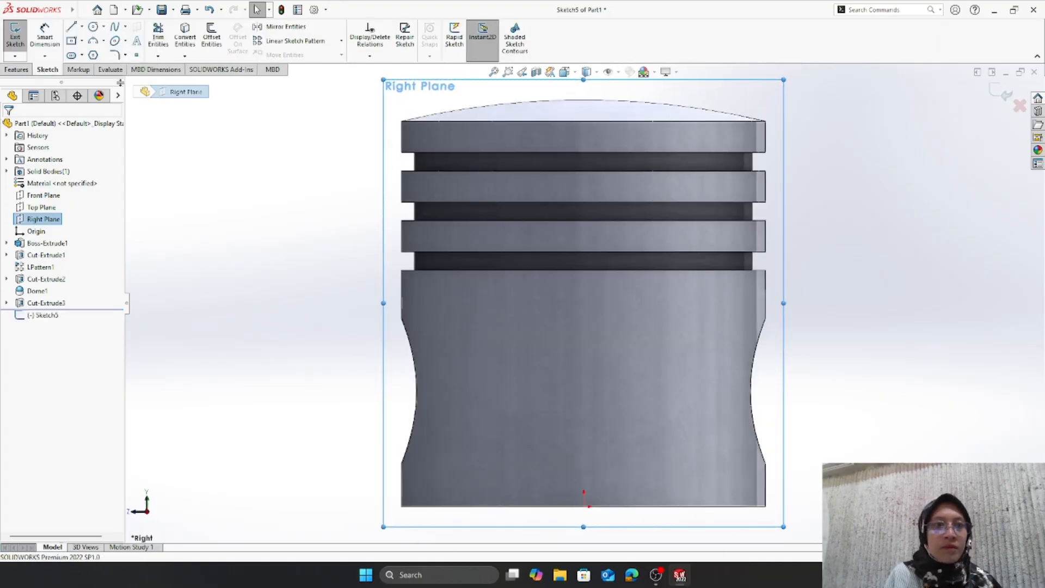
click(72, 26)
click(81, 27)
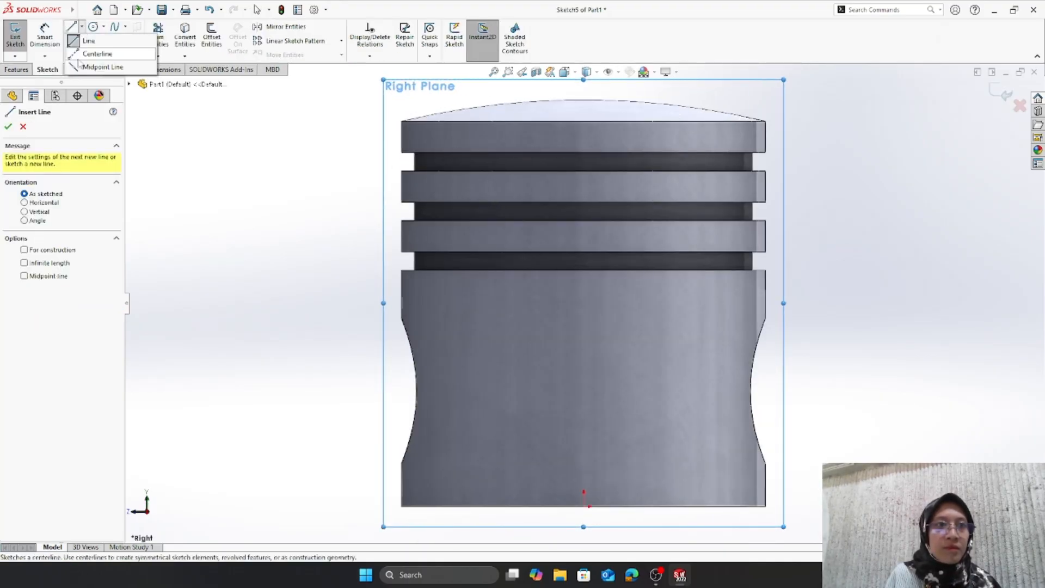
click(95, 53)
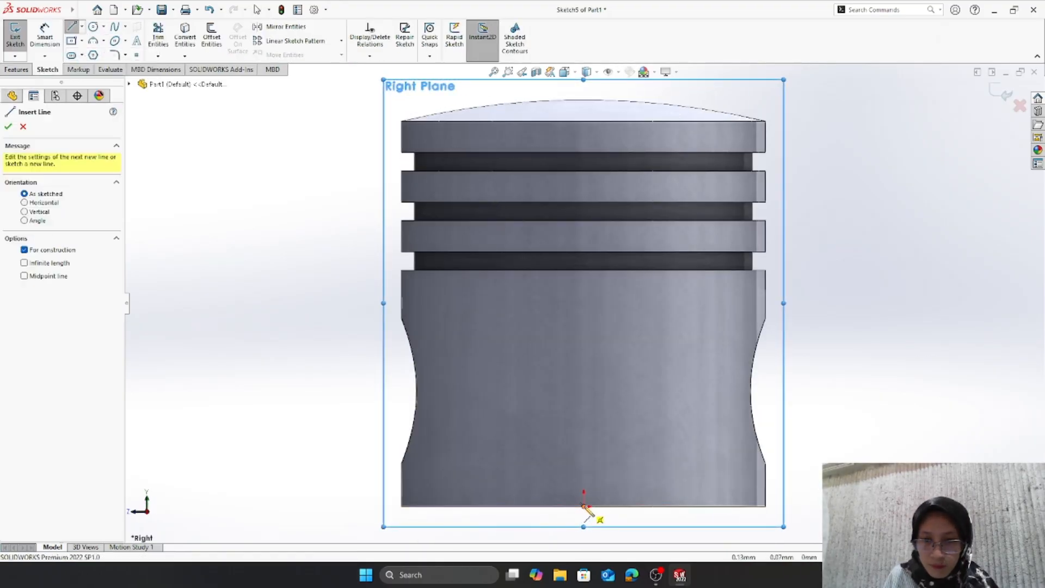
click(584, 507)
click(584, 423)
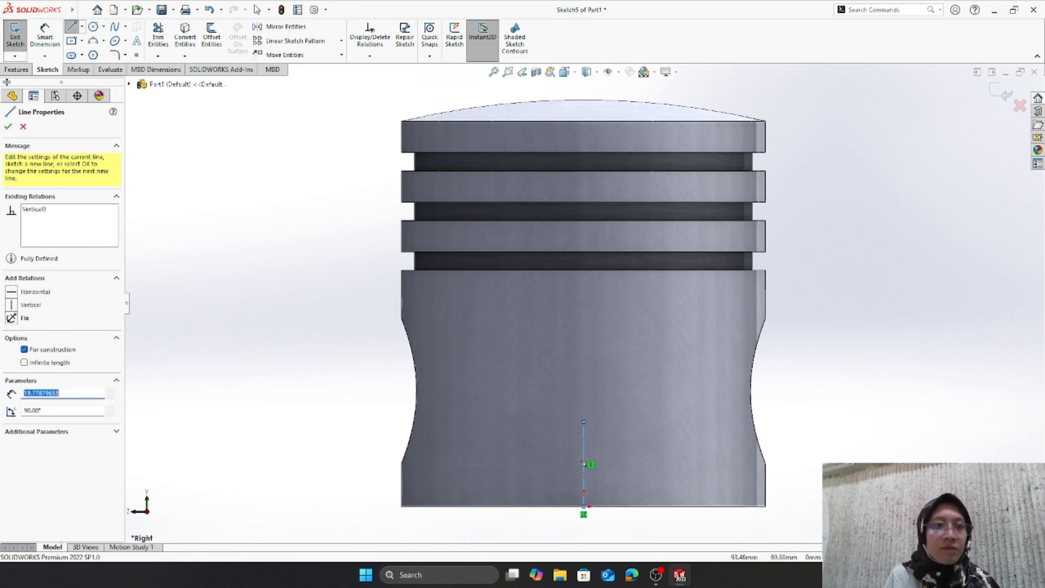
click(8, 128)
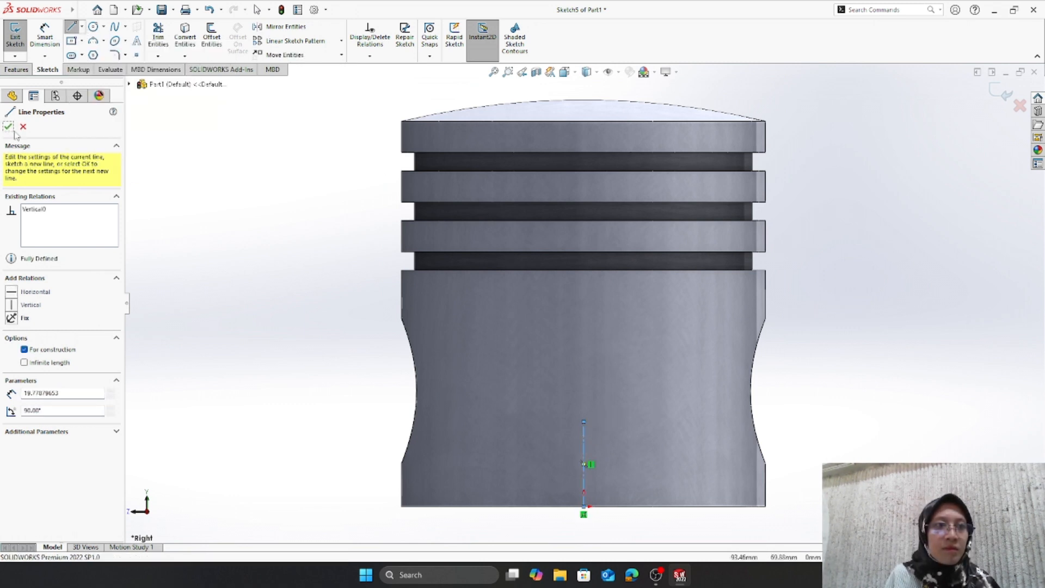
- Draw a vertical line about 16 mm long upward from the piston's bottom edge, left of the centerline
click(82, 26)
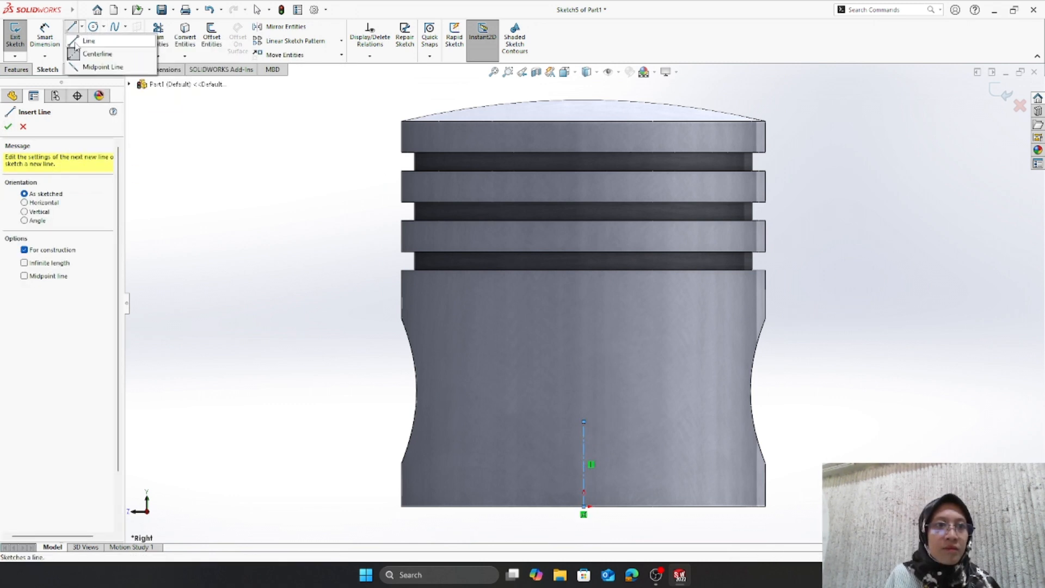
click(95, 36)
mouse_move(516, 507)
mouse_down()
mouse_move(518, 467)
mouse_move(532, 448)
mouse_move(516, 439)
mouse_up()
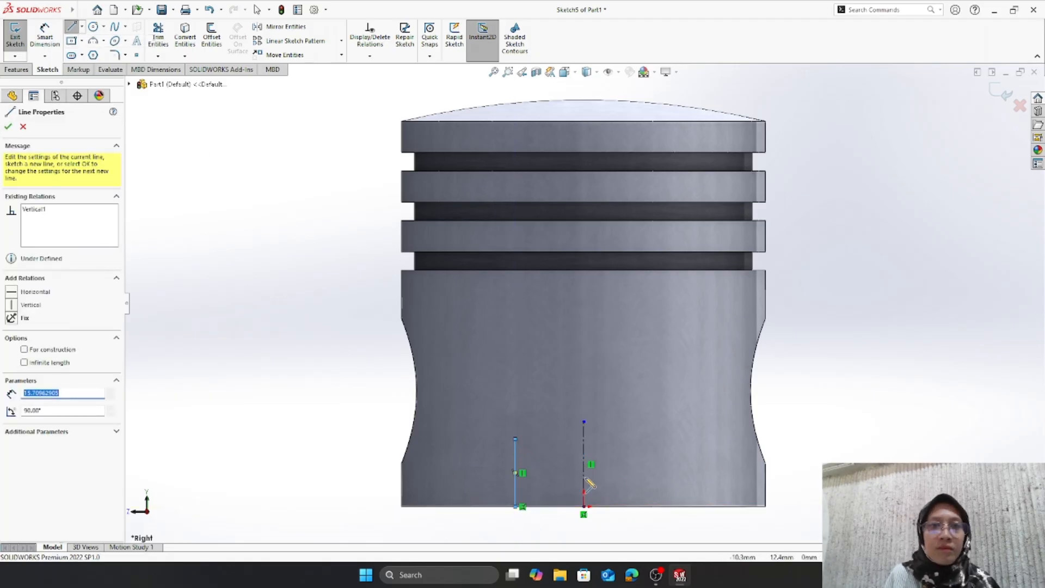
click(515, 457)
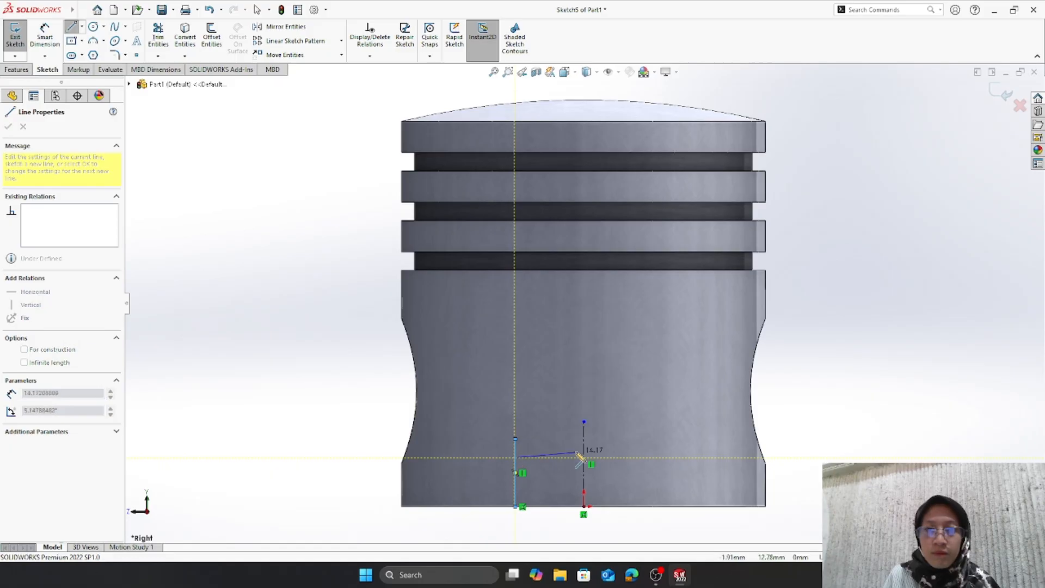
click(585, 435)
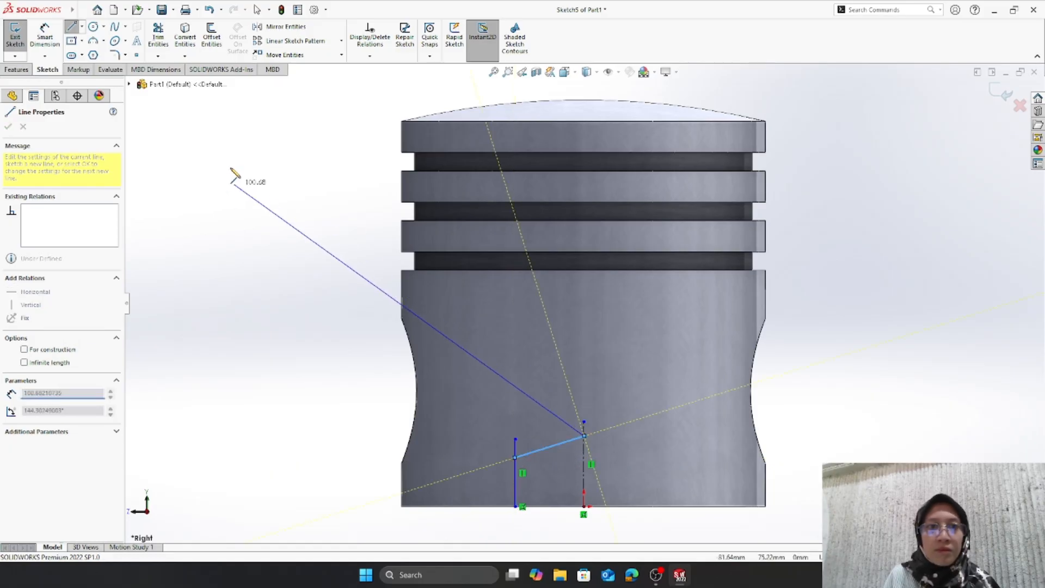
key(Escape)
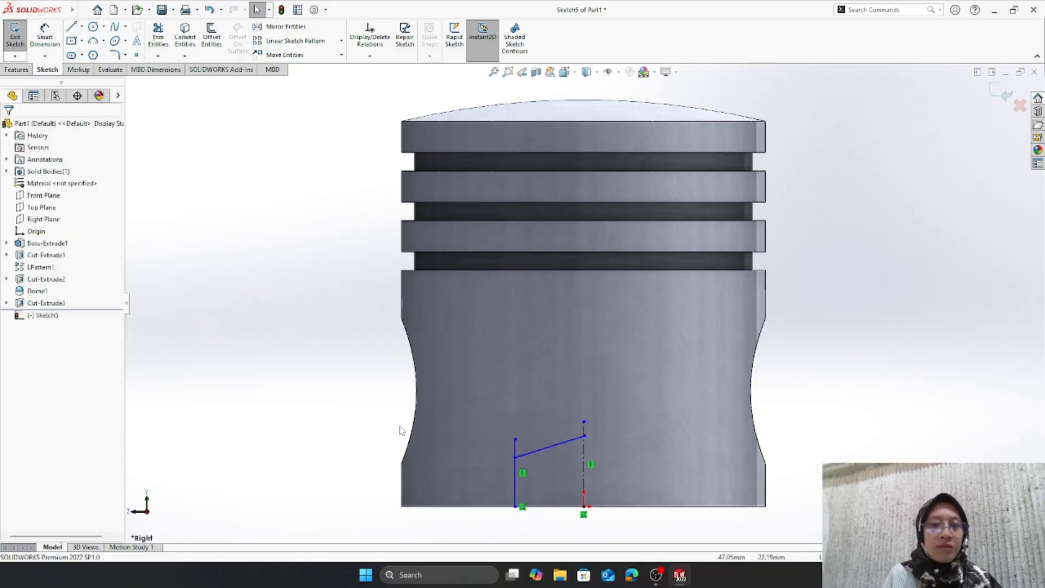
right_click(541, 448)
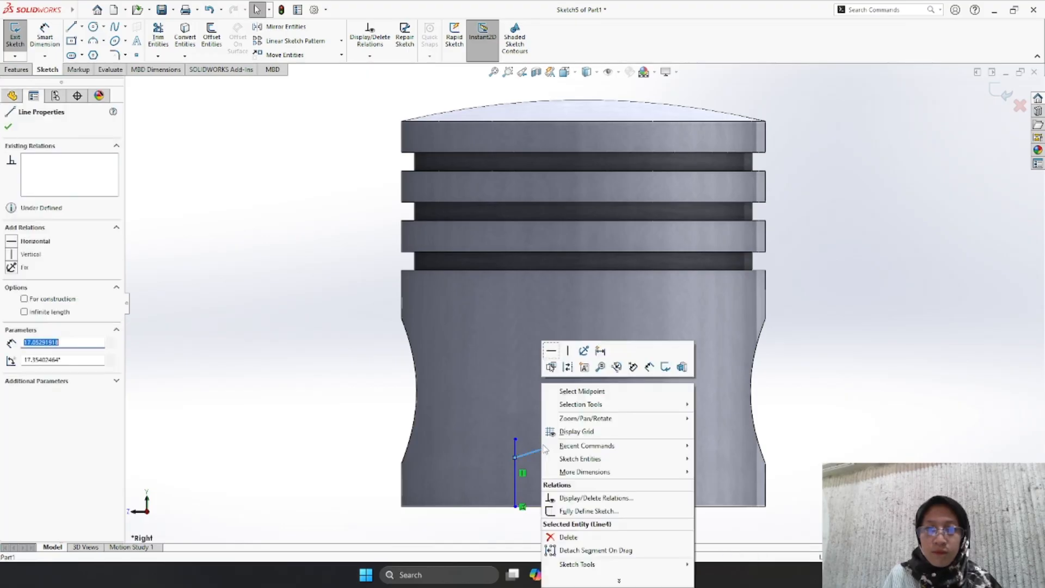
click(573, 532)
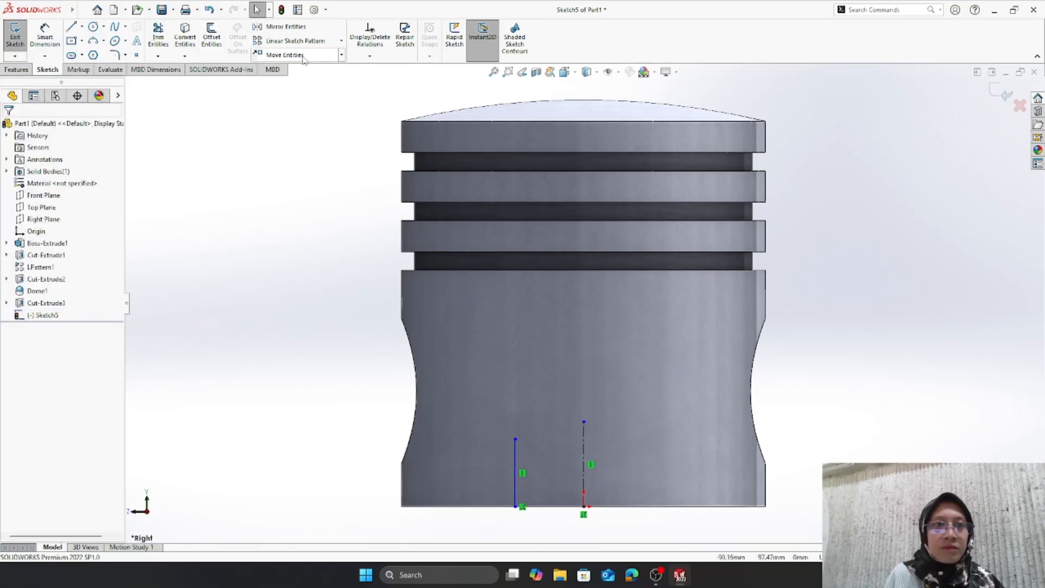
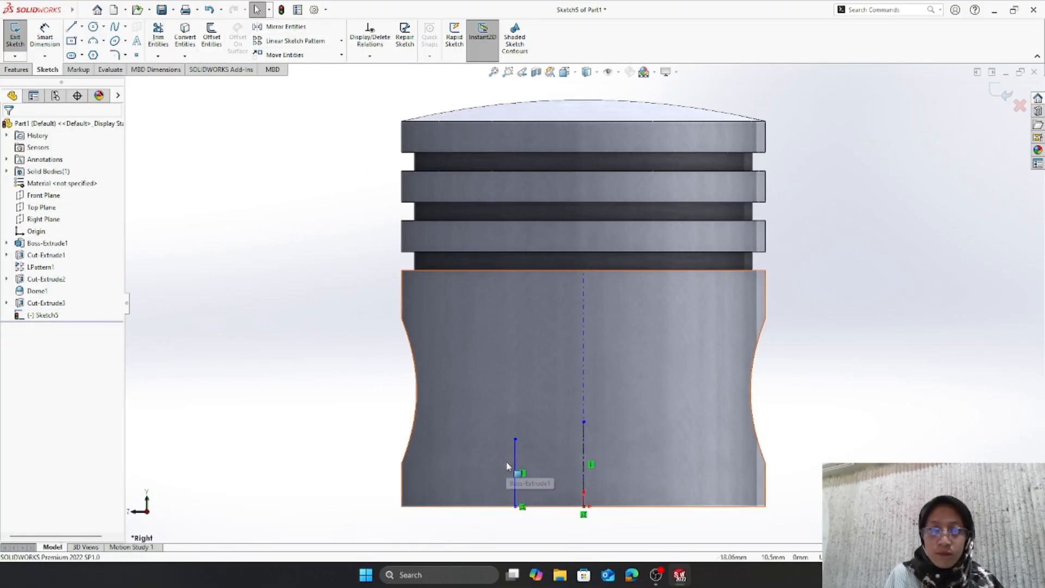
- Mirror the short vertical line about the centerline
drag(604, 419, 502, 461)
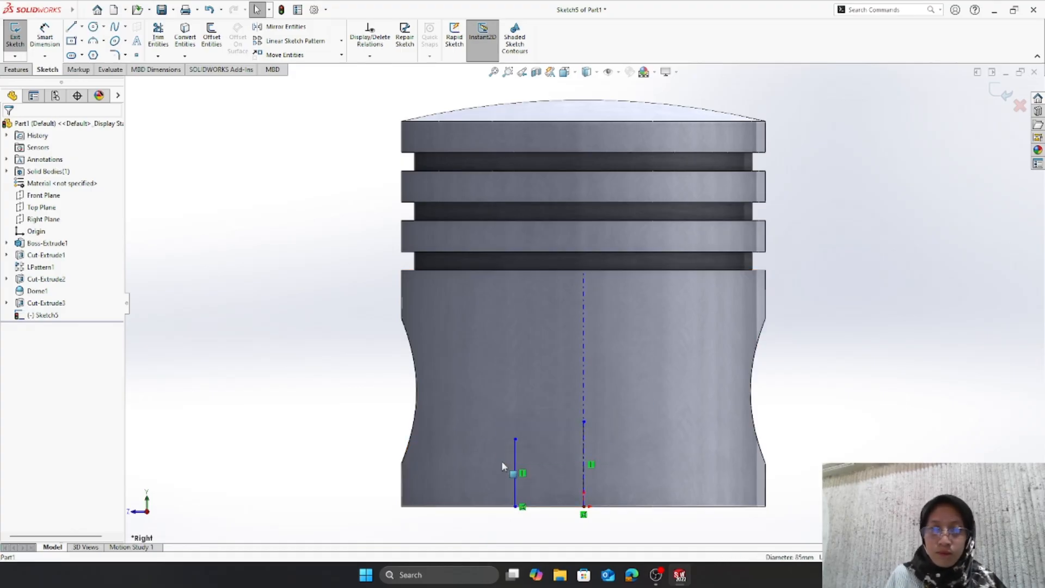
click(271, 25)
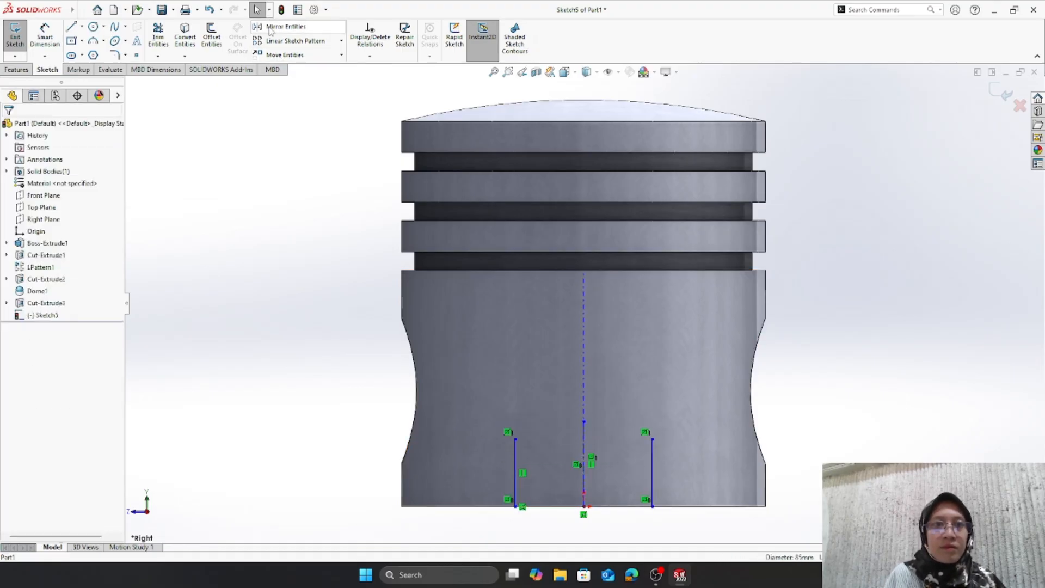
click(103, 41)
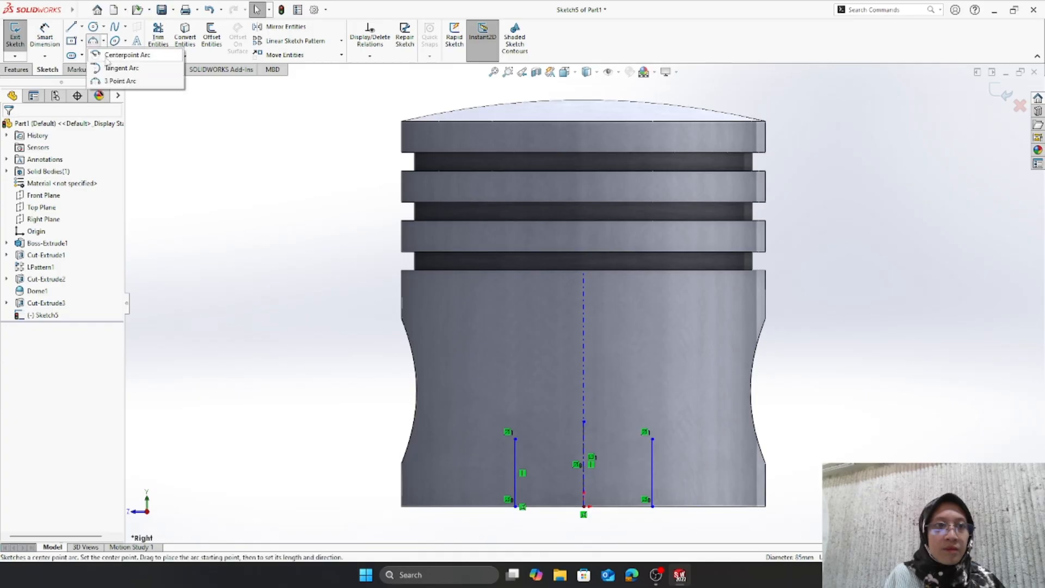
click(117, 80)
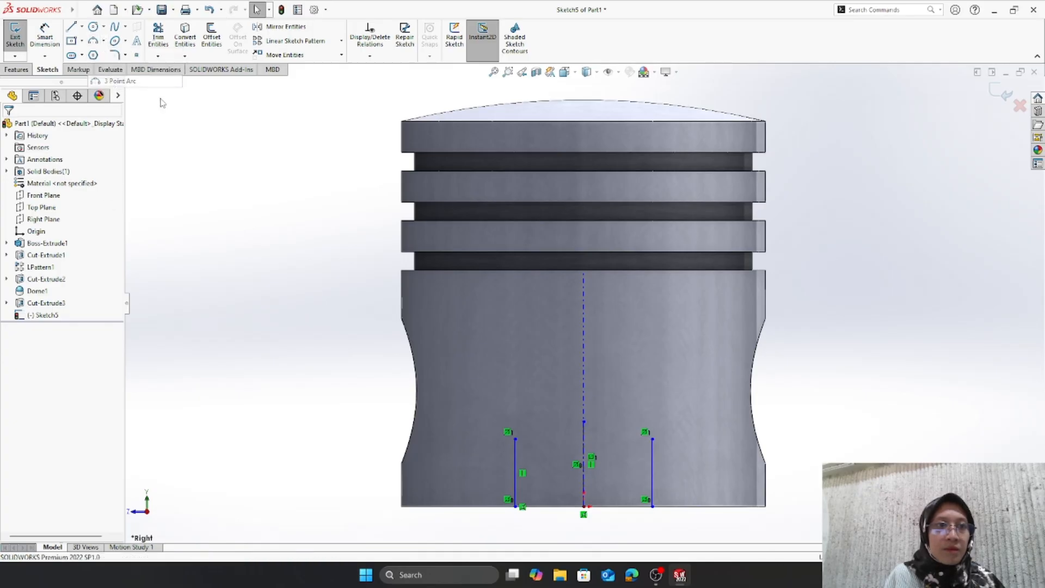
click(516, 439)
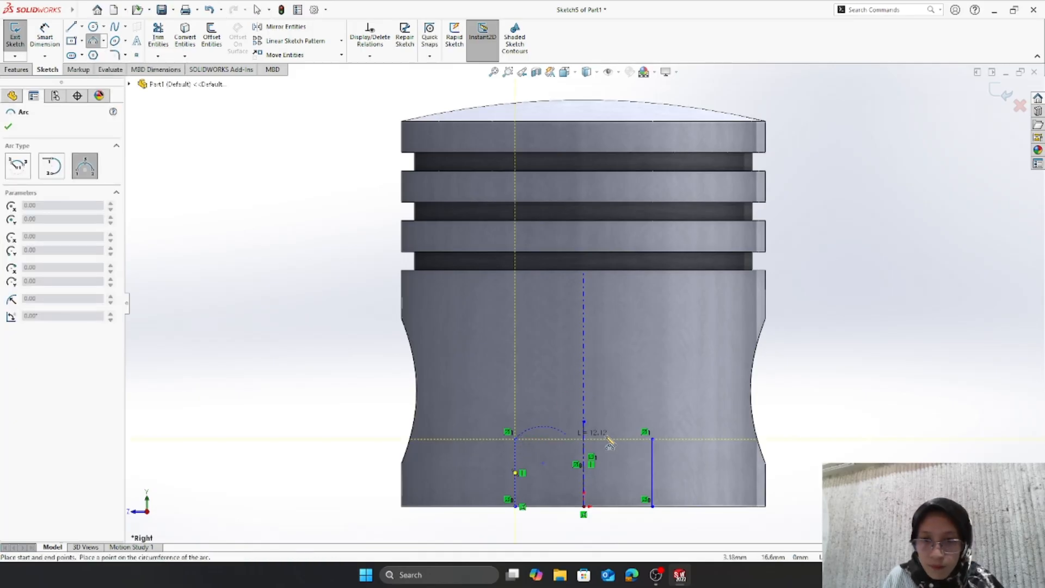
click(653, 439)
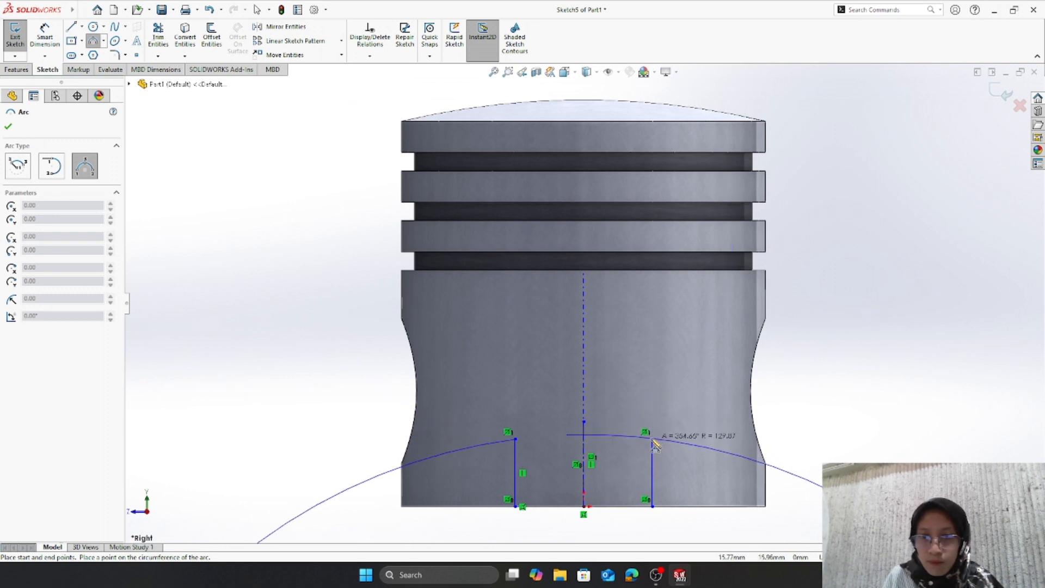
key(Escape)
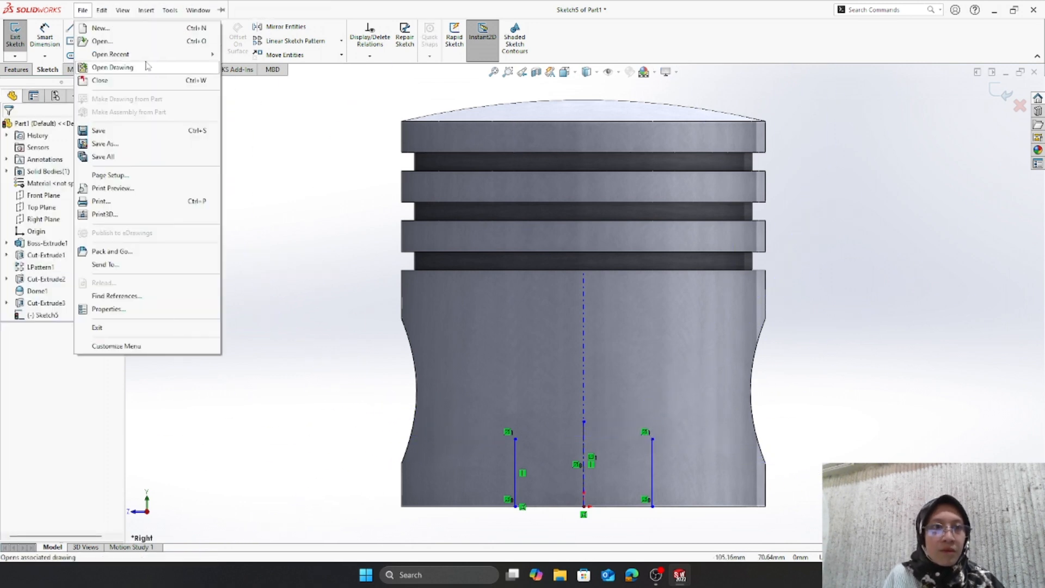
- Draw an upward-bulging three-point arc of about 22.7 mm radius joining the upper ends of the two short vertical lines
click(103, 41)
click(120, 82)
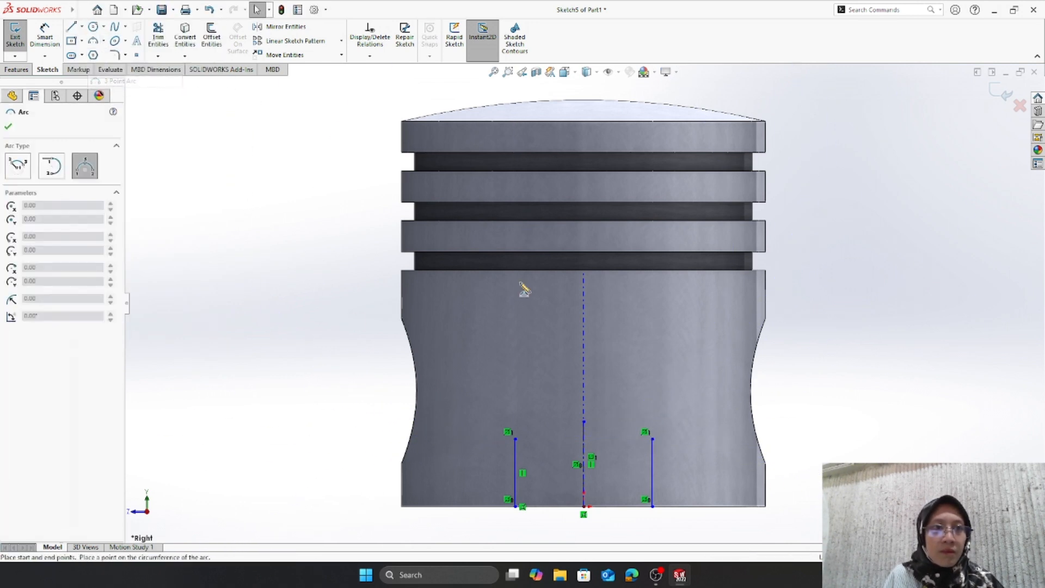
click(516, 440)
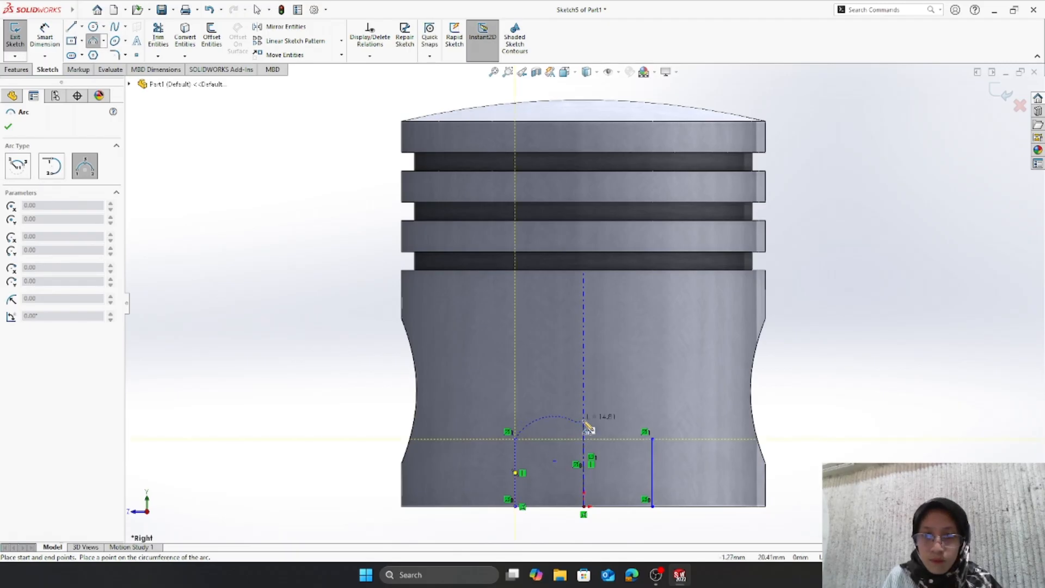
click(653, 441)
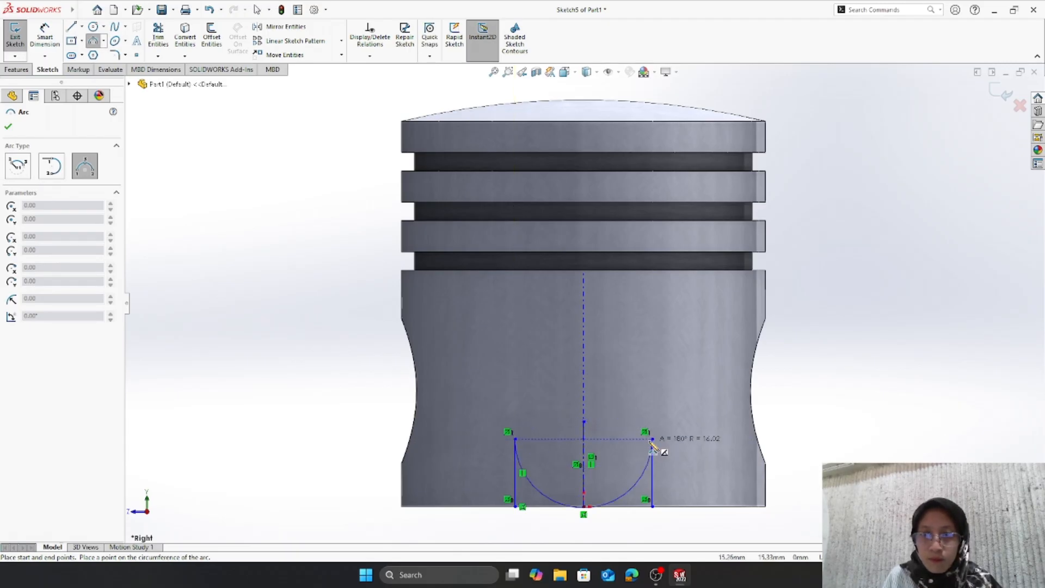
click(654, 443)
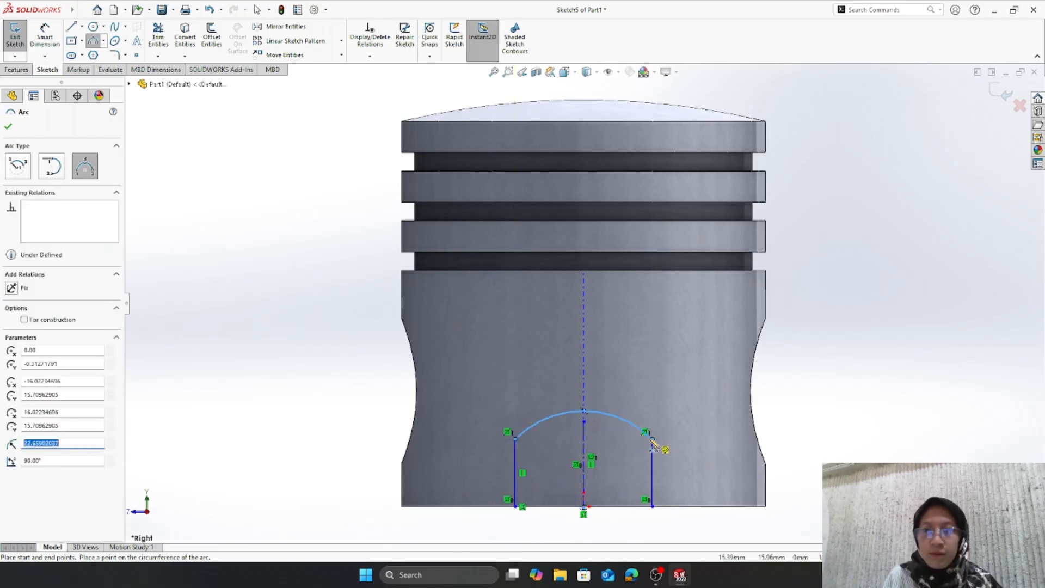
click(9, 127)
- Dimension the short vertical line on the far side of the centerline to a height of 12 mm
click(45, 36)
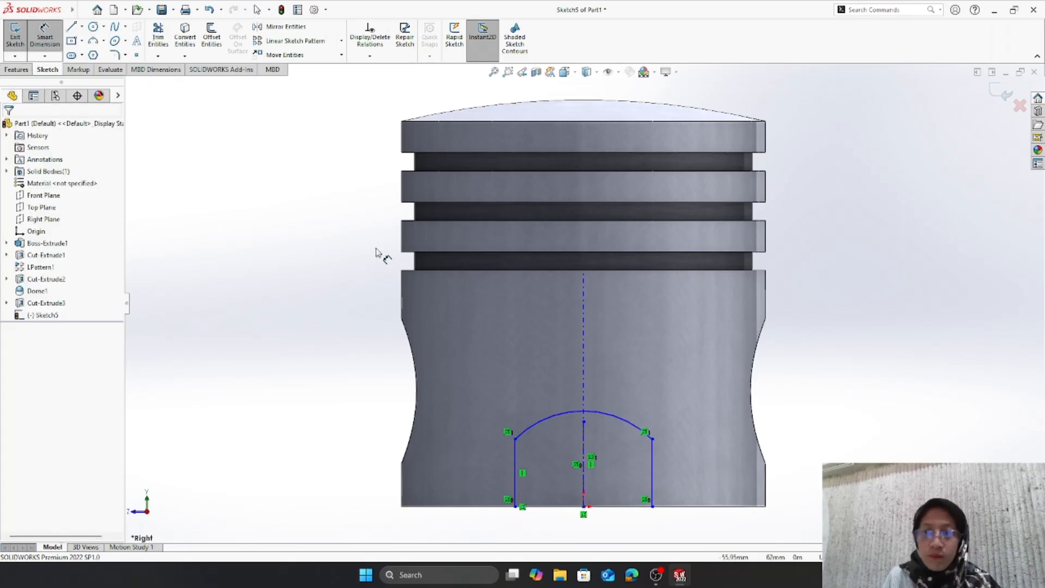
click(653, 461)
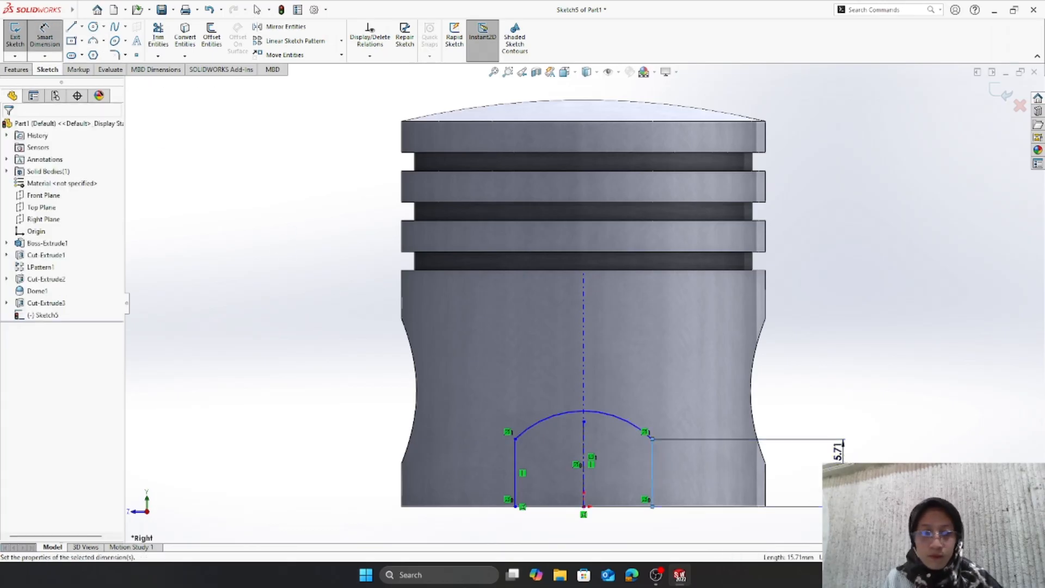
click(842, 452)
click(796, 438)
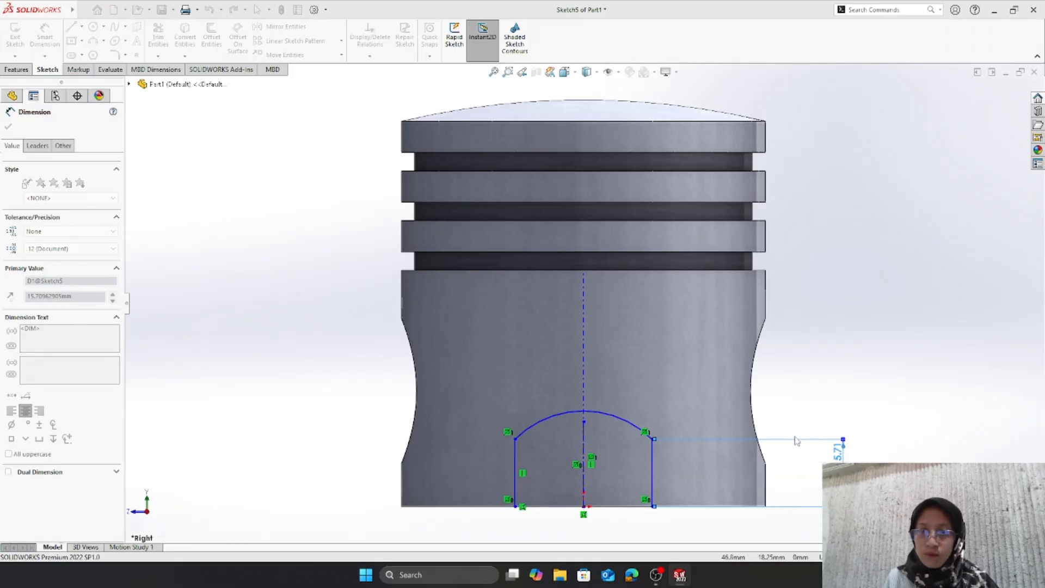
- Dimension the distance between the lower endpoints of the two vertical lines to 50 mm
click(516, 507)
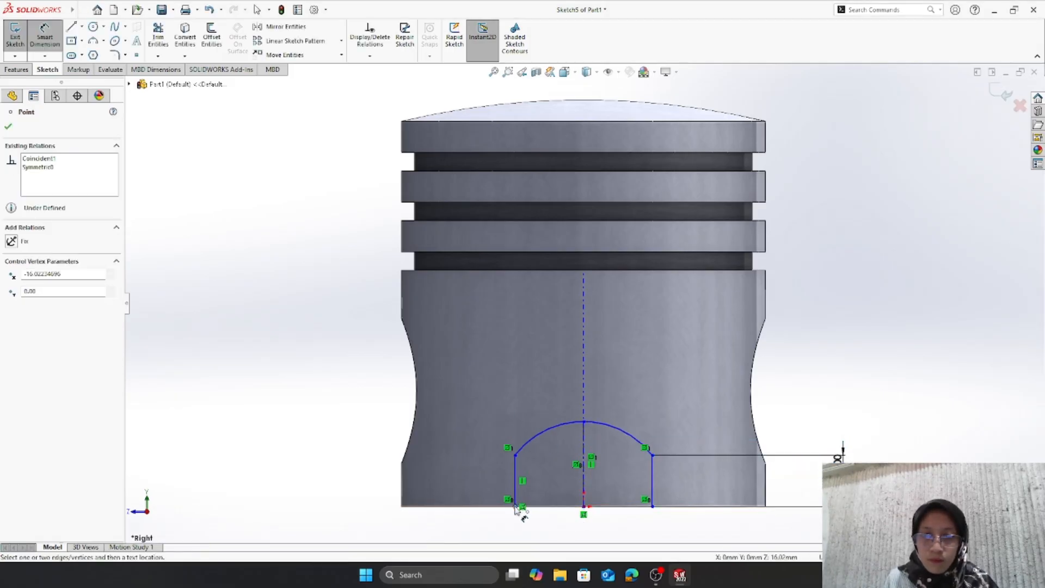
click(653, 507)
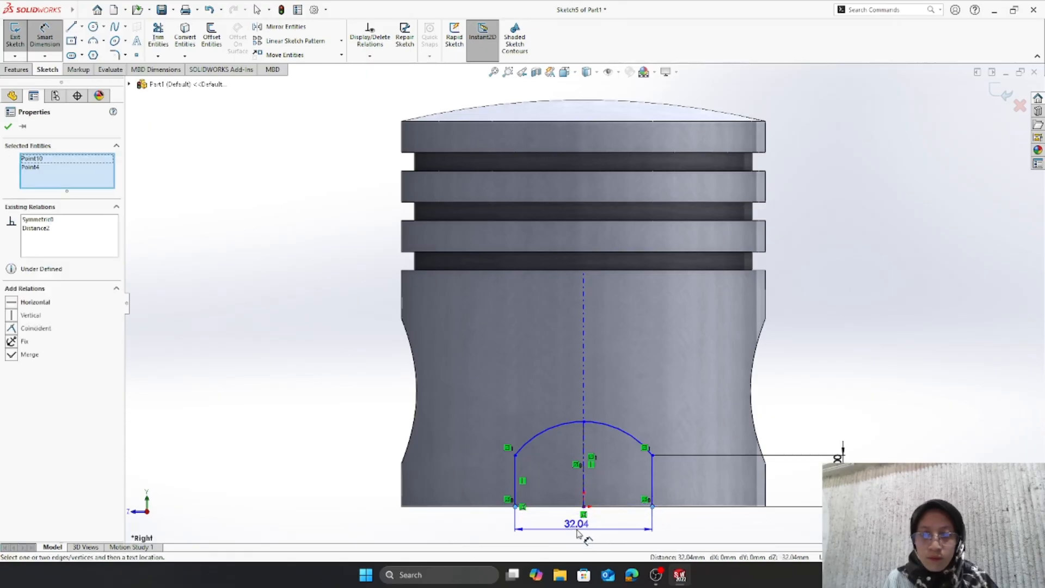
click(578, 535)
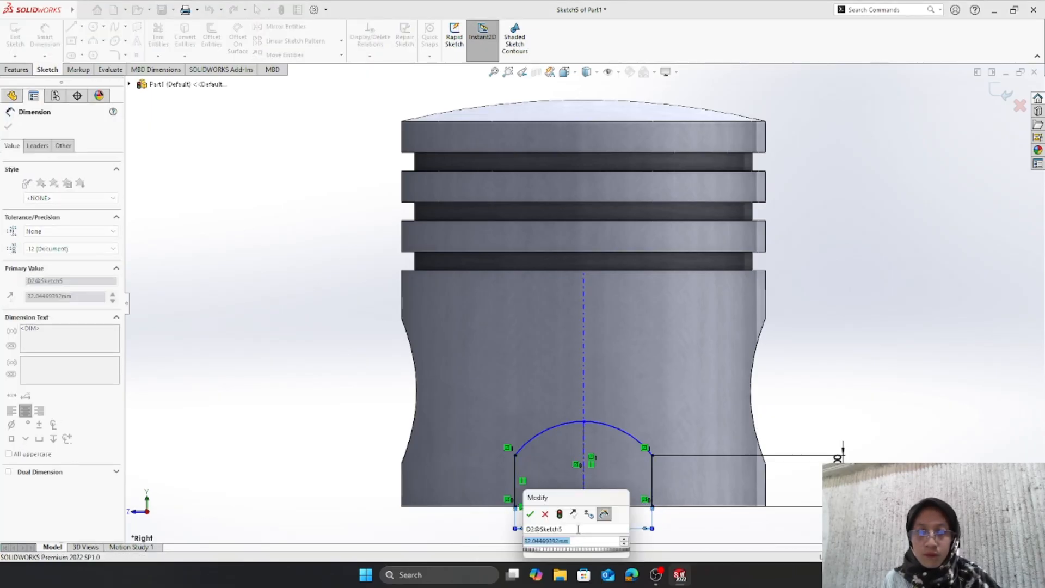
text(33)
key(BackSpace)
key(BackSpace)
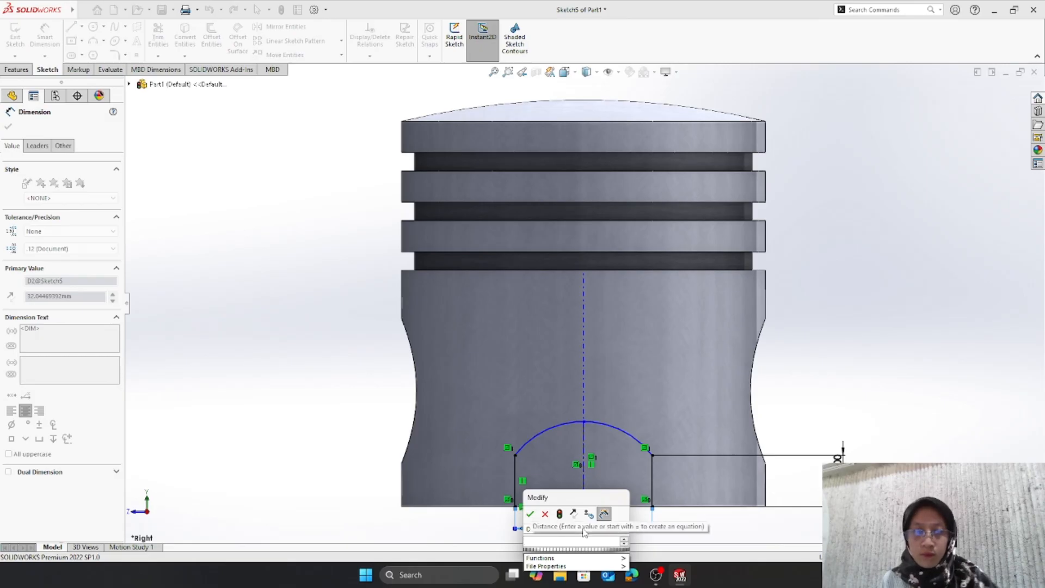
text(50)
click(531, 514)
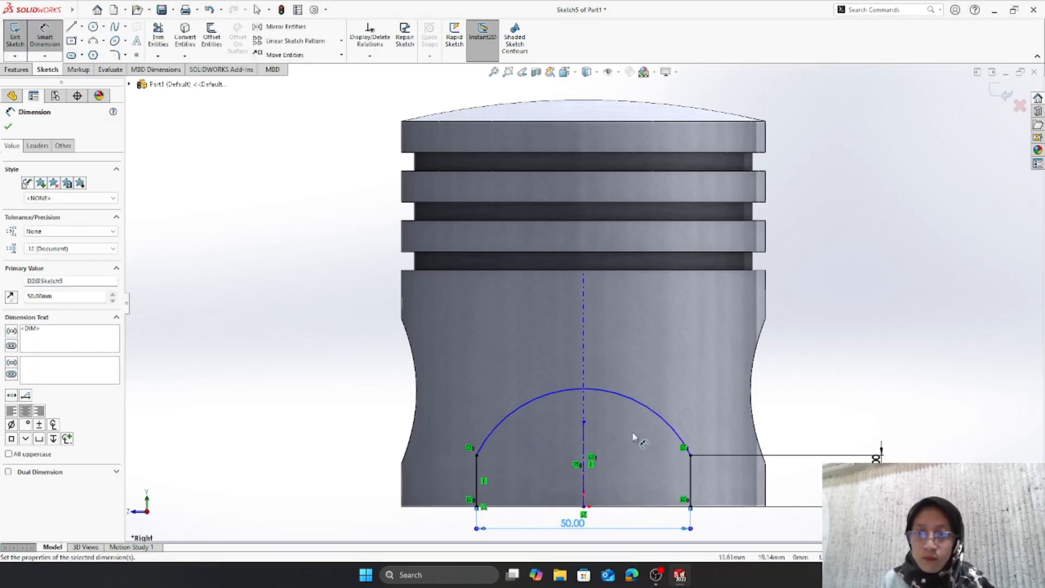
- Dimension the arc over the cutout profile to a radius of 40 mm
click(648, 413)
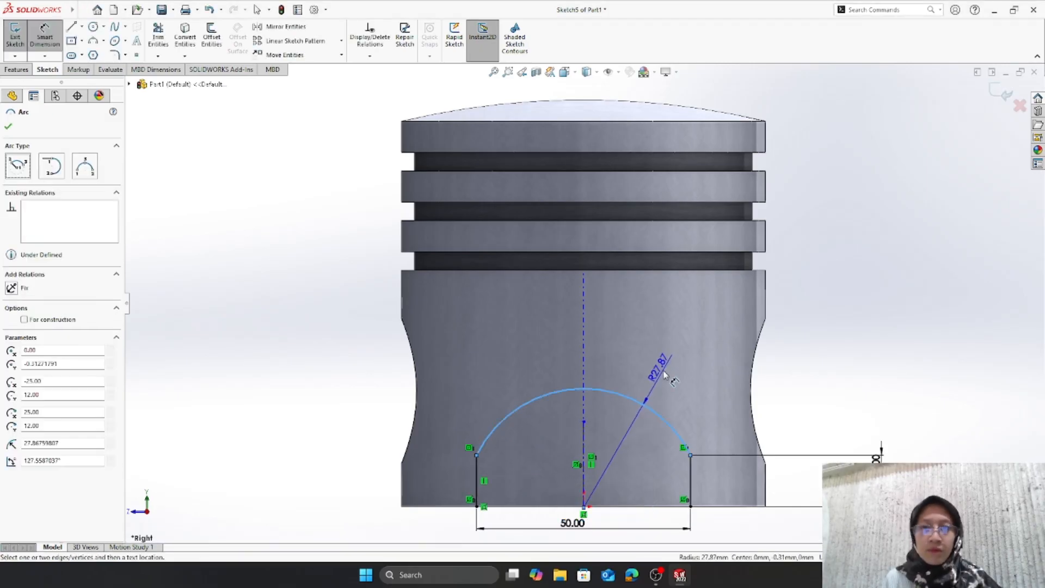
click(664, 374)
text(40)
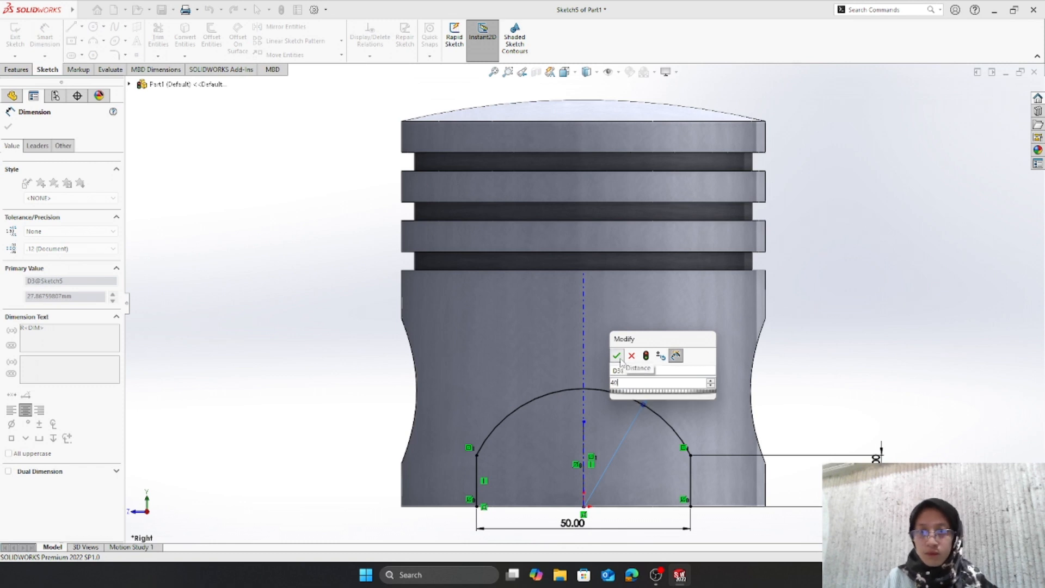
key(Return)
click(33, 100)
- Close the cutout profile with a horizontal line along the piston's bottom edge between the two vertical lines' lower ends
key(l)
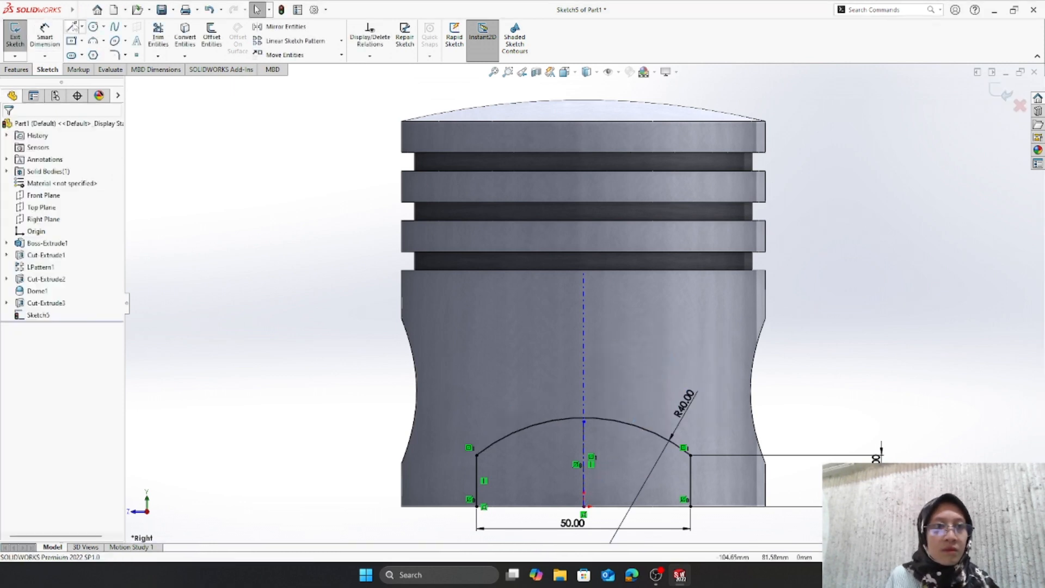
click(477, 506)
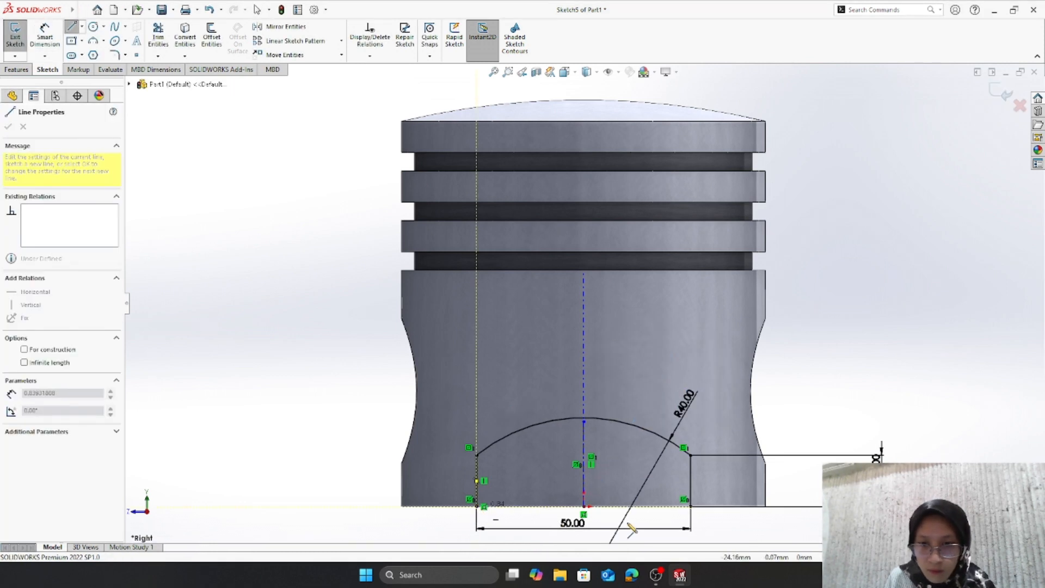
double_click(690, 507)
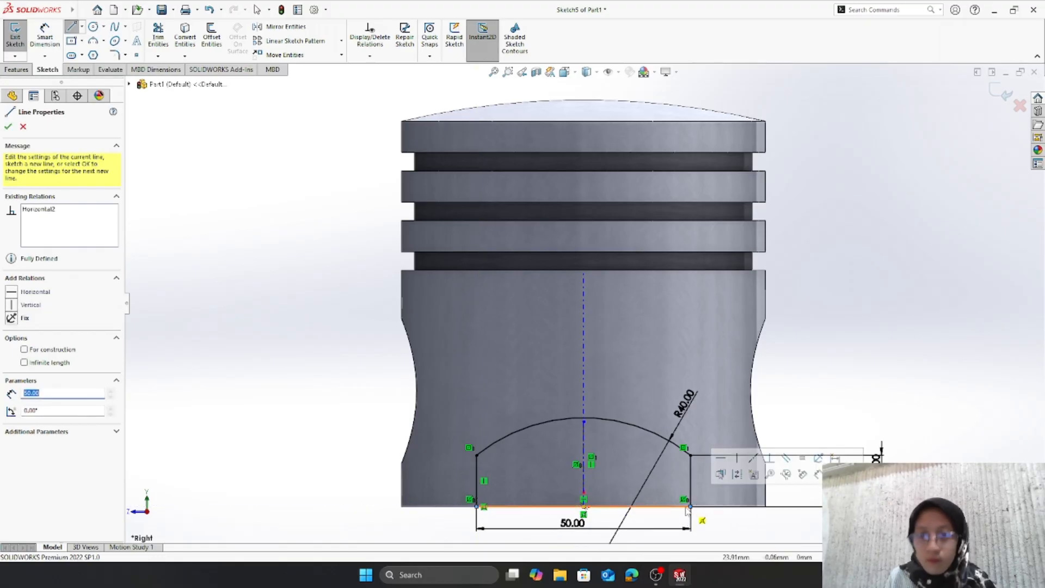
click(8, 127)
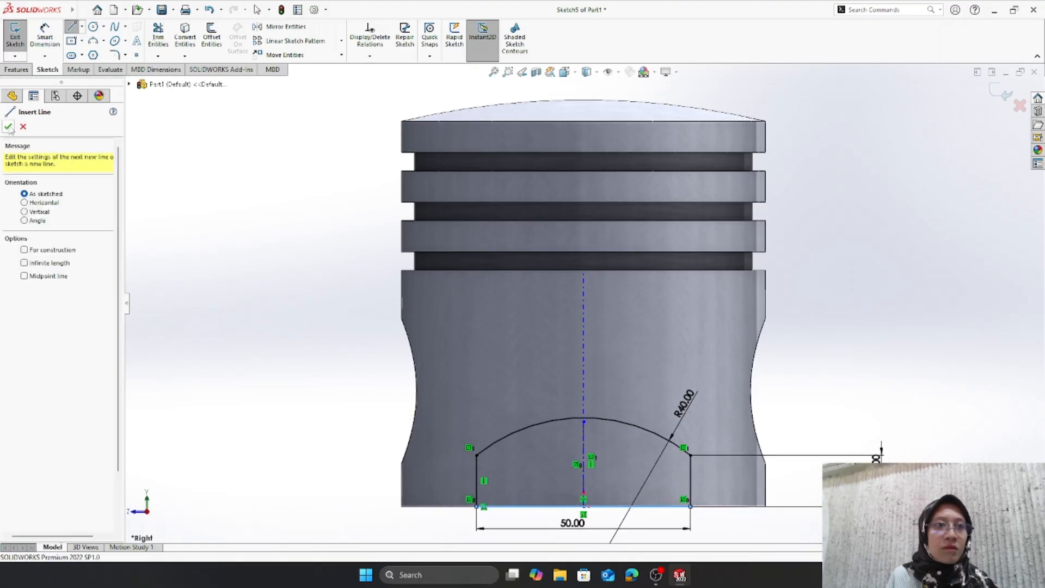
- Cut the arched profile through both sides of the piston skirt with a Through All - Both Extruded Cut
click(17, 69)
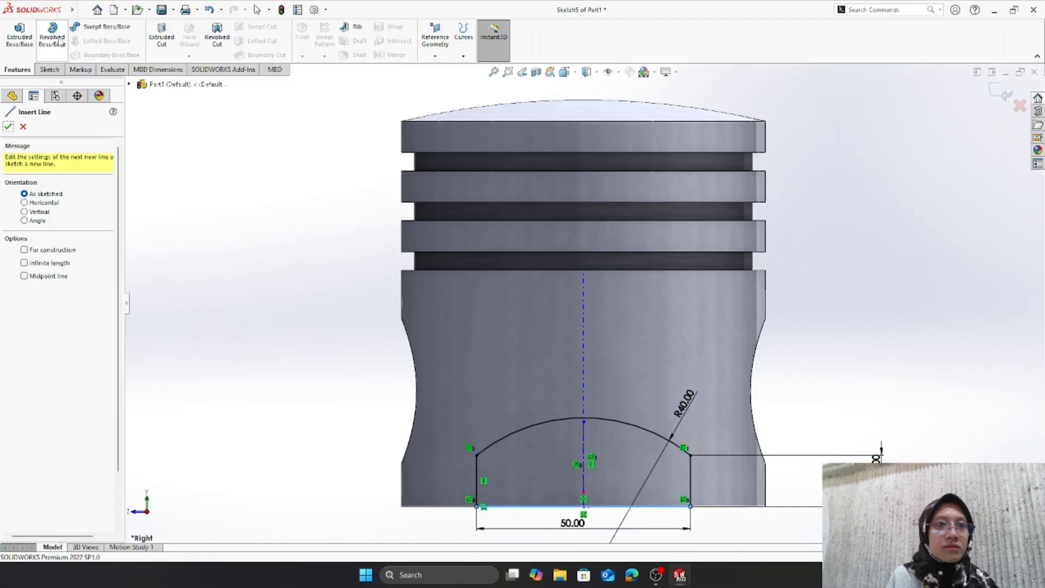
click(162, 36)
click(86, 200)
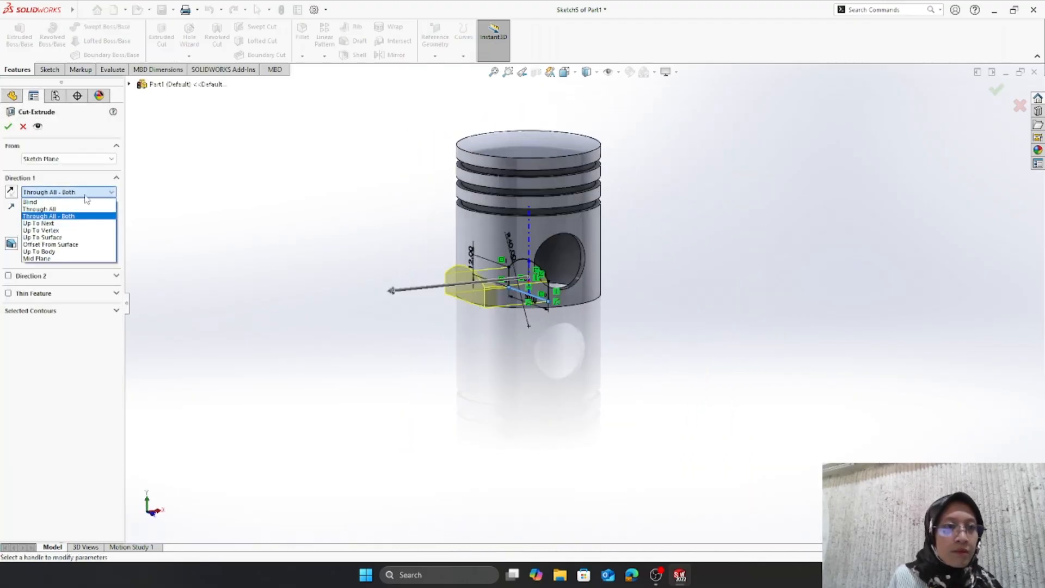
mouse_move(297, 217)
middle_down()
mouse_move(247, 223)
mouse_move(297, 221)
middle_up()
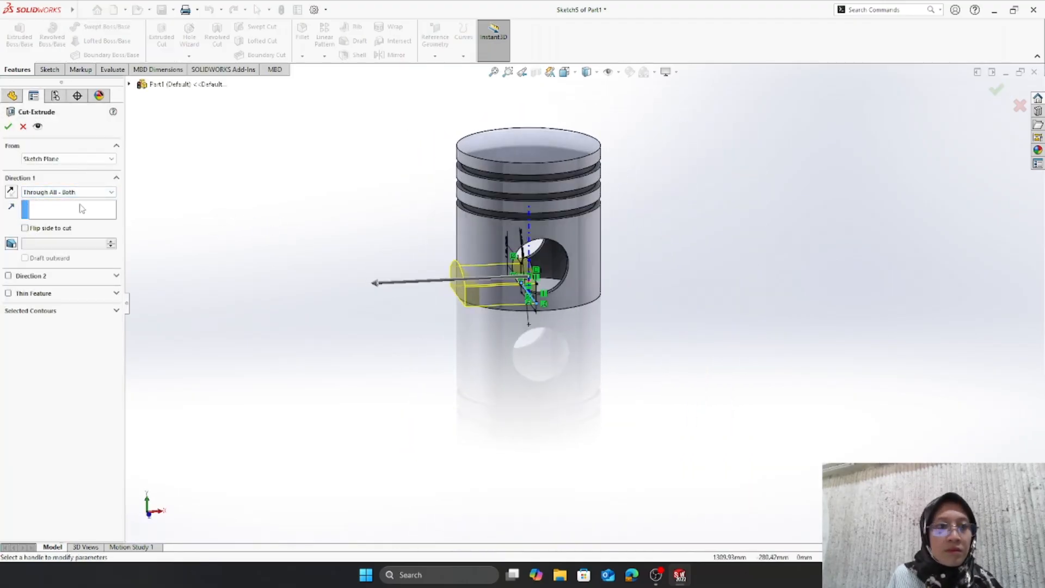
click(76, 193)
click(74, 216)
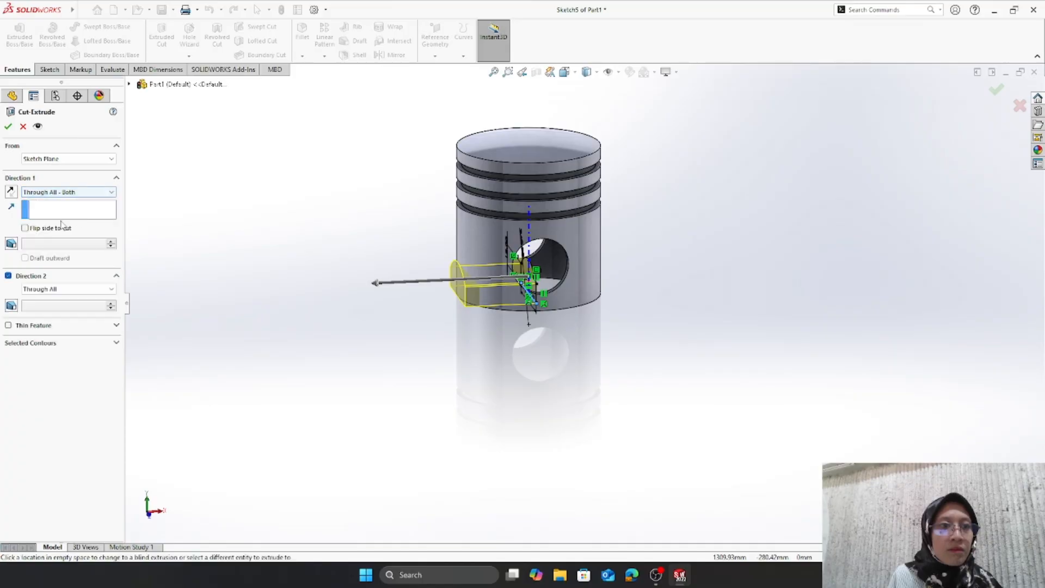
click(8, 127)
middle_drag(280, 186, 304, 245)
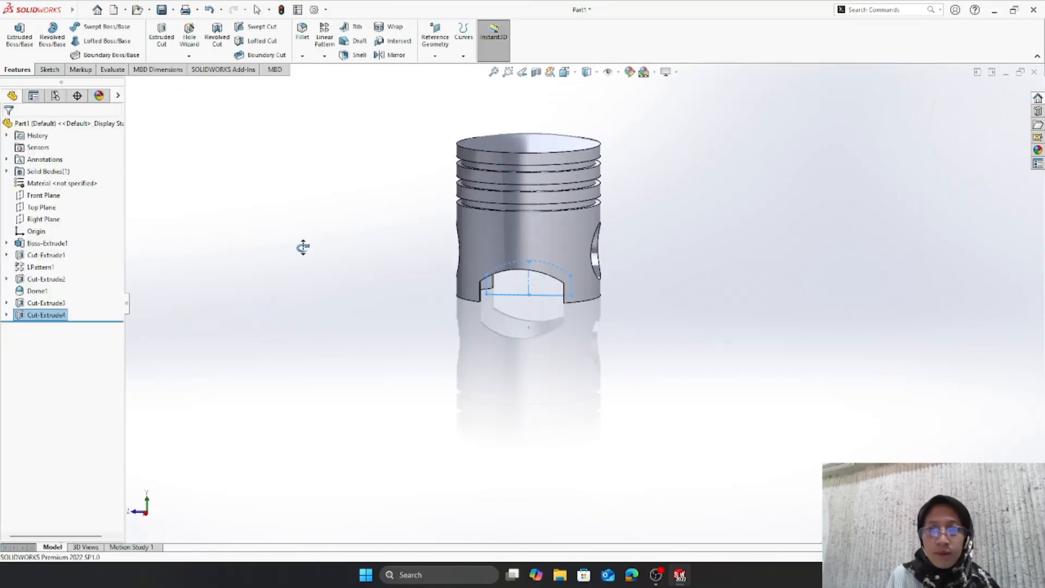
scroll(307, 233, down, 4)
scroll(306, 233, down, 1)
middle_drag(619, 297, 405, 272)
scroll(568, 278, down, 1)
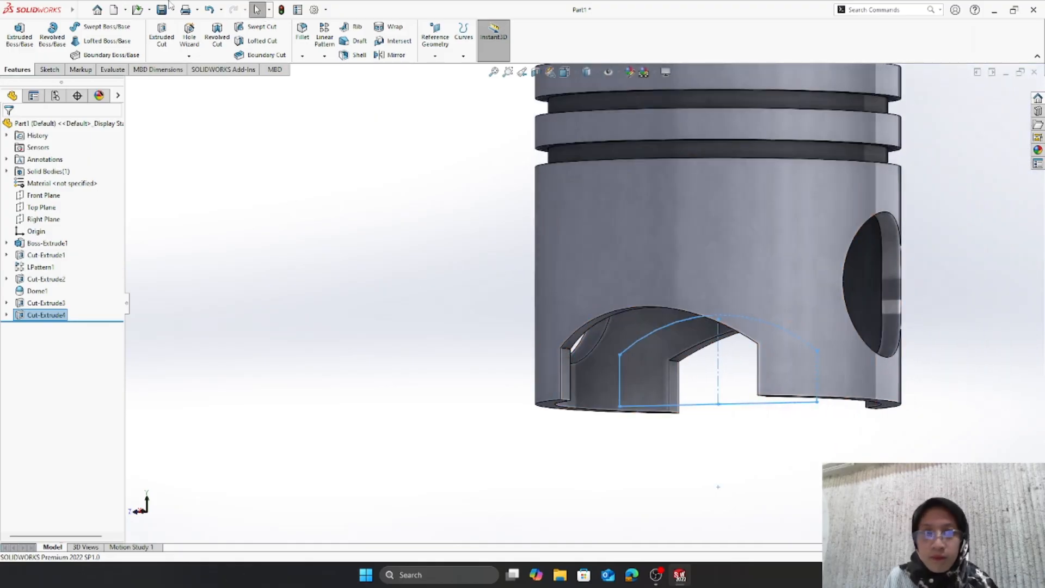
click(566, 351)
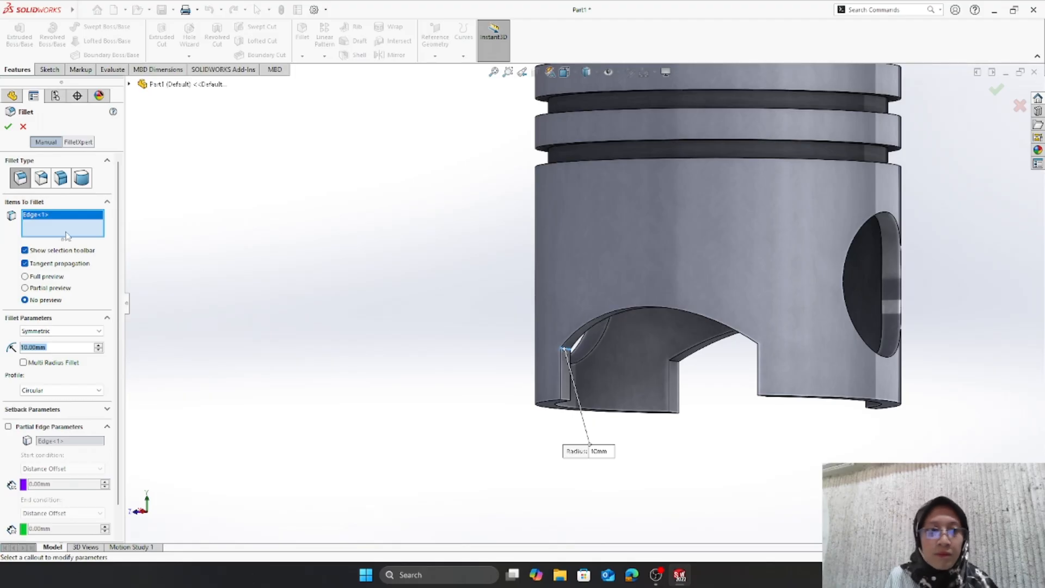
key(Escape)
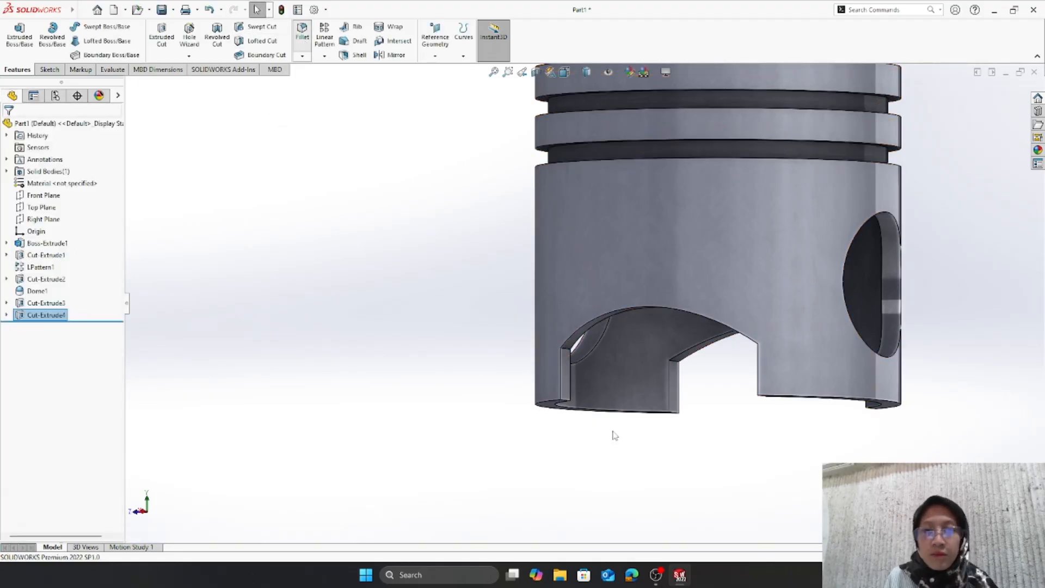
click(567, 351)
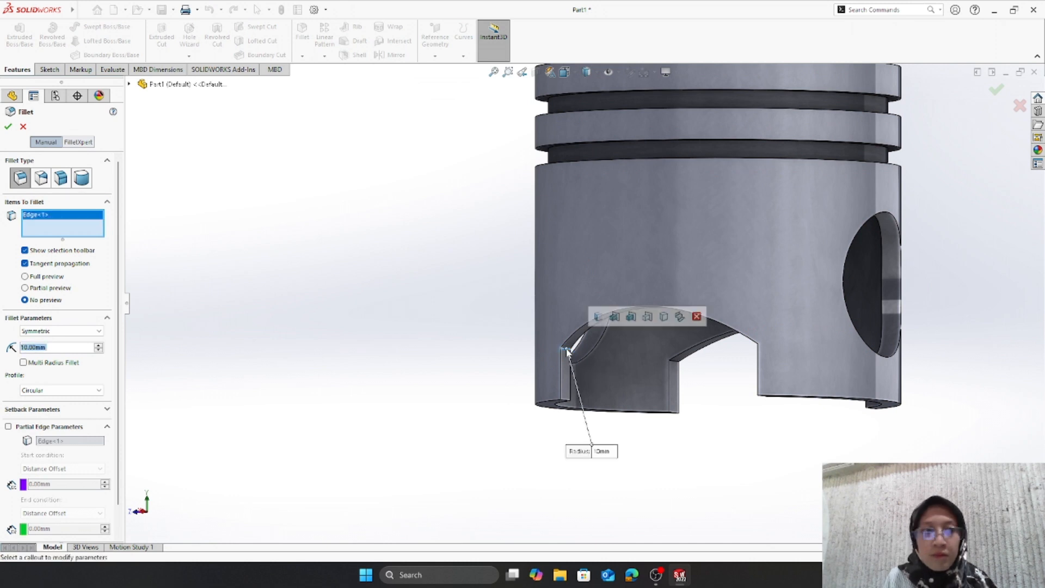
click(41, 177)
click(61, 177)
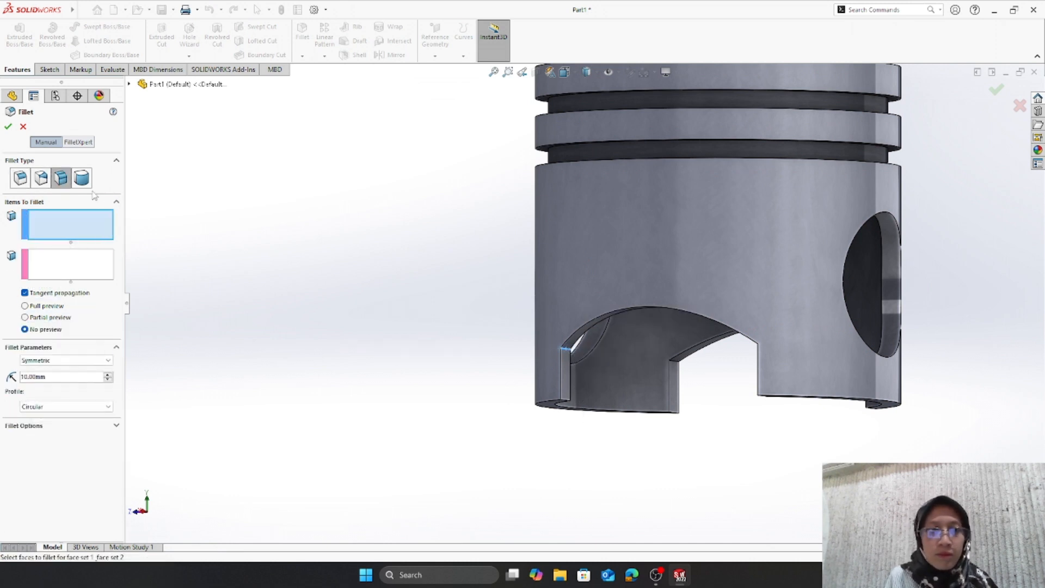
click(82, 178)
click(40, 178)
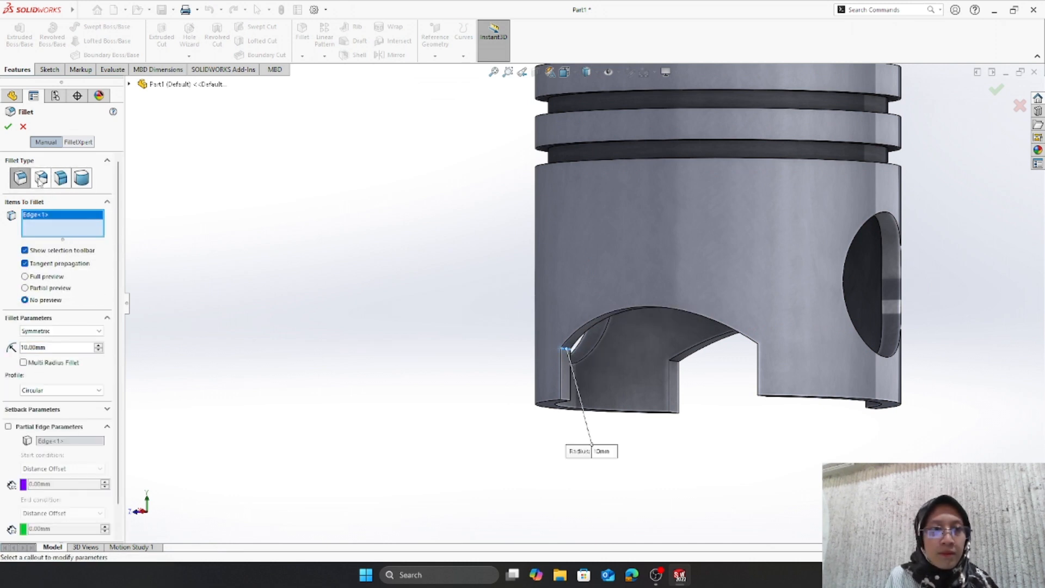
scroll(122, 271, down, 1)
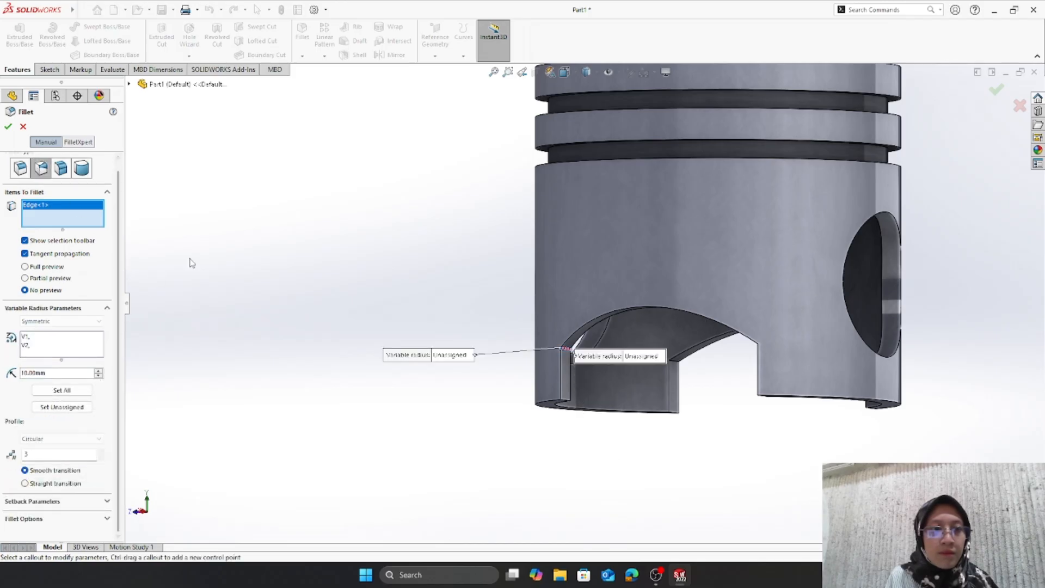
key(Escape)
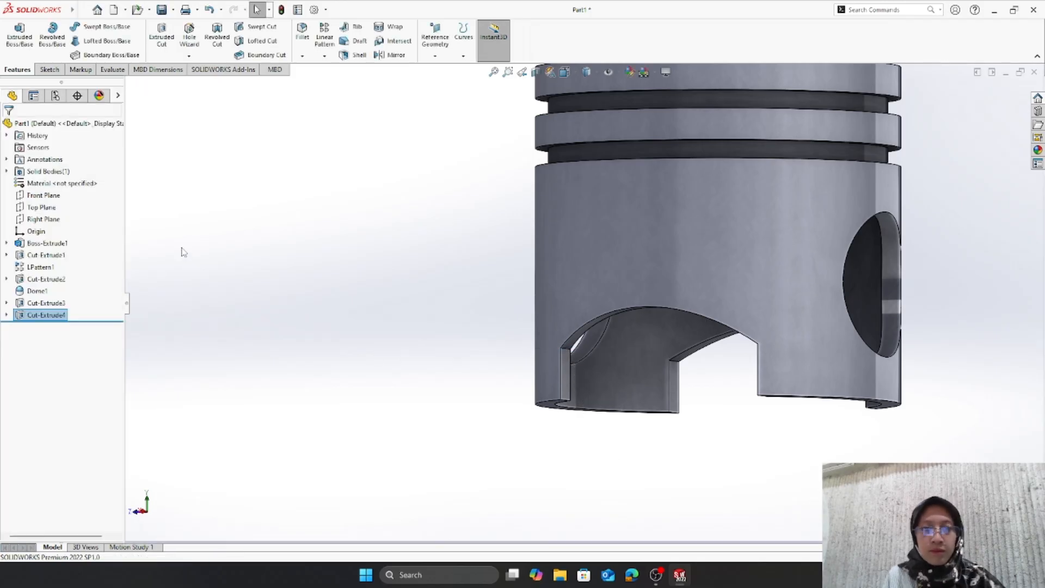
- Fillet the four upper corner edges of the skirt cutouts with a constant symmetric 10 mm radius, using full preview
click(567, 350)
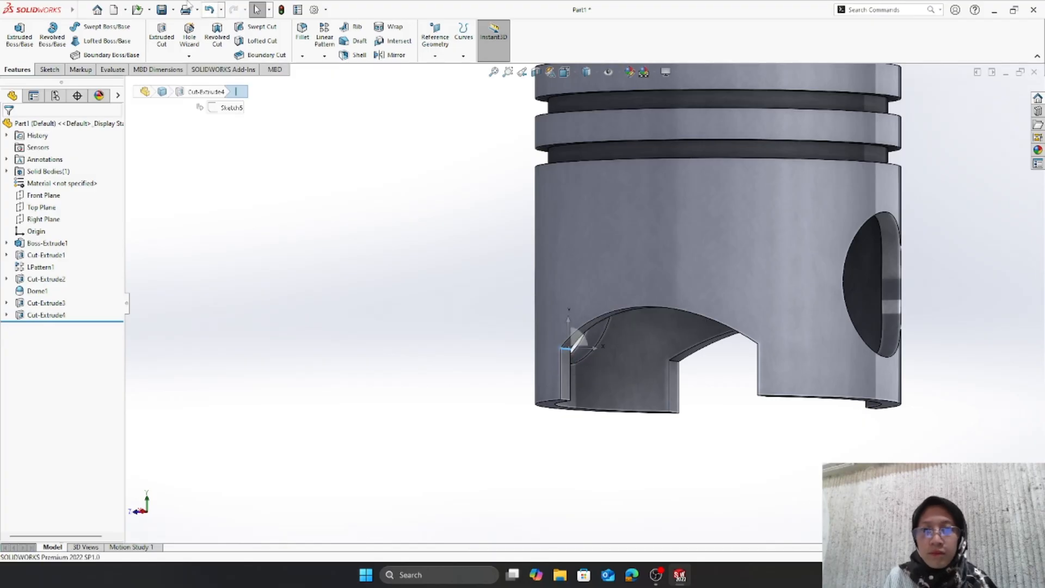
click(296, 31)
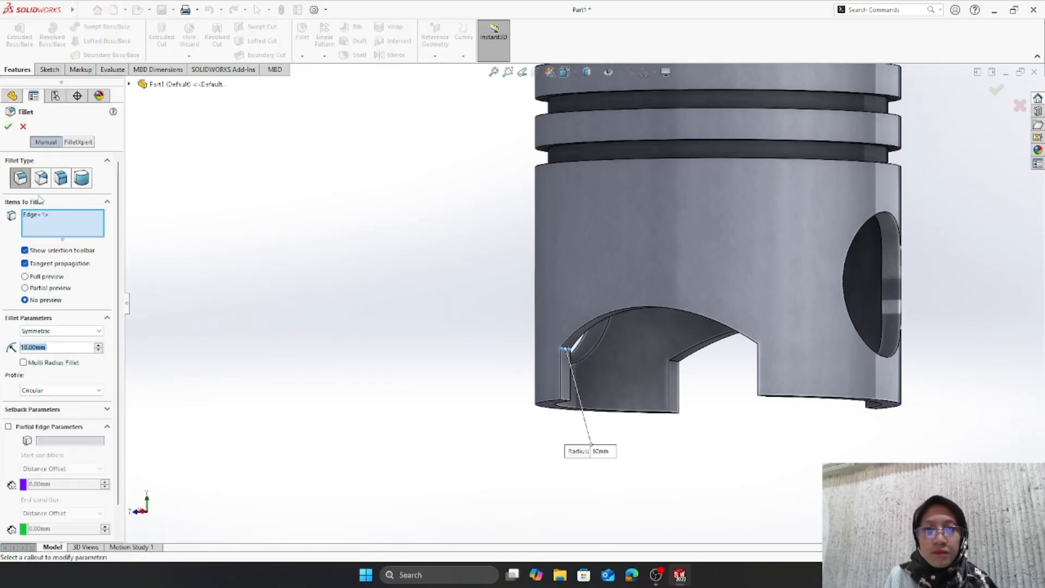
click(61, 178)
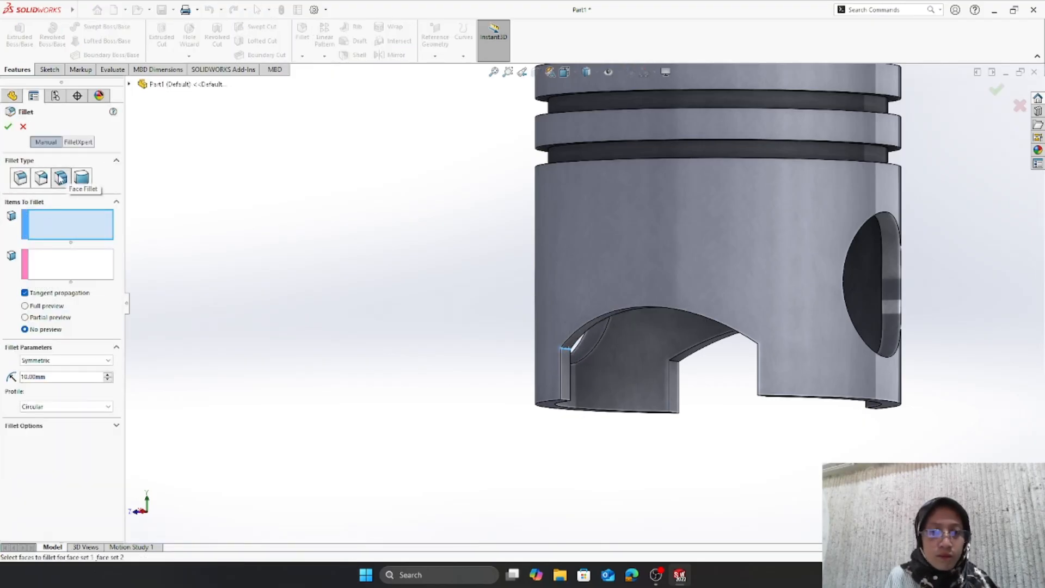
click(20, 178)
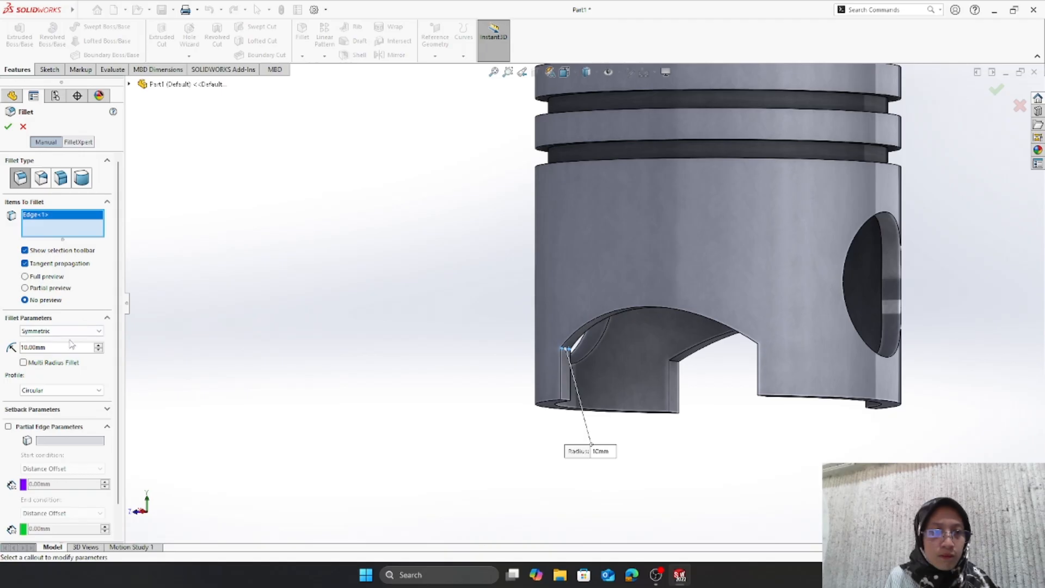
click(28, 277)
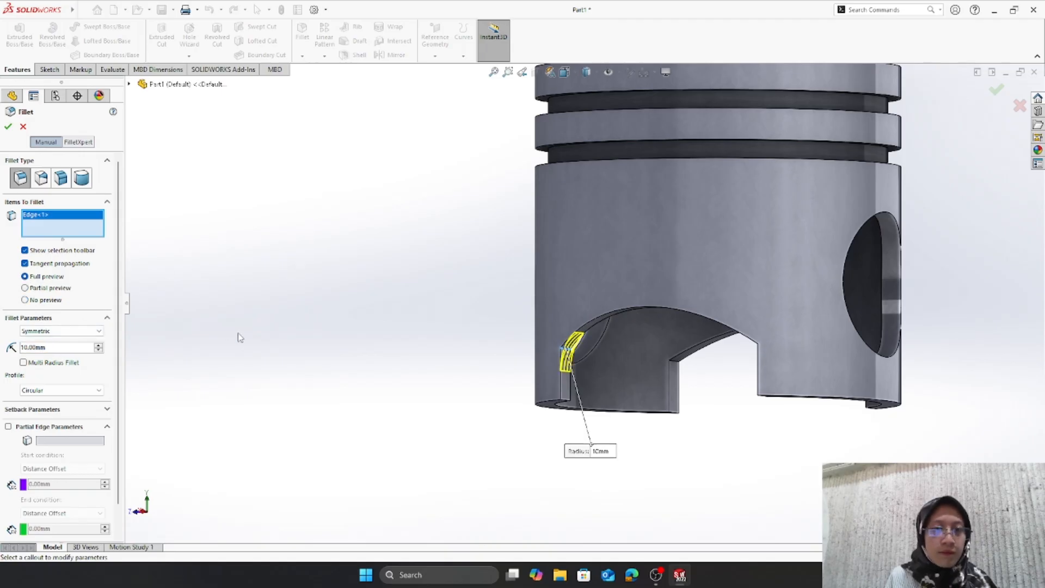
click(675, 362)
middle_drag(725, 421, 966, 363)
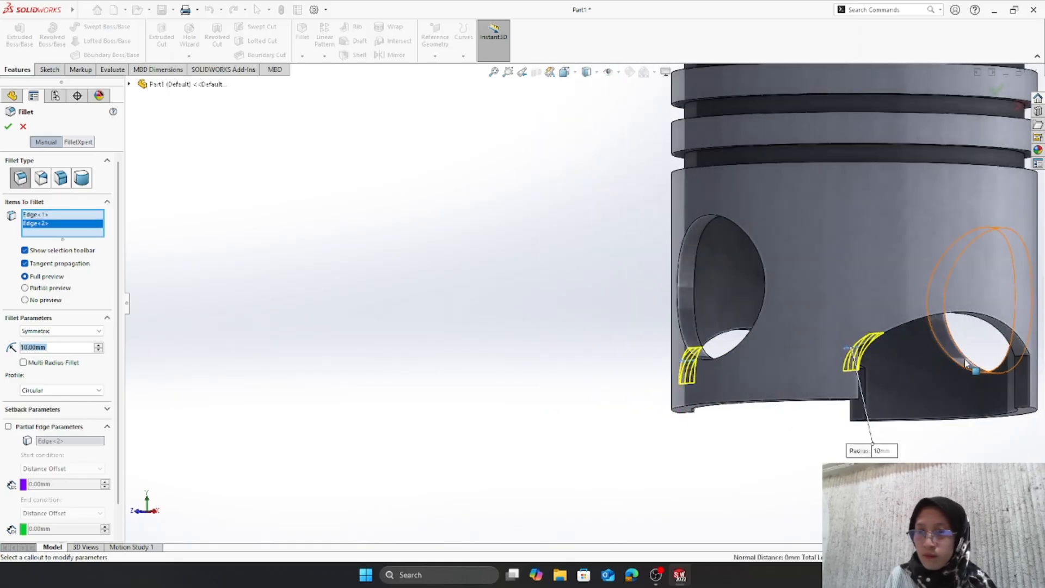
click(1025, 361)
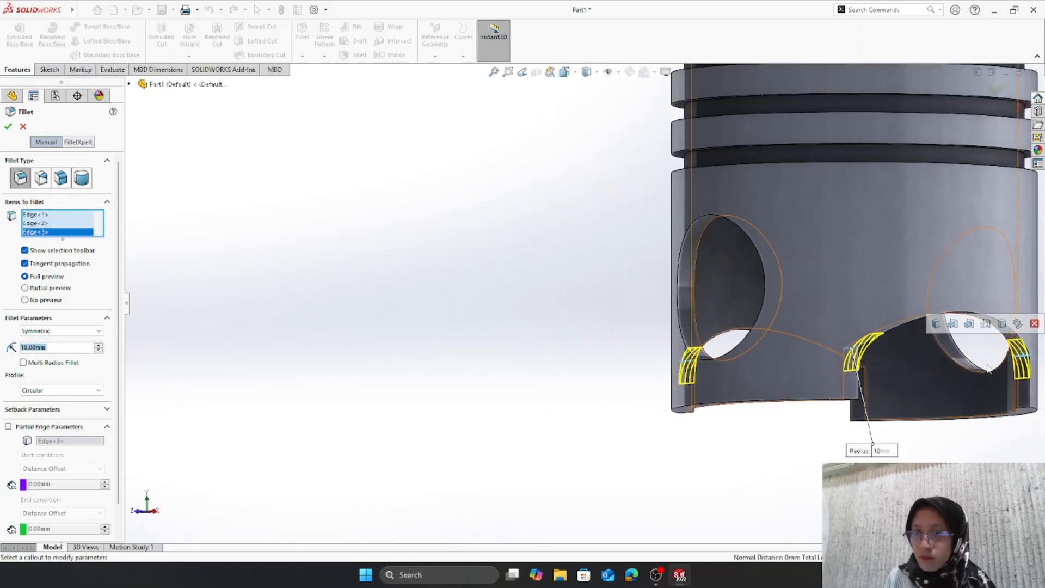
middle_drag(1026, 360, 894, 381)
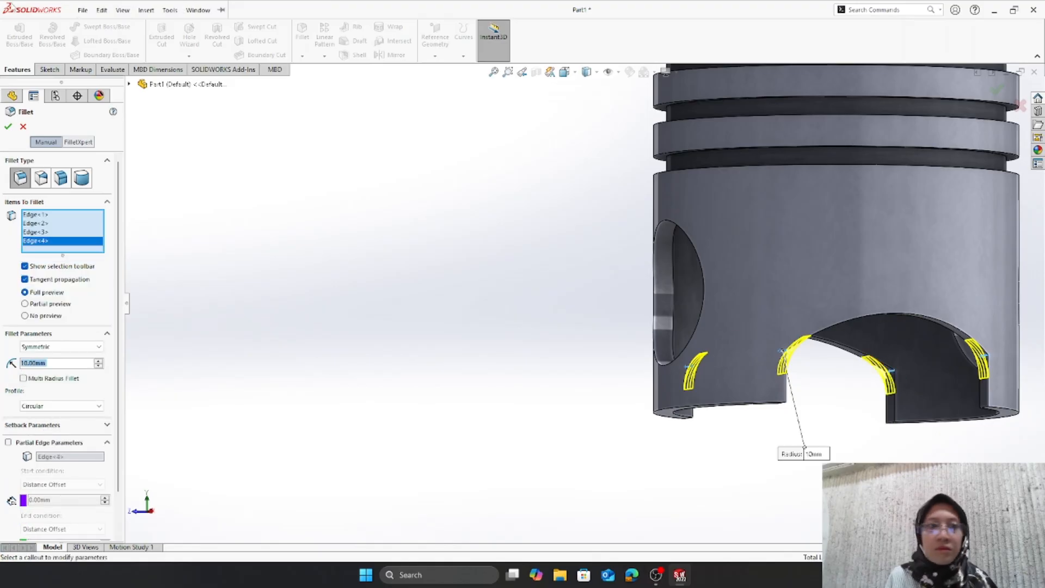
click(8, 126)
- Start a sketch on the Front Plane and convert the pin hole's circular edge into it
scroll(506, 229, up, 4)
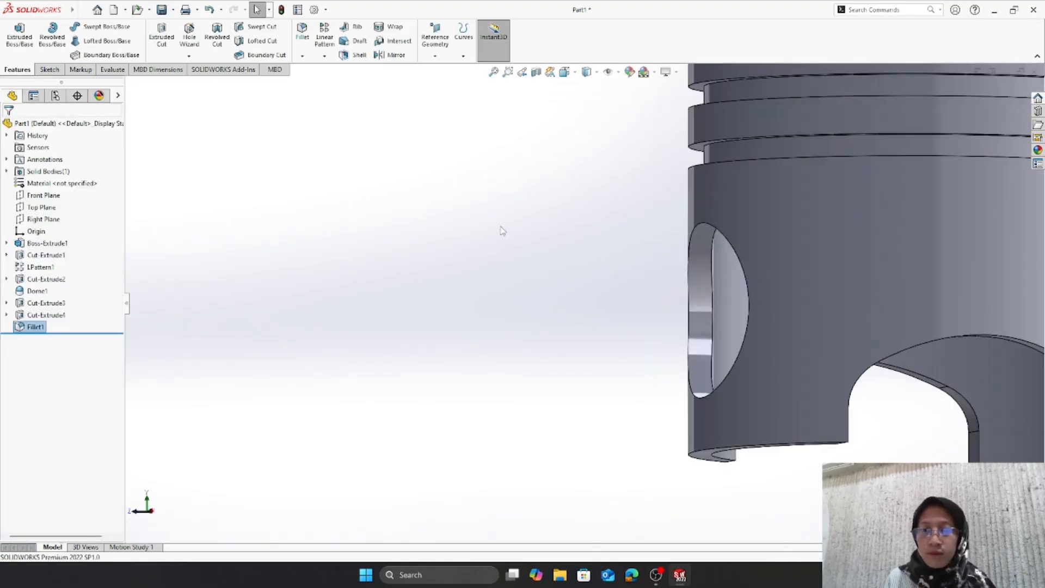
click(44, 195)
click(60, 181)
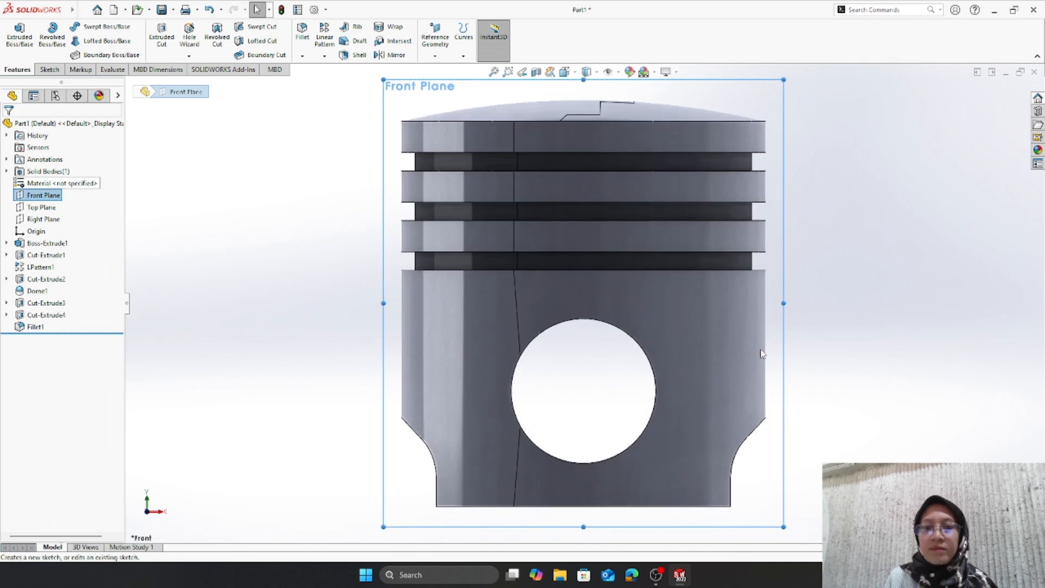
click(642, 350)
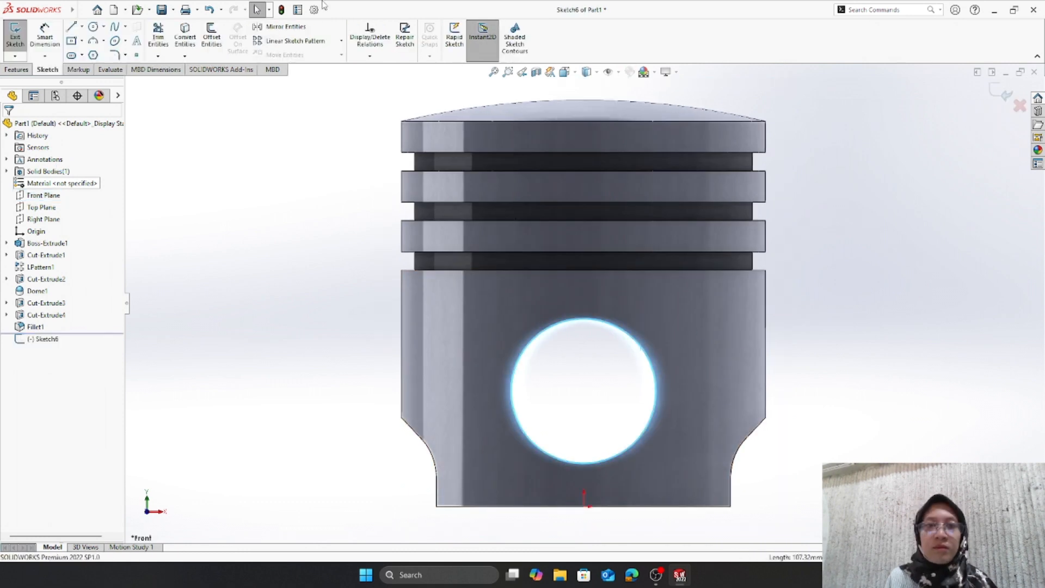
- Sketch a circle about 47.5 mm in diameter around the pin hole, concentric with it
click(93, 26)
click(583, 392)
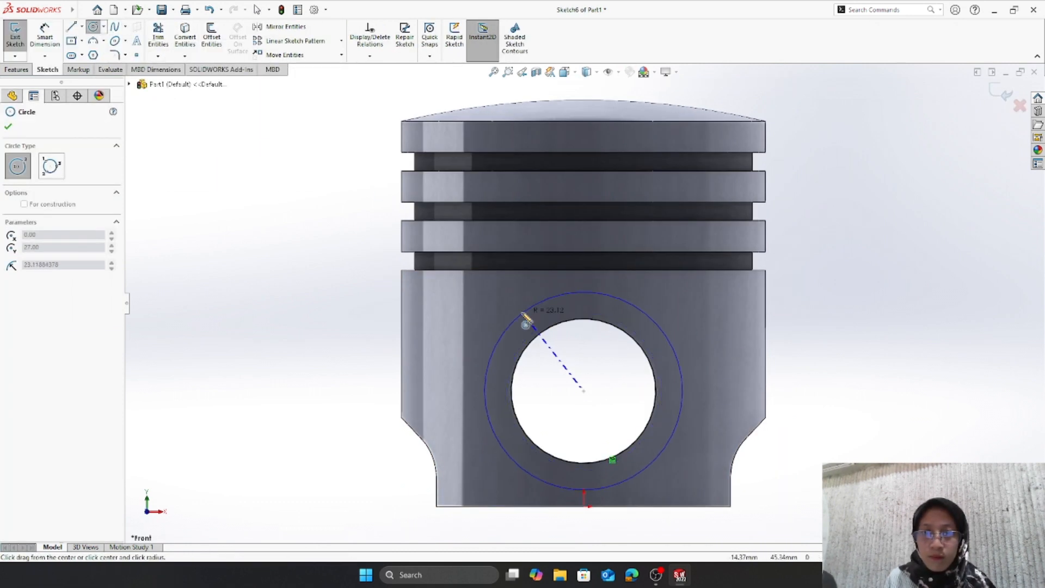
click(526, 312)
click(521, 310)
key(Escape)
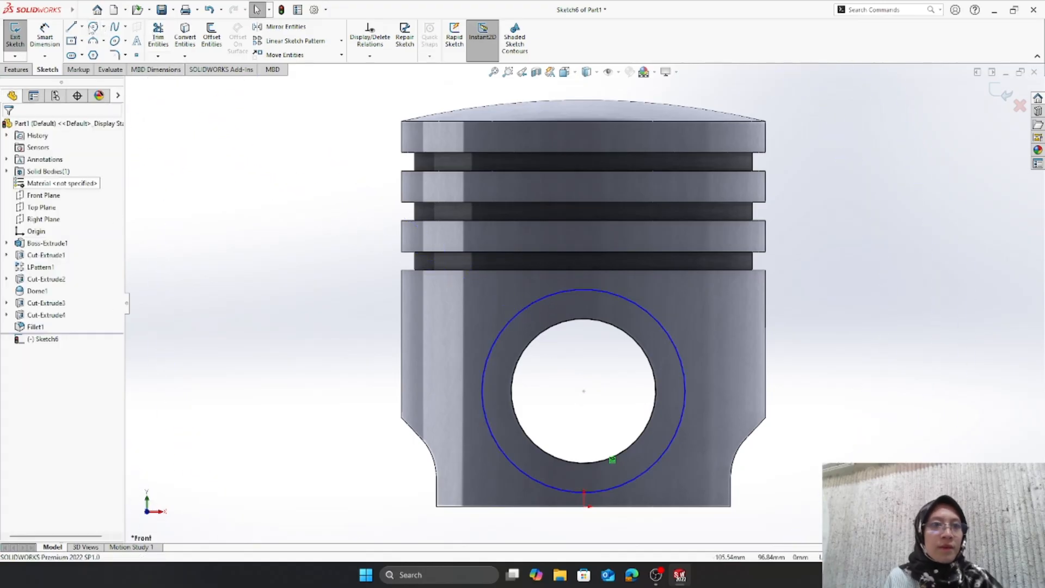
- Dimension the outer circle around the pin hole to a diameter of 45 mm
click(49, 43)
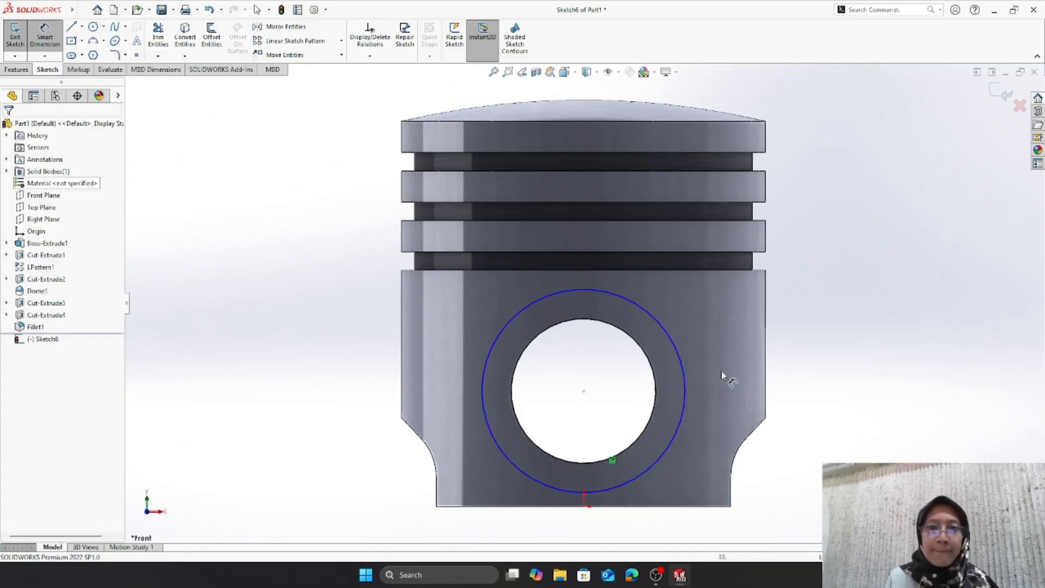
click(681, 360)
text(45)
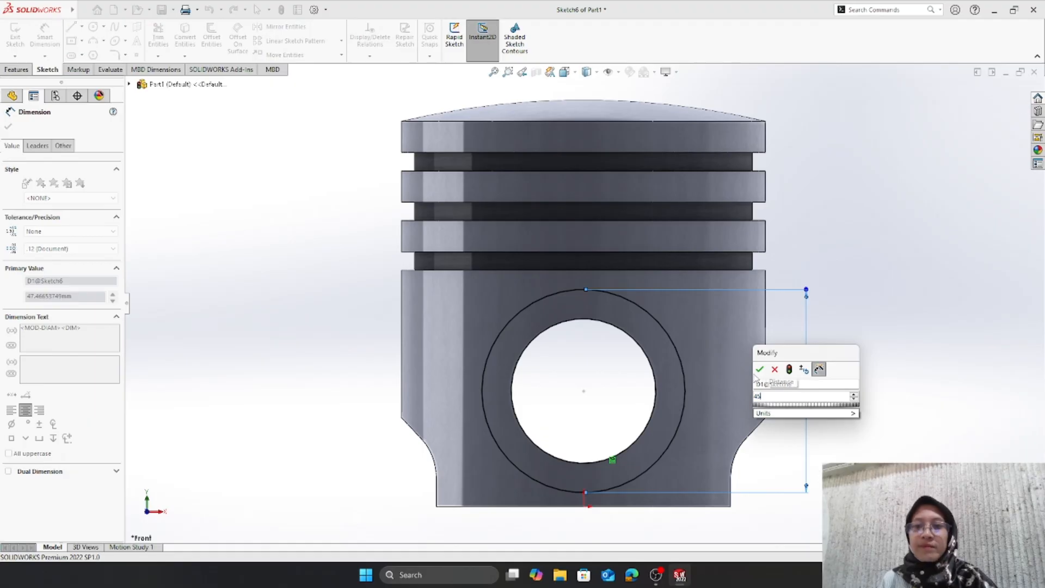
key(Return)
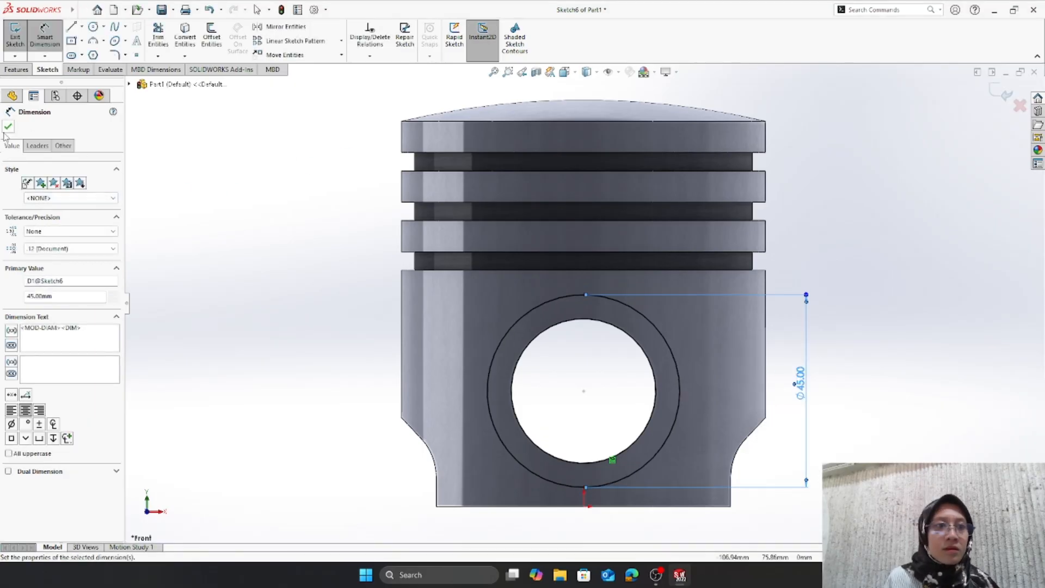
click(8, 127)
- Extrude the ring around the pin hole as a merged boss, starting from a 19 mm offset and ending Up To Next
click(17, 69)
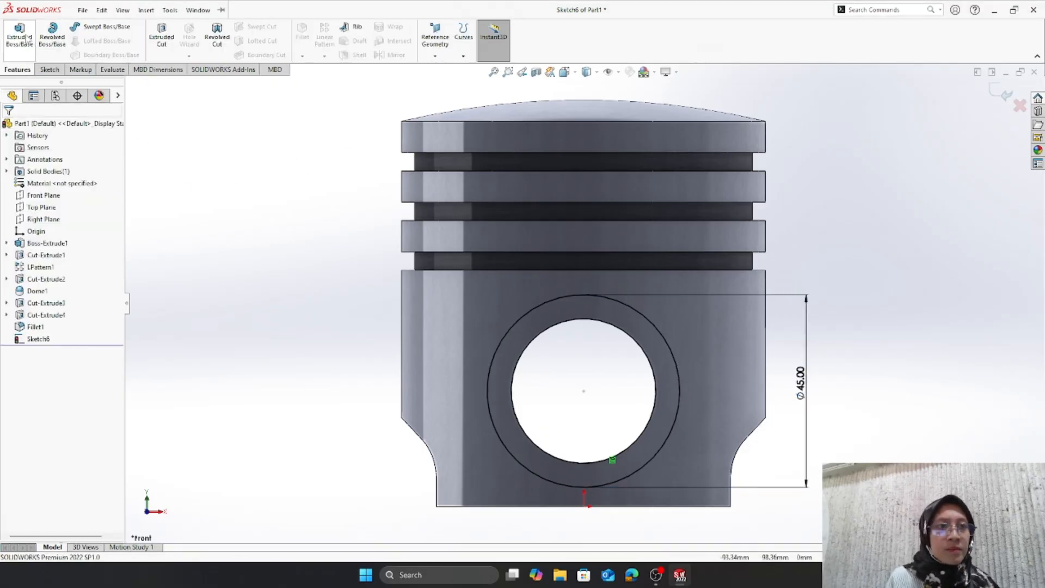
click(19, 36)
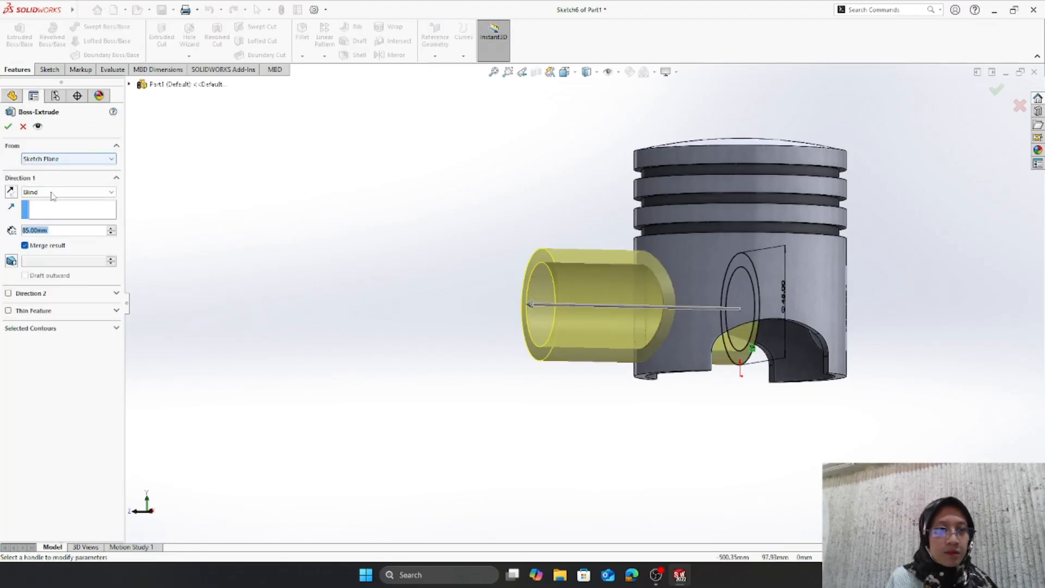
click(51, 194)
click(63, 221)
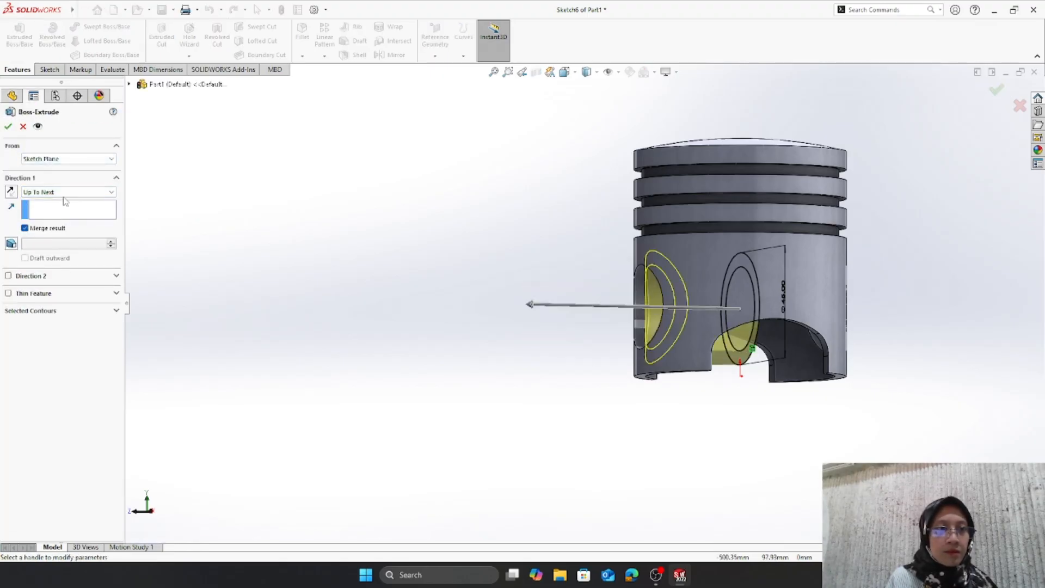
click(76, 160)
click(69, 189)
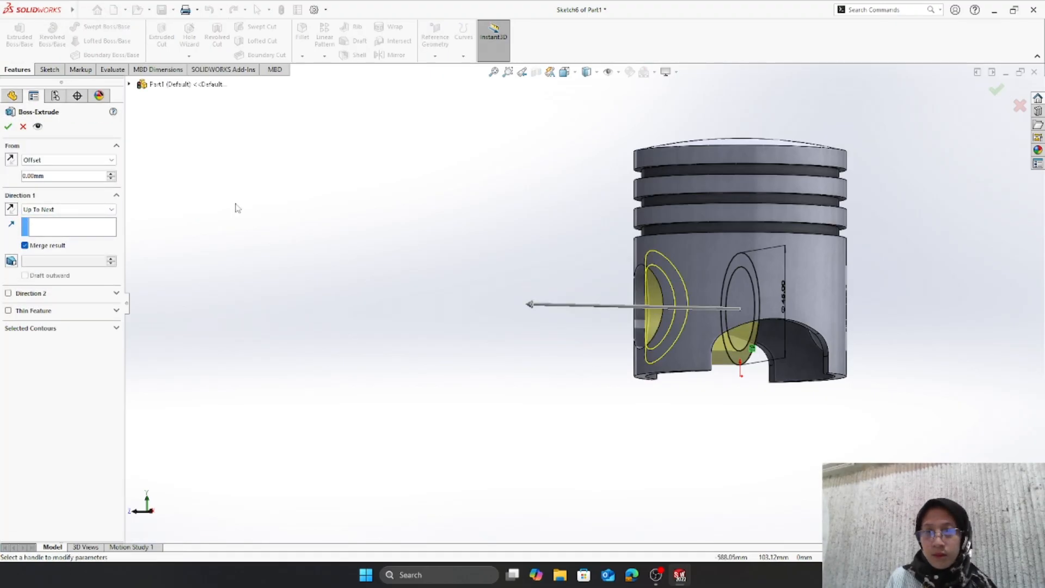
scroll(238, 208, down, 1)
mouse_move(394, 239)
middle_down()
mouse_move(364, 228)
mouse_move(386, 231)
middle_up()
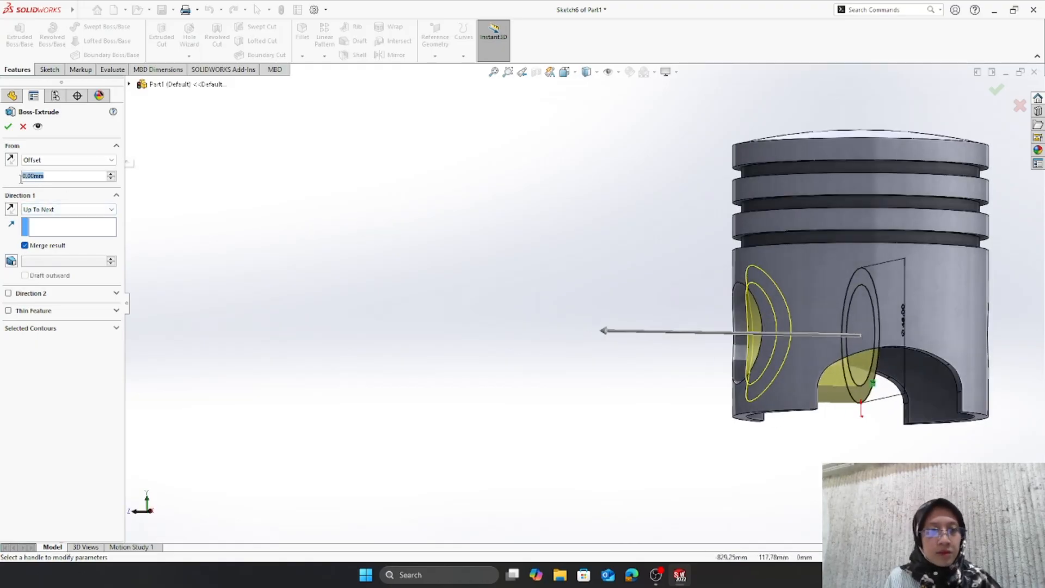
text(19)
key(Return)
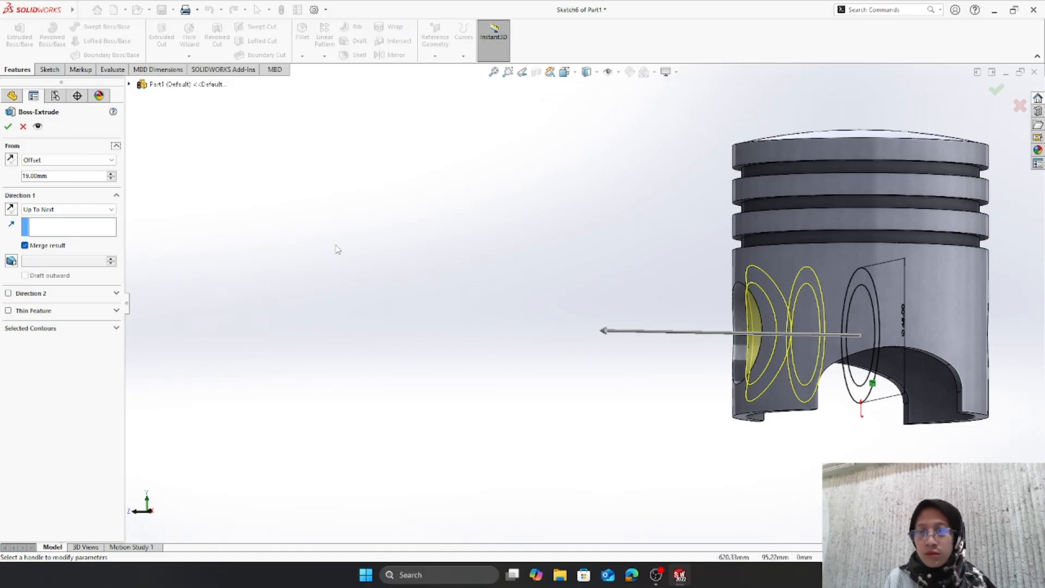
click(8, 127)
- Mirror the extruded pin boss about the Front Plane to the opposite side of the piston
middle_drag(342, 176, 299, 178)
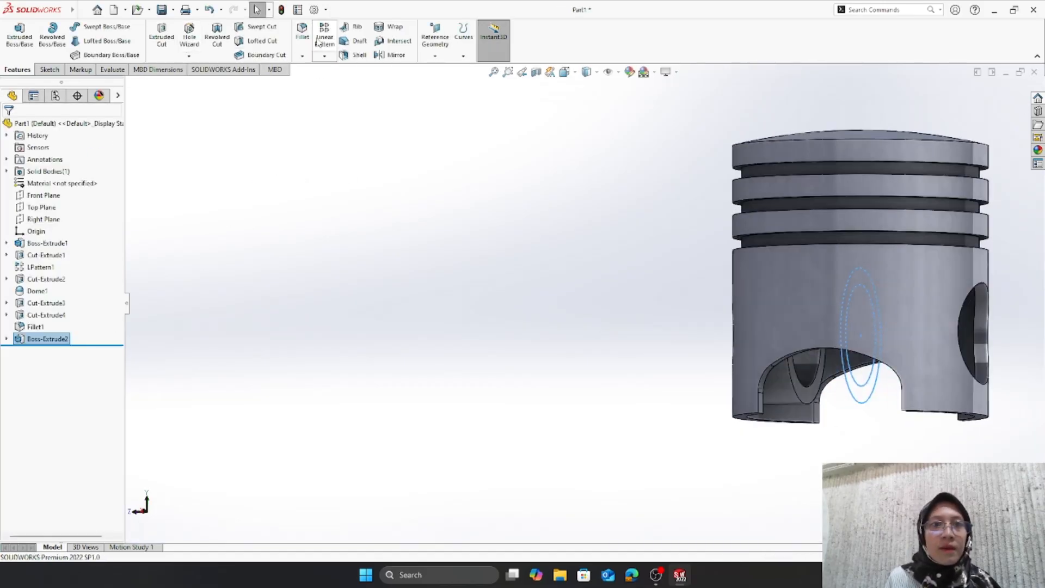
click(391, 55)
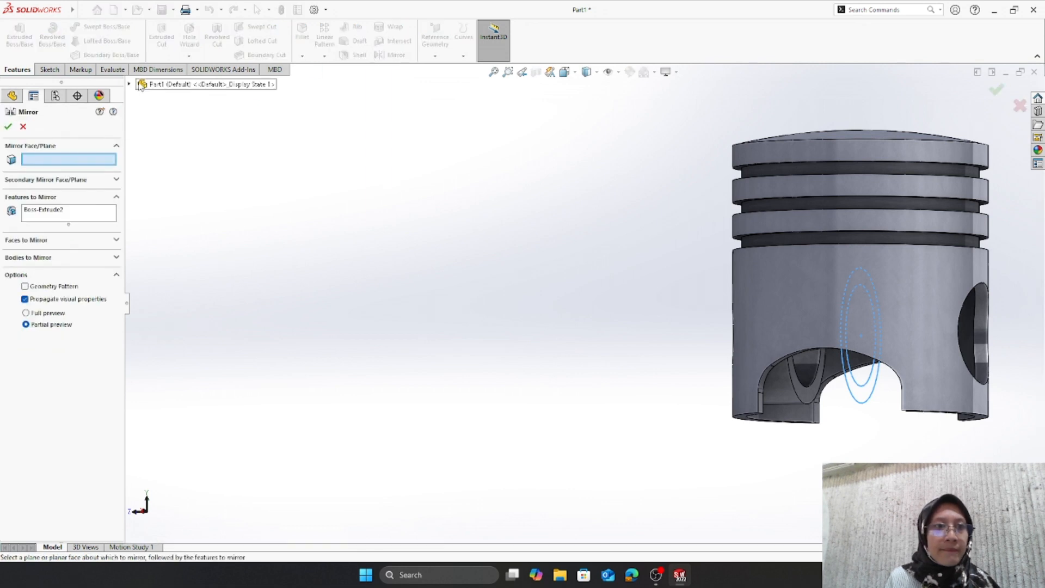
click(130, 84)
click(173, 157)
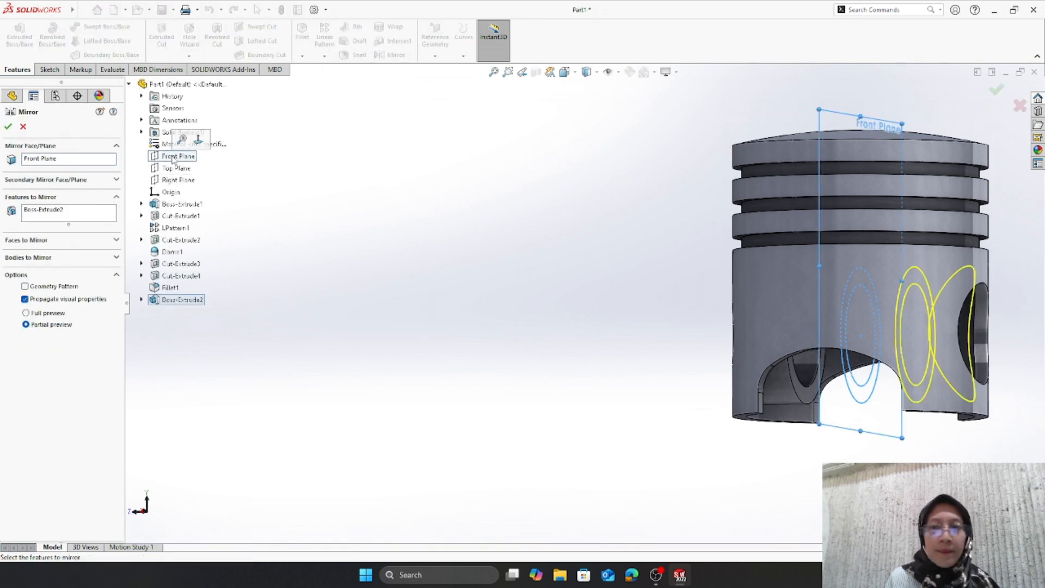
click(8, 128)
- Apply the brushed nickel metal appearance to the piston's body
middle_drag(530, 279, 624, 290)
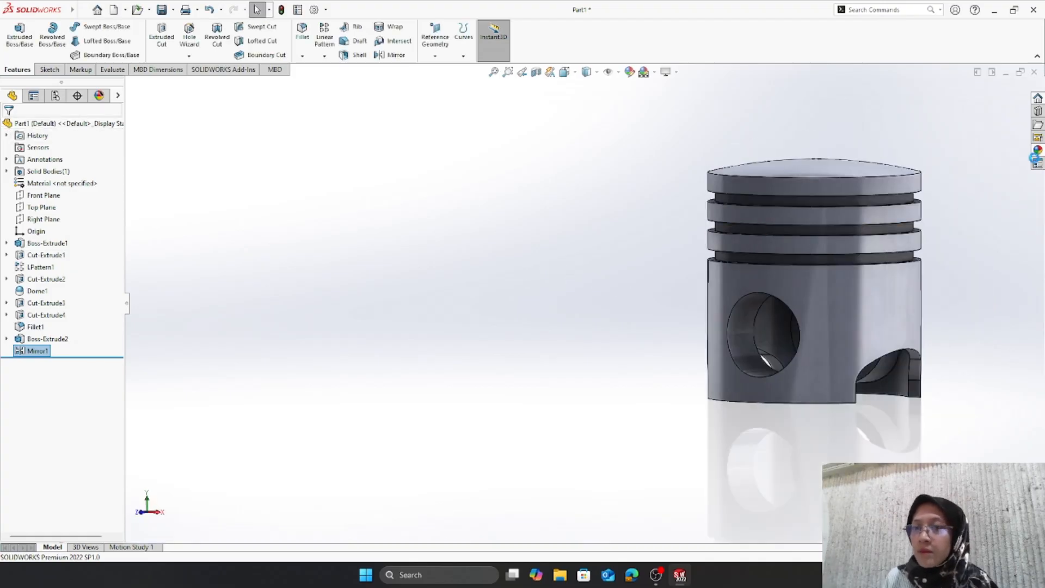
click(1036, 153)
click(874, 105)
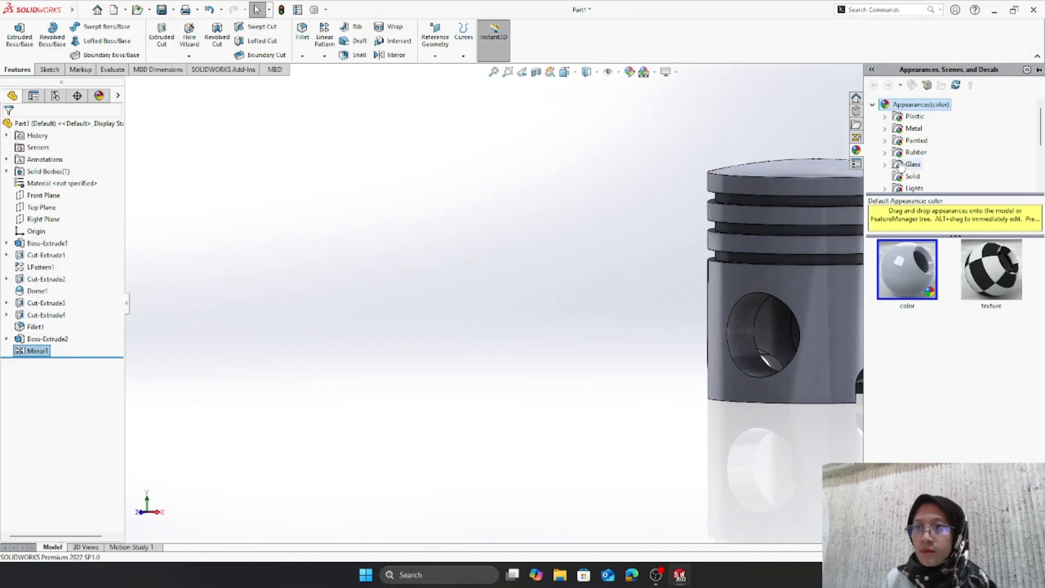
click(914, 129)
drag(1042, 143, 1043, 148)
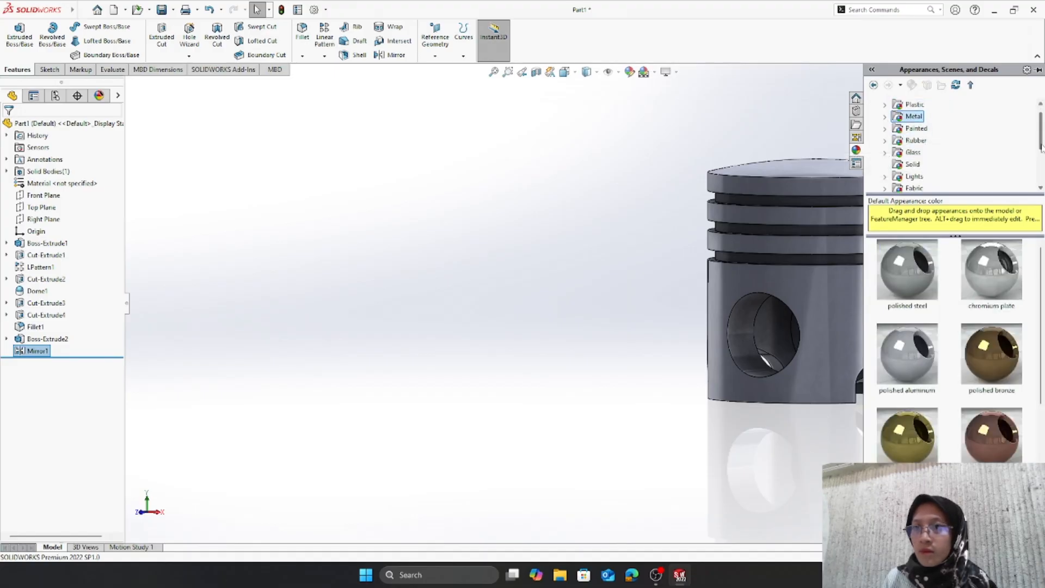
click(884, 117)
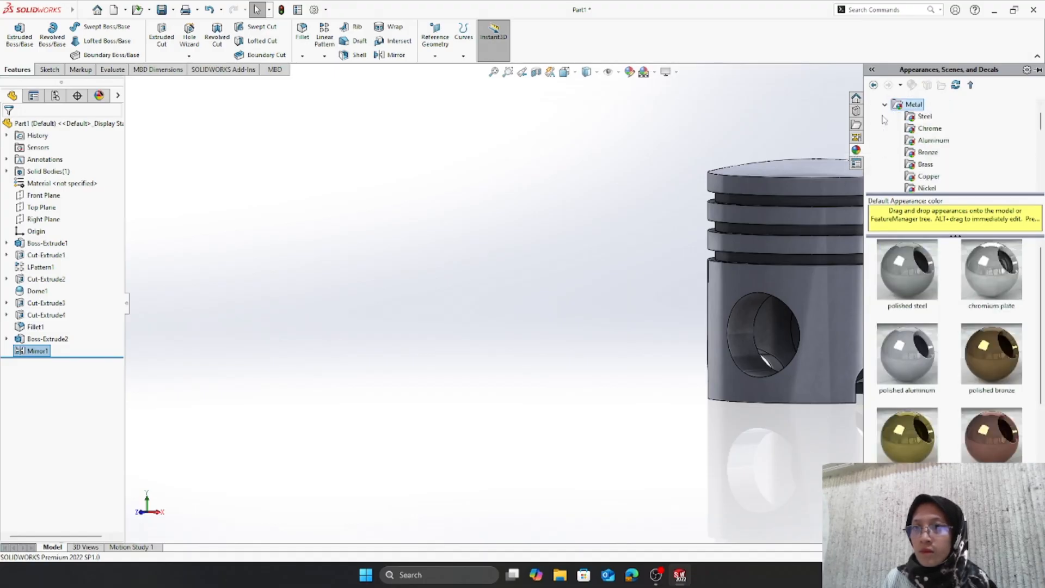
click(928, 188)
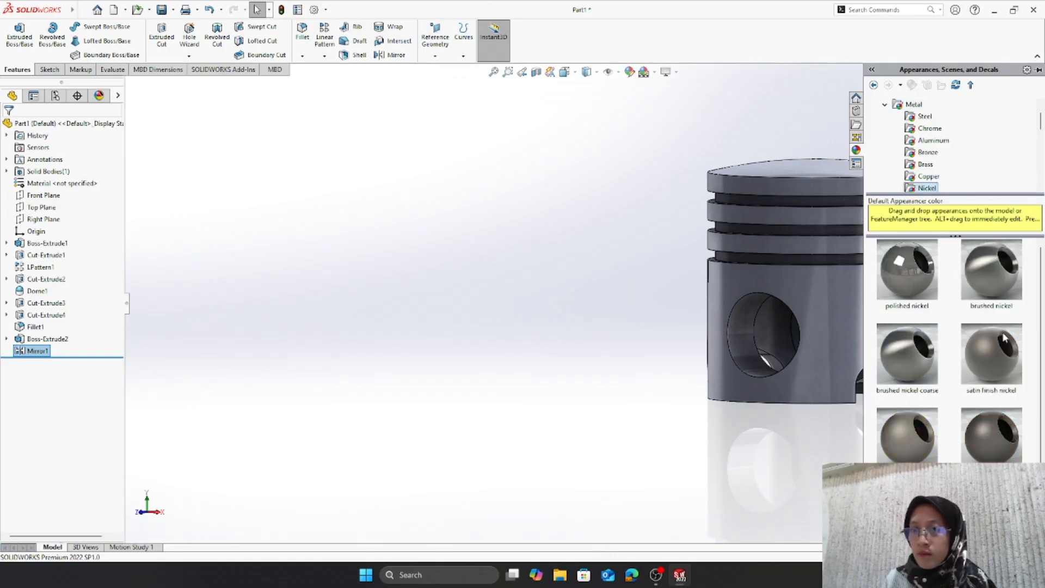
mouse_move(999, 281)
mouse_down()
mouse_move(647, 282)
mouse_move(659, 279)
mouse_up()
middle_drag(658, 279, 406, 260)
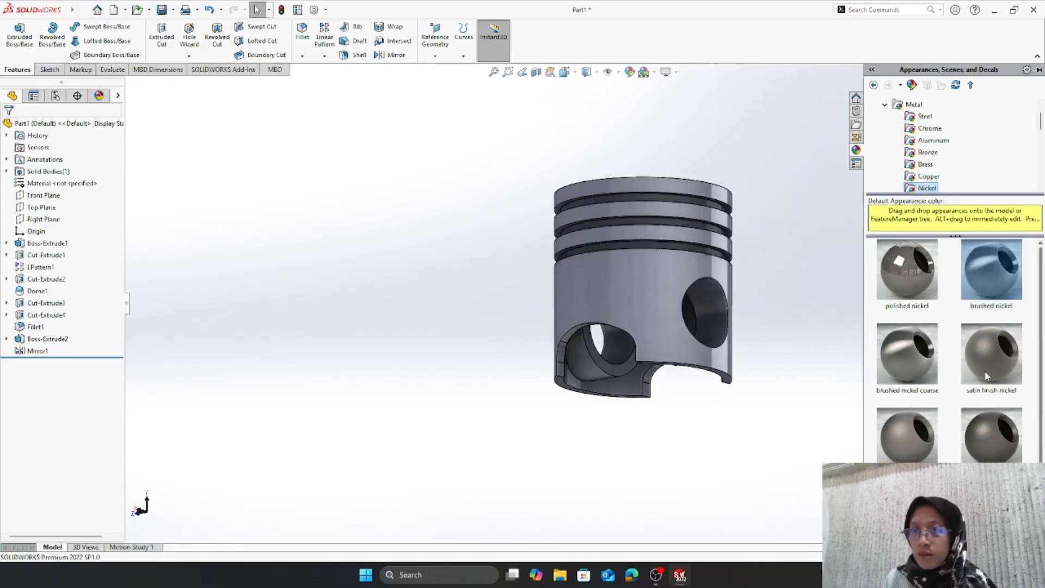
drag(992, 270, 677, 274)
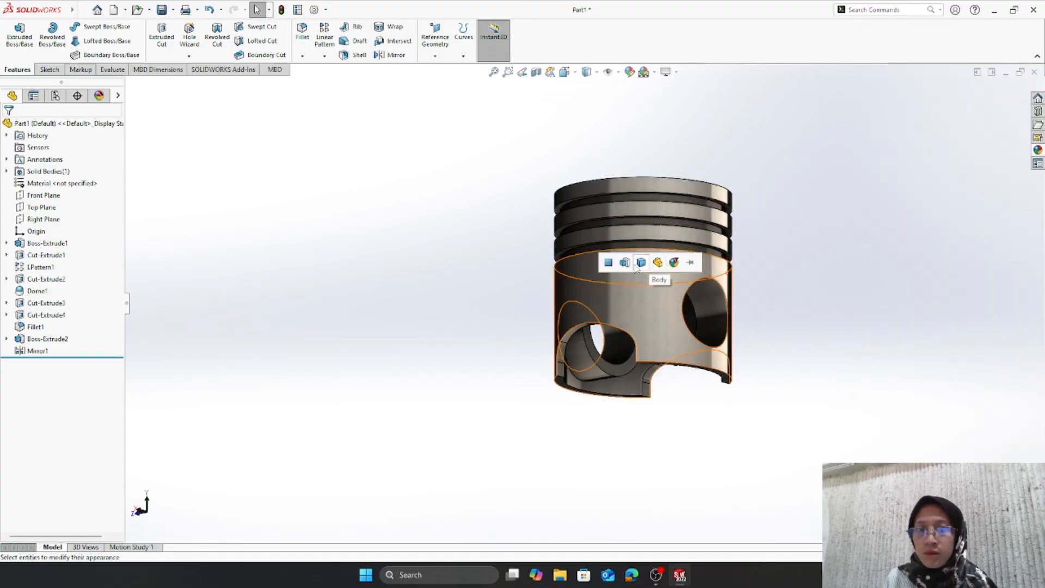
click(640, 263)
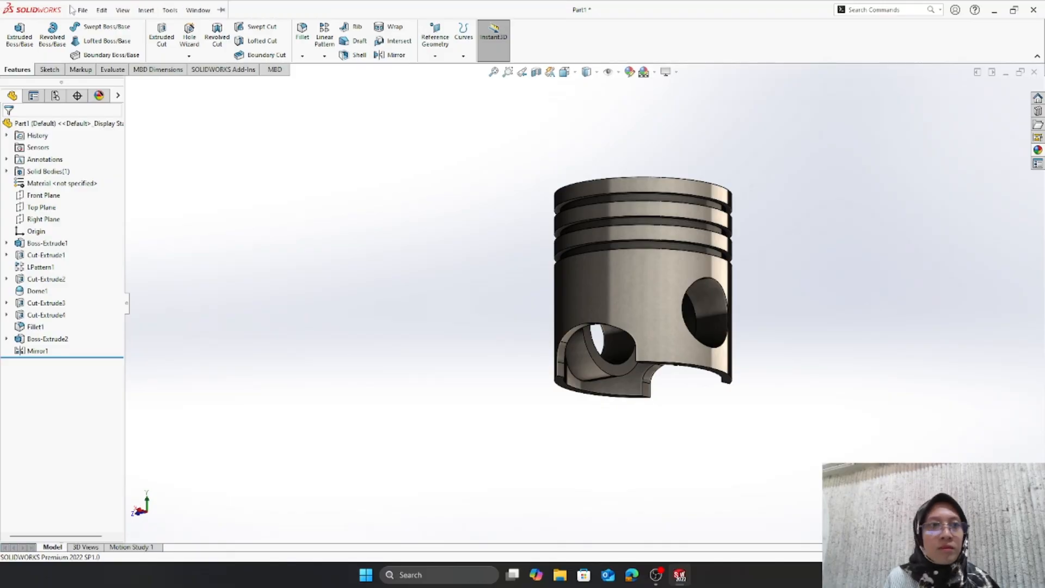
- Save the part as "Part1 piston" in the block folder
click(82, 9)
click(115, 145)
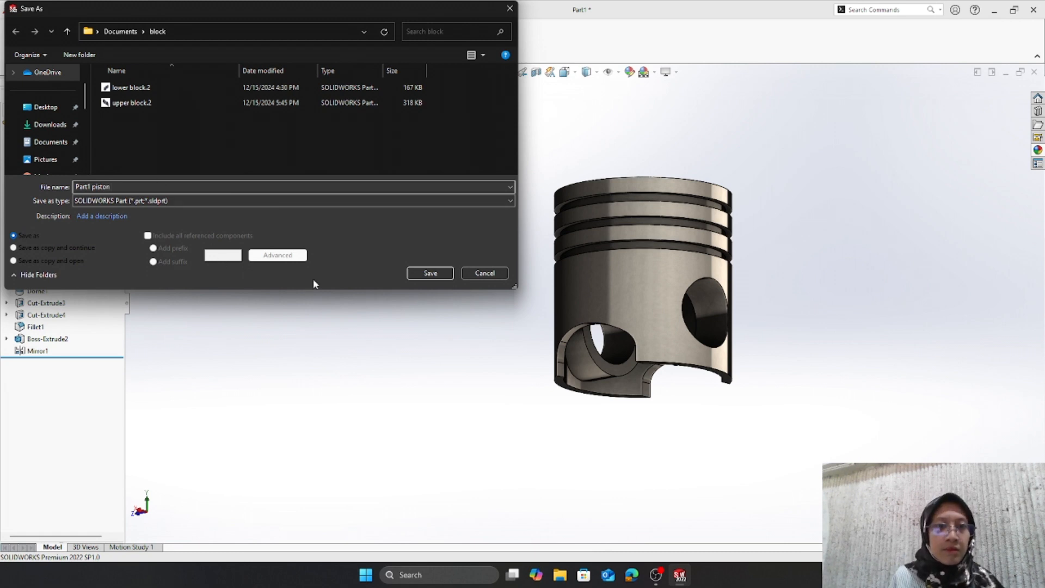
click(424, 274)
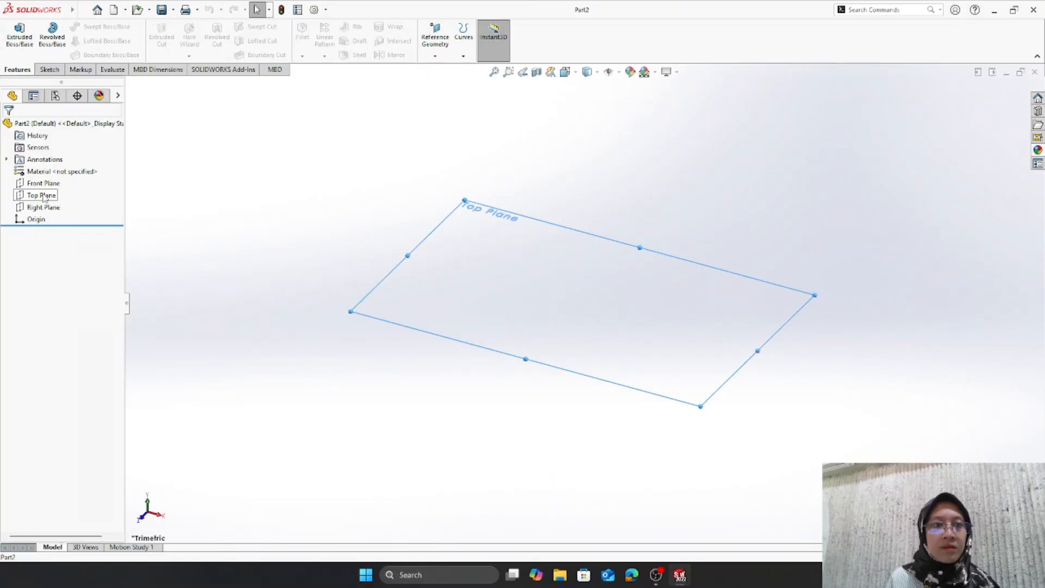
- Sketch two concentric circles at the origin on the new part's Top Plane, about 75 mm and 144 mm in diameter
click(41, 195)
click(93, 26)
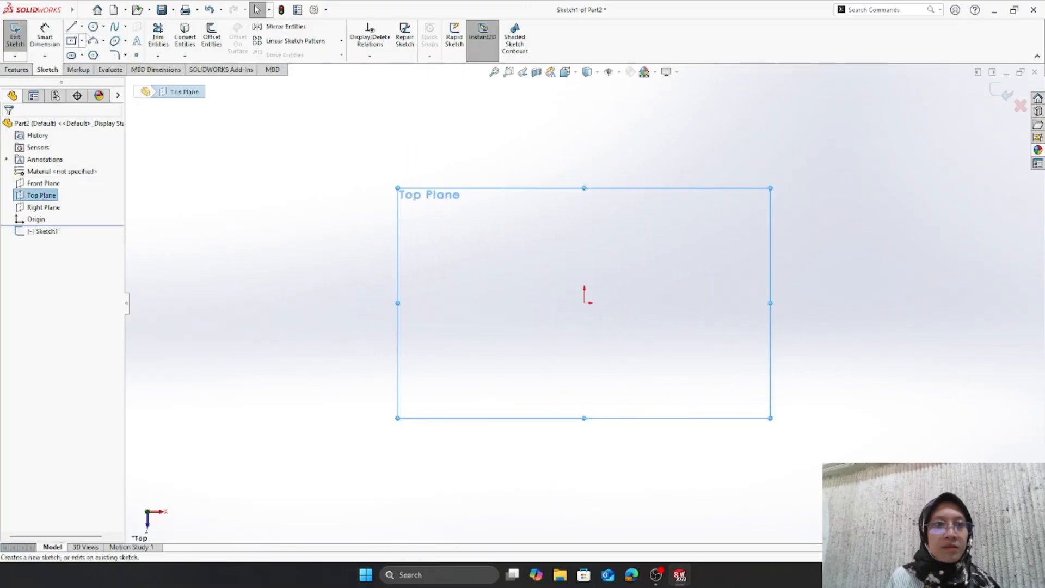
click(586, 303)
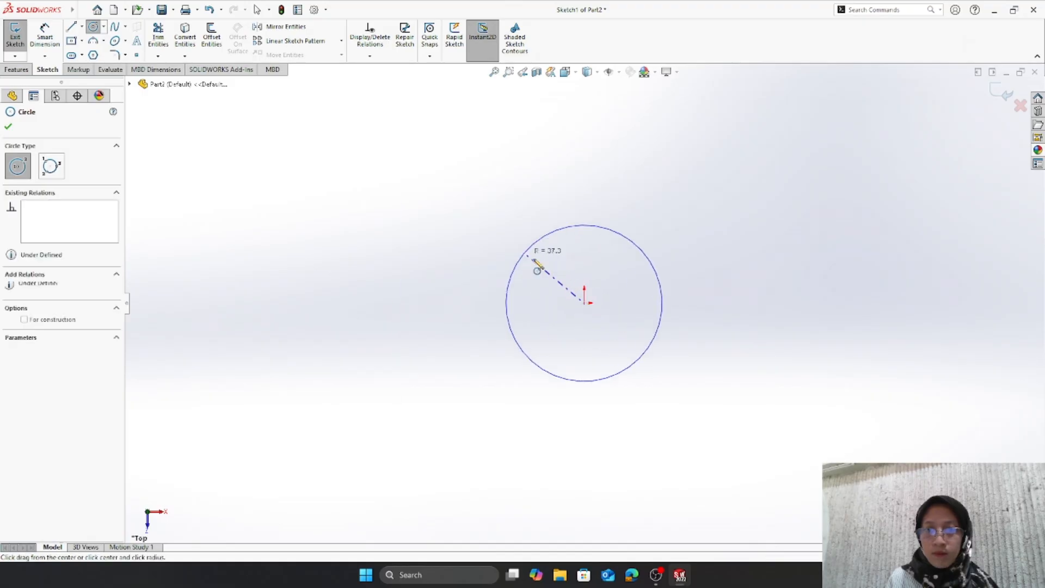
click(524, 257)
click(585, 303)
click(457, 224)
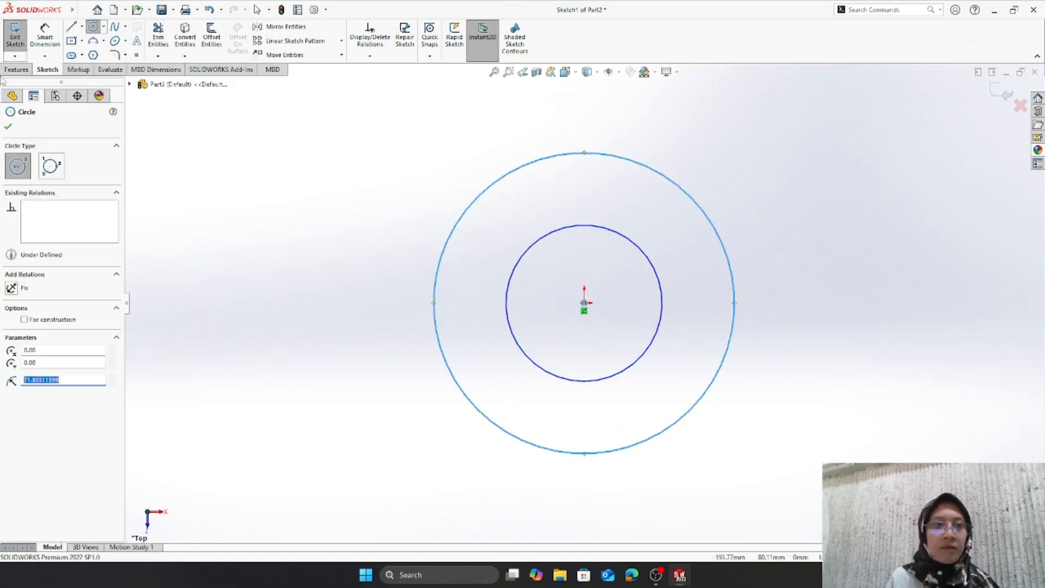
click(8, 127)
- Dimension the outer circle to a diameter of 85 mm
click(45, 35)
click(695, 209)
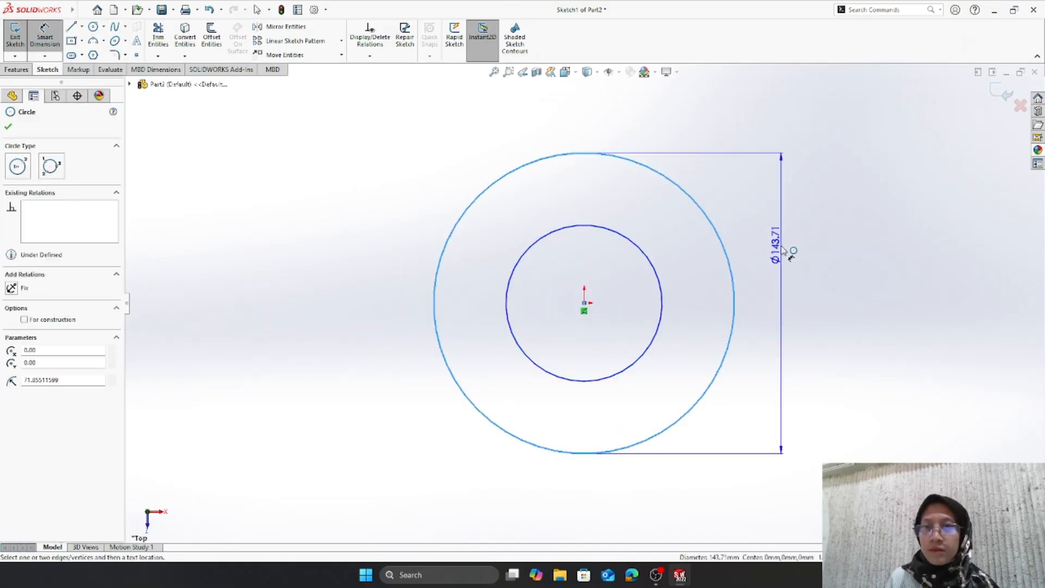
click(784, 250)
text(85)
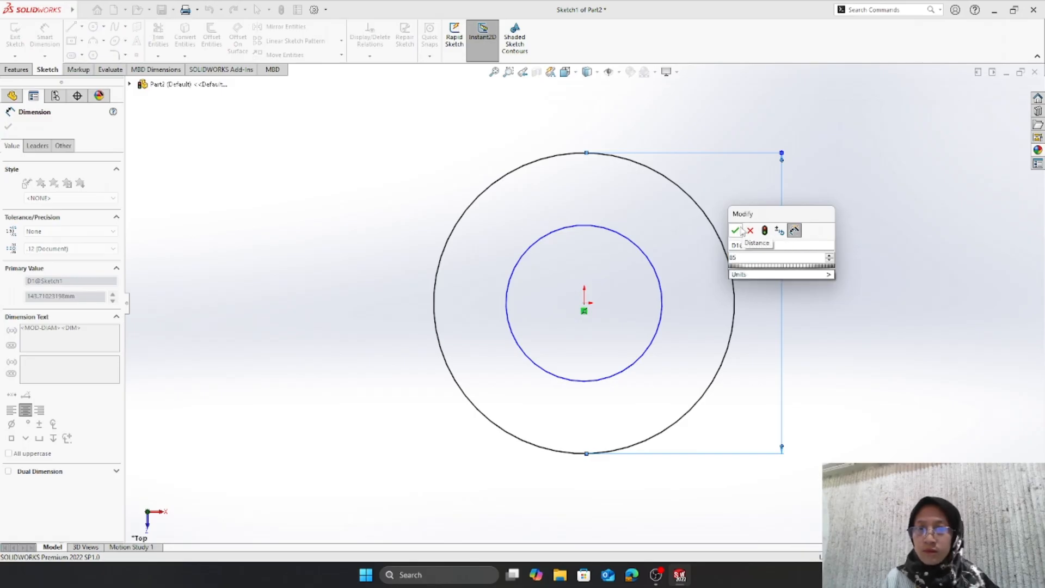
click(735, 230)
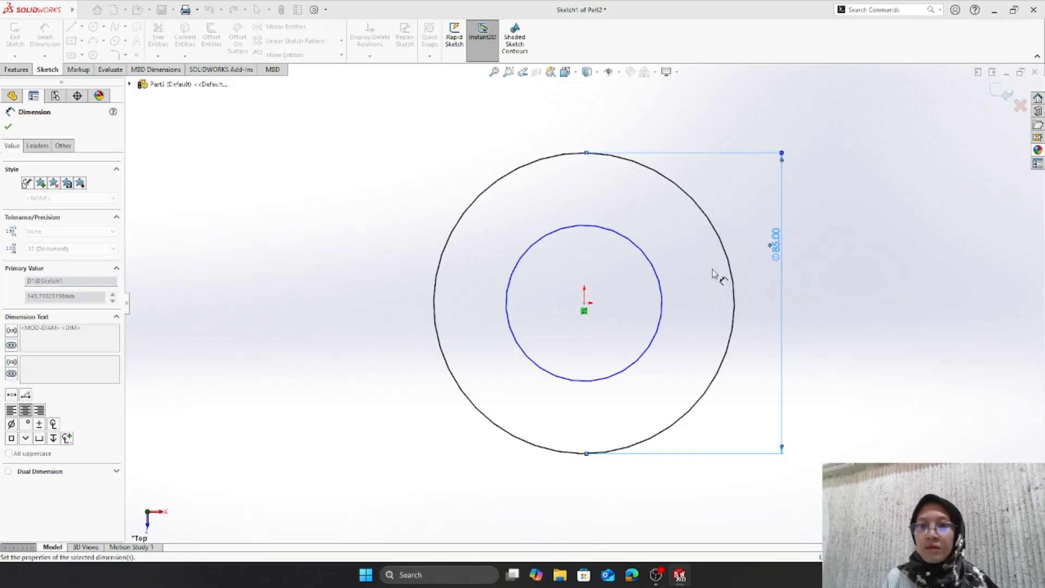
- Dimension the inner circle to a diameter of 79 mm
click(660, 300)
click(758, 318)
text(7)
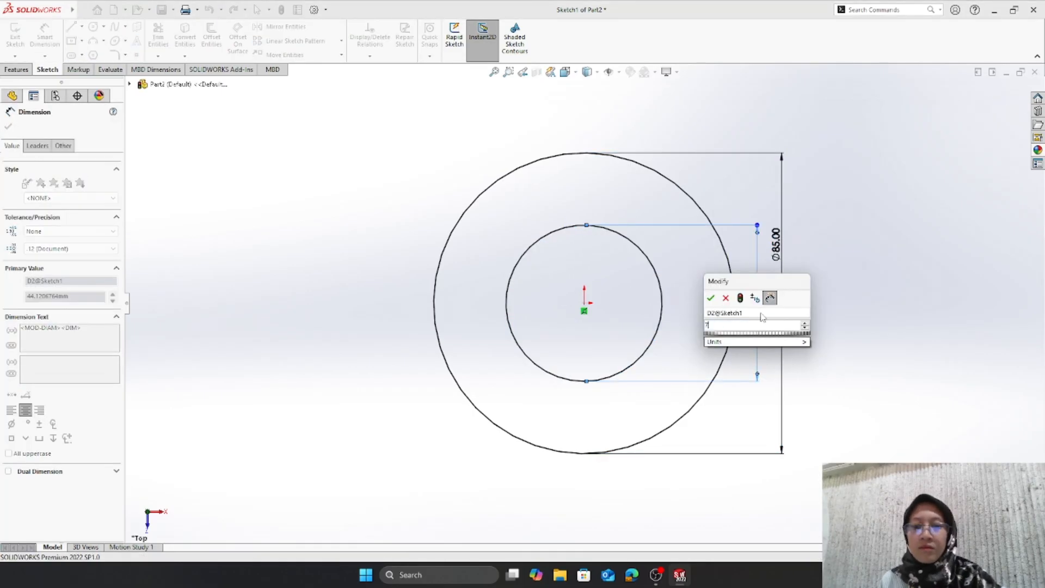
text(9)
click(711, 298)
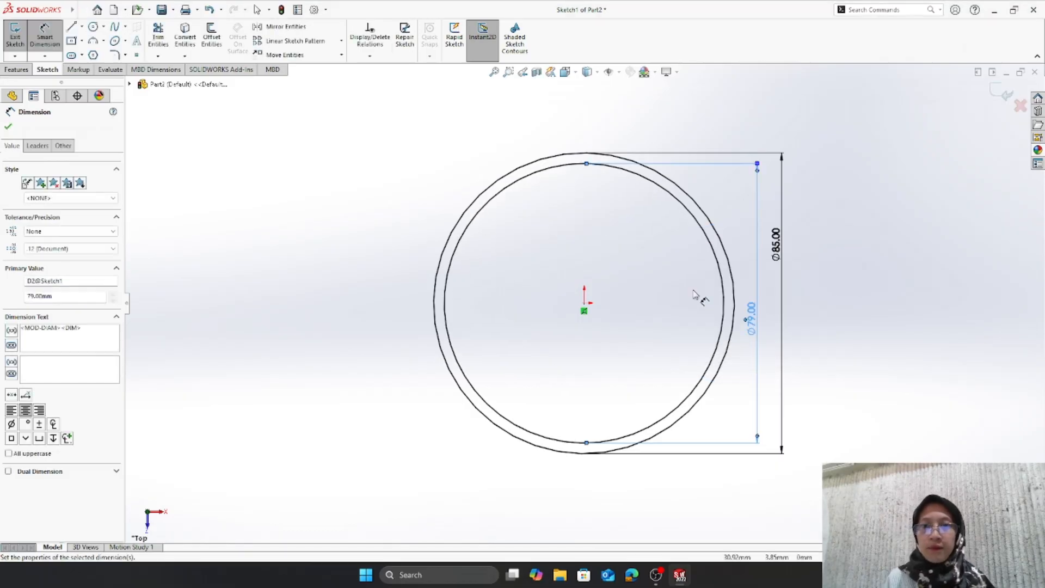
click(8, 126)
- Extrude the ring profile as a boss with a blind depth of 4.3 mm
click(16, 70)
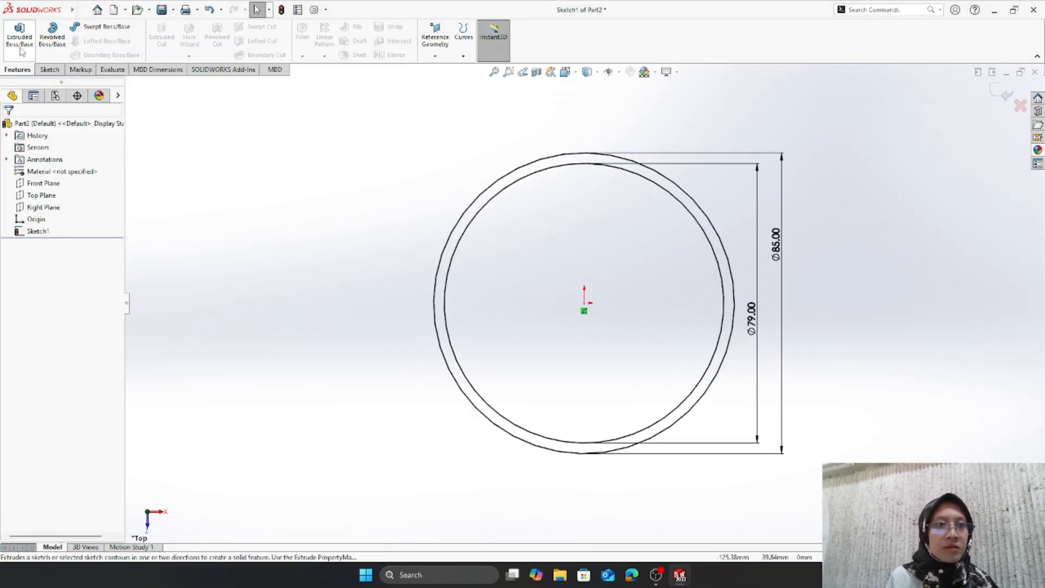
click(19, 36)
text(4.3)
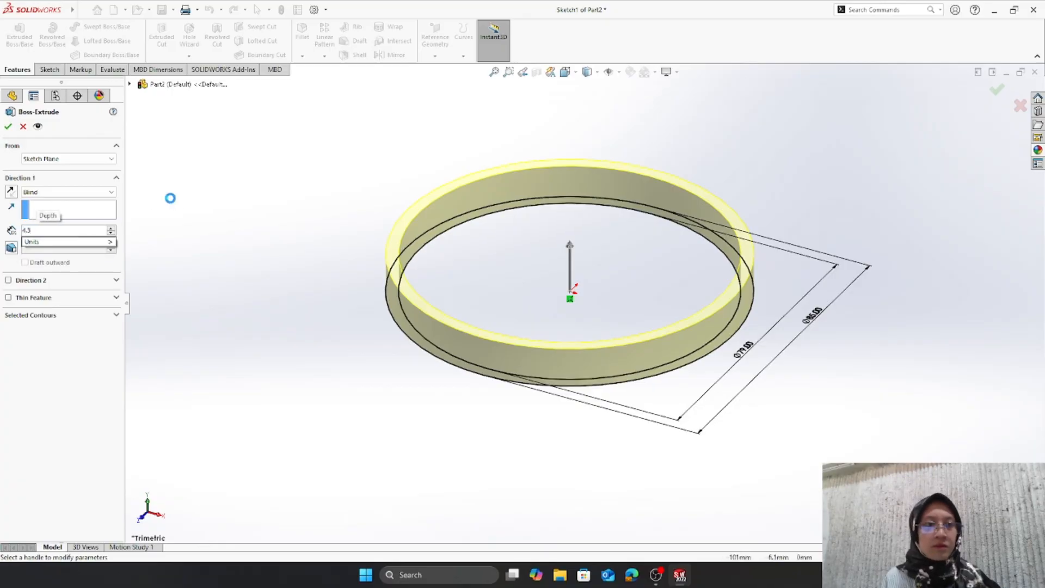
key(Return)
click(8, 126)
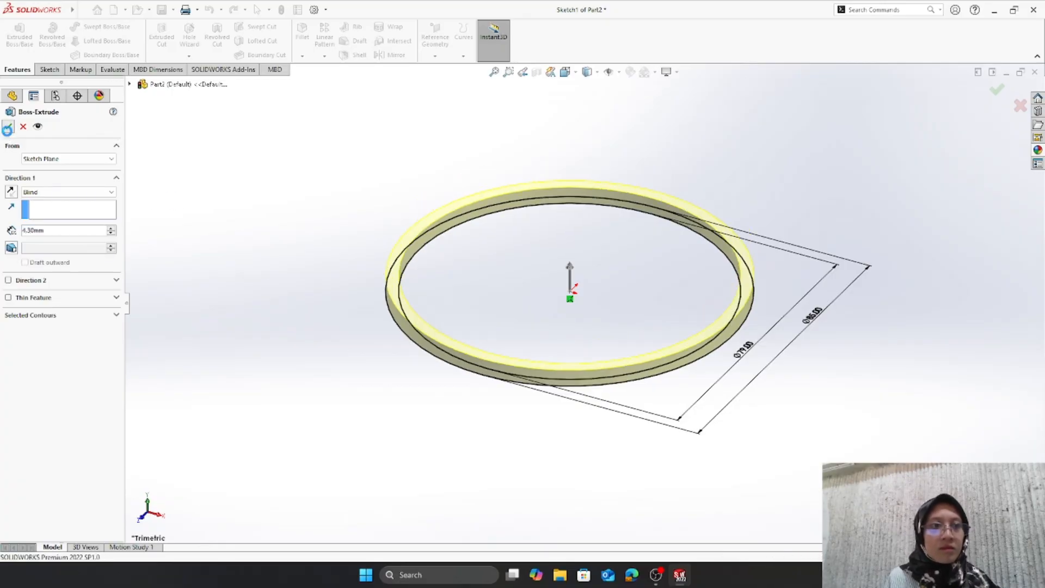
- Apply the glossy rubber appearance to the whole ring part
click(1038, 150)
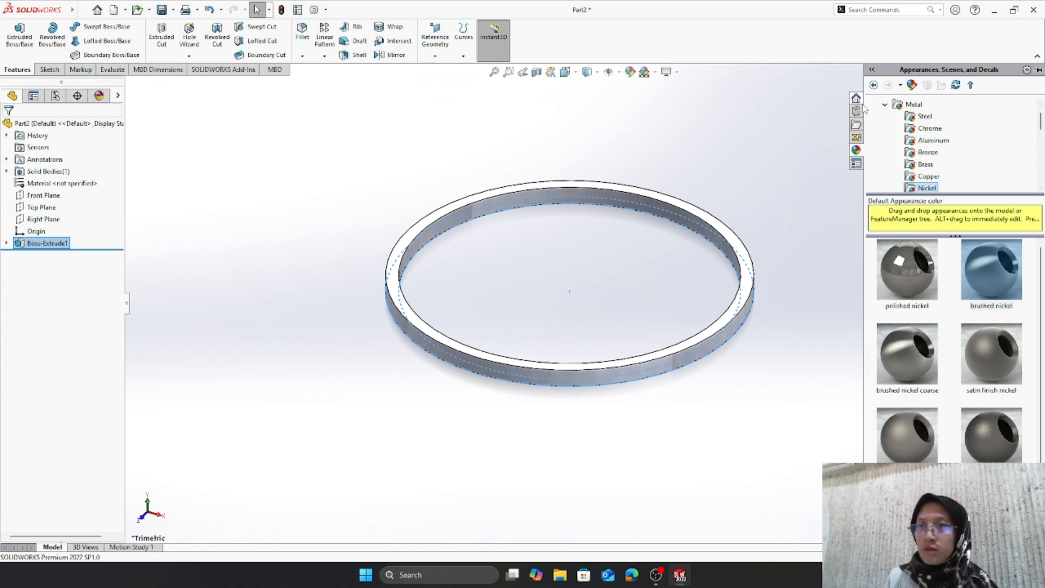
click(885, 104)
click(916, 129)
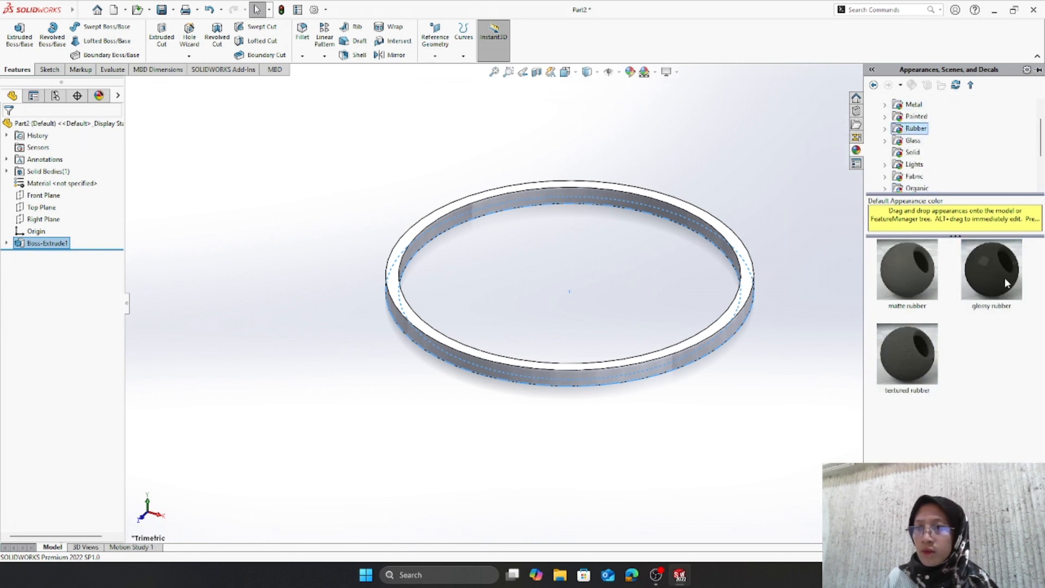
drag(1006, 282, 754, 302)
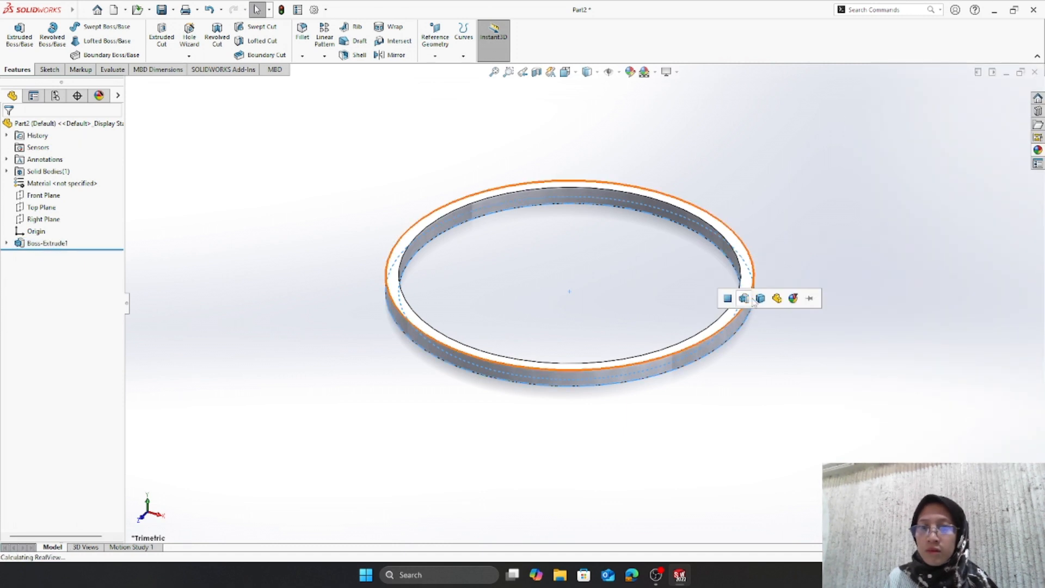
click(778, 300)
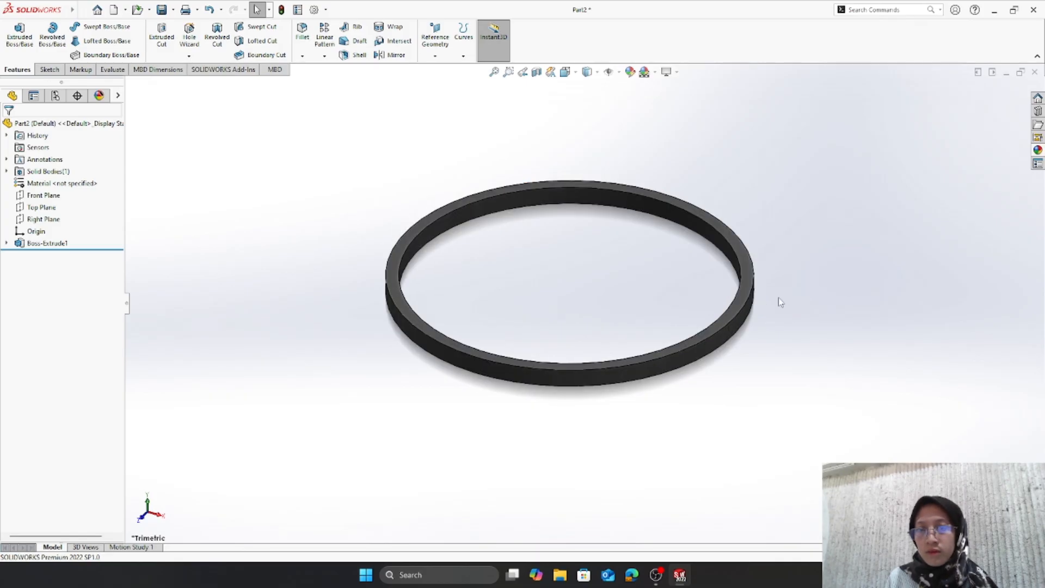
middle_drag(778, 302, 761, 219)
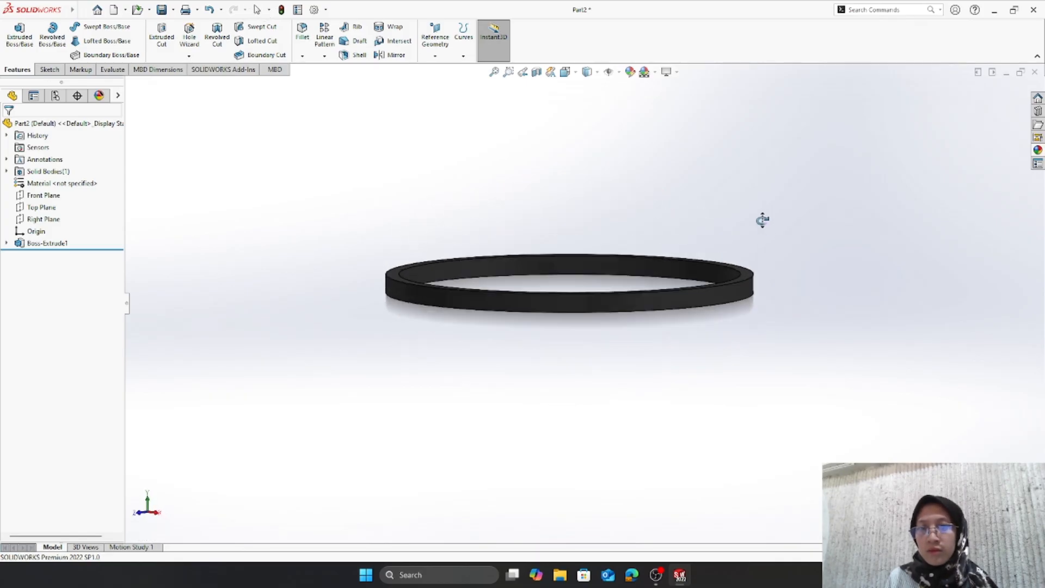
click(82, 10)
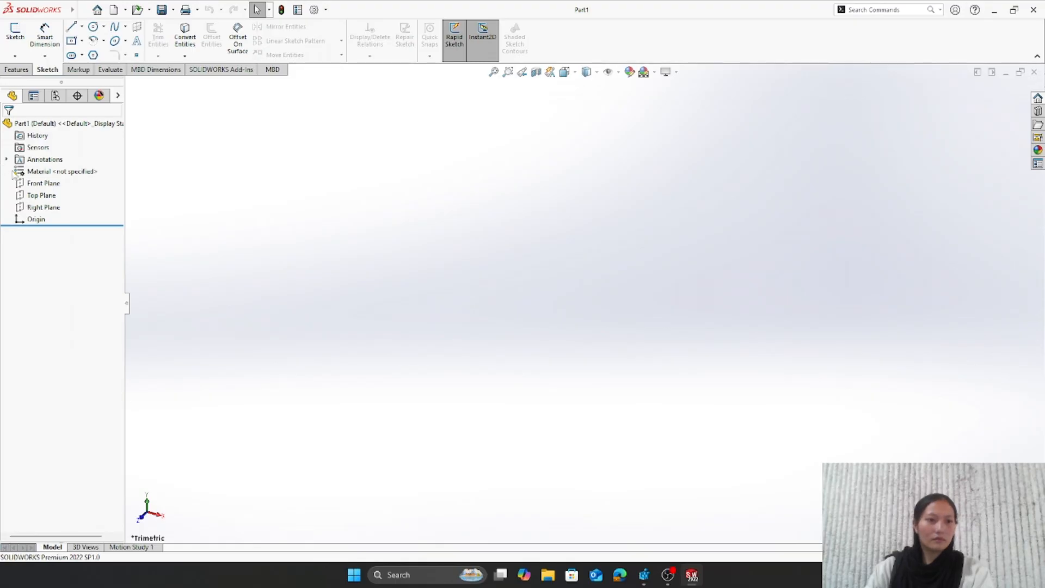
- Sketch two concentric circles at the origin on the new part's Front Plane, about 45 mm and 64 mm in diameter
click(42, 183)
click(66, 171)
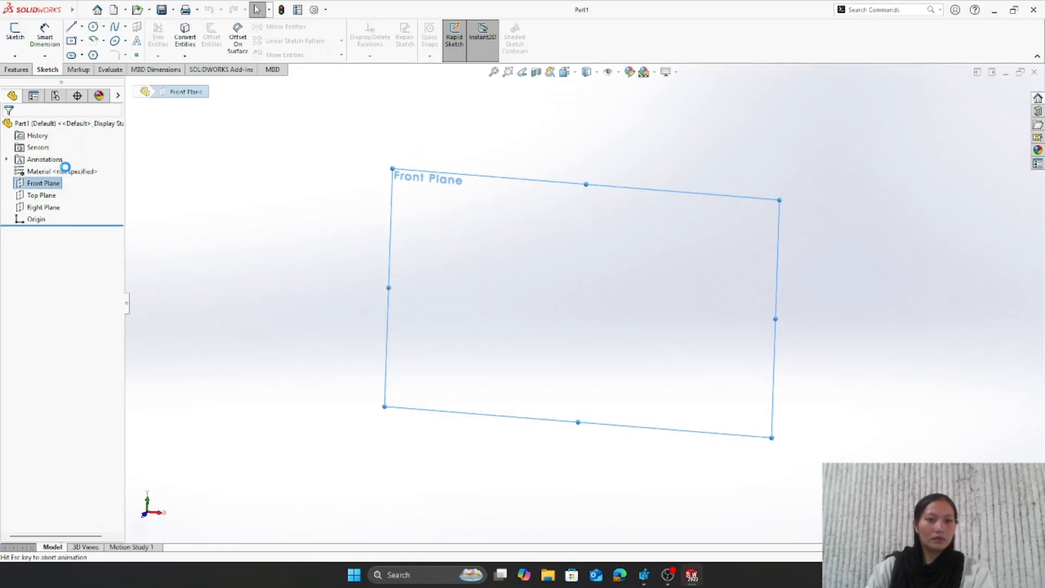
click(93, 28)
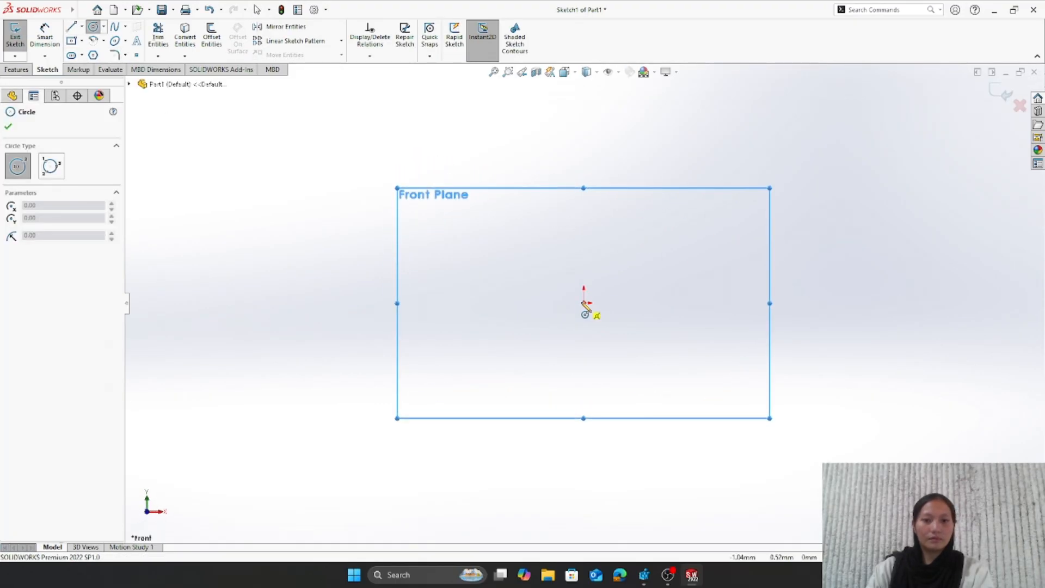
click(584, 303)
click(619, 337)
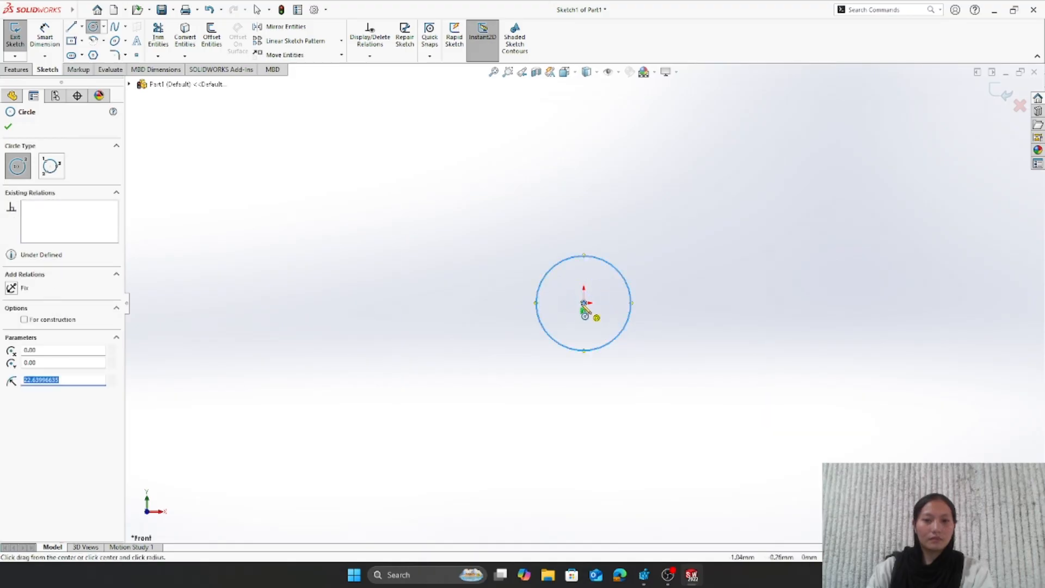
click(583, 303)
click(633, 350)
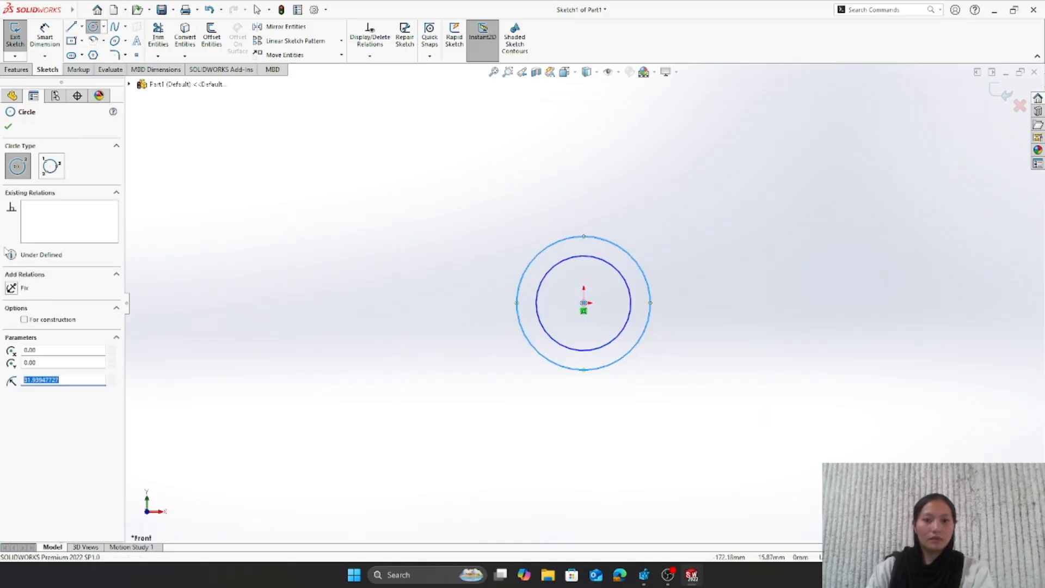
click(8, 126)
- Dimension the outer circle on the Front Plane to a diameter of 72 mm
click(45, 35)
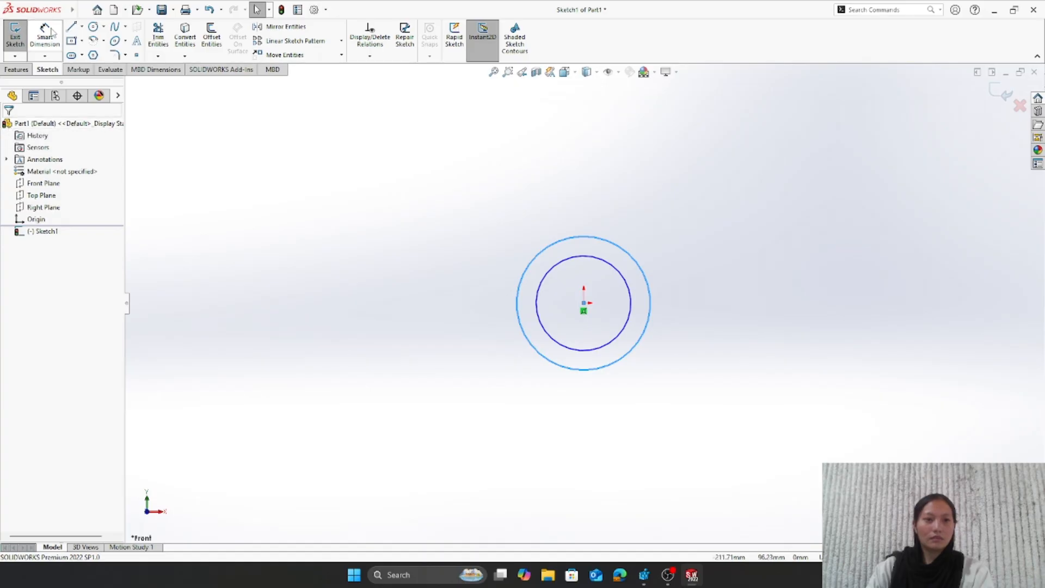
click(641, 260)
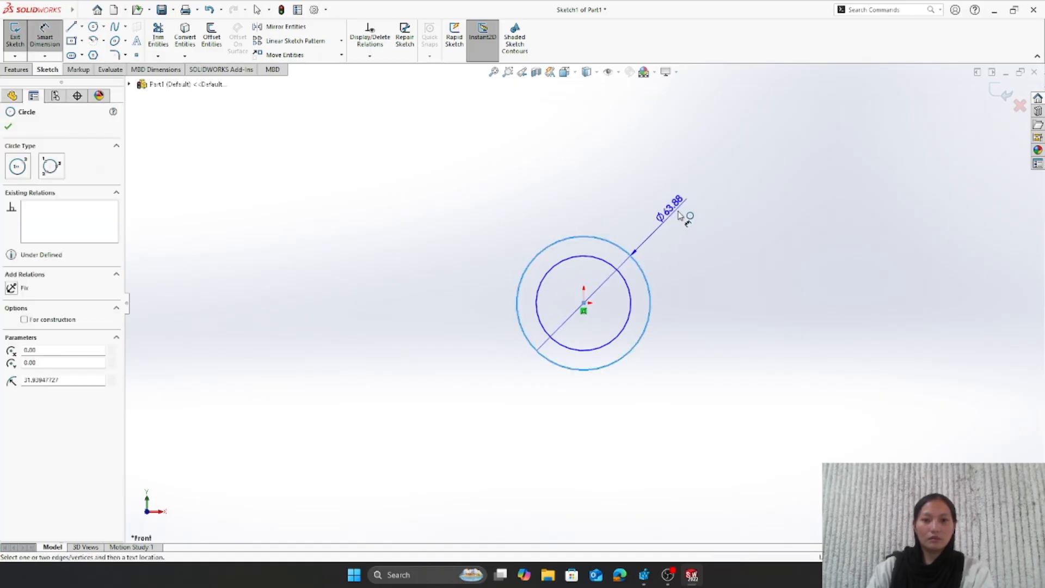
click(700, 219)
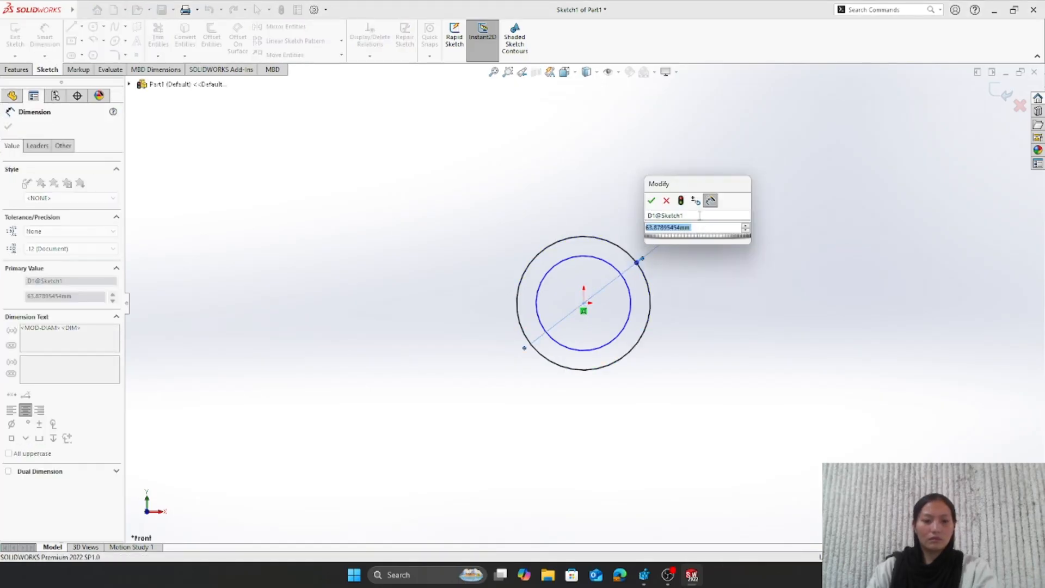
text(72)
key(Return)
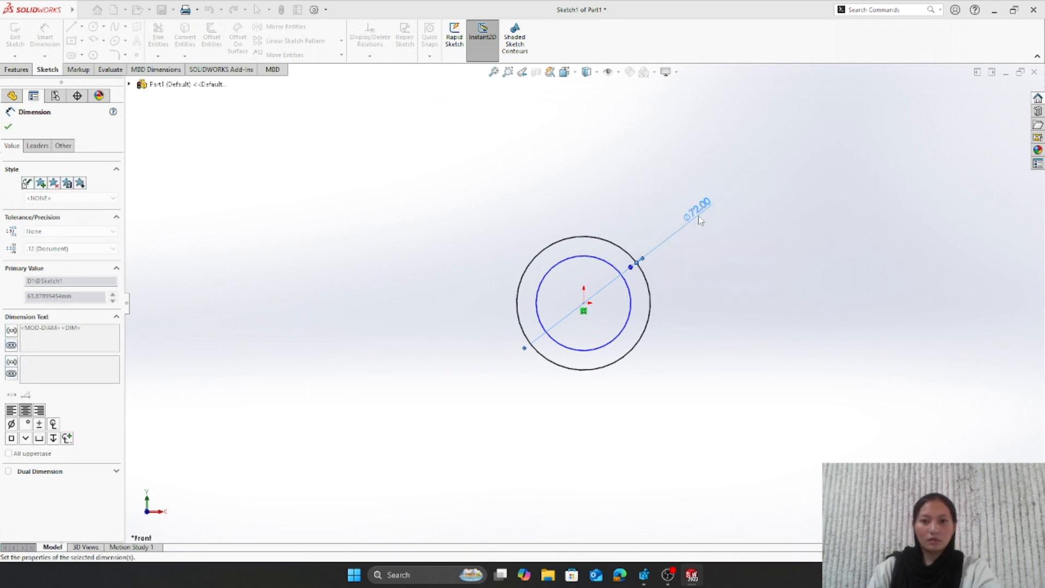
- Dimension the inner circle to a diameter of 54 mm
click(632, 303)
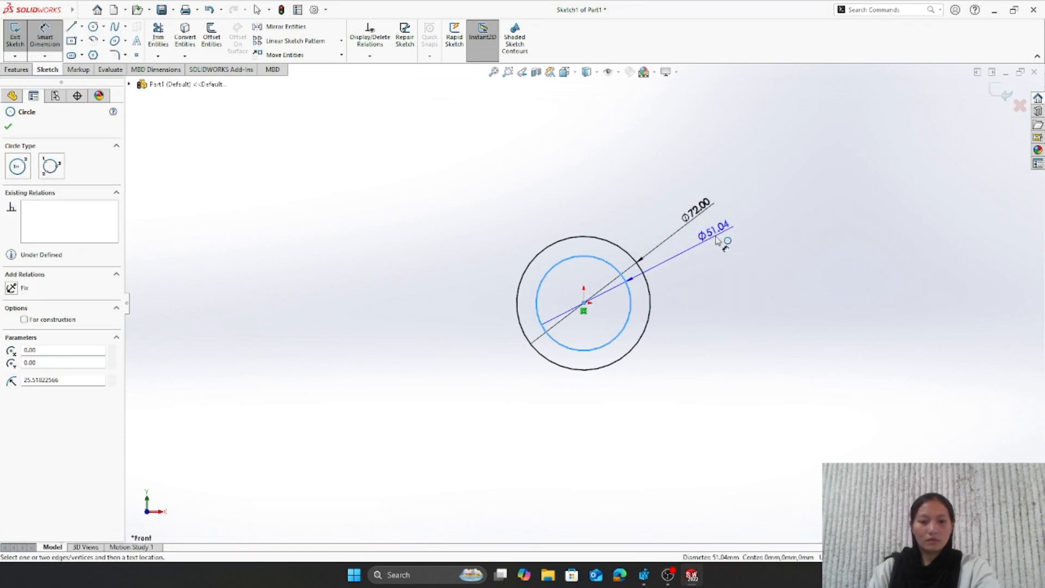
click(716, 240)
text(54)
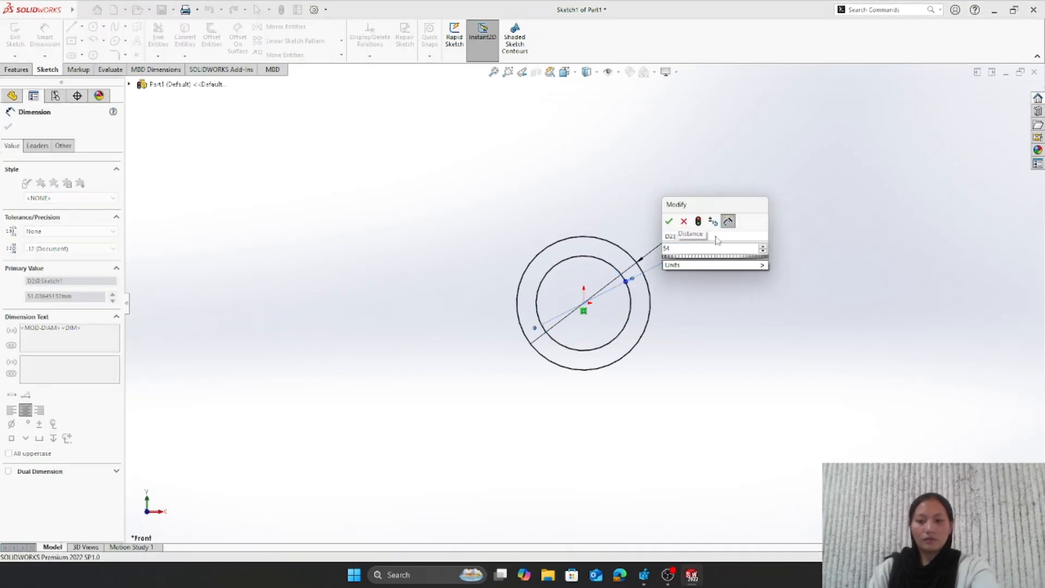
key(Return)
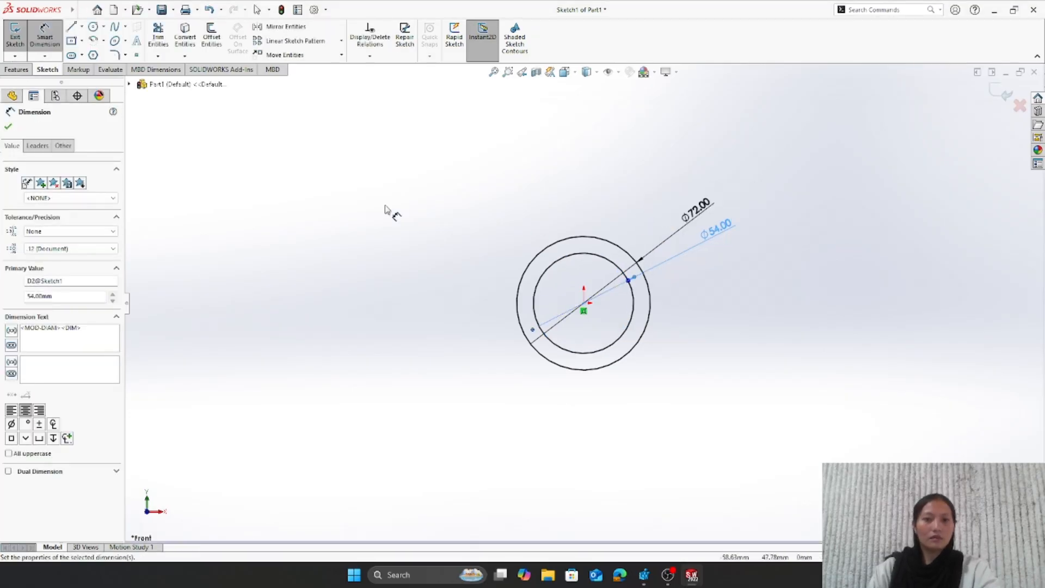
click(7, 127)
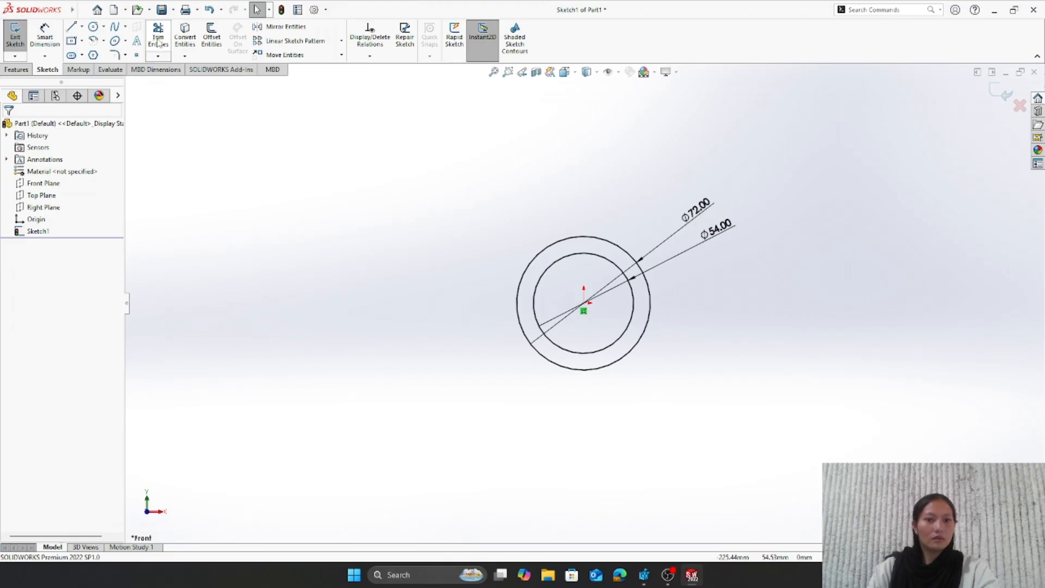
- Sketch a horizontal line through the origin spanning the full diameter of the outer circle
click(72, 26)
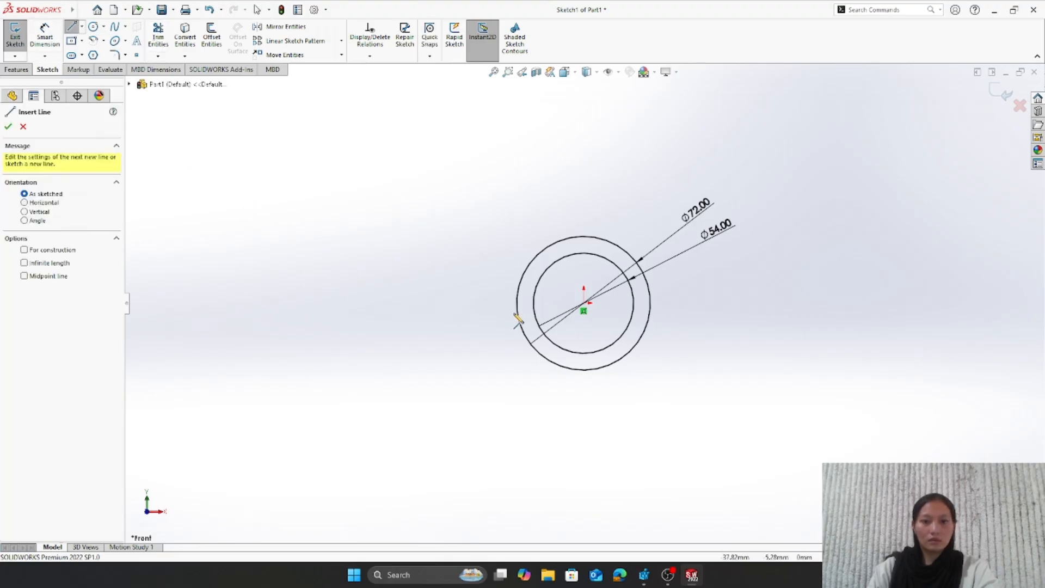
click(517, 304)
click(651, 303)
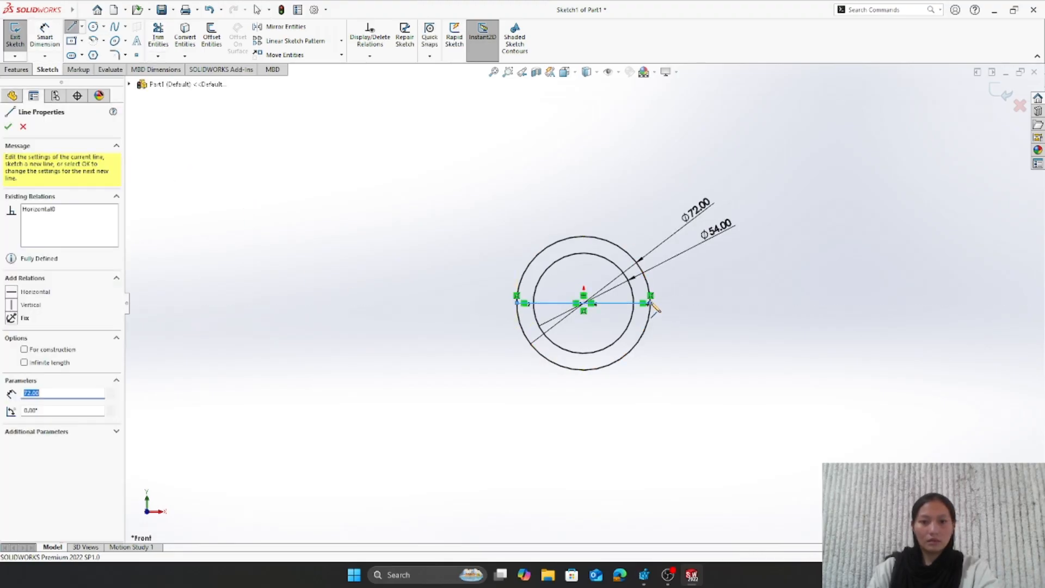
key(Escape)
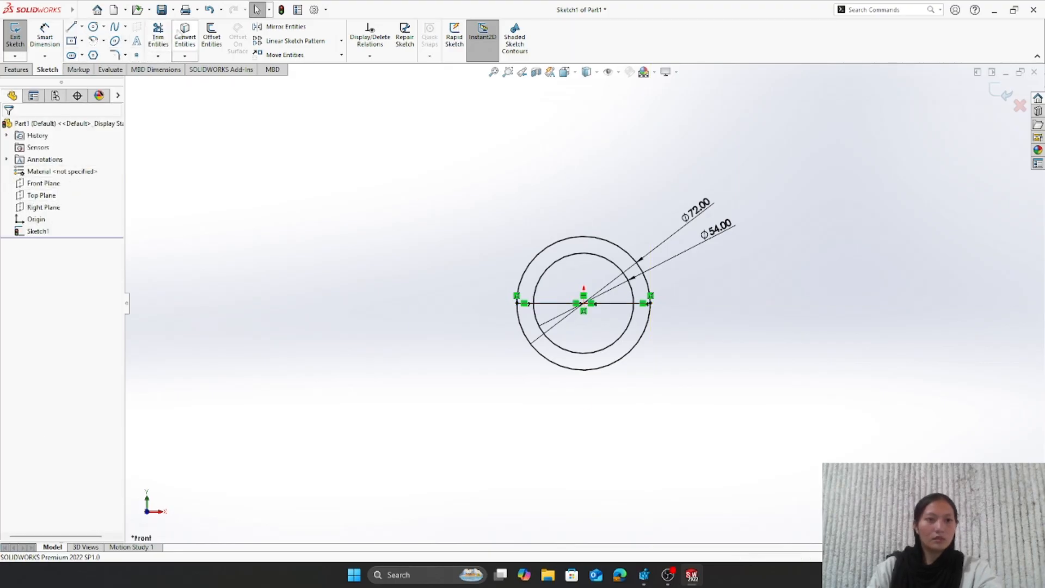
- Power-trim the lower halves of both circles and the line segment inside the inner circle, leaving a closed half-ring profile
click(163, 37)
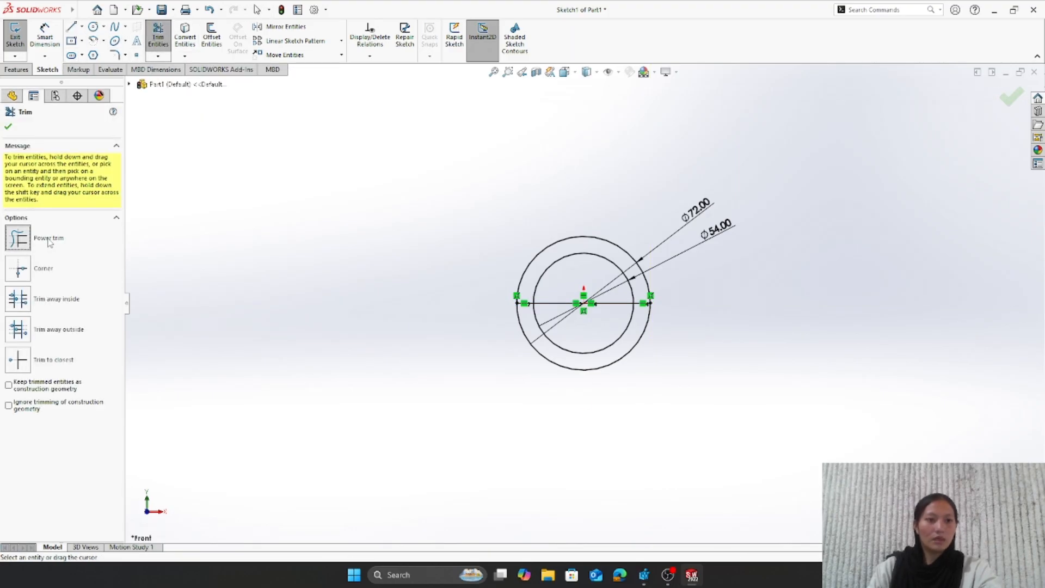
drag(553, 369, 543, 312)
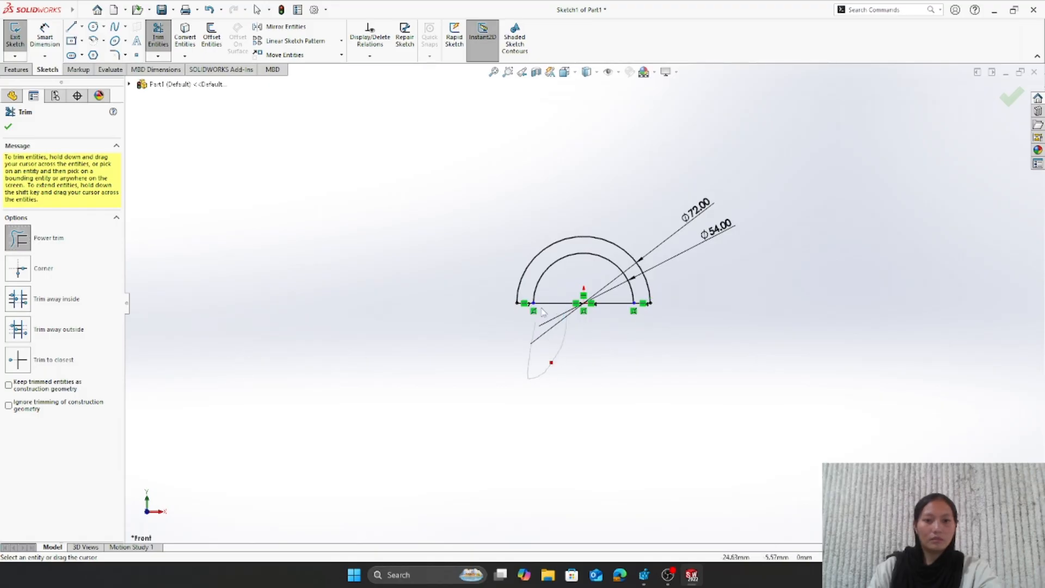
click(9, 126)
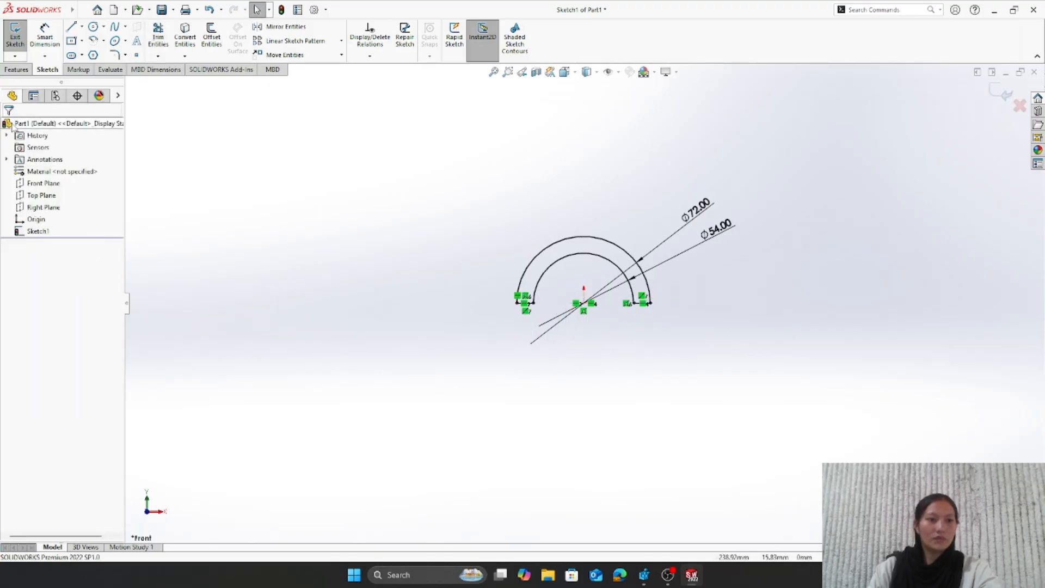
- Extrude the half-ring profile as a boss with a Mid Plane depth of 38 mm
click(16, 70)
click(20, 37)
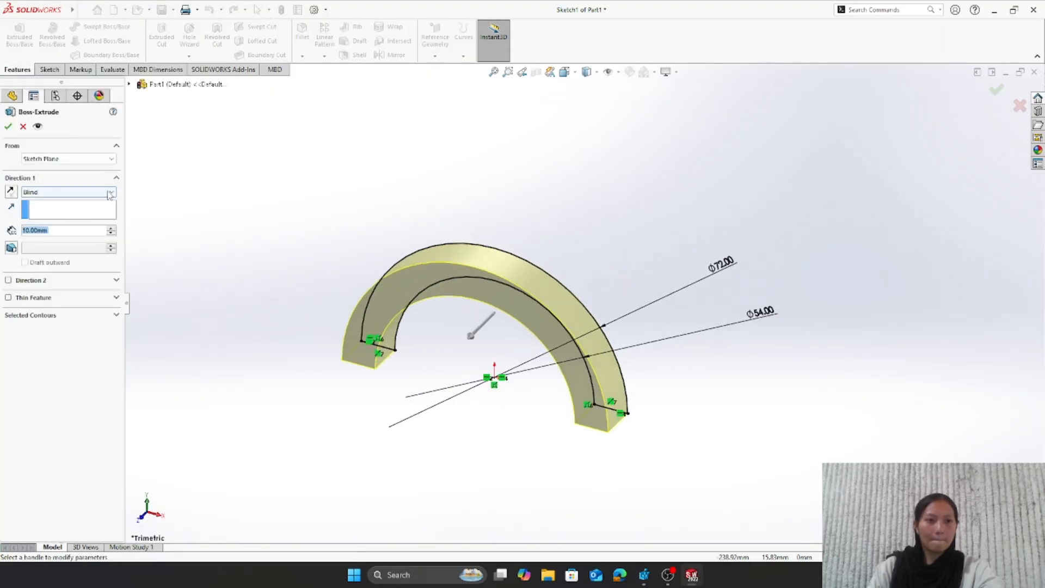
click(109, 193)
click(38, 231)
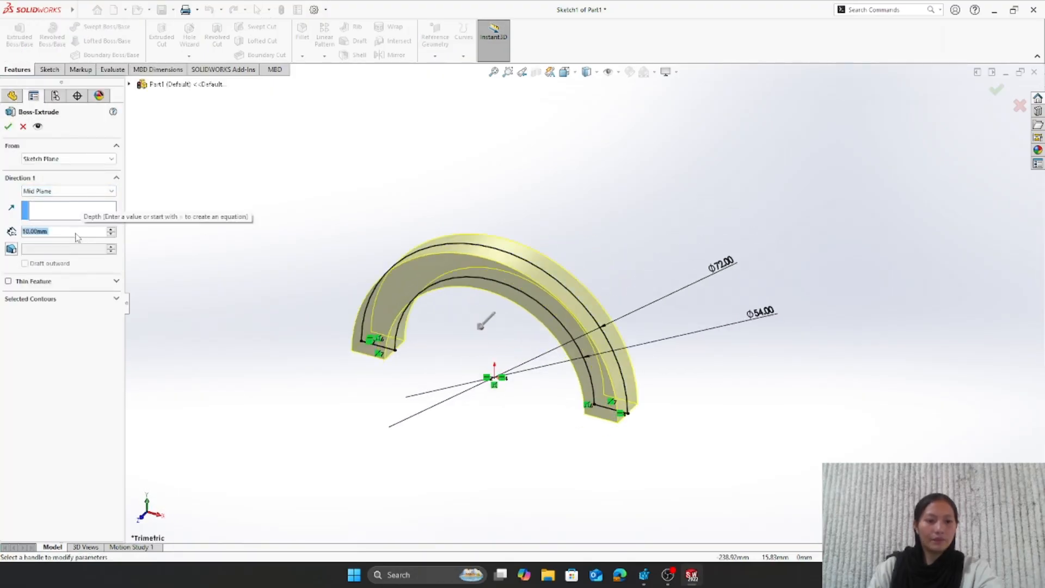
text(30)
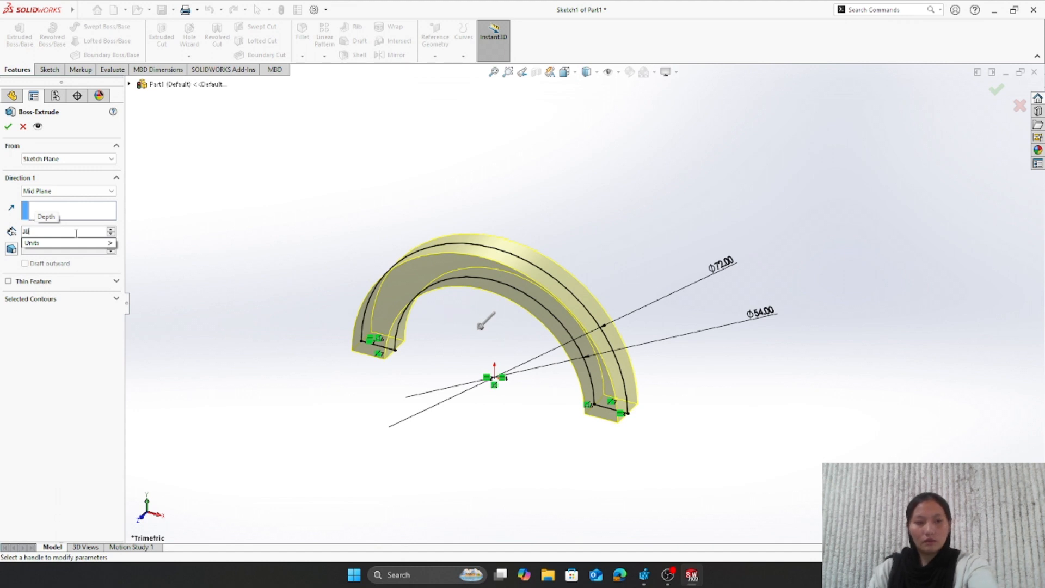
key(Return)
click(8, 128)
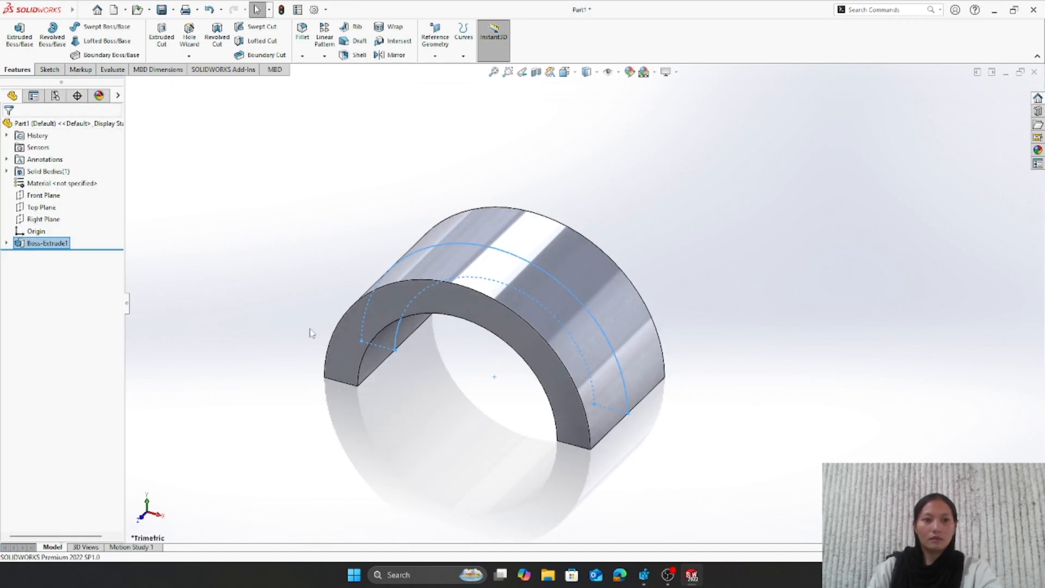
- Create a reference plane offset 60 mm from the half-ring's flat end face, flipped to lie above the arch
middle_drag(311, 334, 359, 125)
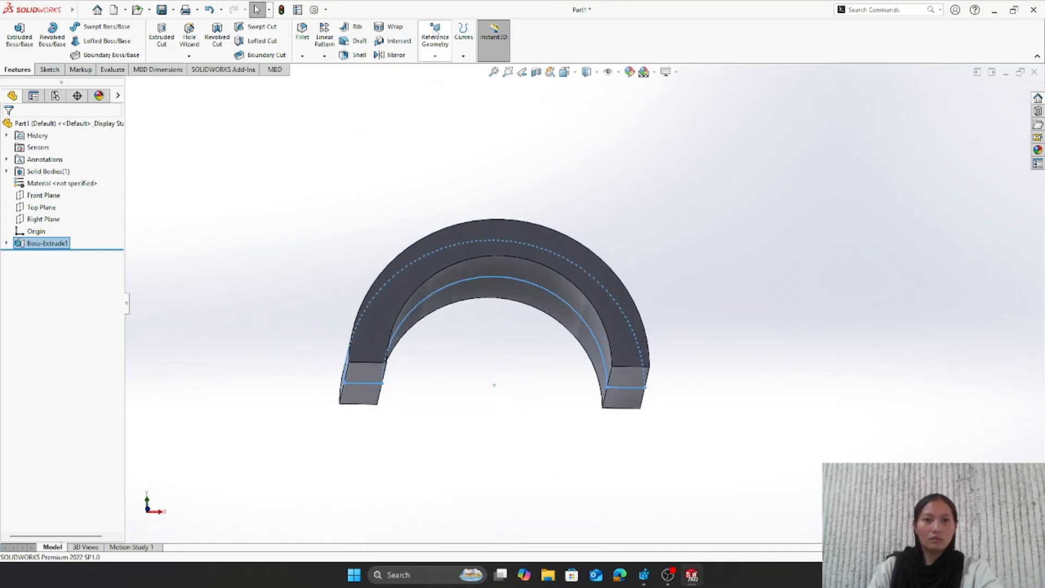
click(435, 36)
click(442, 71)
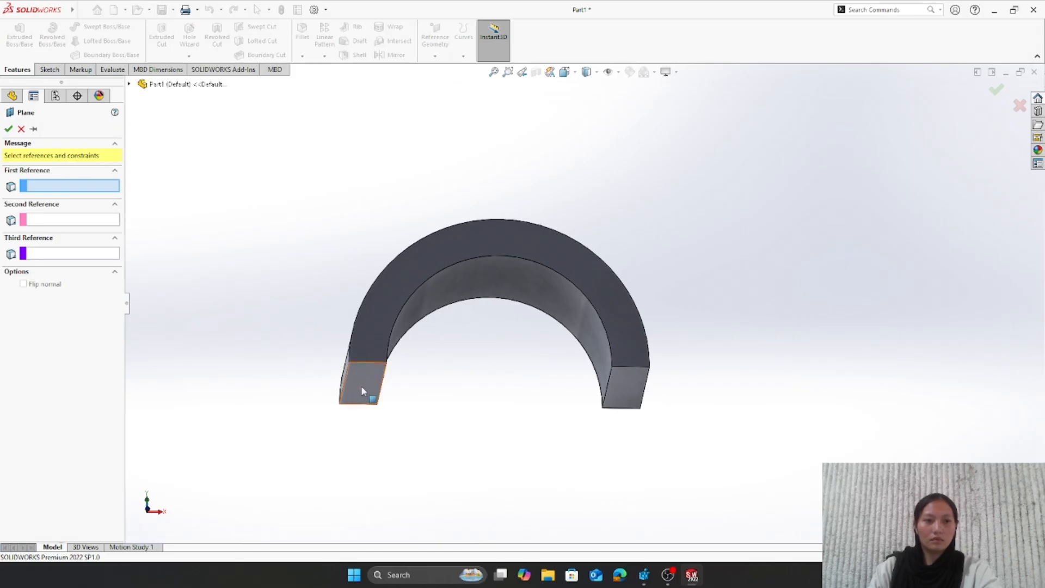
click(365, 392)
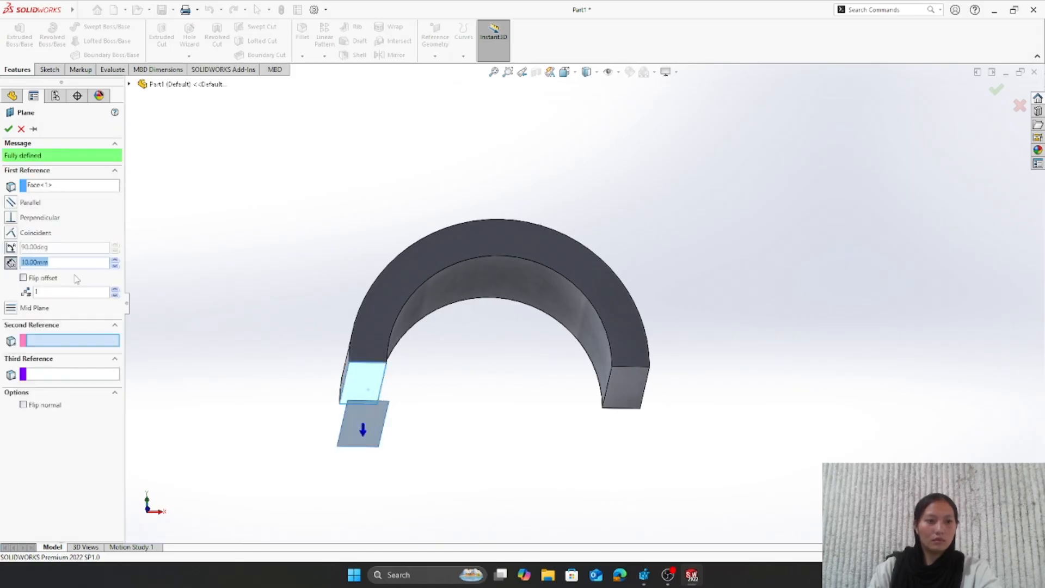
text(60)
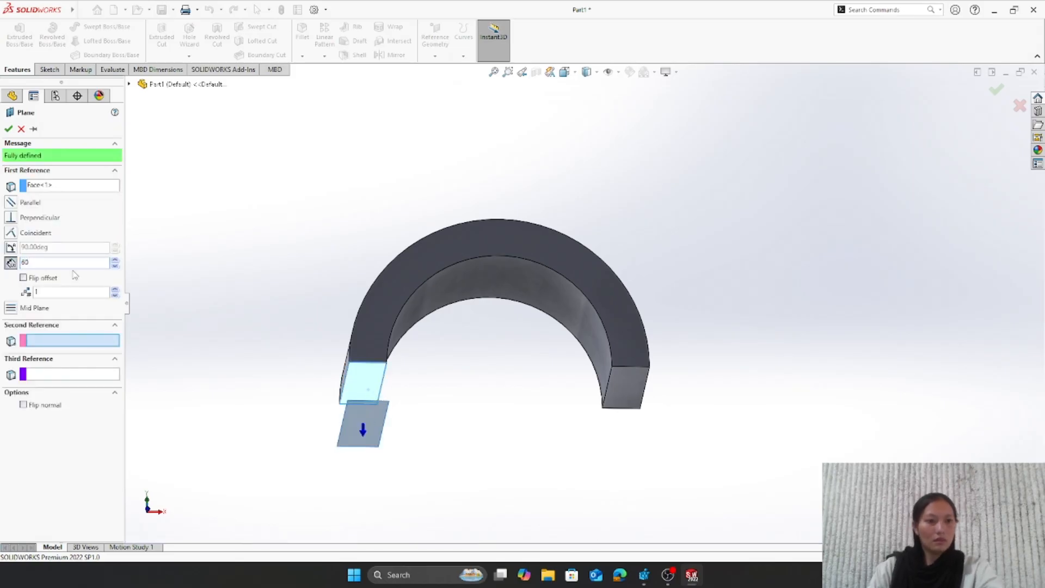
click(24, 278)
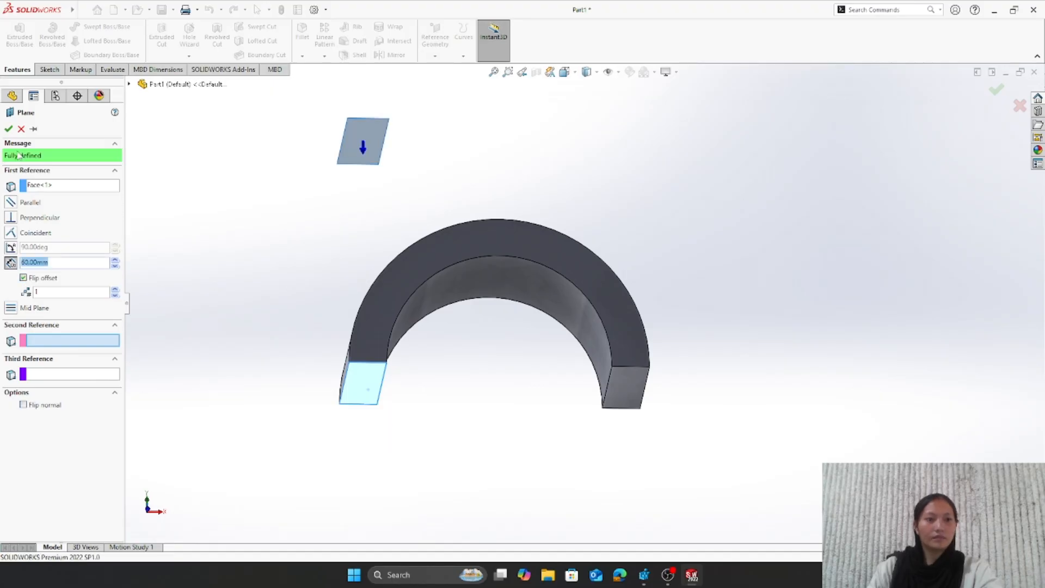
click(8, 129)
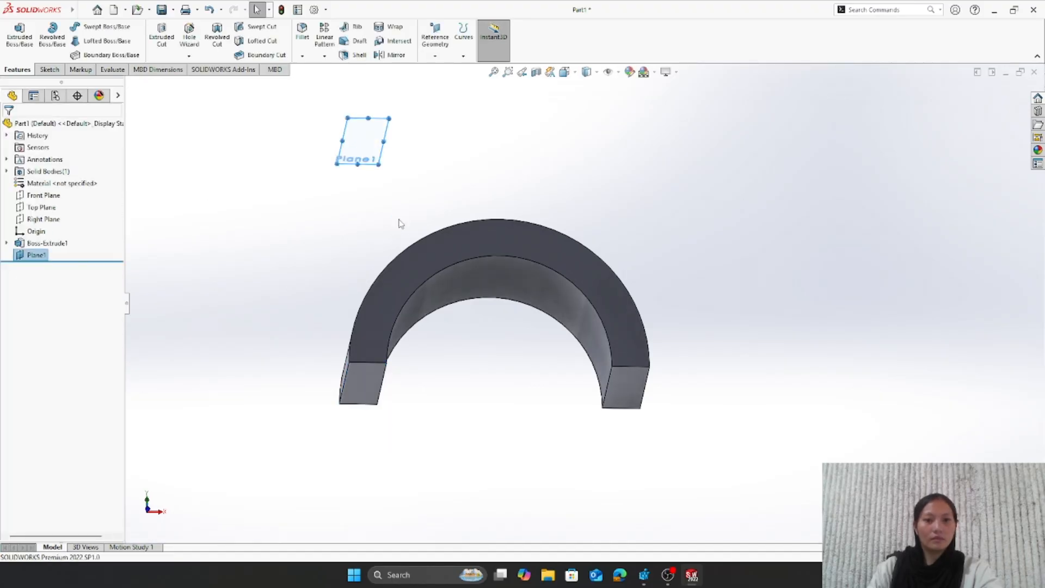
- Sketch a horizontal centerpoint straight slot at the origin on the offset plane, about 74.5 mm between arc centers and 8 mm wide
middle_drag(398, 220, 355, 254)
click(365, 178)
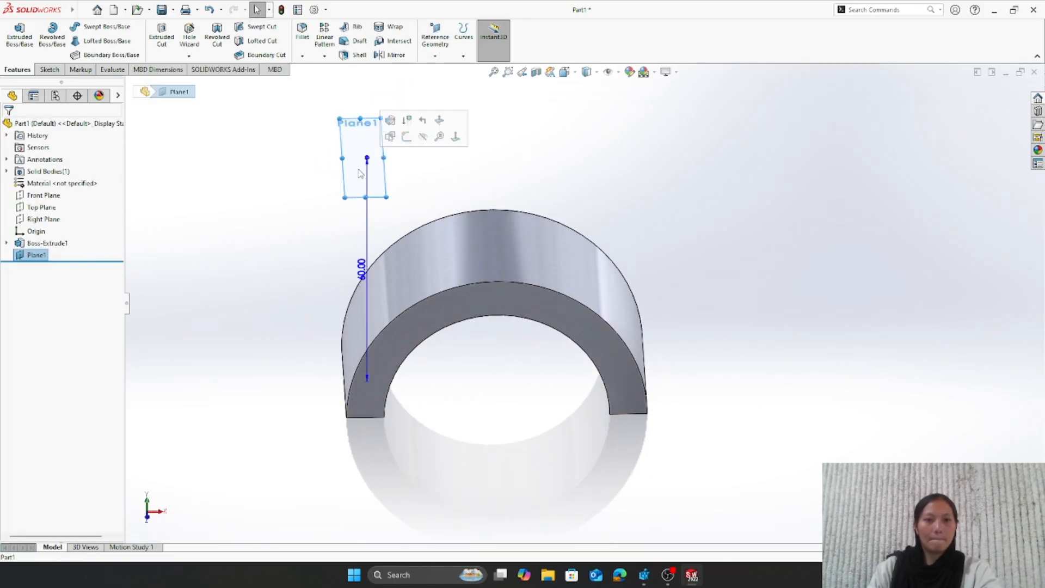
click(406, 138)
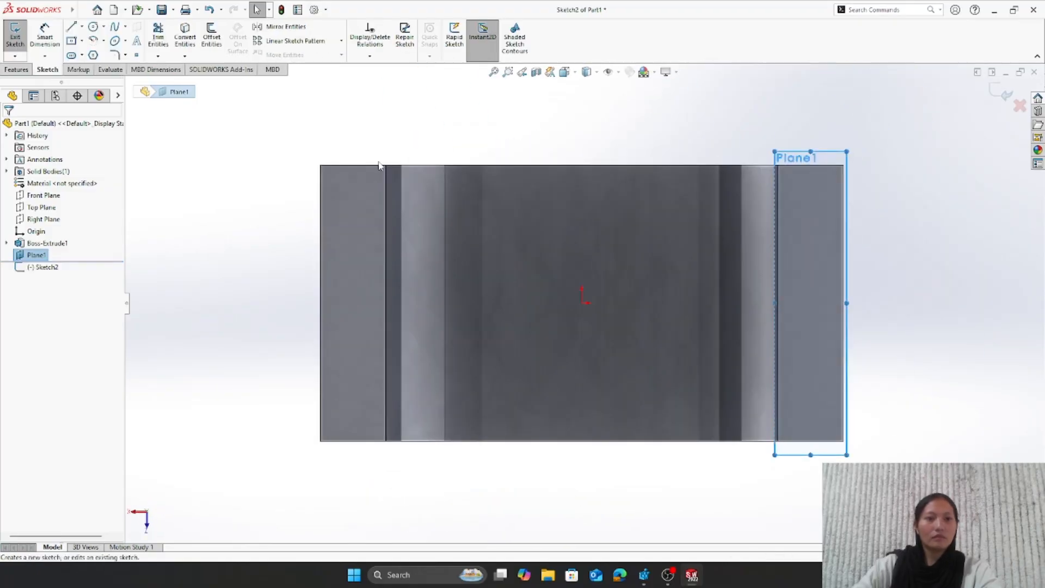
click(81, 55)
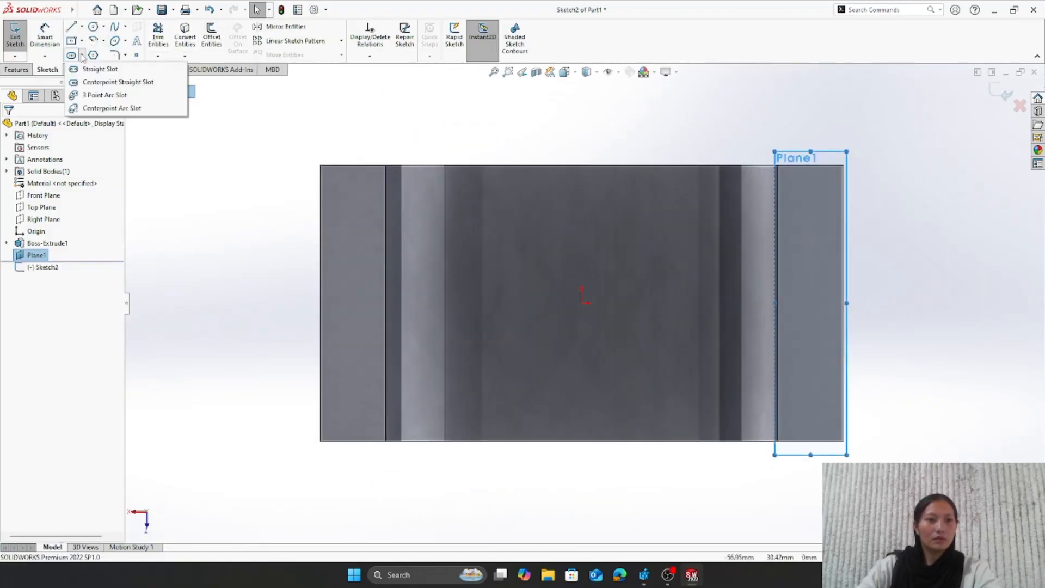
click(102, 83)
click(582, 302)
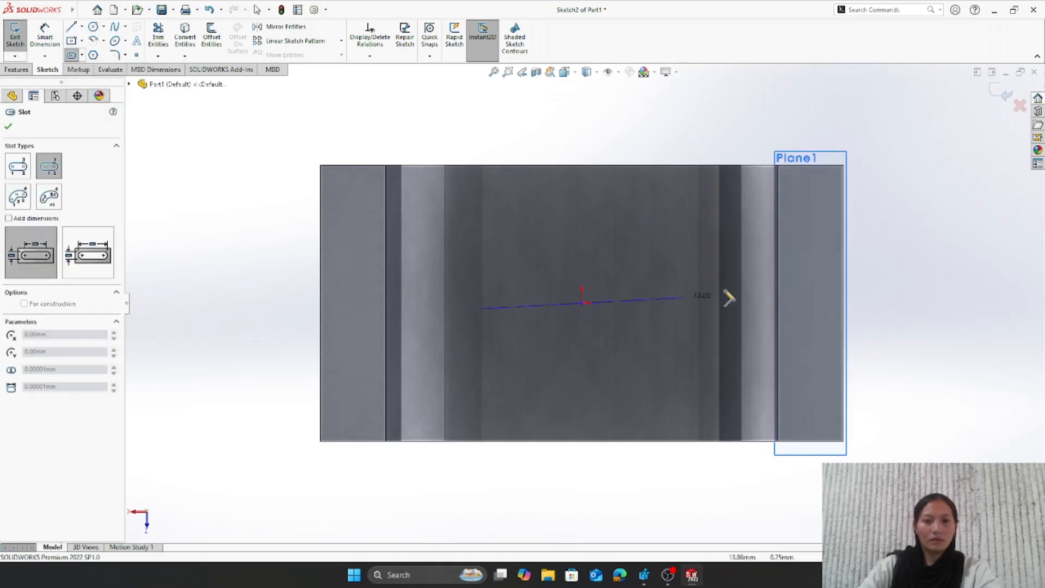
click(853, 304)
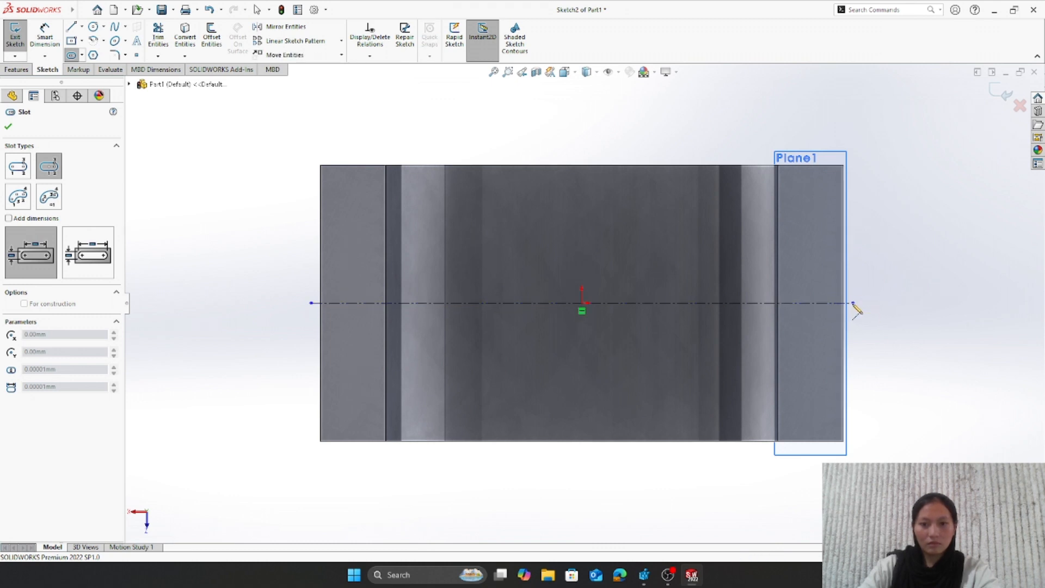
click(867, 275)
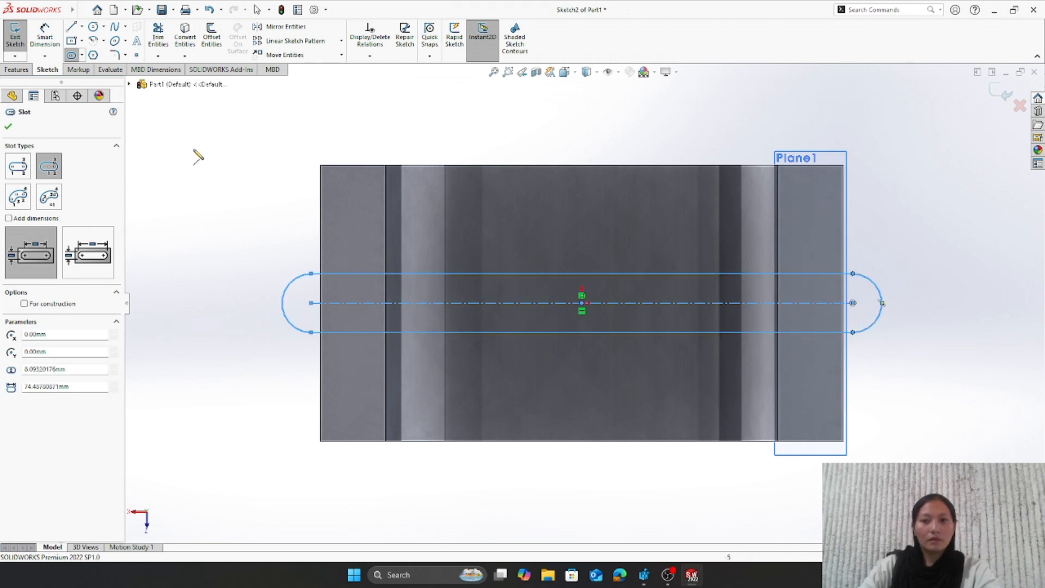
click(8, 127)
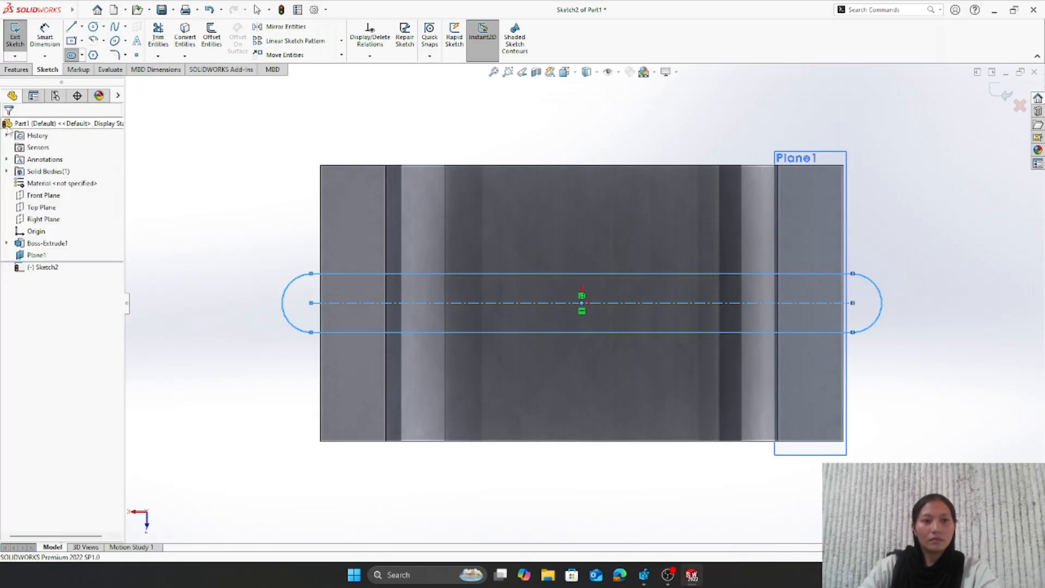
- Dimension the slot's end arc to a radius of 9 mm
click(45, 37)
click(281, 303)
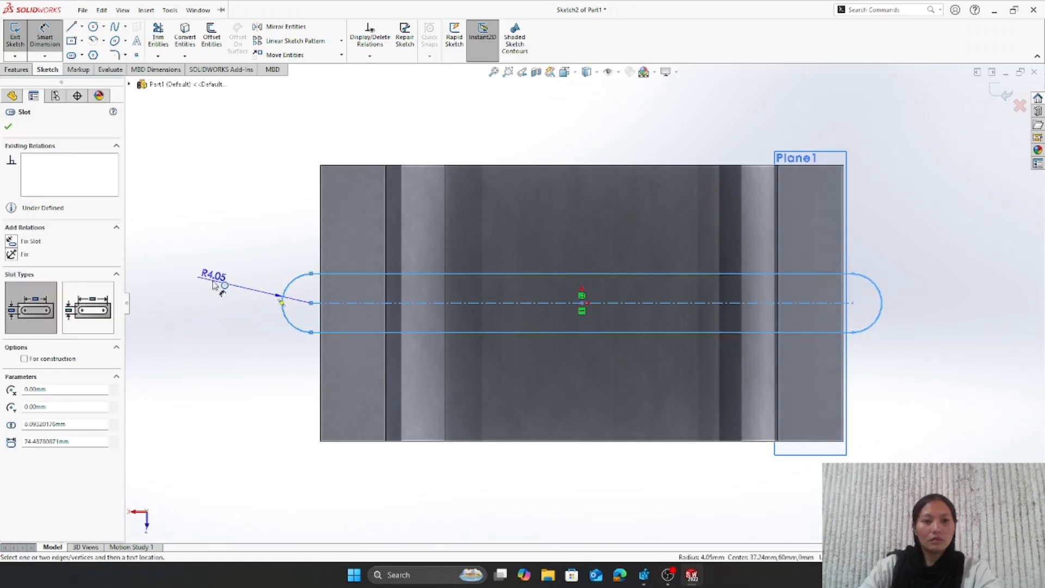
click(213, 283)
text(9)
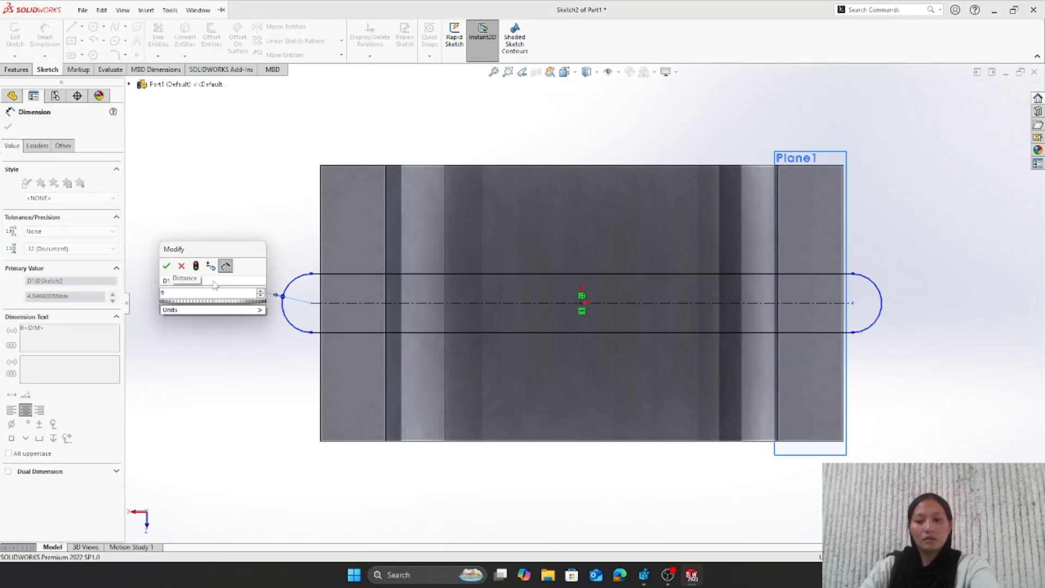
key(Return)
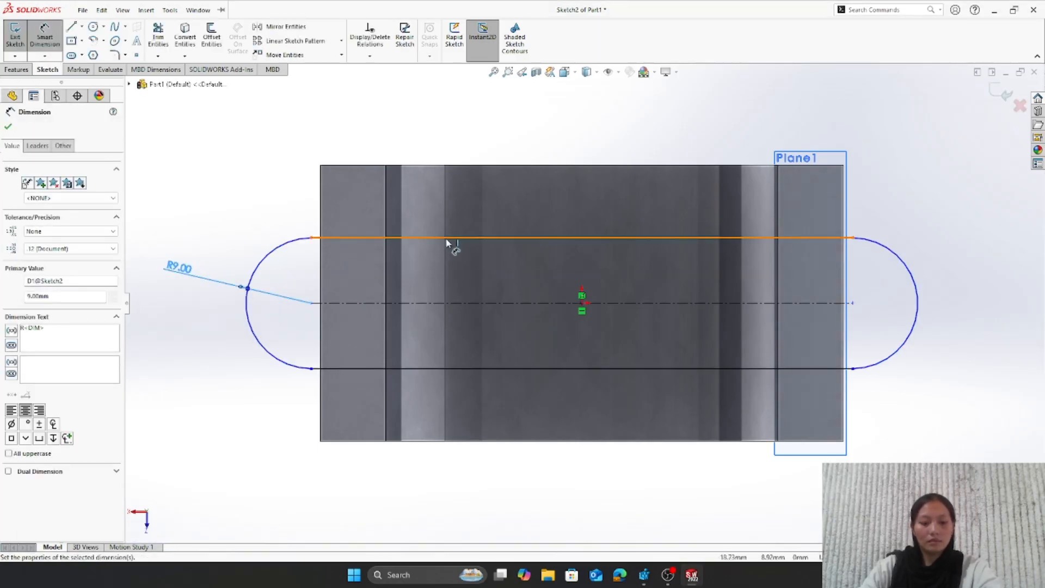
- Dimension the slot's straight edge to a length of 76 mm
click(446, 239)
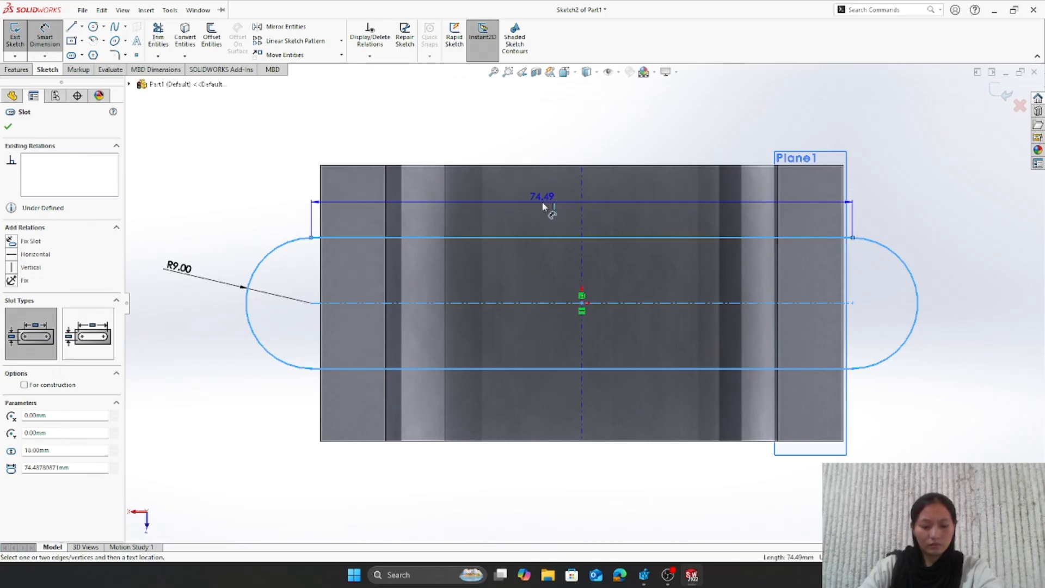
click(544, 207)
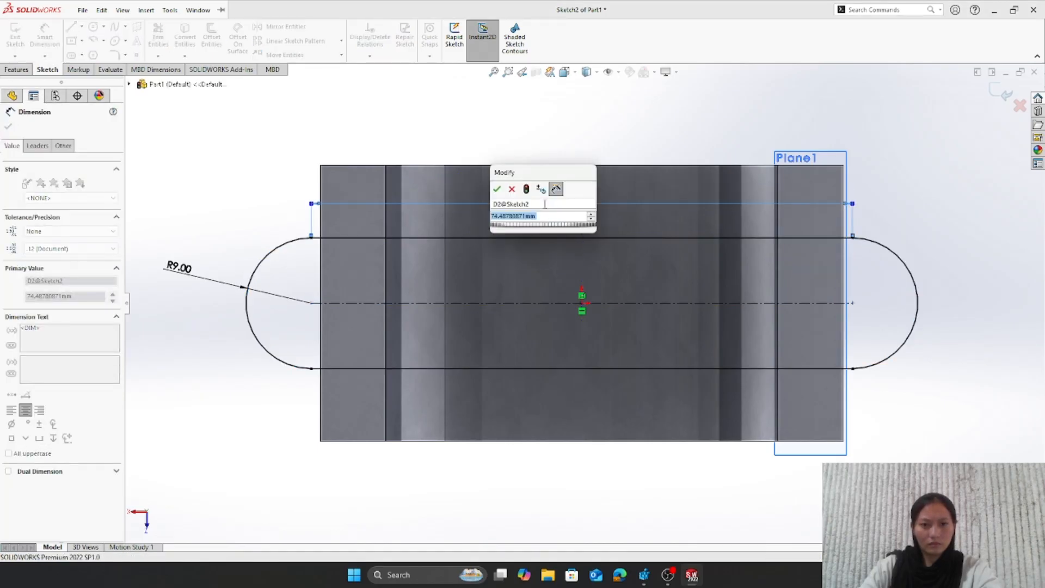
text(7)
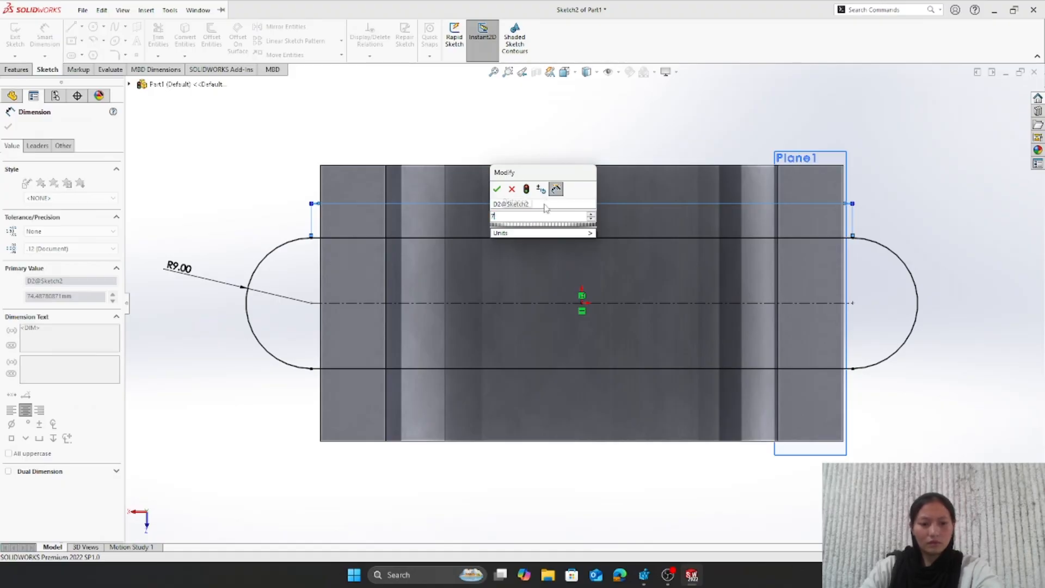
text(6)
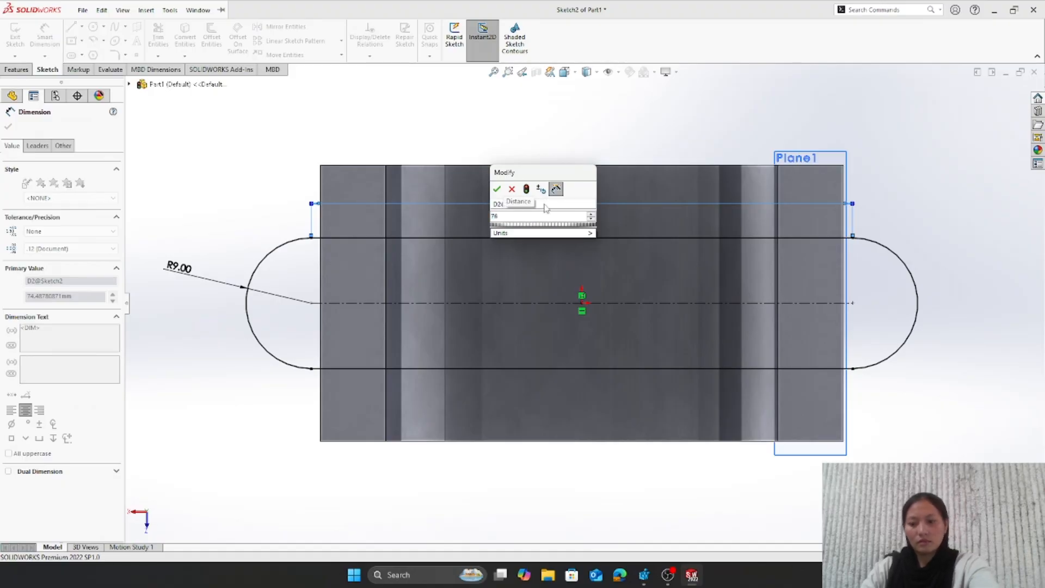
key(Return)
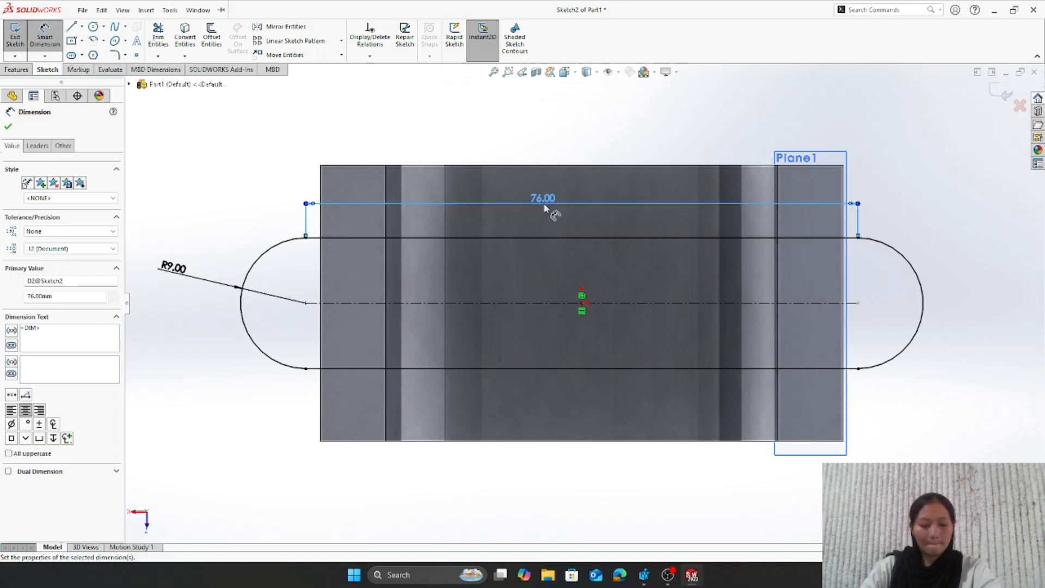
click(7, 127)
- Start a boss extrusion of the slot profile and open its Direction 1 end-condition choices
click(16, 70)
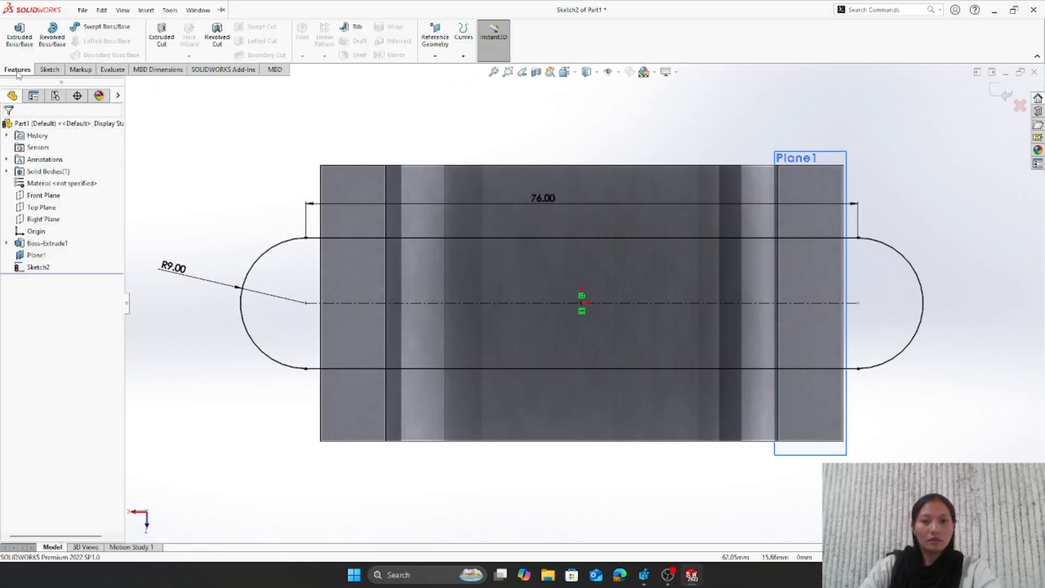
click(17, 37)
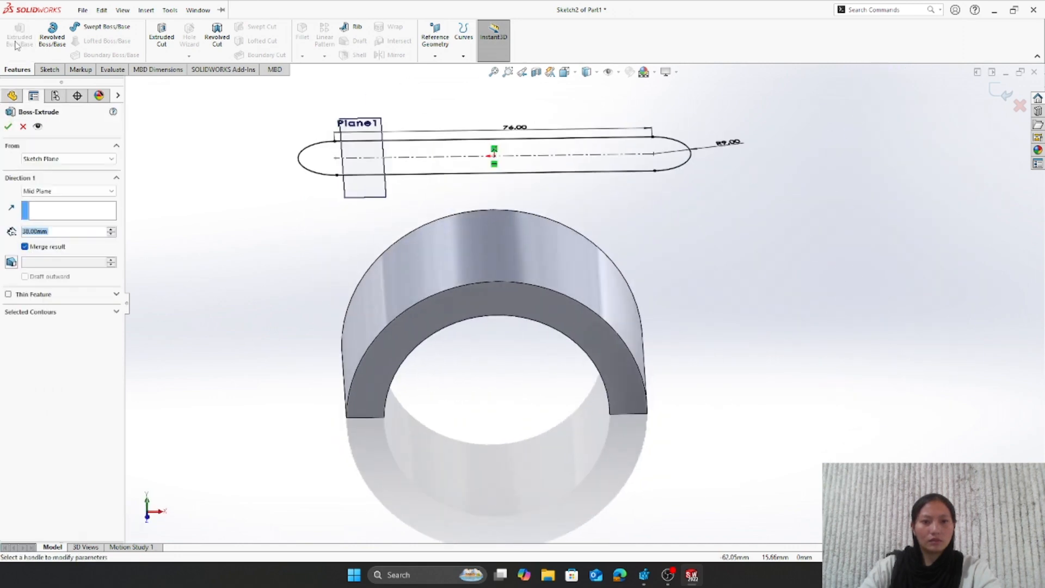
click(110, 191)
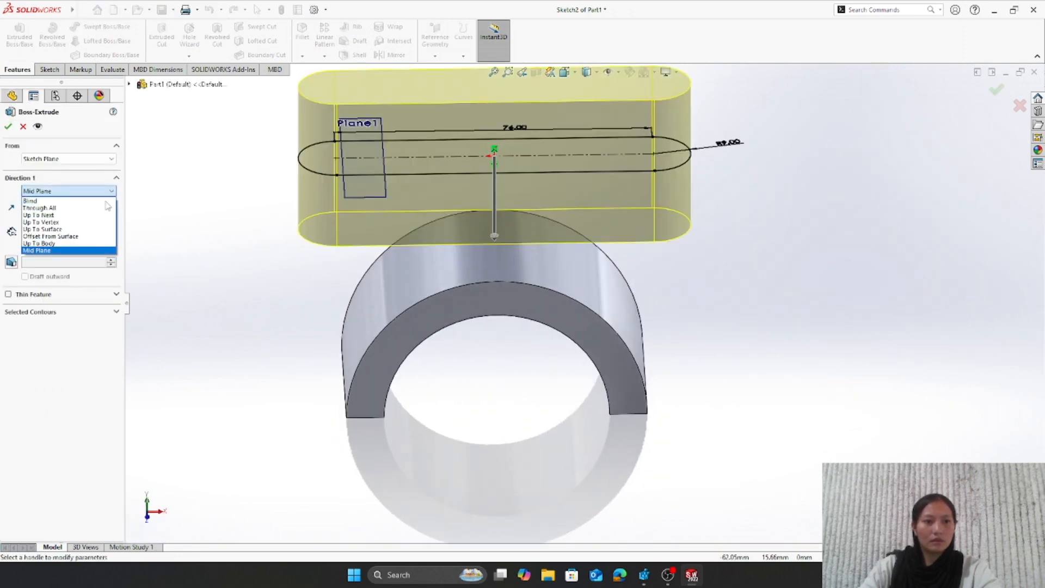
- Extrude the slot profile Up To Surface, ending at the half-ring's flat bottom face, and hide Plane1
click(88, 230)
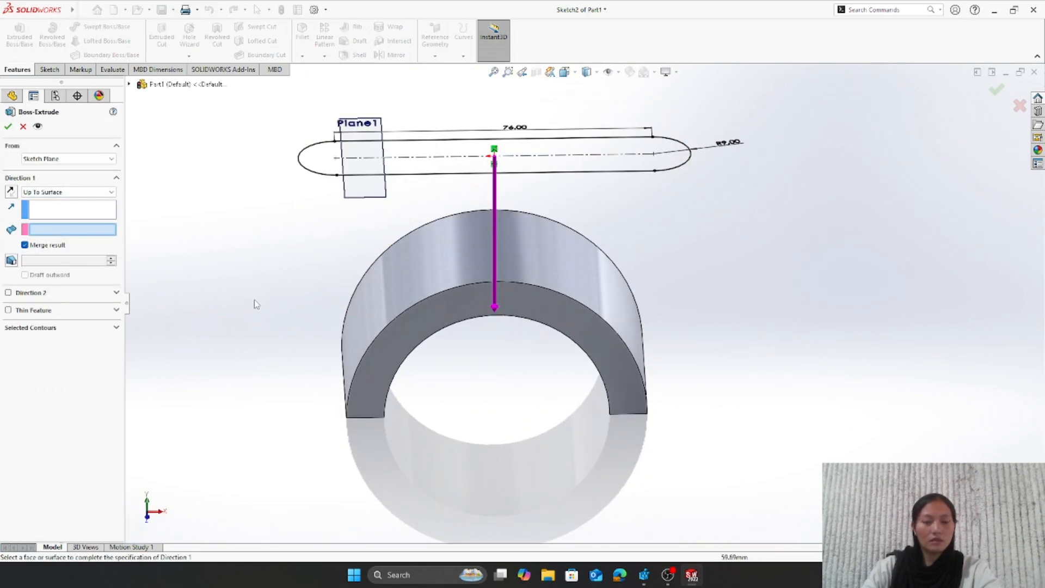
middle_drag(267, 324, 368, 392)
click(361, 381)
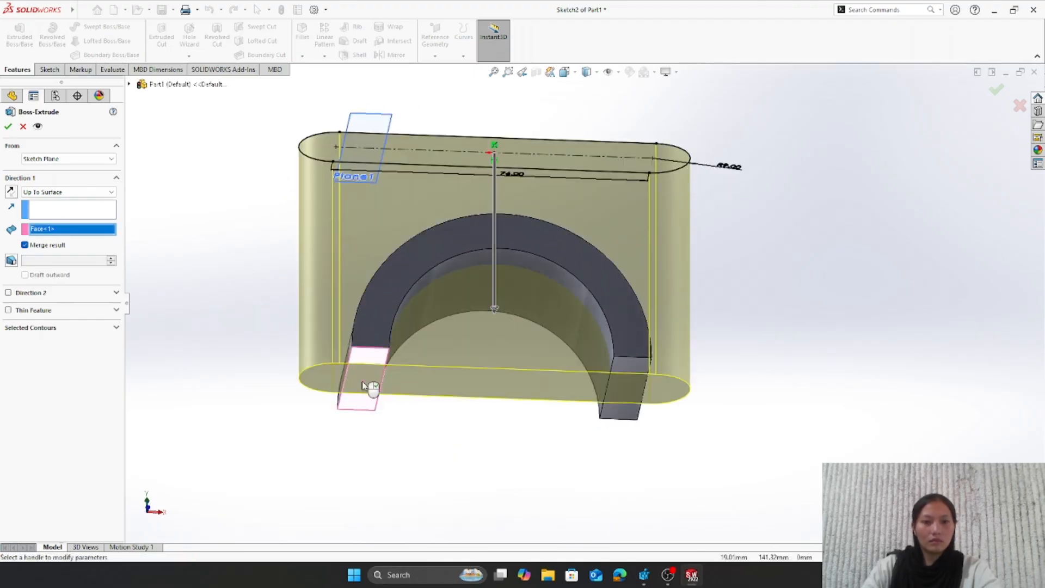
click(7, 126)
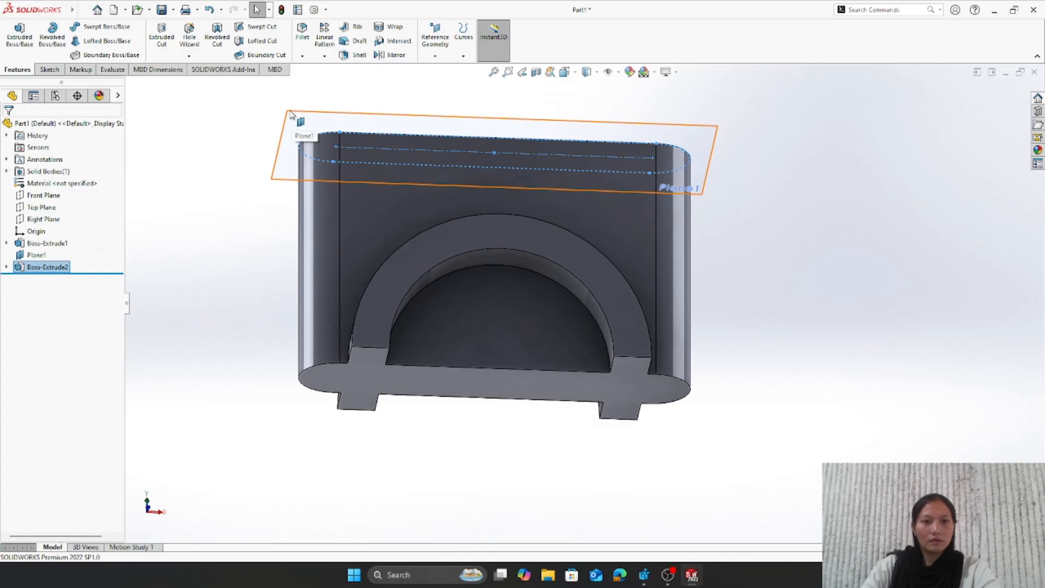
click(290, 112)
click(355, 79)
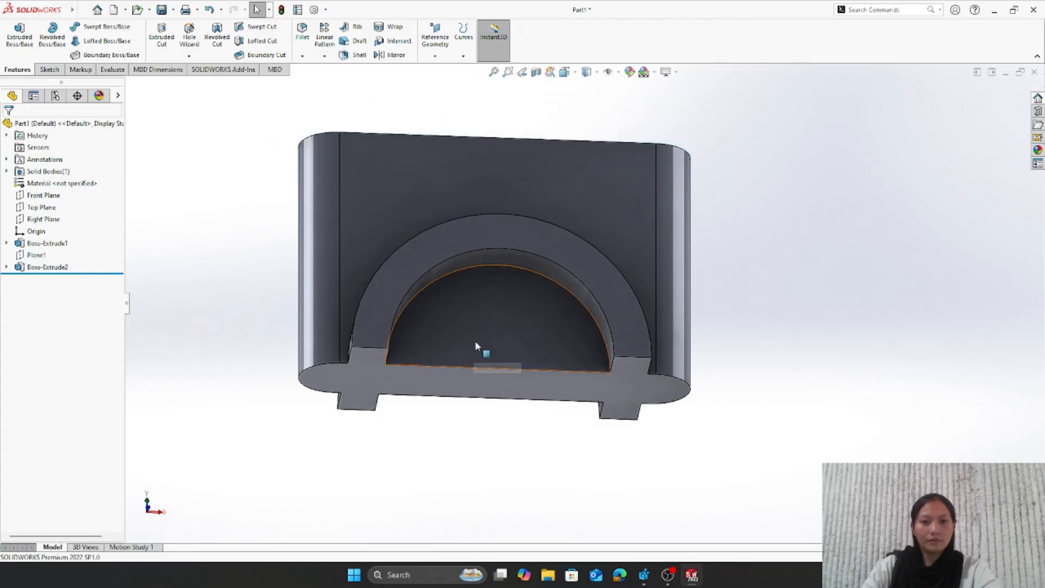
- Start a sketch on the half-round face blocking the bore and convert its outline into sketch entities
click(493, 338)
click(540, 300)
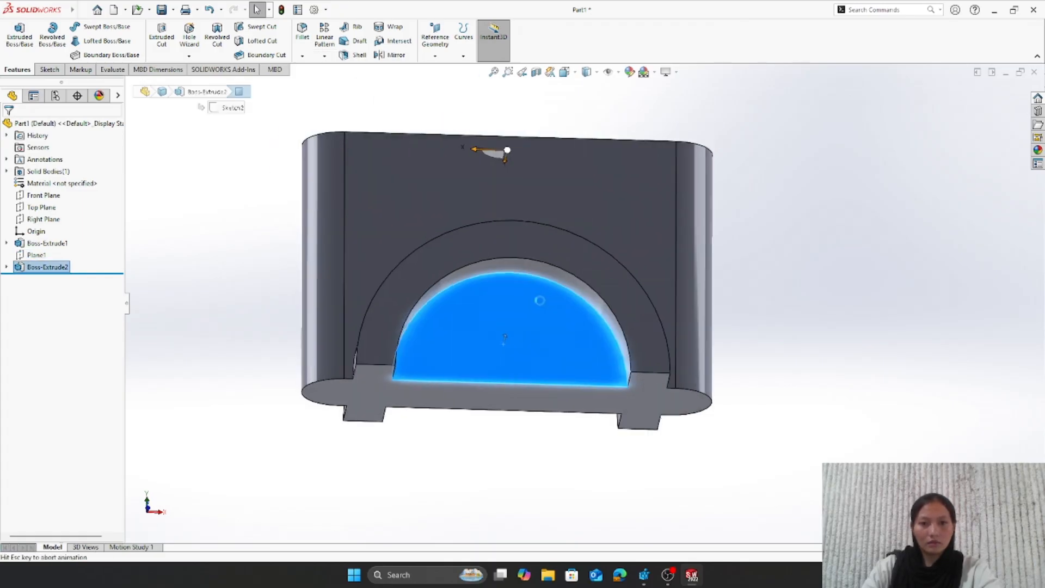
click(239, 91)
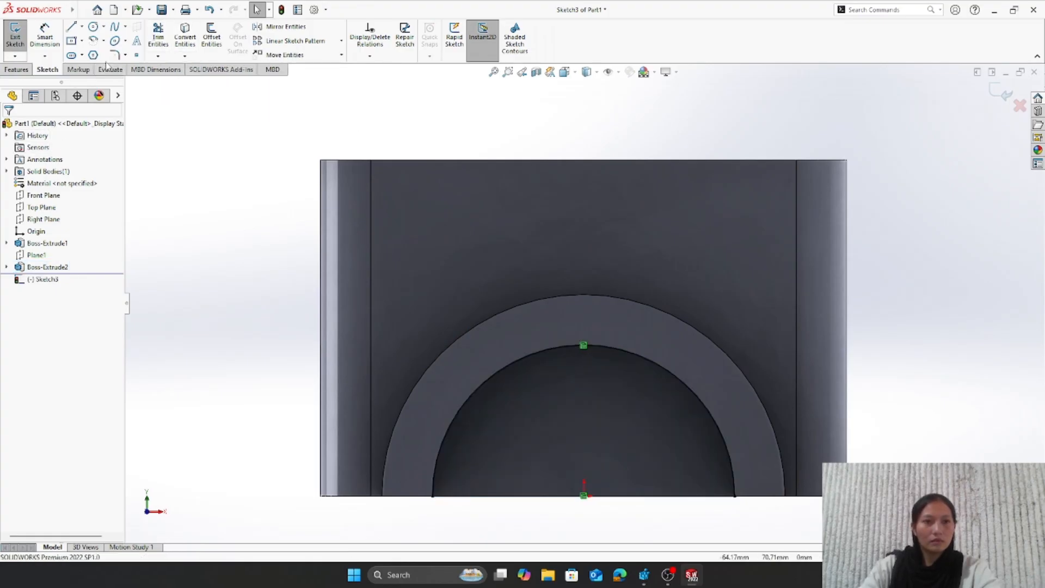
- Cut-extrude the half-round outline with the Through All end condition to open the bore
click(17, 69)
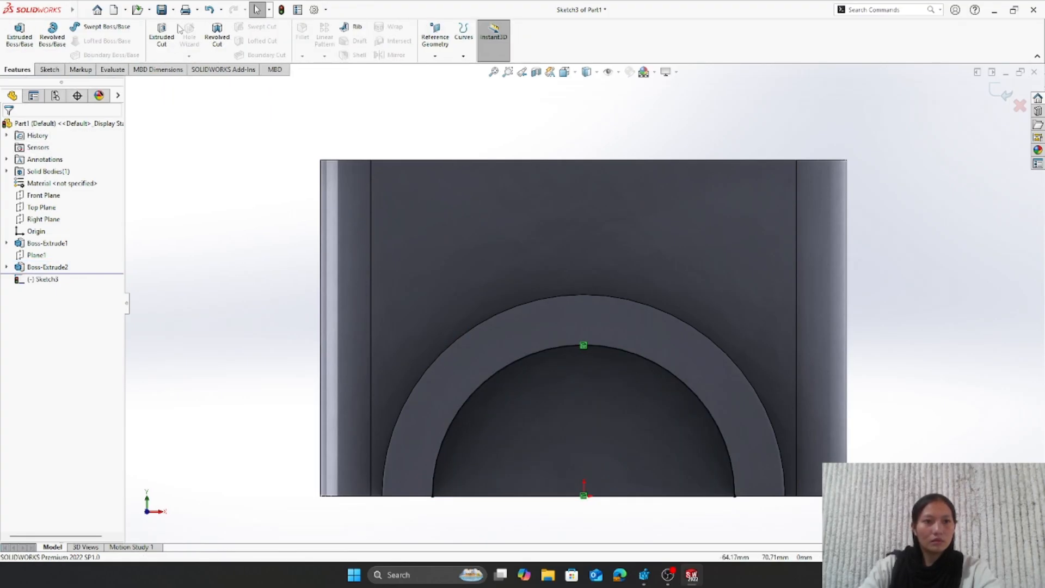
click(163, 33)
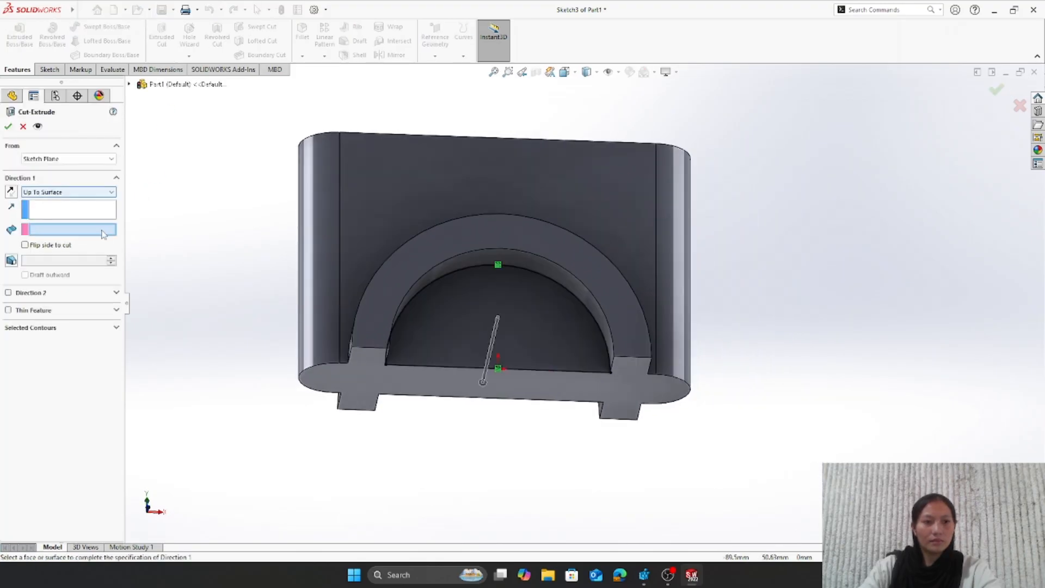
click(79, 193)
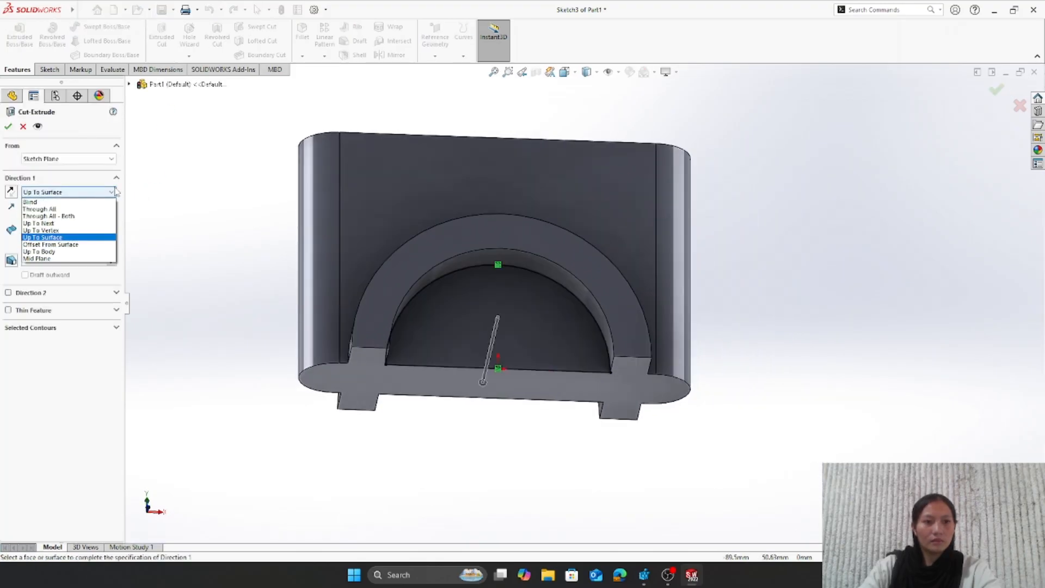
click(79, 209)
click(8, 126)
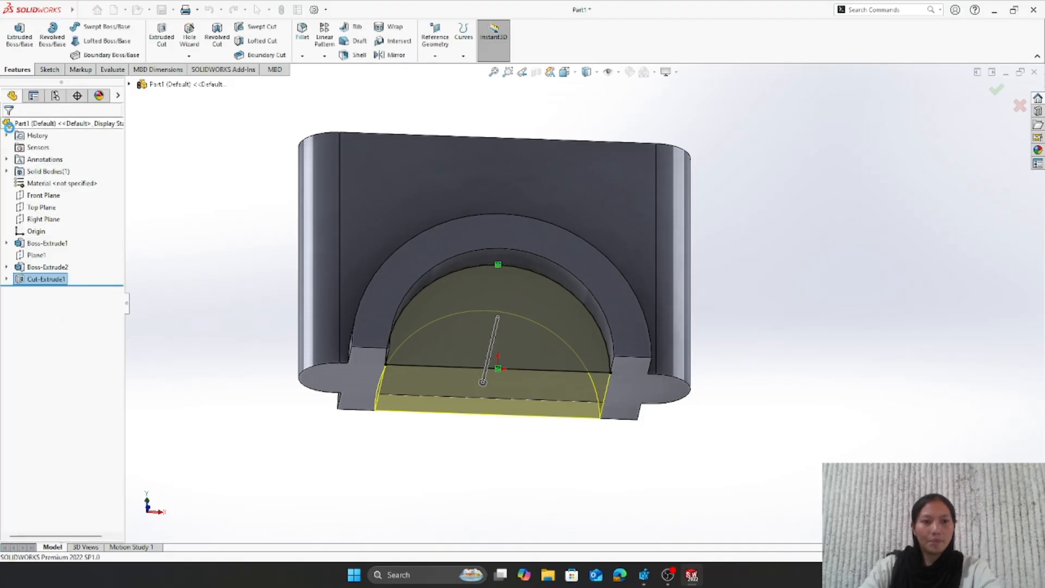
- Sketch two circles on the bottom face, about 8.9 mm and 8.7 mm in diameter, each concentric with one rounded end
middle_drag(382, 440, 386, 321)
click(387, 321)
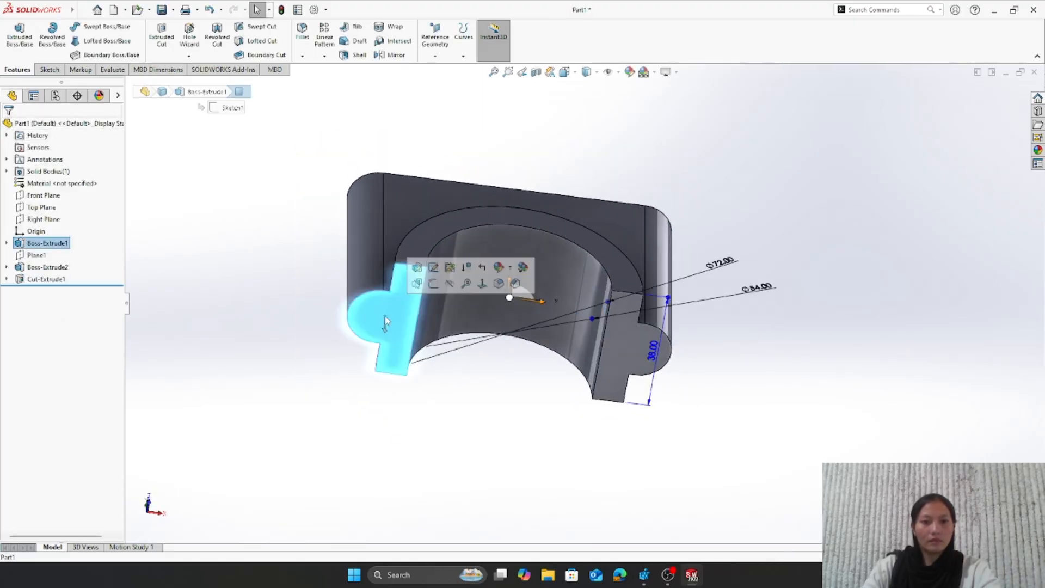
click(434, 282)
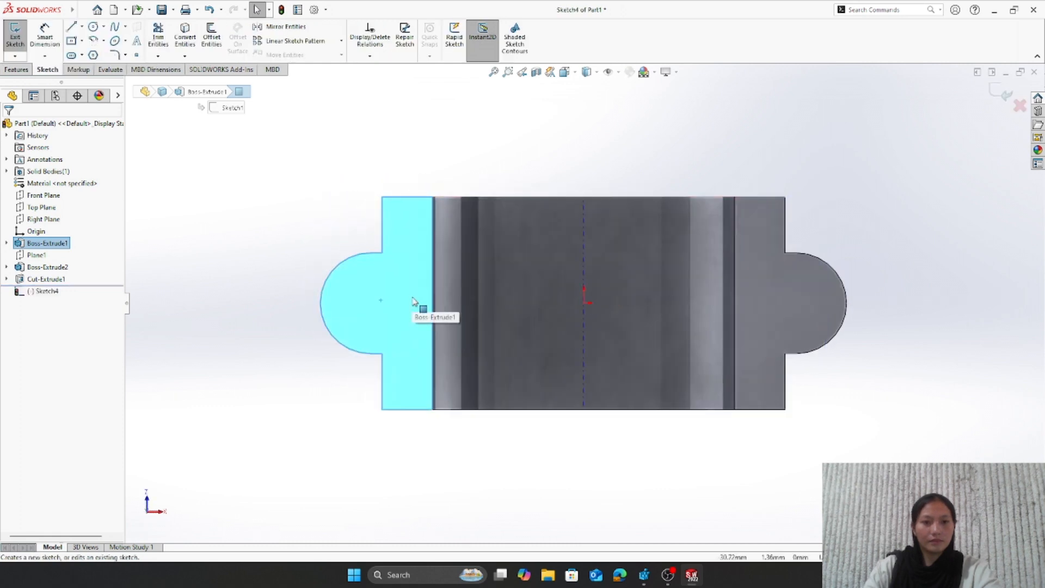
click(93, 29)
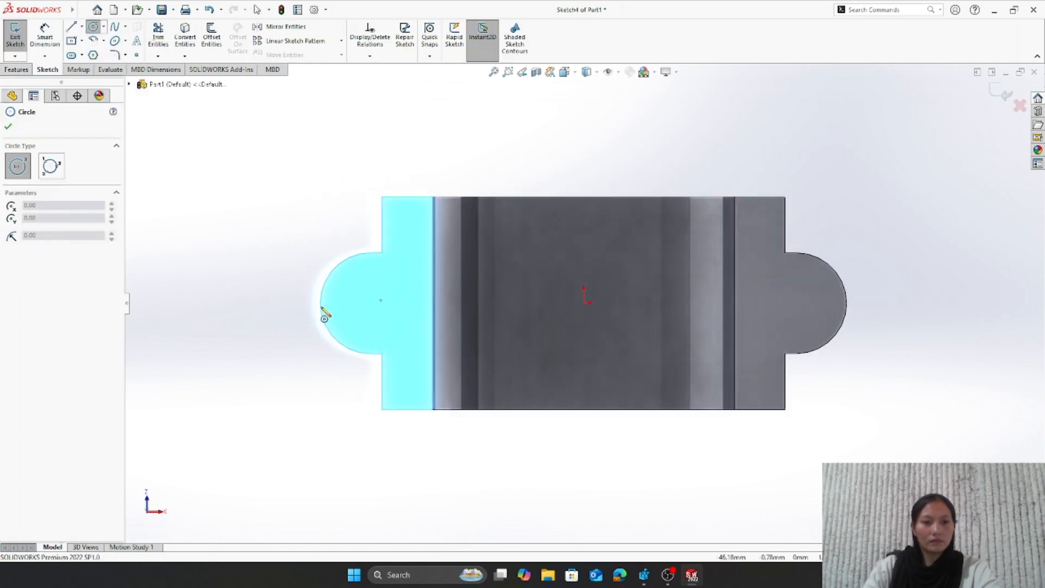
click(370, 302)
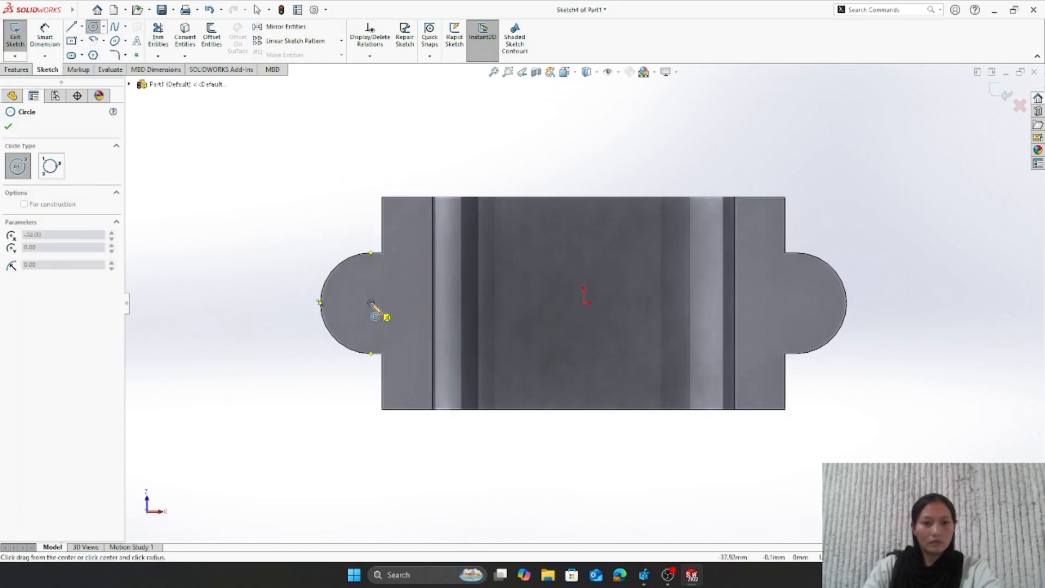
click(390, 321)
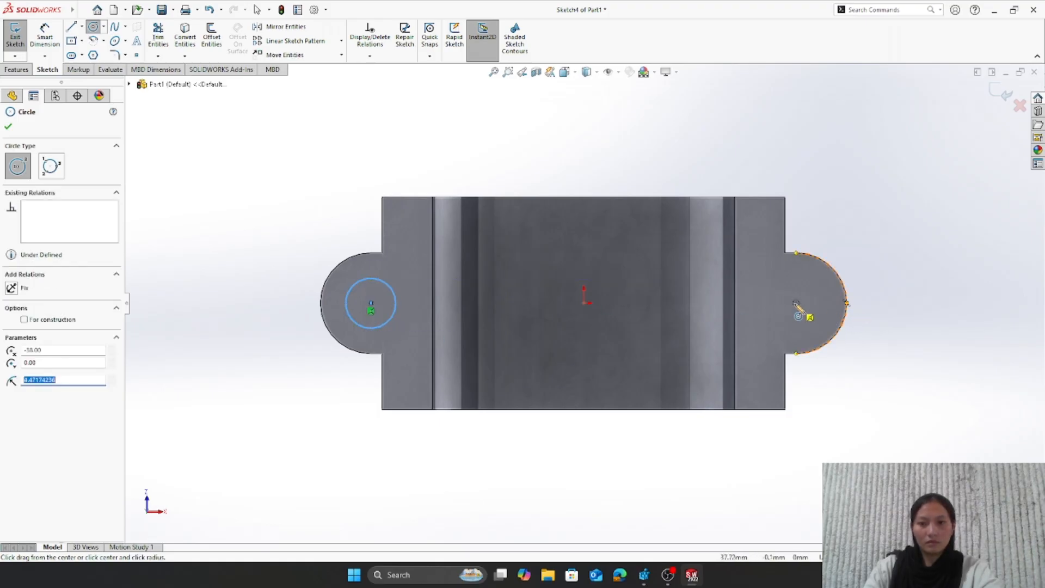
click(796, 303)
click(812, 326)
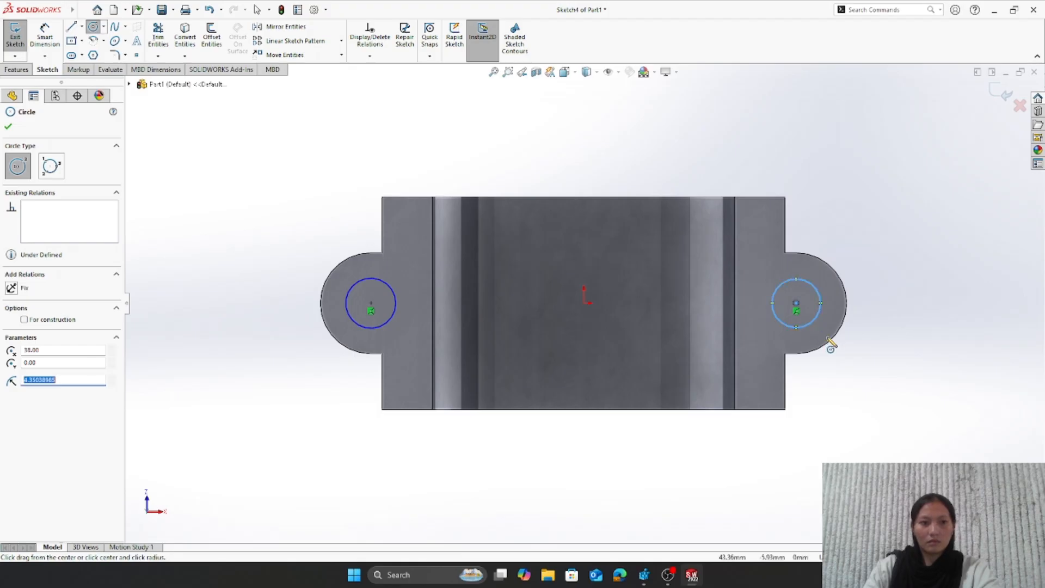
click(9, 127)
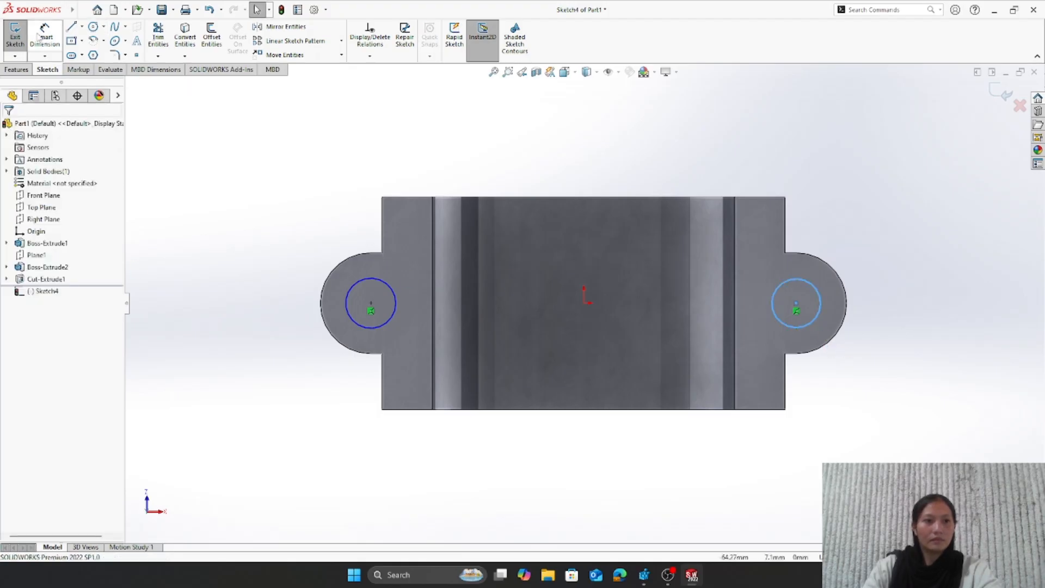
- Dimension the circle at the left rounded end to a 9 mm diameter
click(45, 34)
click(349, 312)
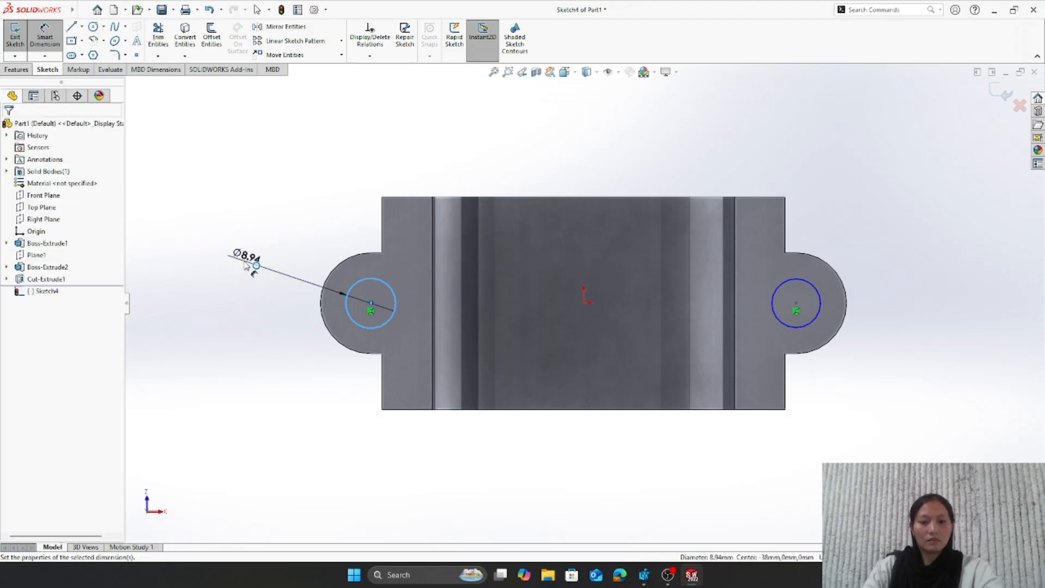
click(246, 261)
text(9)
key(Return)
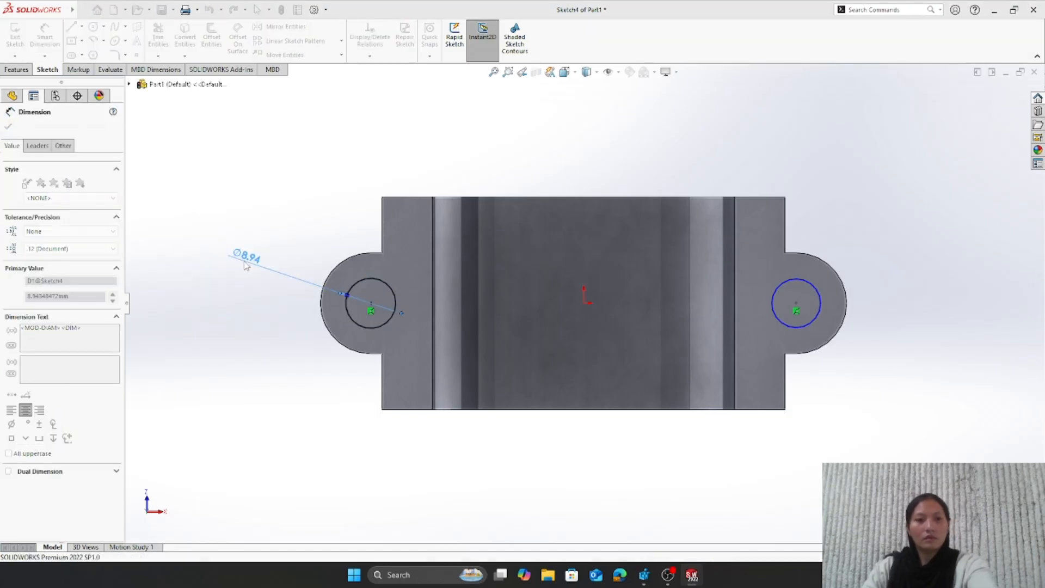
- Dimension the circle at the right rounded end to a 9 mm diameter as well
click(821, 305)
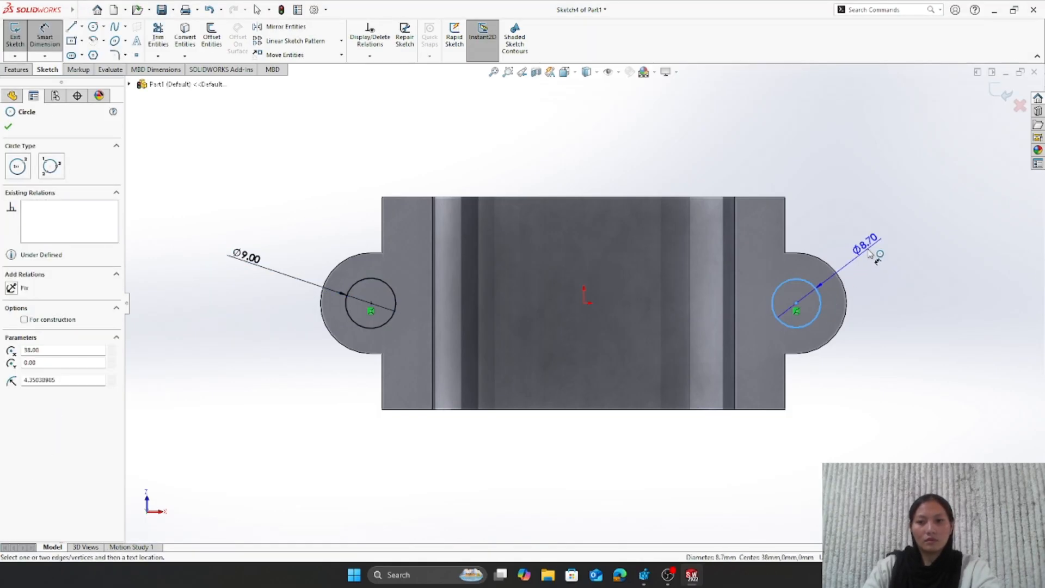
click(873, 250)
text(9)
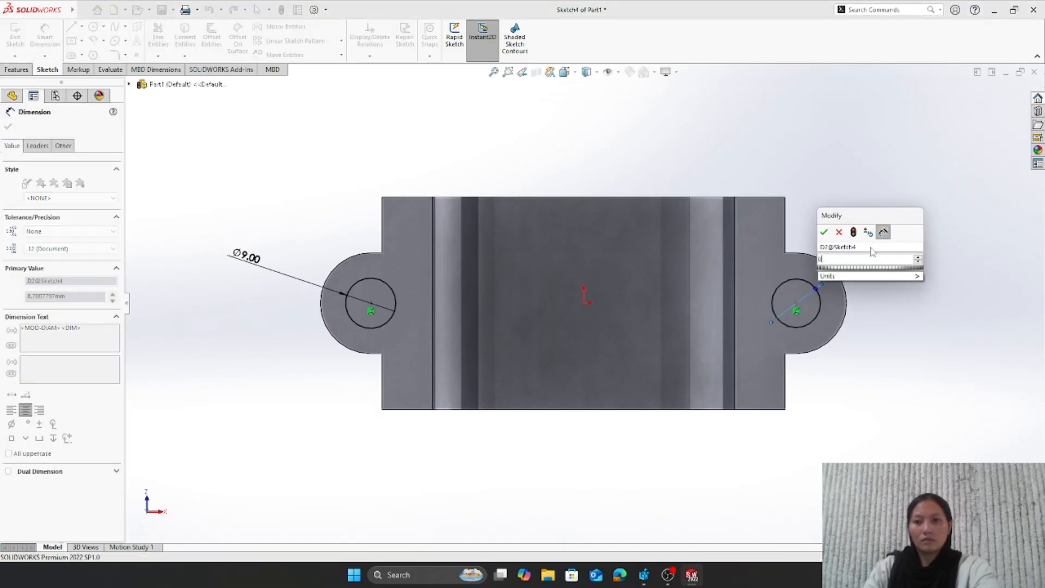
click(826, 234)
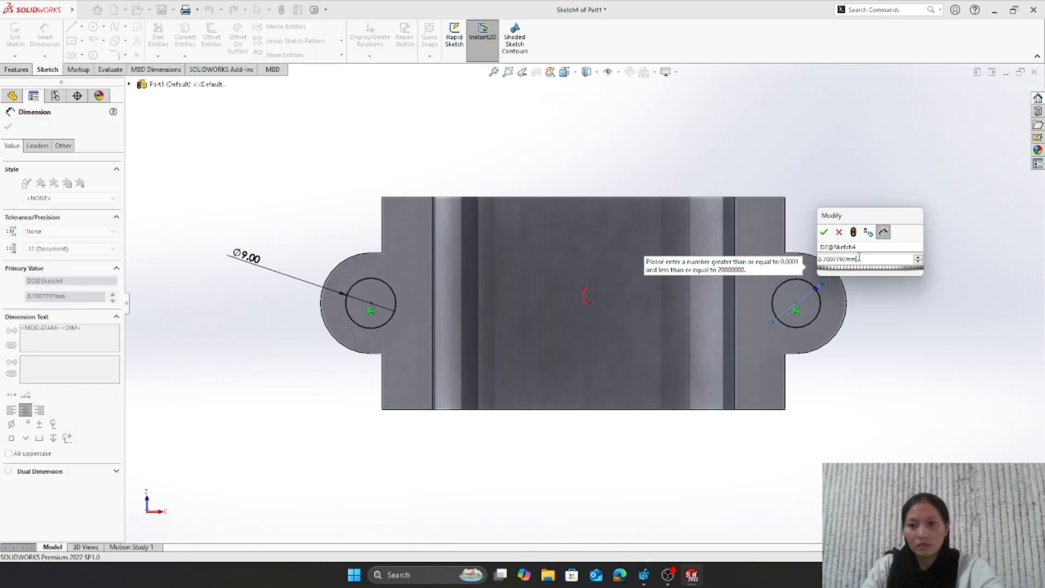
key(BackSpace)
key(BackSpace)
key(BackSpace)
key(BackSpace)
key(BackSpace)
key(BackSpace)
key(BackSpace)
key(BackSpace)
key(BackSpace)
key(BackSpace)
key(BackSpace)
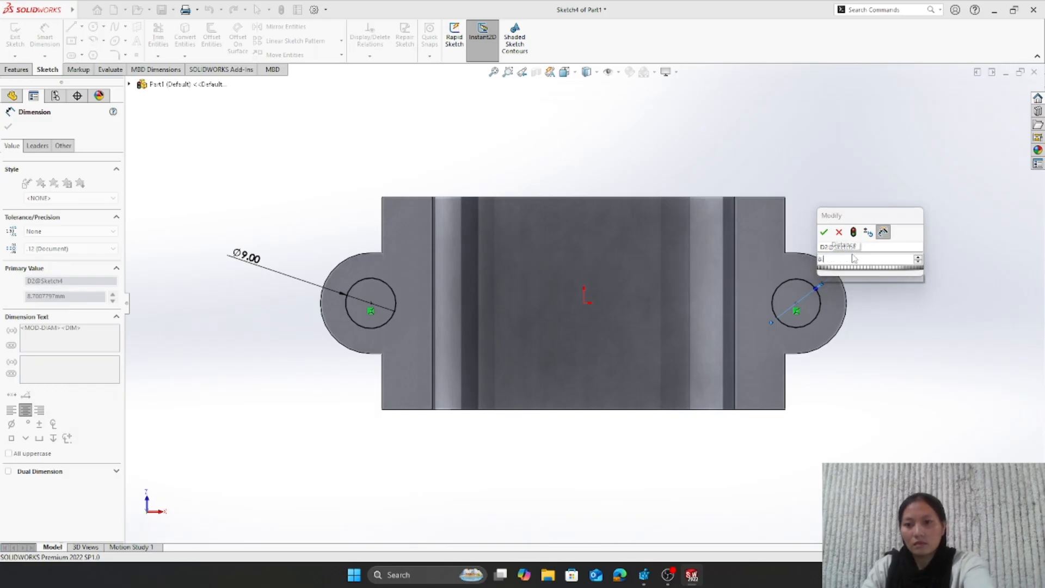
text(9)
key(Return)
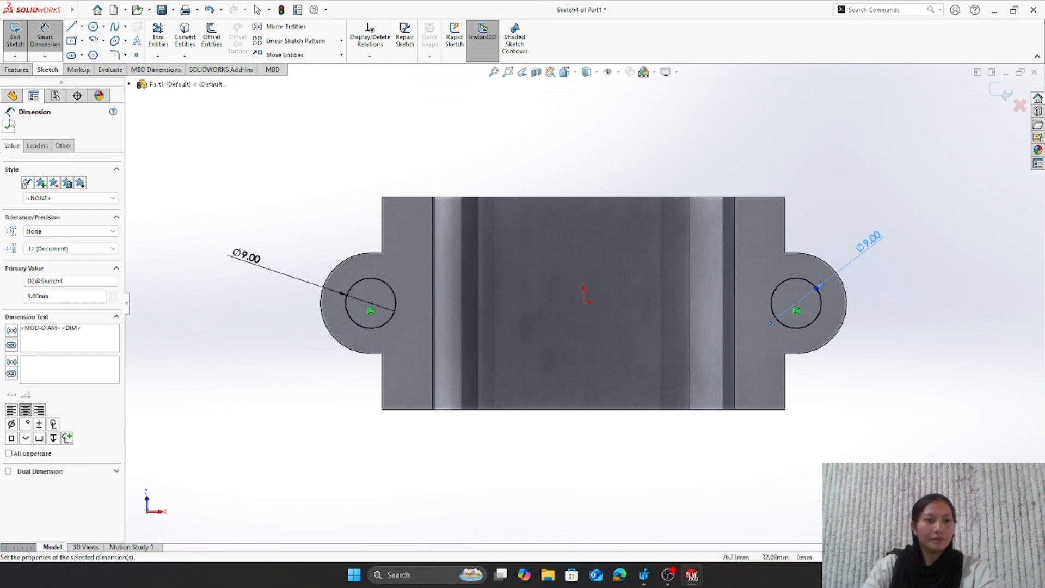
click(8, 128)
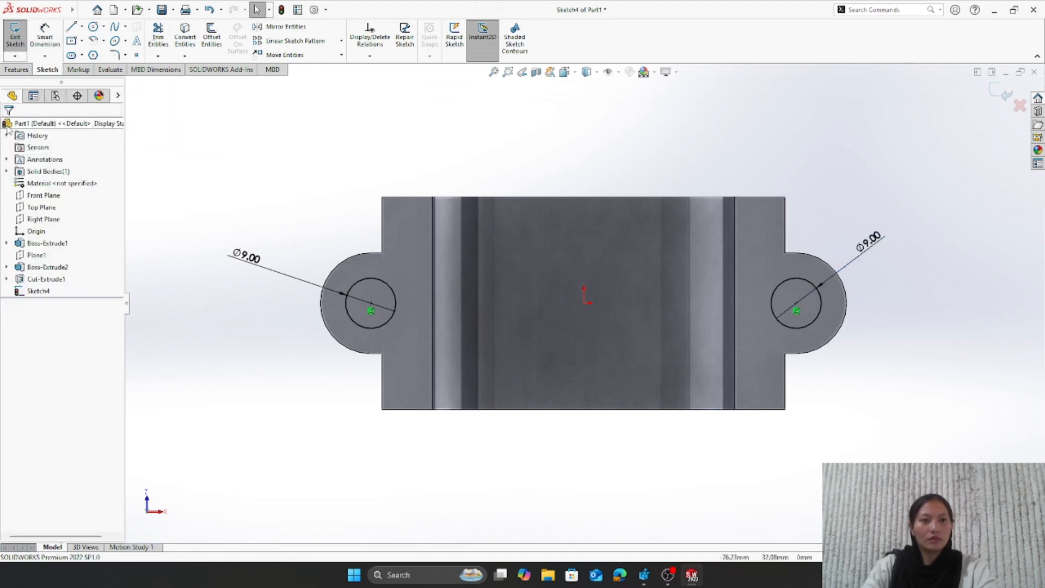
- Cut-extrude both 9 mm circles Through All to make the two bolt holes
click(15, 71)
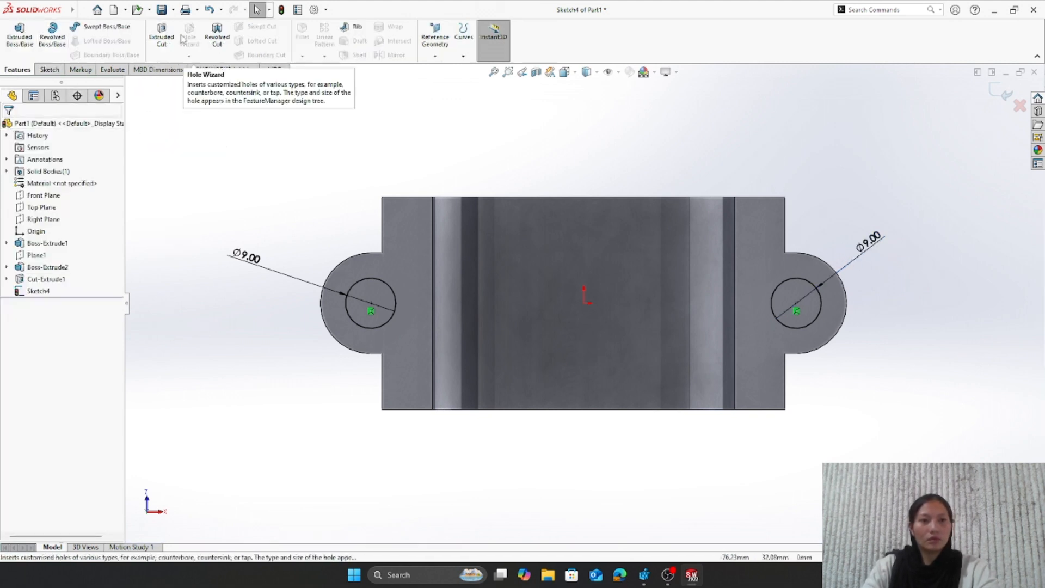
click(160, 37)
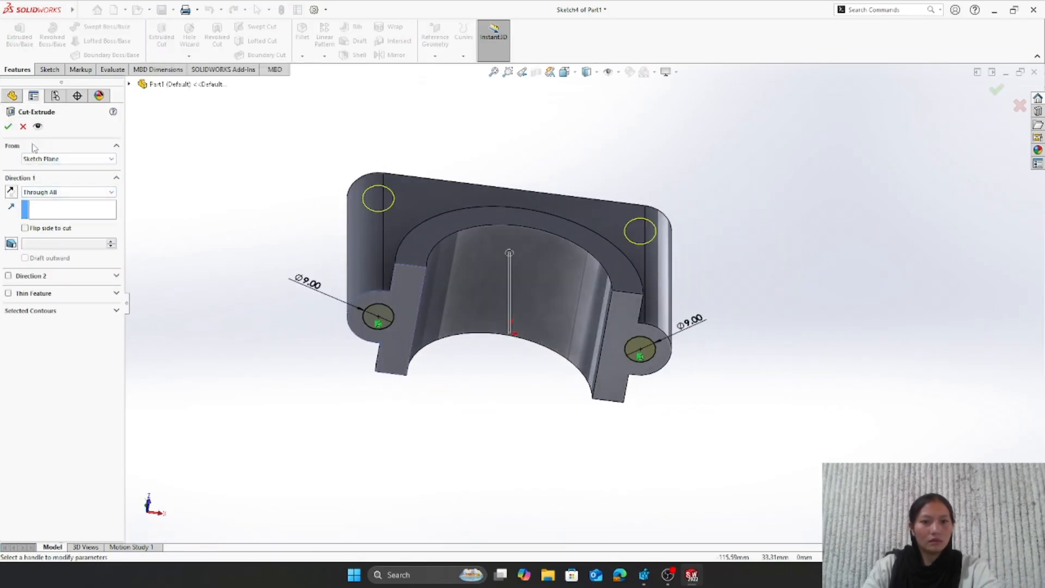
click(8, 127)
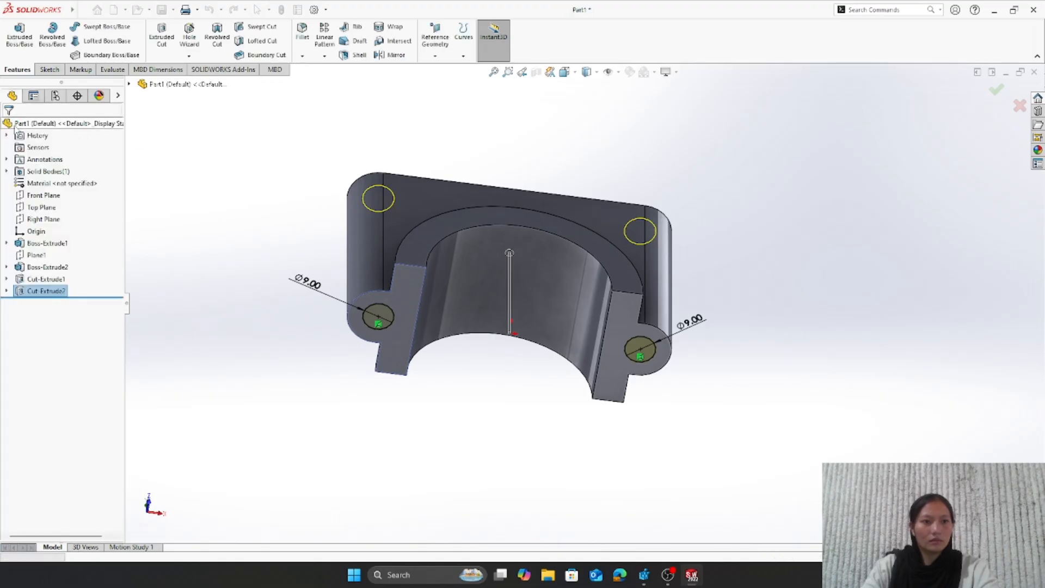
- Sketch a closed right triangle of lines on the Front Plane at the block's upper-left corner
middle_drag(430, 265, 423, 407)
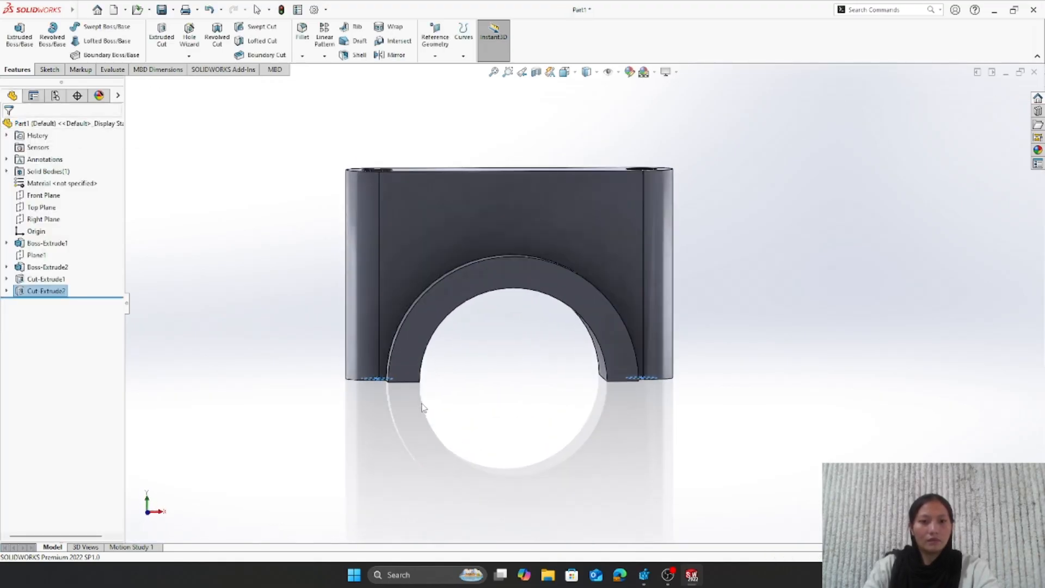
click(46, 196)
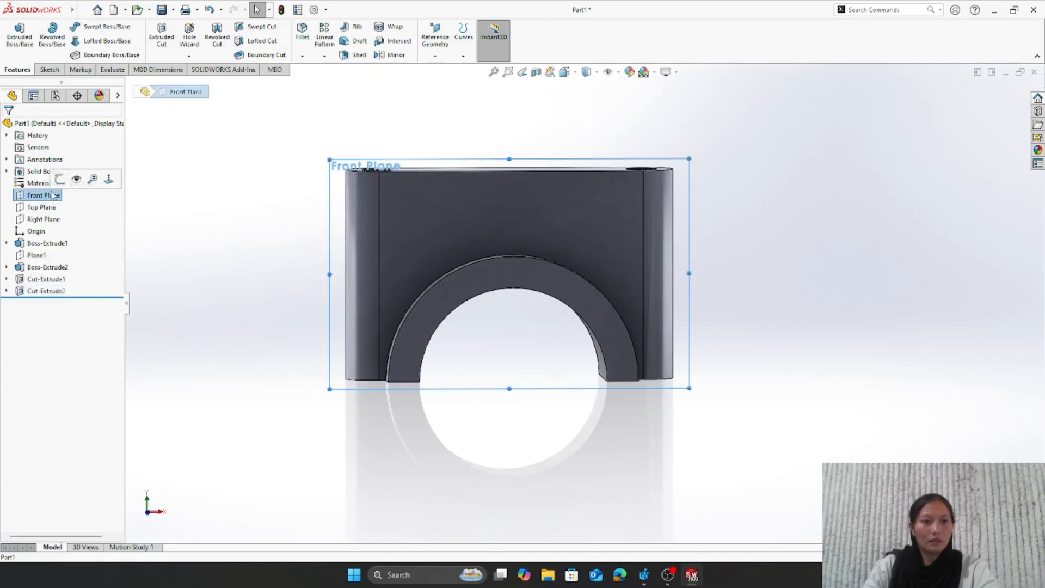
click(60, 180)
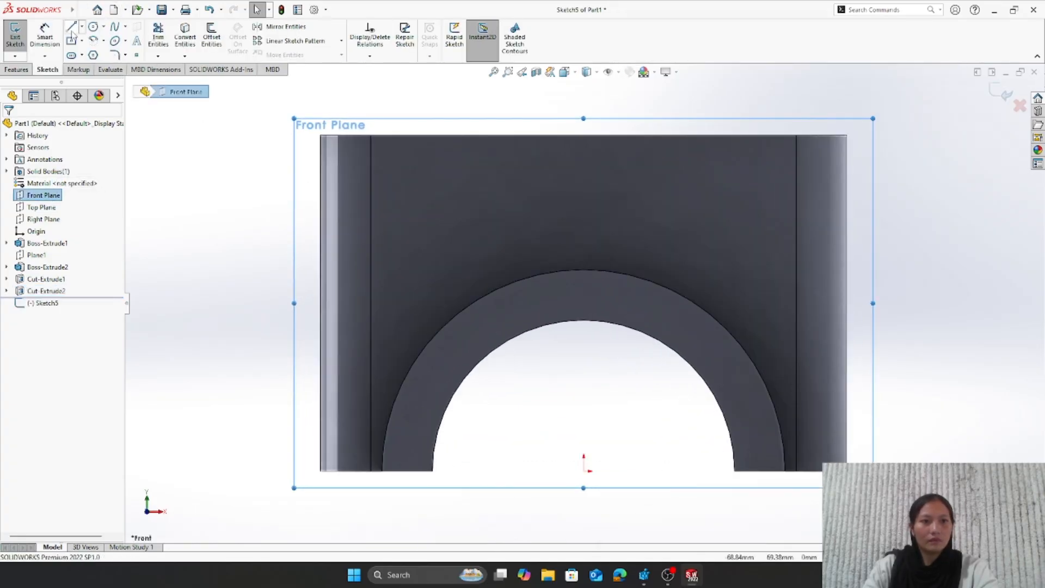
click(71, 28)
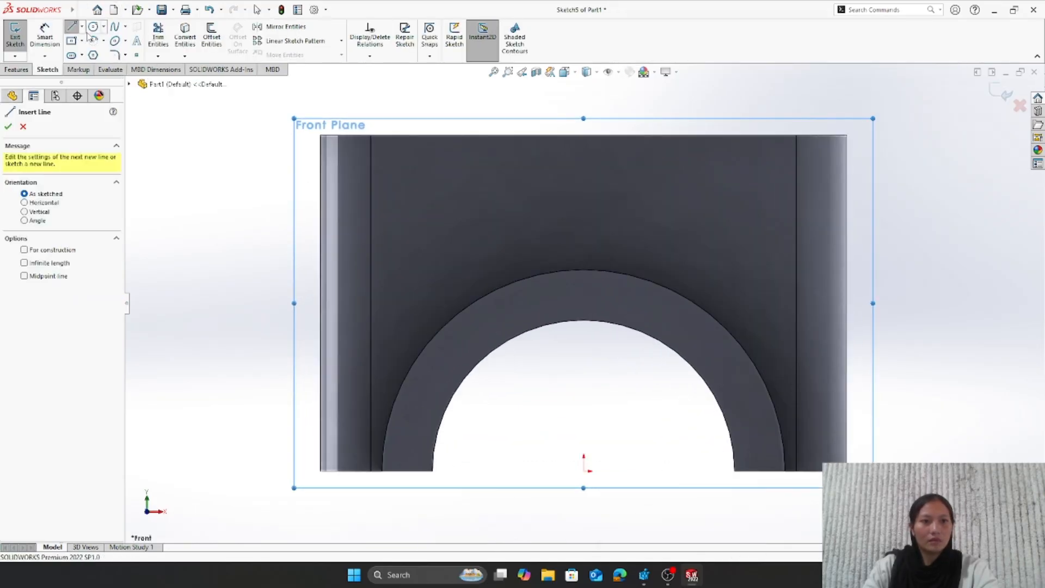
click(322, 210)
click(321, 135)
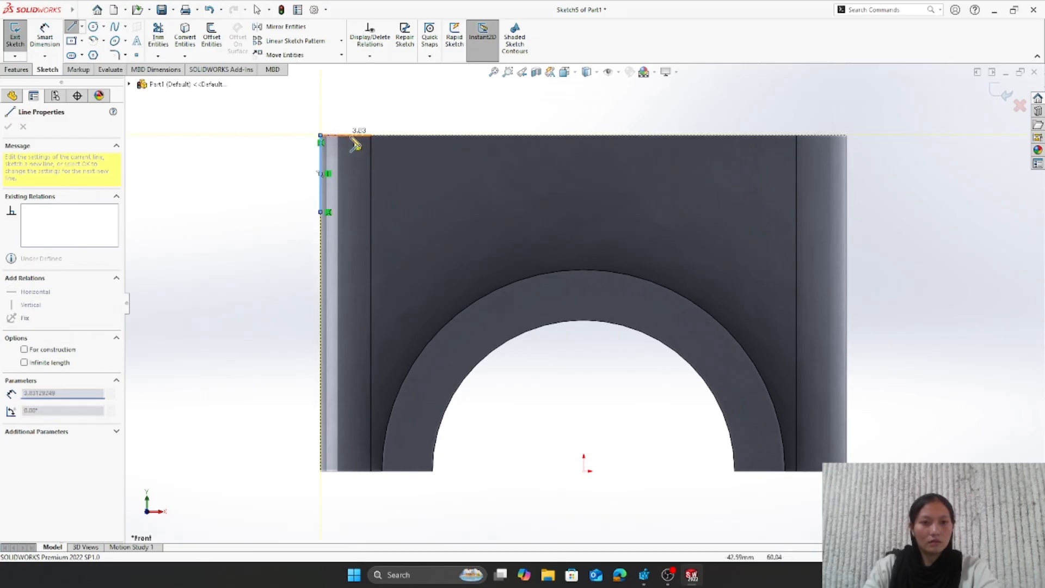
click(383, 135)
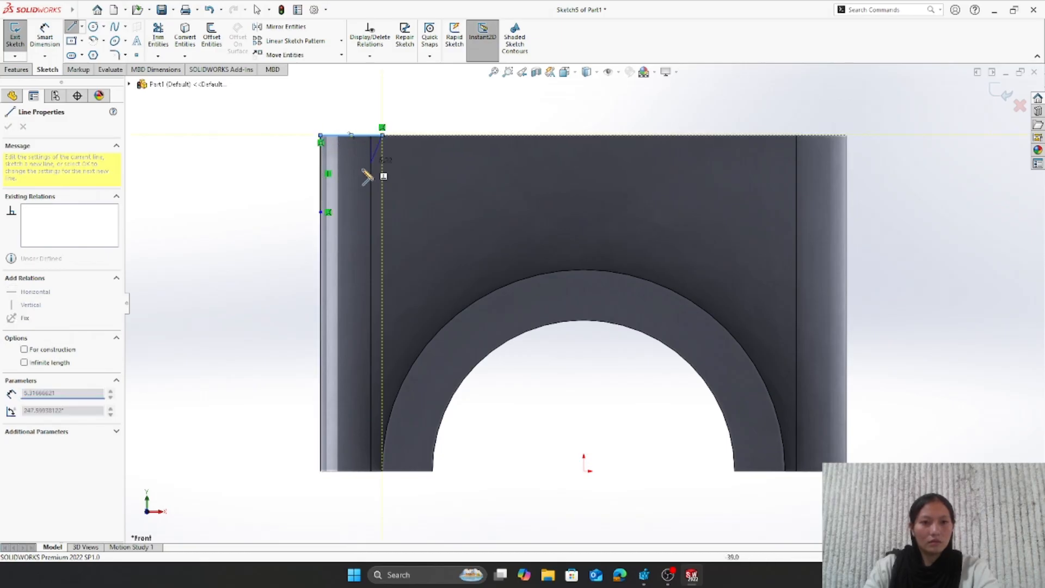
click(322, 212)
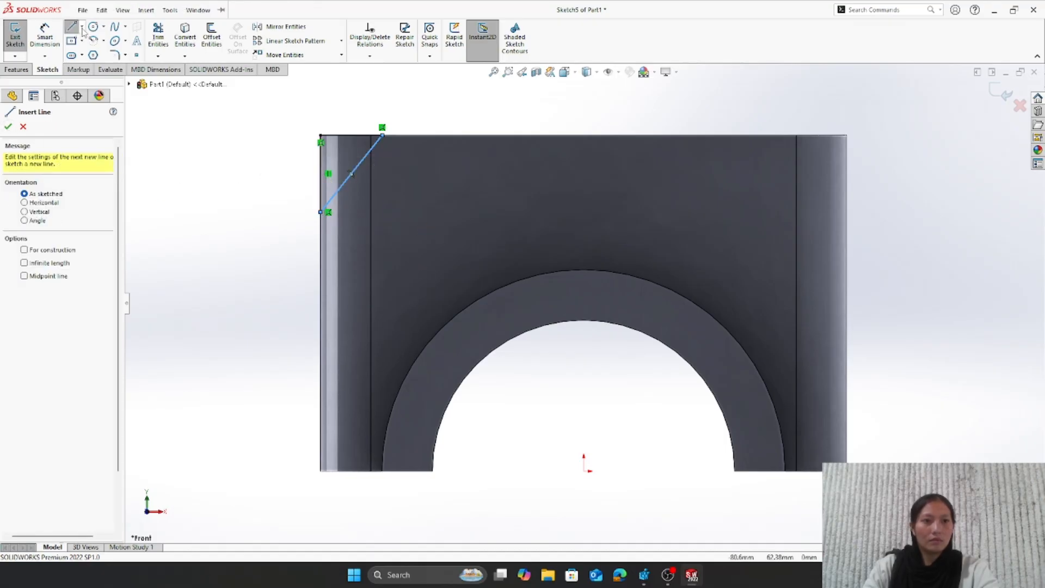
- Draw a vertical centerline from the origin up to the top of the inner bore arc
click(82, 27)
click(96, 46)
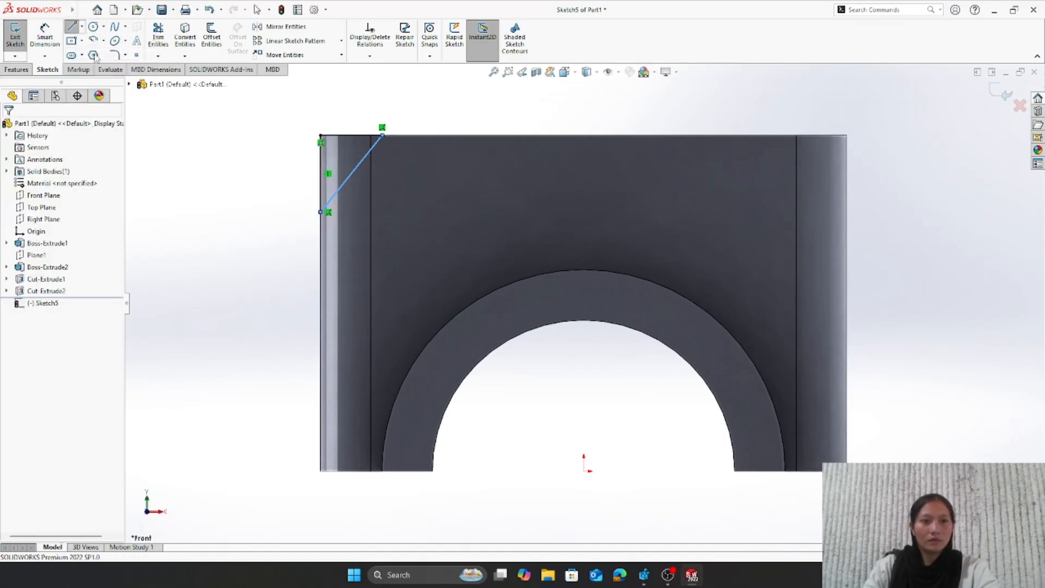
click(585, 469)
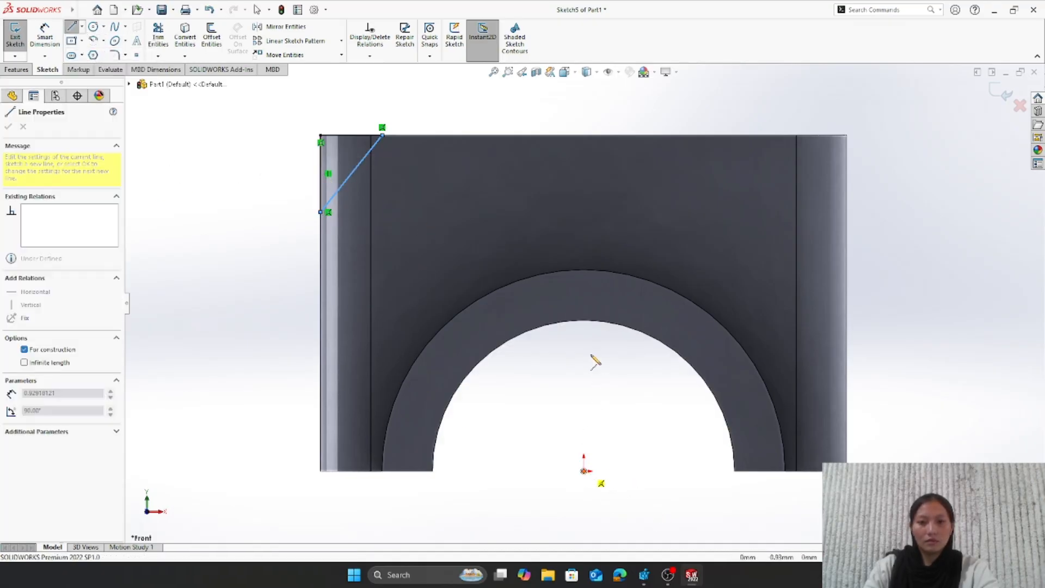
double_click(584, 321)
key(Escape)
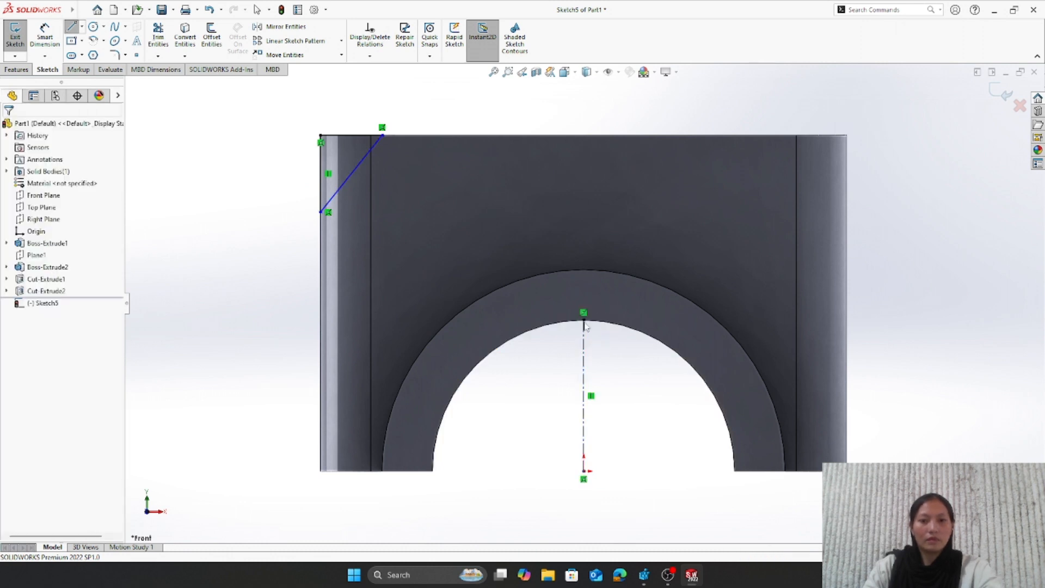
- Dimension the corner triangle's vertical leg to 20 mm and its horizontal leg to 25 mm
click(44, 37)
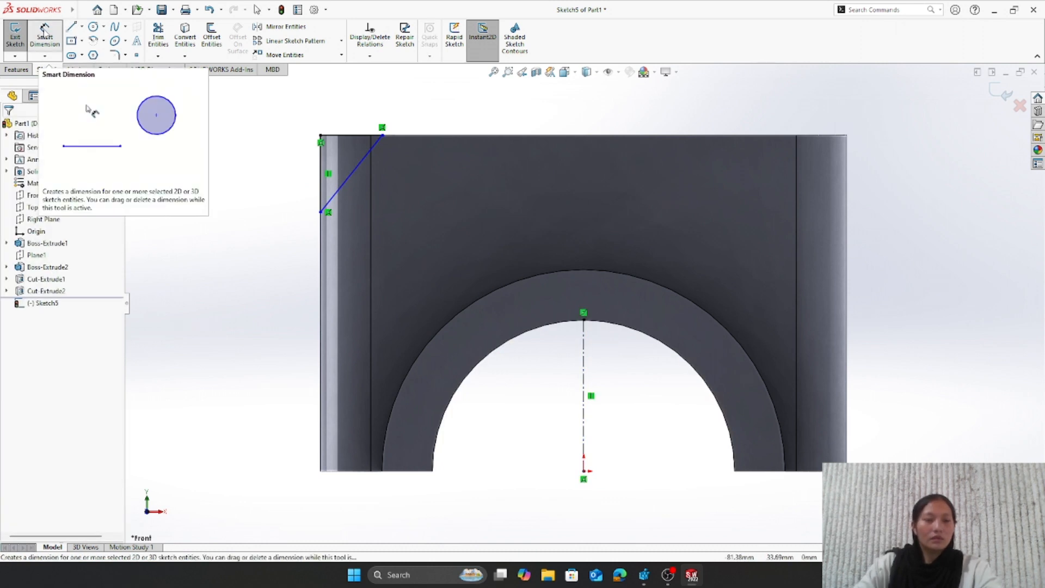
click(320, 174)
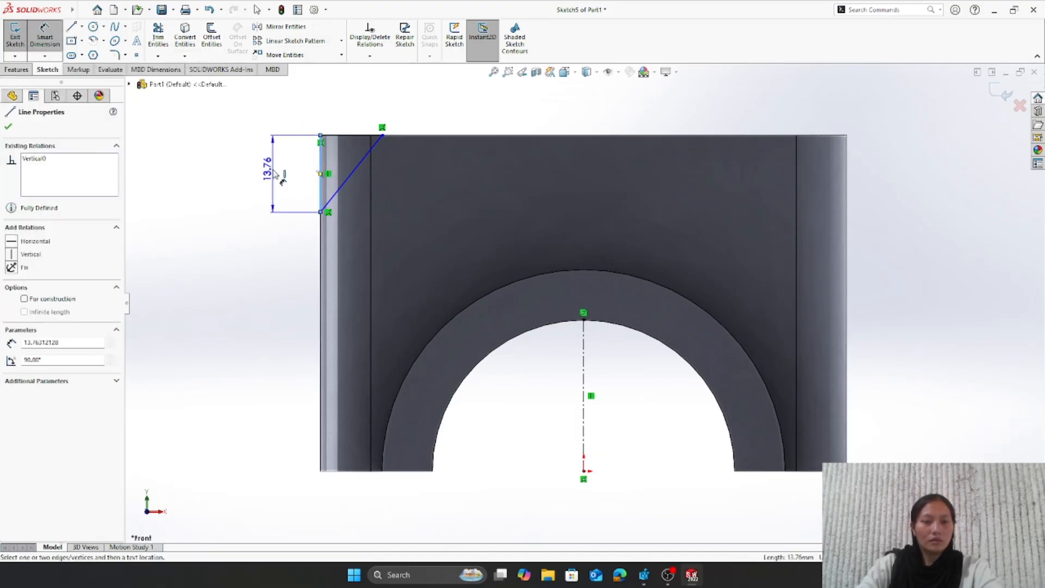
click(268, 170)
text(20)
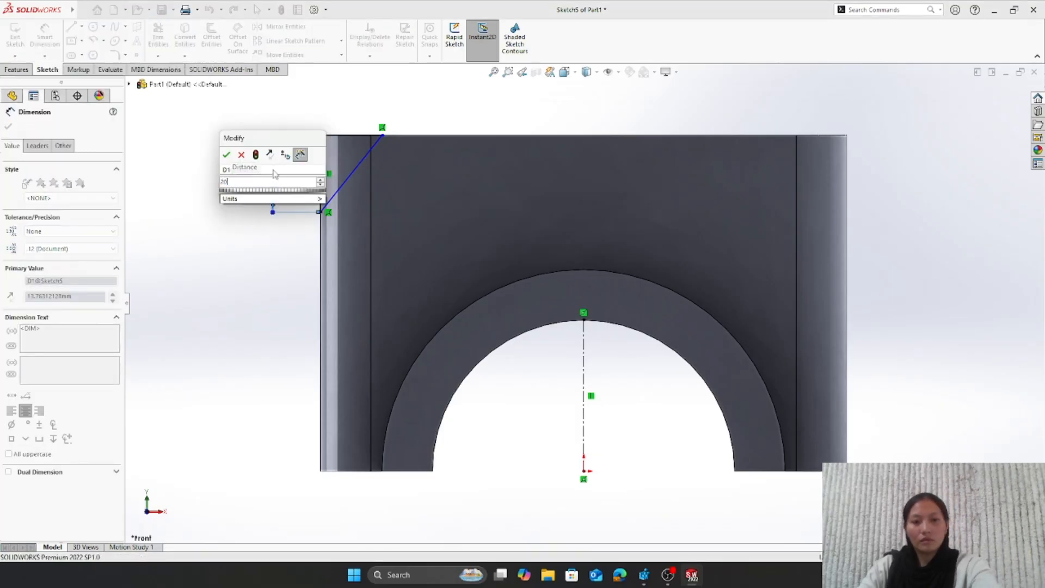
key(Return)
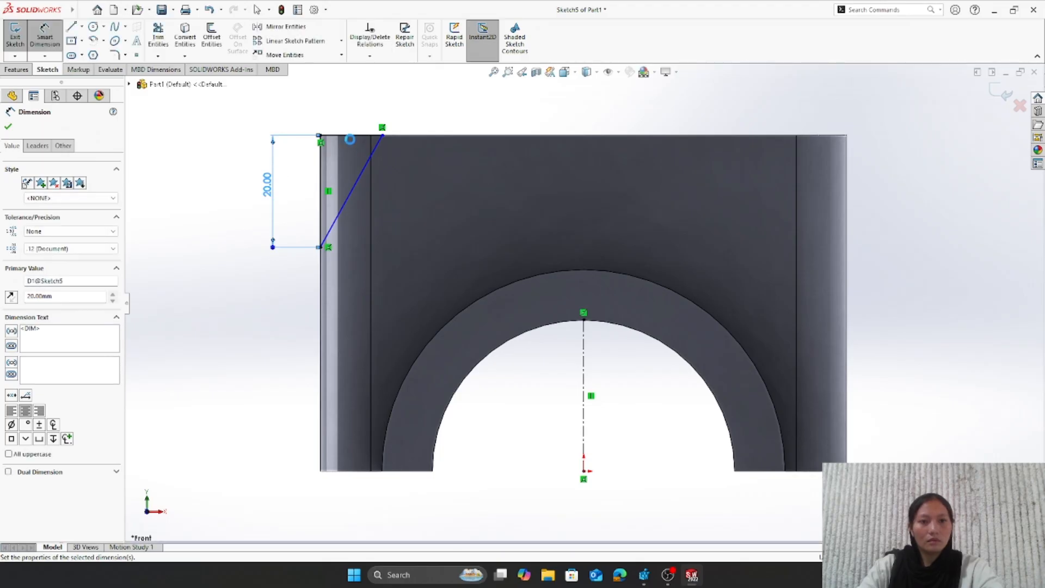
click(354, 139)
click(367, 98)
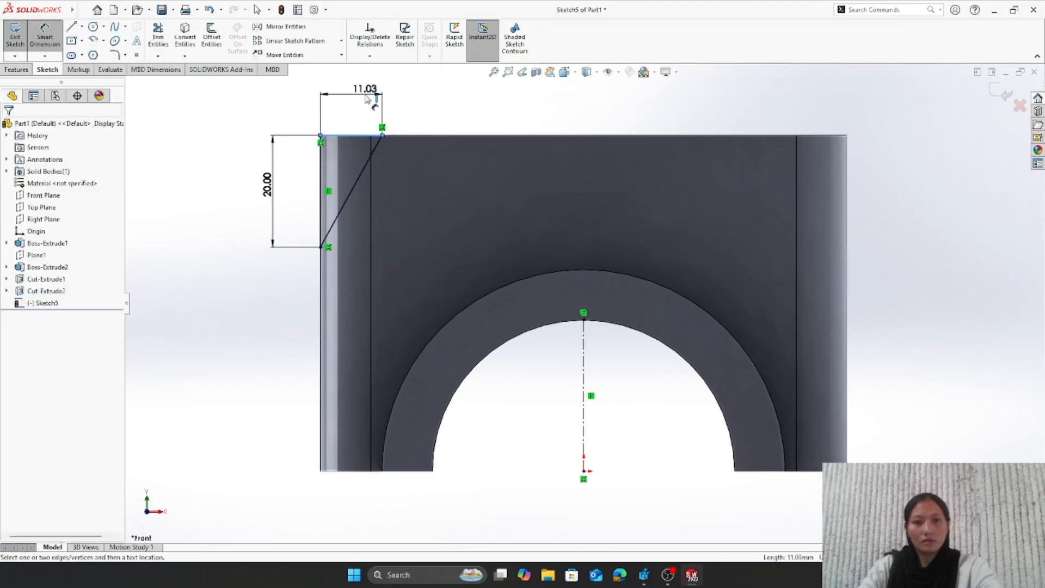
text(25)
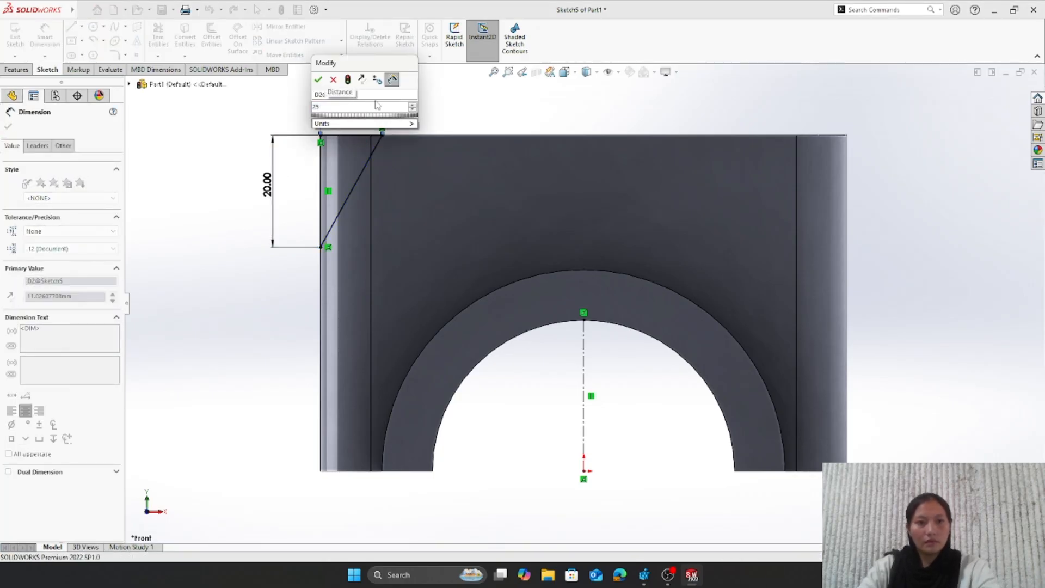
key(Return)
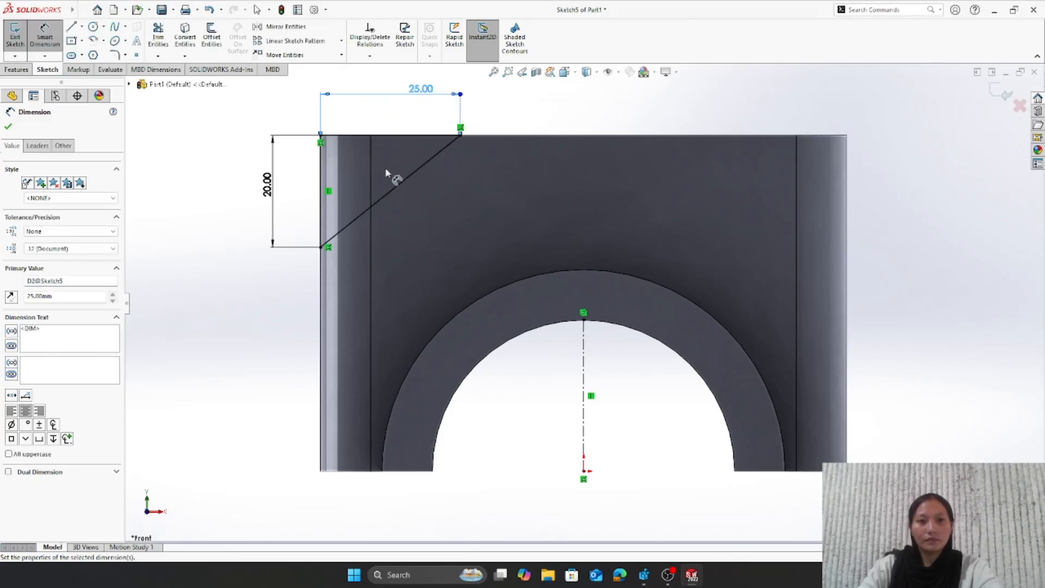
click(8, 127)
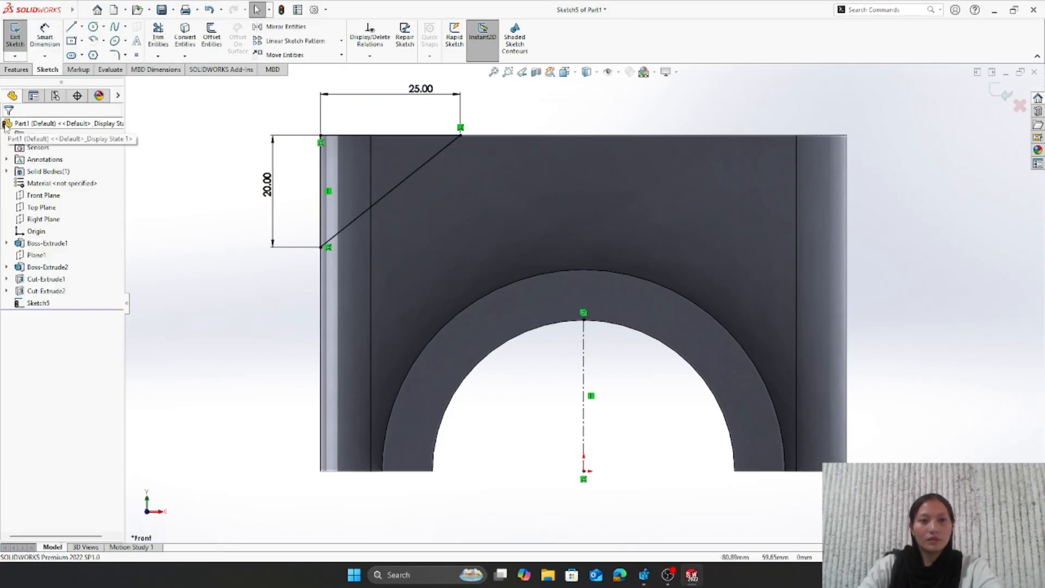
- Mirror the triangle about the centerline and cut-extrude both triangles Through All - Both to bevel the block's upper corners
mouse_move(654, 106)
mouse_down()
mouse_move(509, 313)
mouse_move(289, 537)
mouse_up()
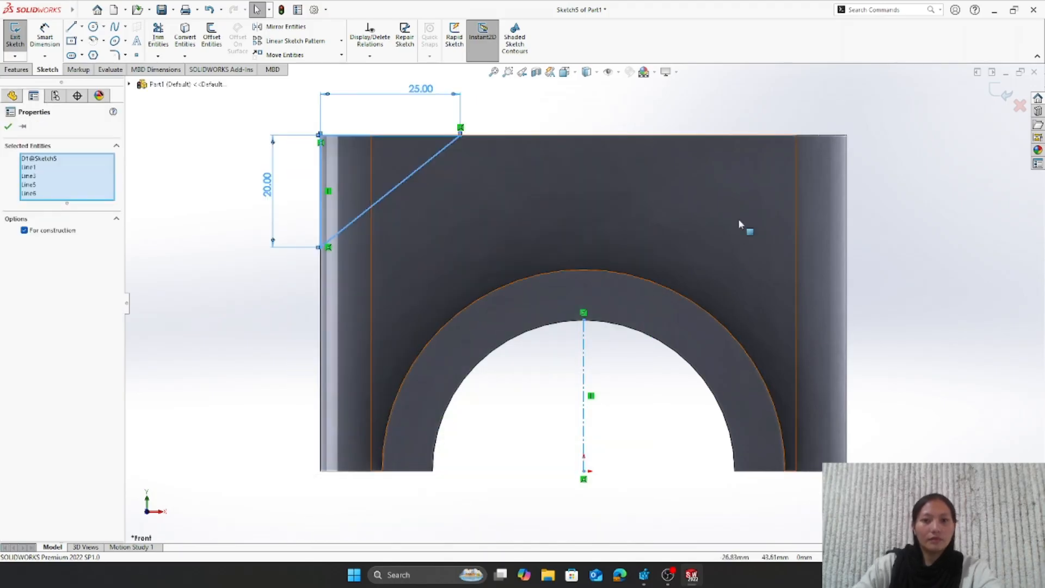
click(317, 30)
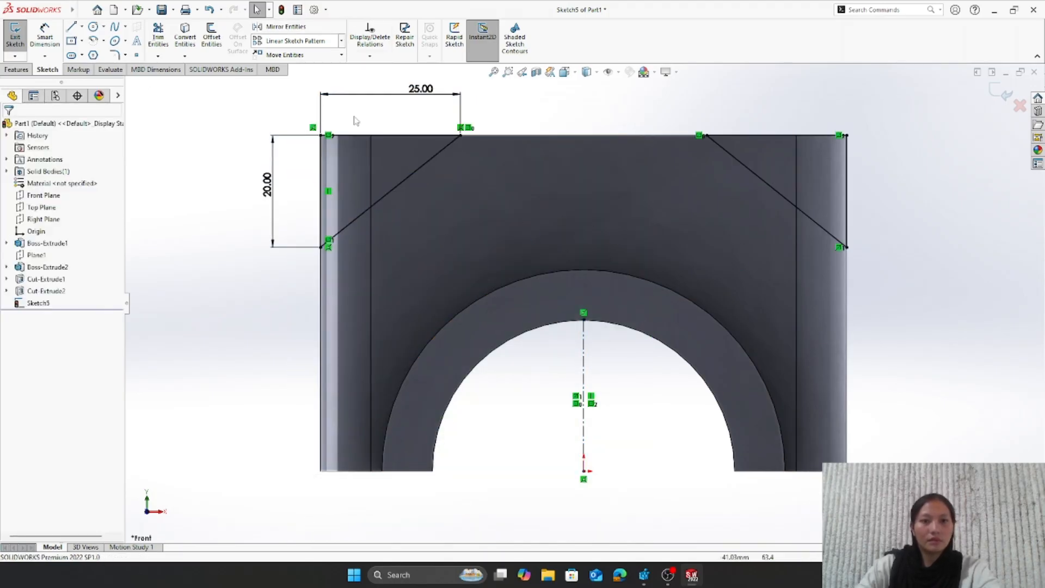
click(23, 71)
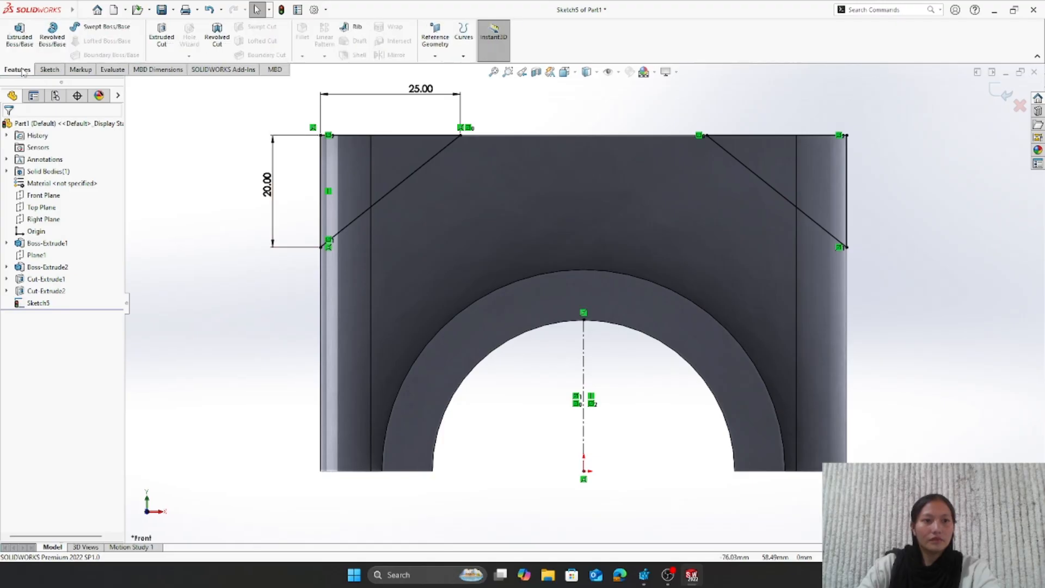
click(163, 33)
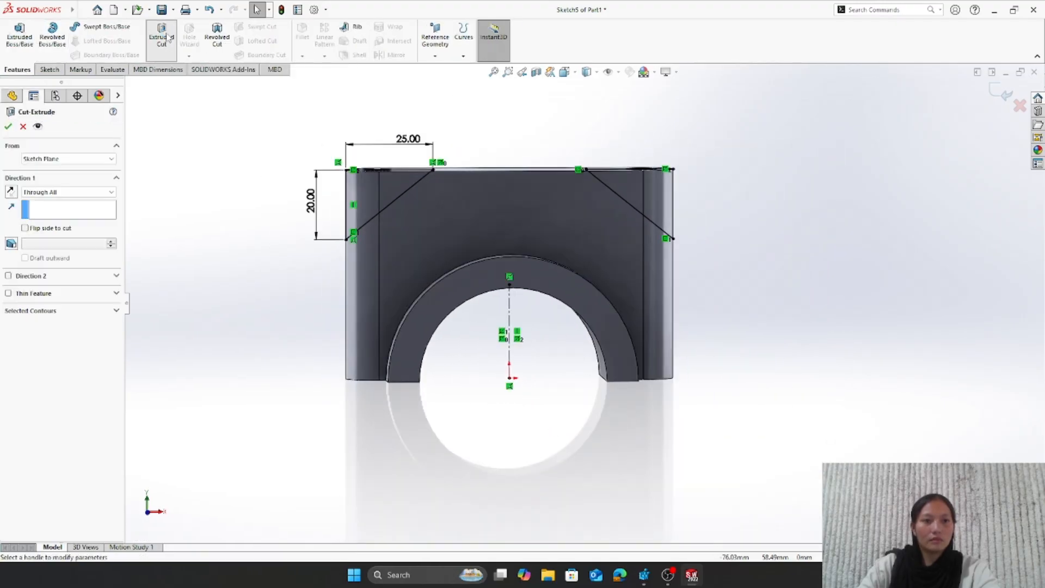
click(113, 192)
click(93, 211)
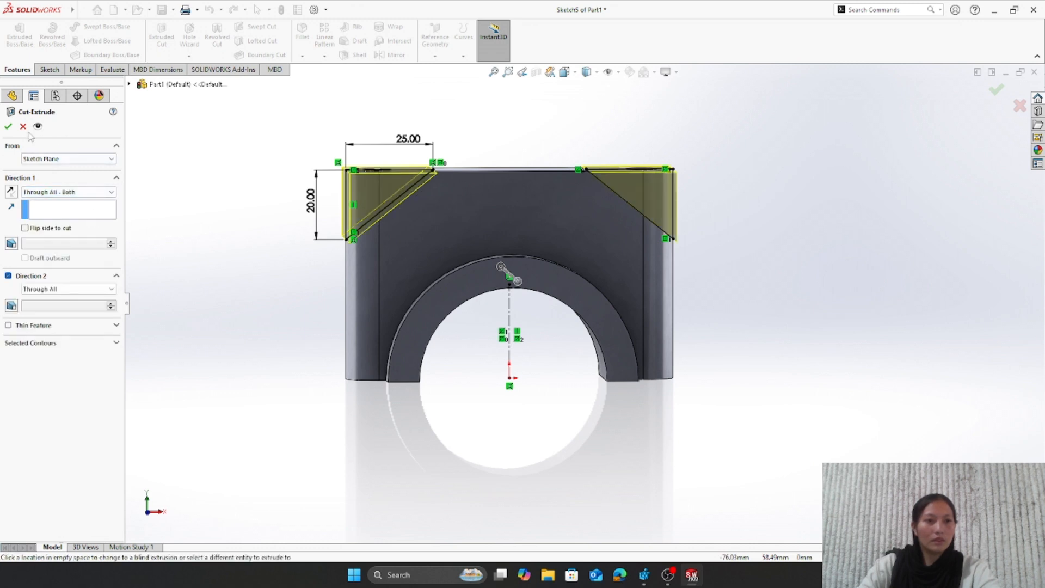
click(9, 125)
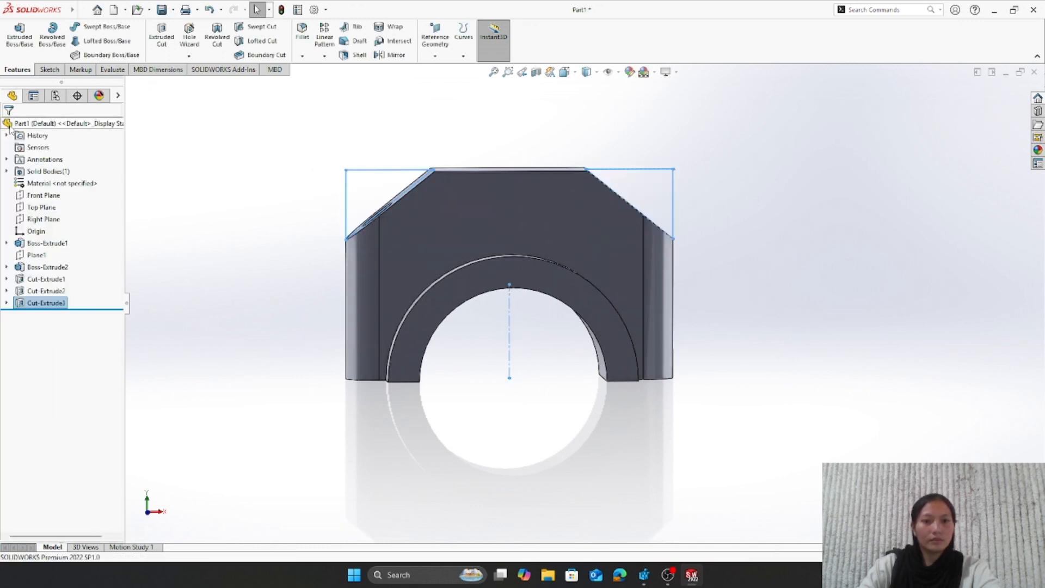
middle_drag(333, 219, 270, 295)
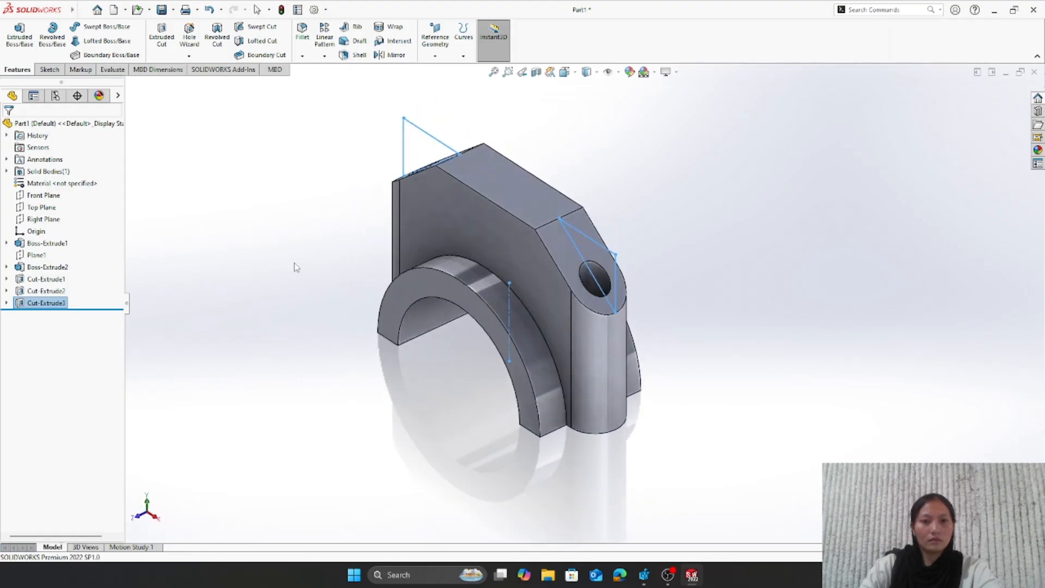
click(404, 122)
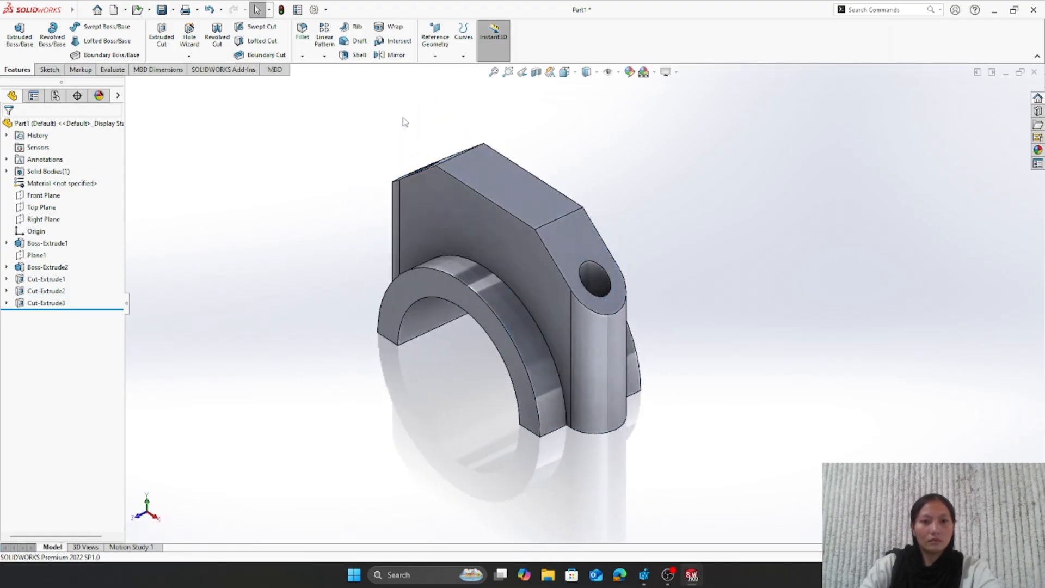
click(301, 34)
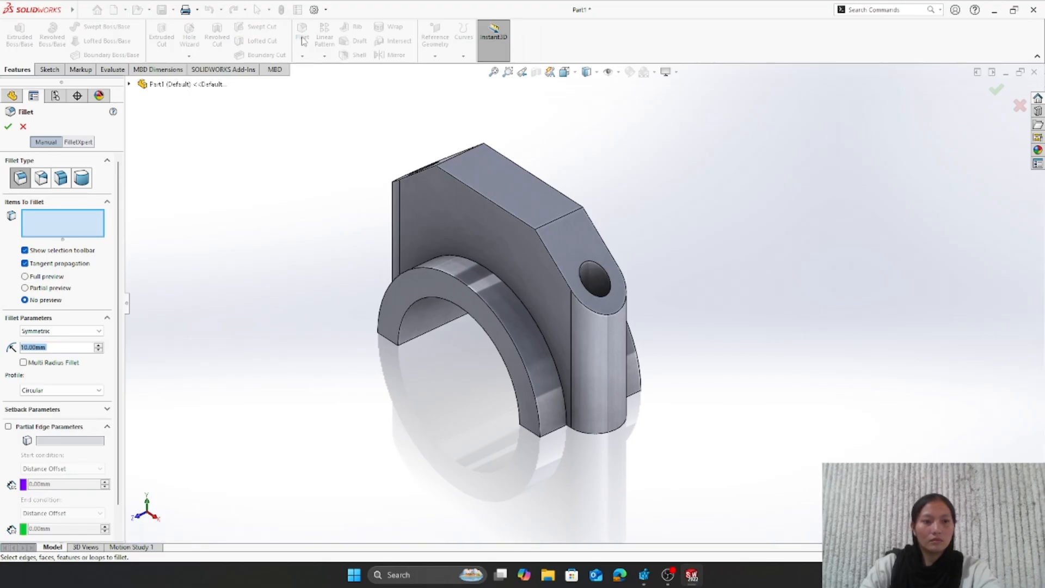
click(558, 224)
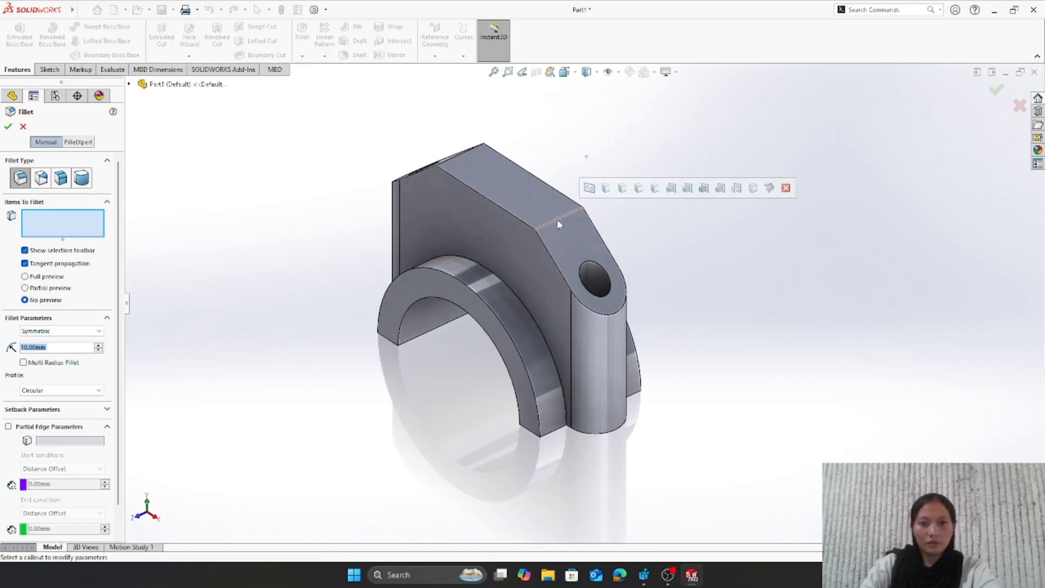
click(464, 154)
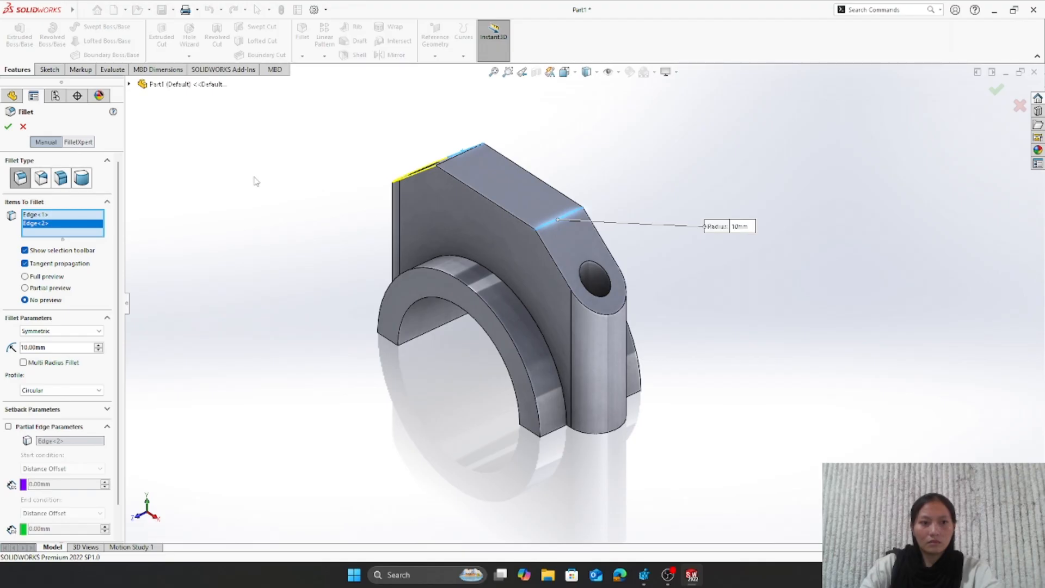
click(23, 126)
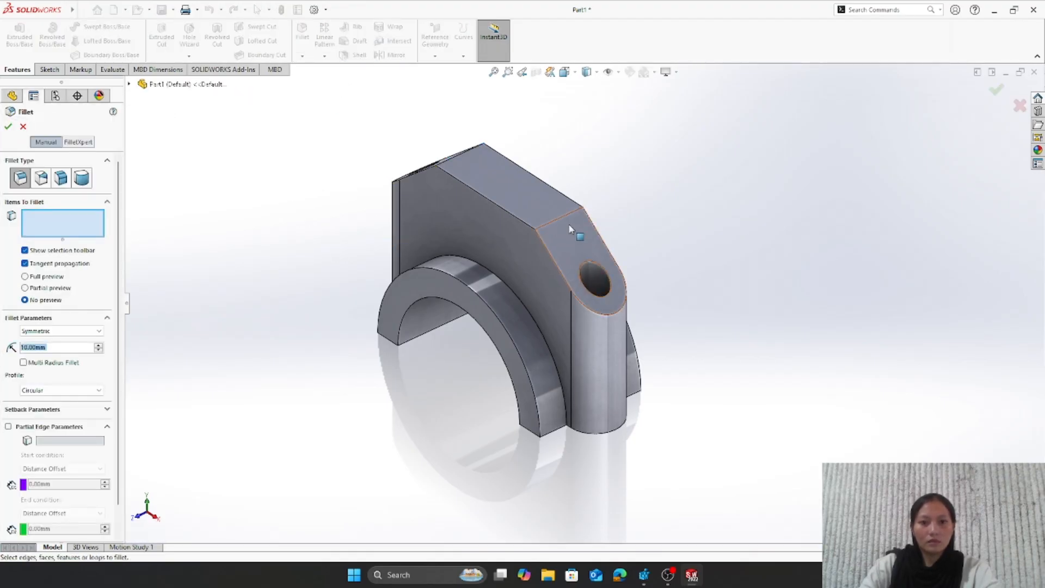
- Fillet the two edges between the block's flat top face and its sloped corner faces with a 10 mm radius
click(554, 219)
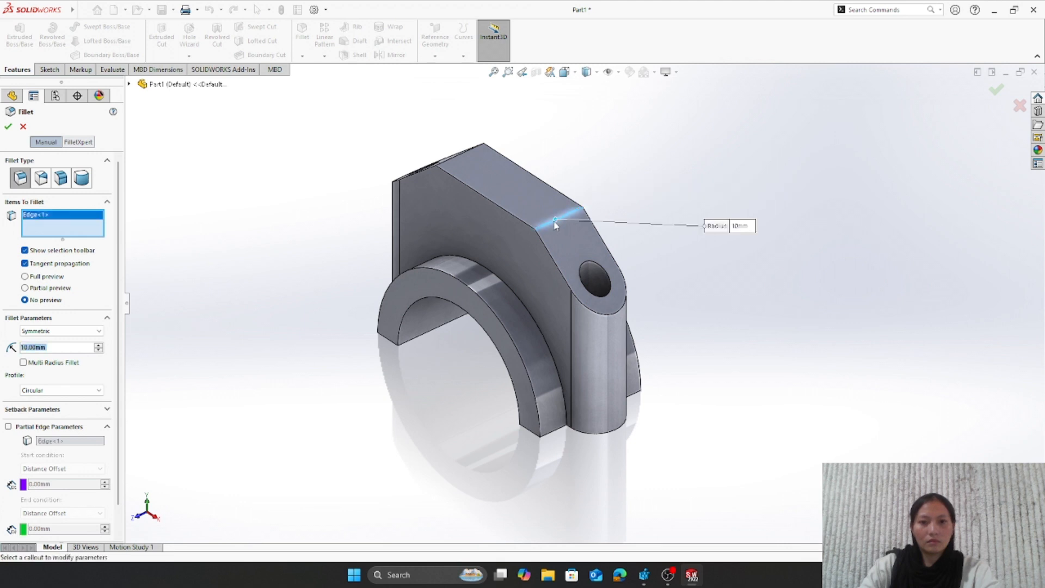
middle_drag(555, 220, 514, 308)
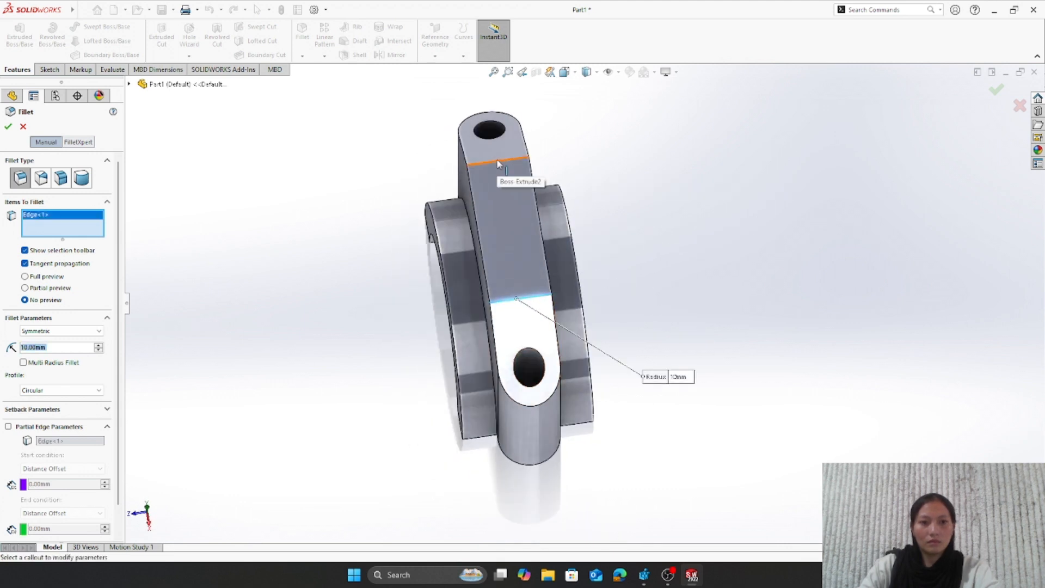
click(496, 161)
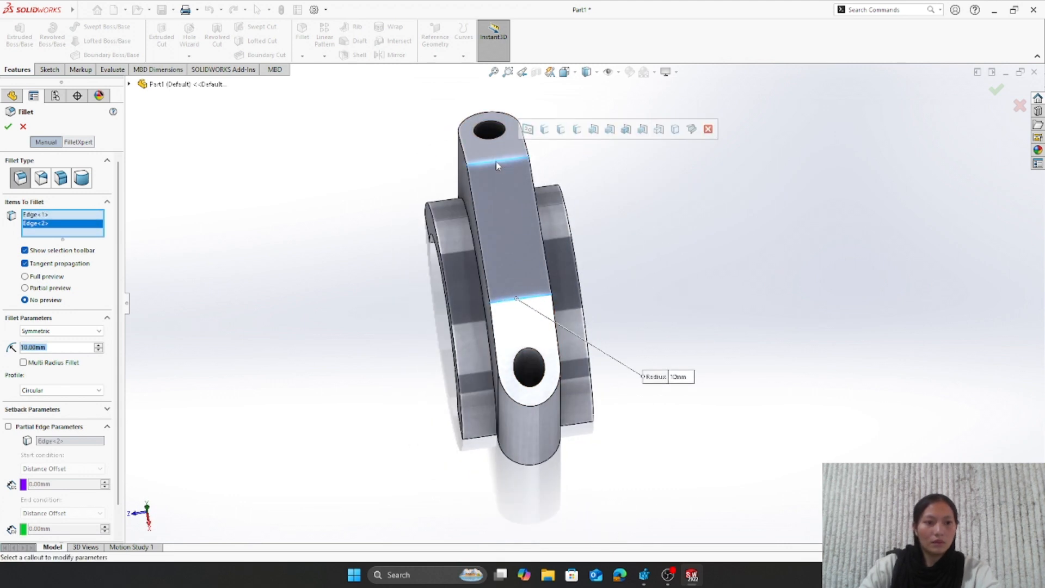
click(6, 125)
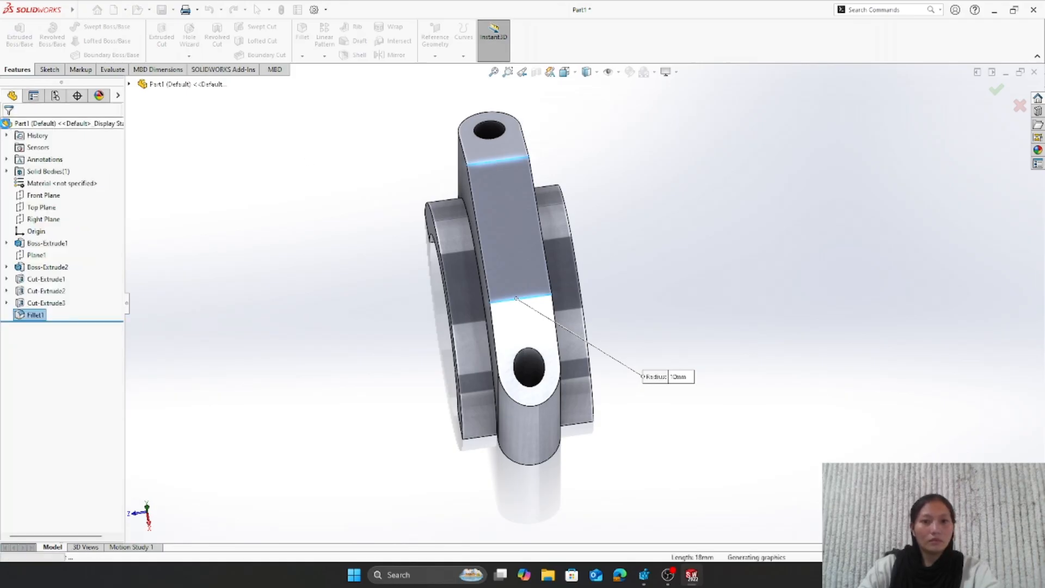
- Apply a 3 mm fillet to the block's upper outline and the arc edges where the half-ring meets the block on both sides
middle_drag(278, 207, 321, 152)
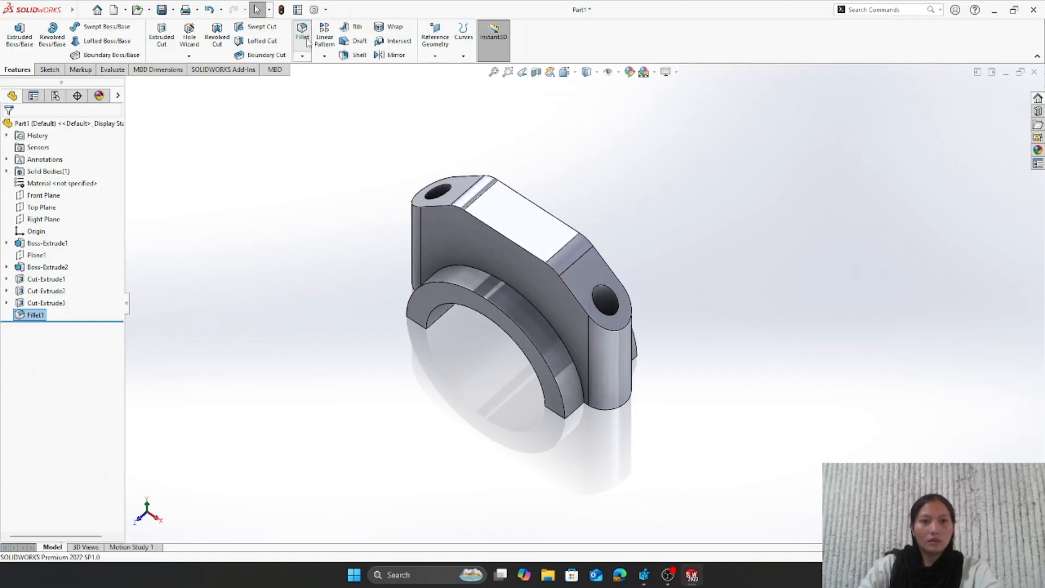
click(307, 42)
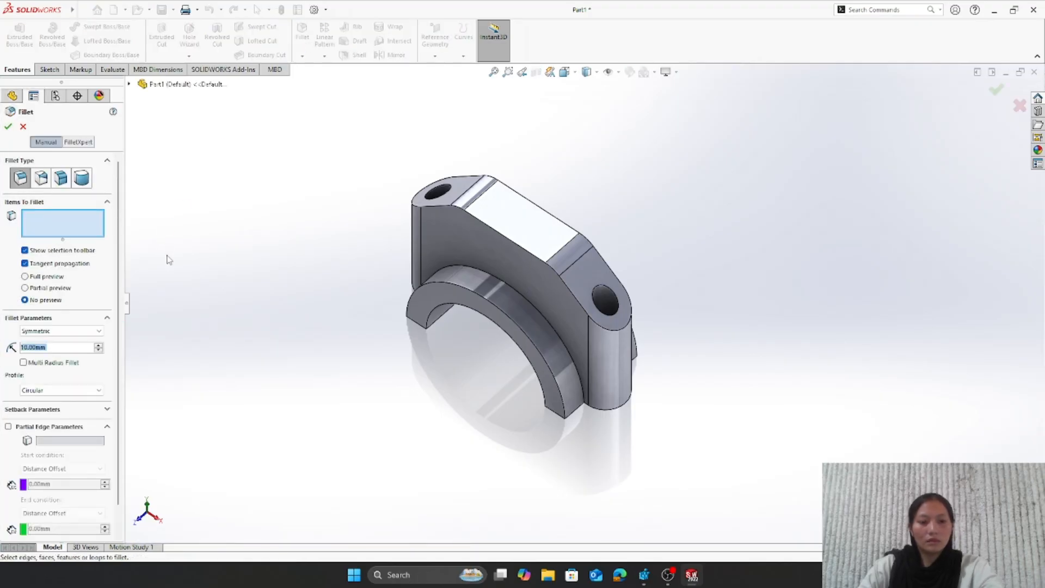
text(3)
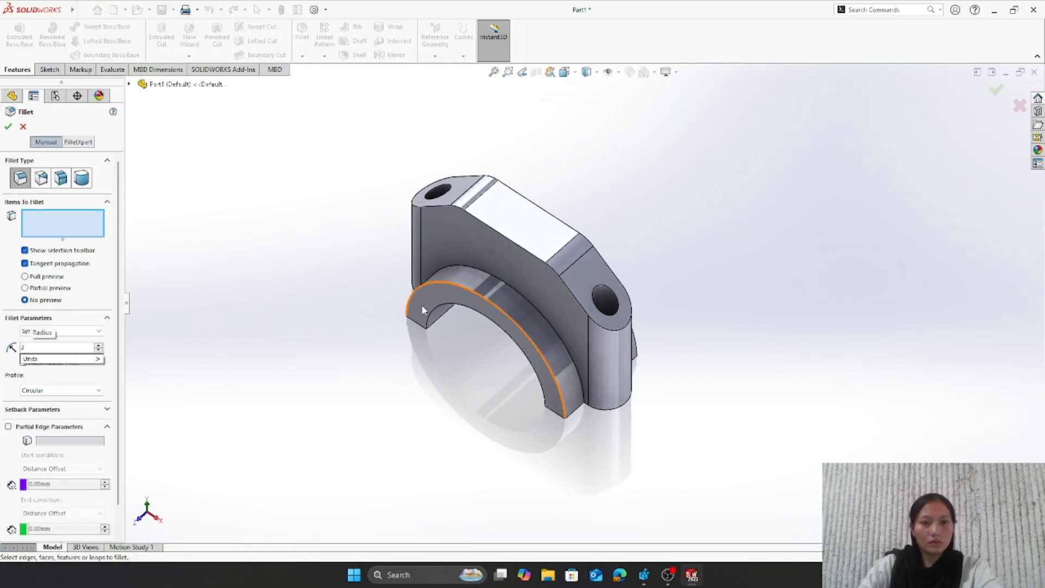
click(505, 290)
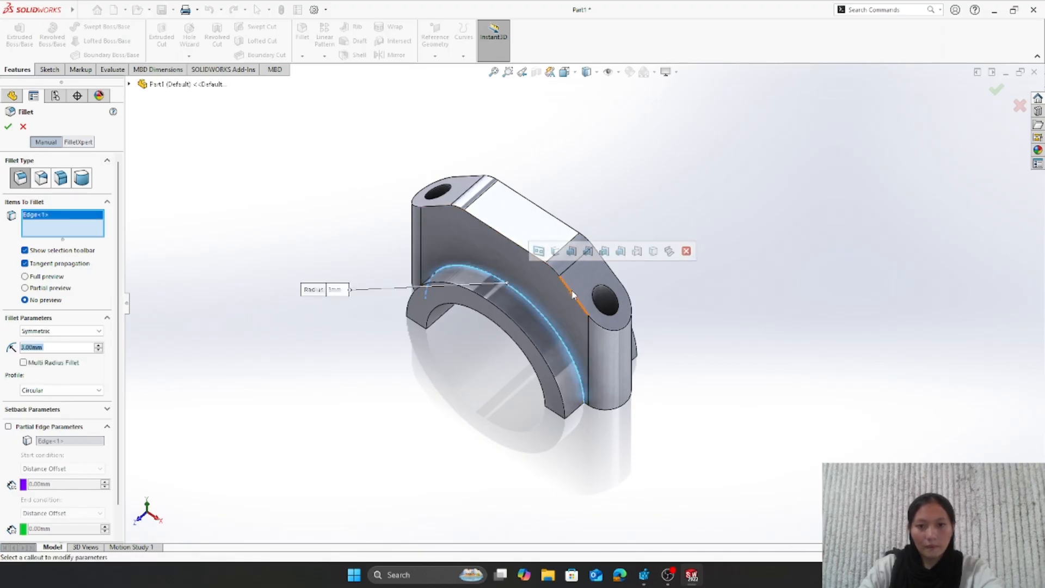
click(570, 293)
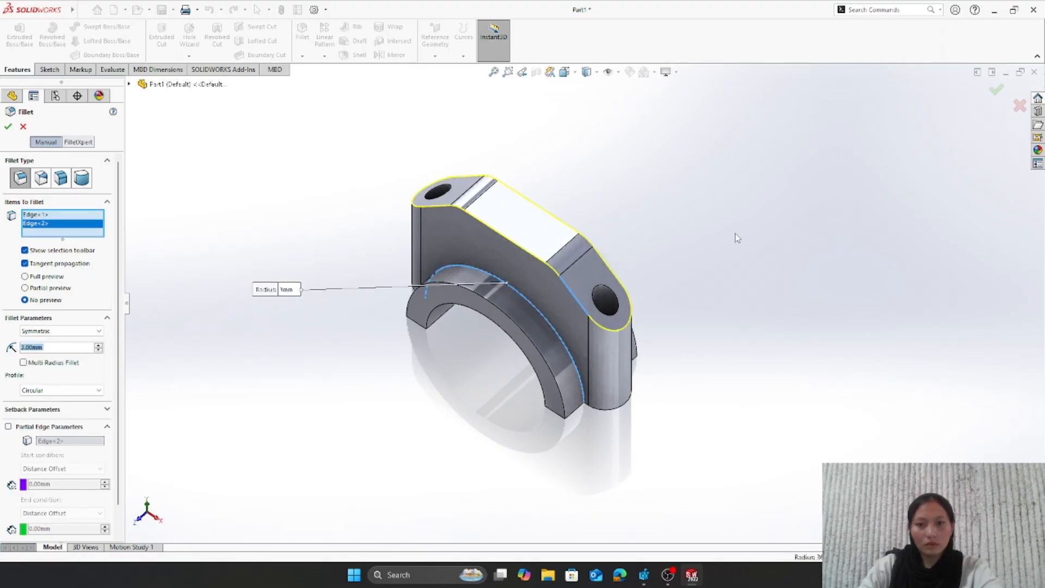
middle_drag(734, 233, 541, 289)
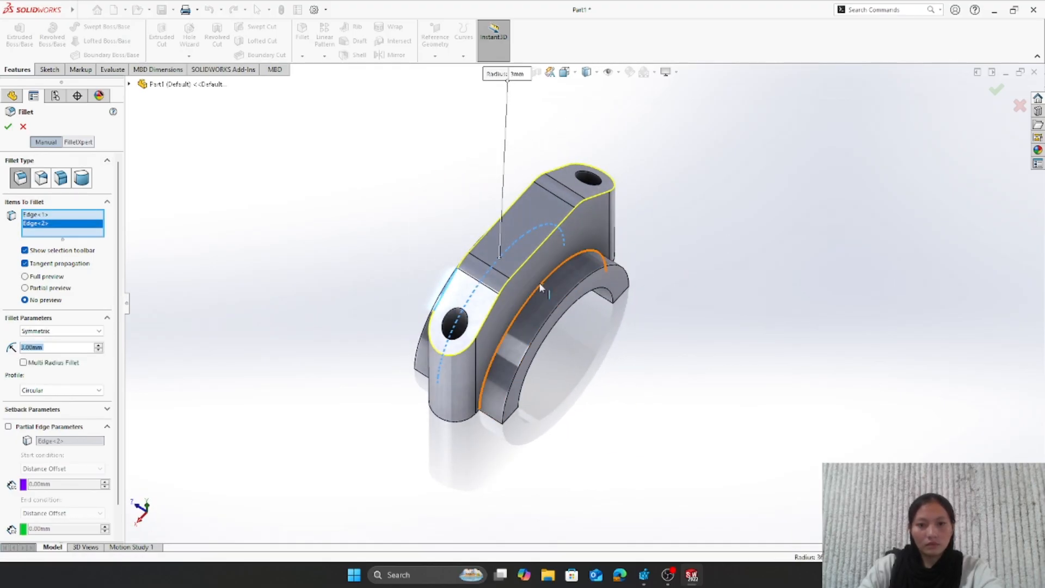
click(539, 282)
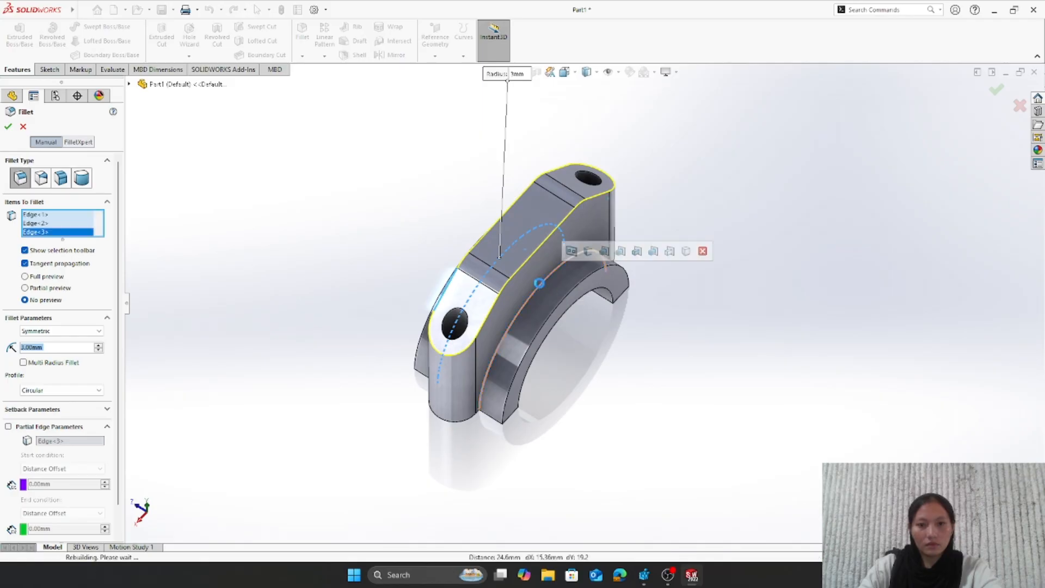
click(8, 126)
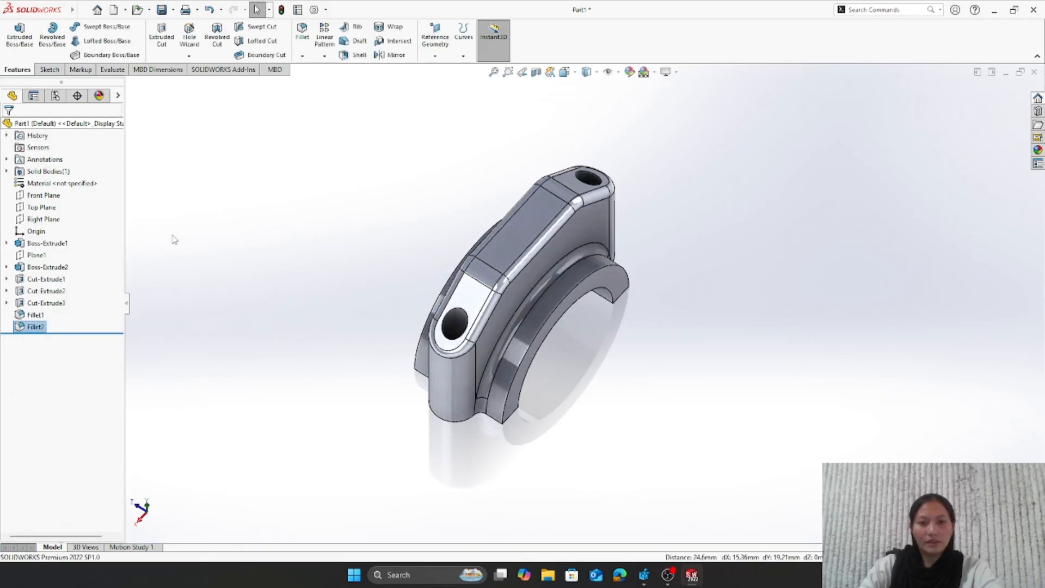
- Apply the satin finish gold metal appearance to the whole bearing cap
middle_drag(350, 287, 490, 182)
middle_drag(400, 186, 400, 184)
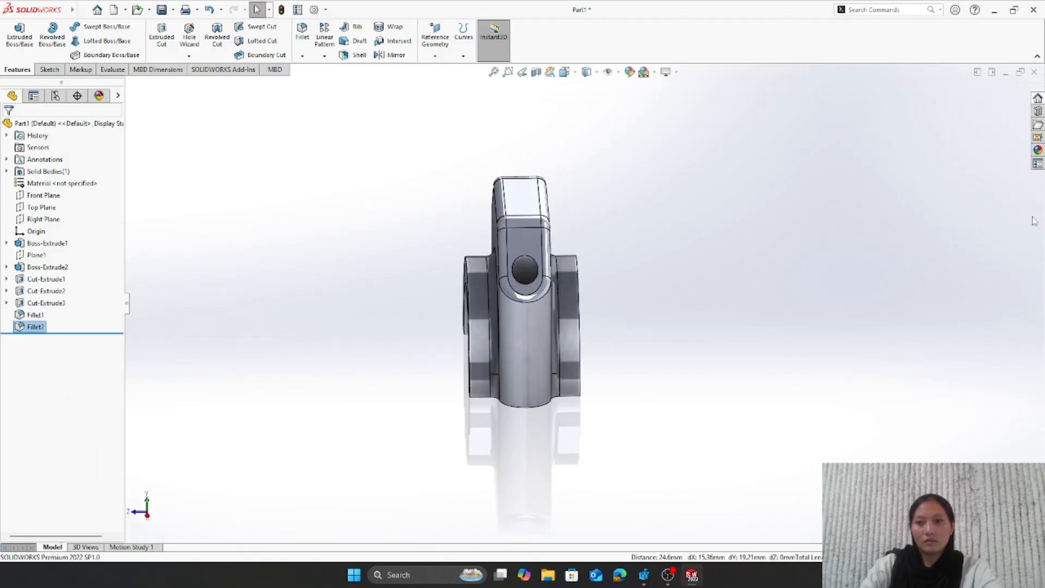
click(1038, 148)
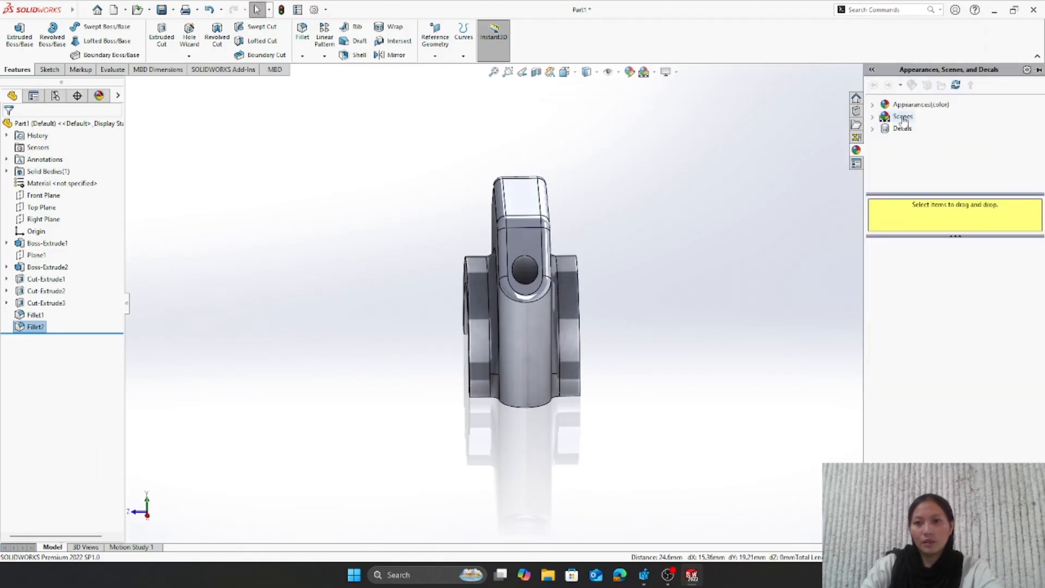
click(917, 104)
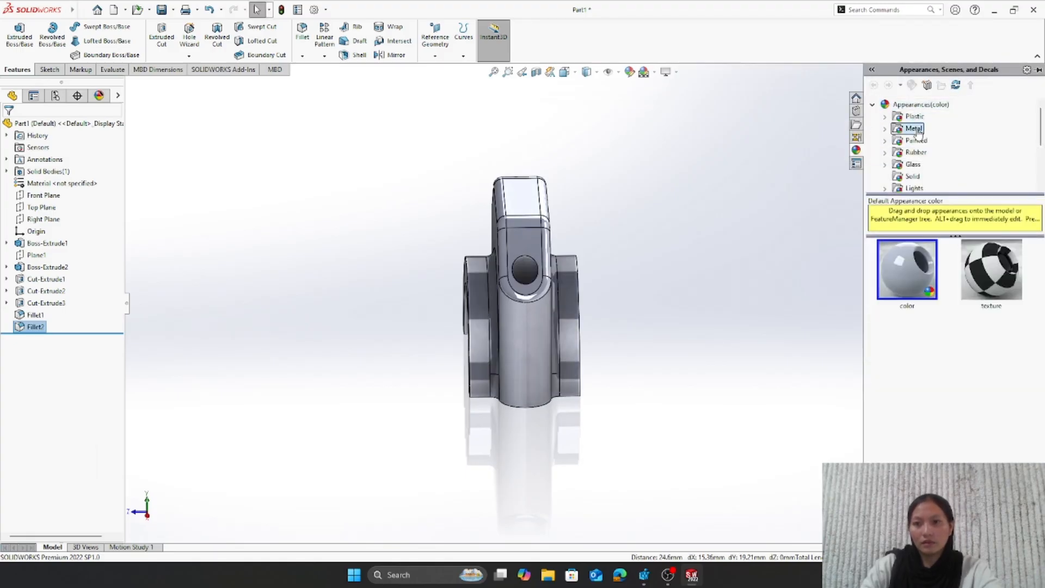
click(914, 129)
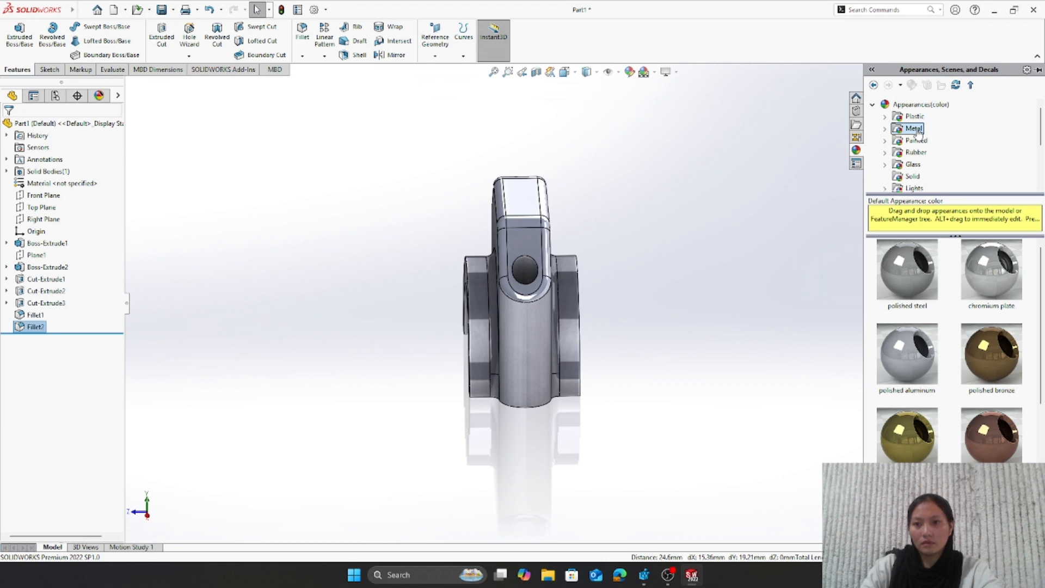
double_click(915, 129)
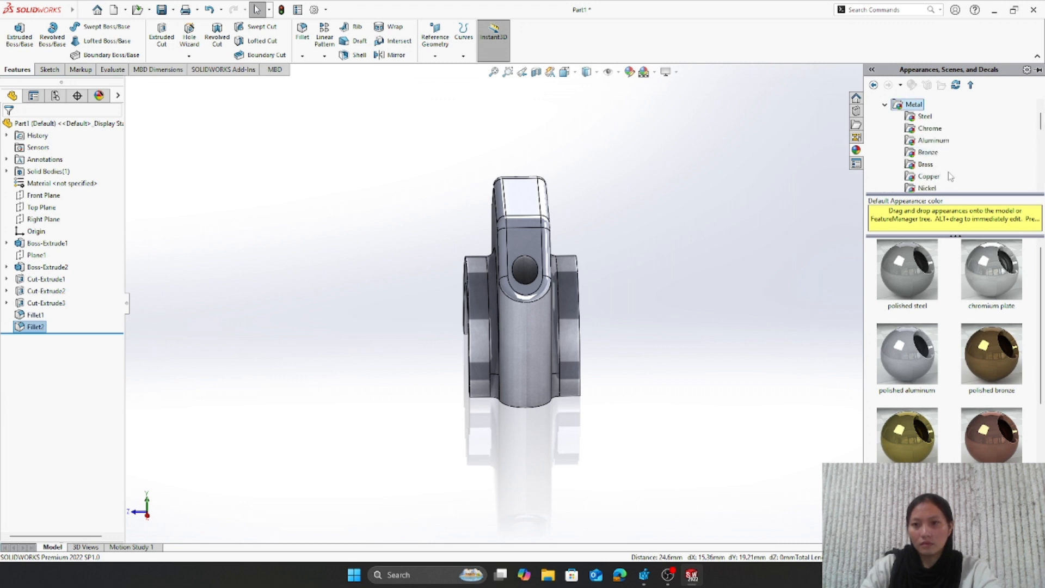
scroll(960, 167, down, 1)
scroll(960, 166, down, 2)
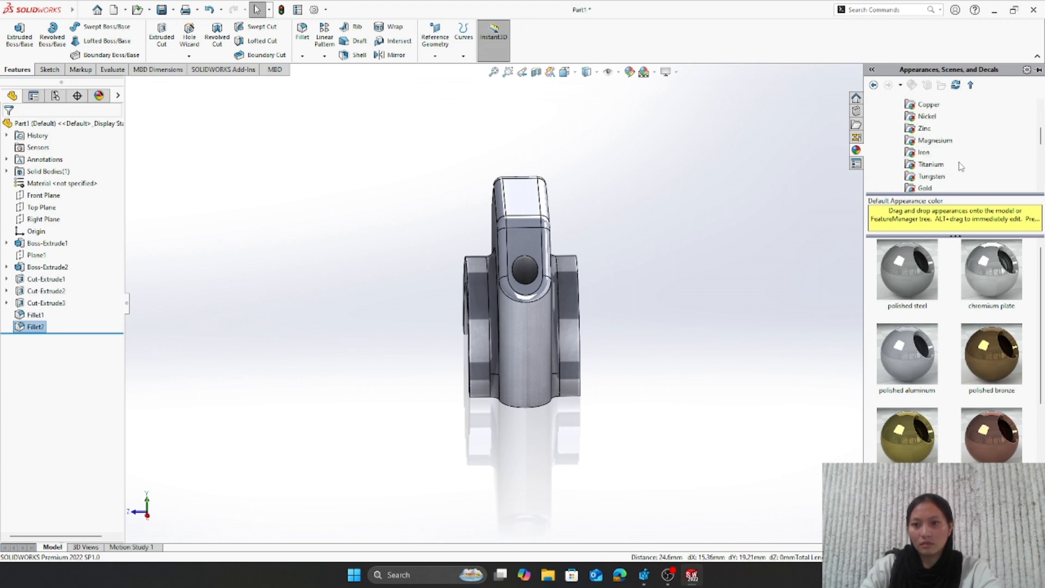
click(925, 153)
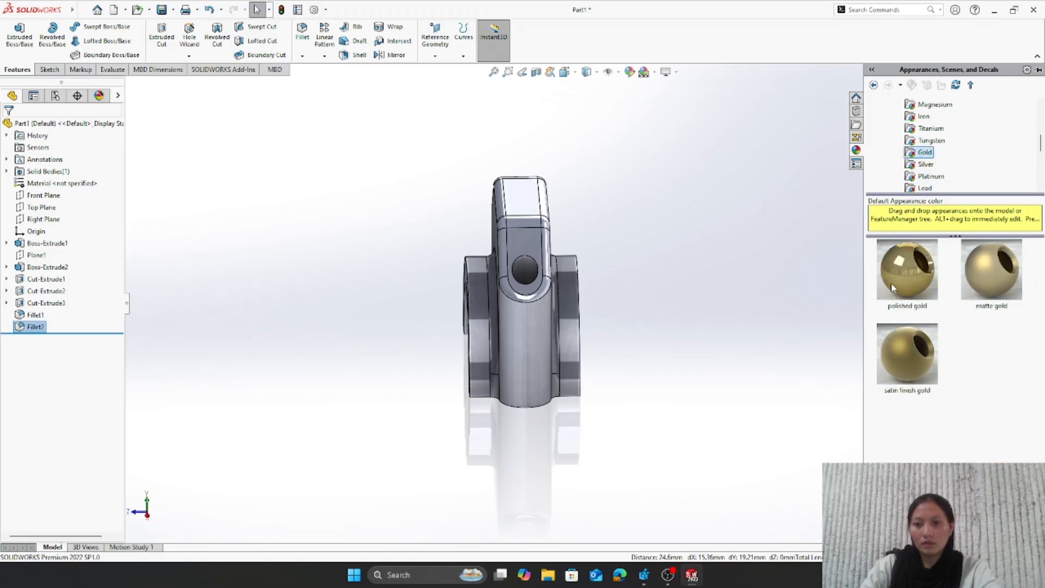
click(908, 361)
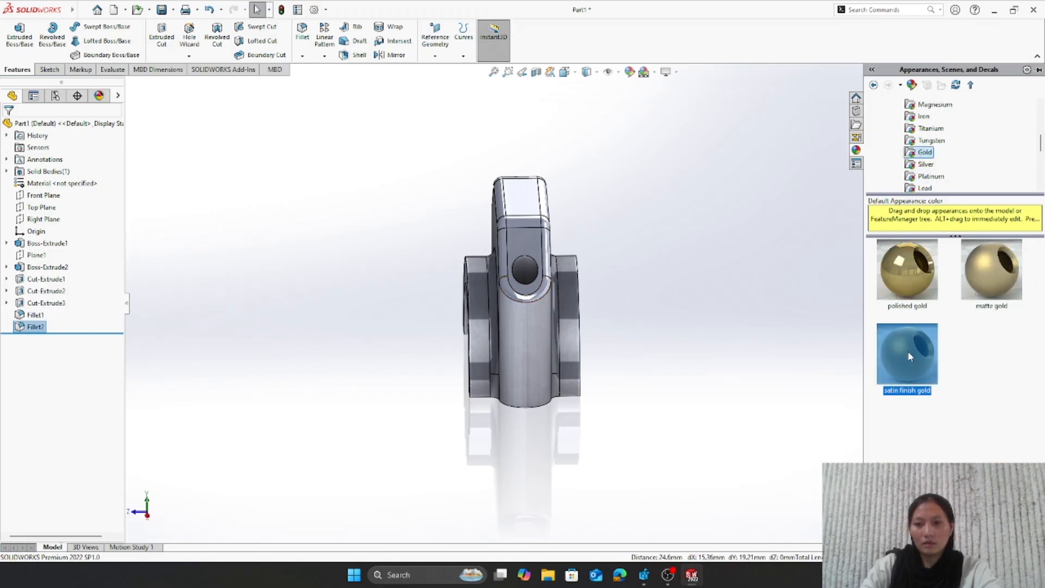
drag(908, 356, 547, 293)
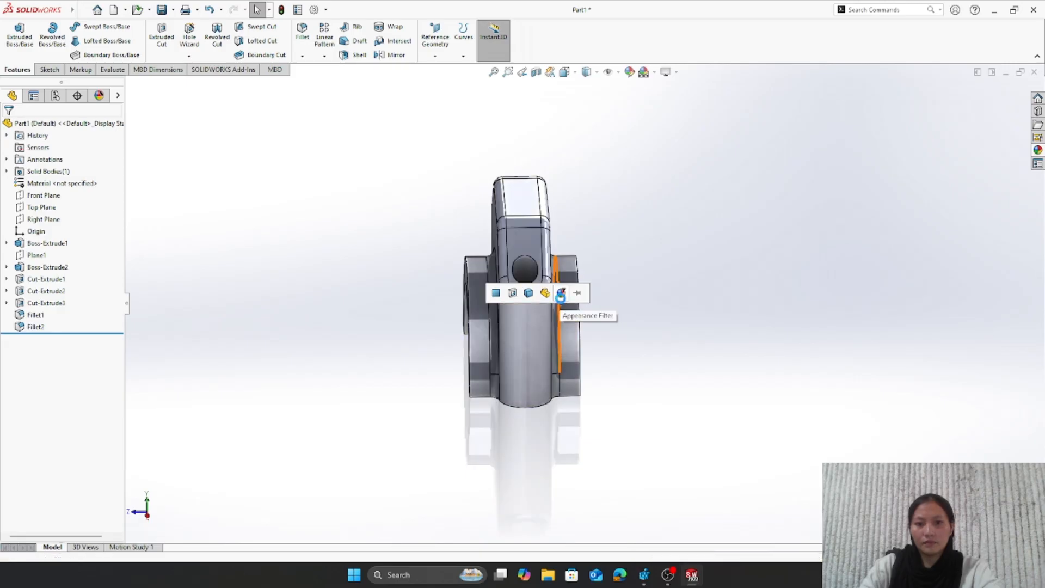
click(561, 294)
middle_drag(623, 281, 508, 251)
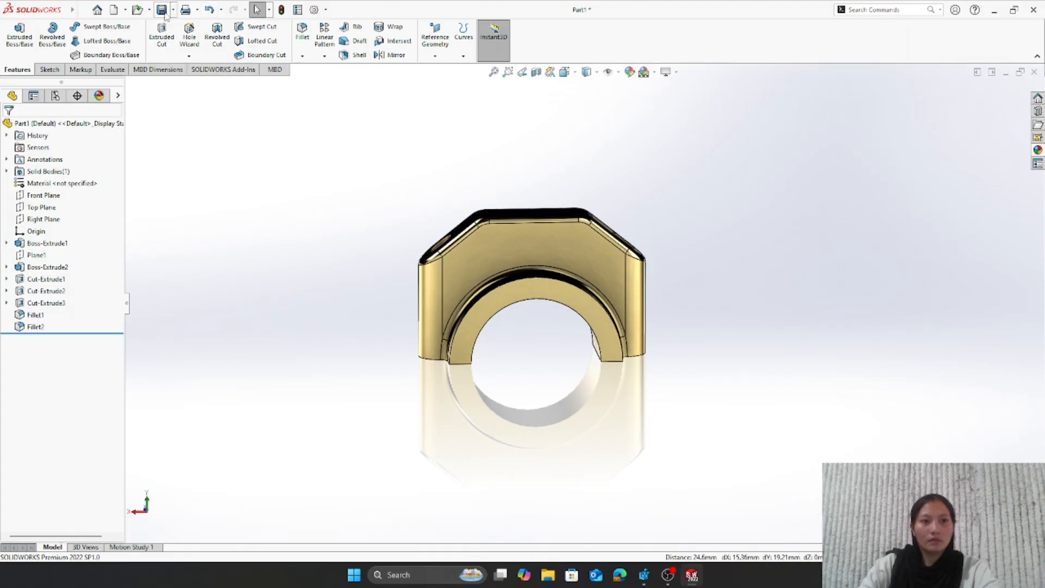
- Save the part as "connecting rod cap" in the final project folder, replacing the existing file of that name
click(162, 11)
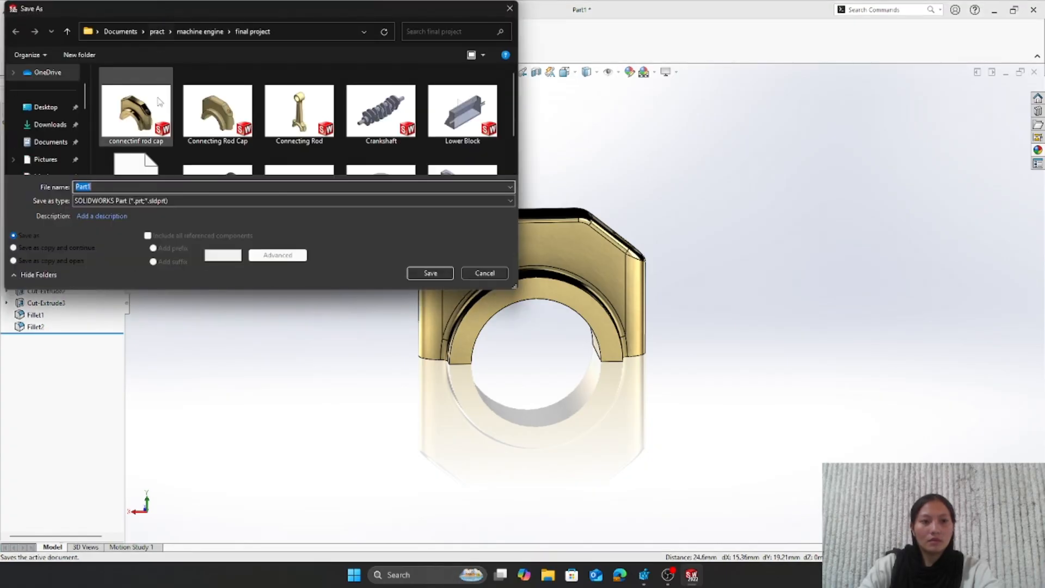
text(co)
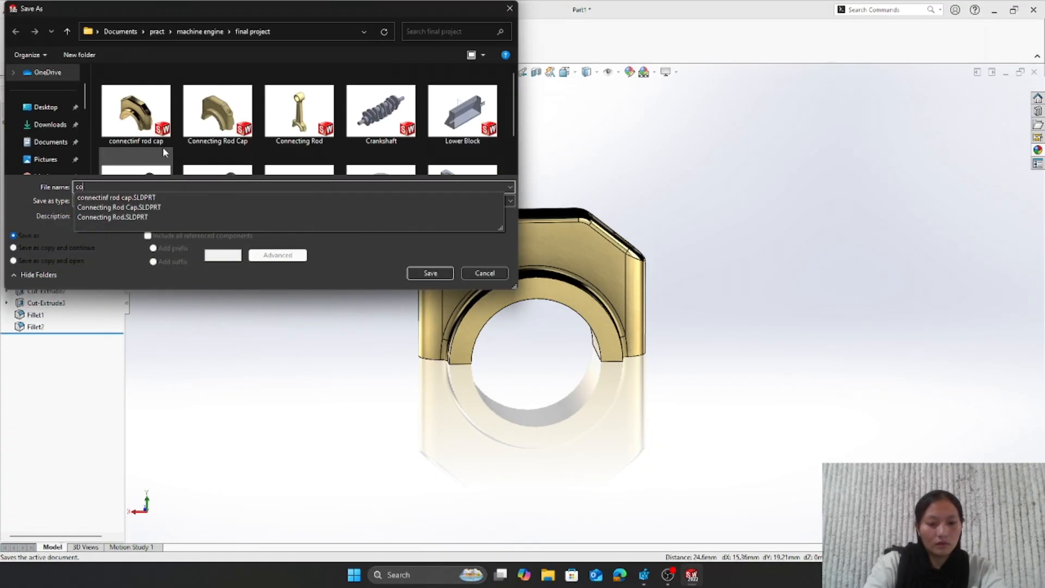
text(nne)
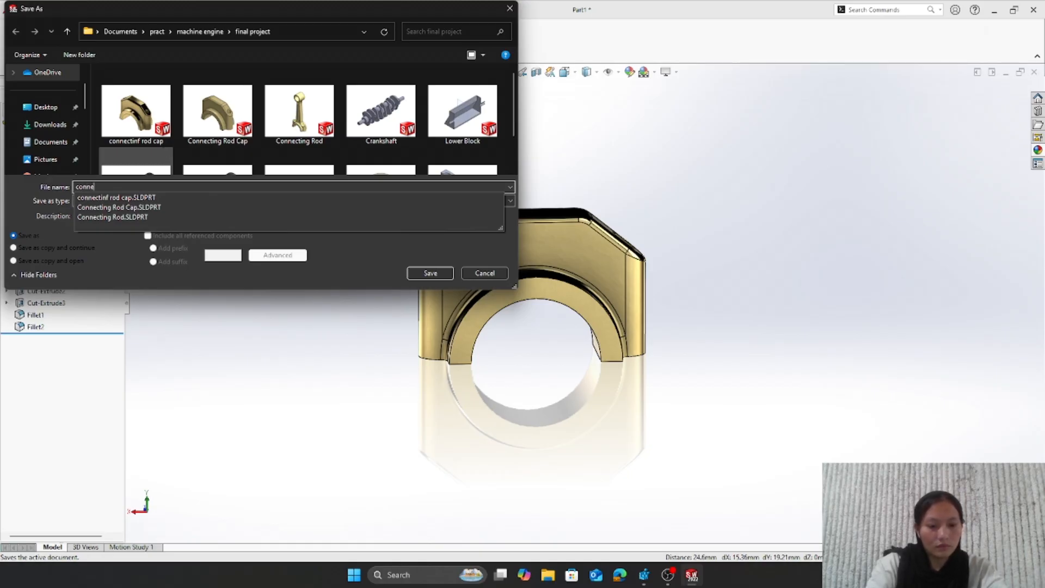
text(cting)
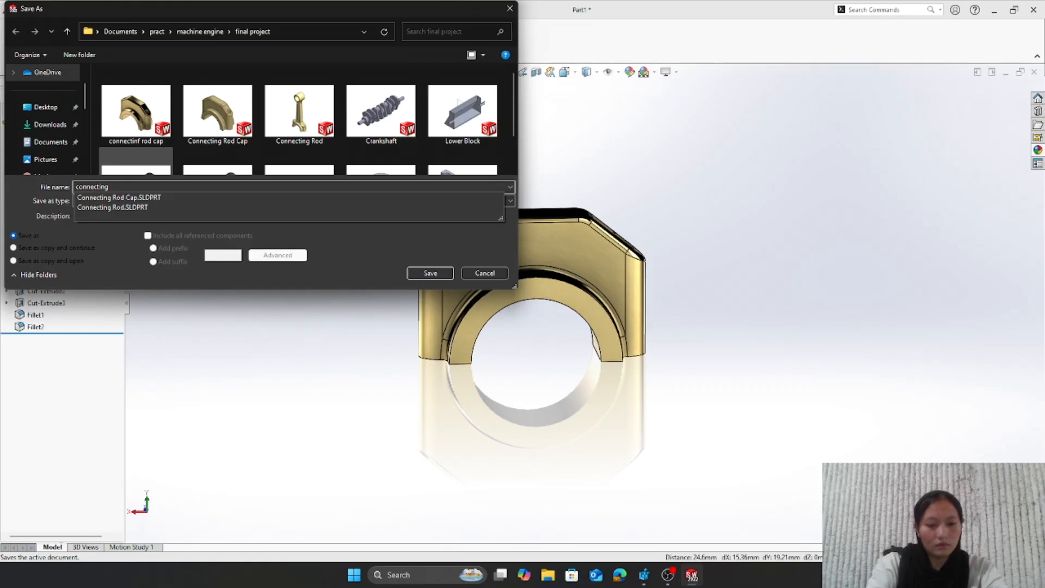
text( rod )
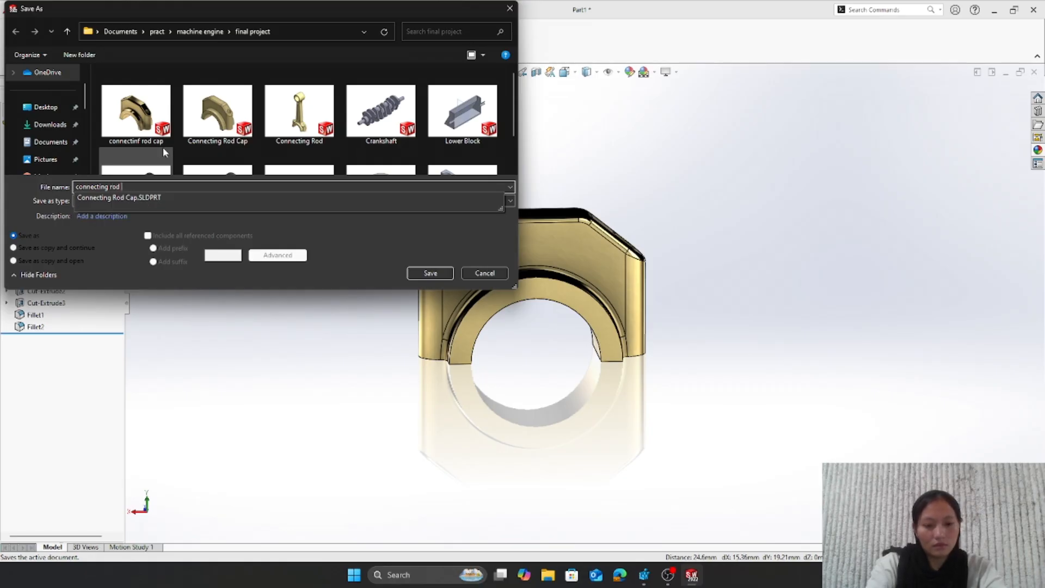
text(cap)
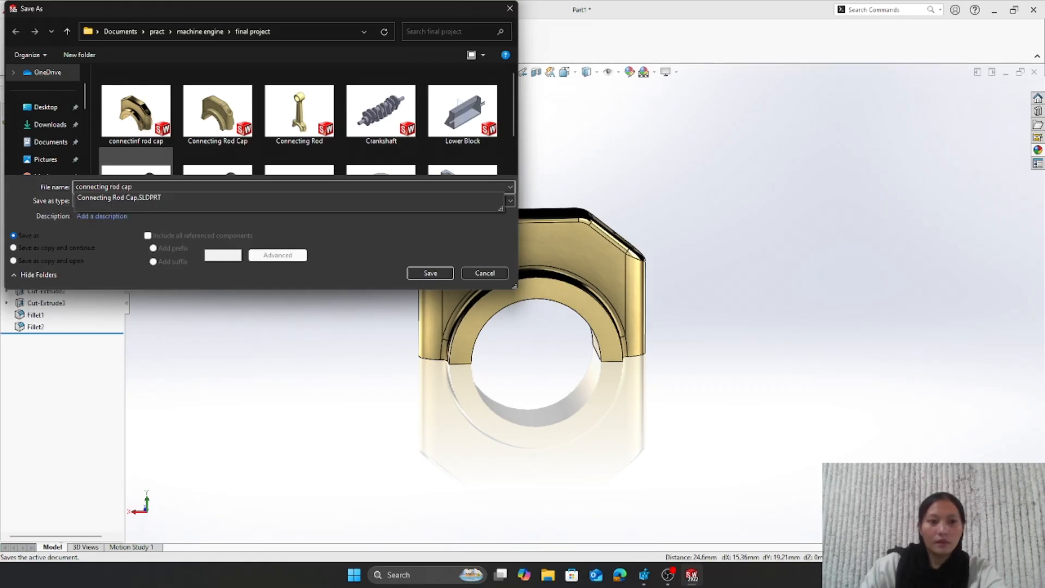
click(431, 278)
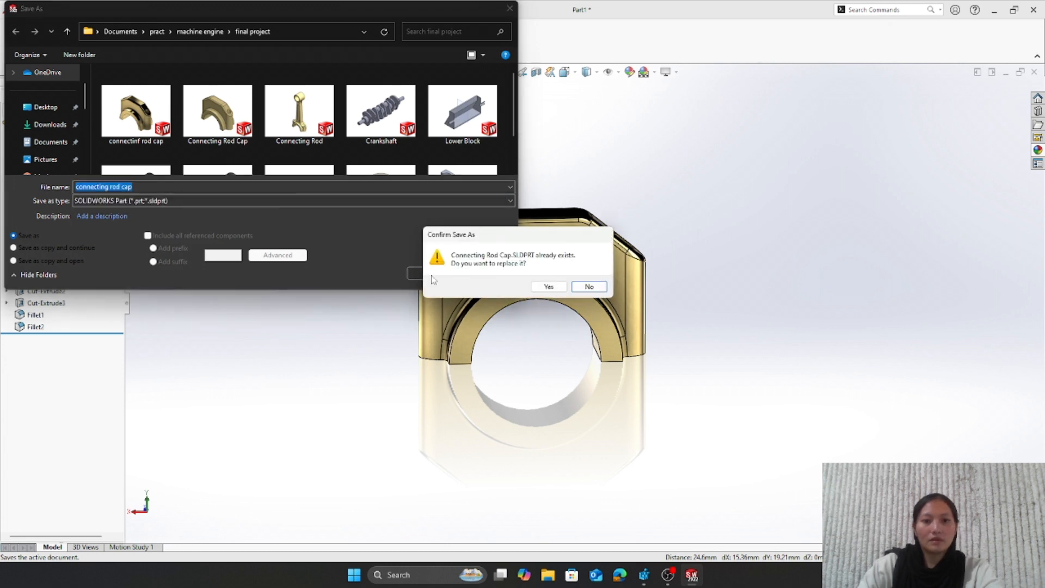
click(549, 287)
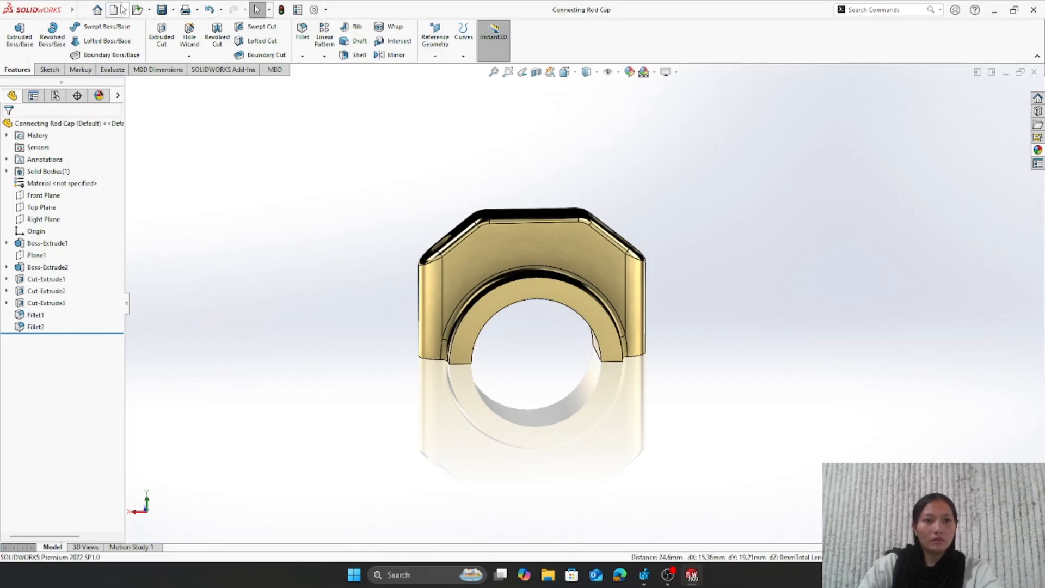
- Create a new part and sketch a circle about 43 mm in diameter on the Front Plane, centered at the origin
click(123, 9)
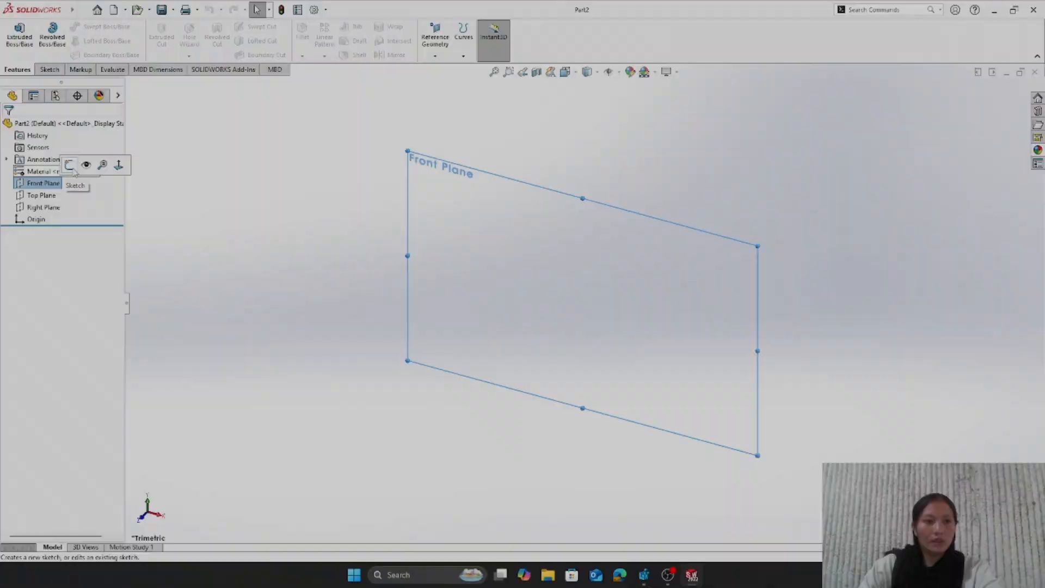
click(75, 165)
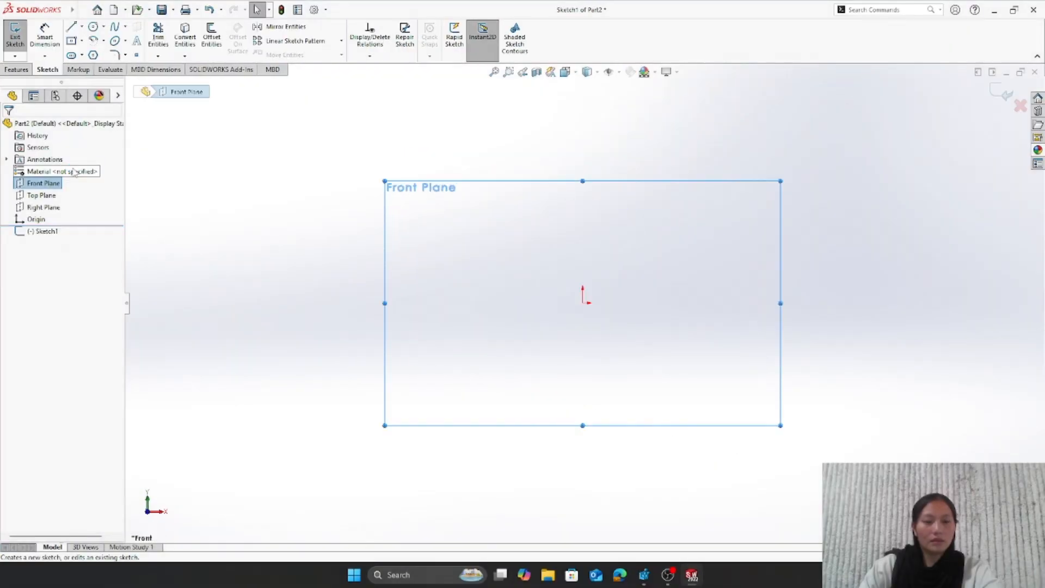
click(93, 27)
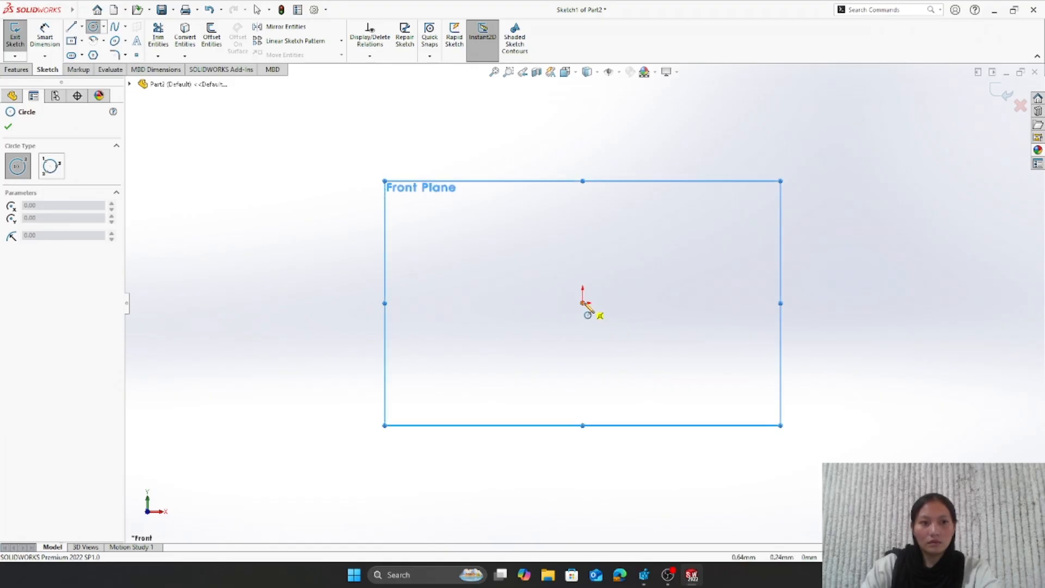
click(583, 303)
click(626, 340)
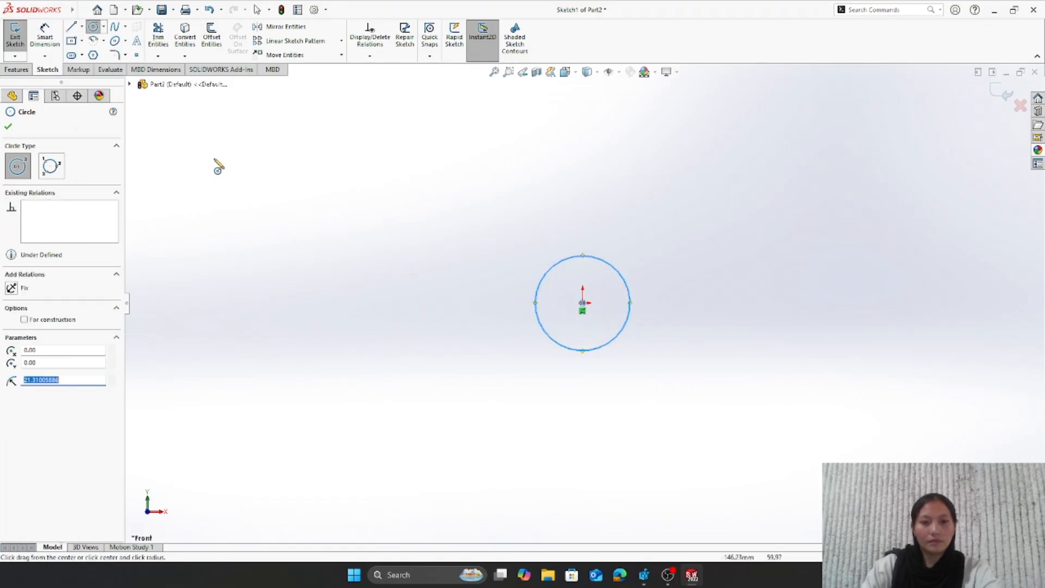
key(Escape)
- Dimension the circle's diameter to 33.8 mm
click(45, 36)
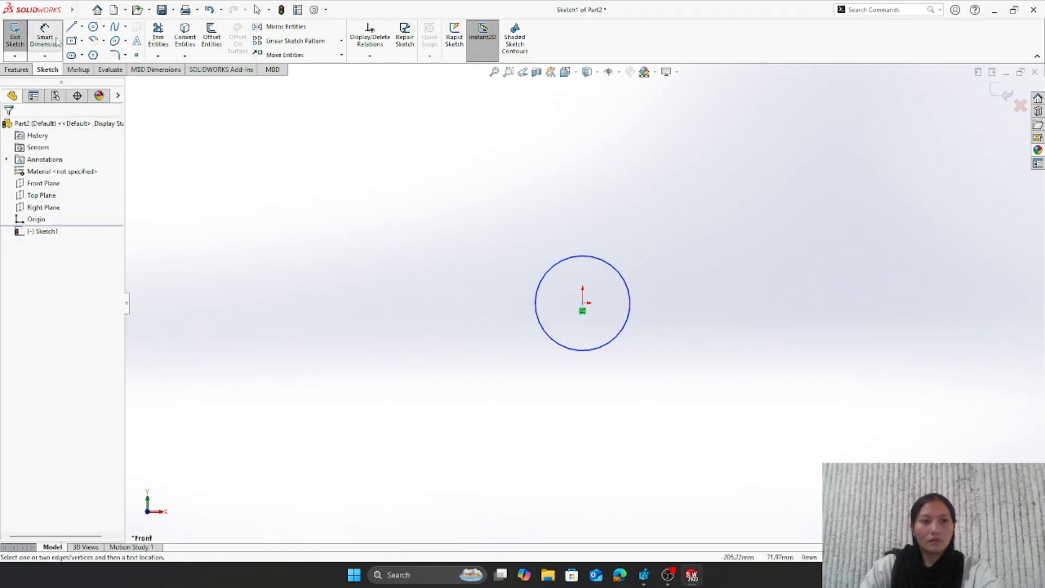
click(622, 276)
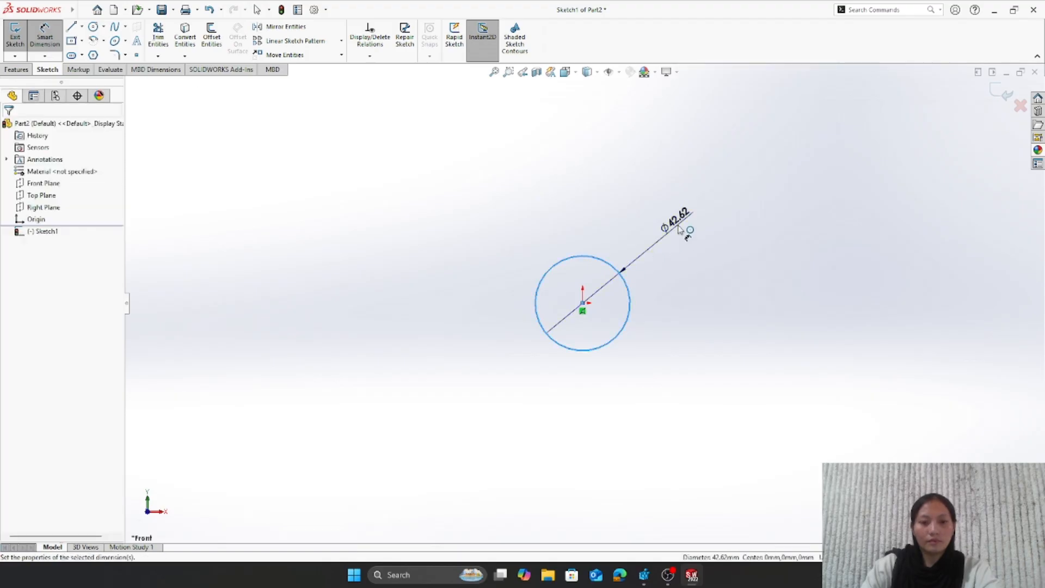
click(680, 229)
text(33)
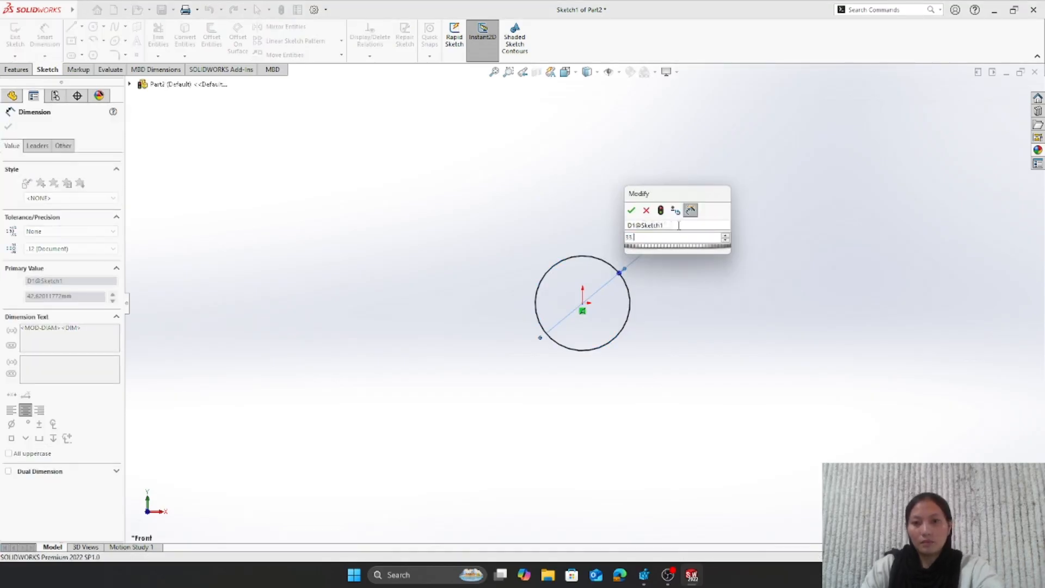
text(.8)
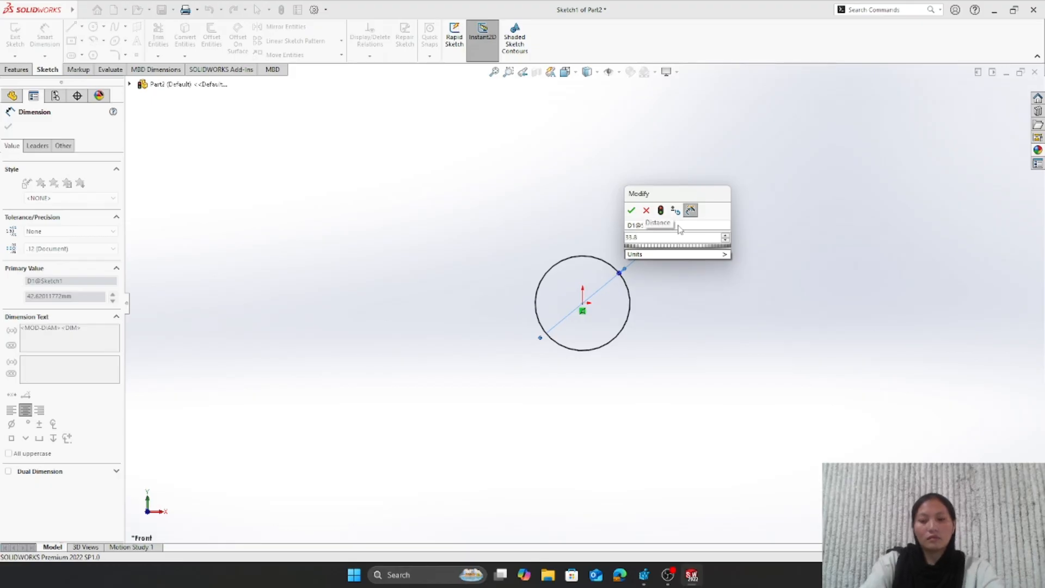
key(Return)
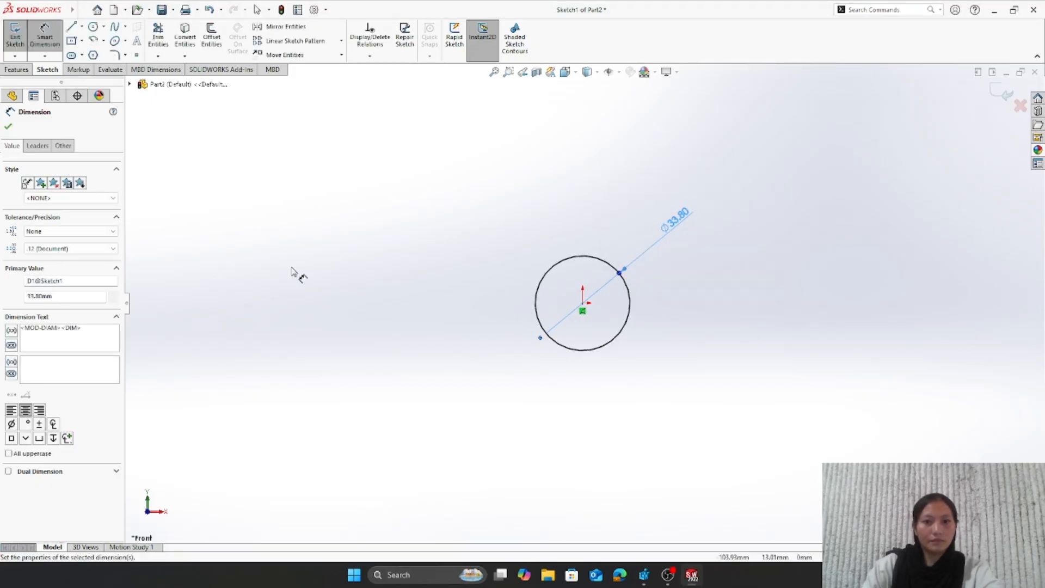
click(8, 127)
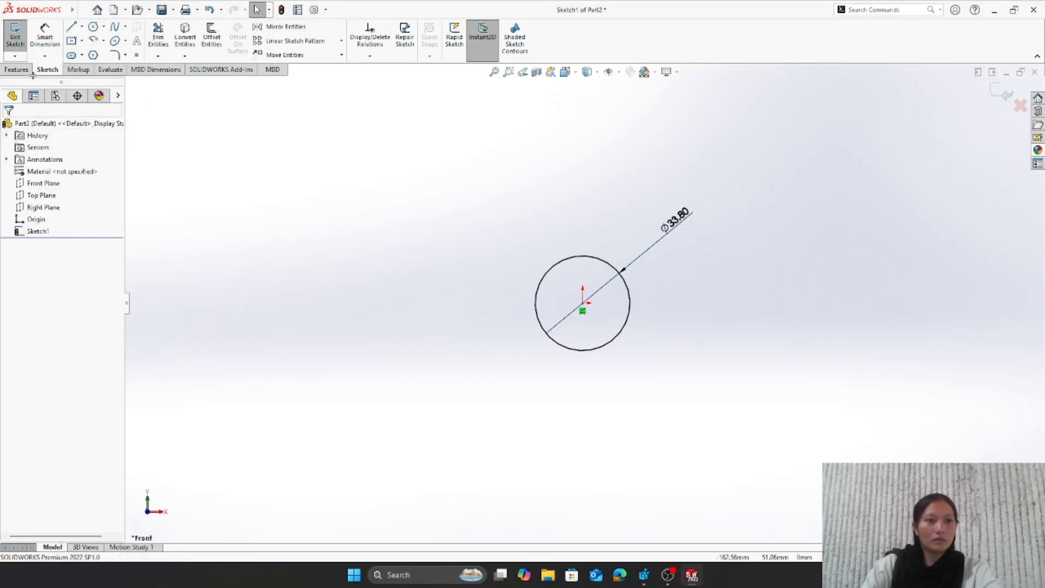
- Extrude the circle 82 mm with the Mid Plane end condition to form a solid cylinder
click(16, 70)
click(20, 34)
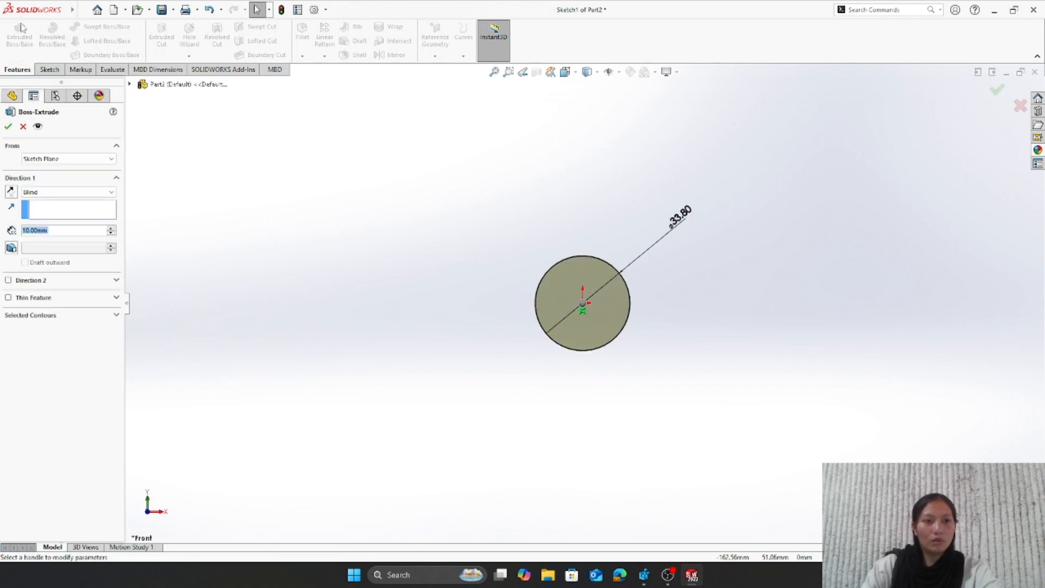
click(95, 195)
click(86, 234)
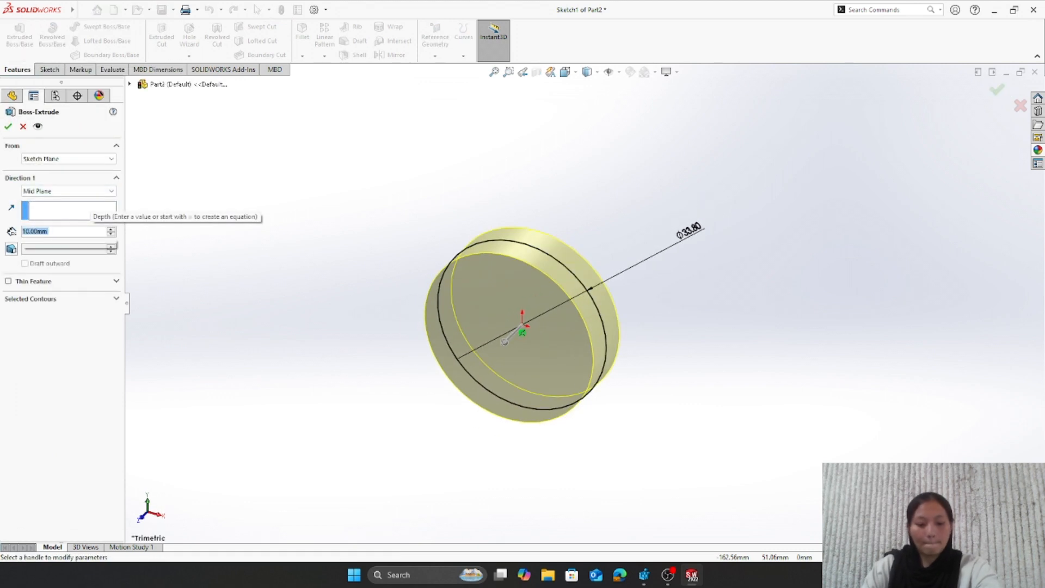
text(82)
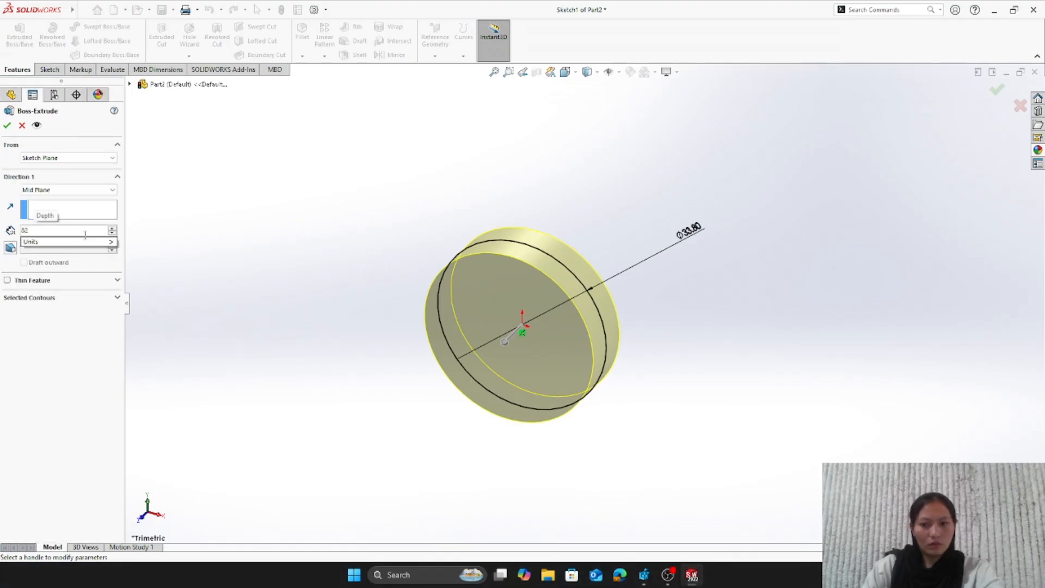
key(Return)
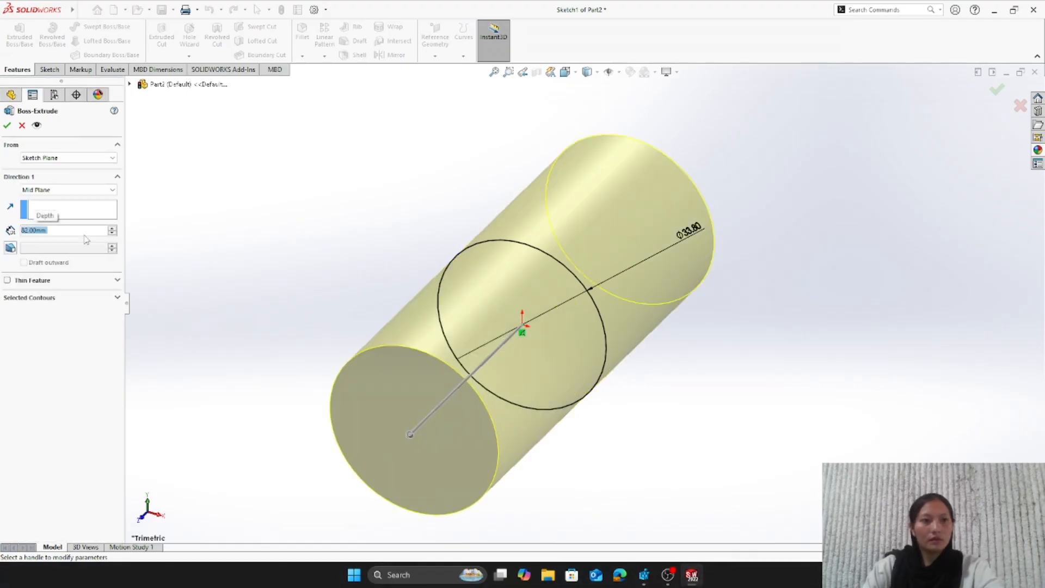
click(7, 125)
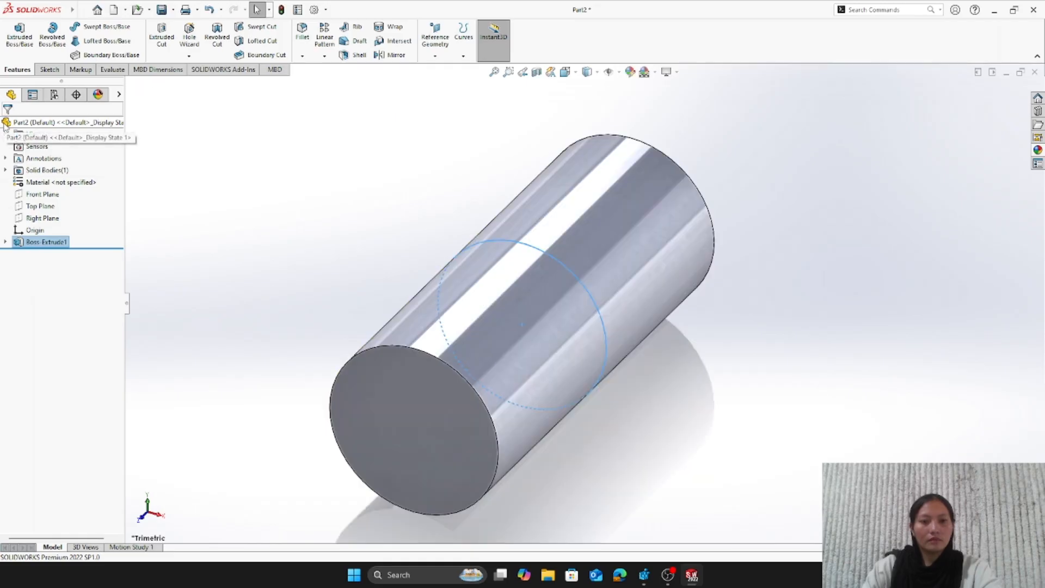
- Chamfer both circular end edges of the cylinder with a 2 mm distance and a 45° angle
right_click(390, 344)
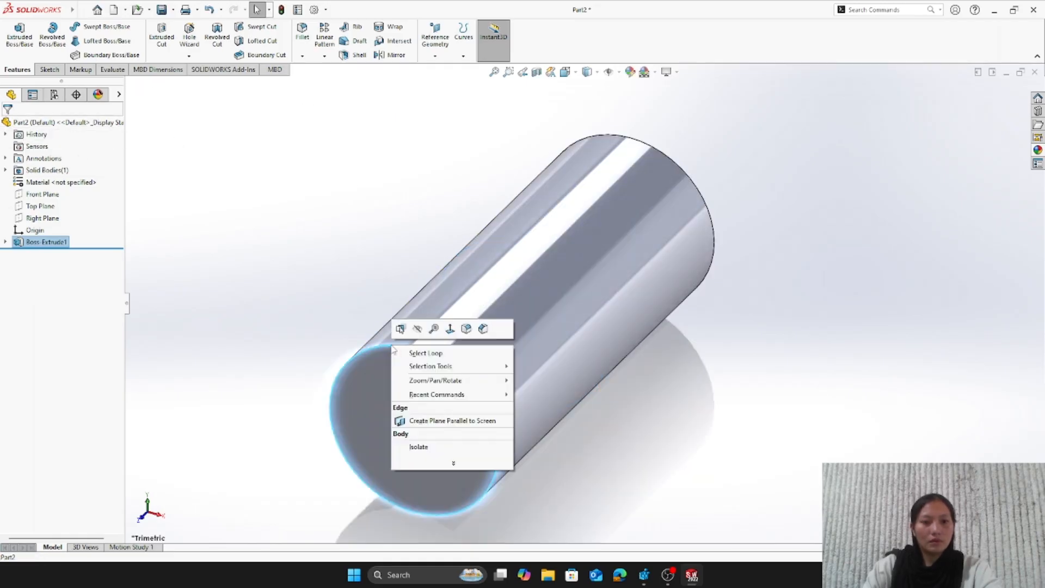
click(483, 333)
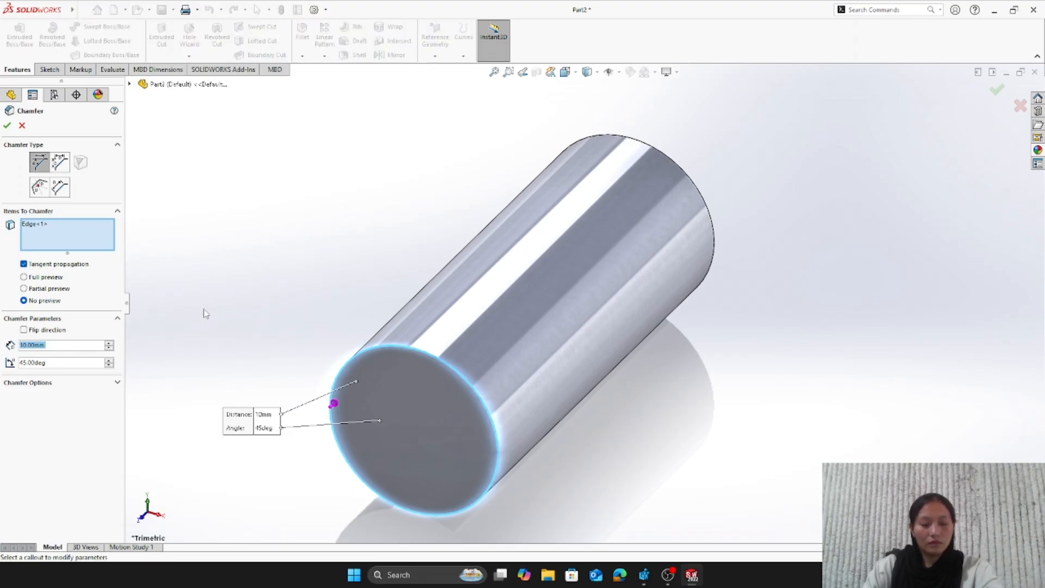
text(2)
key(Return)
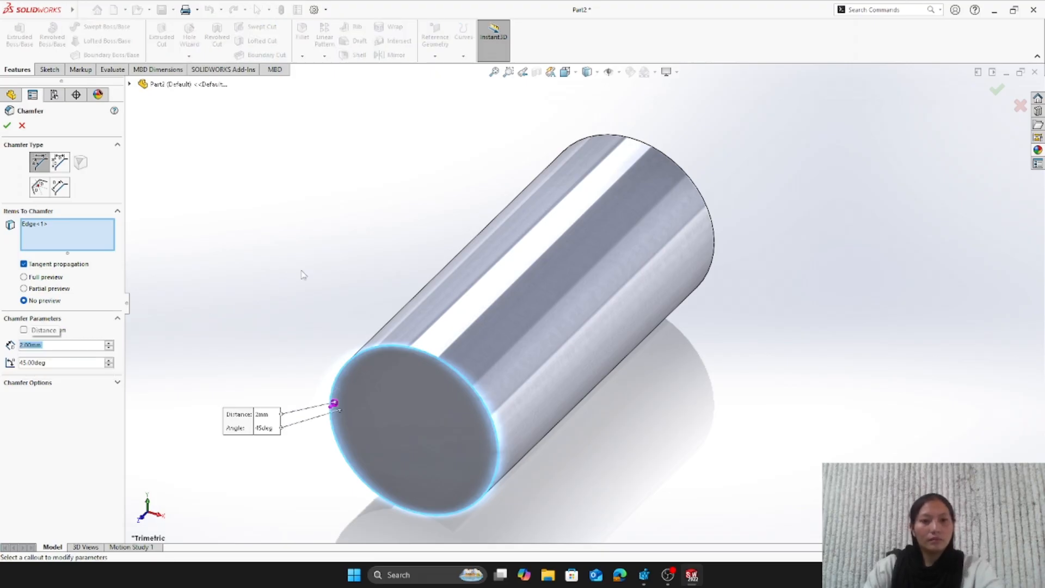
click(667, 158)
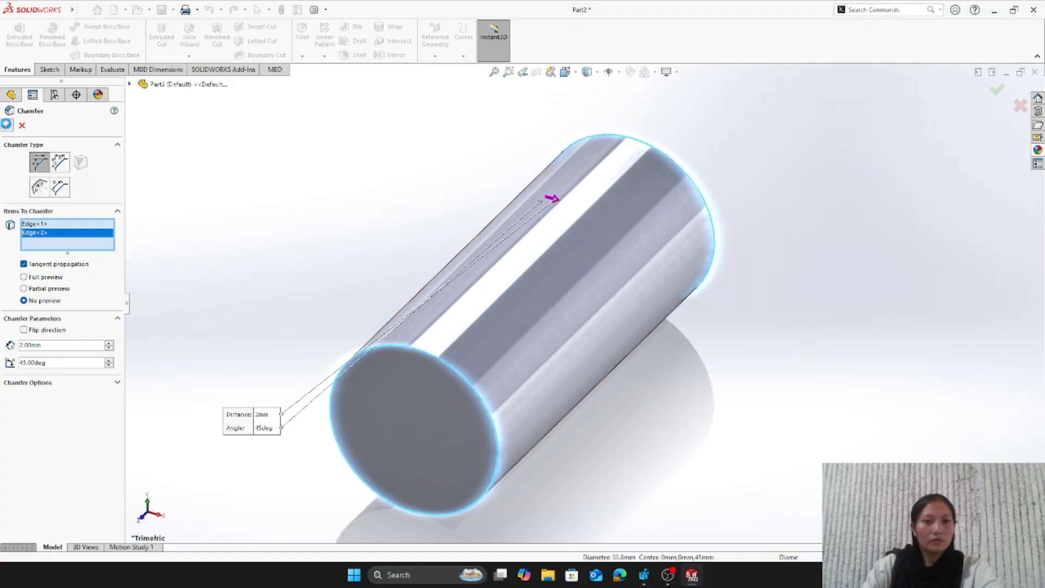
click(7, 125)
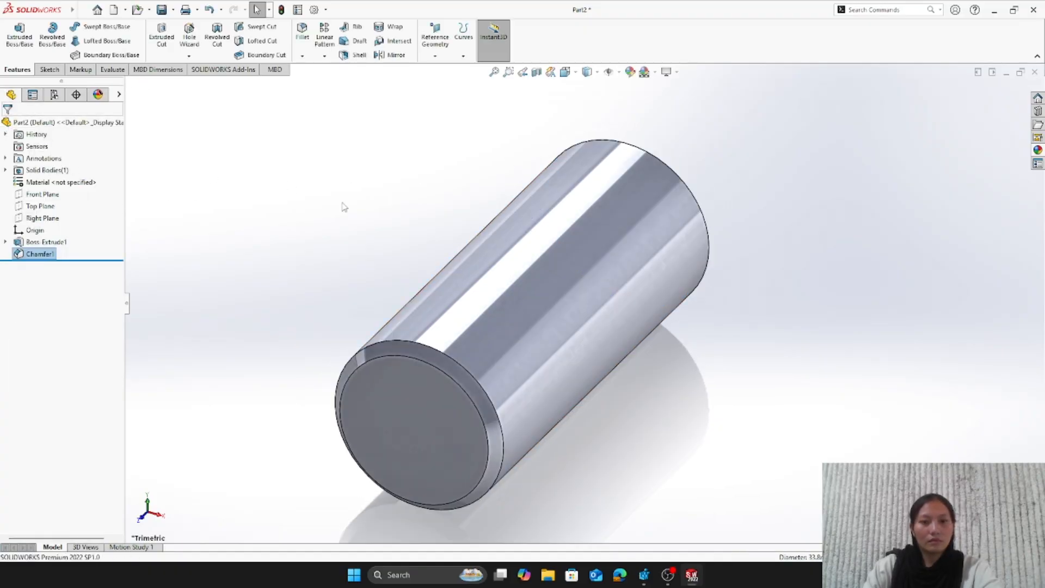
- Apply the sandblasted iron appearance from the Iron metals category to the chamfered cylinder
middle_drag(344, 206, 305, 173)
click(1038, 150)
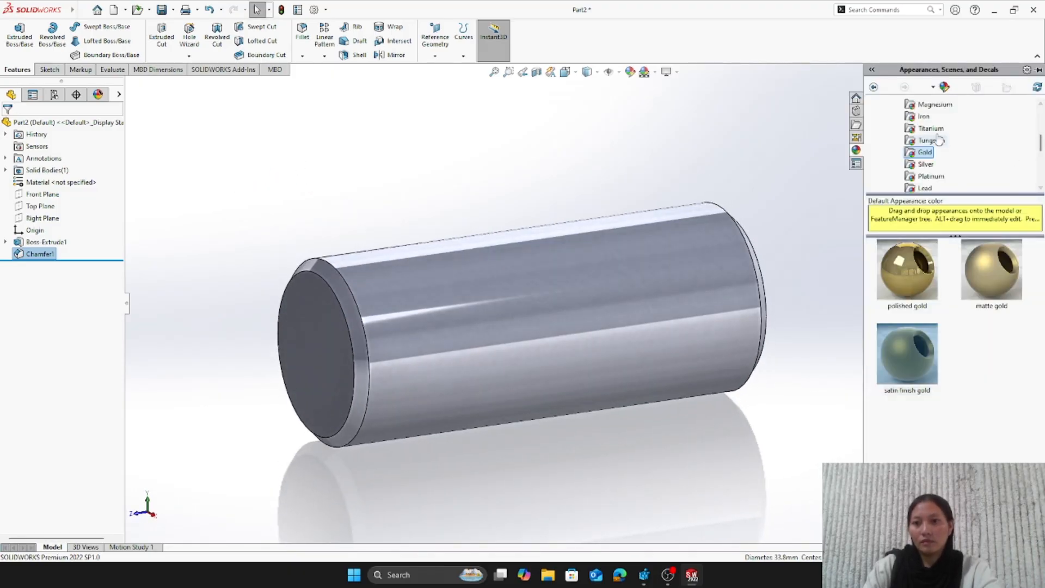
click(929, 118)
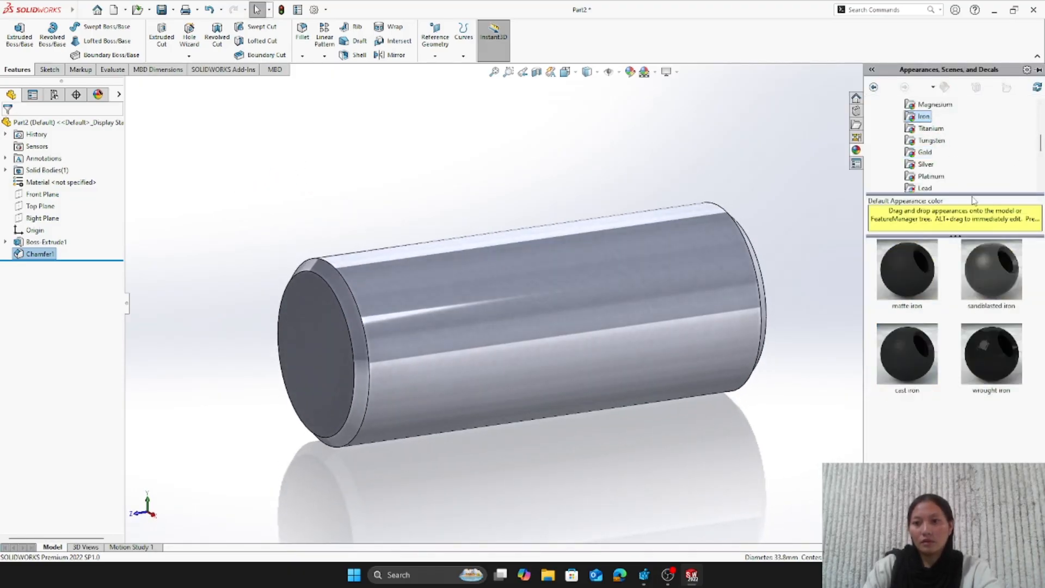
click(995, 295)
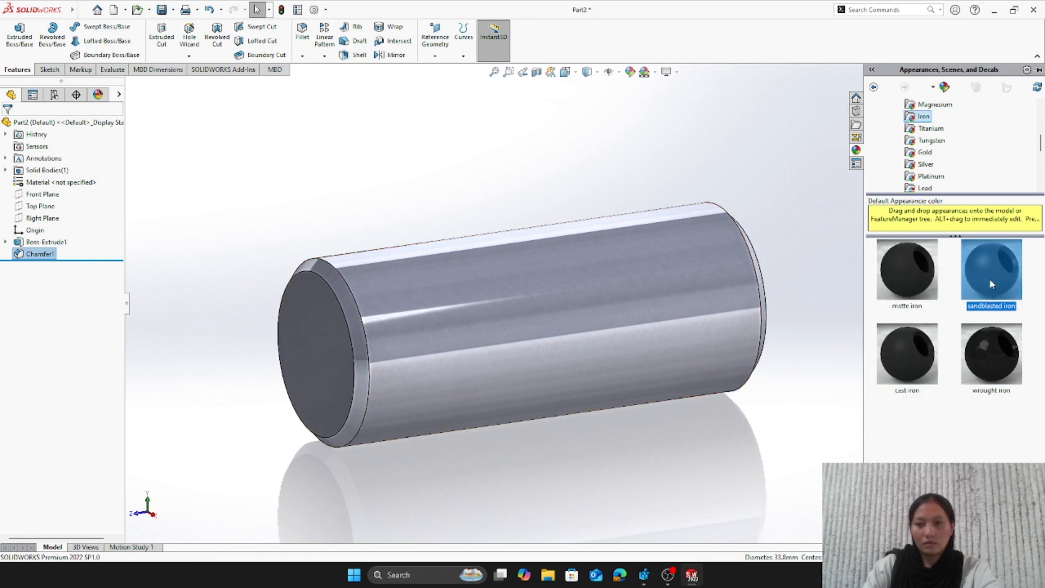
drag(990, 284, 670, 355)
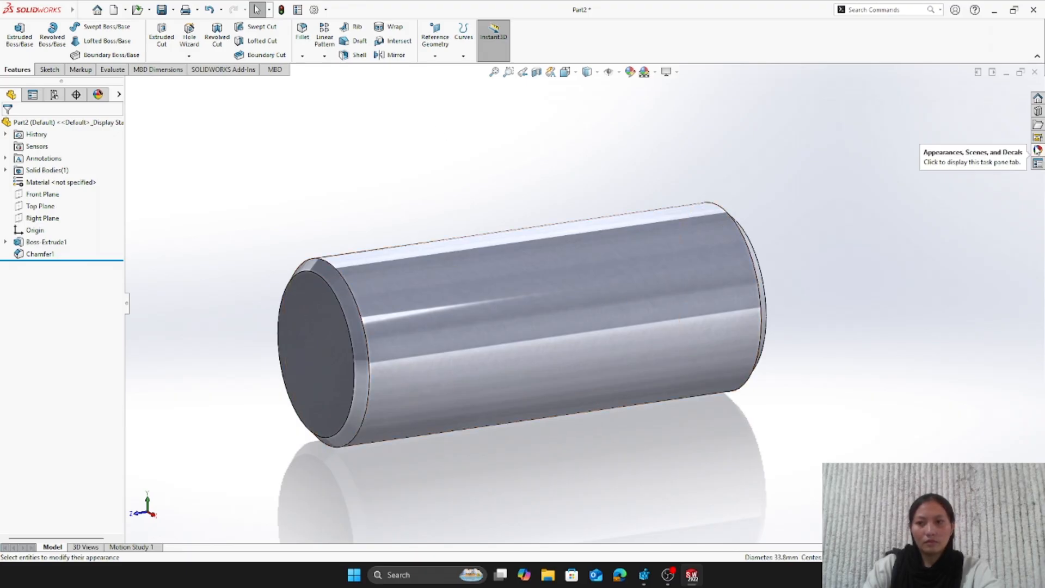
click(1038, 150)
drag(992, 269, 635, 305)
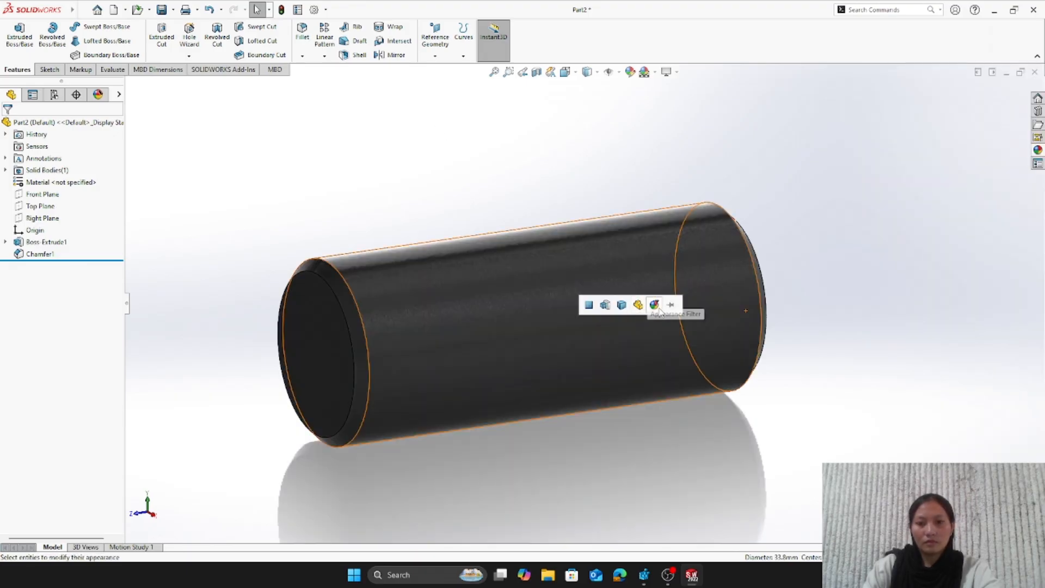
click(659, 308)
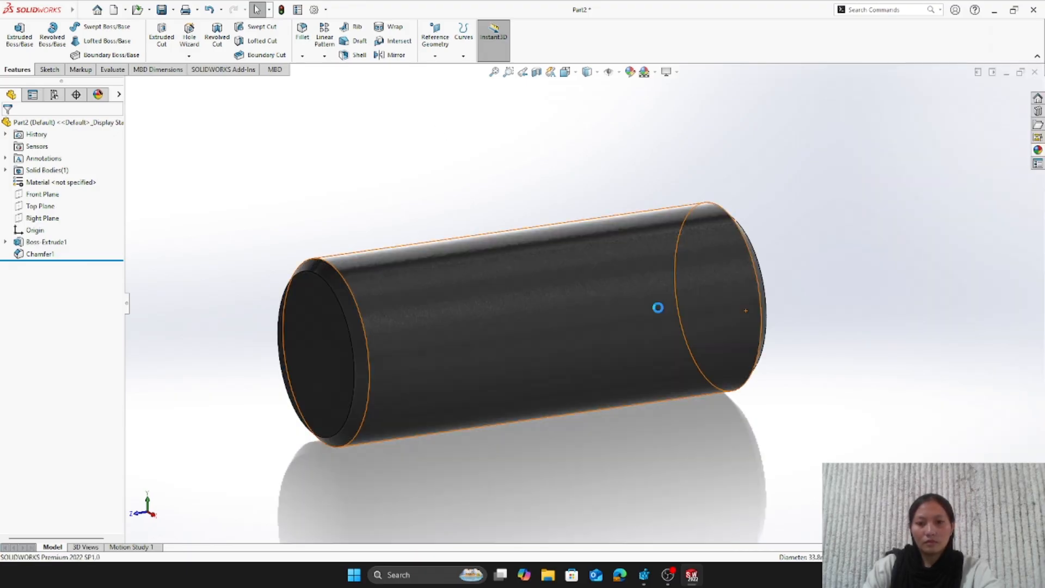
- Change the color of the part's sandblasted iron appearance to medium grey, RGB 128, 128, 128
click(631, 73)
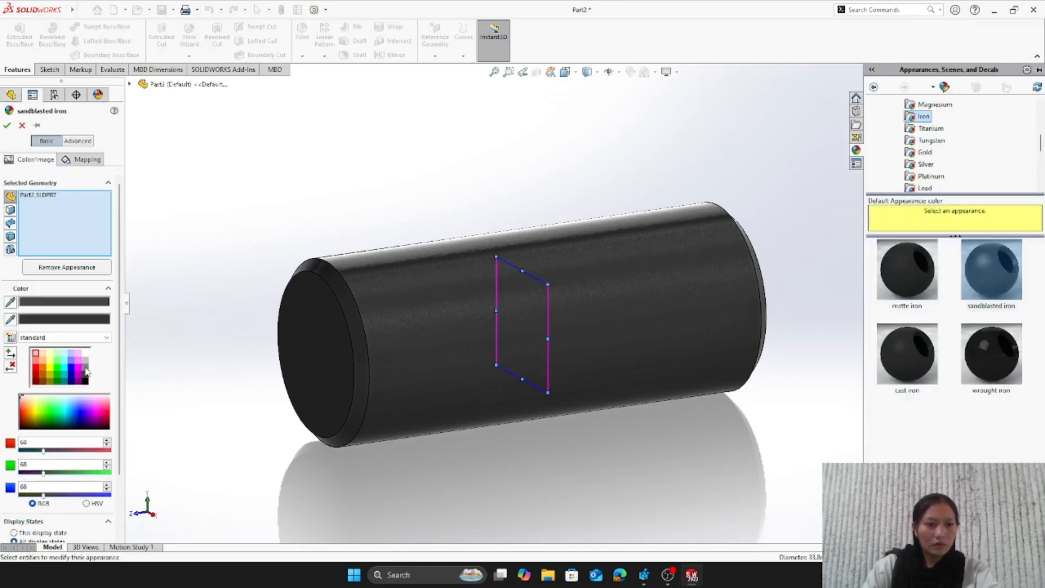
click(86, 371)
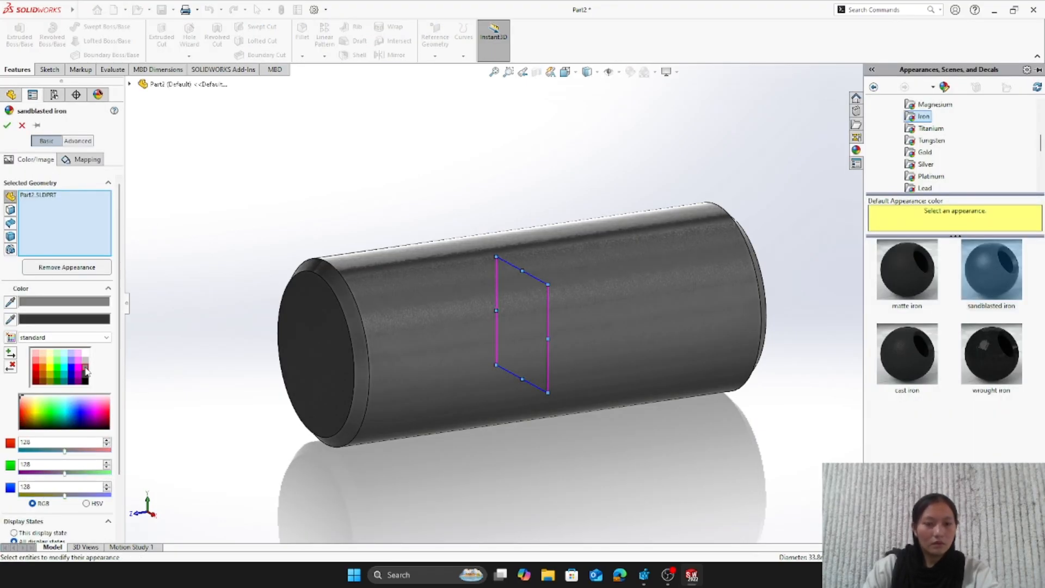
click(6, 127)
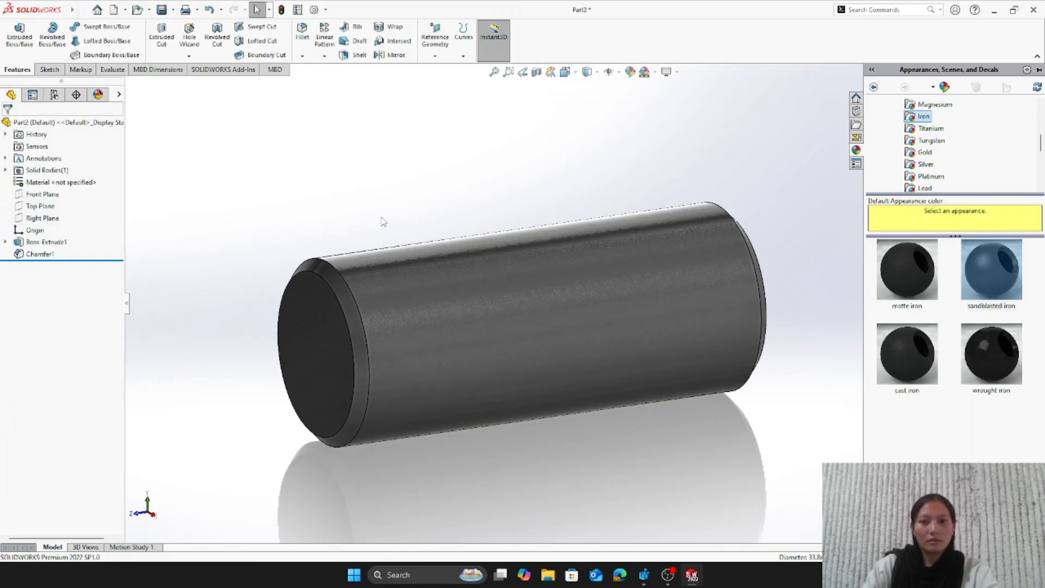
- Save the part as "Pistol pin" in the final project folder, replacing the existing file of that name
middle_drag(381, 218, 343, 191)
scroll(342, 192, up, 1)
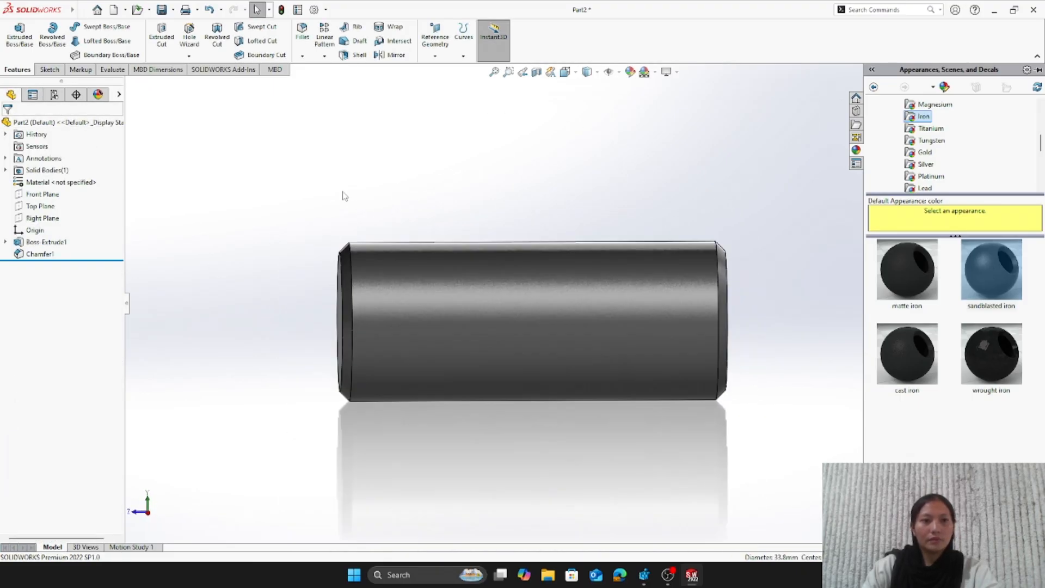
click(163, 10)
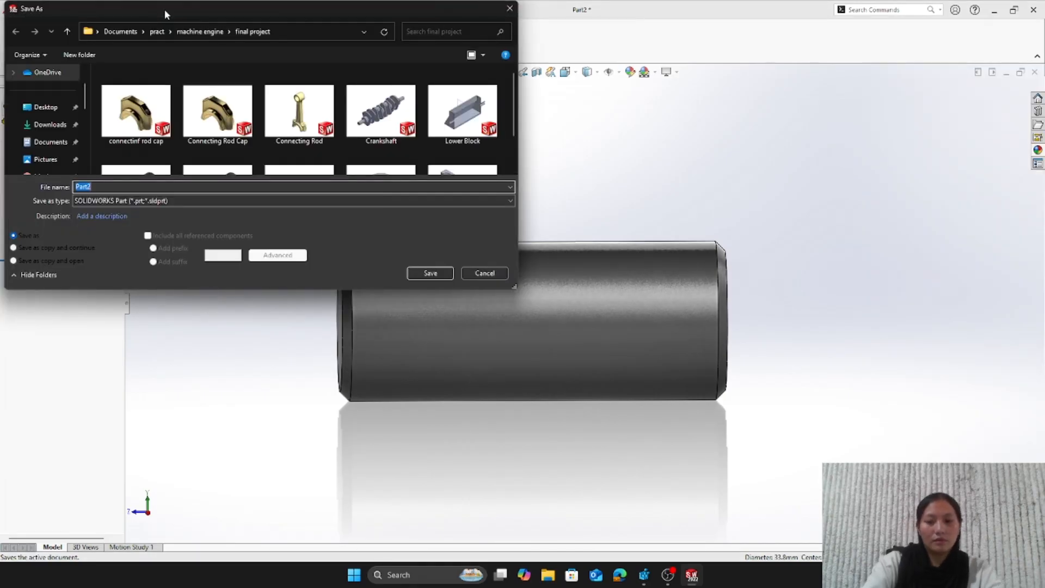
text(P)
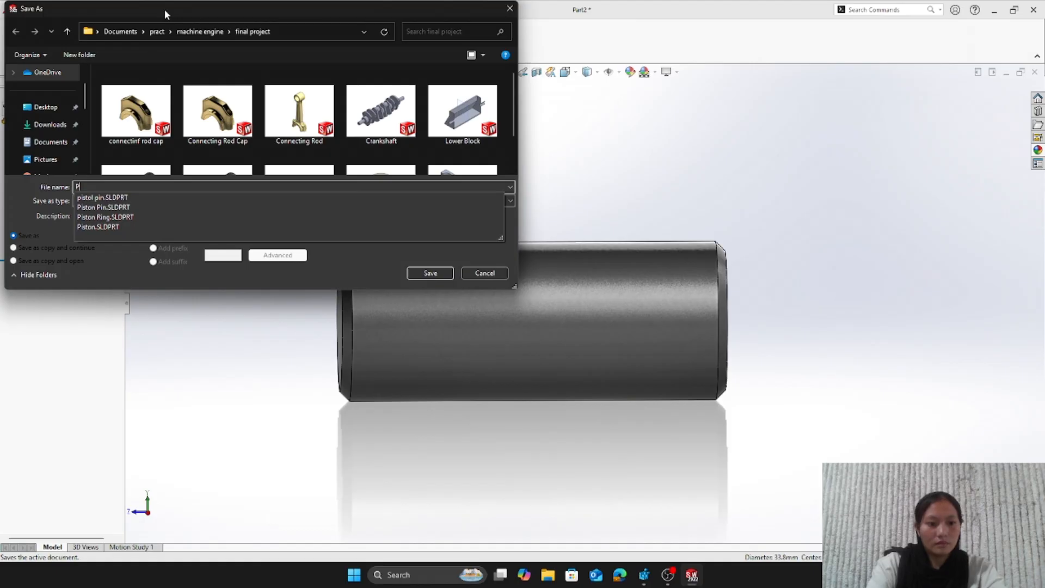
text(istol pin)
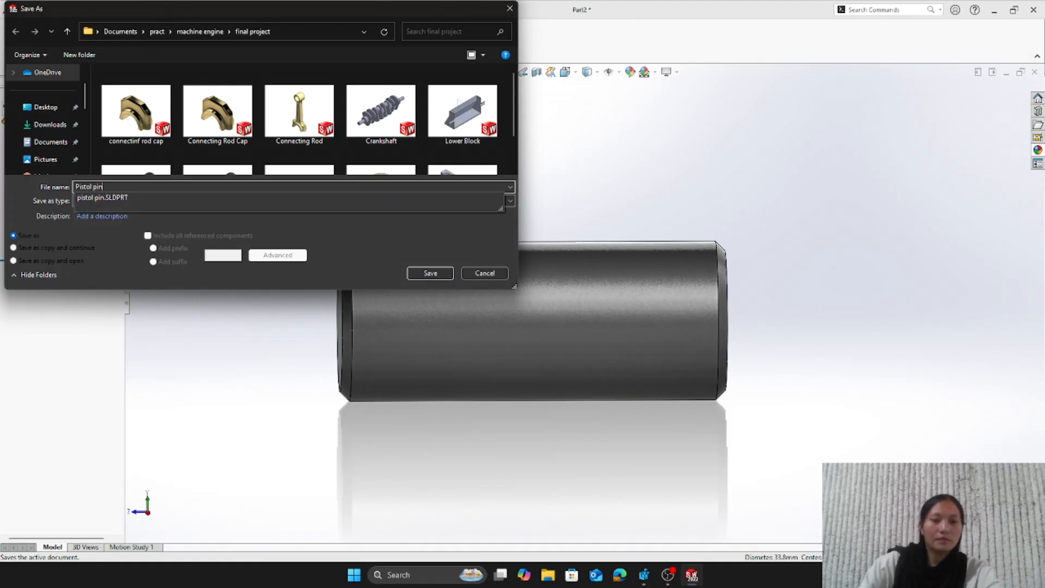
click(431, 274)
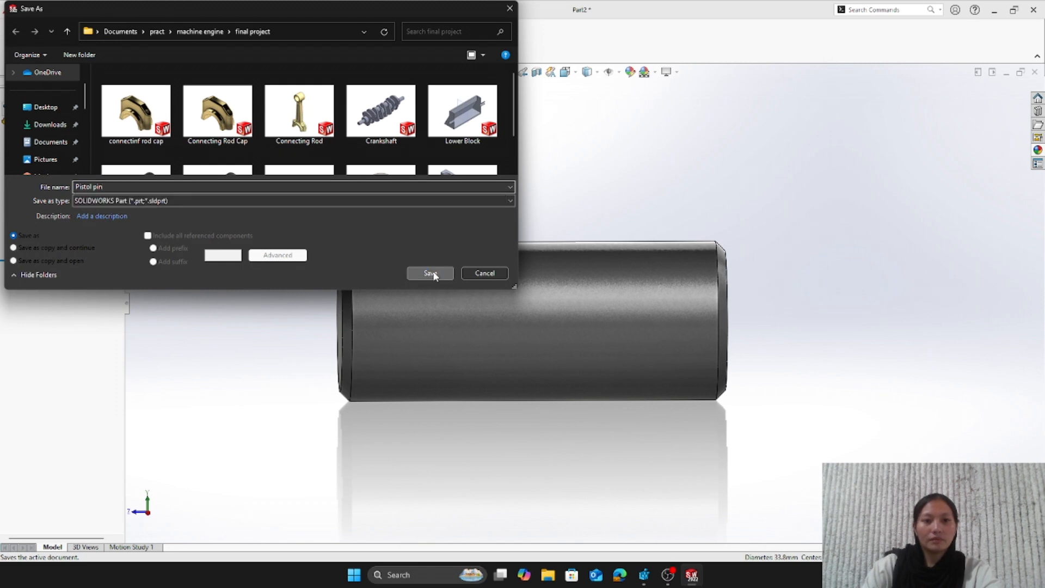
click(558, 288)
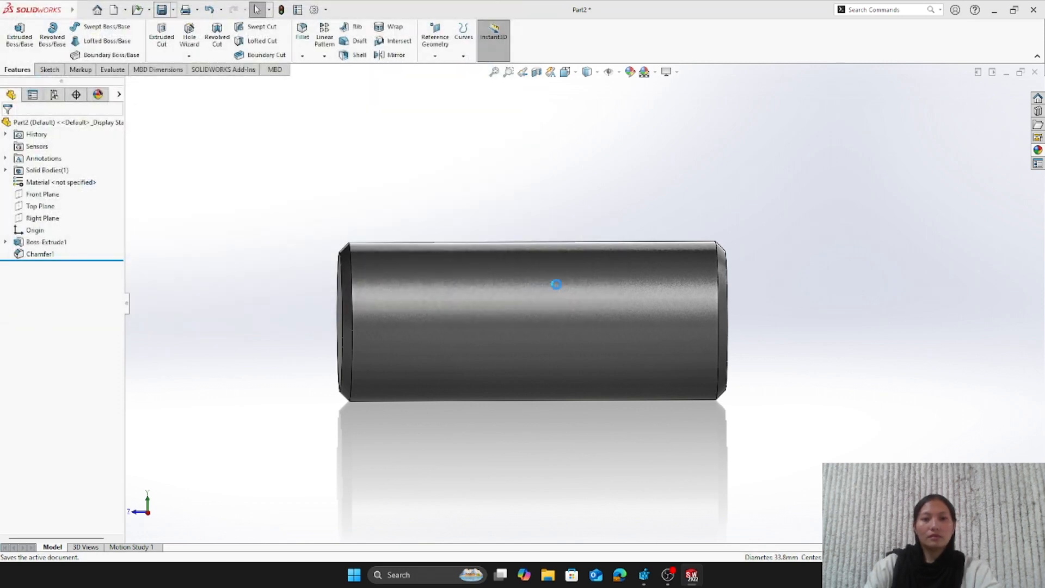
mouse_move(630, 338)
middle_down()
mouse_move(660, 305)
mouse_move(502, 259)
mouse_move(619, 285)
mouse_move(602, 354)
mouse_move(635, 334)
middle_up()
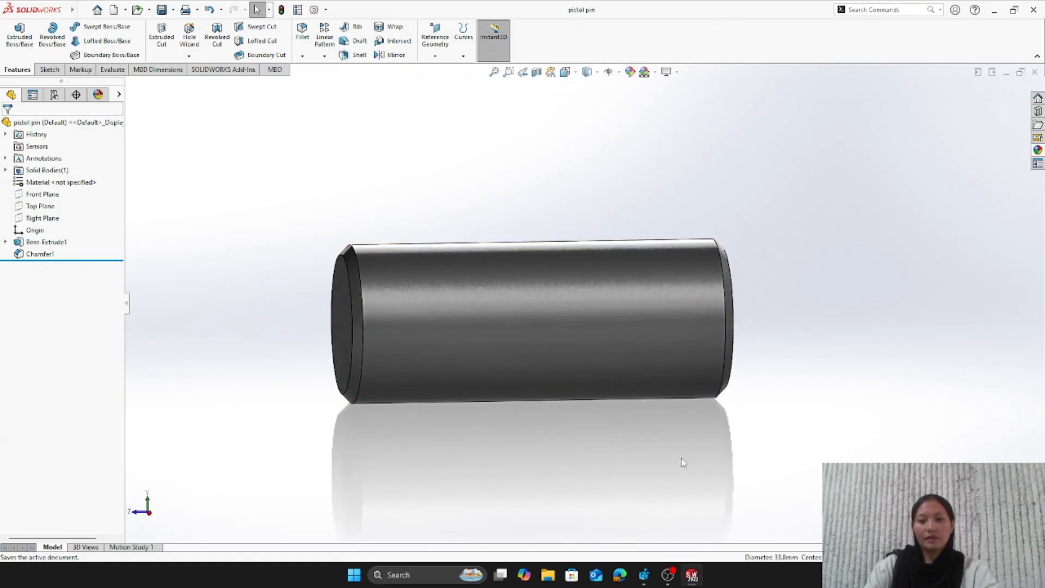
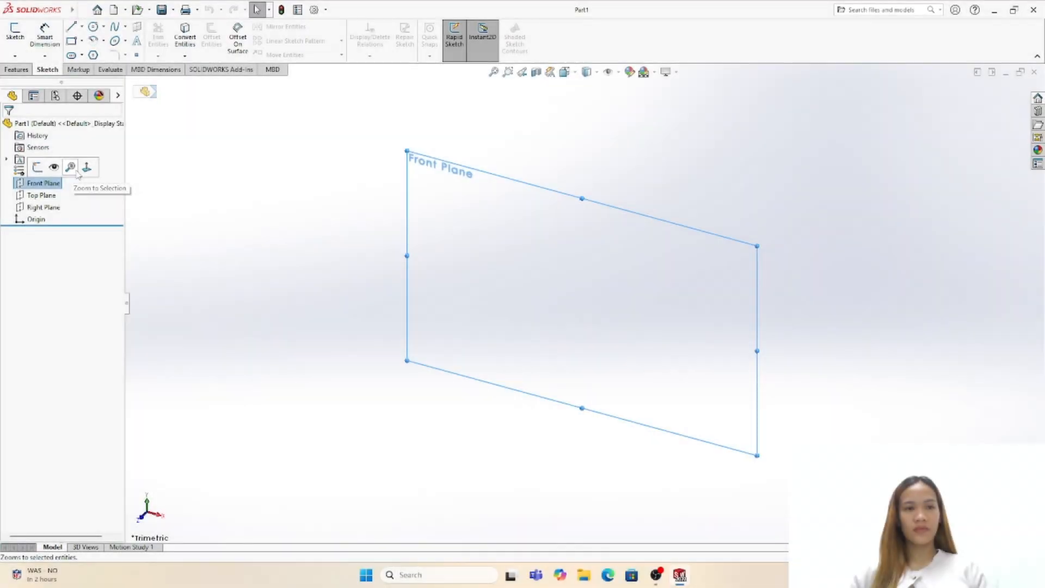
- On the Front Plane, sketch concentric circles about 62 and 26 mm in diameter at the origin and a second concentric pair about 95 mm directly below
click(87, 167)
click(47, 183)
click(56, 167)
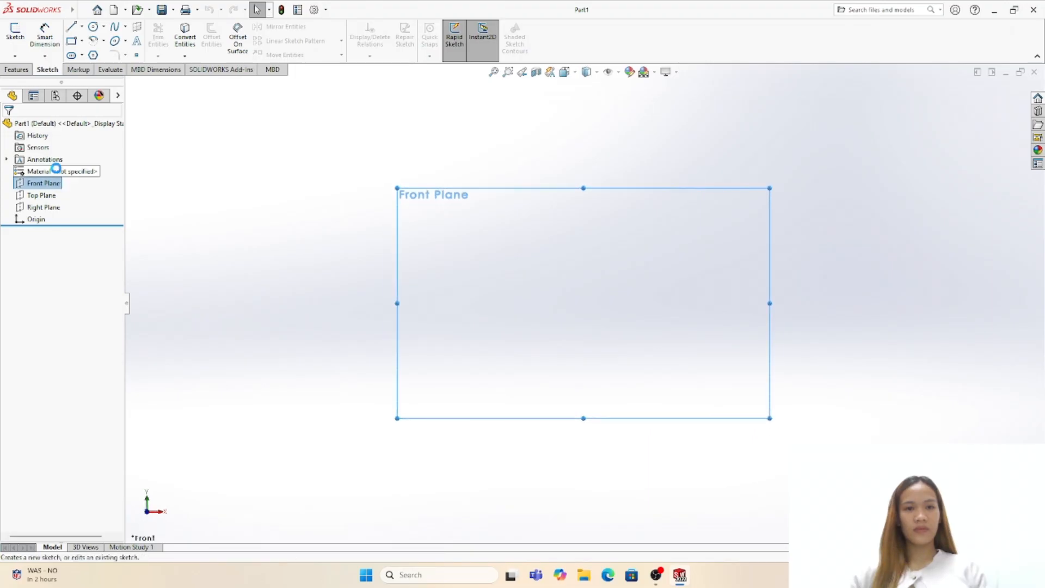
click(93, 27)
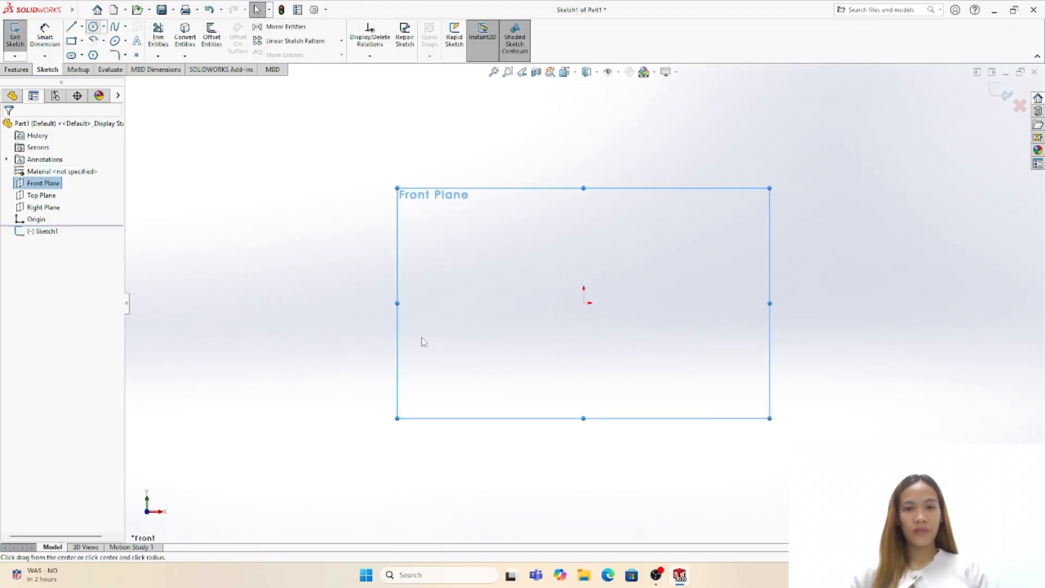
drag(585, 303, 648, 332)
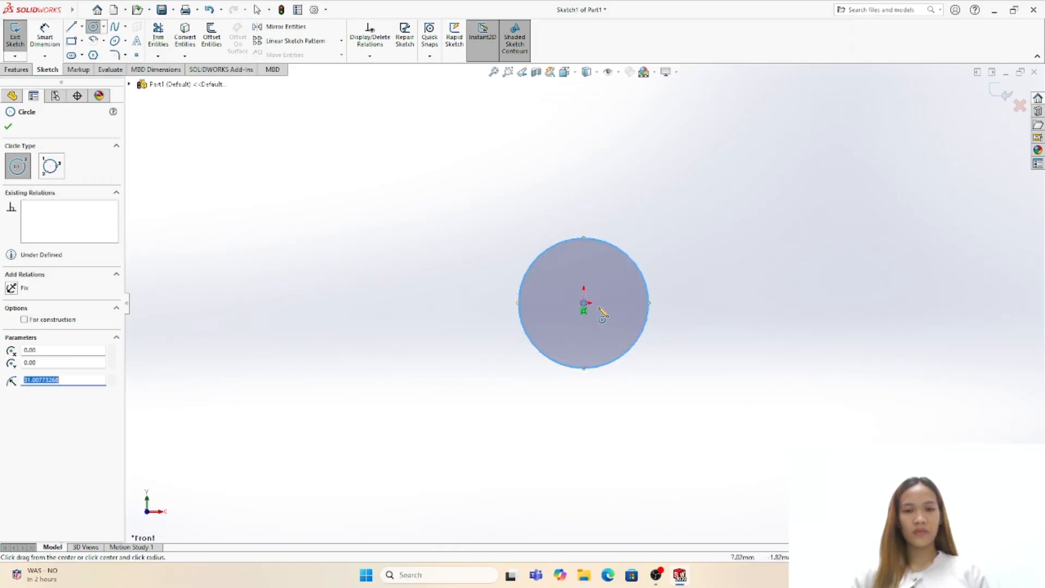
drag(584, 303, 607, 313)
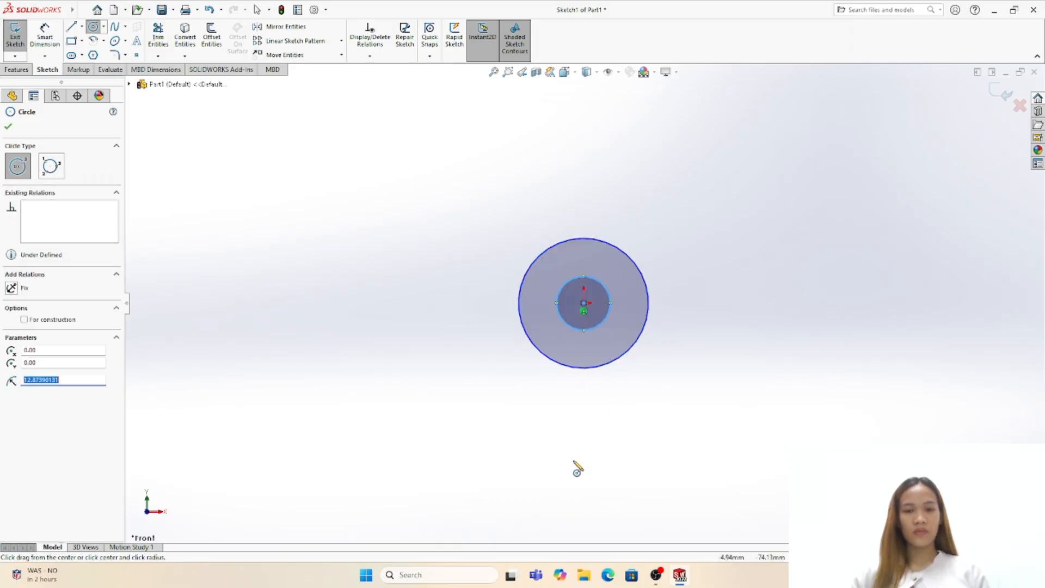
drag(584, 502, 646, 528)
drag(584, 502, 620, 512)
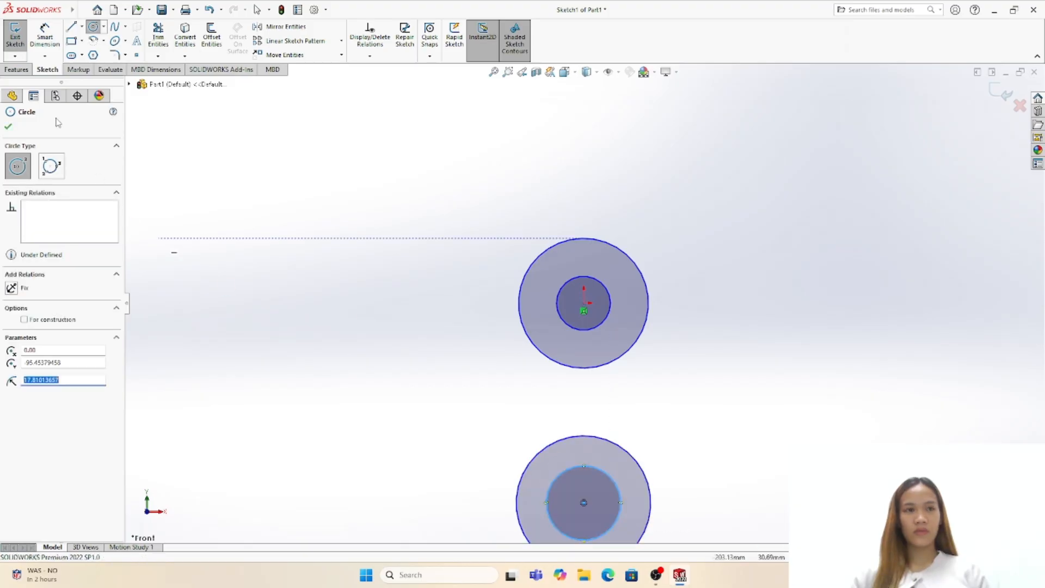
- Dimension the diameter of the outer circle centered at the origin to 45 mm
click(48, 44)
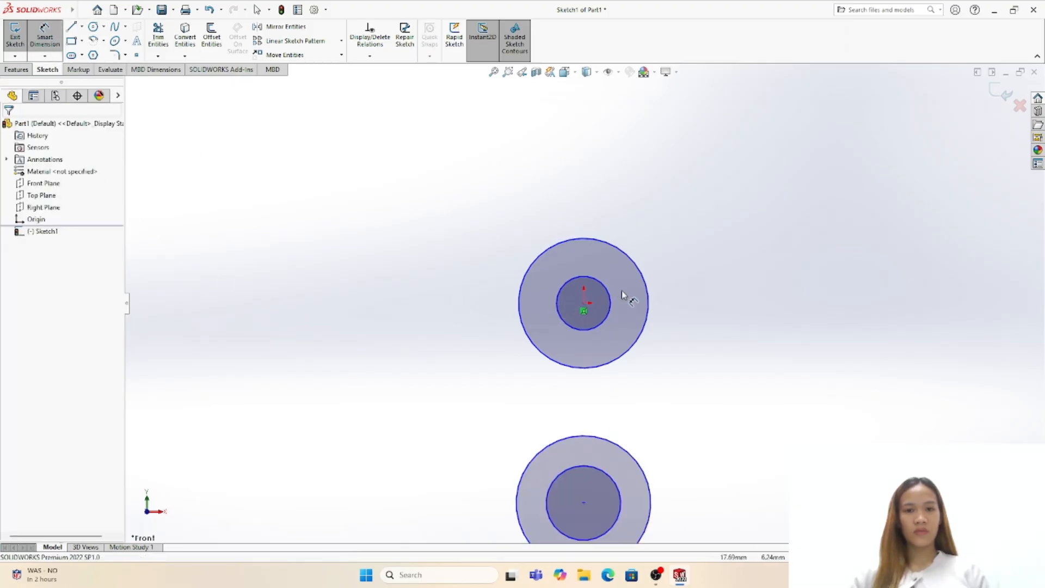
click(647, 285)
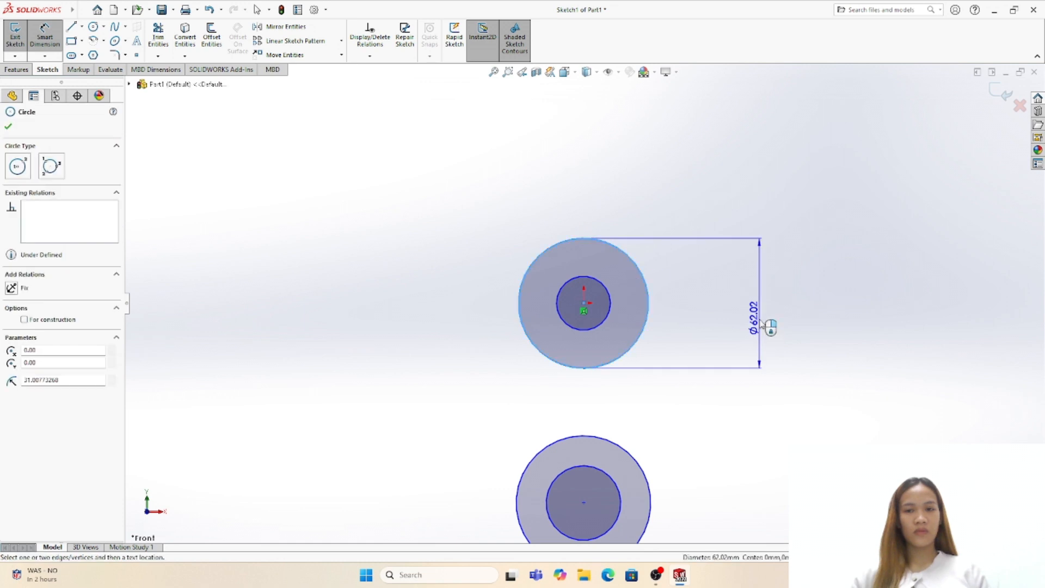
click(762, 323)
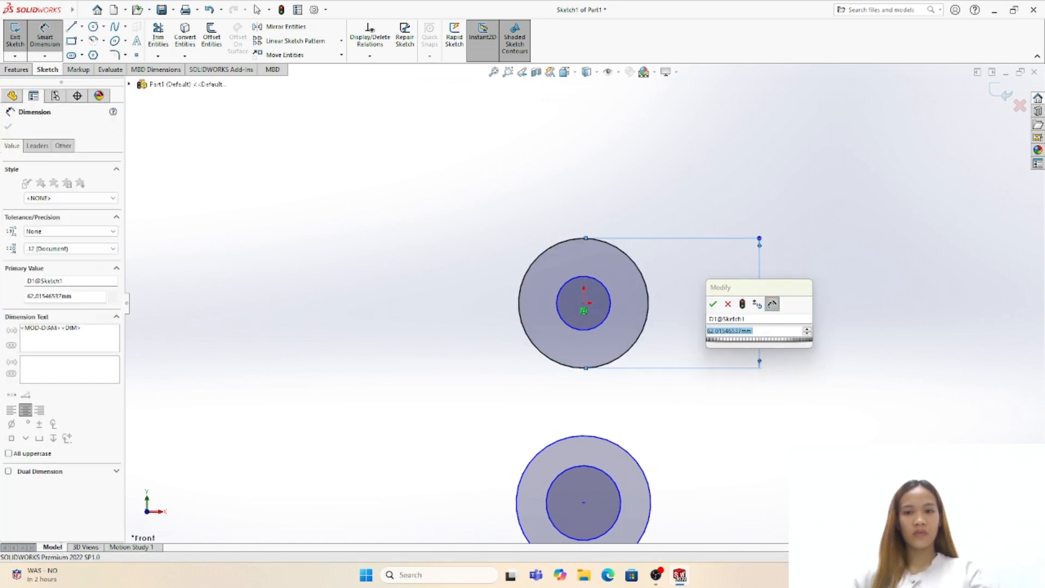
text(45)
key(Return)
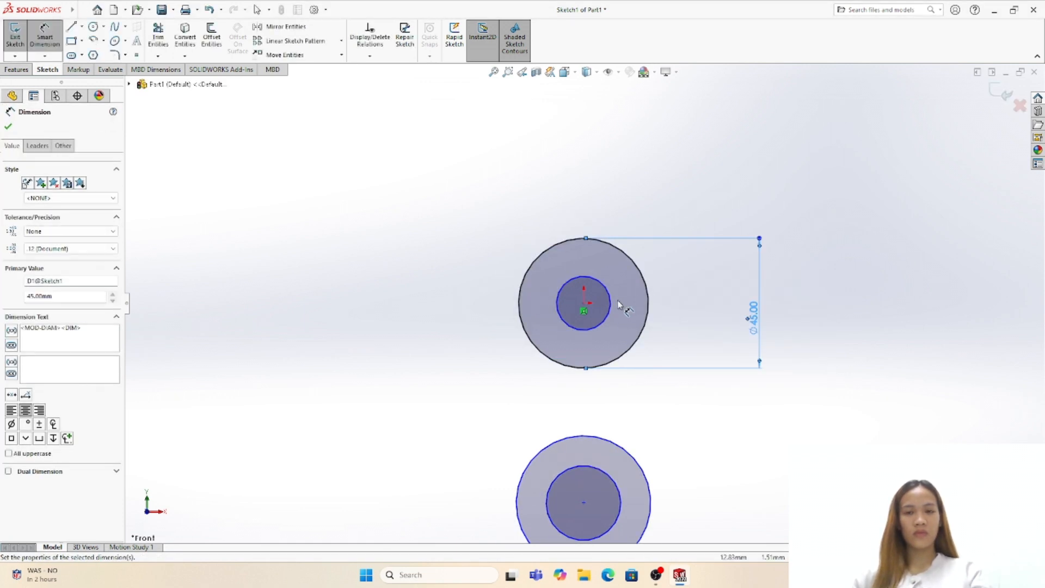
- Dimension the diameter of the inner circle centered at the origin to 33.8 mm
click(612, 308)
click(723, 309)
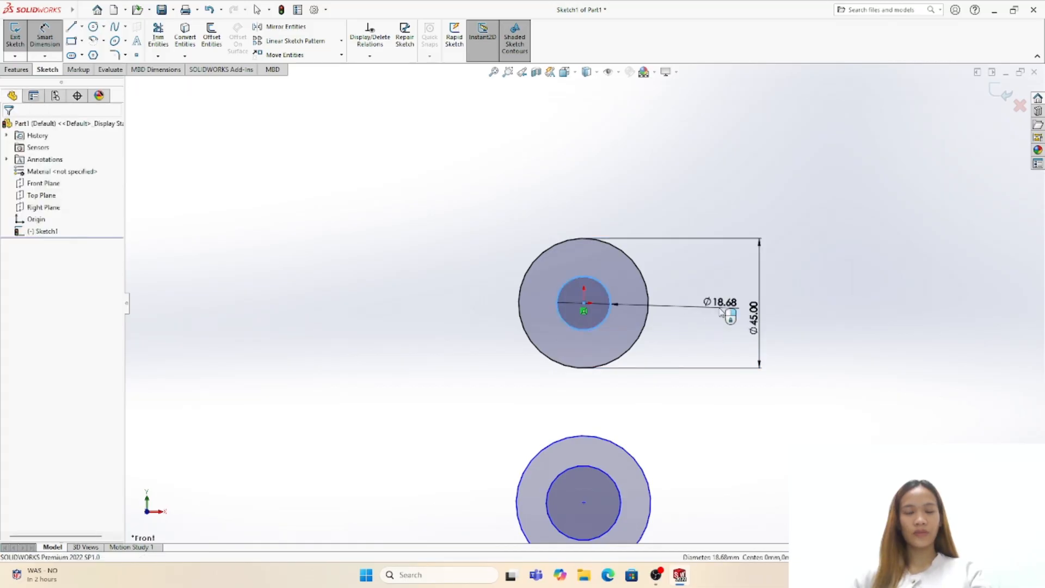
text(33.8)
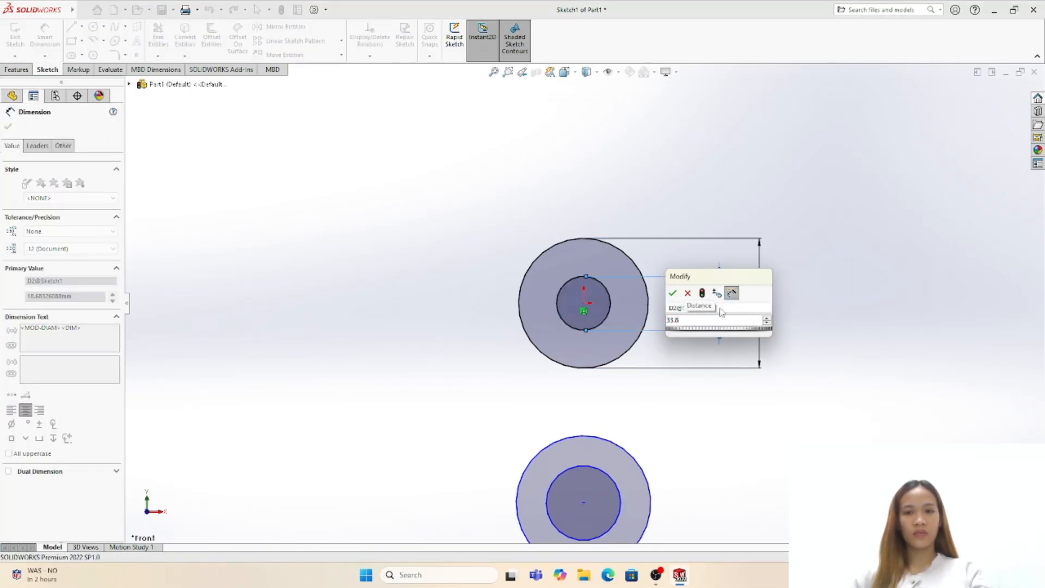
key(Escape)
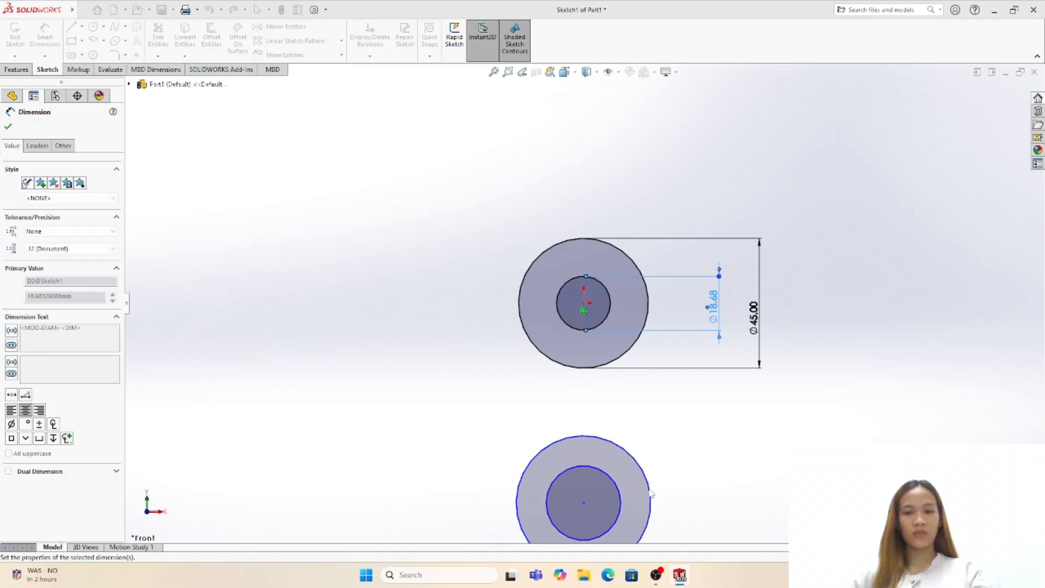
- Dimension the lower concentric circles, setting the outer diameter to 72 mm and the inner diameter to 54 mm
click(651, 493)
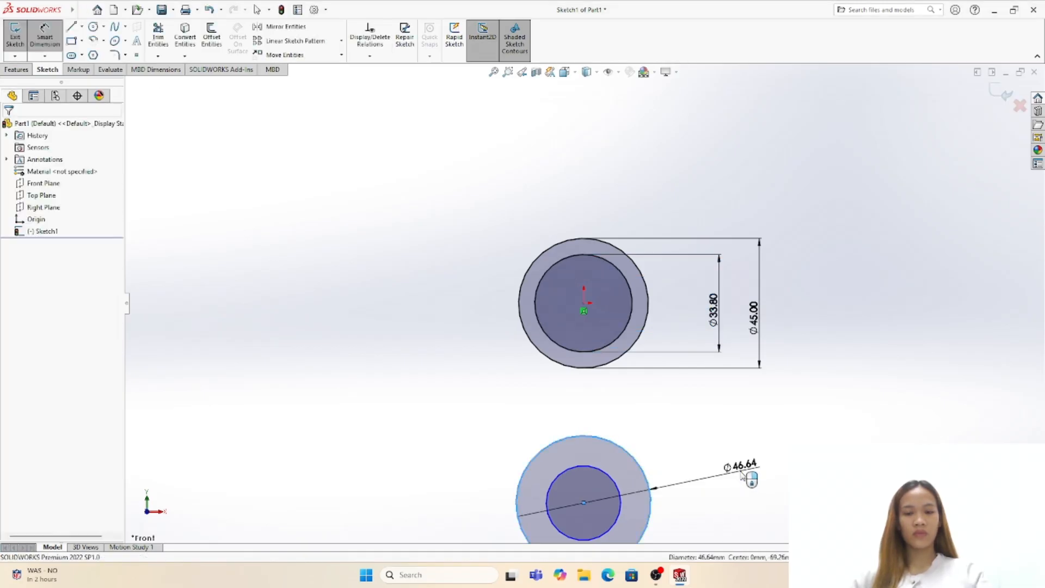
click(741, 475)
text(72)
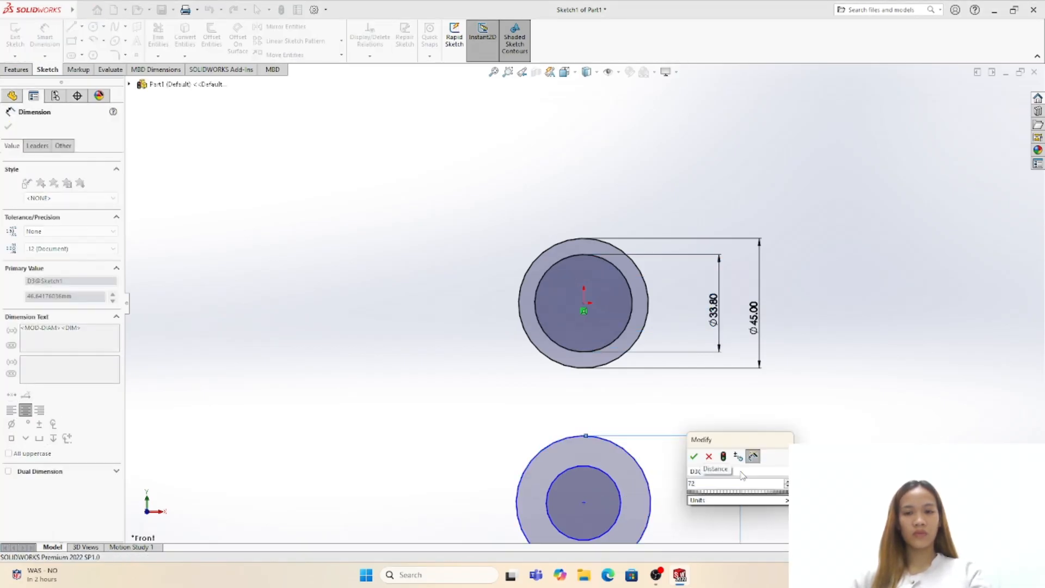
key(Return)
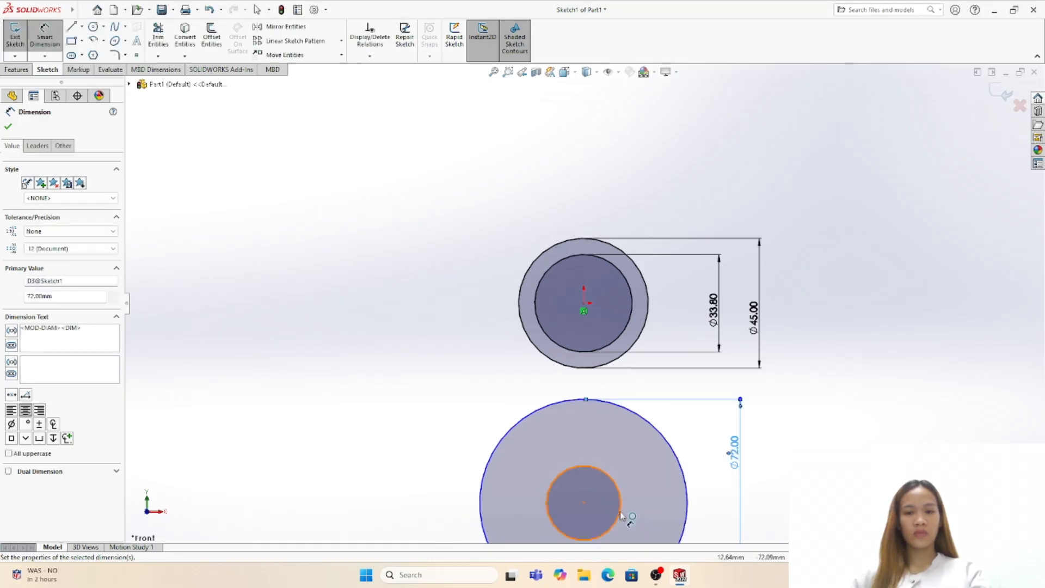
click(621, 514)
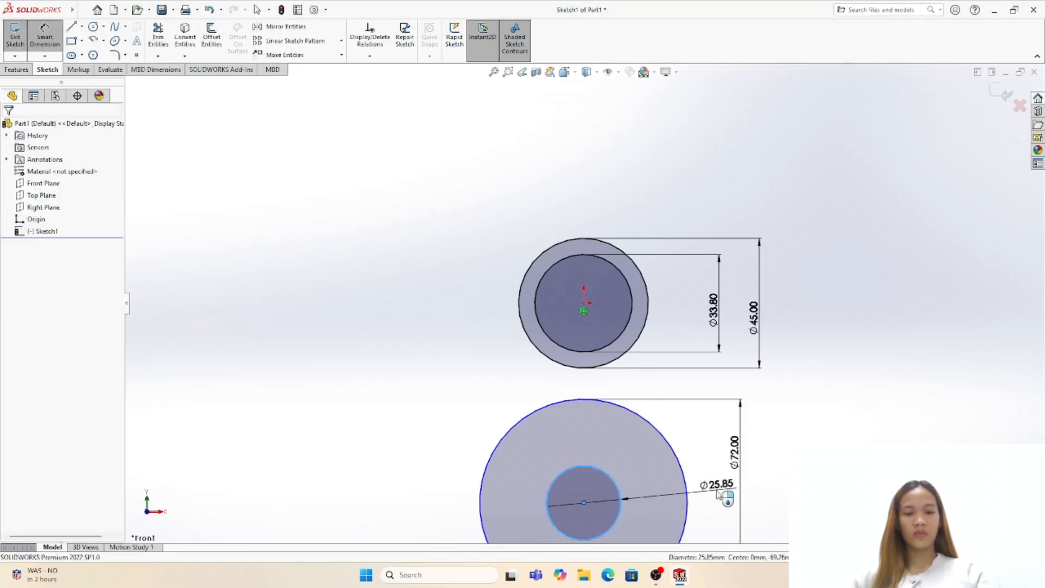
click(713, 490)
key(Return)
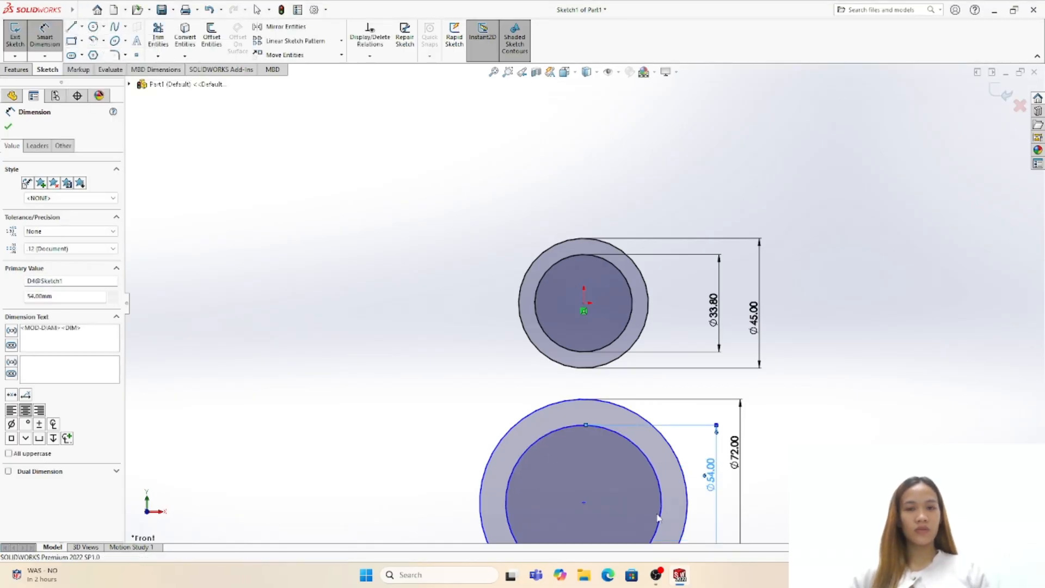
- Draw a vertical construction centerline from the origin to the center of the lower circles
key(l)
click(584, 311)
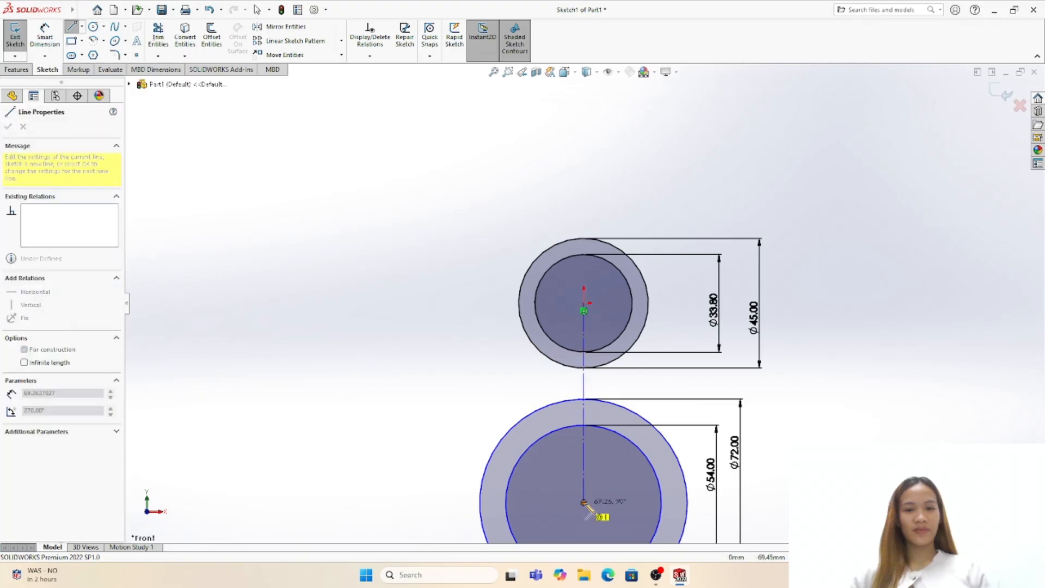
click(584, 502)
key(Escape)
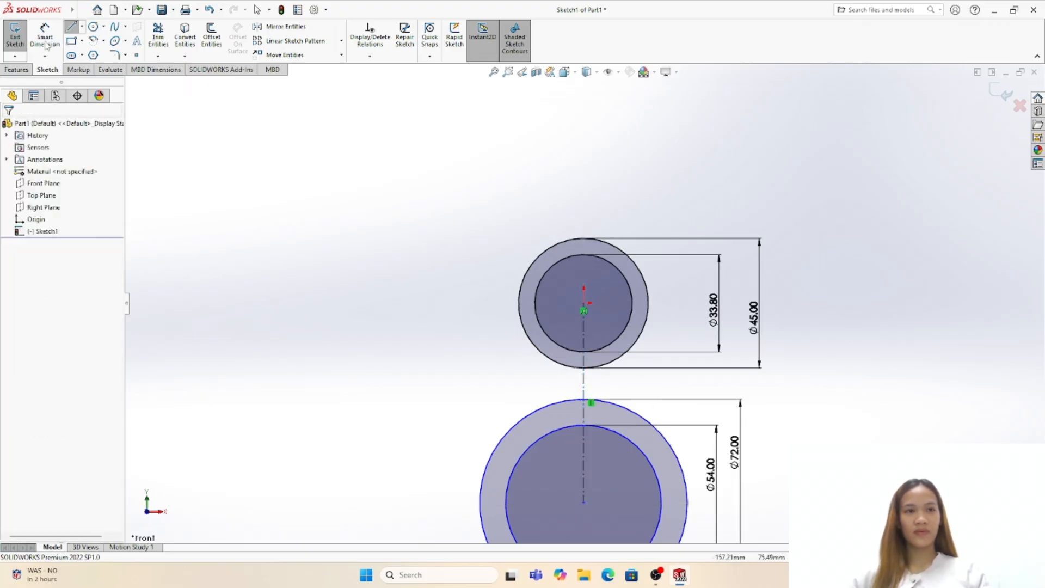
- Dimension the vertical centerline between the two circle centers to 201.2 mm
click(584, 384)
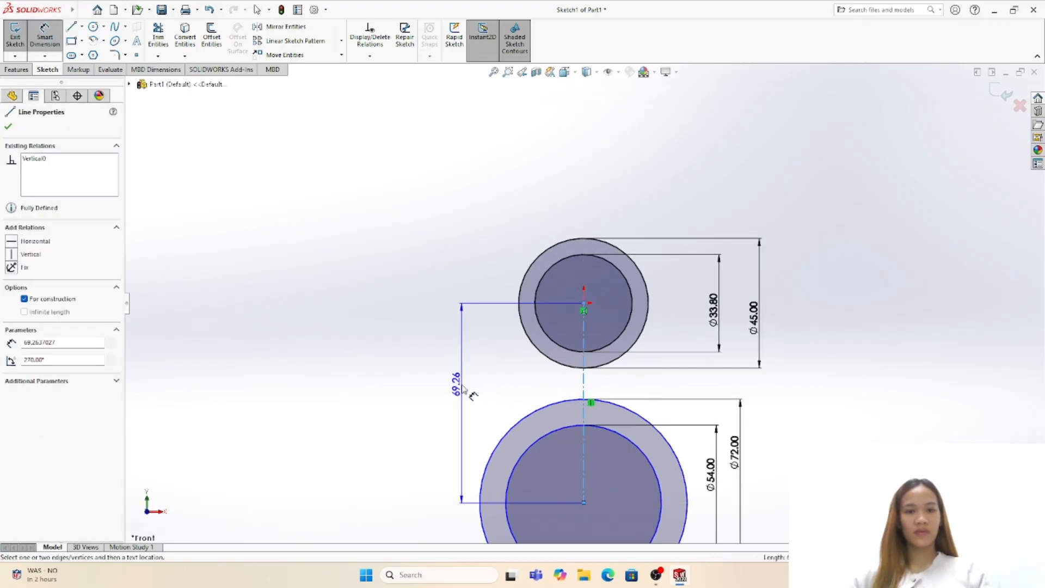
click(463, 388)
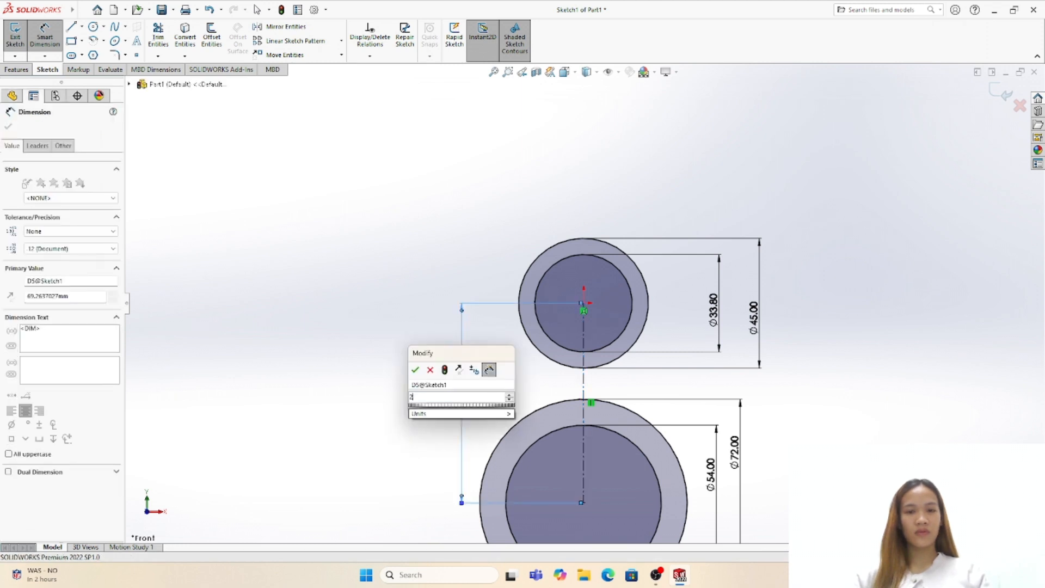
text(20)
text(1.2)
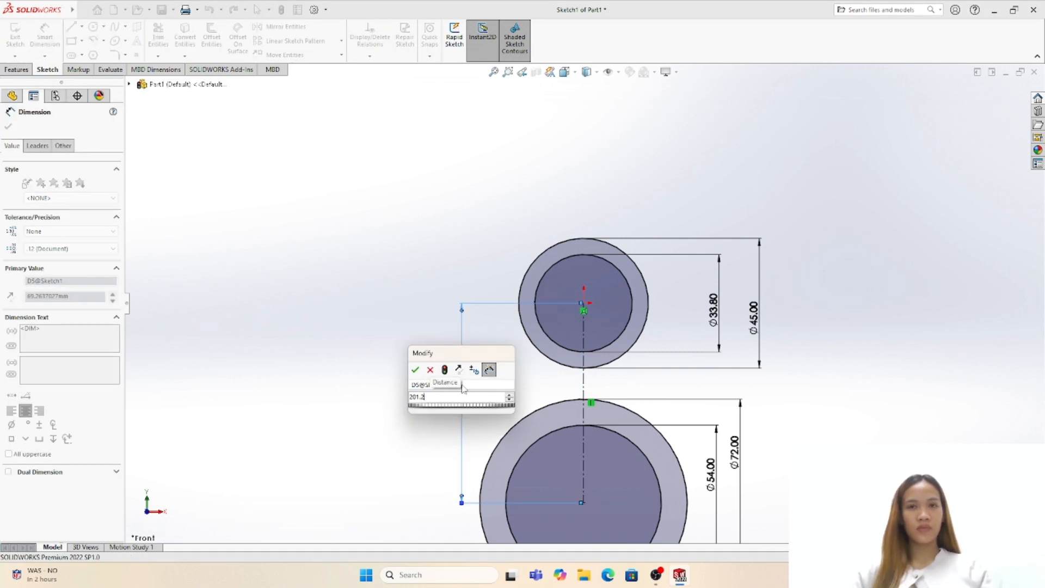
key(Return)
key(f)
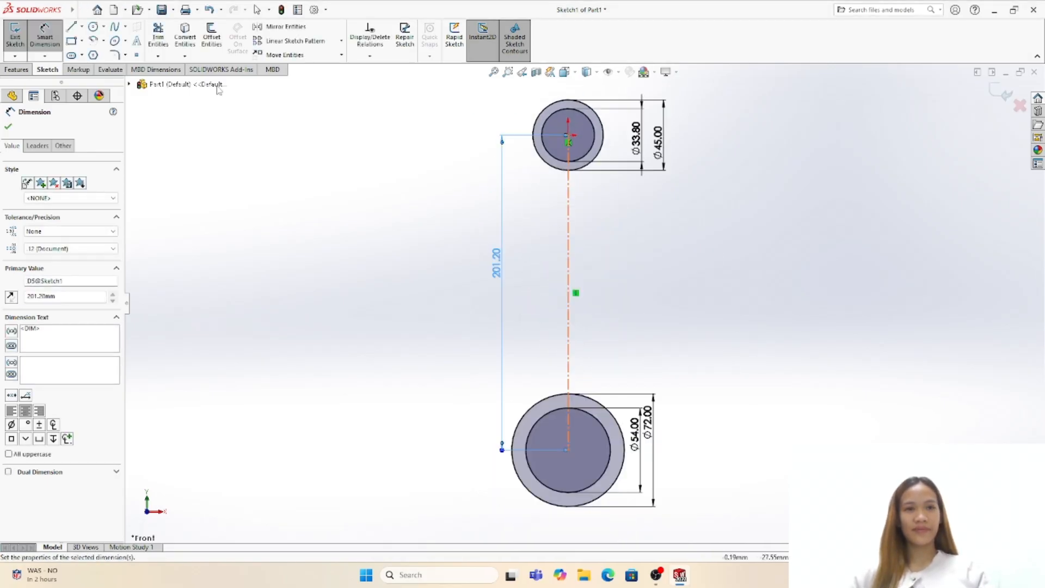
- Sketch a slightly slanted line about 144 mm long, left of the centerline, from just below the upper circles to the lower outer circle
key(l)
click(556, 175)
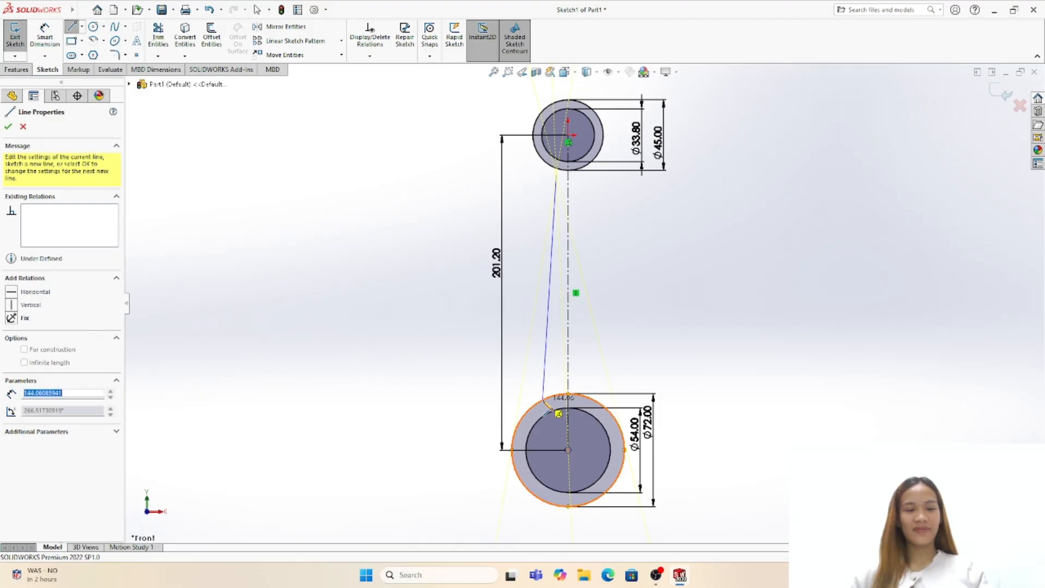
click(543, 400)
key(Escape)
- Make the slanted line's upper endpoint coincident with the 45 mm circle
scroll(556, 180, down, 5)
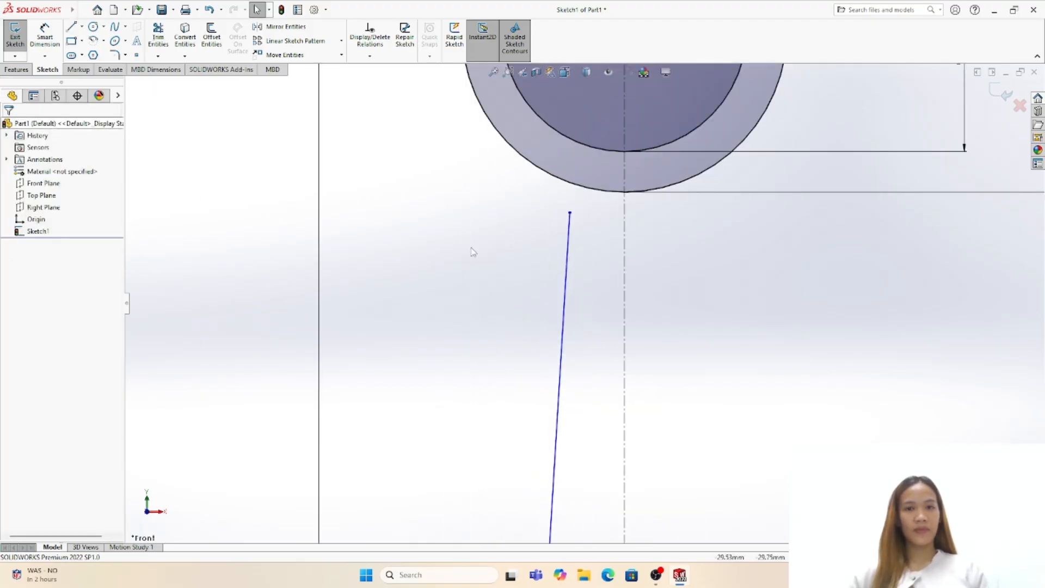
click(570, 213)
ctrl+click(581, 189)
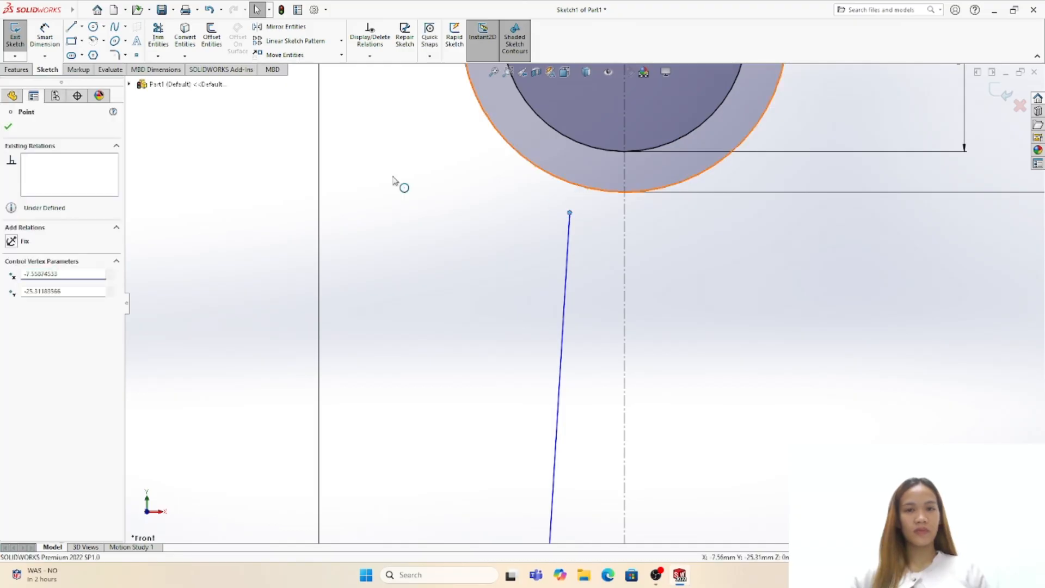
click(37, 251)
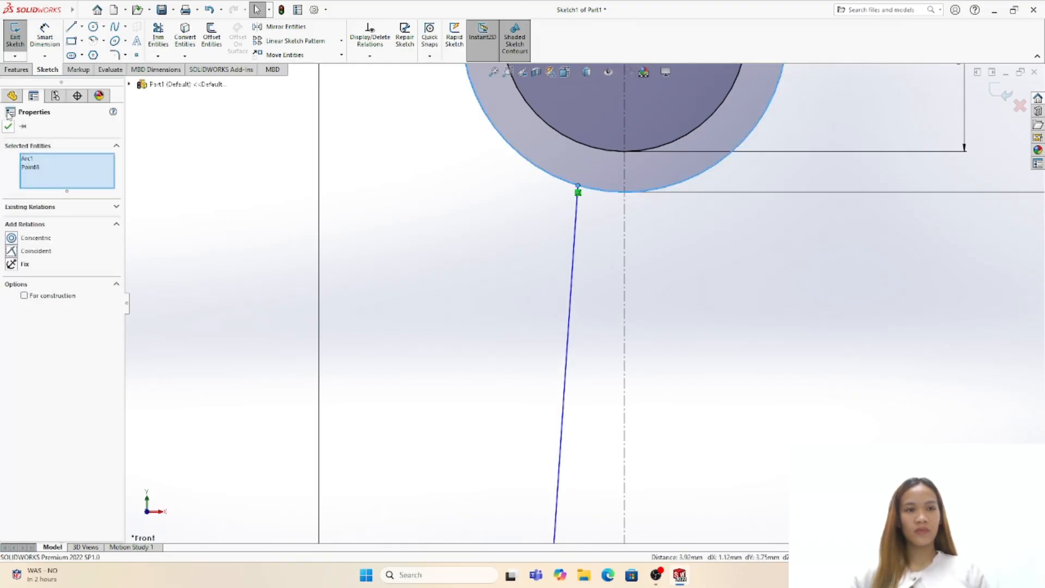
click(10, 126)
- Mirror the slanted line about the vertical centerline, keeping the original as a copy
scroll(599, 338, up, 3)
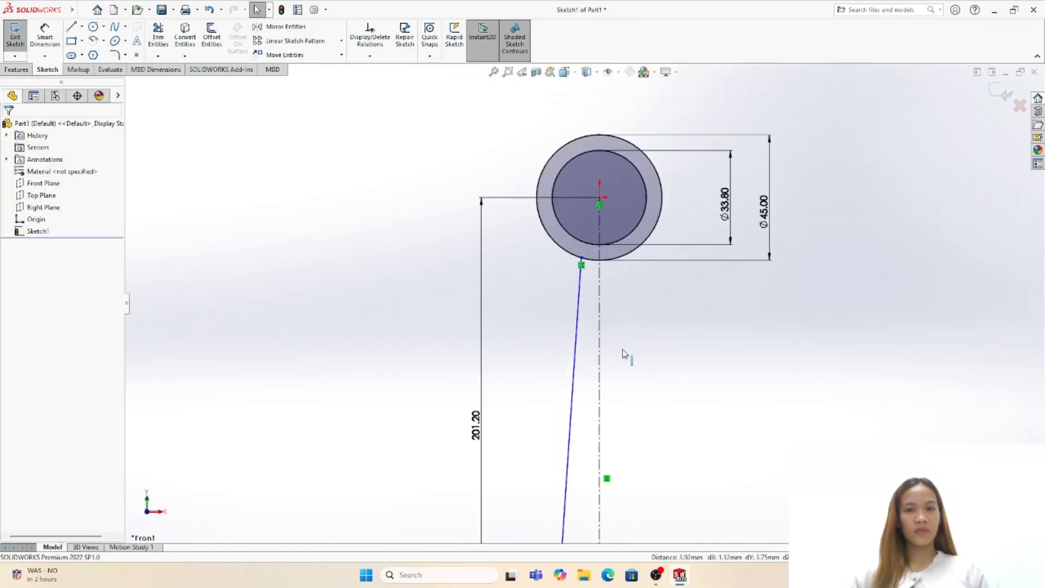
text(sm)
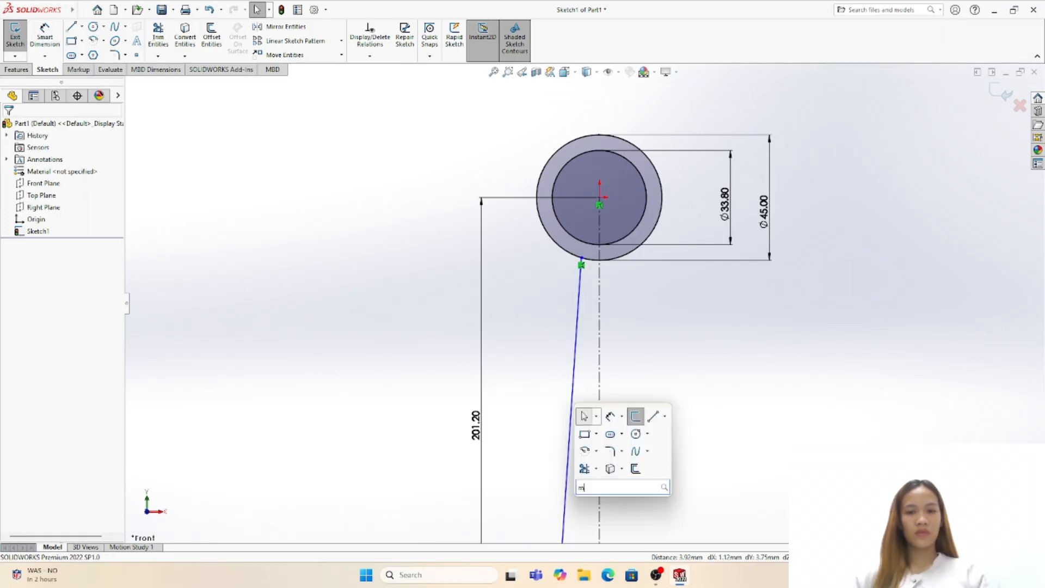
text(irr)
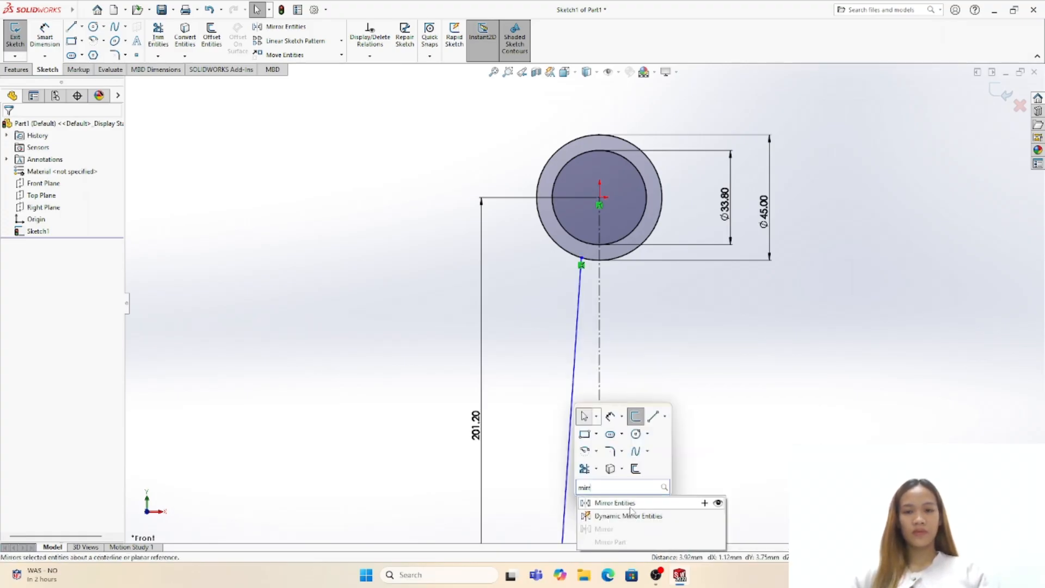
click(627, 506)
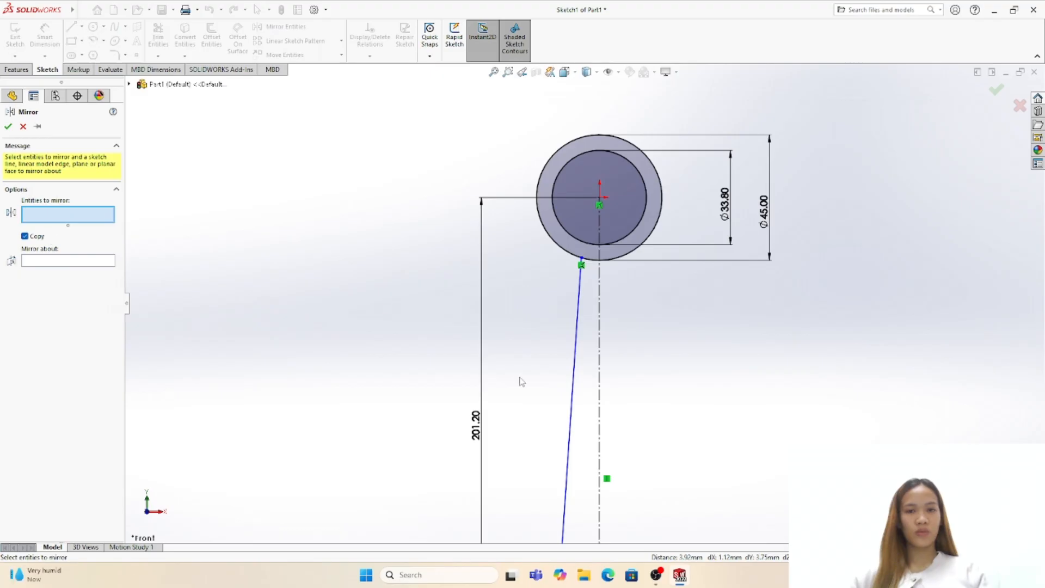
click(580, 332)
click(106, 263)
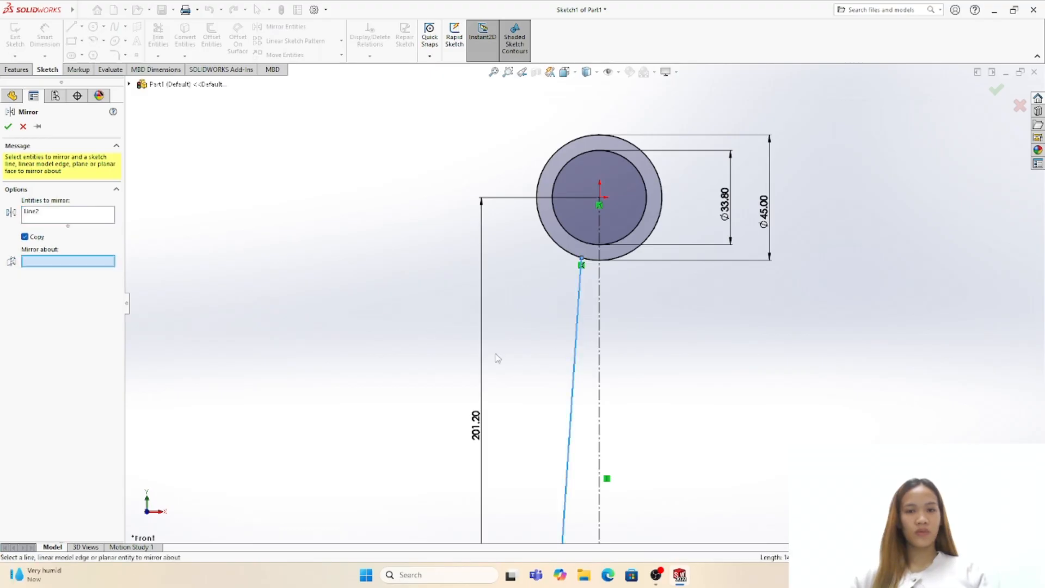
click(600, 360)
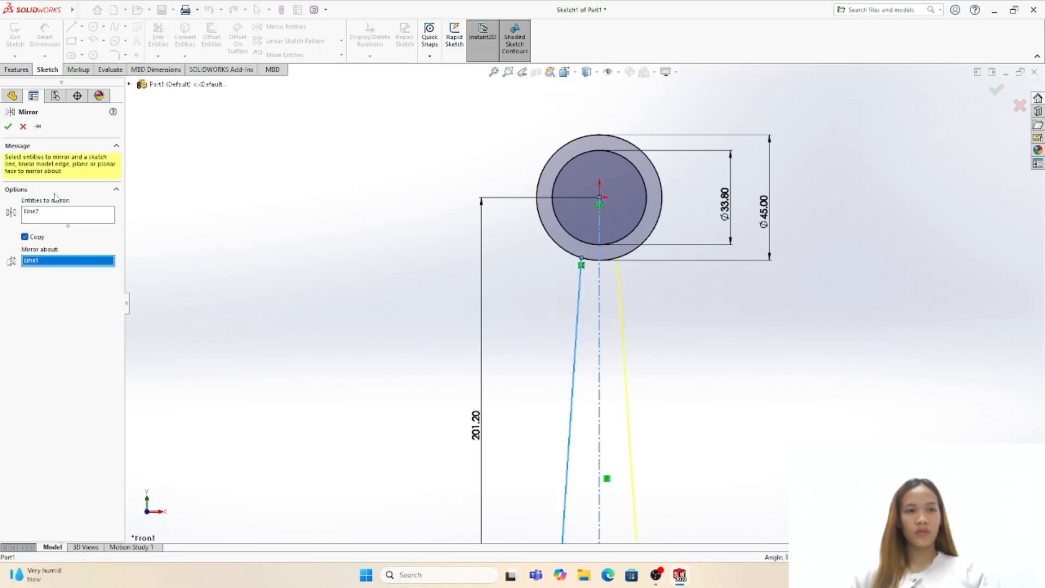
click(9, 126)
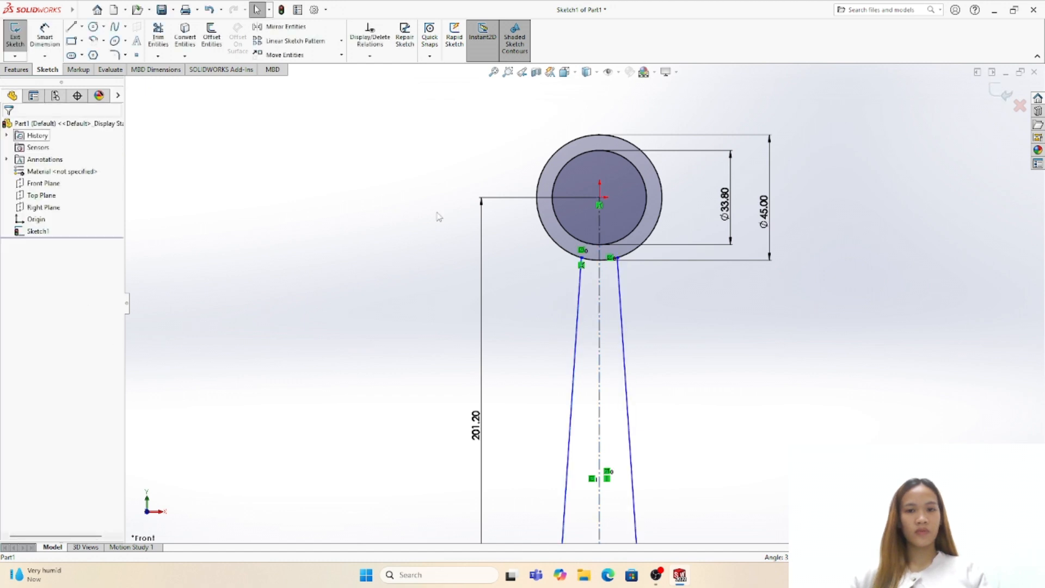
- Dimension the horizontal distance between the upper endpoints of the two slanted lines to 20 mm
click(31, 28)
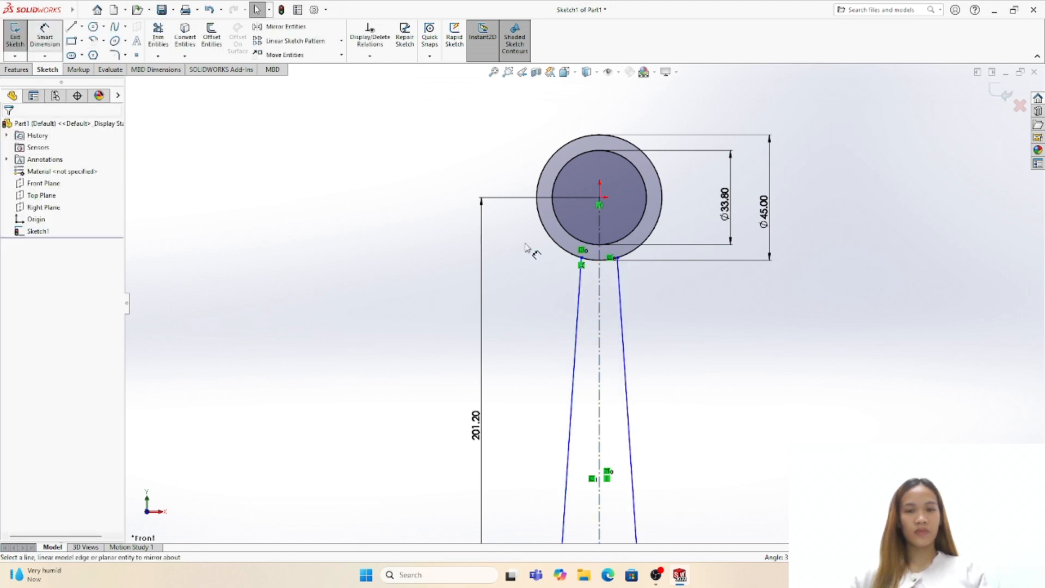
click(611, 258)
click(594, 278)
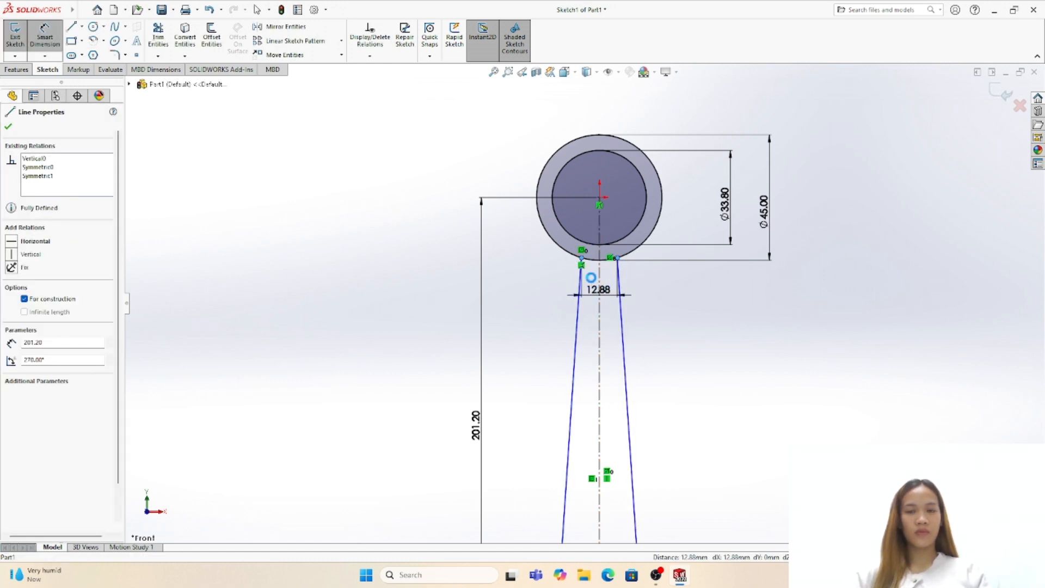
click(594, 281)
text(20)
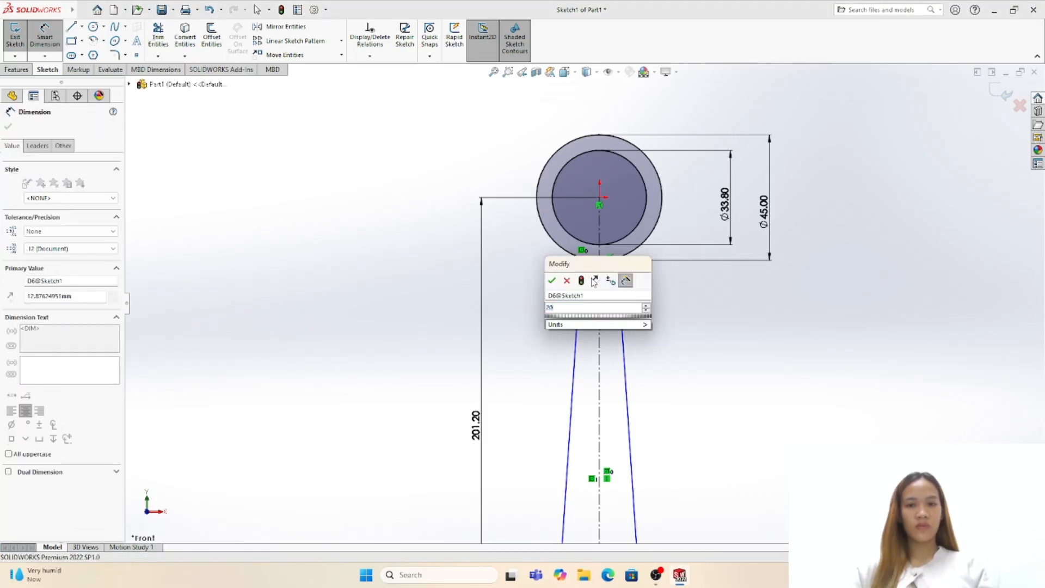
key(Return)
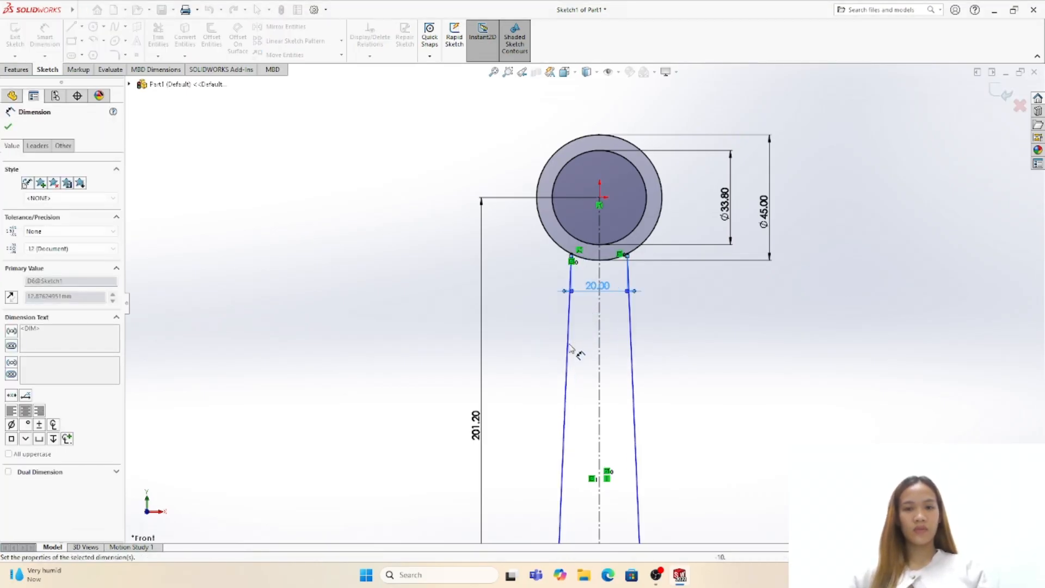
- Dimension the angle between the two slanted lines to 6 degrees
click(570, 351)
click(632, 362)
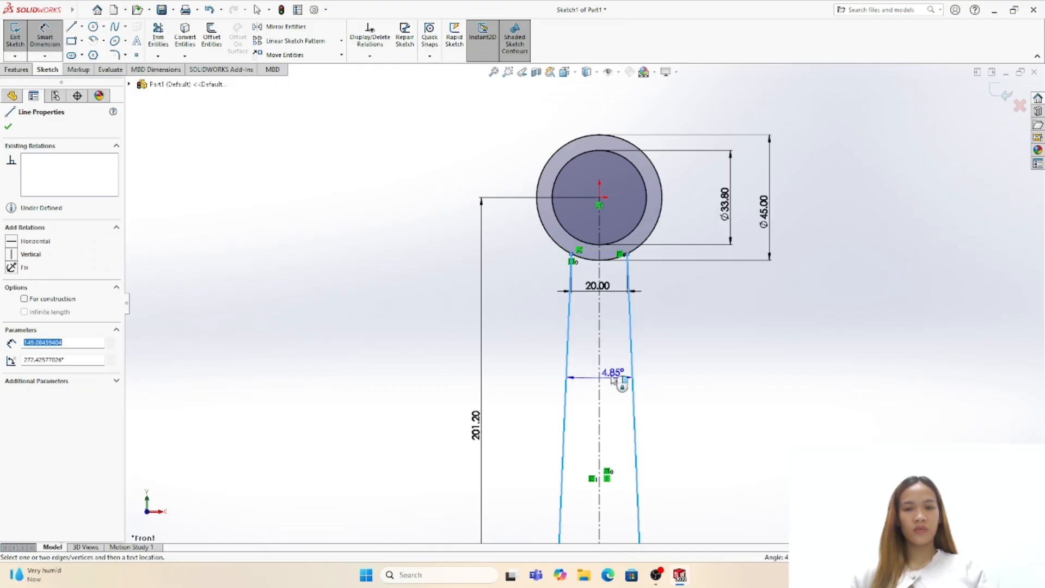
click(599, 379)
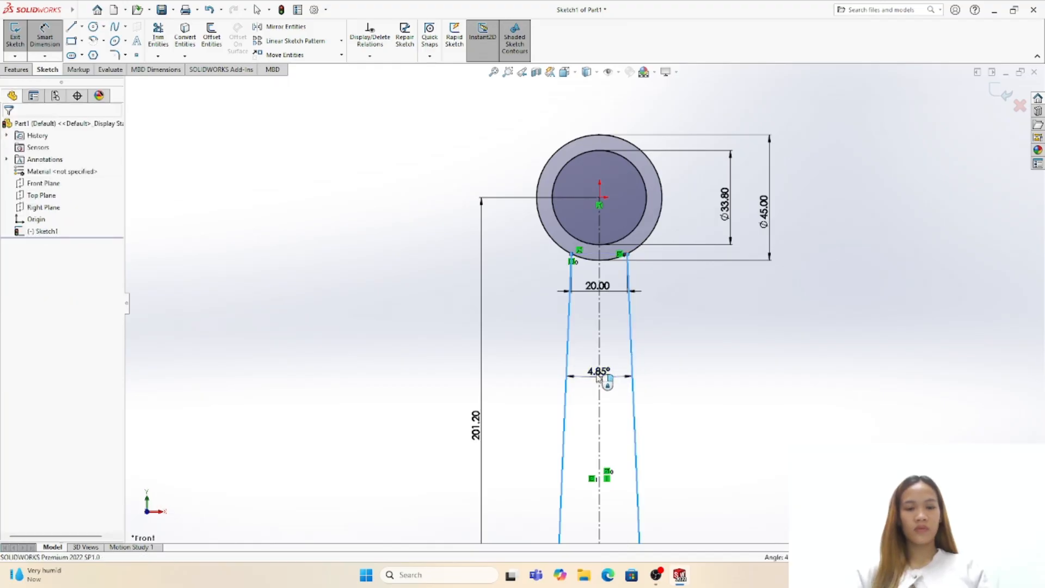
key(Return)
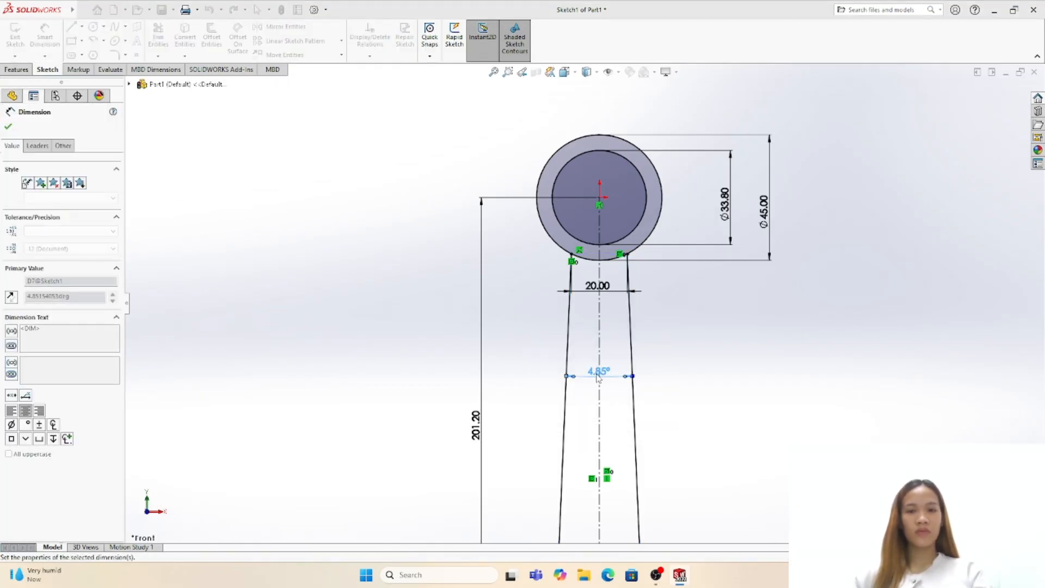
click(9, 129)
key(f)
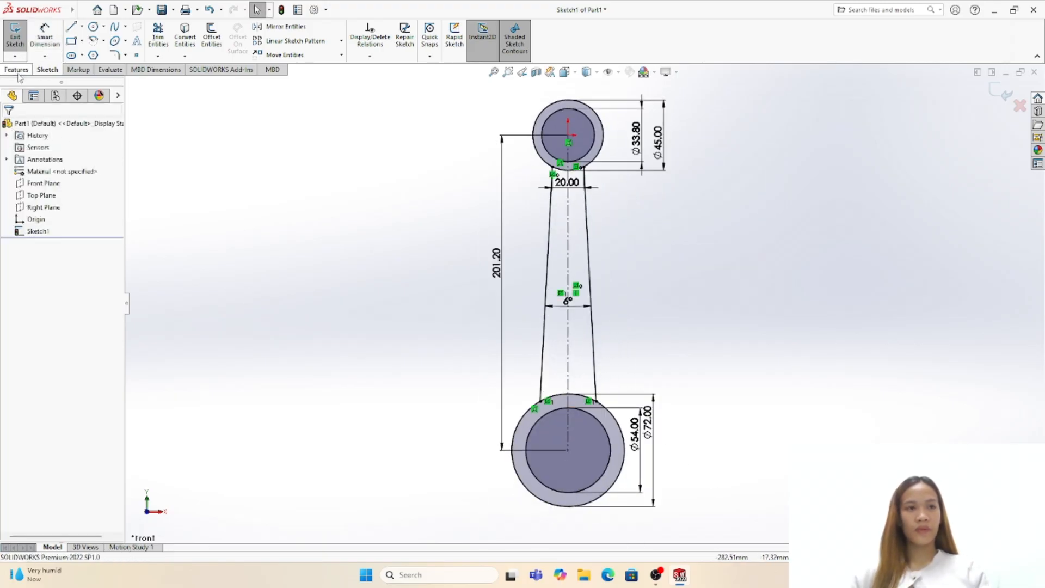
- Extrude the two ring regions of the sketch 38 mm using the Mid Plane end condition
click(17, 71)
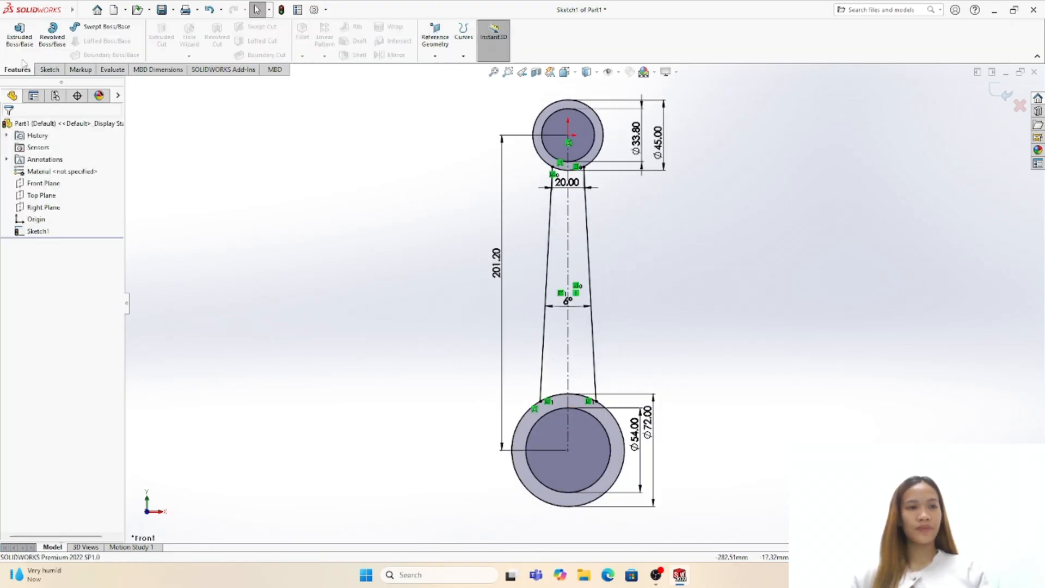
click(19, 31)
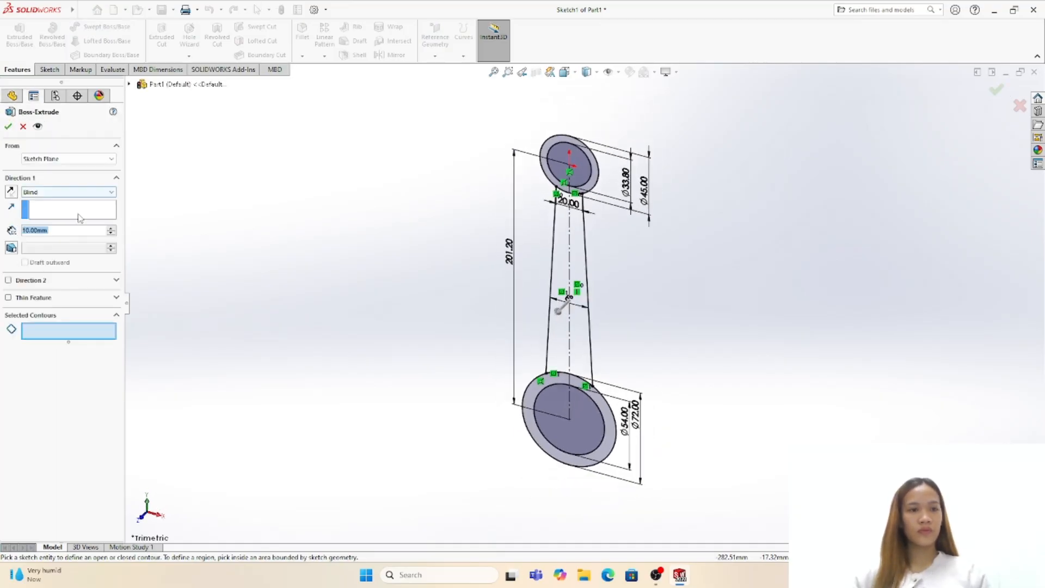
text(38)
key(Return)
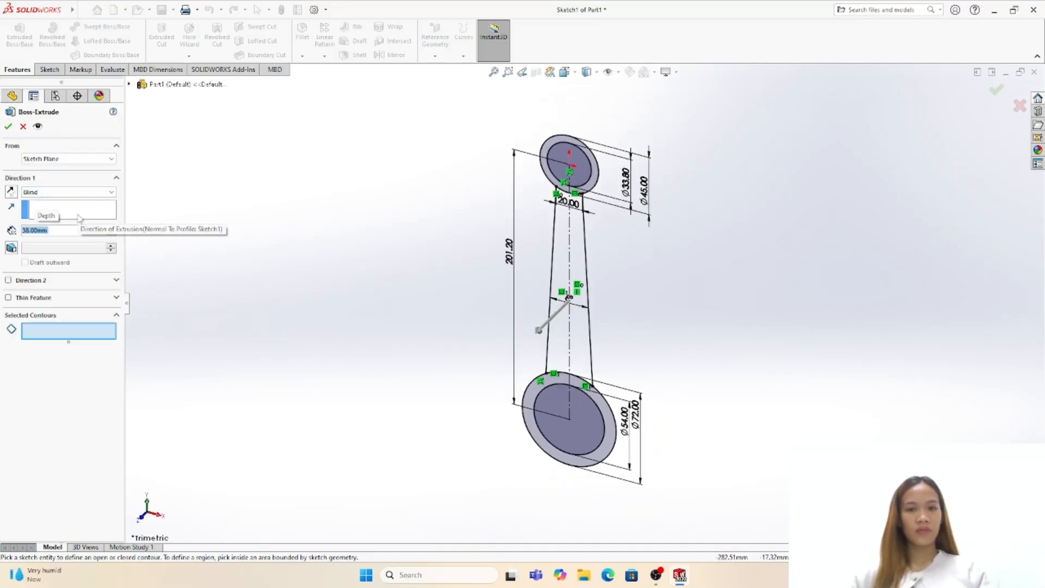
scroll(549, 172, down, 3)
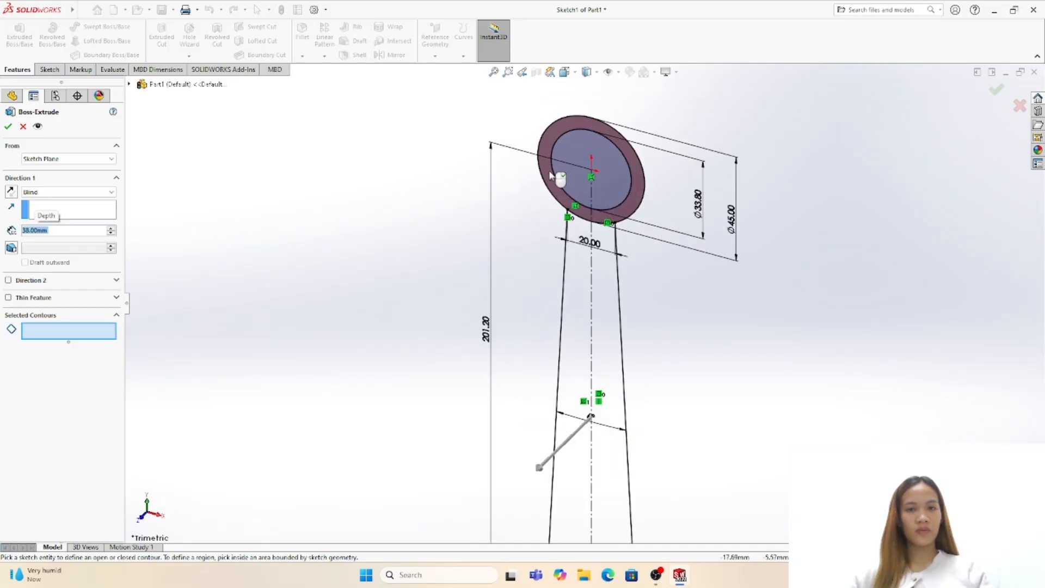
click(552, 175)
scroll(646, 453, up, 5)
scroll(564, 422, down, 5)
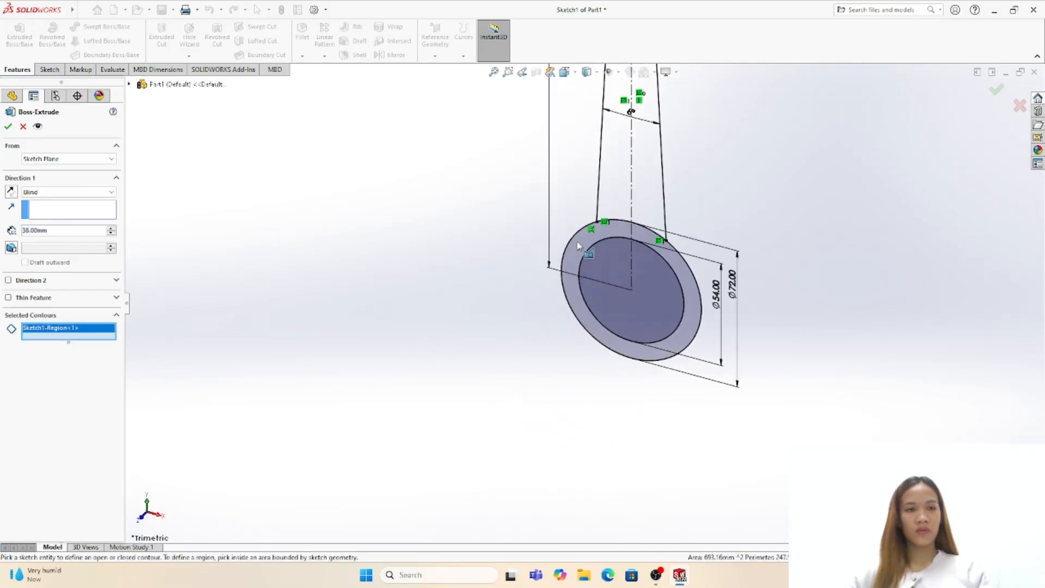
click(572, 254)
click(60, 194)
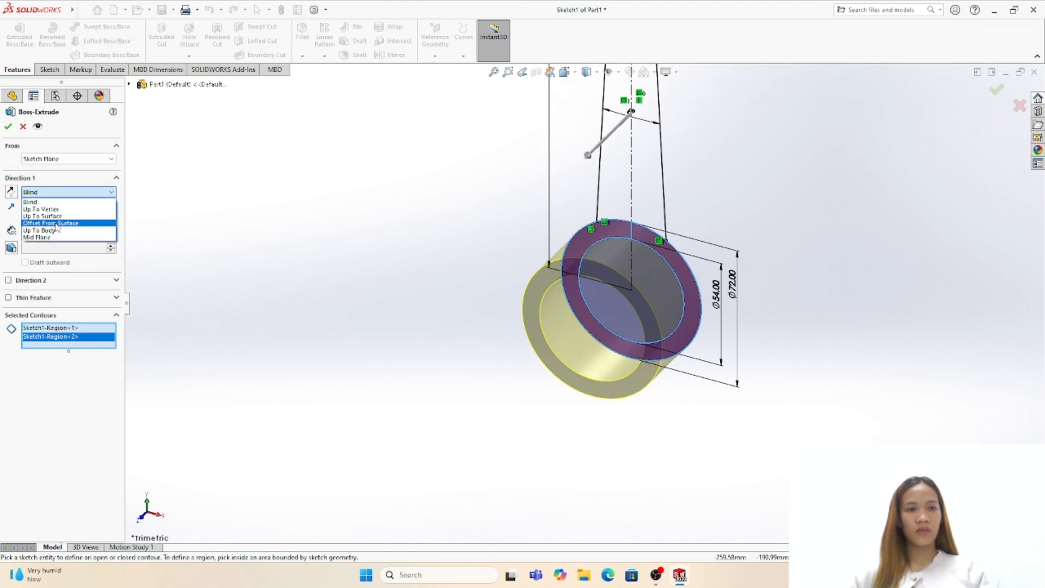
click(36, 229)
click(8, 126)
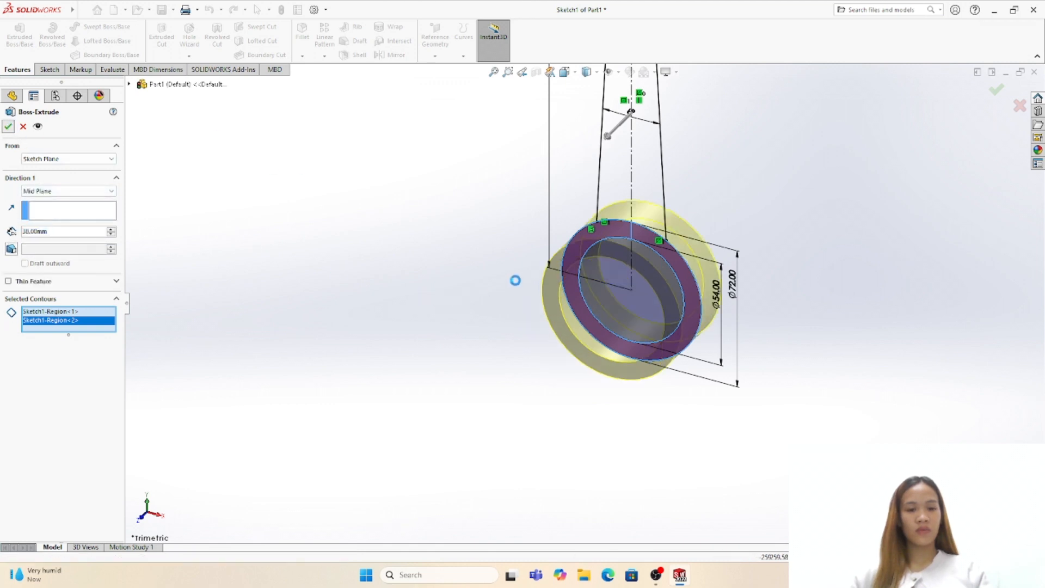
- Reuse the ring sketch to extrude both halves of the tapered region between the rings 18 mm, Mid Plane, merged with the rings
scroll(643, 191, up, 3)
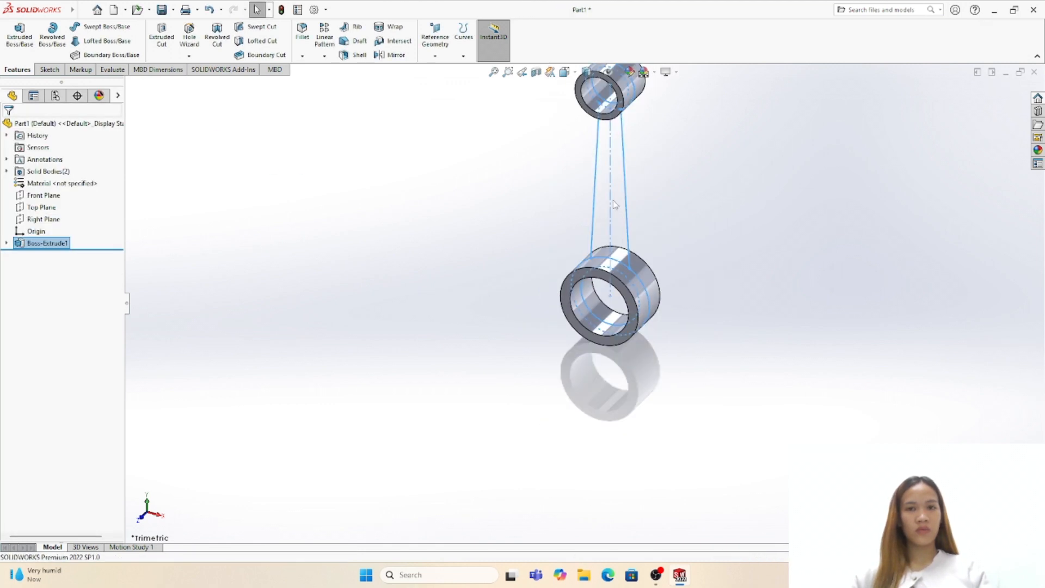
click(6, 243)
click(58, 255)
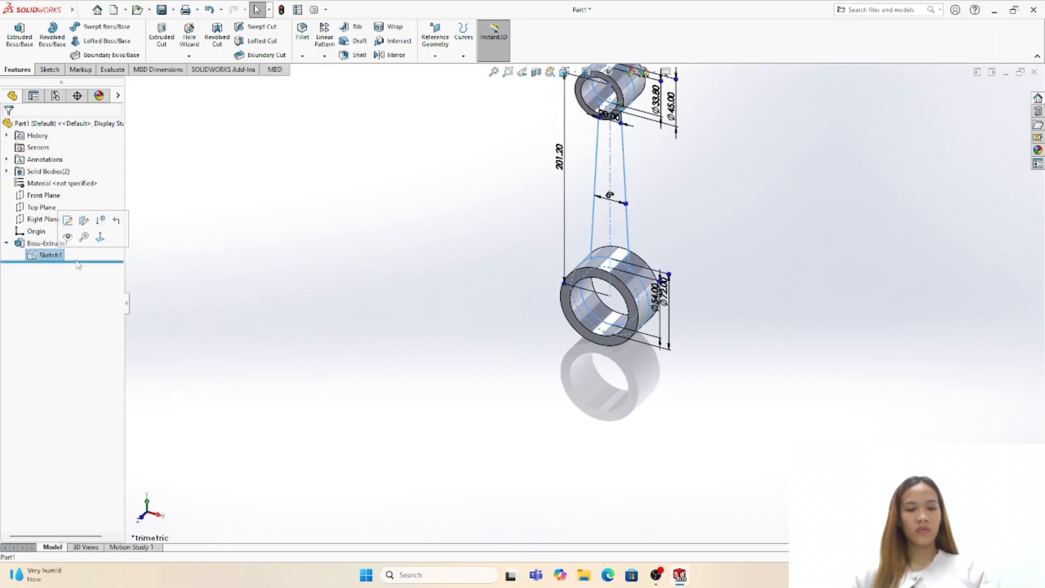
key(f)
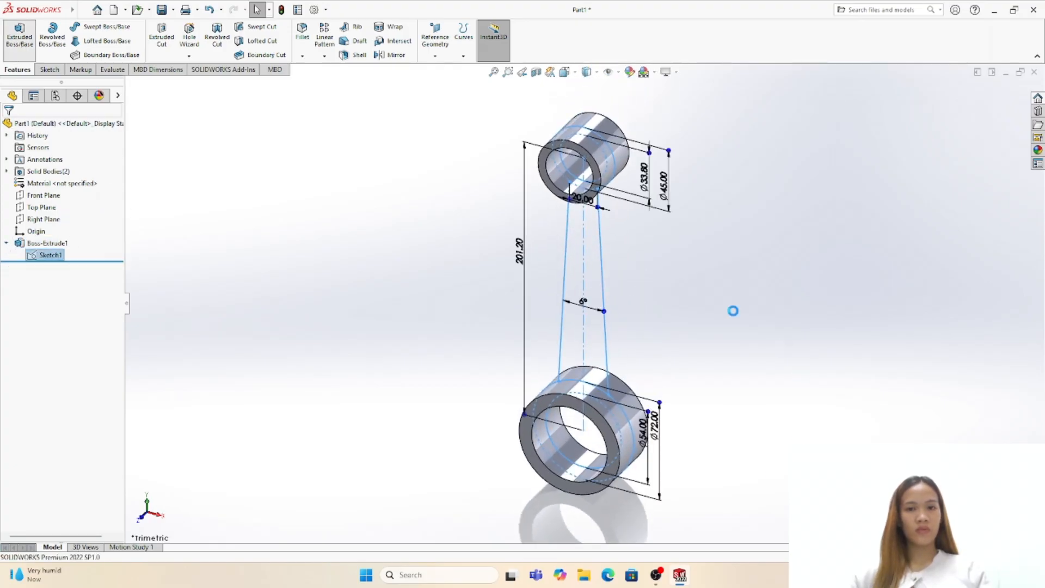
click(596, 297)
click(583, 300)
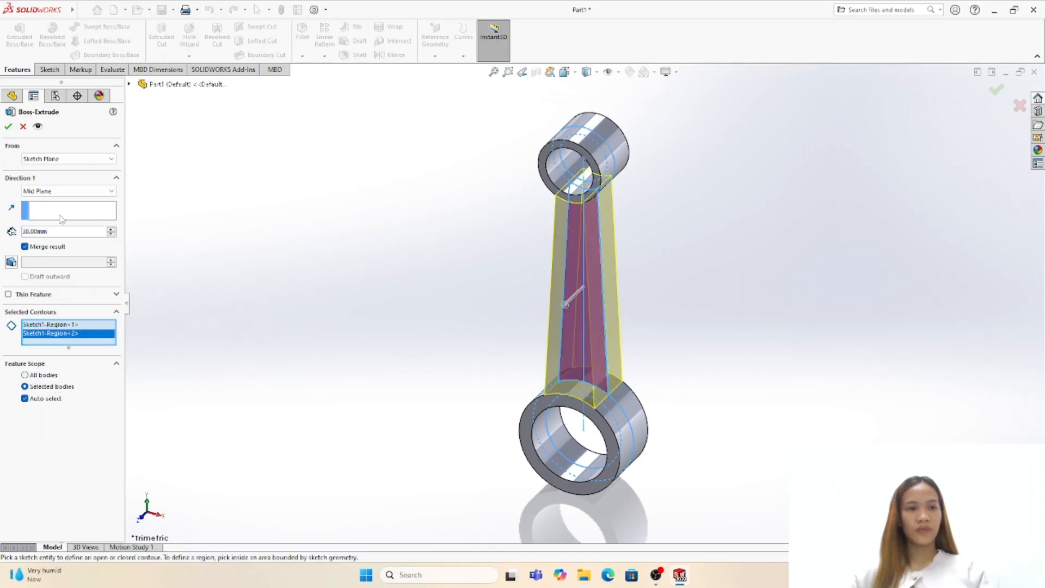
double_click(58, 230)
text(1)
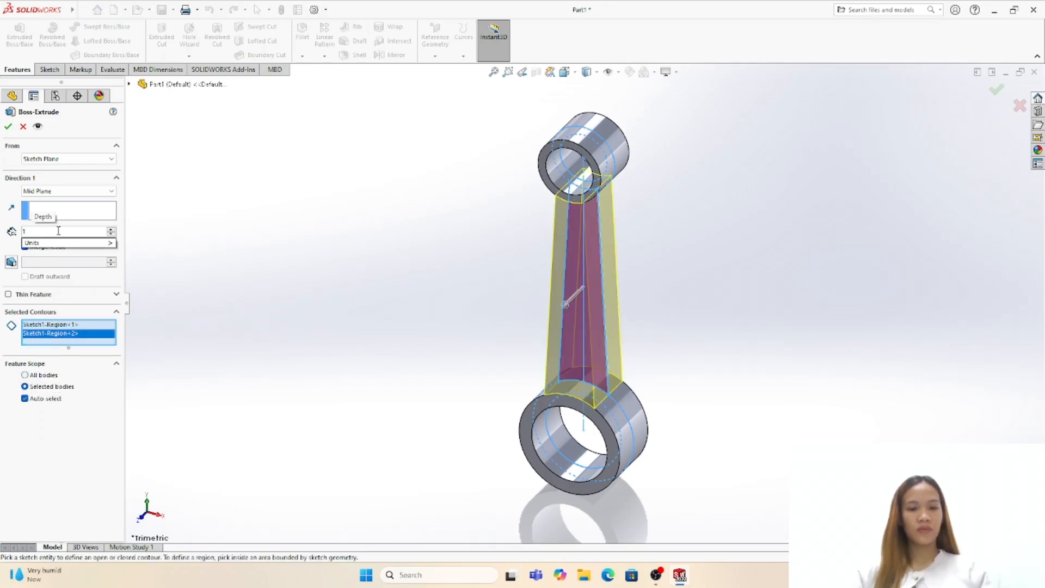
text(0)
key(Return)
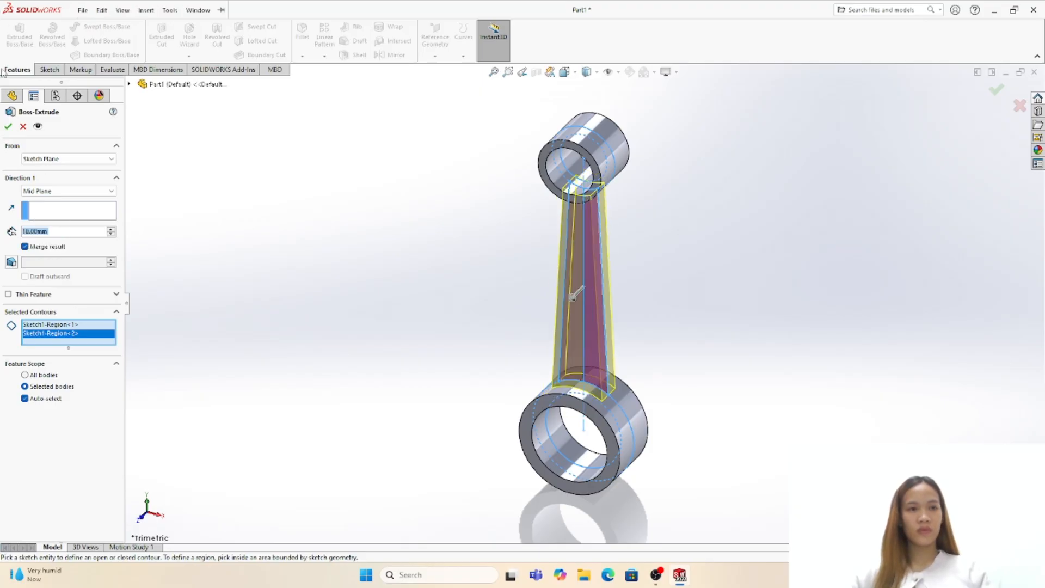
click(8, 128)
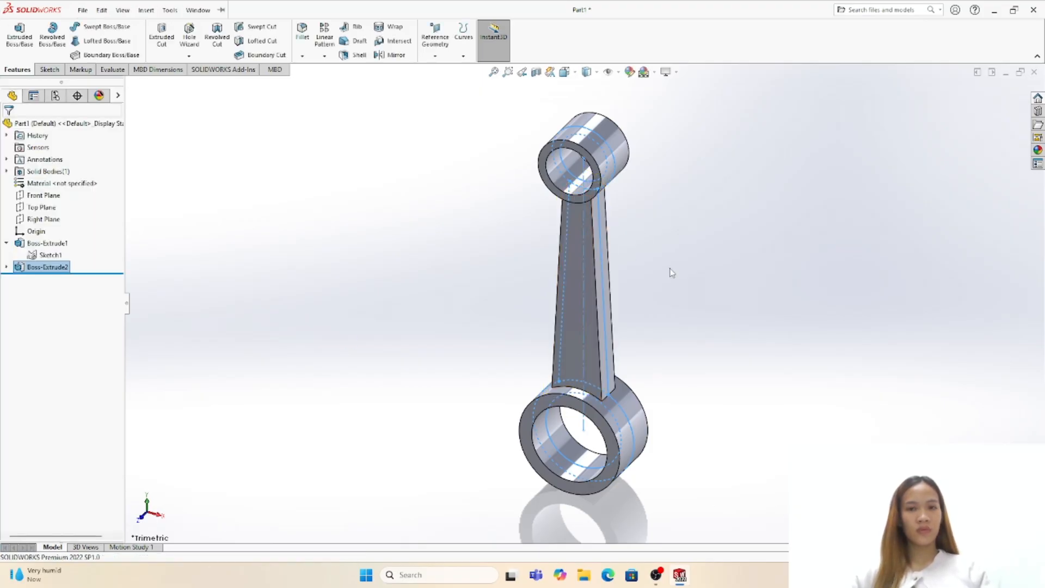
- Start a sketch on the front face of the tapered shank between the two rings
middle_drag(672, 272, 705, 233)
right_click(52, 266)
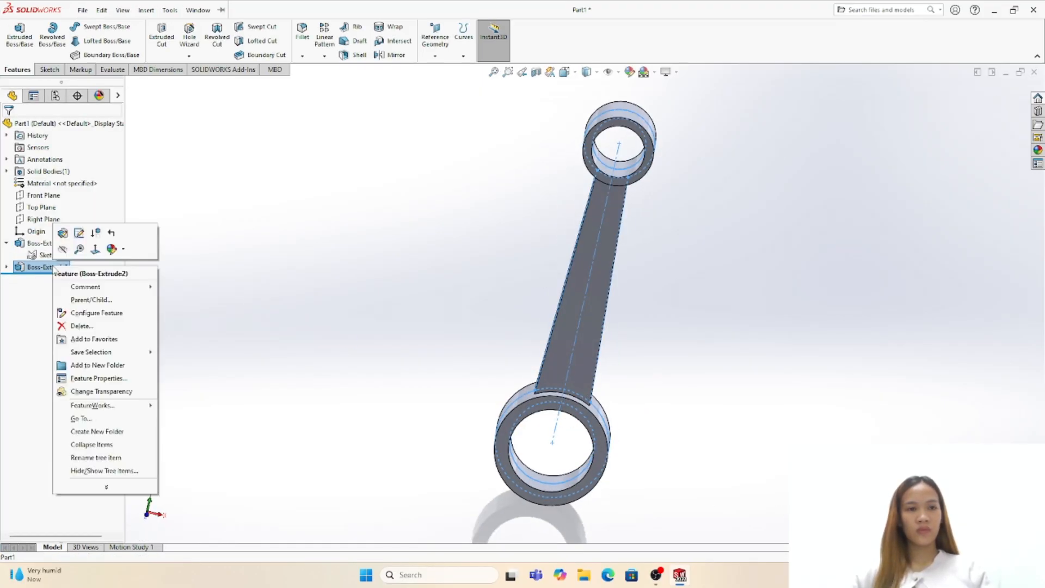
click(97, 251)
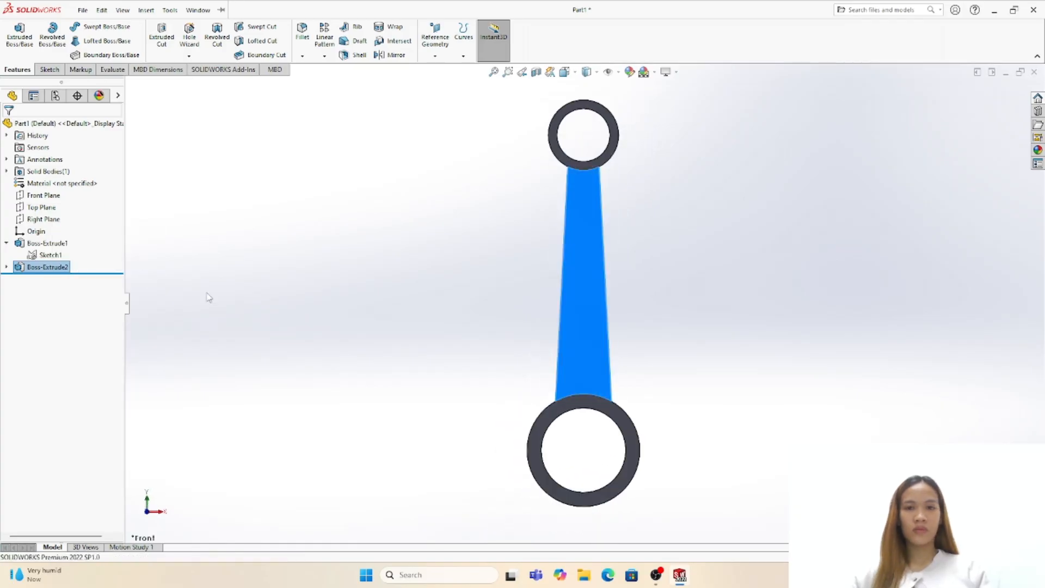
click(684, 309)
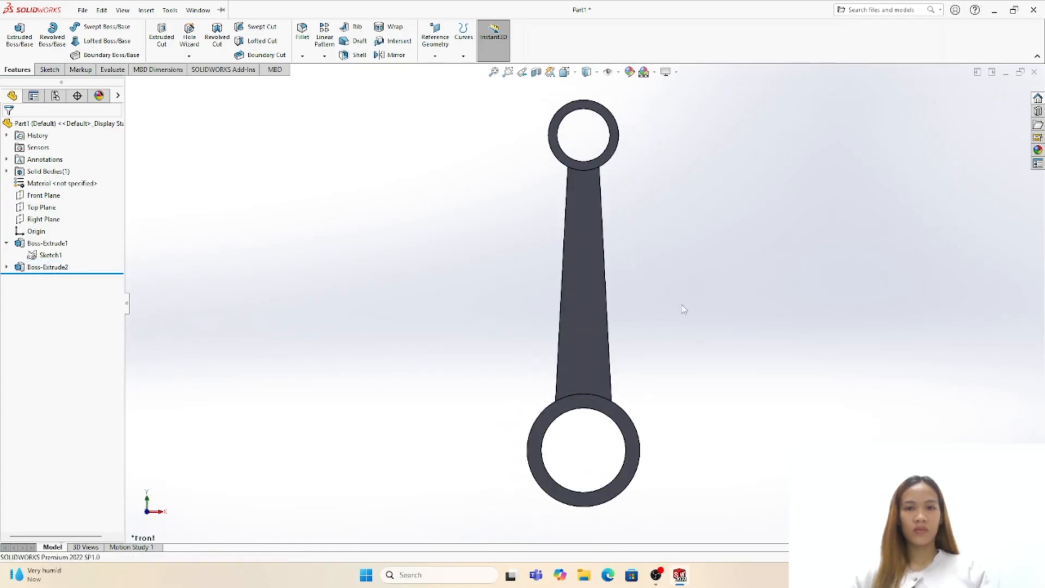
click(603, 314)
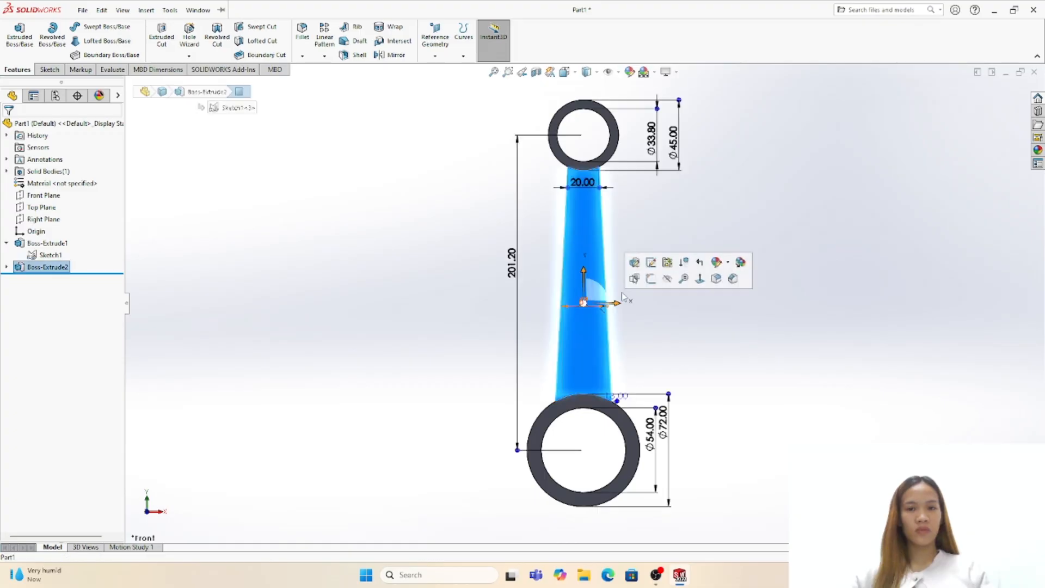
click(658, 282)
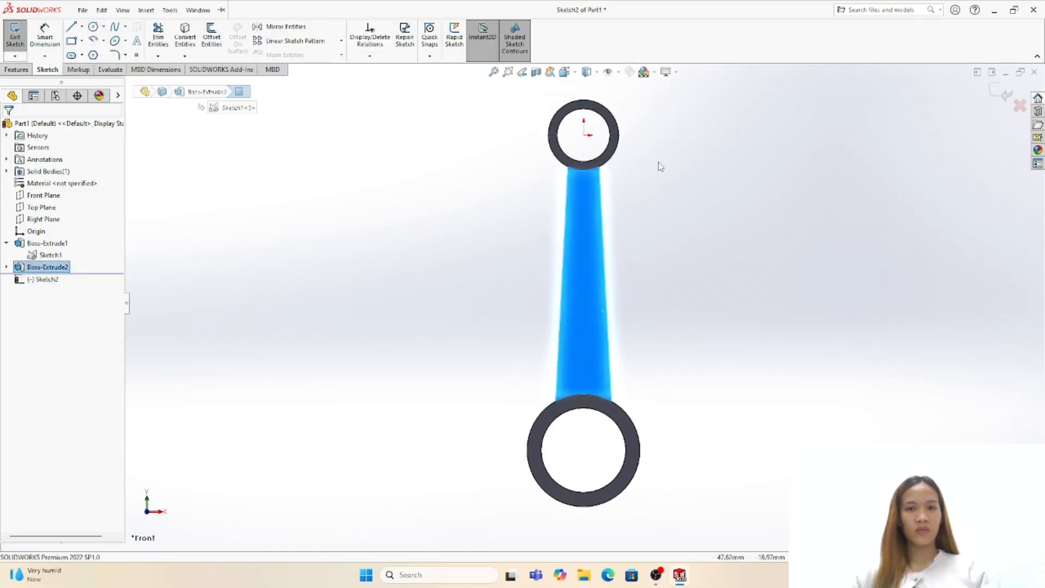
click(658, 165)
click(81, 26)
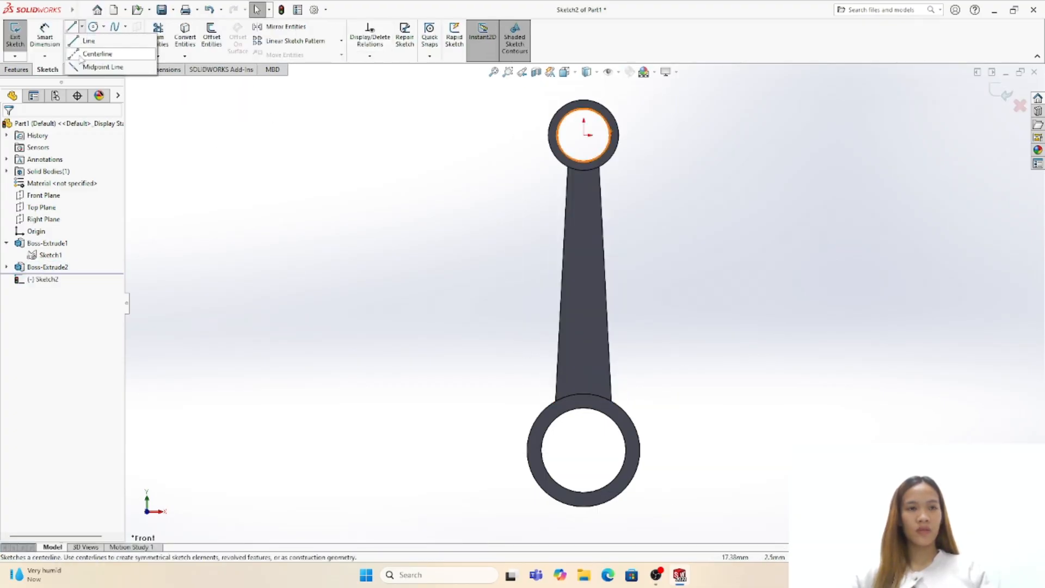
click(101, 49)
click(588, 135)
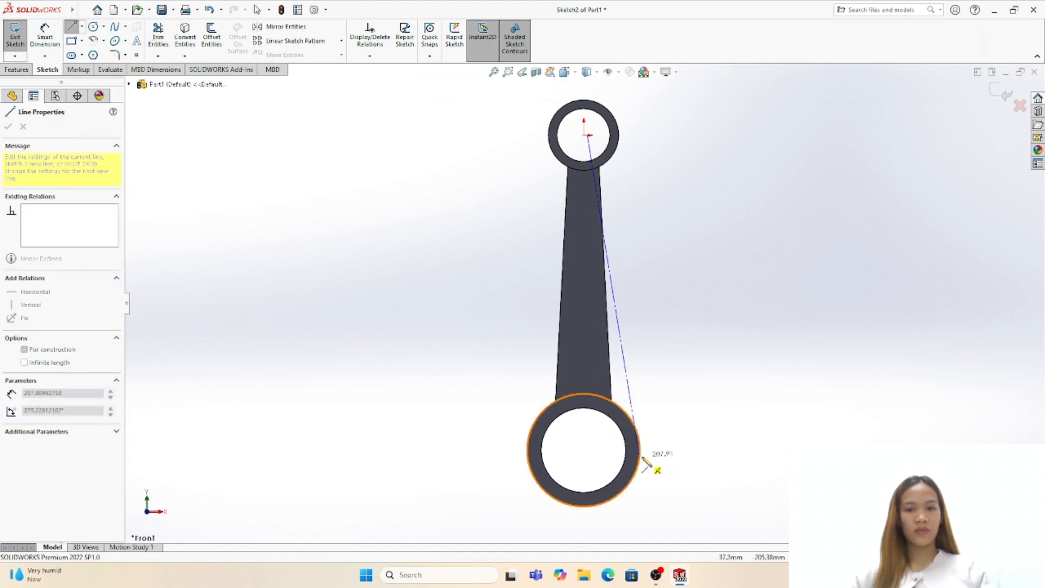
click(584, 457)
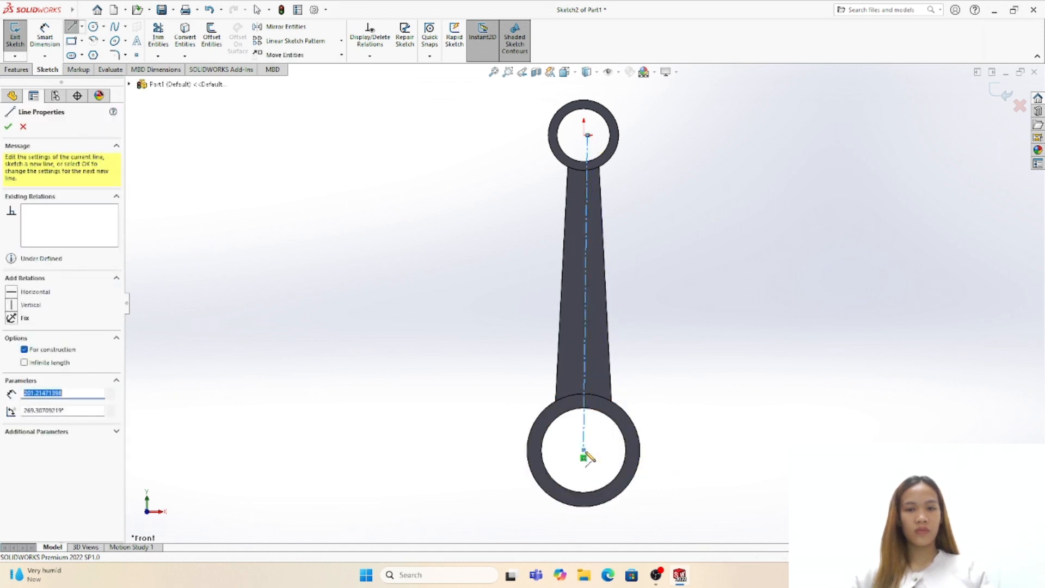
key(Escape)
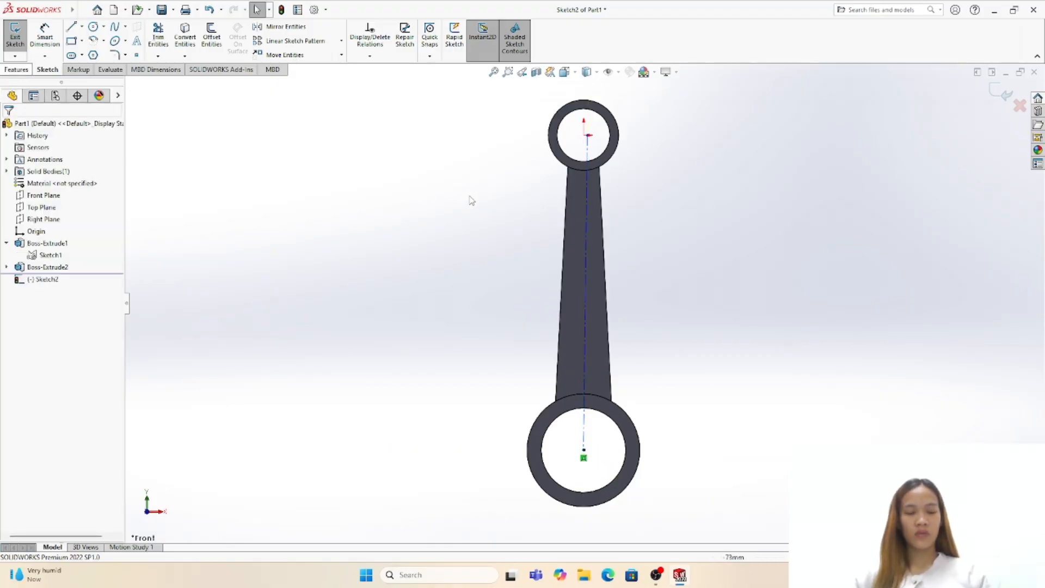
key(ctrl+z)
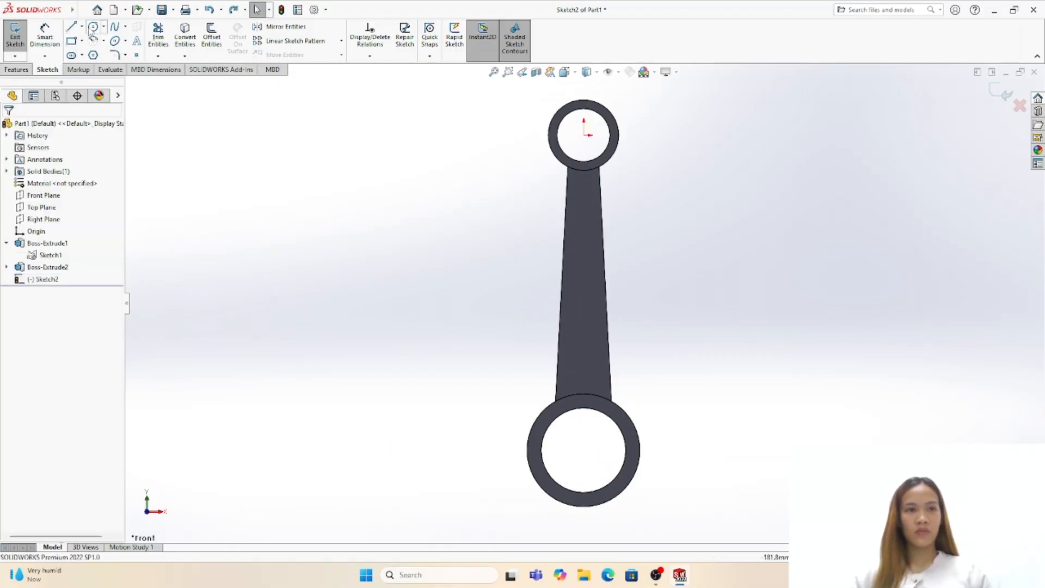
- Draw a vertical centerline from the origin to the center of the large ring
click(81, 26)
click(87, 51)
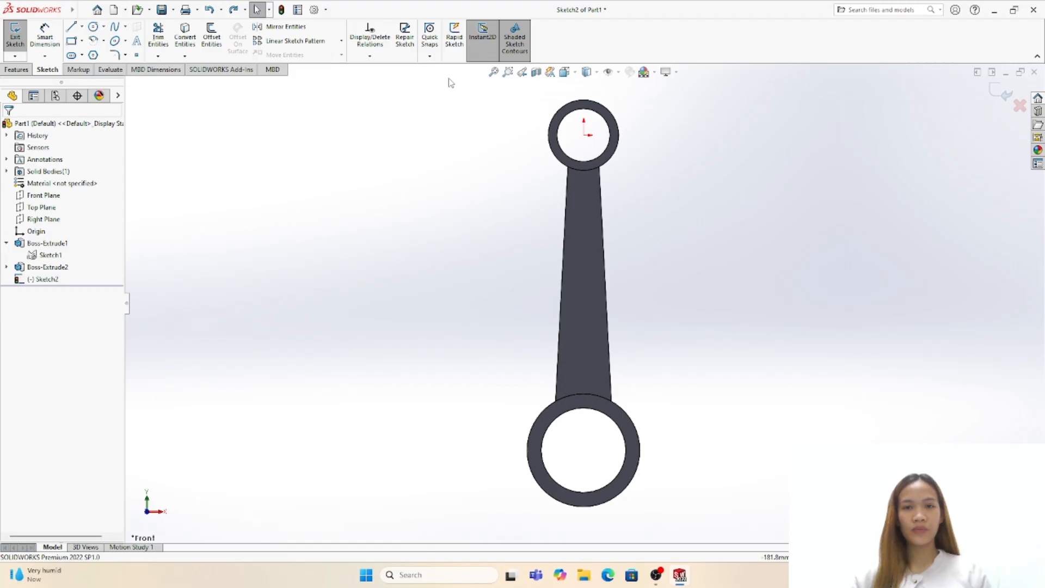
click(584, 135)
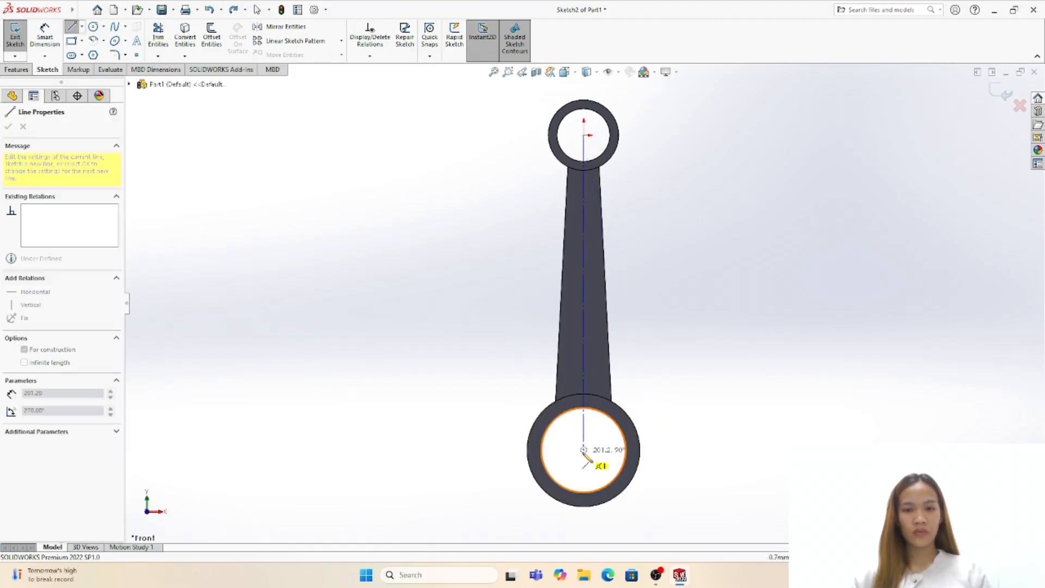
click(584, 449)
key(Escape)
key(Escape)
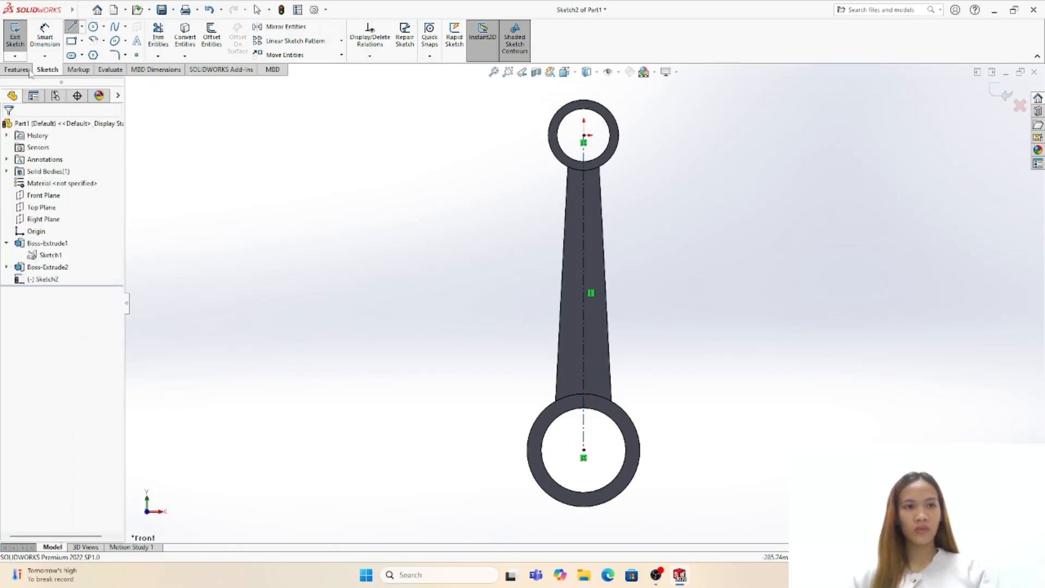
- Sketch a vertical centerpoint straight slot on the centerline's midpoint, about 76 mm between arc centers with about 8.4 mm end radius
click(81, 55)
click(103, 84)
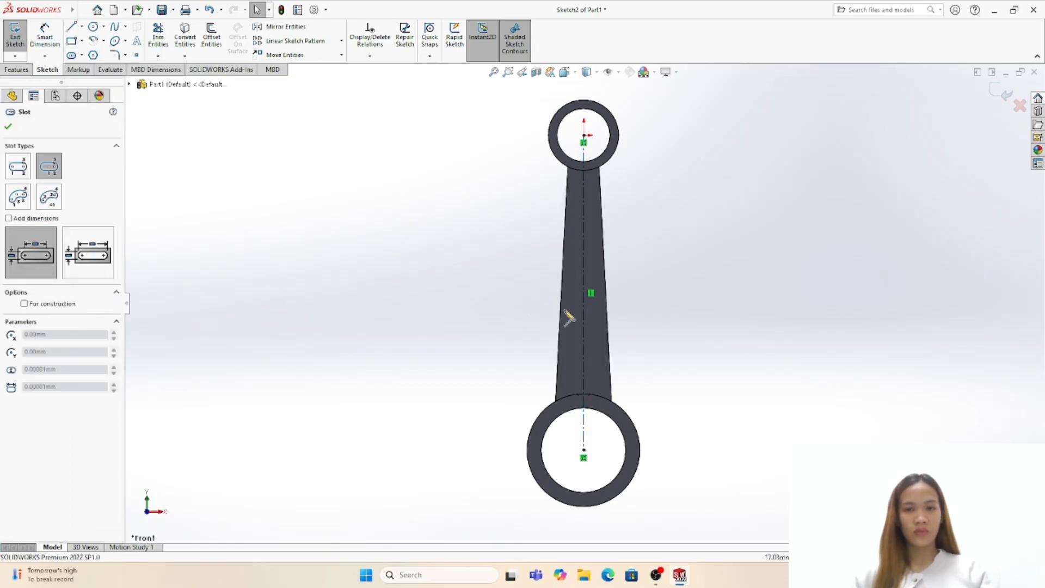
scroll(598, 323, down, 2)
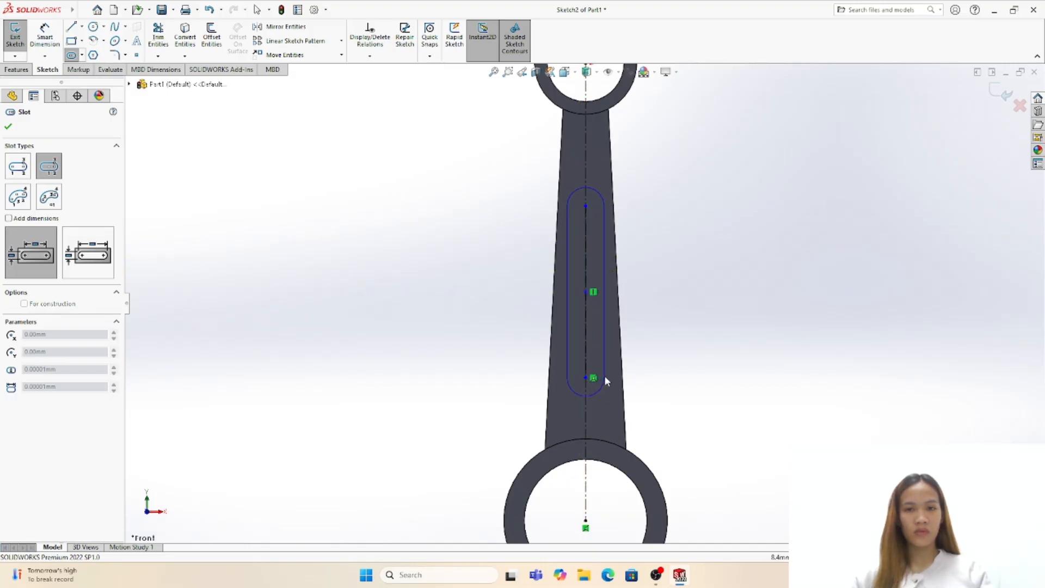
click(606, 378)
- Dimension the slot's straight side to 90 mm and its end arc radius to 8 mm
click(36, 54)
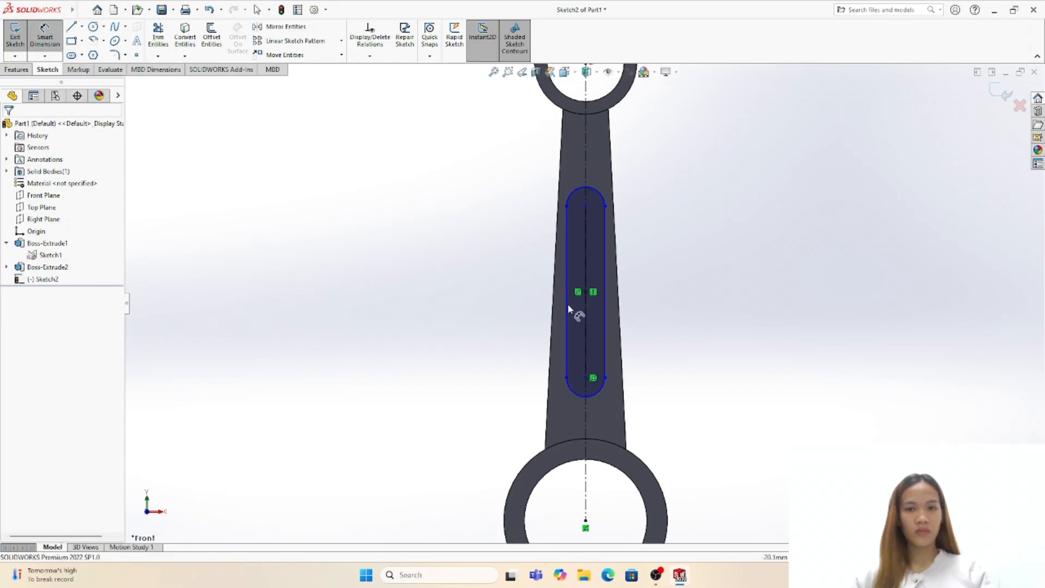
click(605, 289)
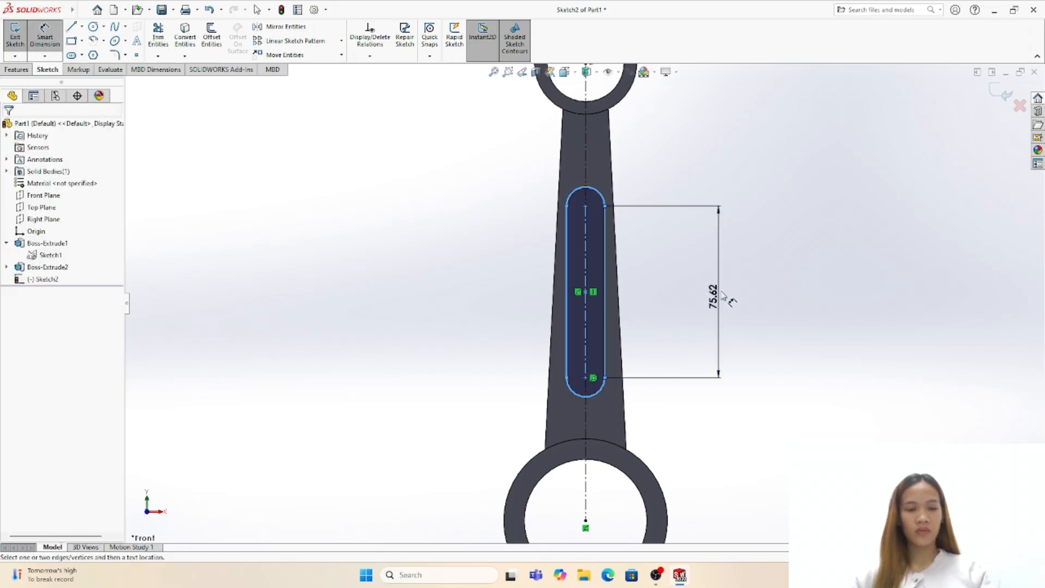
click(723, 295)
text(90)
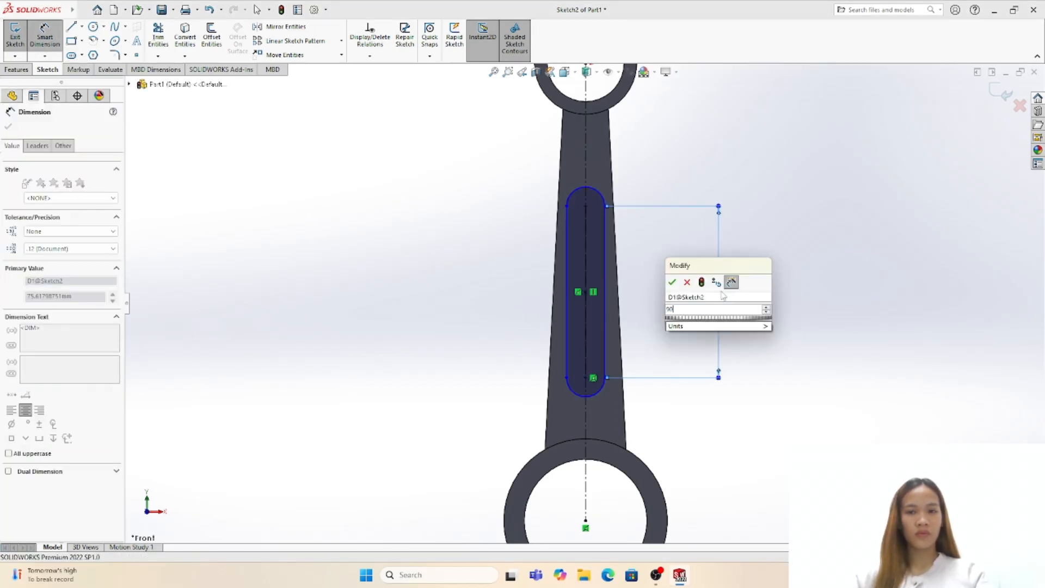
key(Return)
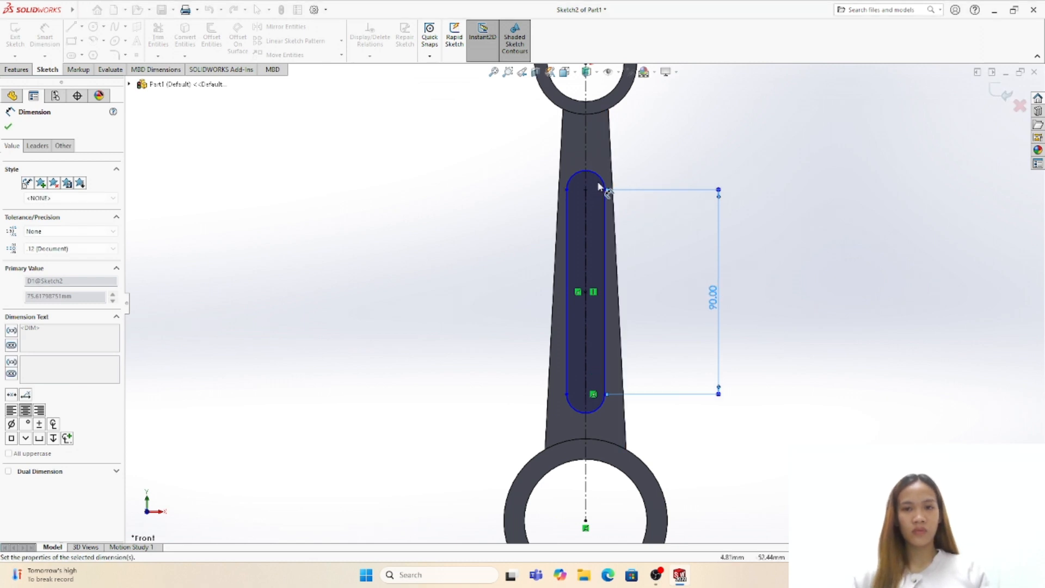
click(602, 176)
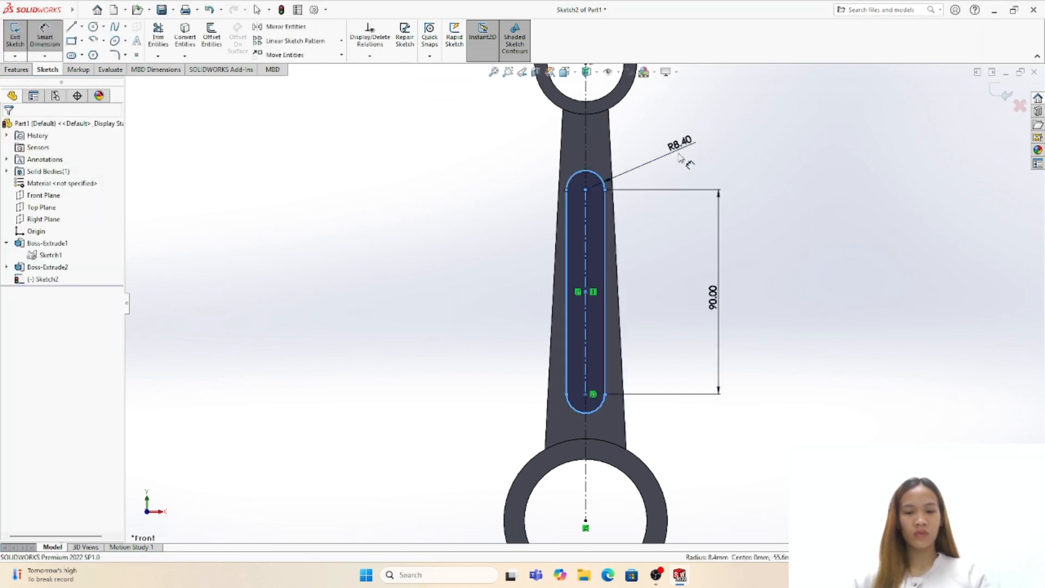
click(679, 158)
key(Return)
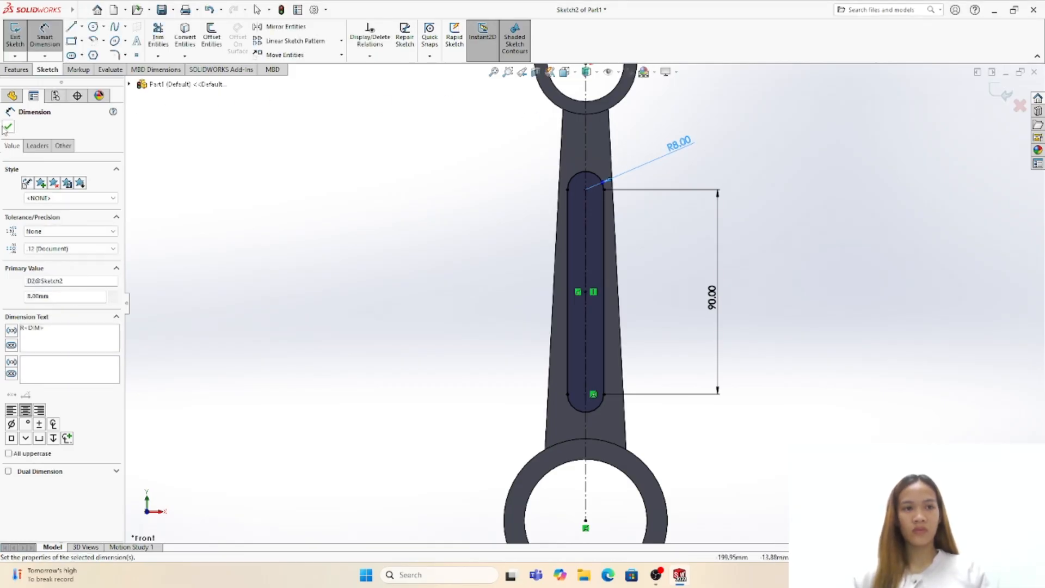
- Cut the slot profile 4 mm deep into the shank, in one direction from the sketch face
click(8, 127)
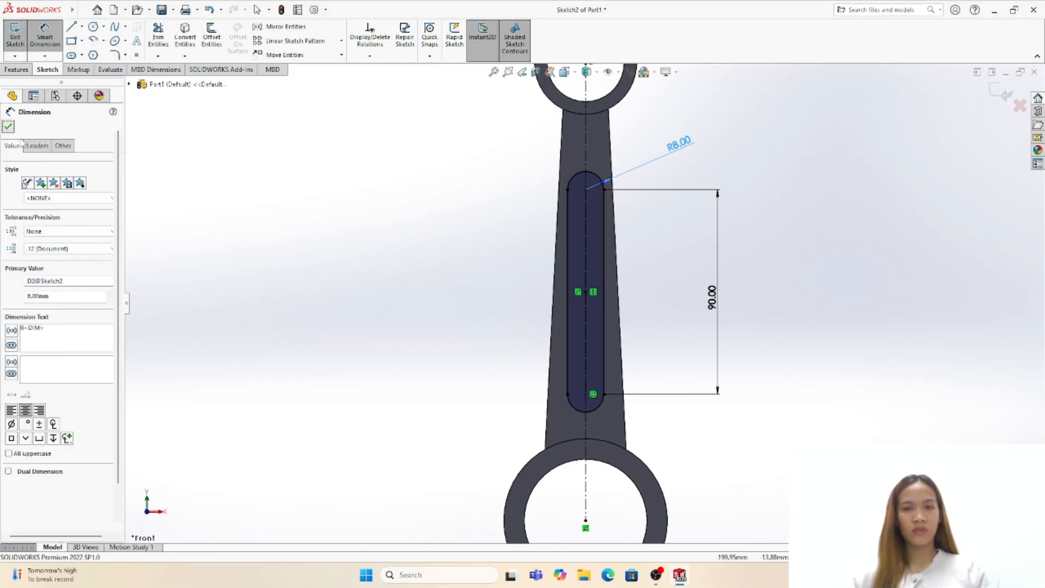
click(18, 71)
click(162, 43)
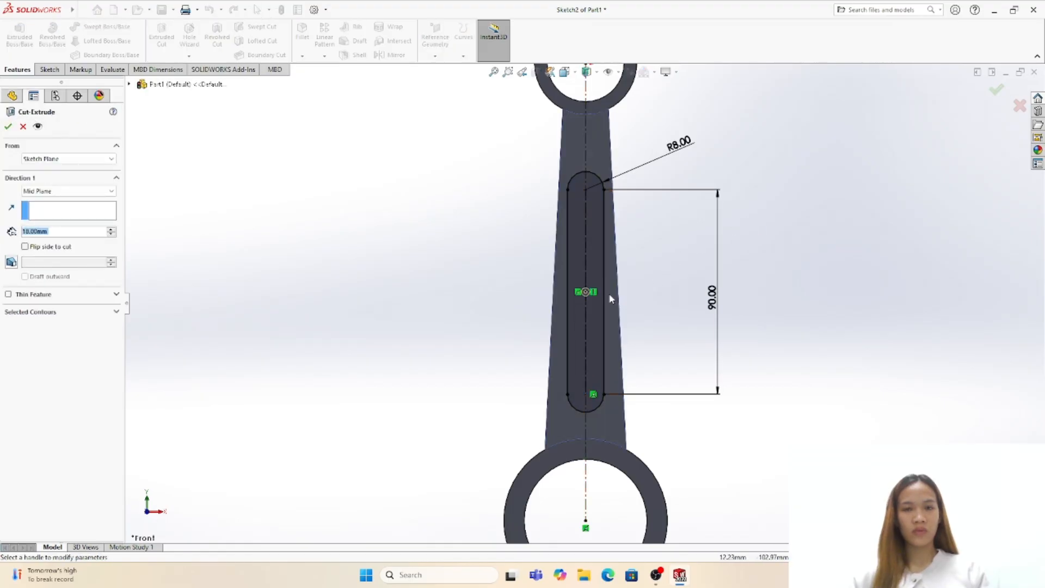
click(595, 270)
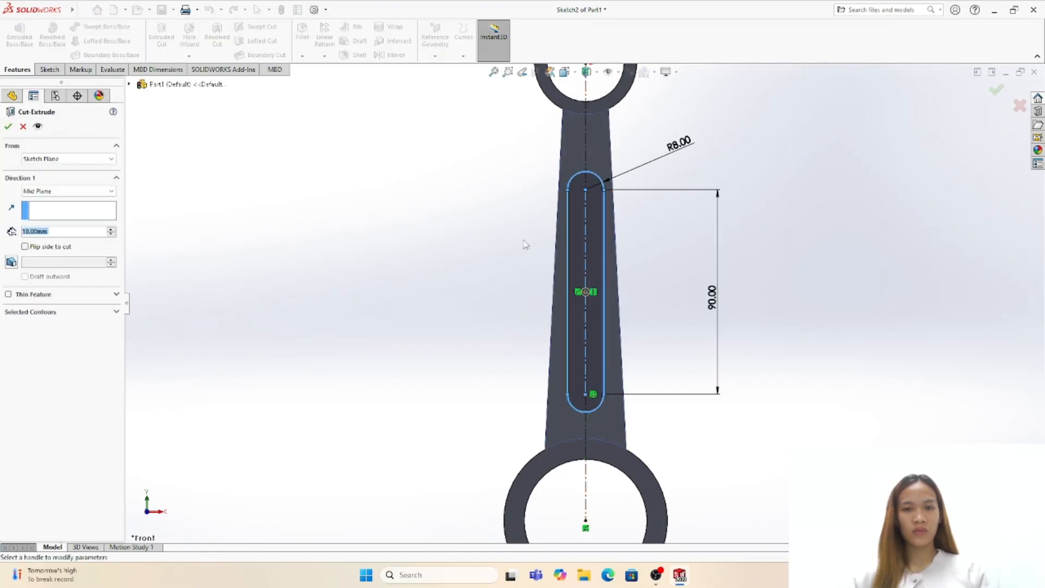
double_click(58, 231)
text(4)
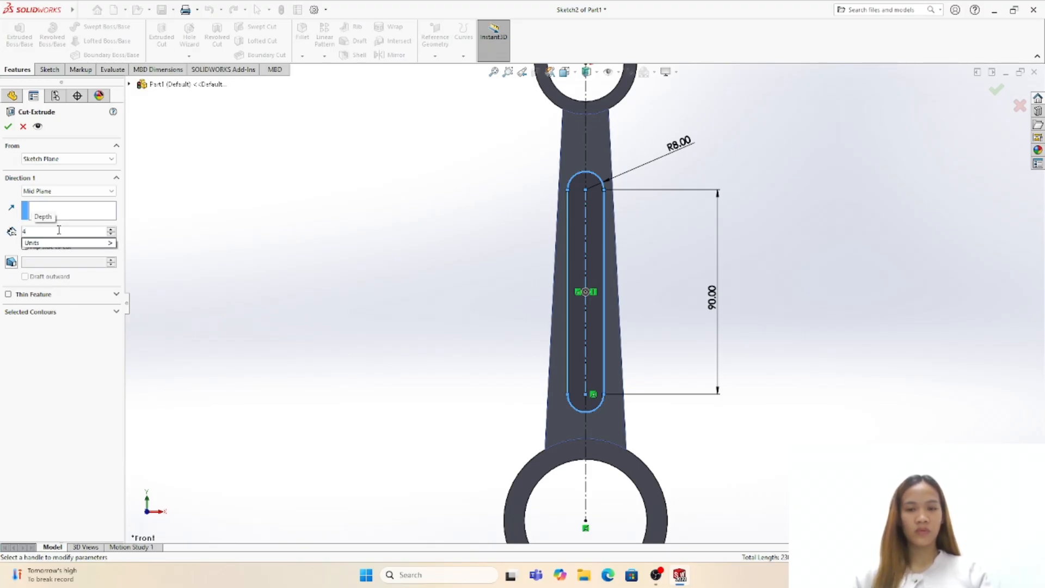
click(43, 192)
click(41, 202)
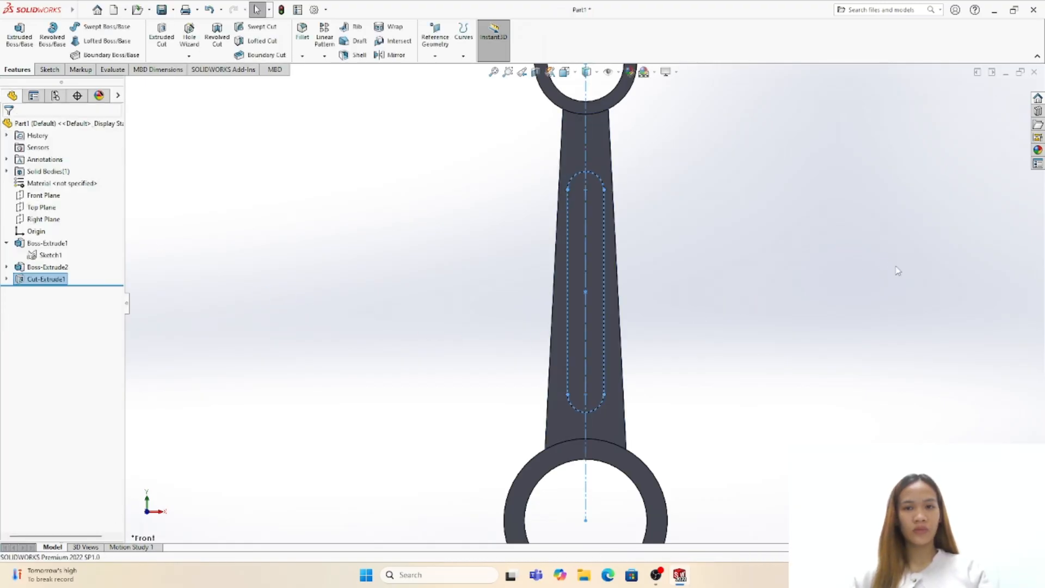
- Mirror the slot cut about the Front Plane onto the shank's opposite face
middle_drag(898, 270, 831, 279)
text(s)
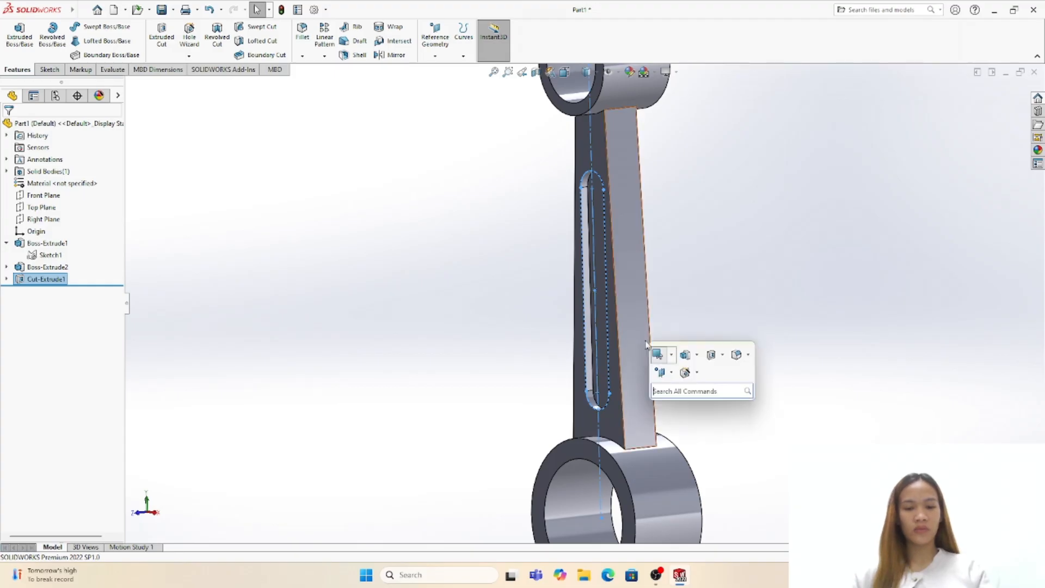
text(mir)
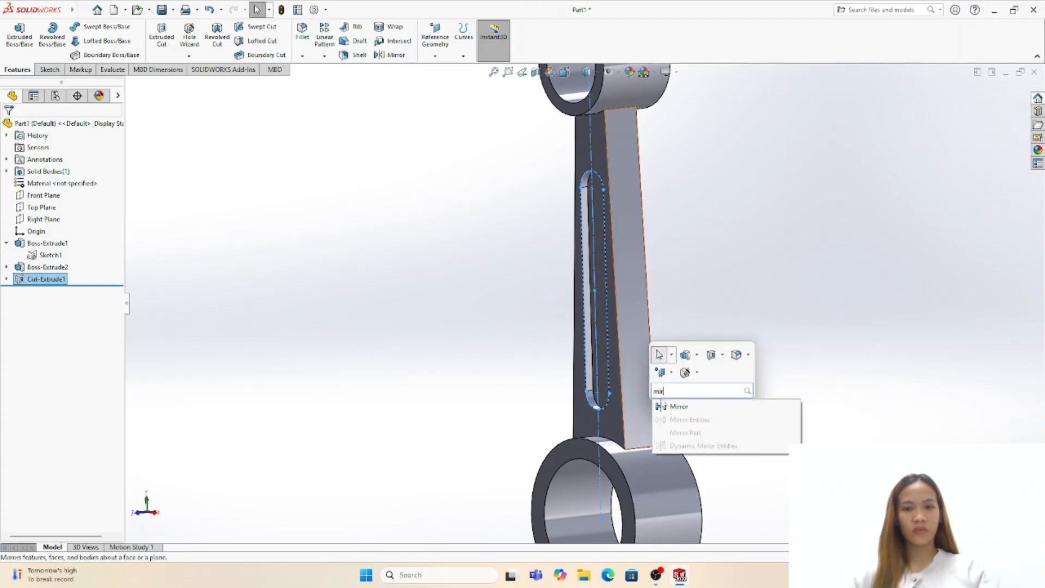
click(679, 406)
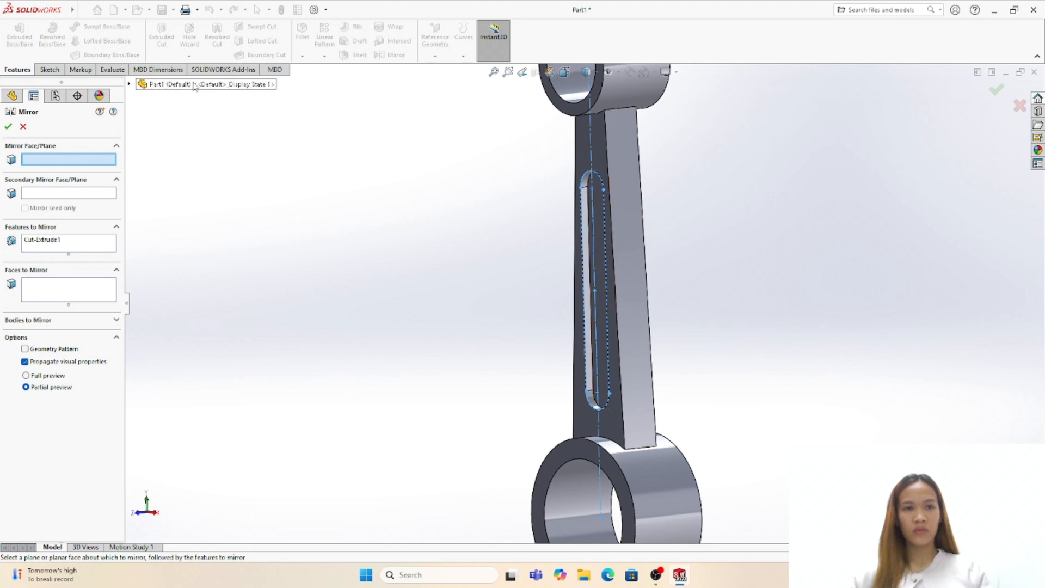
click(178, 157)
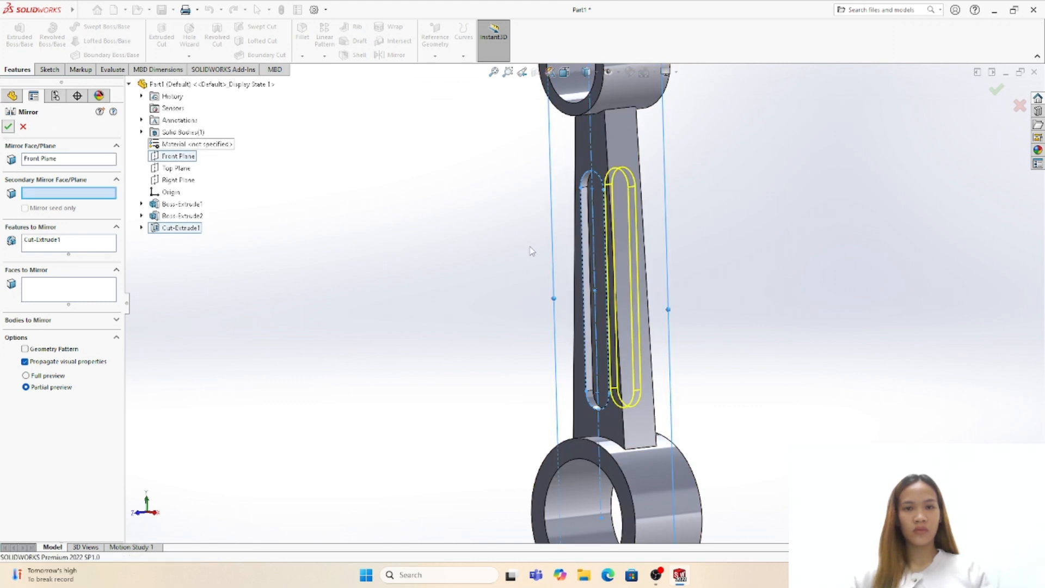
key(Return)
mouse_move(788, 217)
middle_down()
mouse_move(702, 236)
mouse_move(791, 207)
middle_up()
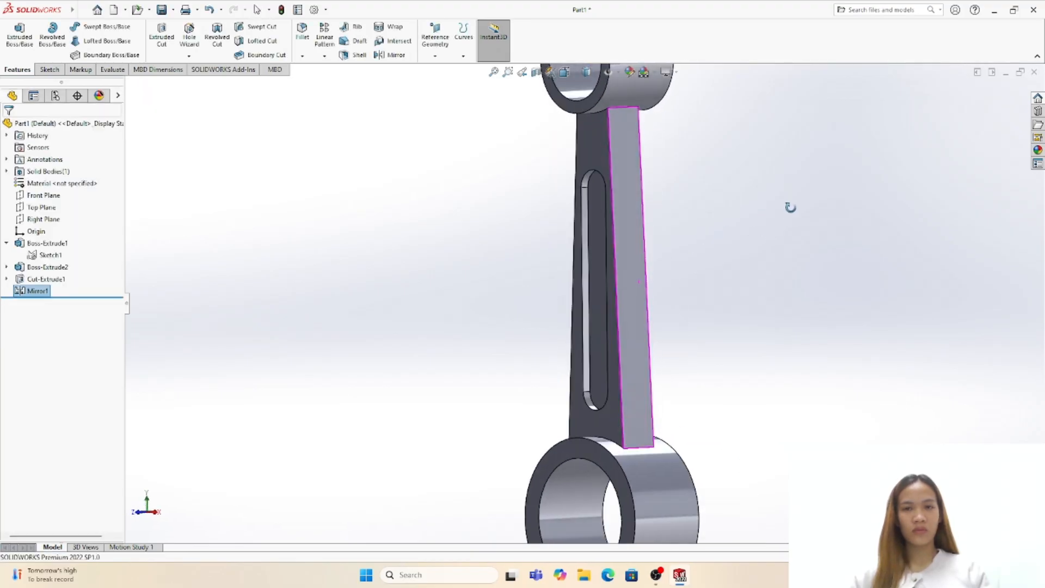
- Fillet the floor faces and outer rim edges of both slot pockets with a 1 mm radius
scroll(665, 251, up, 2)
scroll(595, 267, down, 3)
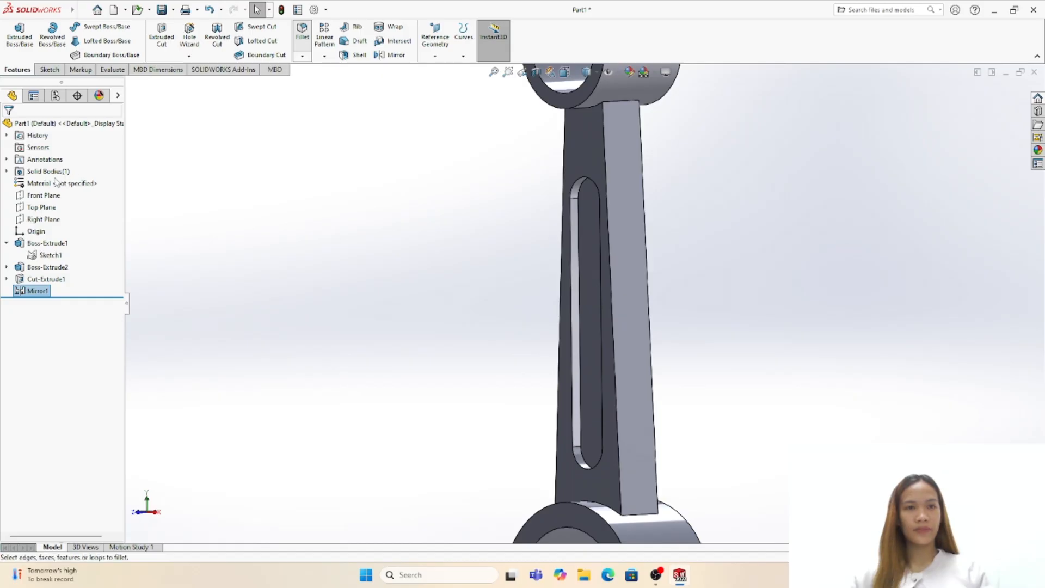
text(10.00mm)
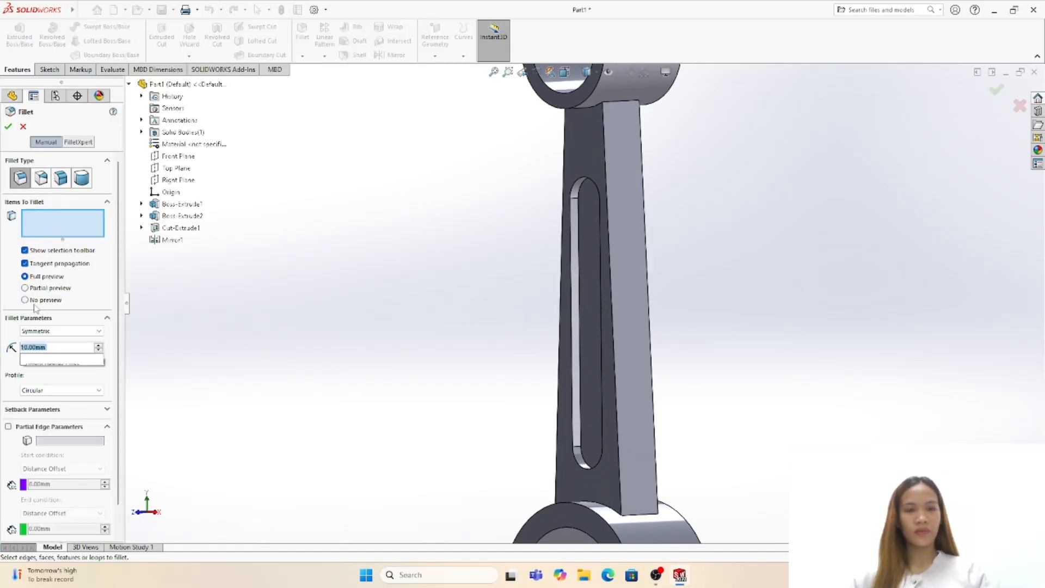
key(Return)
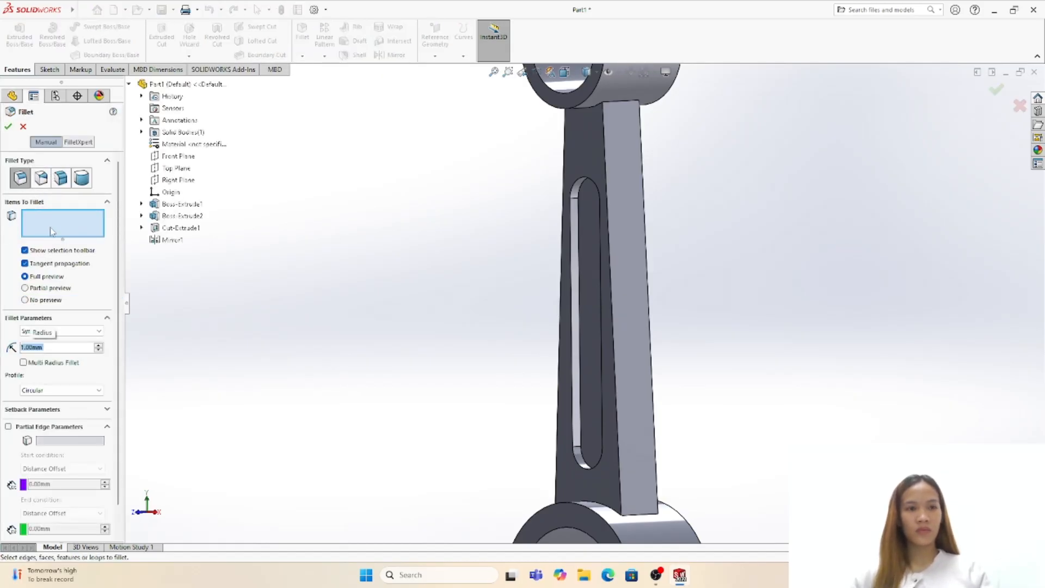
click(585, 285)
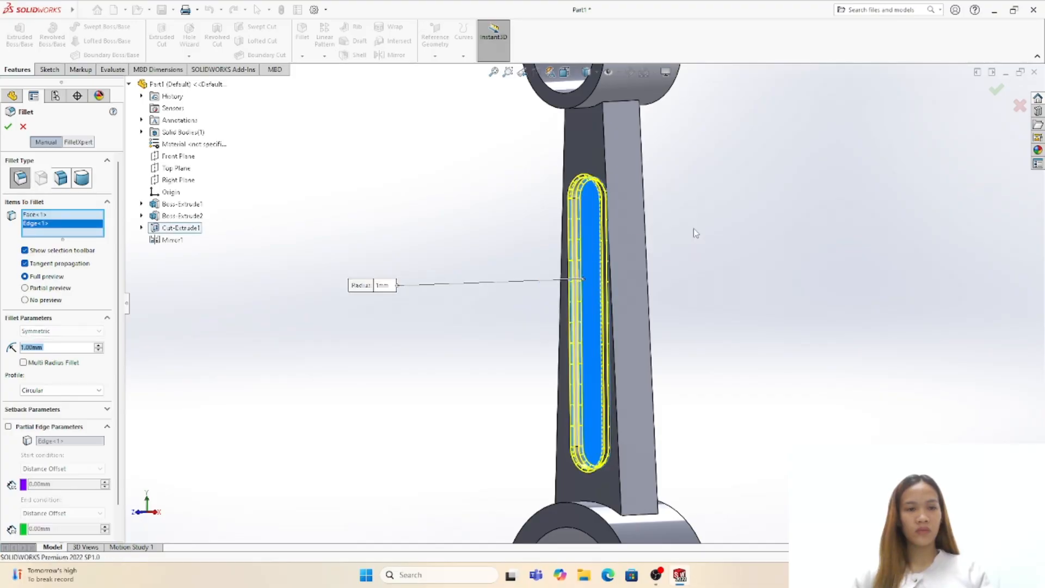
middle_drag(694, 228, 544, 264)
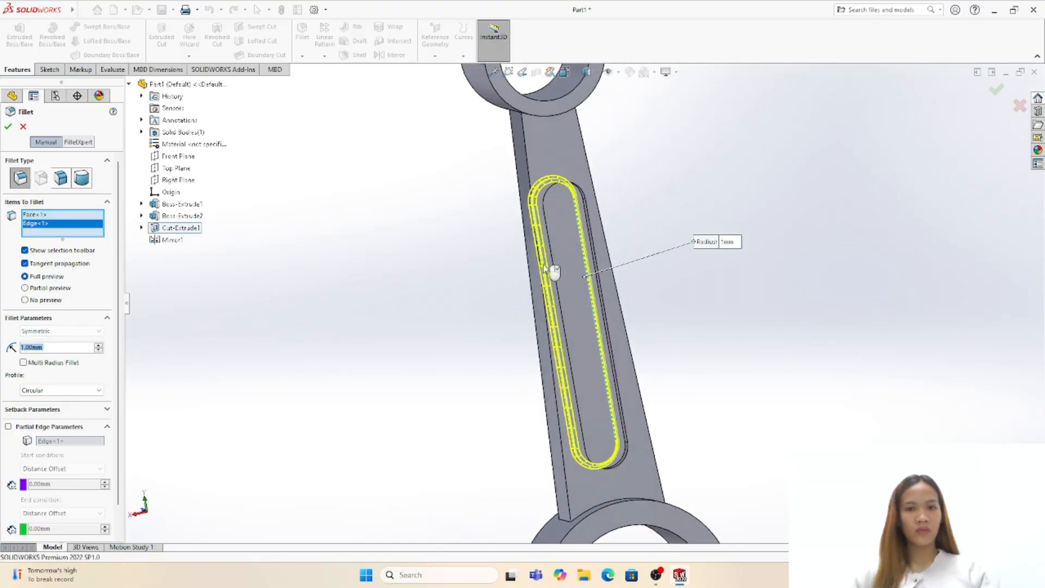
click(570, 251)
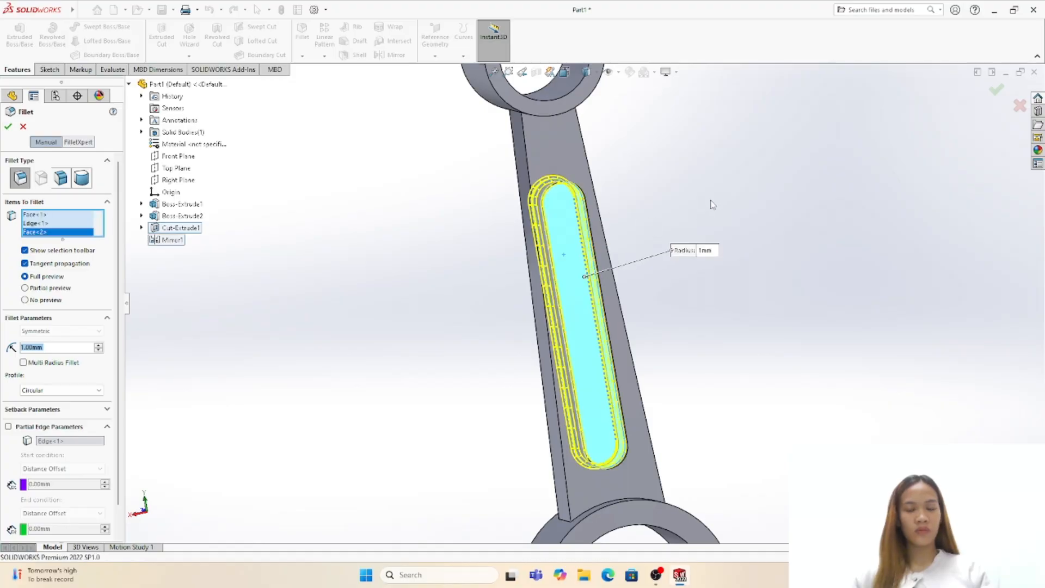
middle_drag(711, 203, 754, 178)
scroll(606, 265, down, 1)
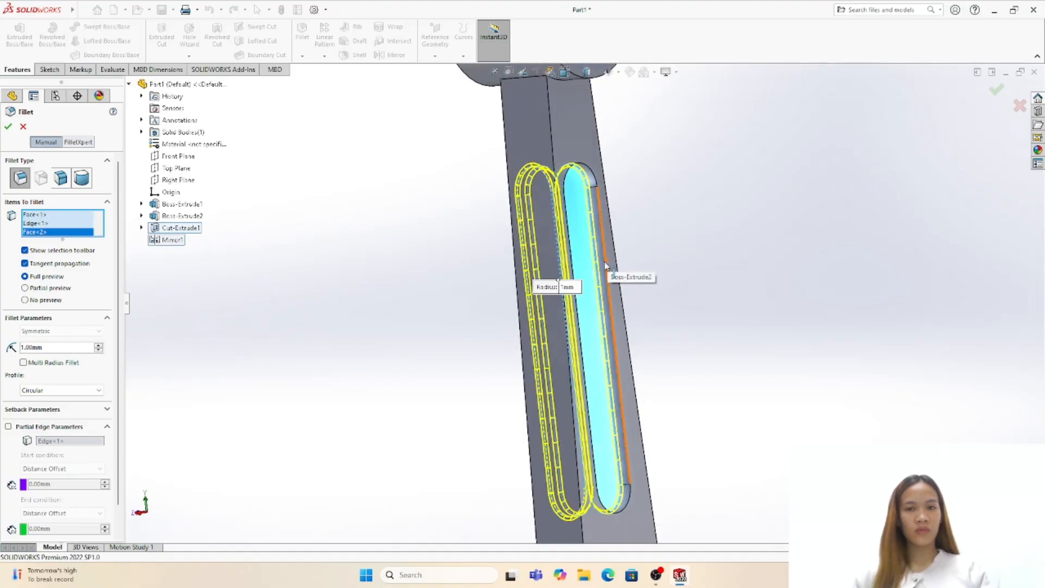
click(606, 265)
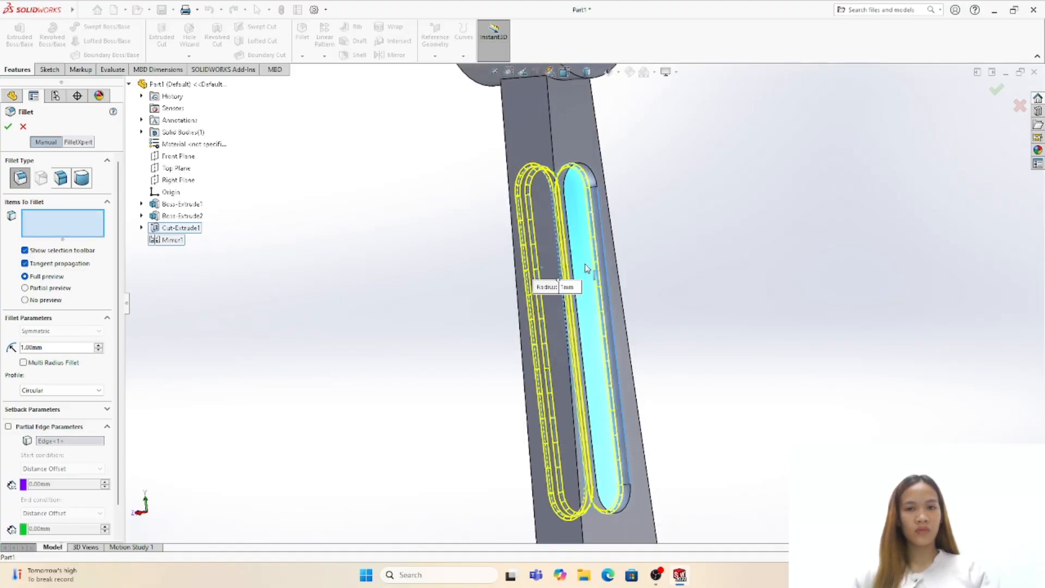
click(8, 126)
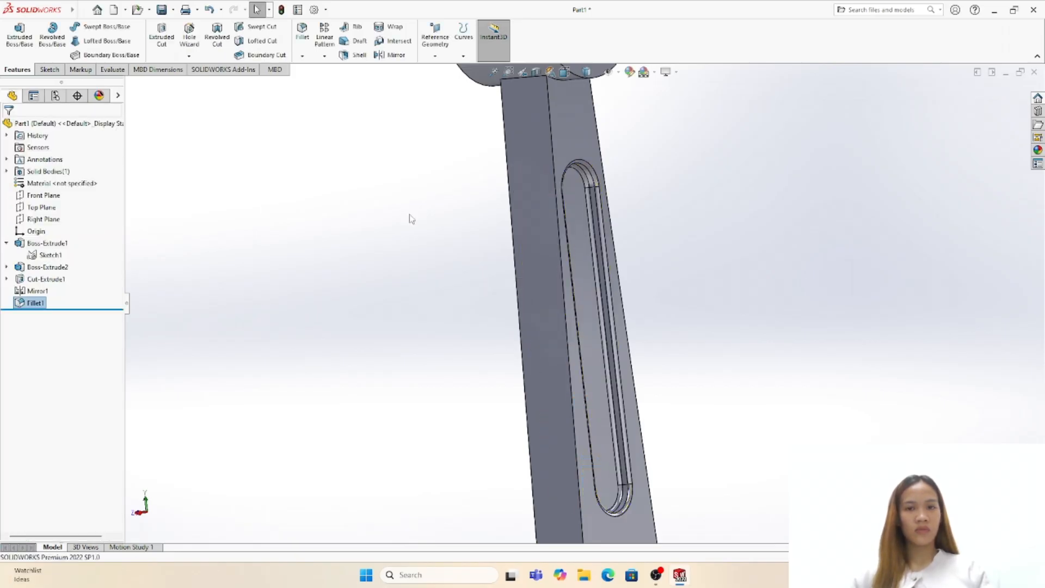
- Open the sketch of the first boss extrusion for editing, viewed normal to its plane
scroll(604, 267, up, 5)
middle_drag(630, 274, 762, 228)
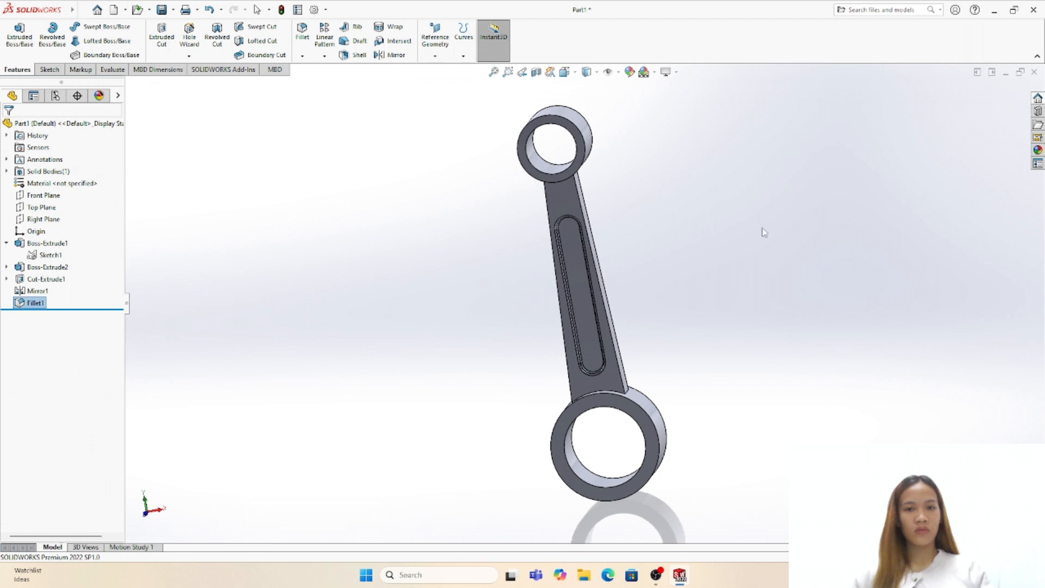
right_click(50, 254)
click(88, 240)
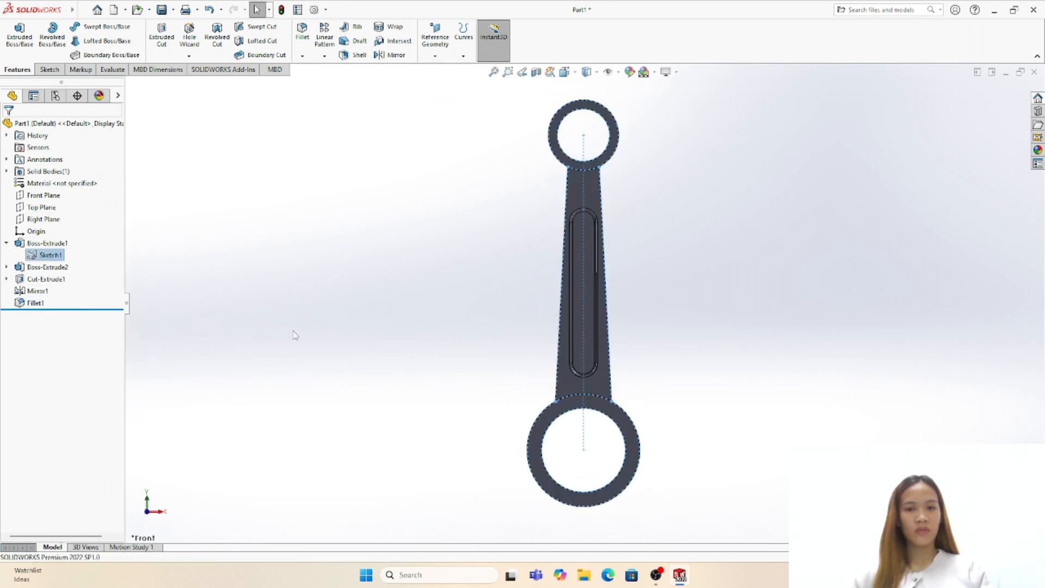
right_click(58, 256)
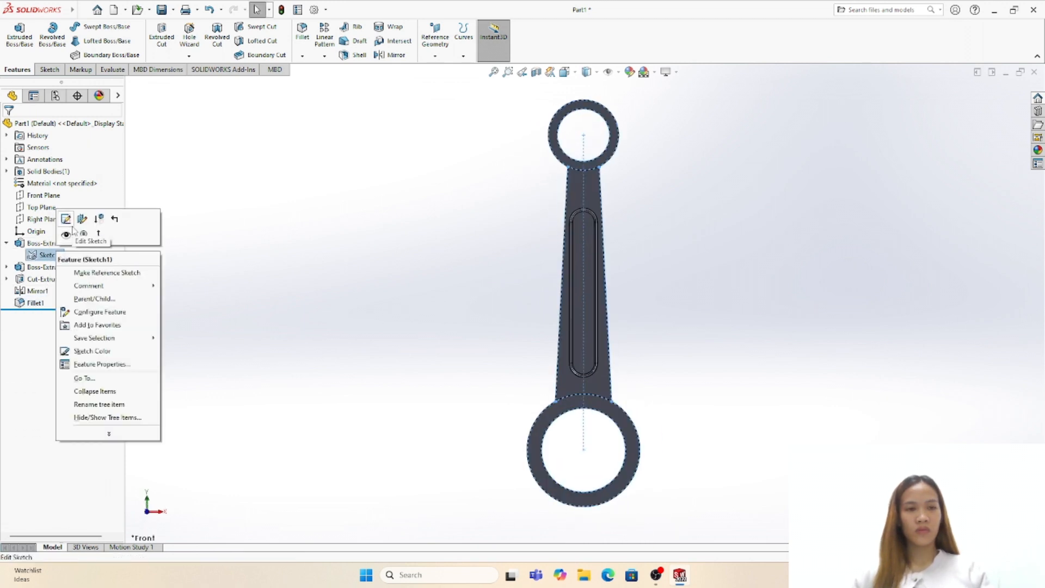
click(72, 227)
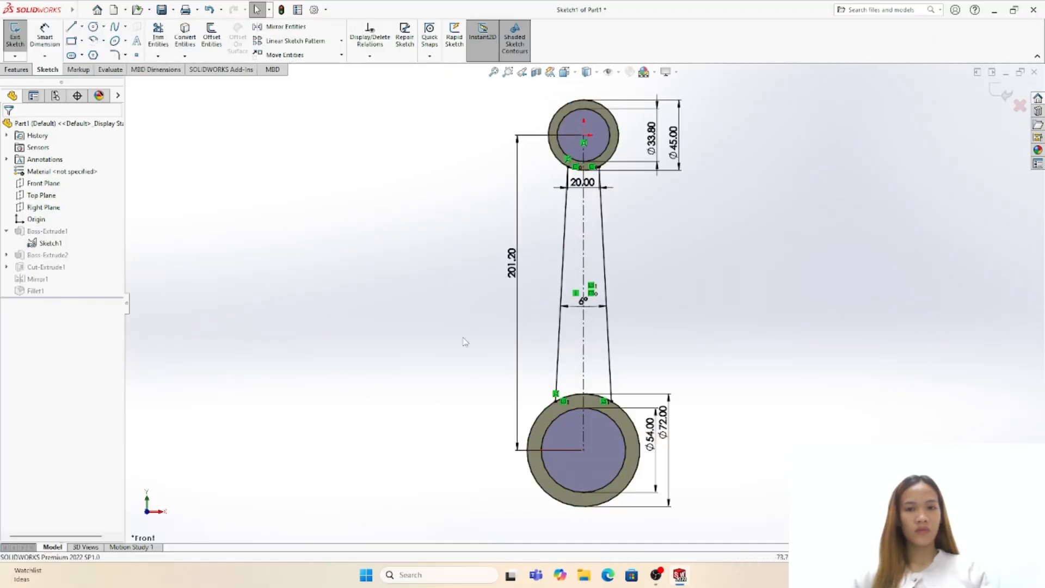
- Draw a horizontal line through the large ring's center, spanning its 72 mm outer circle
click(73, 27)
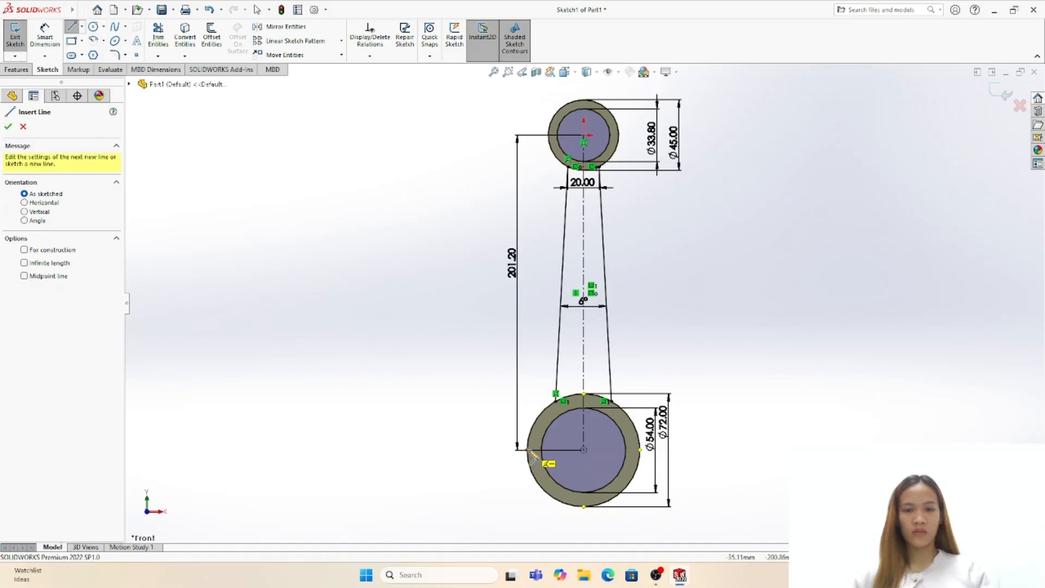
click(527, 450)
click(640, 450)
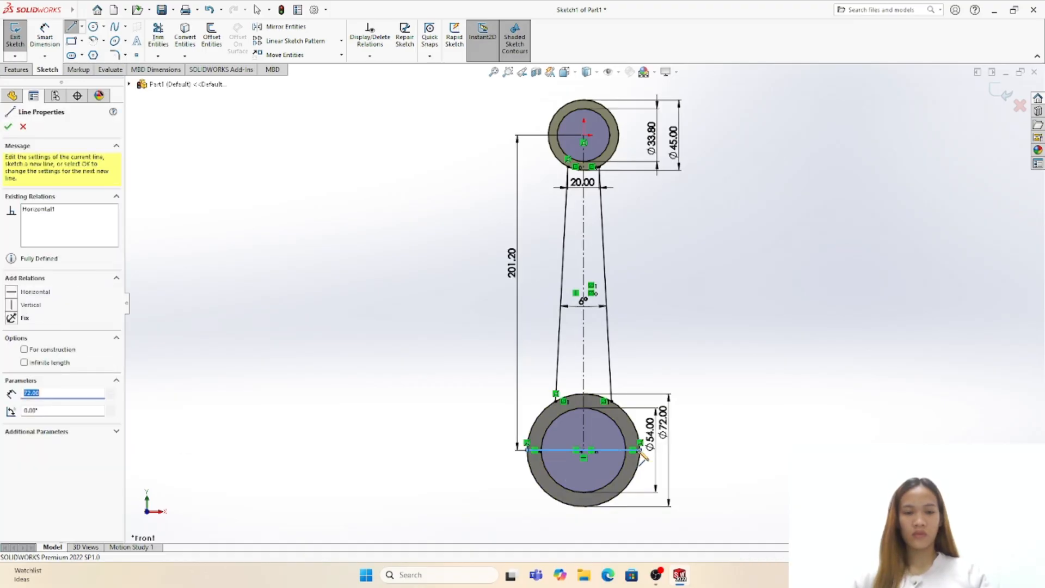
key(Escape)
key(Escape)
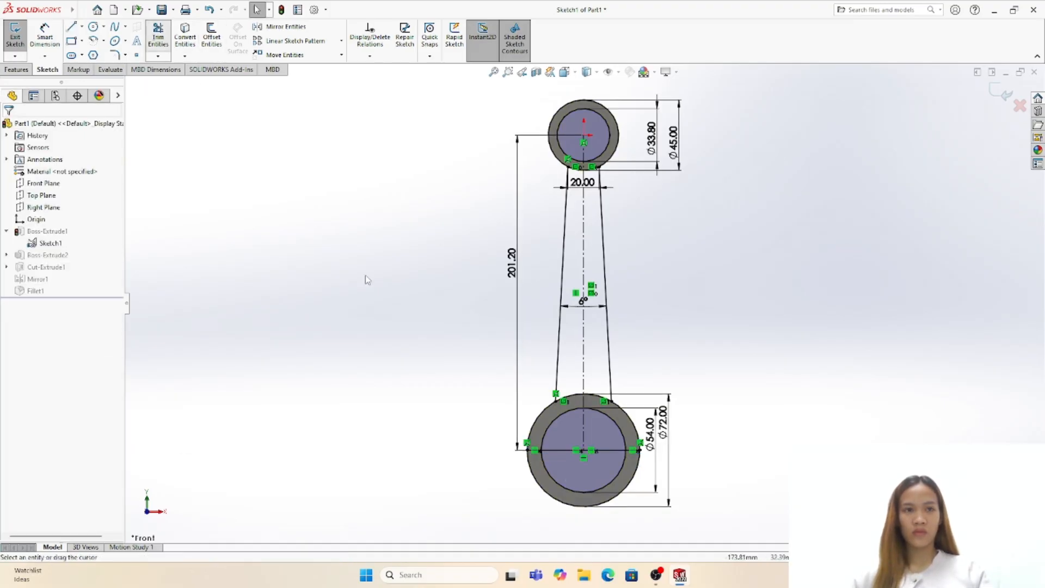
- Trim away the large ring's lower half and the line segment inside its bore, and exit the sketch
drag(552, 473, 541, 486)
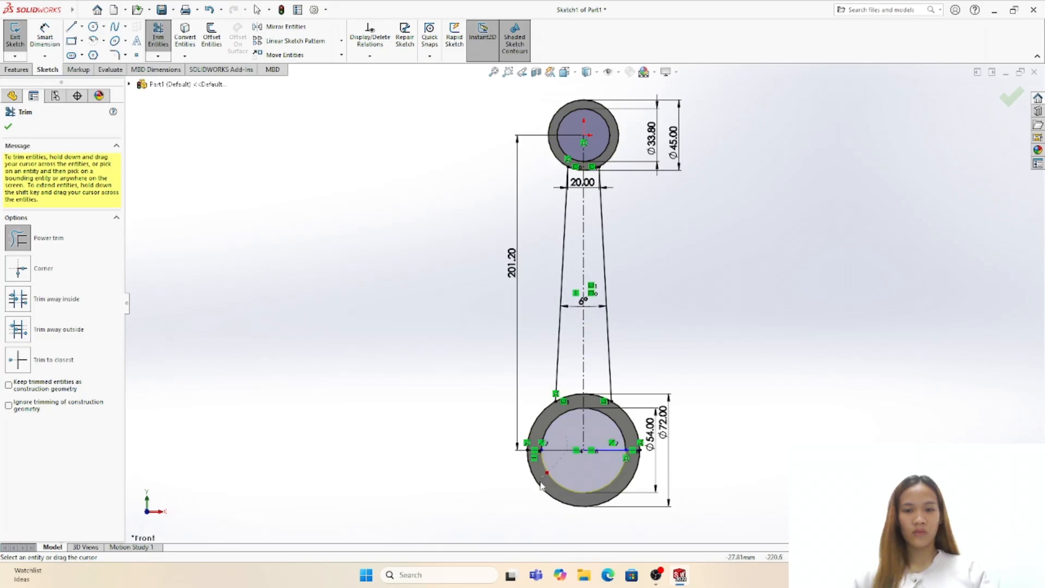
drag(614, 471, 625, 507)
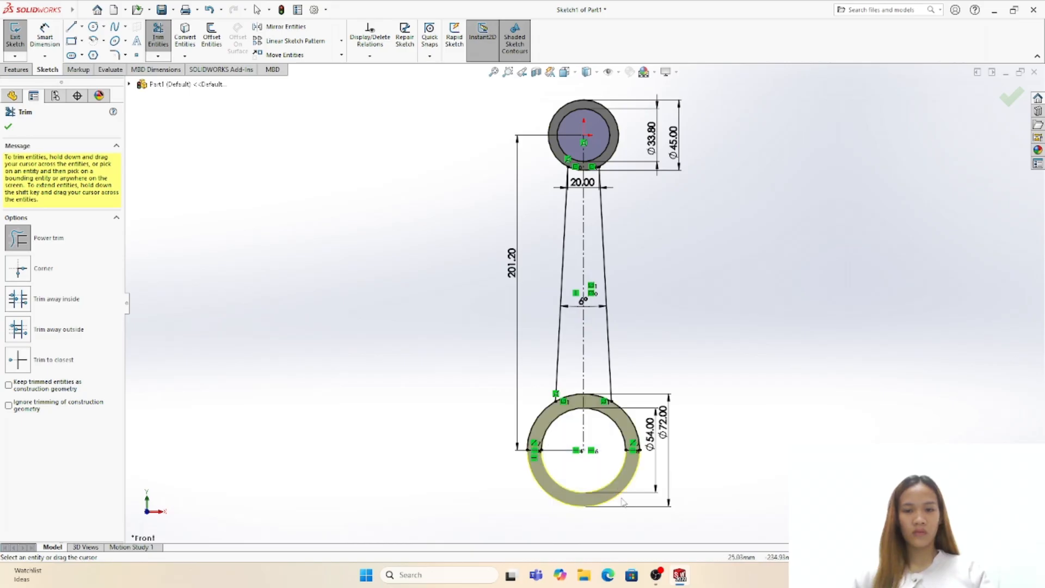
key(Escape)
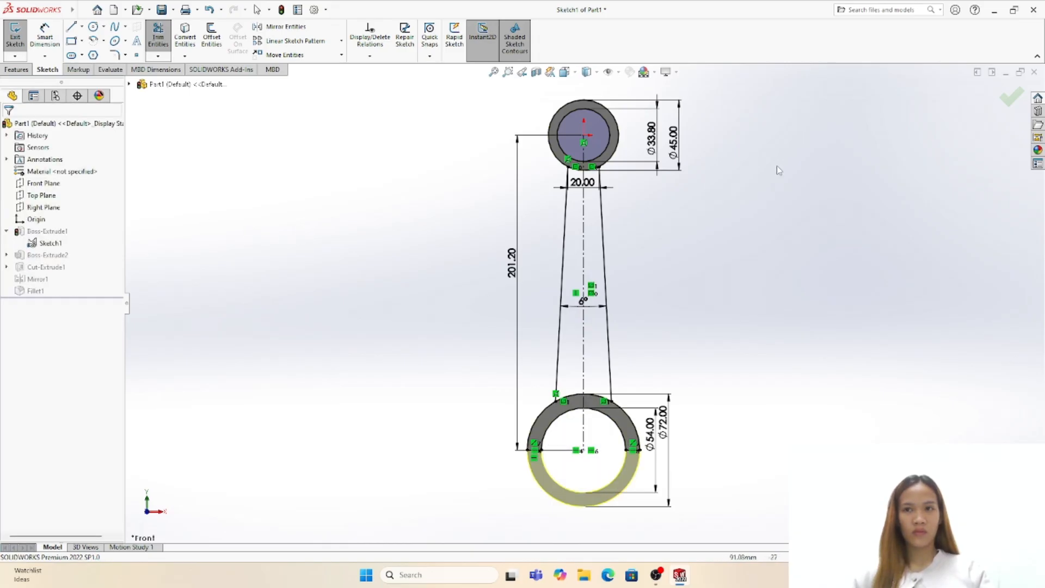
double_click(354, 341)
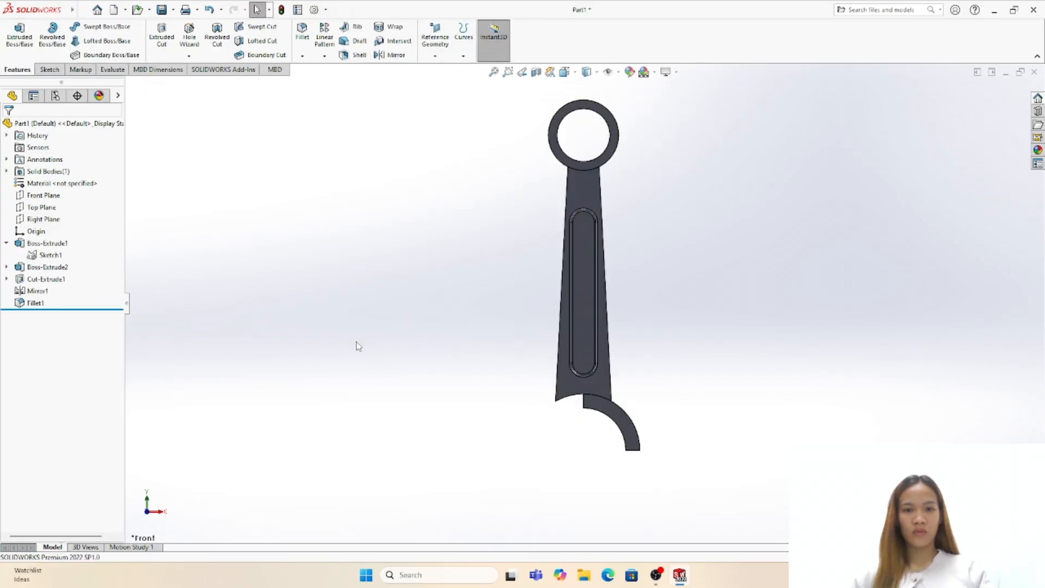
- Add the missing left part of the large half ring to the first boss extrusion's selected contours
click(612, 404)
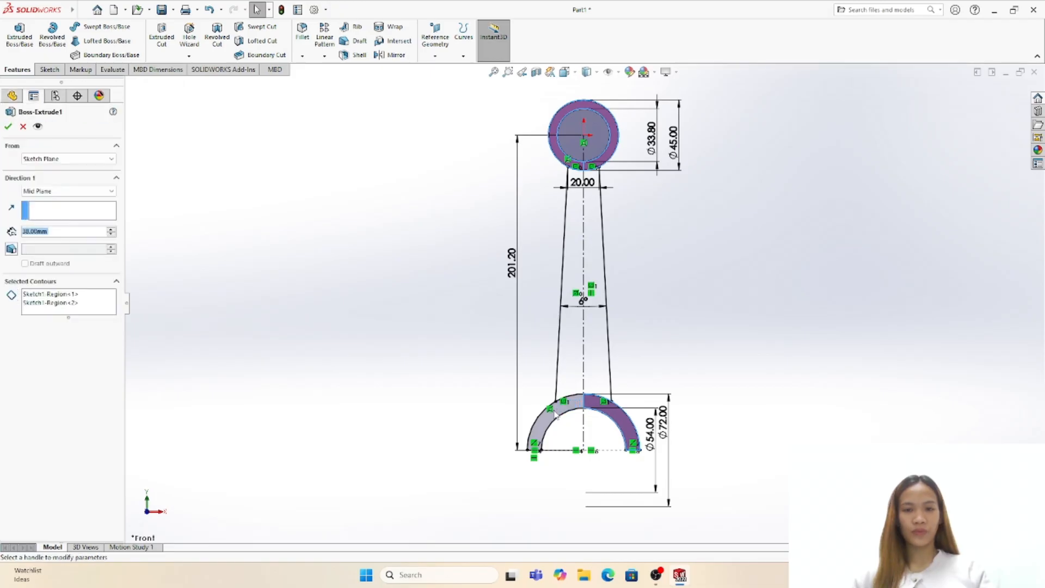
click(553, 419)
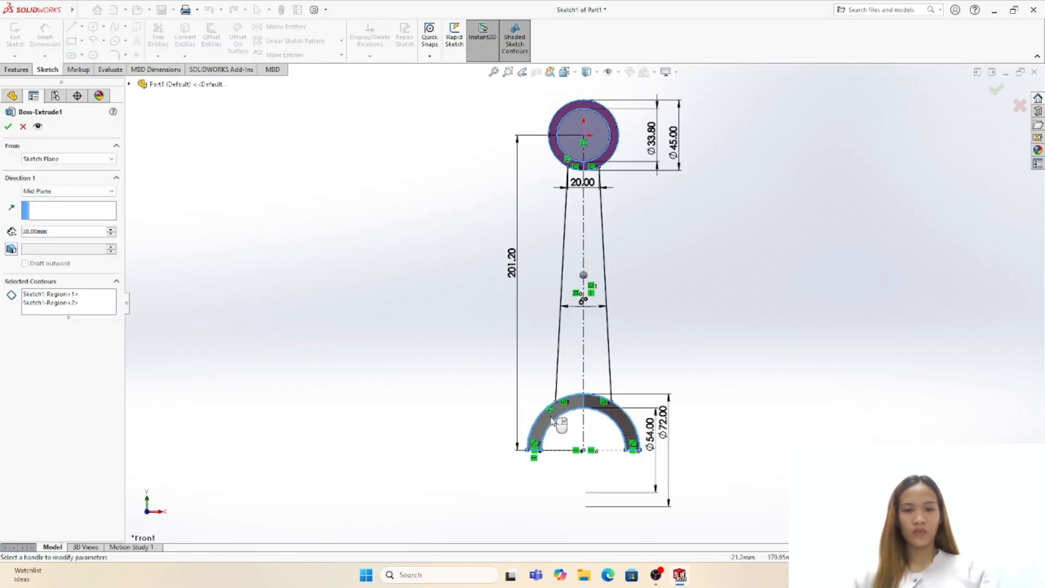
click(9, 127)
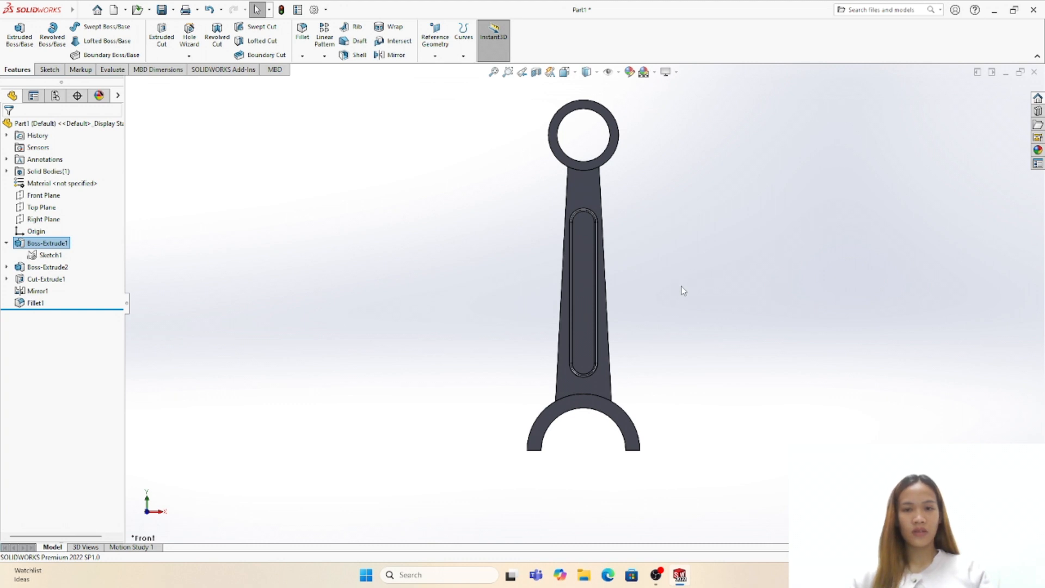
- Fillet the two edges where the shank meets the small ring with a 22.5 mm radius
middle_drag(681, 286, 633, 306)
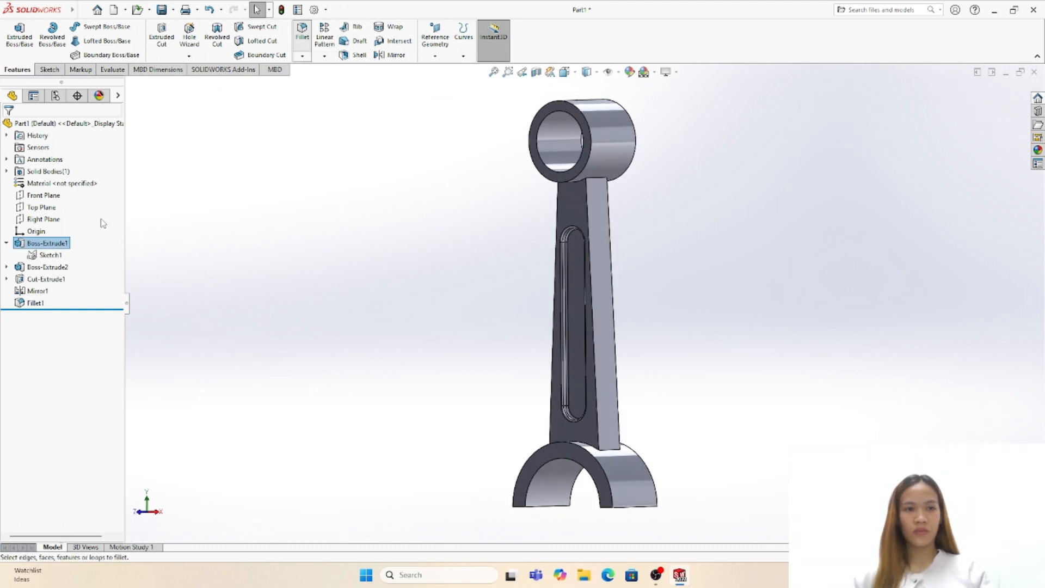
text(22.5)
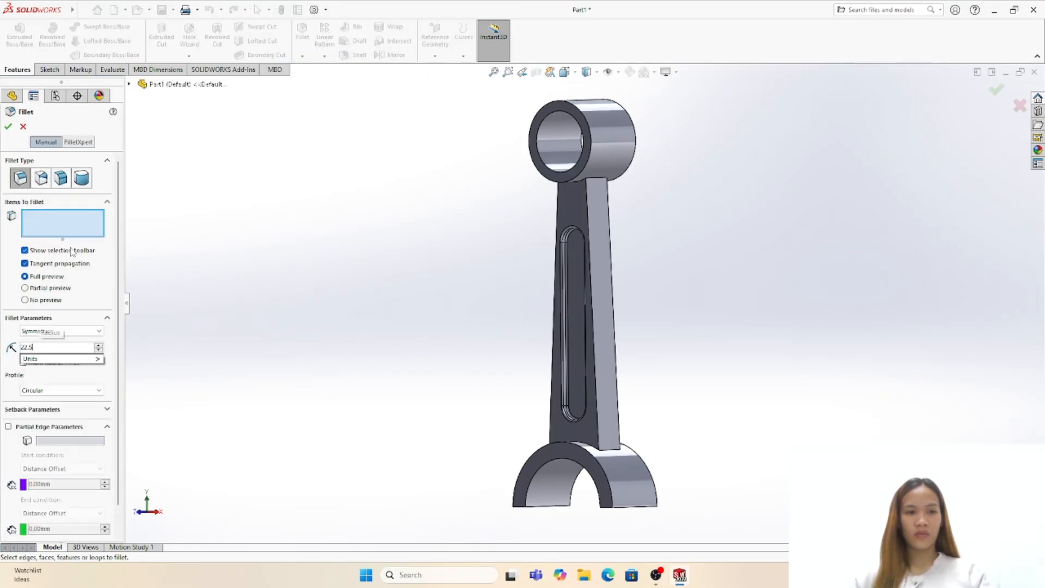
key(Return)
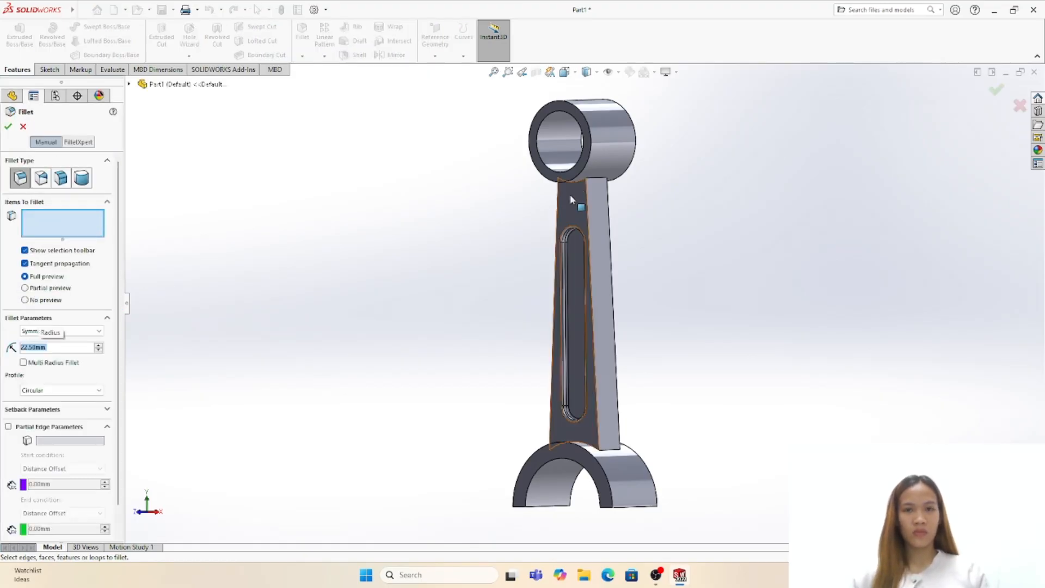
click(602, 175)
middle_drag(692, 211, 756, 243)
click(541, 194)
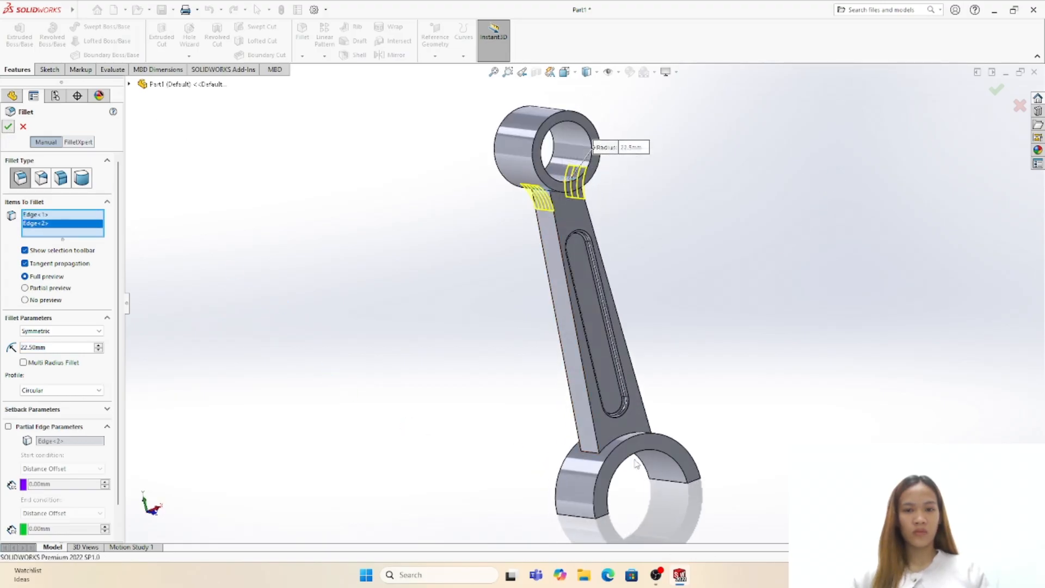
key(Return)
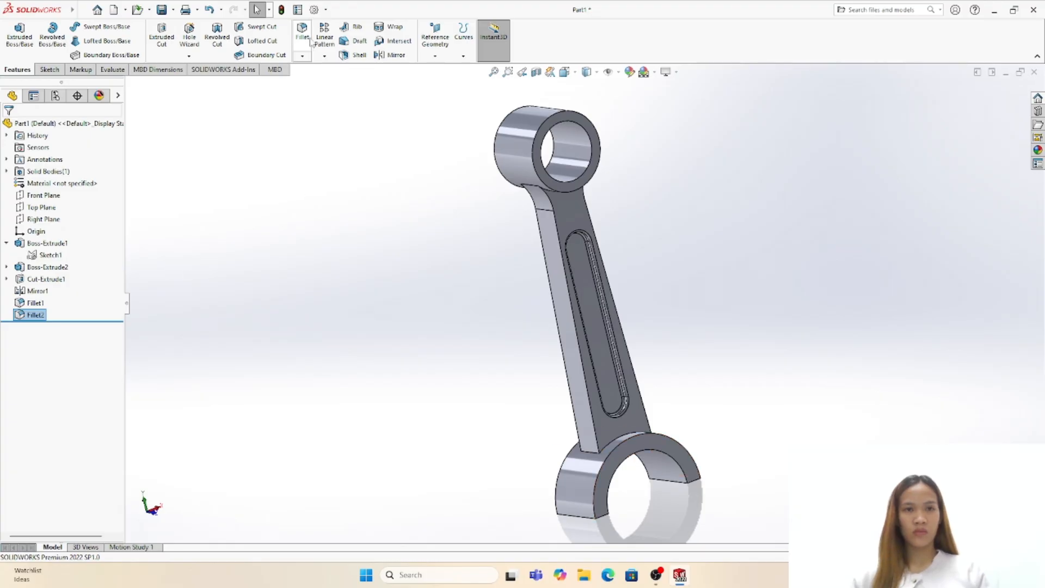
key(Return)
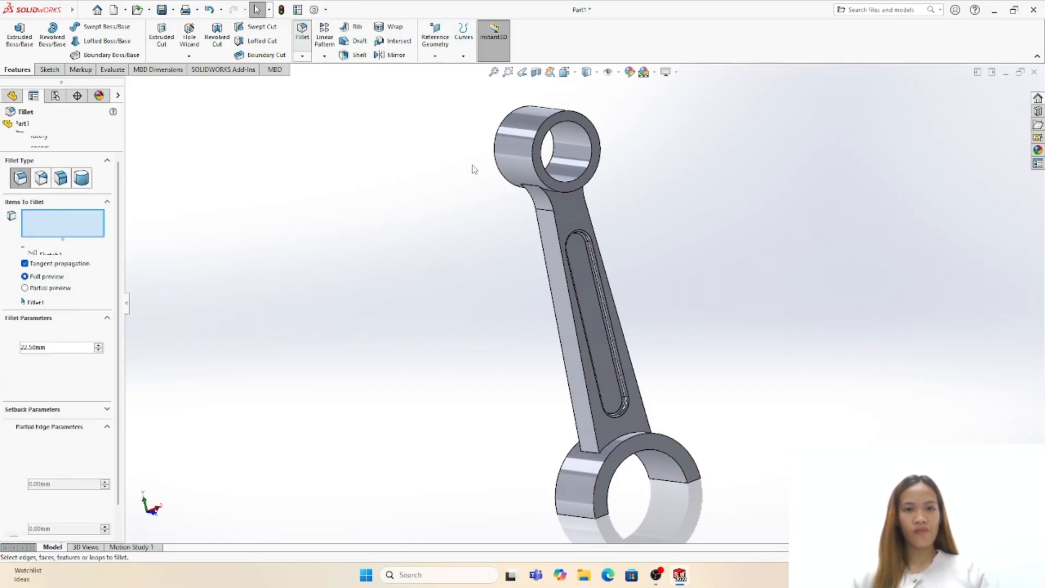
text(40)
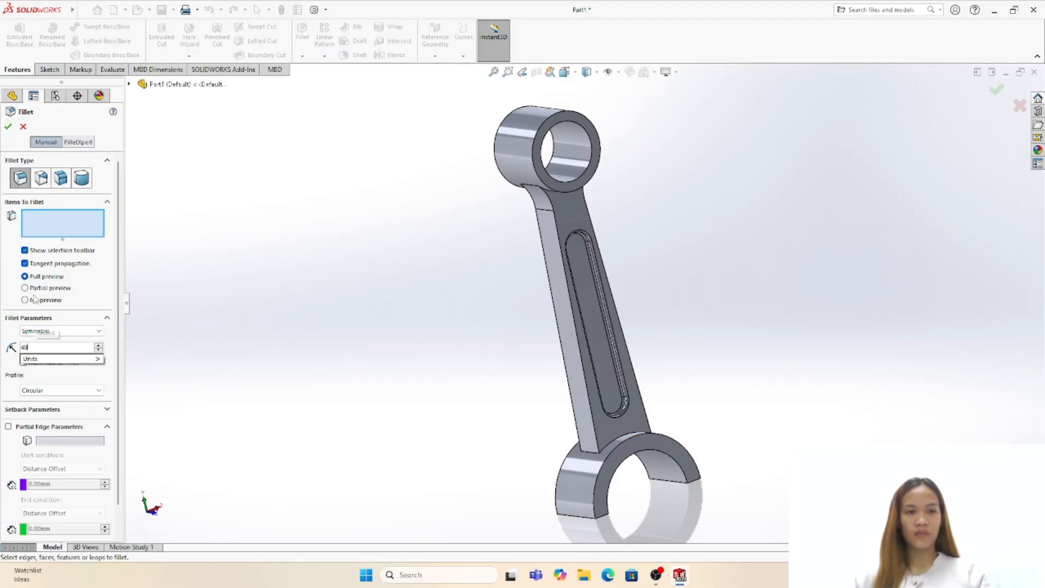
key(Return)
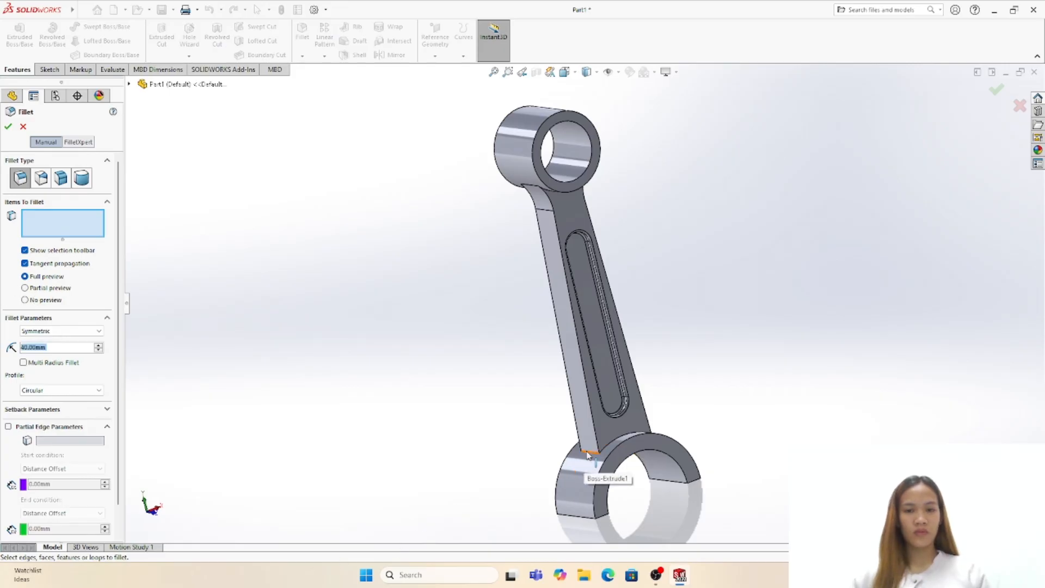
click(588, 455)
middle_drag(708, 414, 666, 437)
click(663, 428)
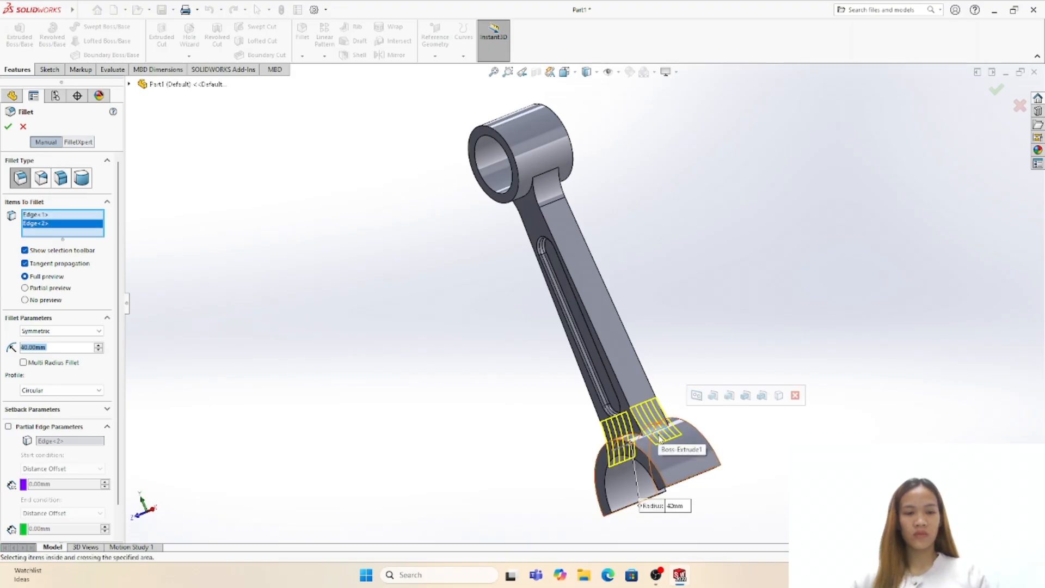
key(Return)
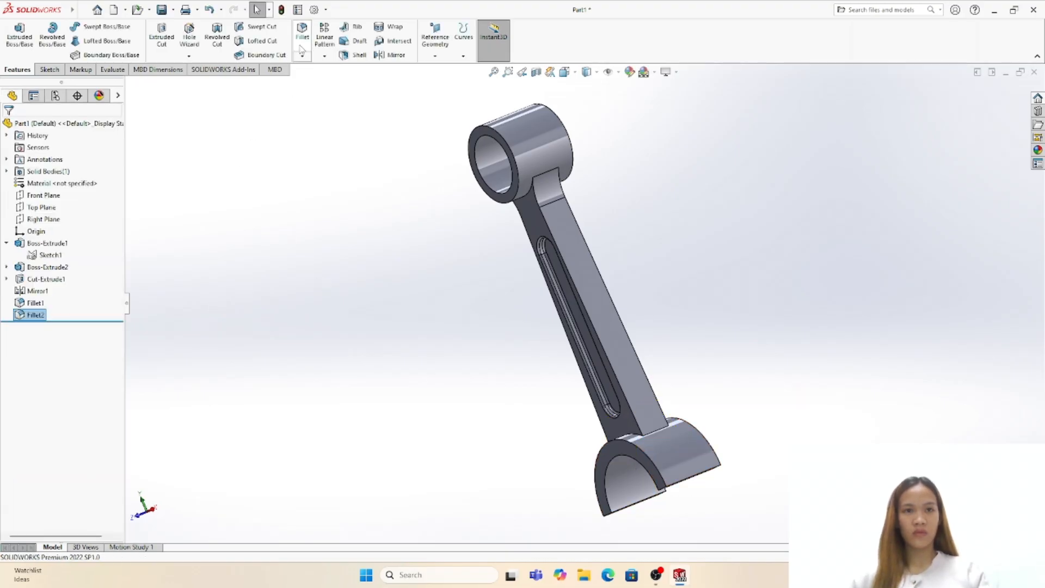
- Fillet the two side edges where the shank meets the big half ring with a 40 mm radius
key(Return)
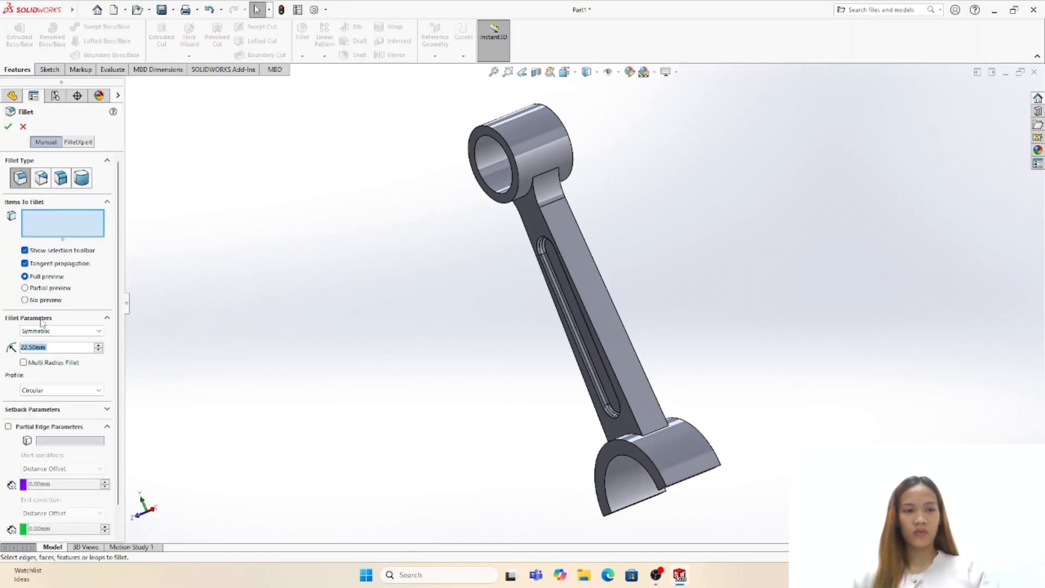
text(40)
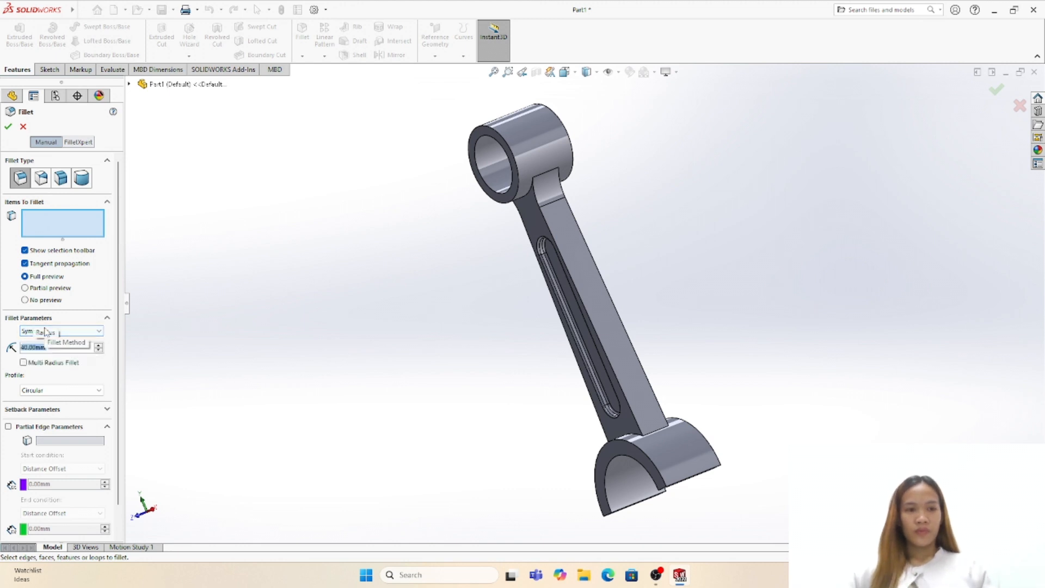
key(Return)
click(661, 427)
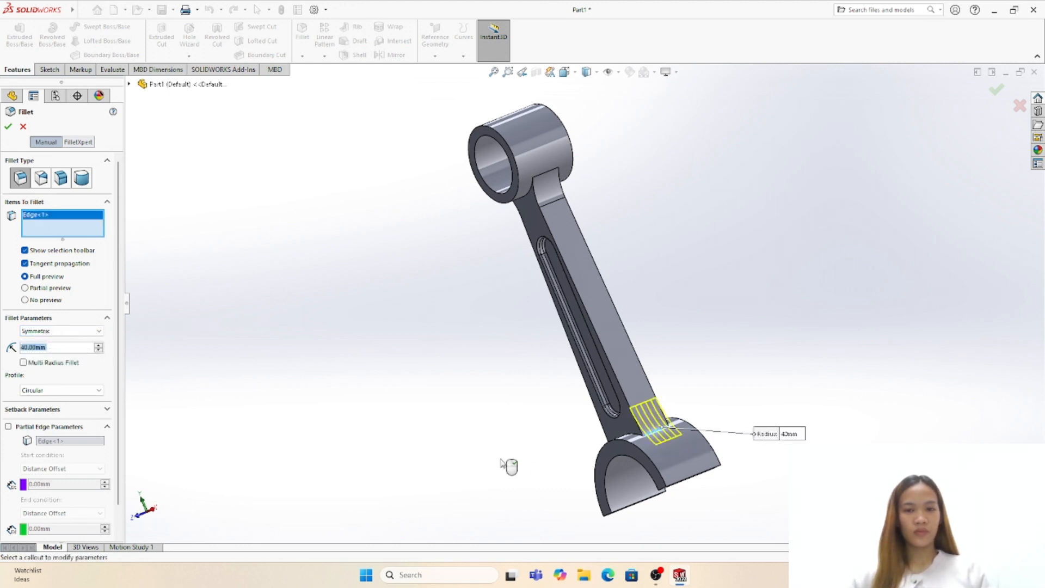
middle_drag(508, 466, 615, 456)
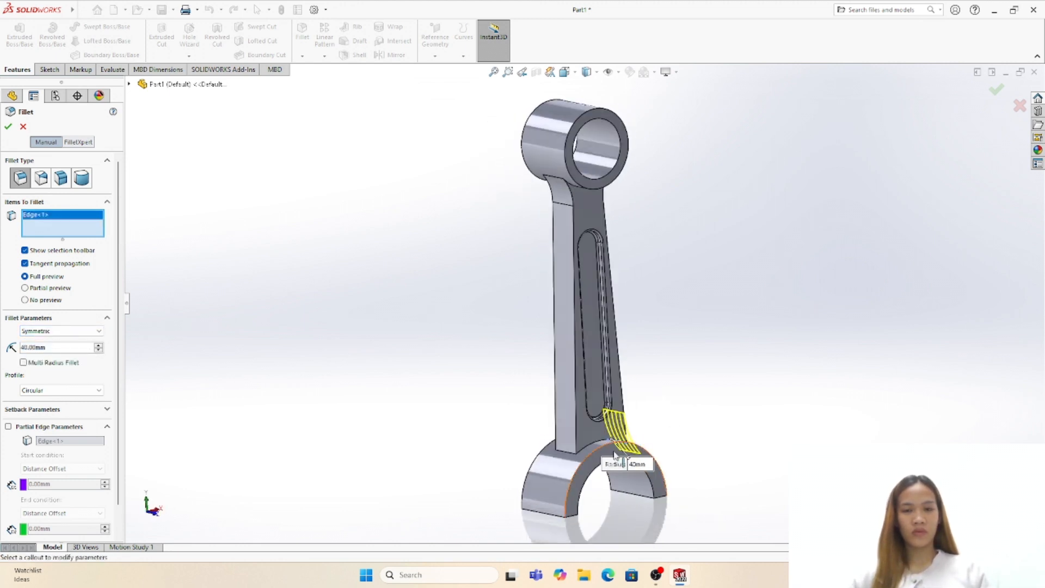
click(562, 454)
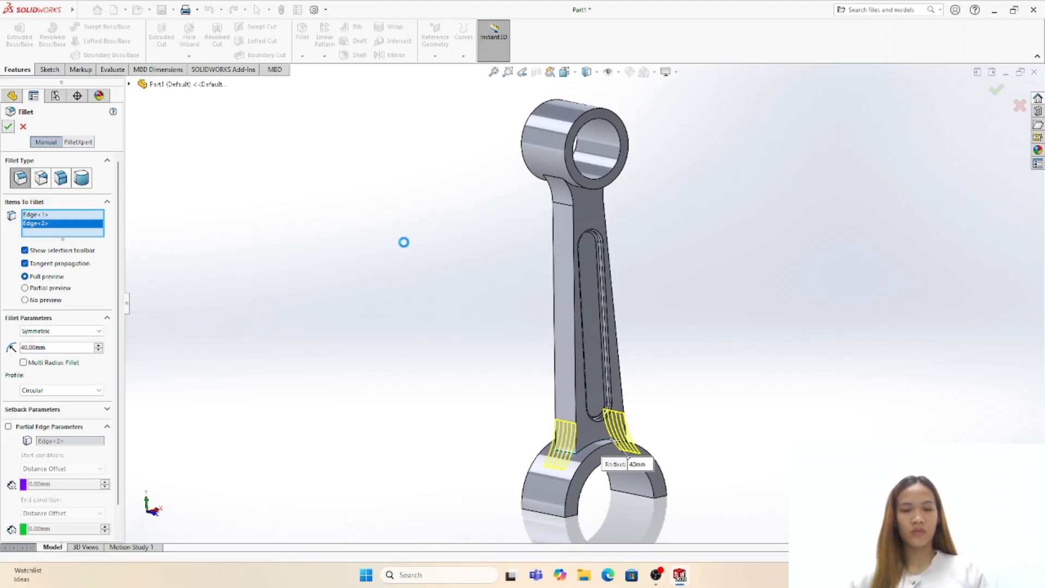
key(Return)
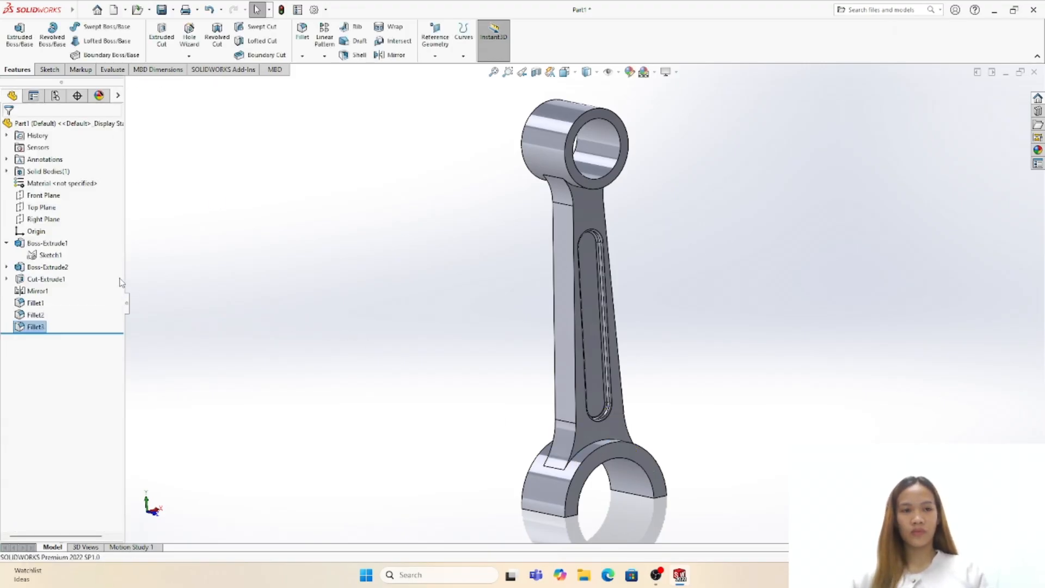
- Create a reference plane offset 30 mm from one flat end face of the half ring, with the offset direction flipped
right_click(59, 258)
click(101, 241)
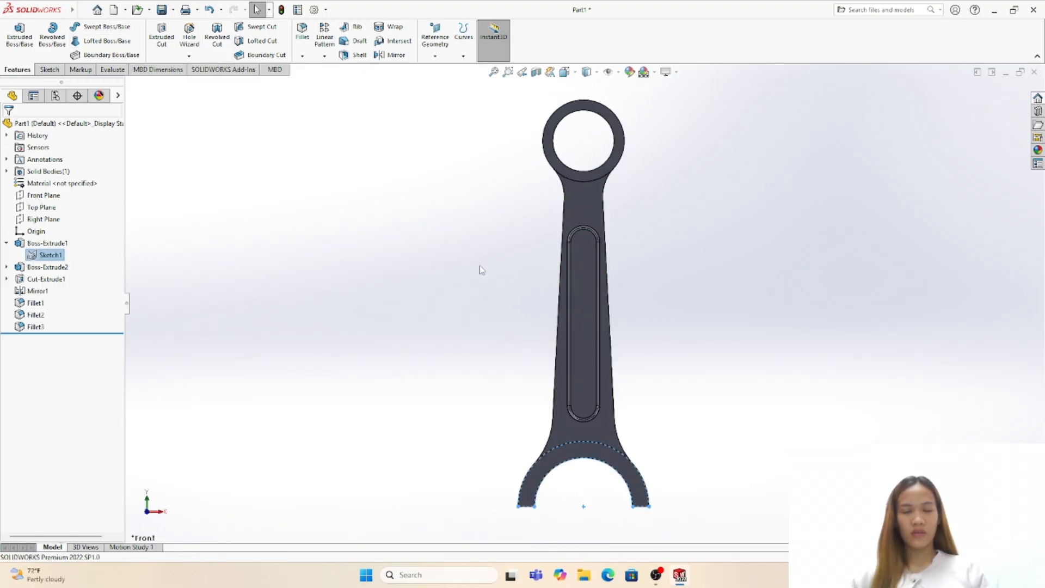
click(428, 45)
middle_drag(670, 428, 663, 292)
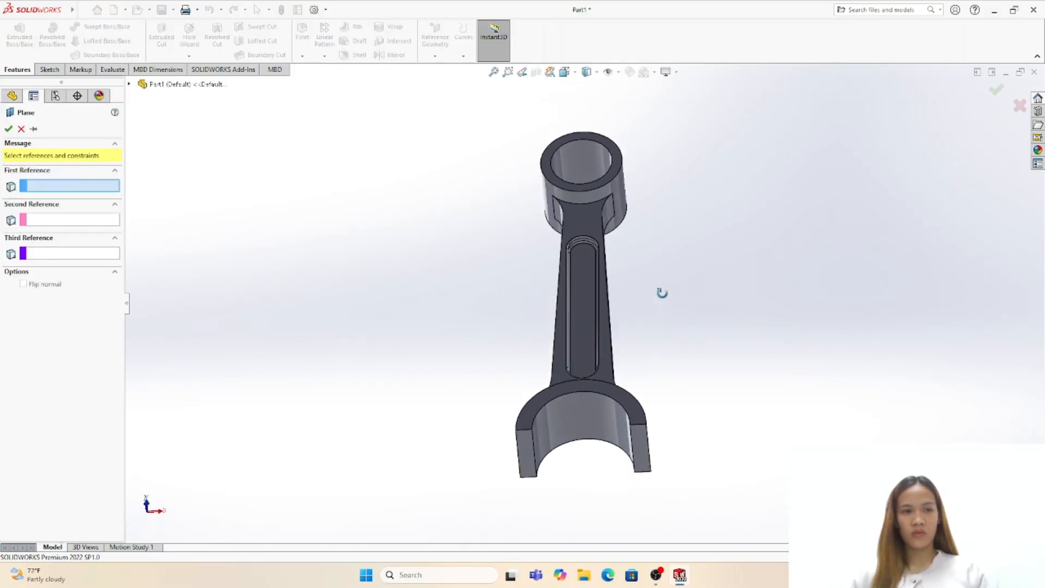
click(642, 417)
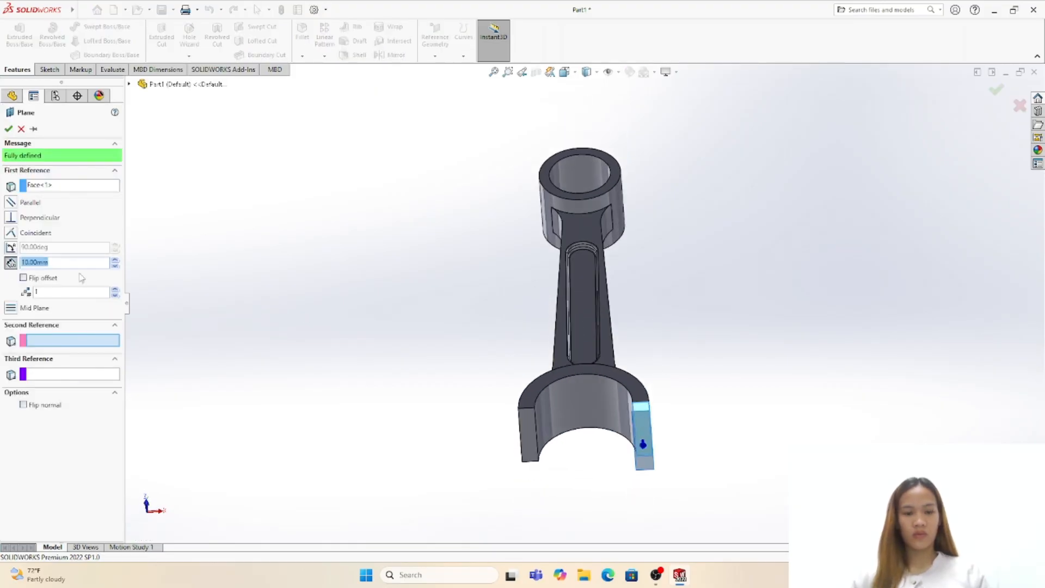
text(30)
key(Return)
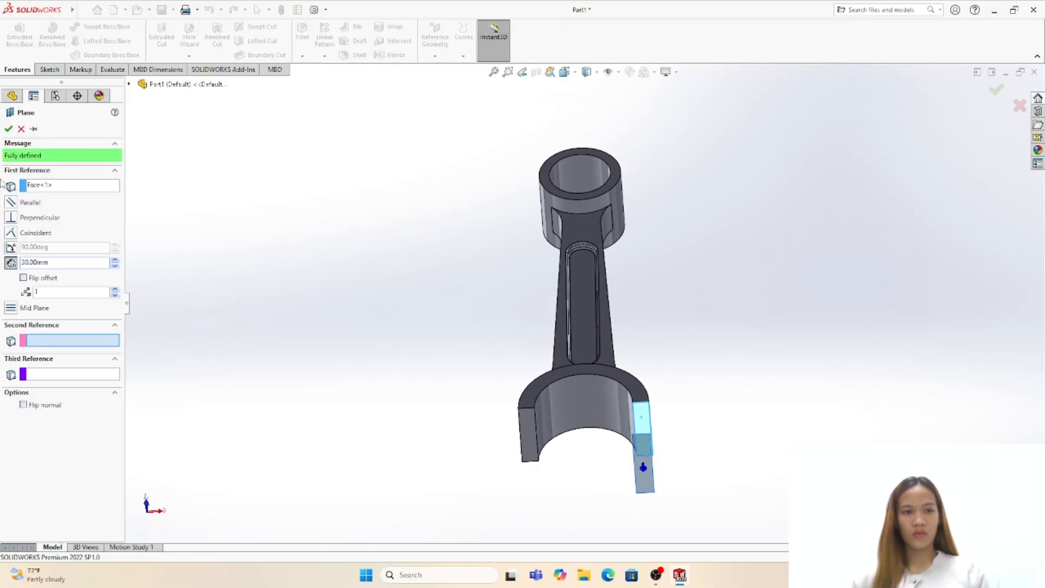
click(24, 278)
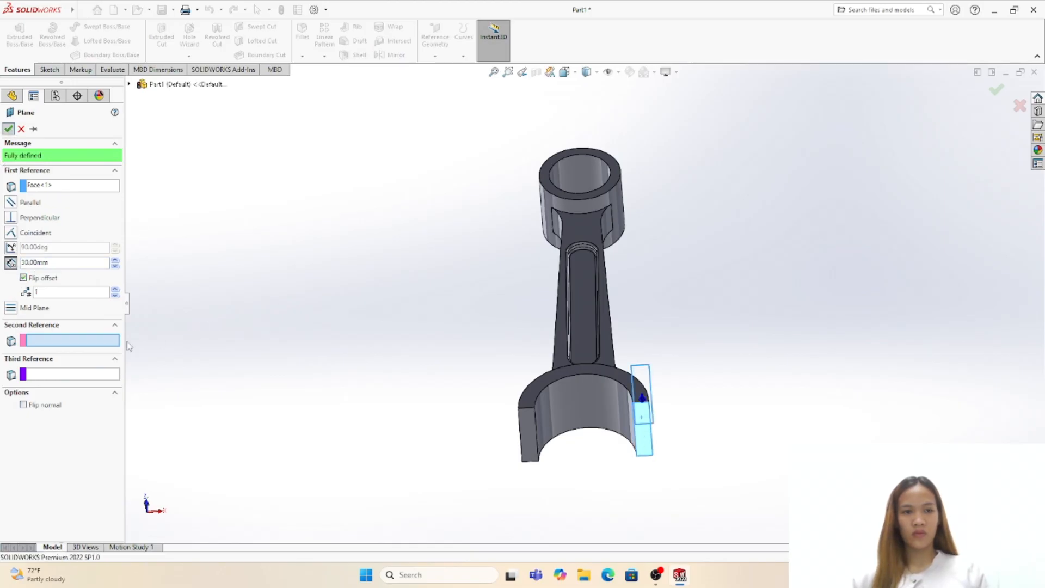
- Sketch a horizontal centerpoint slot at the origin on the new offset plane, about 49 mm between arc centers and 22 mm wide
right_click(34, 339)
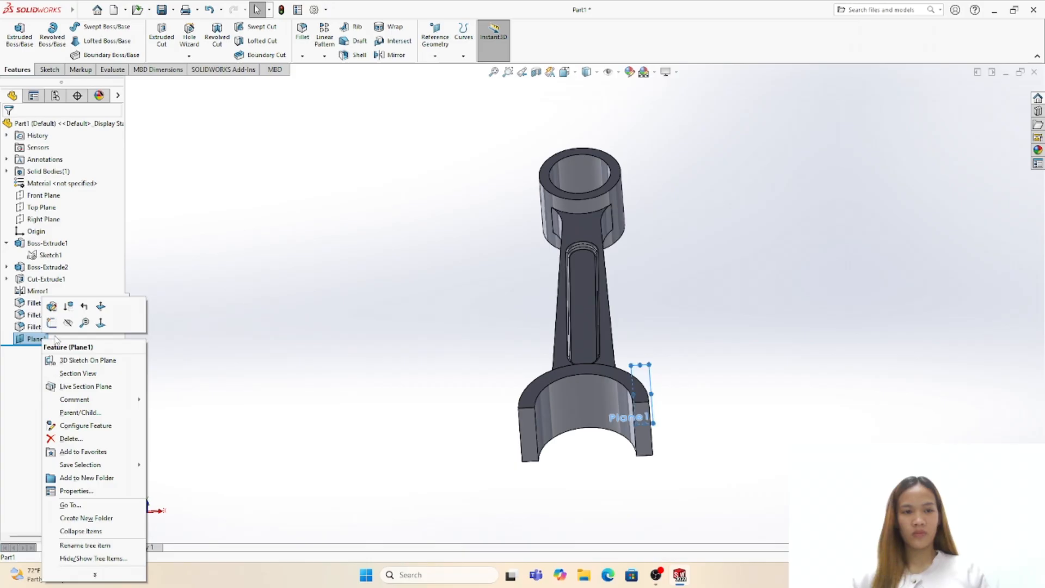
click(101, 323)
right_click(42, 344)
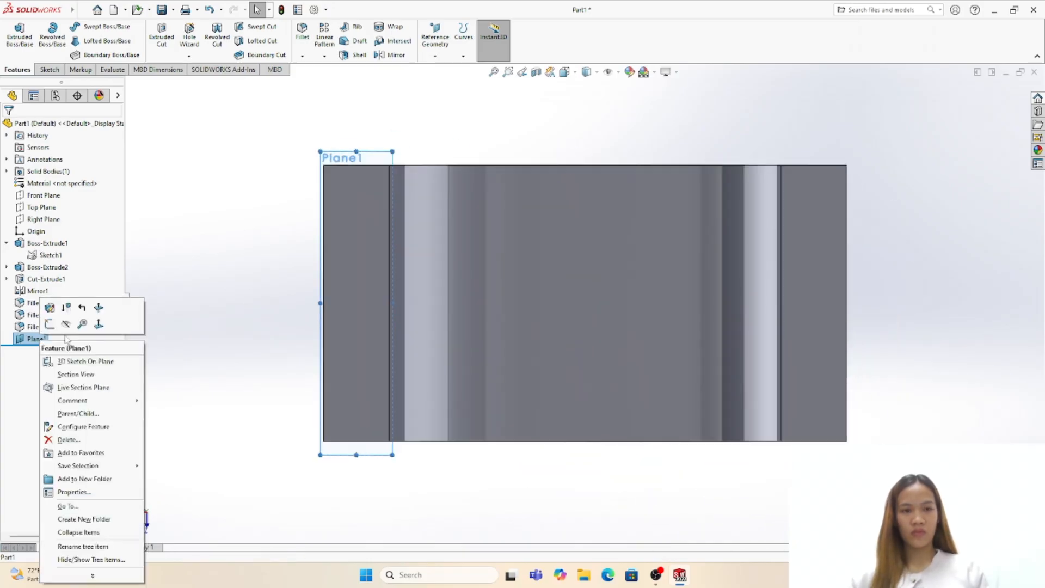
click(101, 324)
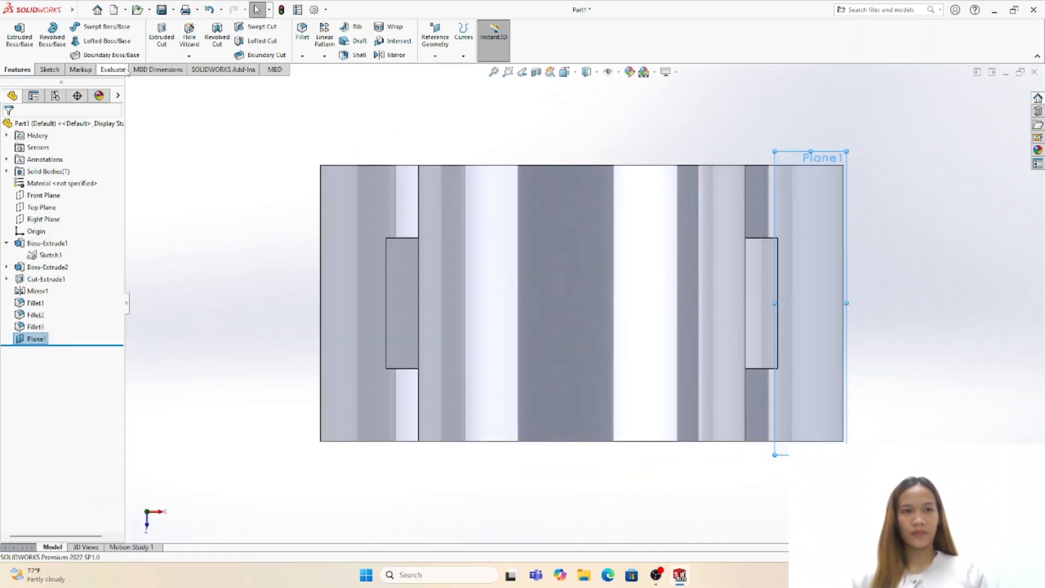
click(49, 69)
click(82, 55)
click(89, 83)
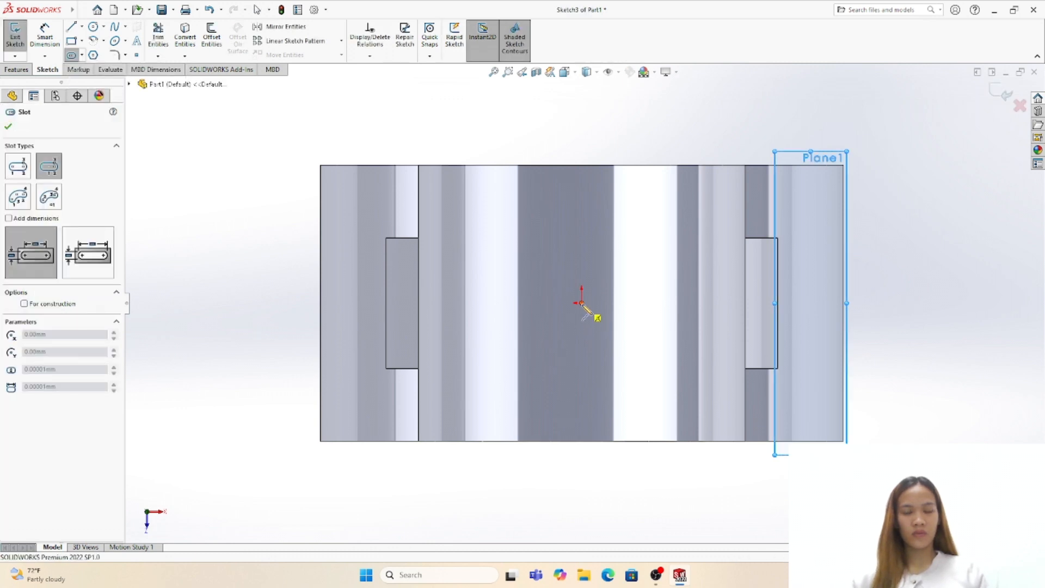
click(582, 304)
click(761, 303)
click(800, 322)
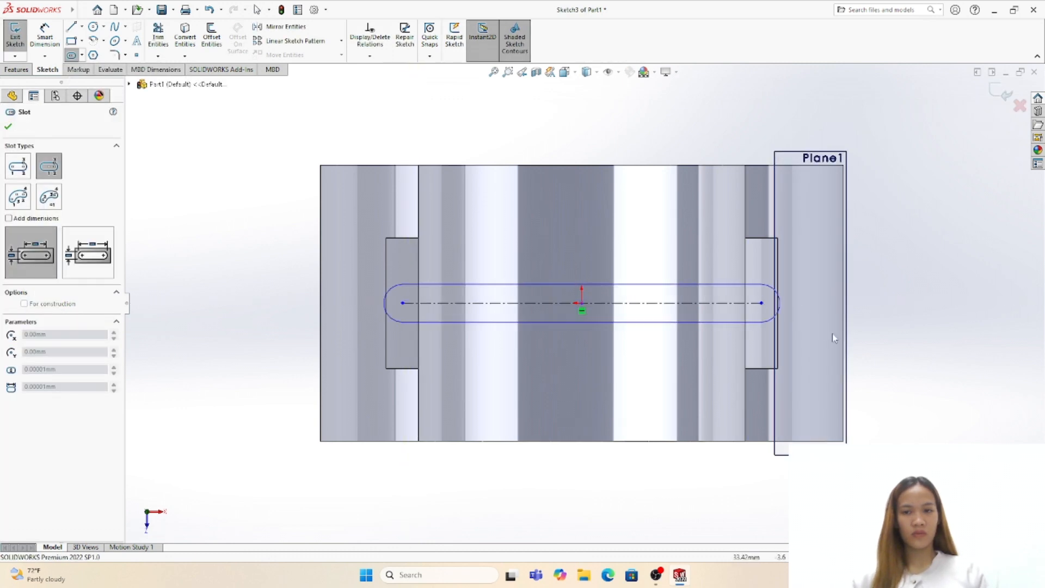
click(893, 387)
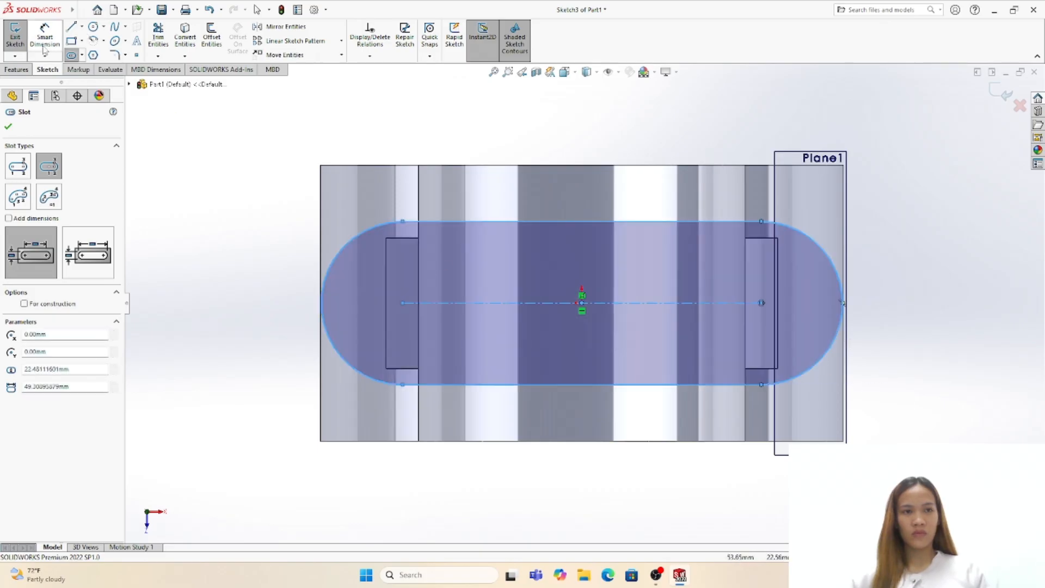
- Dimension the slot's straight edge to 76 mm between its arc centers
click(522, 222)
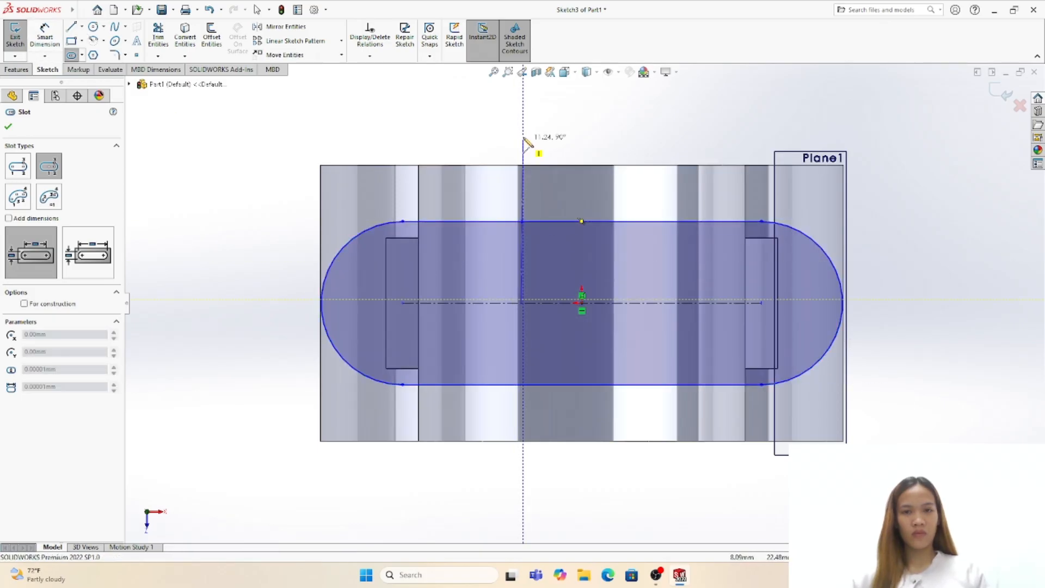
key(Escape)
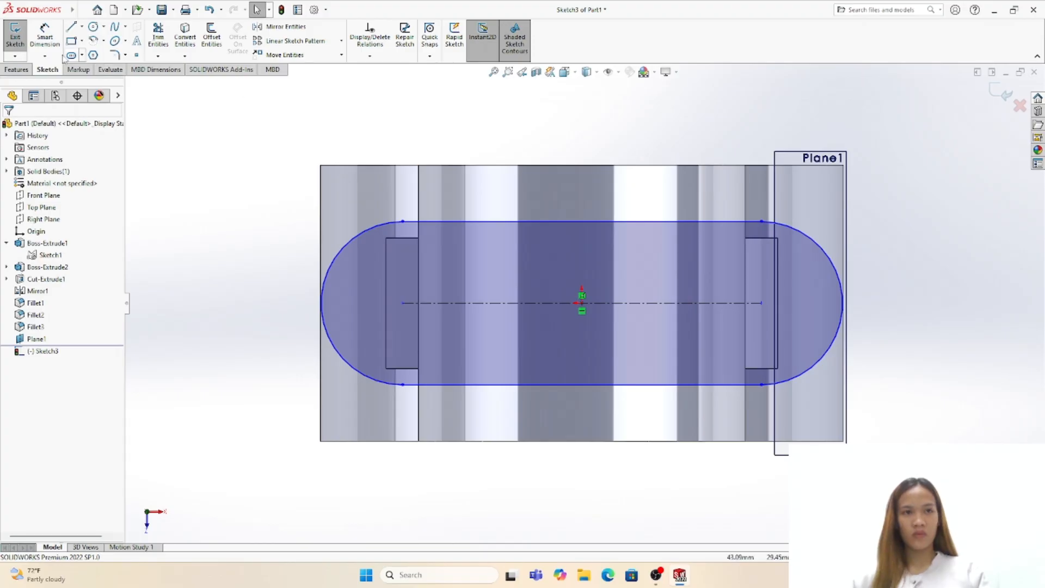
click(45, 38)
click(542, 221)
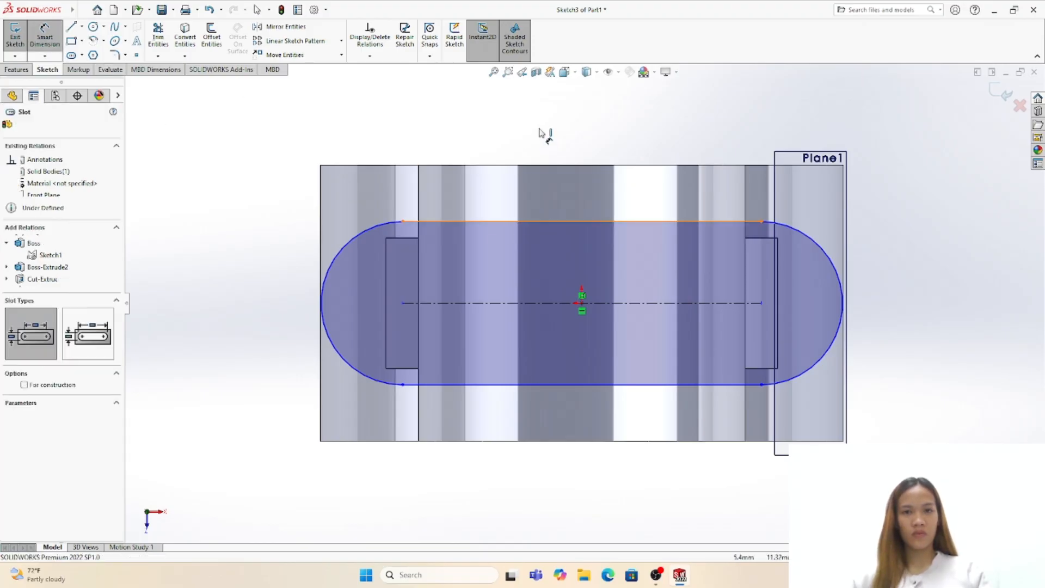
click(541, 126)
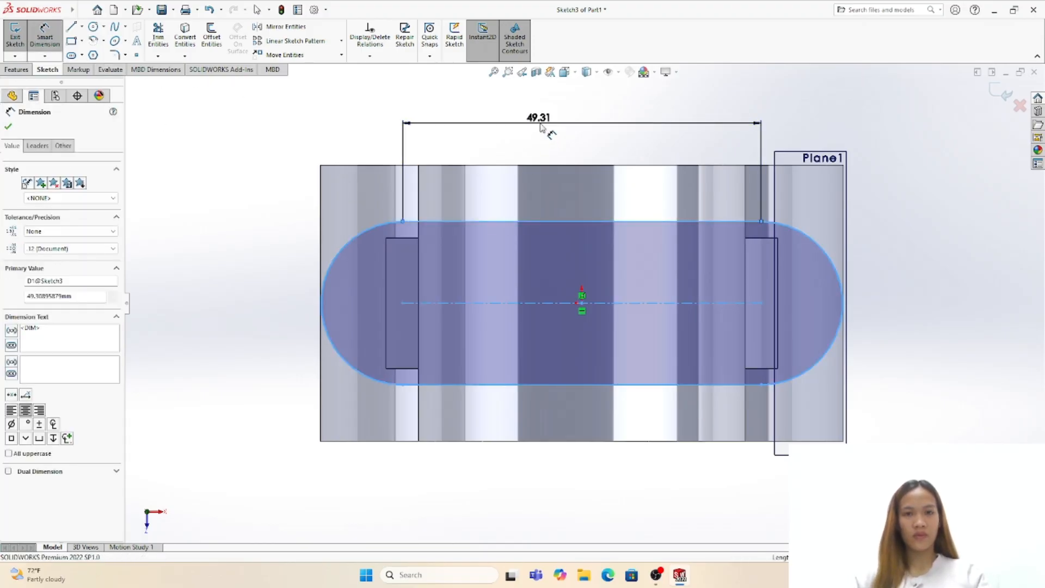
text(76)
key(Return)
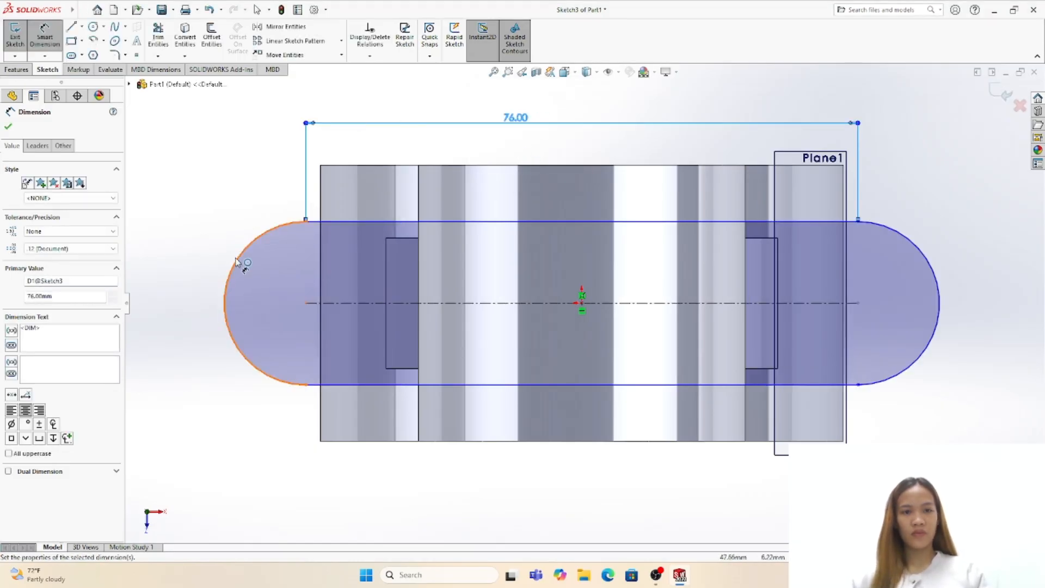
- Dimension the slot's end arc to a 9 mm radius
click(236, 260)
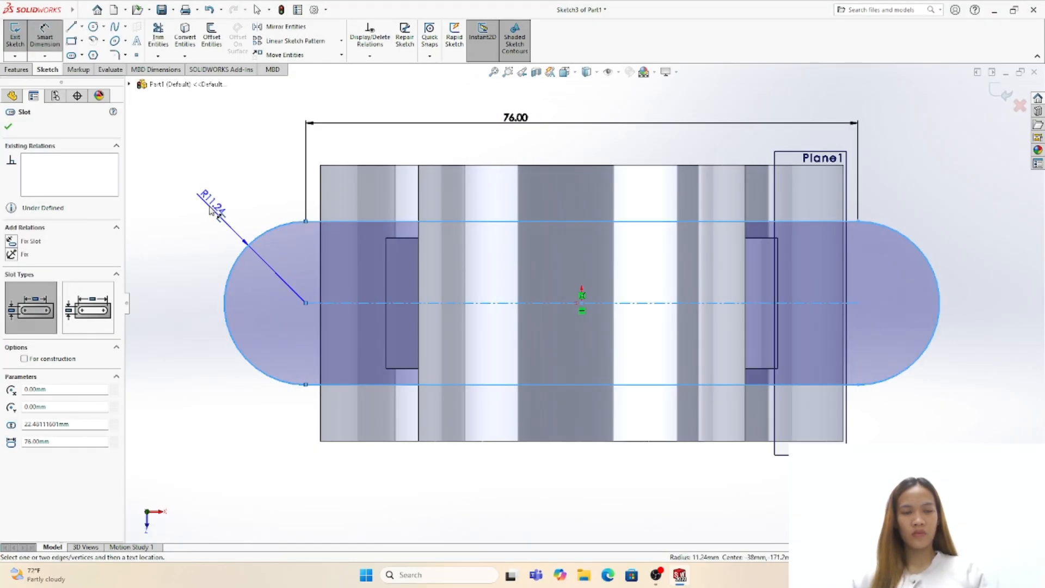
click(210, 209)
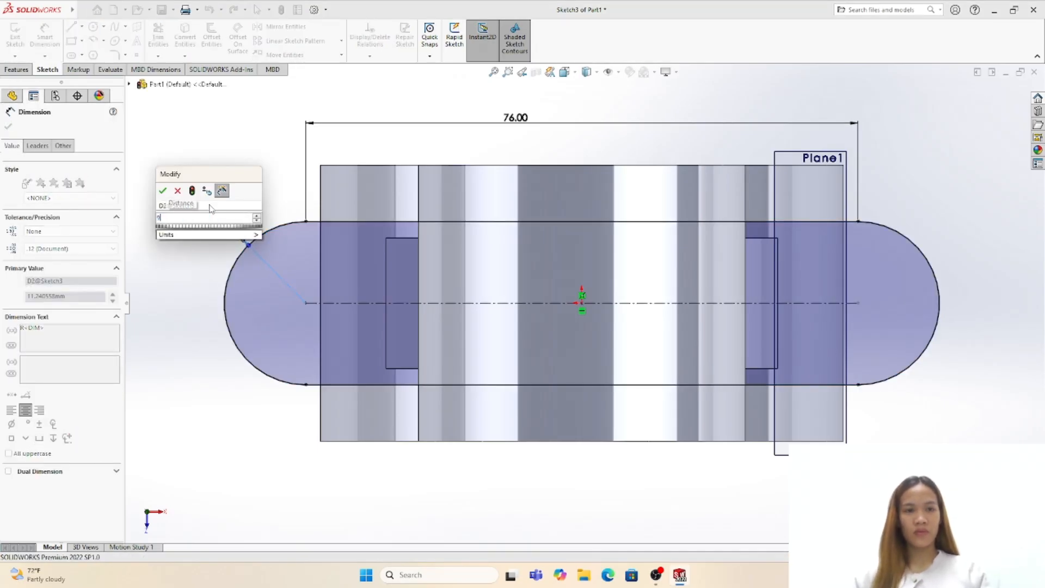
text(9)
key(Return)
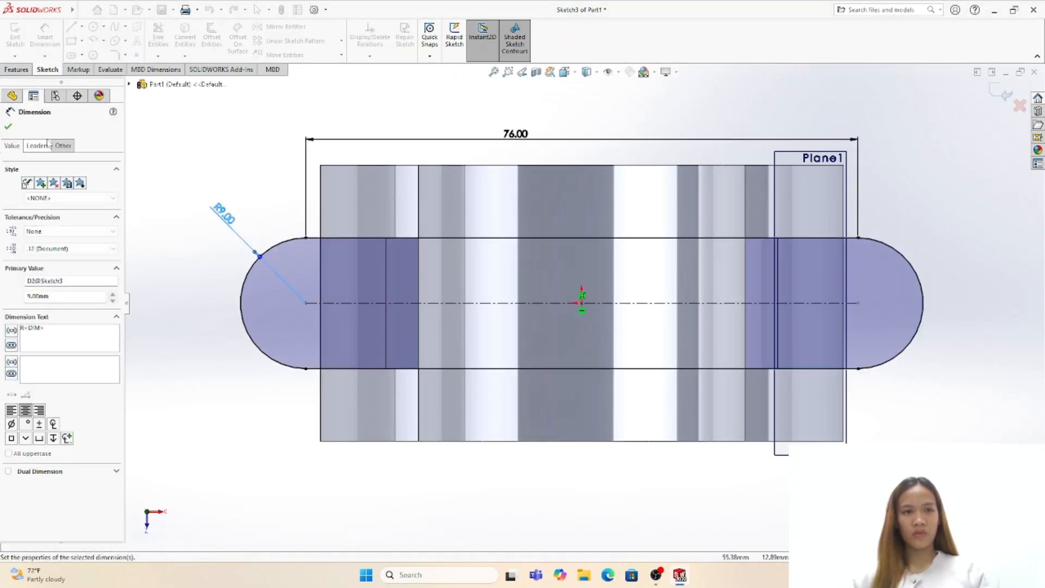
- Extrude the slot sketch Up To Surface, ending at the half ring's flat end face, with the result merged
click(9, 128)
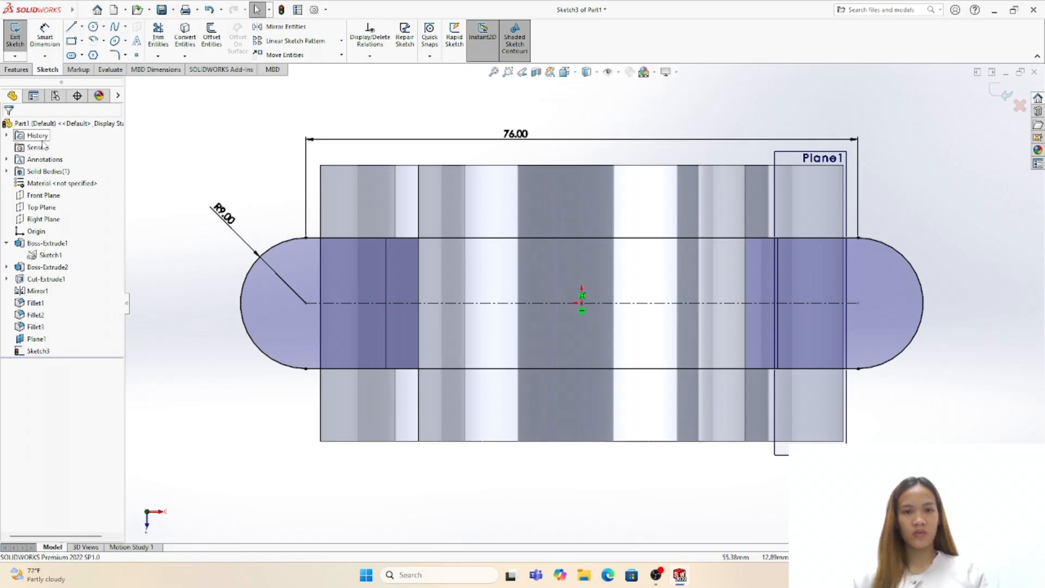
click(16, 69)
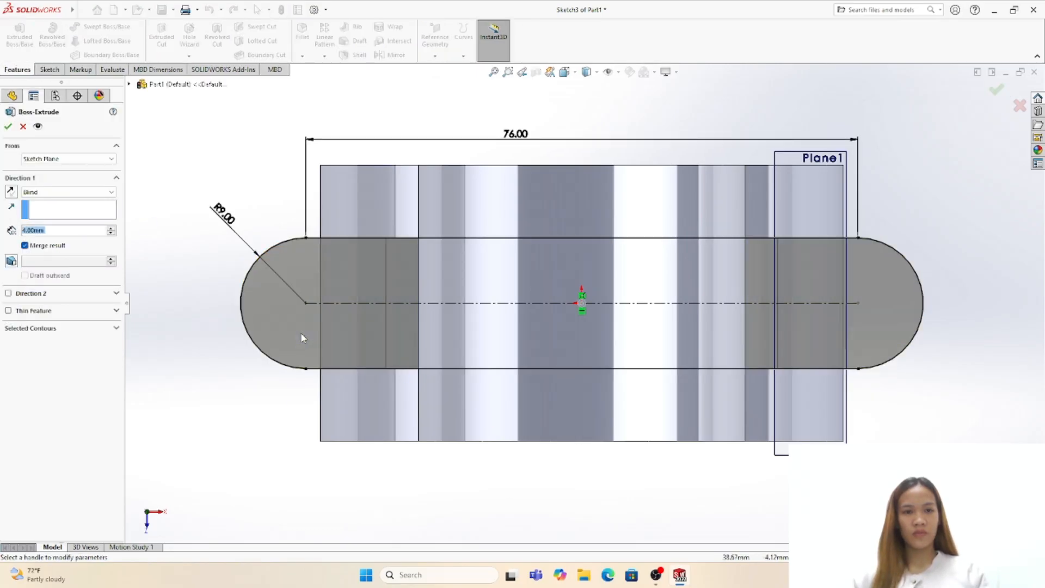
text(11)
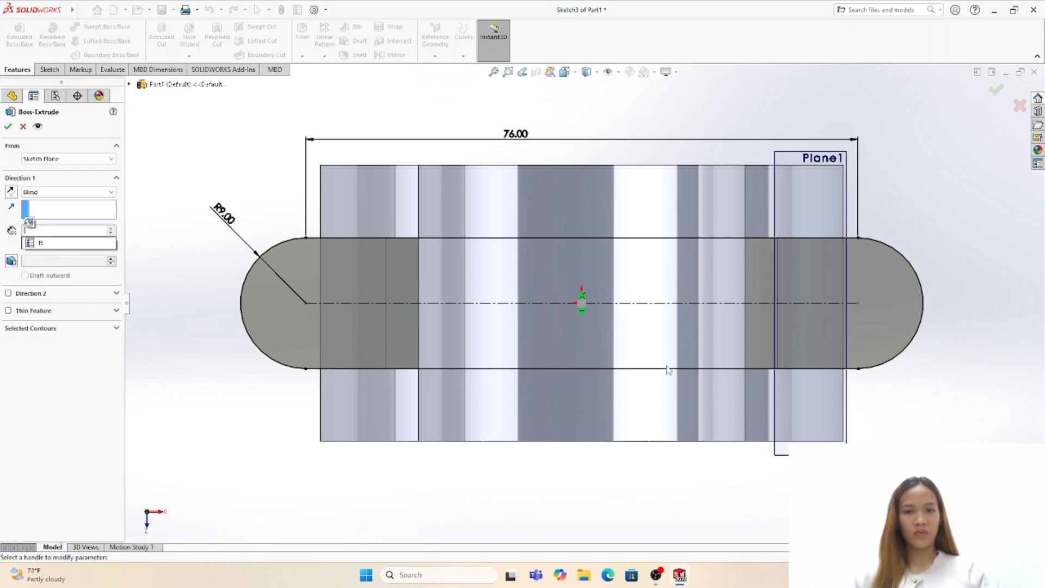
middle_drag(668, 369, 664, 428)
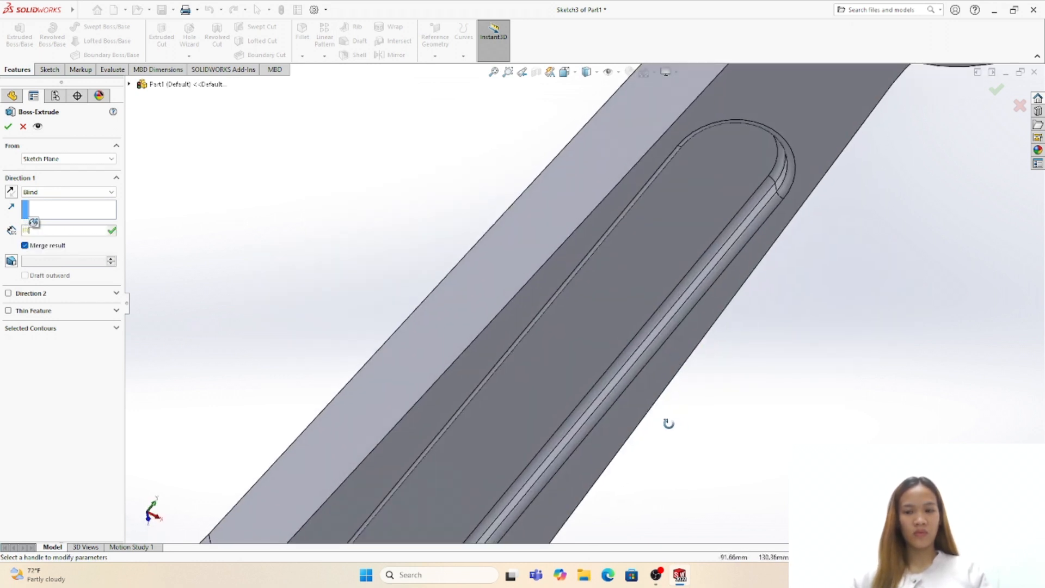
key(BackSpace)
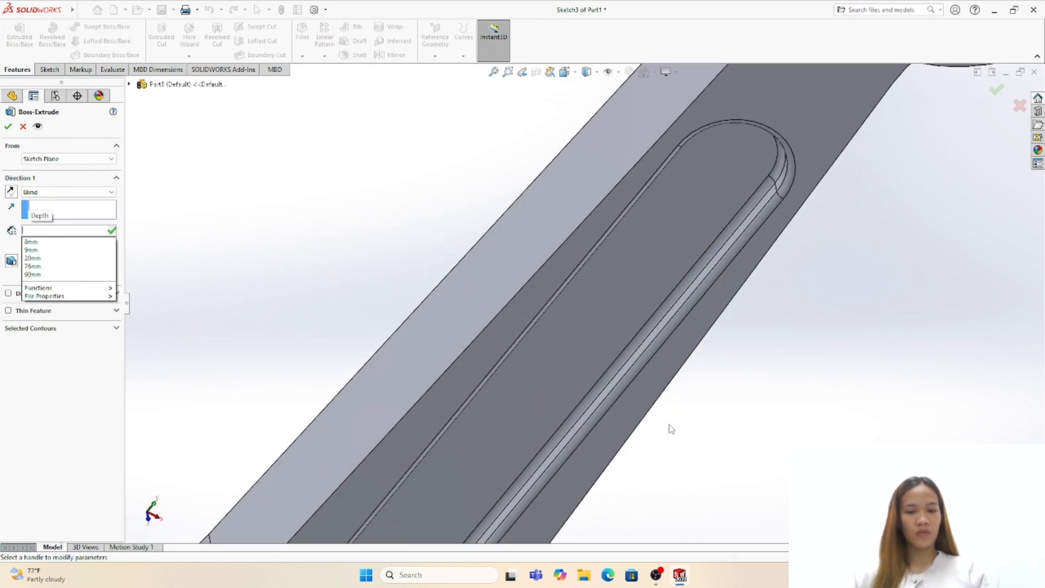
click(90, 190)
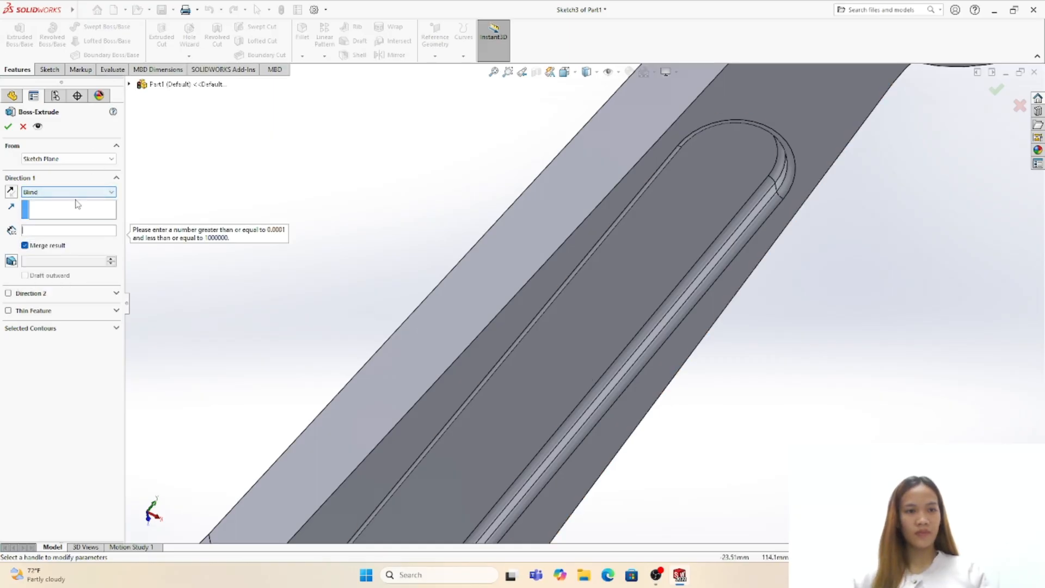
click(89, 193)
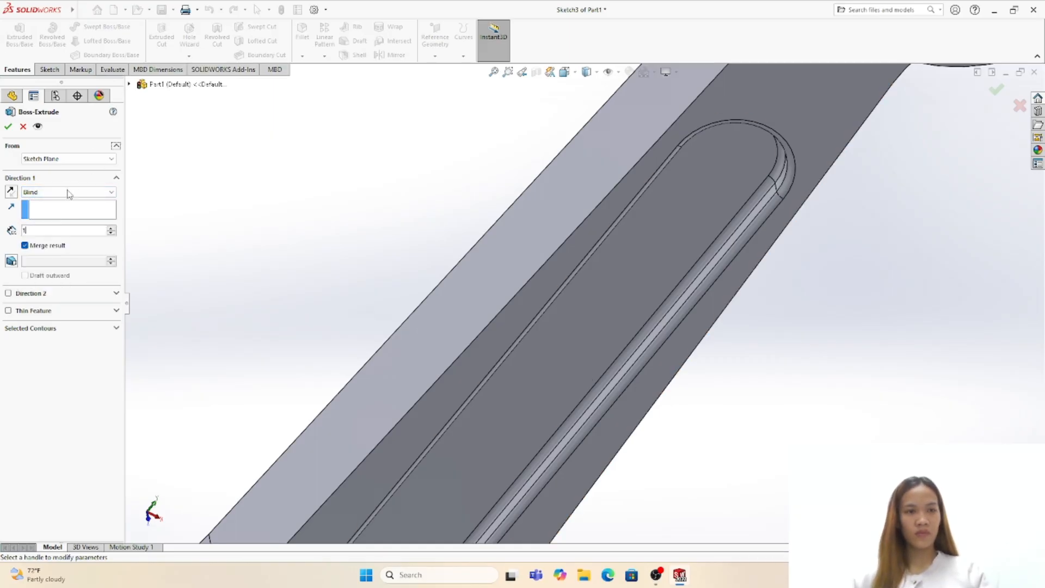
click(68, 192)
click(59, 230)
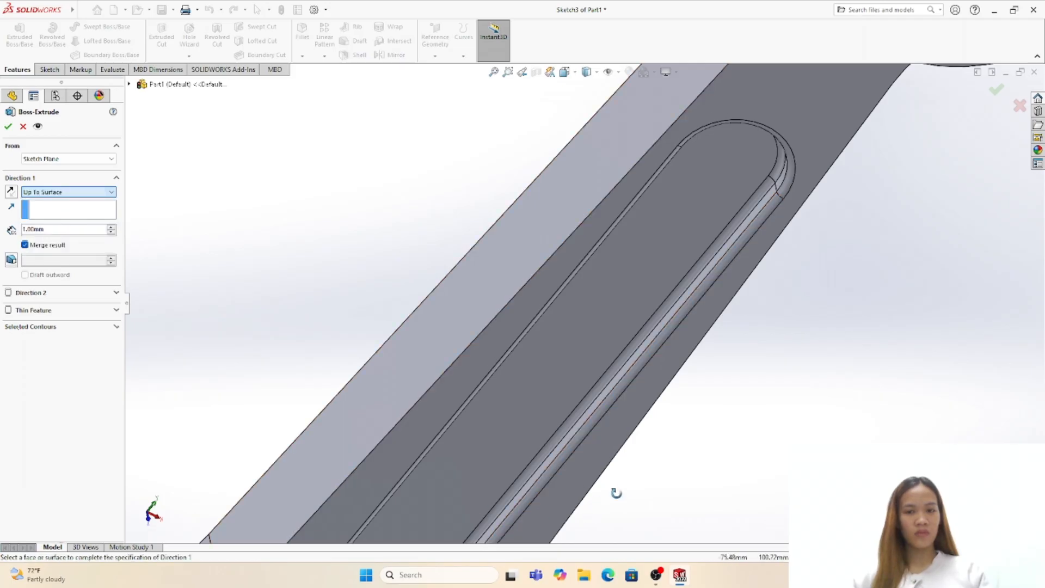
scroll(614, 492, down, 10)
middle_drag(637, 424, 677, 360)
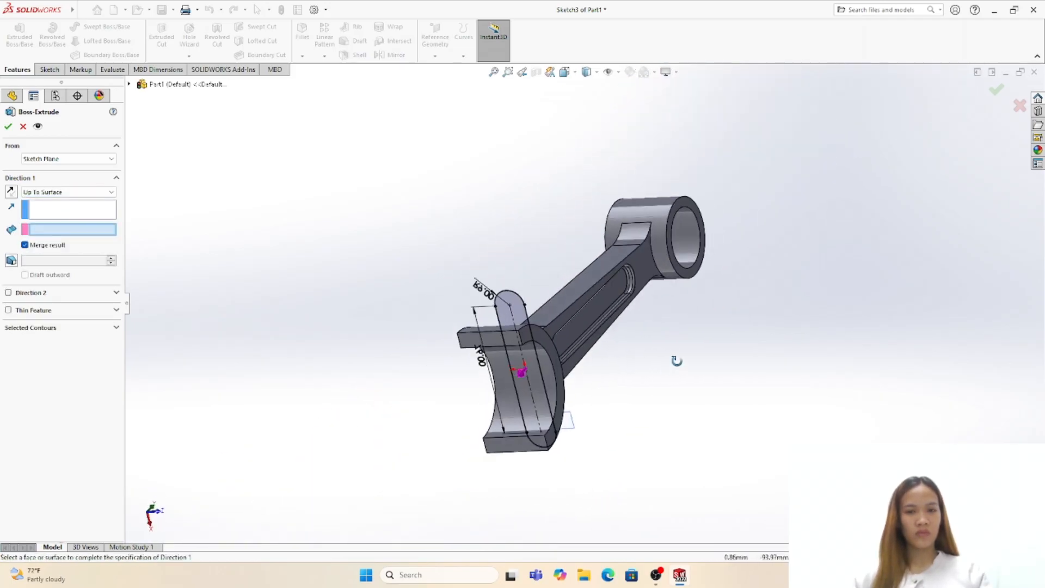
click(526, 448)
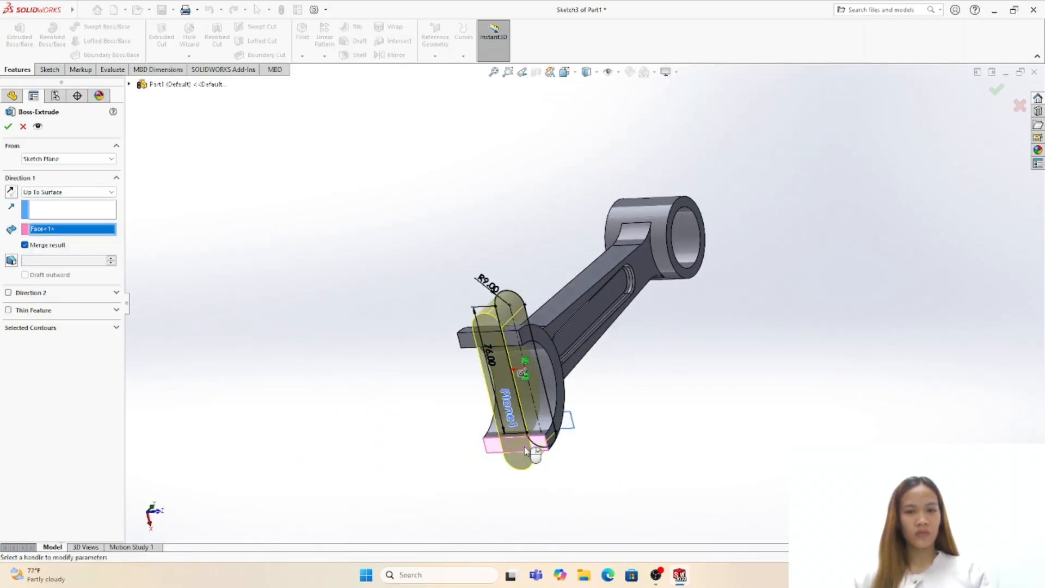
click(9, 127)
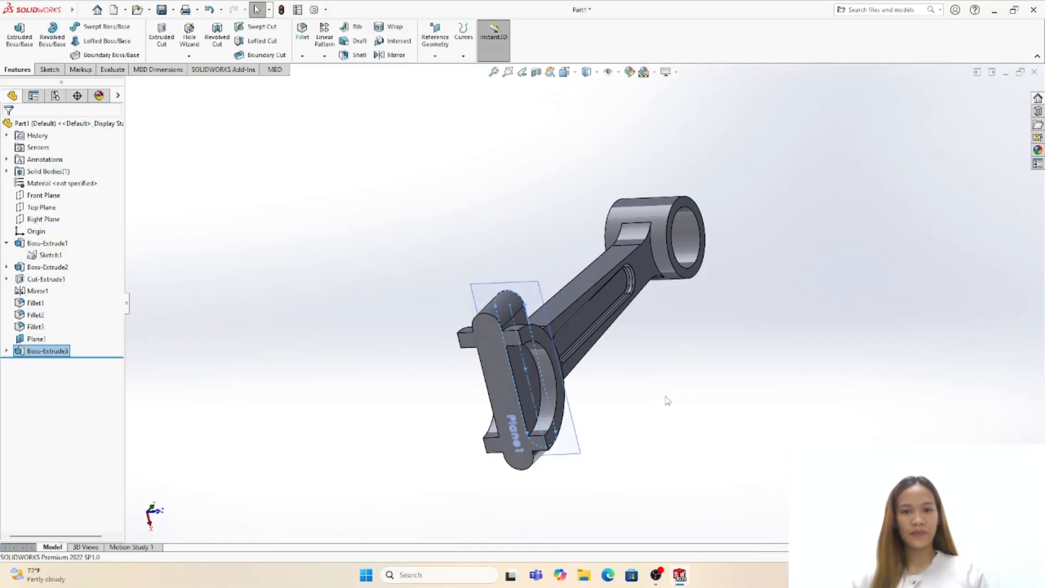
- Sketch two circles about 8.3 mm in diameter on the offset plane, centered on the rounded ends of the slot-shaped flanges
middle_drag(664, 401, 580, 440)
right_click(50, 255)
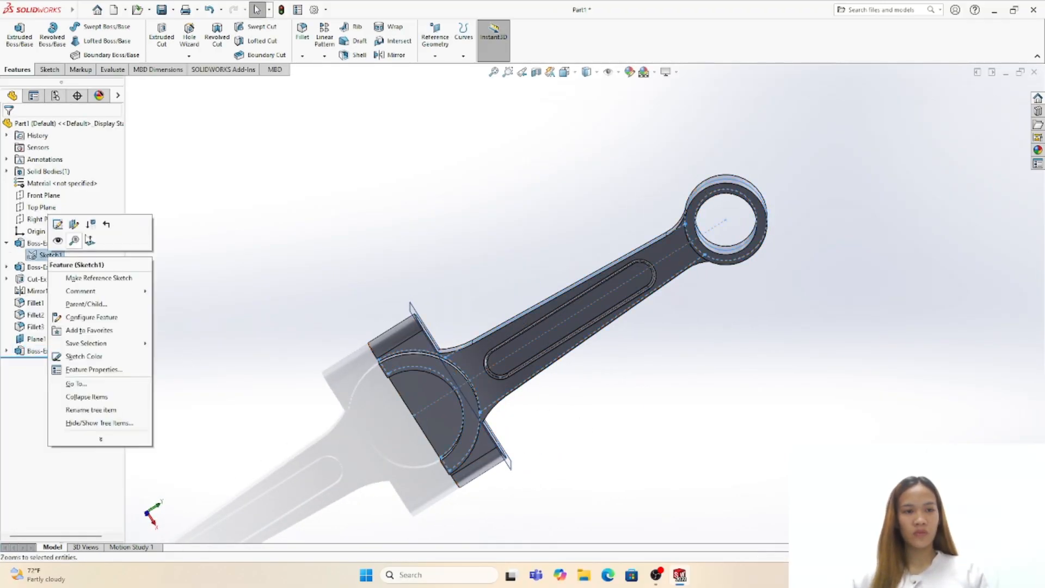
click(99, 242)
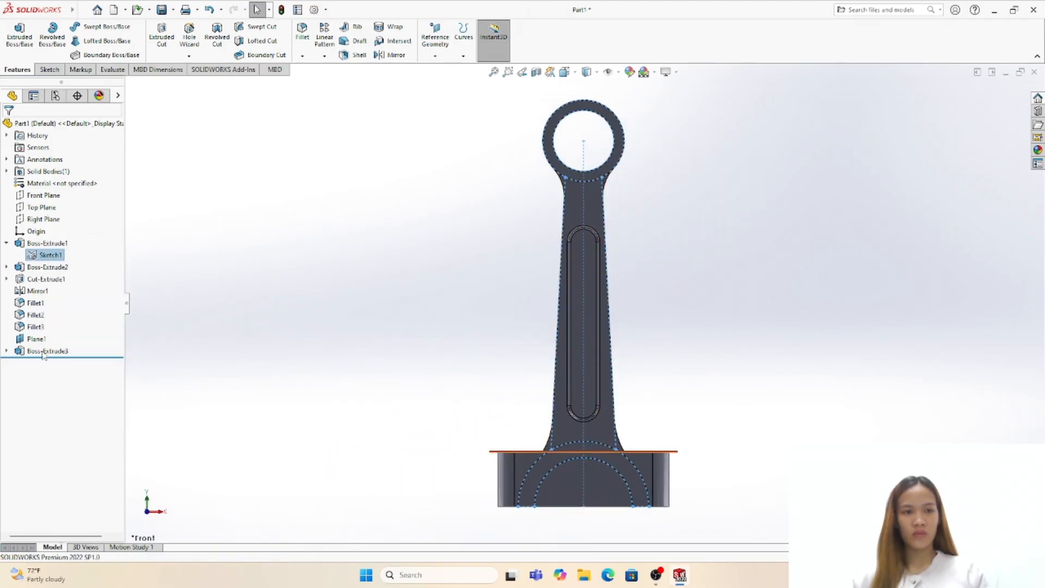
right_click(47, 341)
click(94, 328)
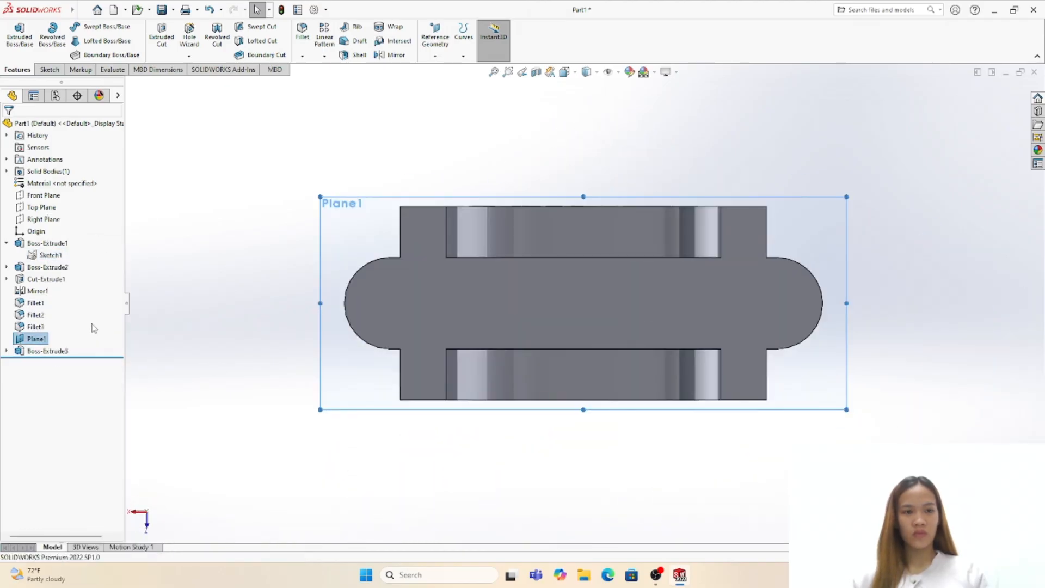
right_click(46, 341)
click(97, 329)
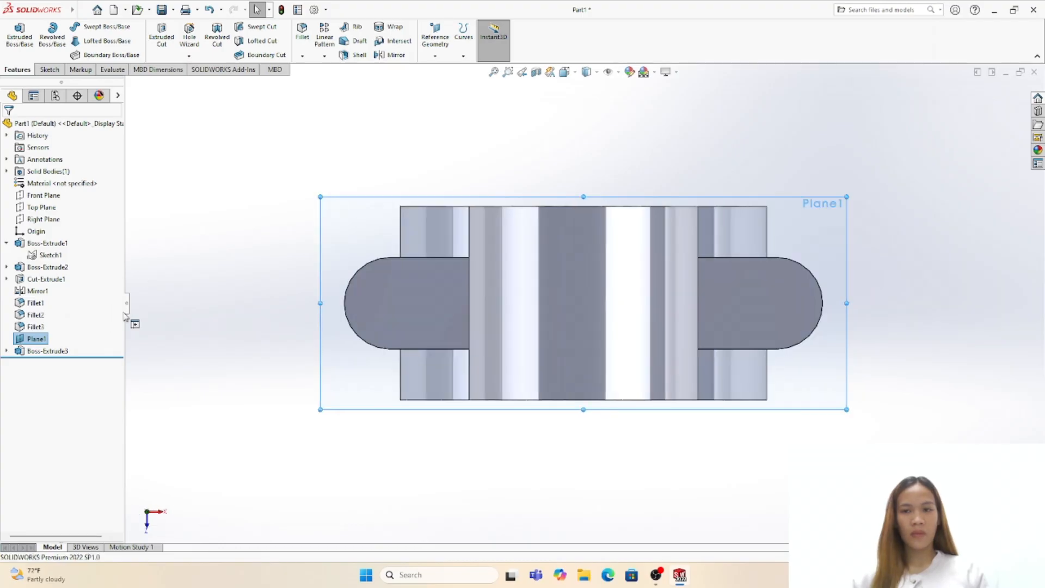
click(49, 69)
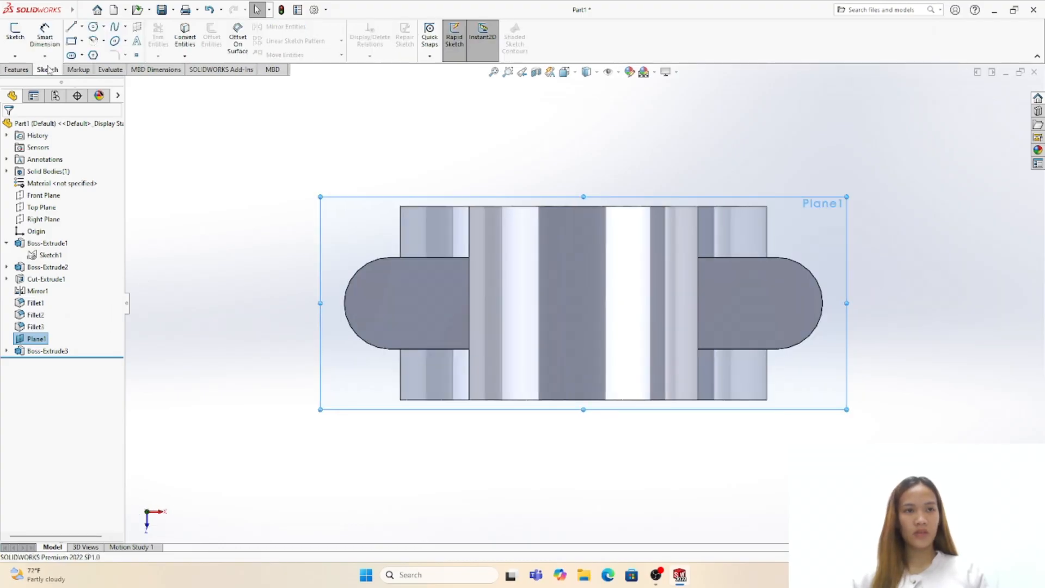
click(94, 27)
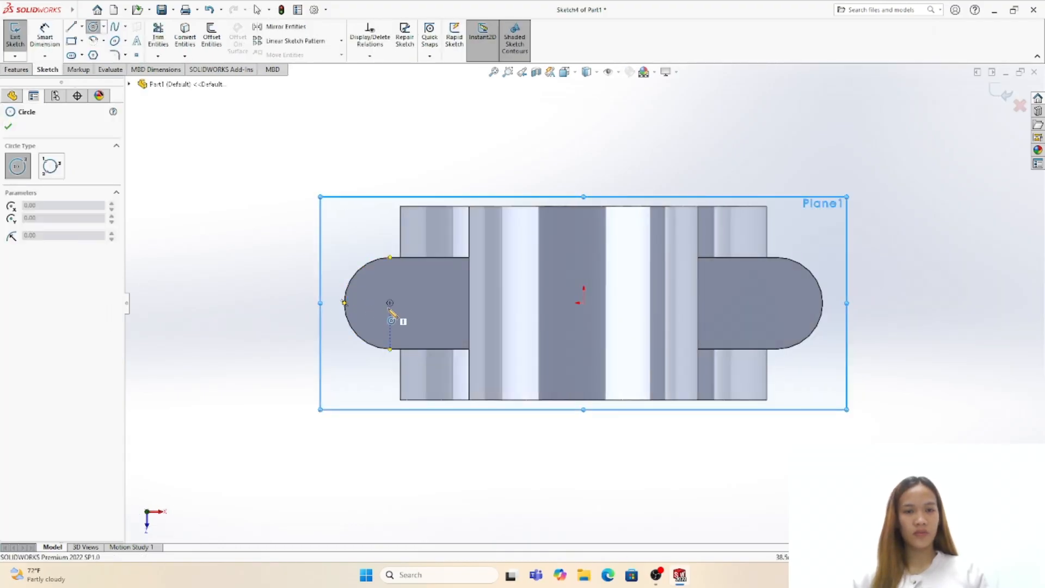
click(389, 303)
click(403, 320)
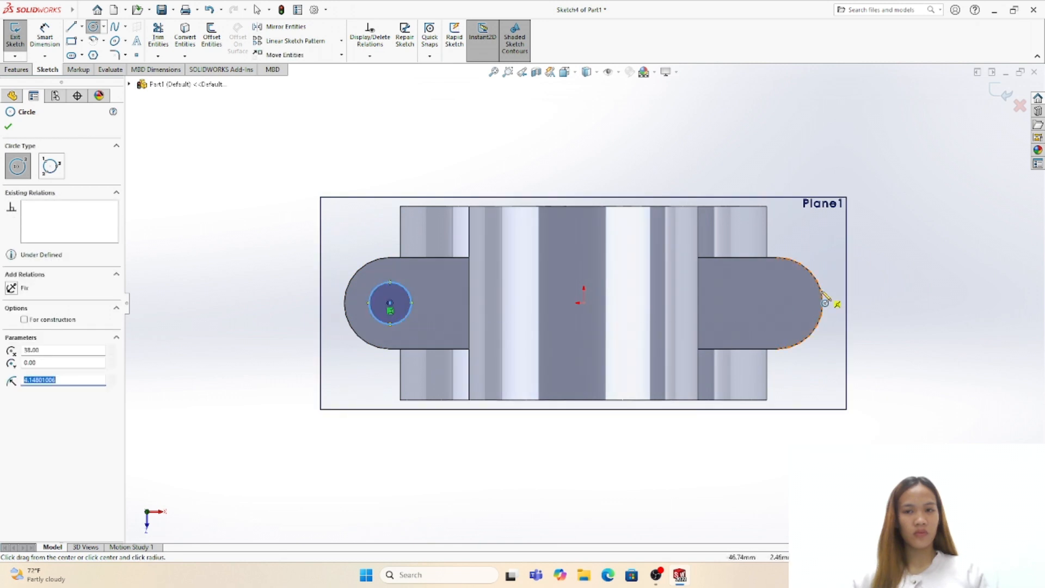
click(778, 303)
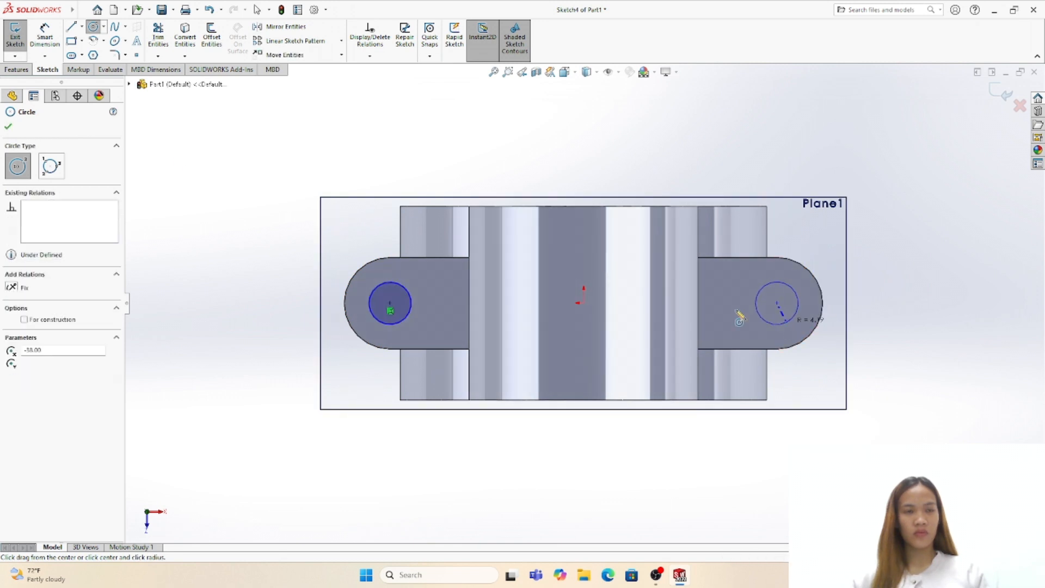
click(758, 314)
- Dimension both flange circles to a 9 mm diameter
click(47, 52)
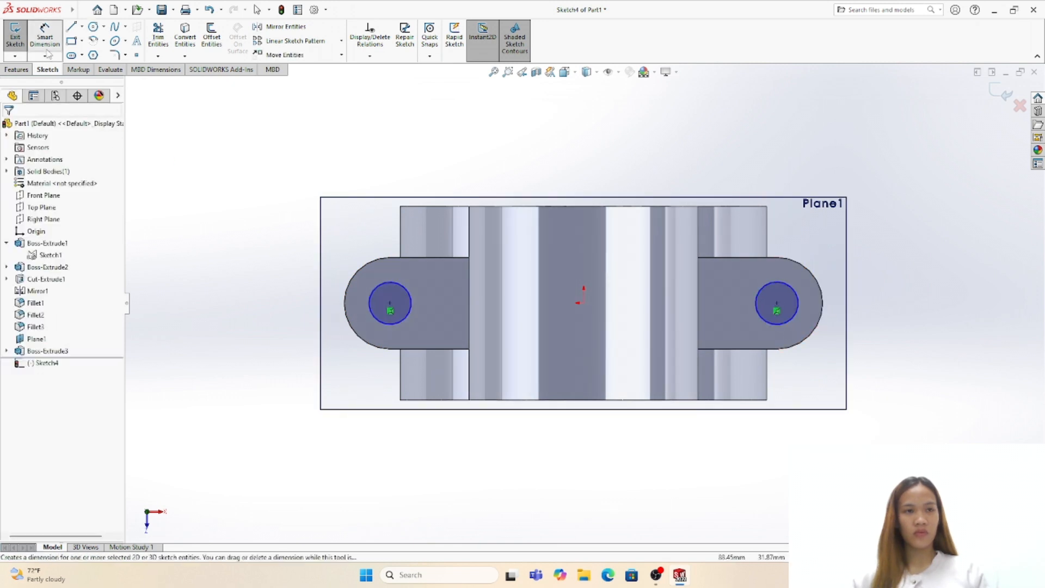
click(372, 297)
click(299, 284)
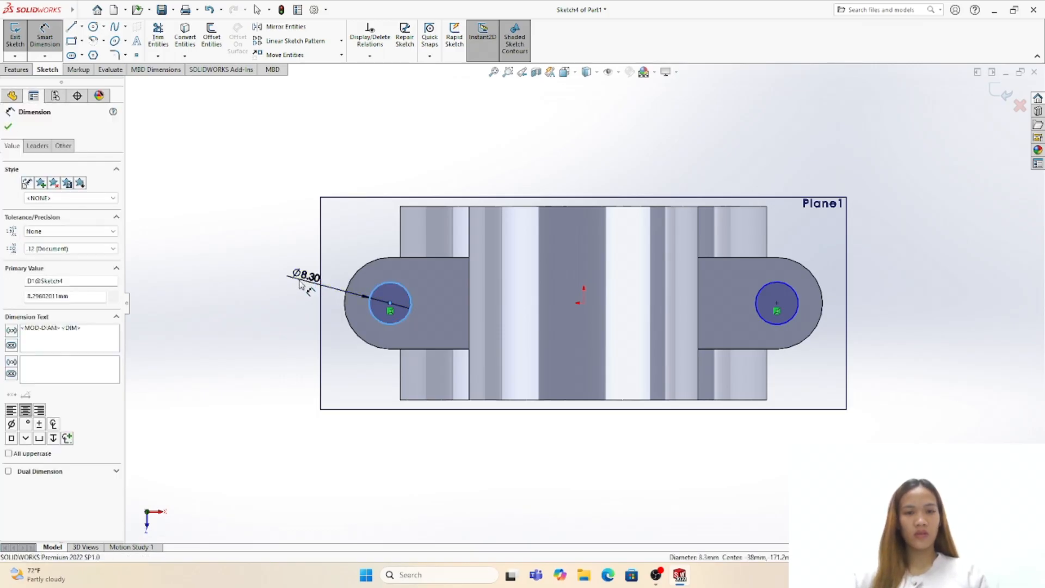
text(8)
key(Return)
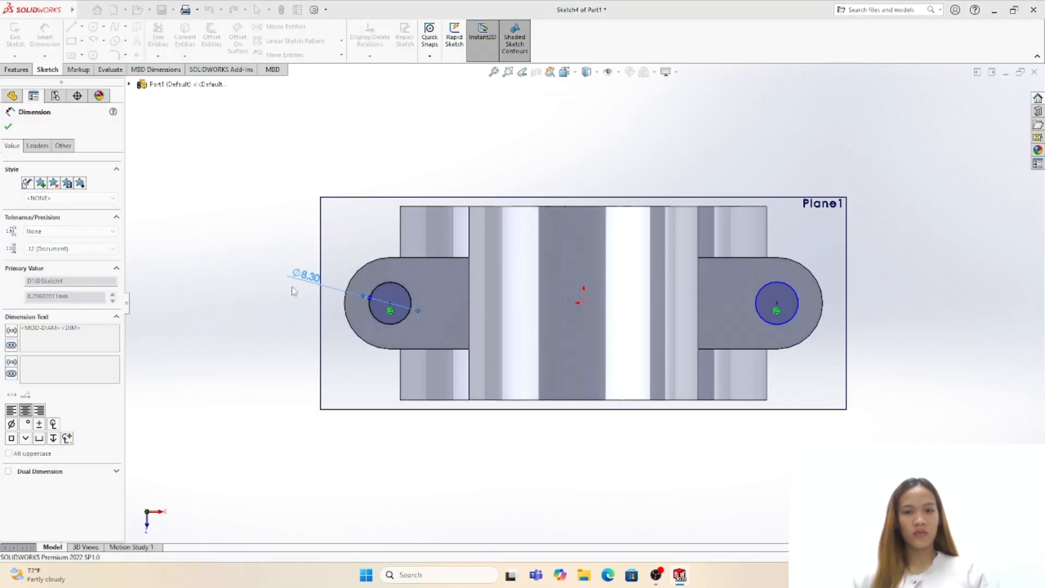
click(798, 310)
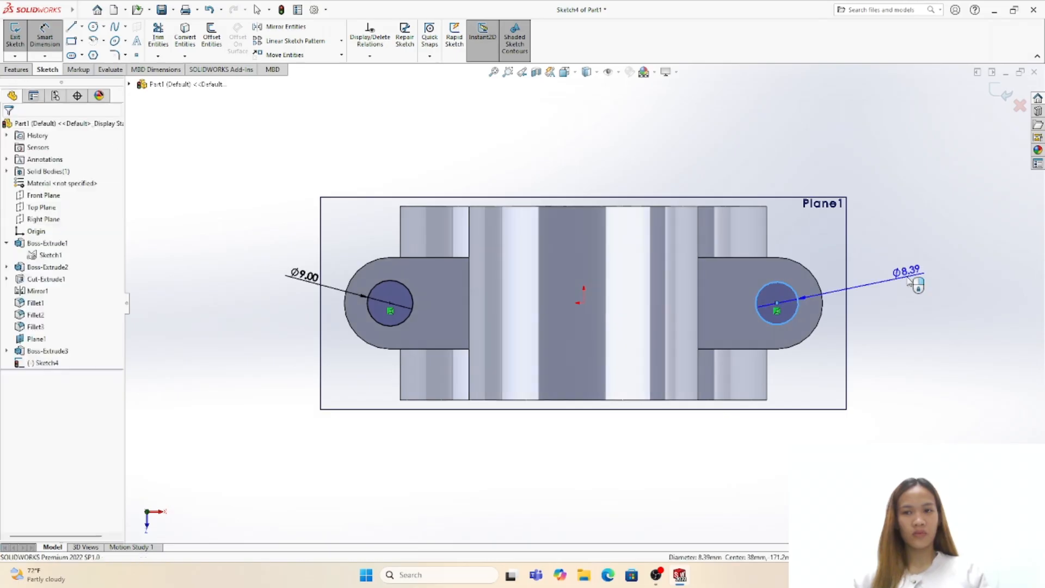
click(907, 282)
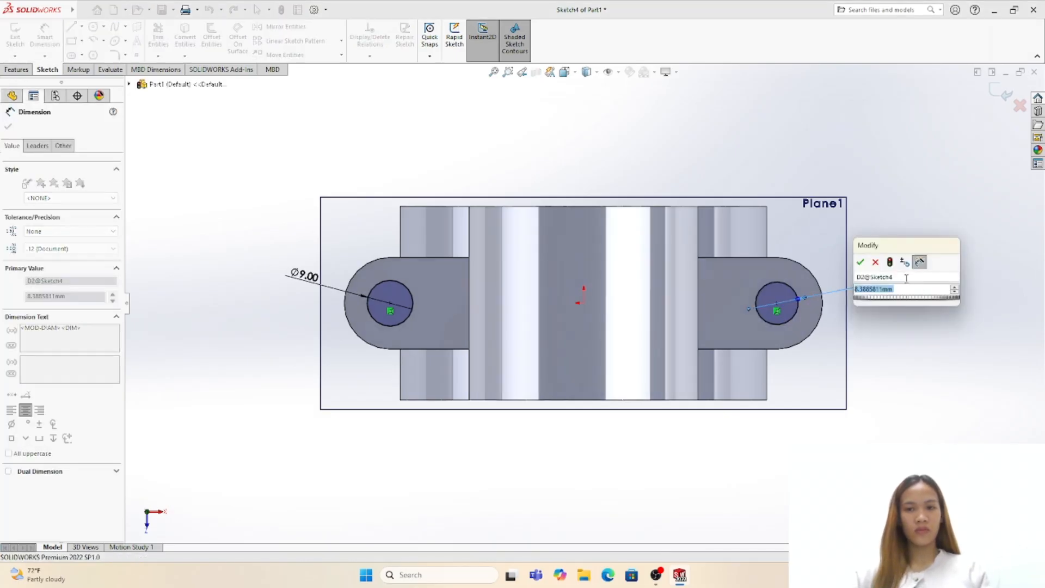
text(9)
key(Return)
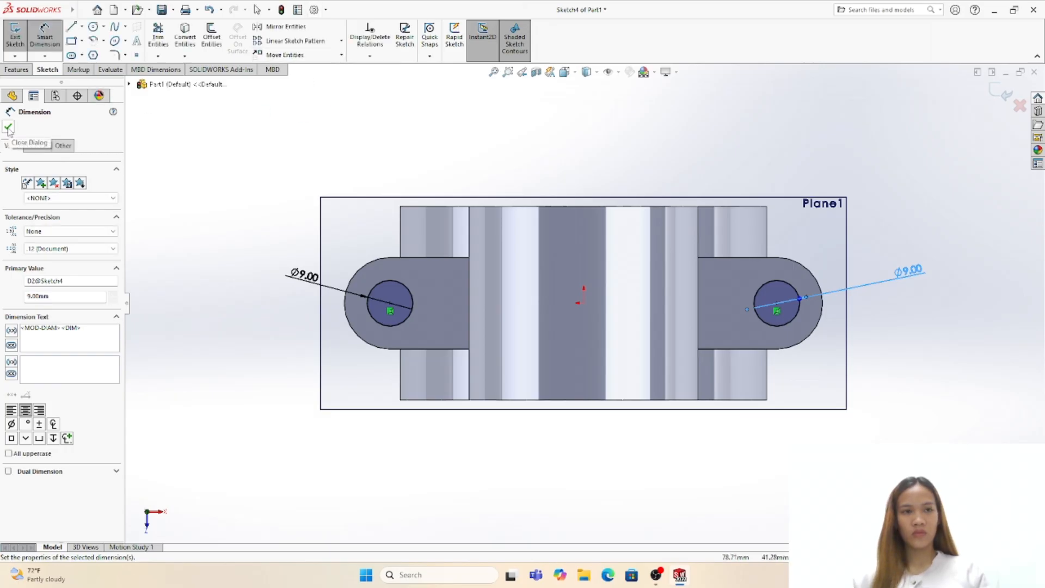
click(9, 128)
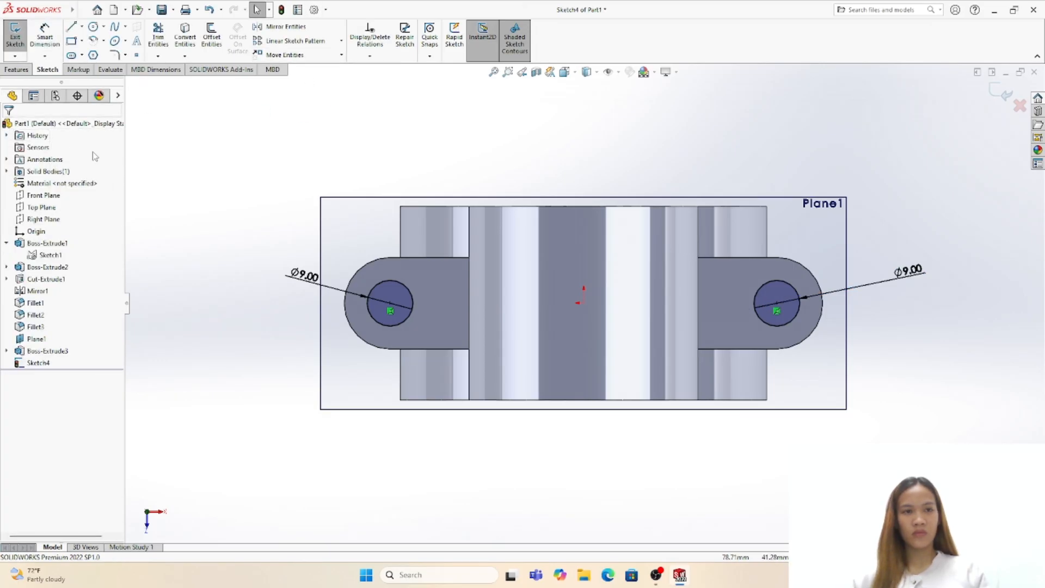
- Cut the two circles through the flanges as bolt holes, using Through All in both directions
click(20, 70)
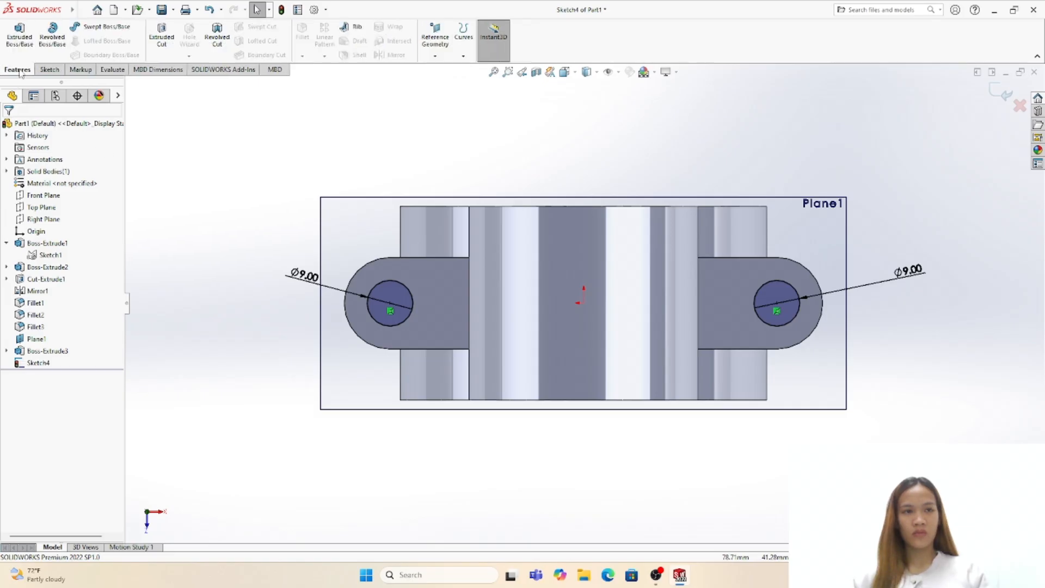
click(164, 50)
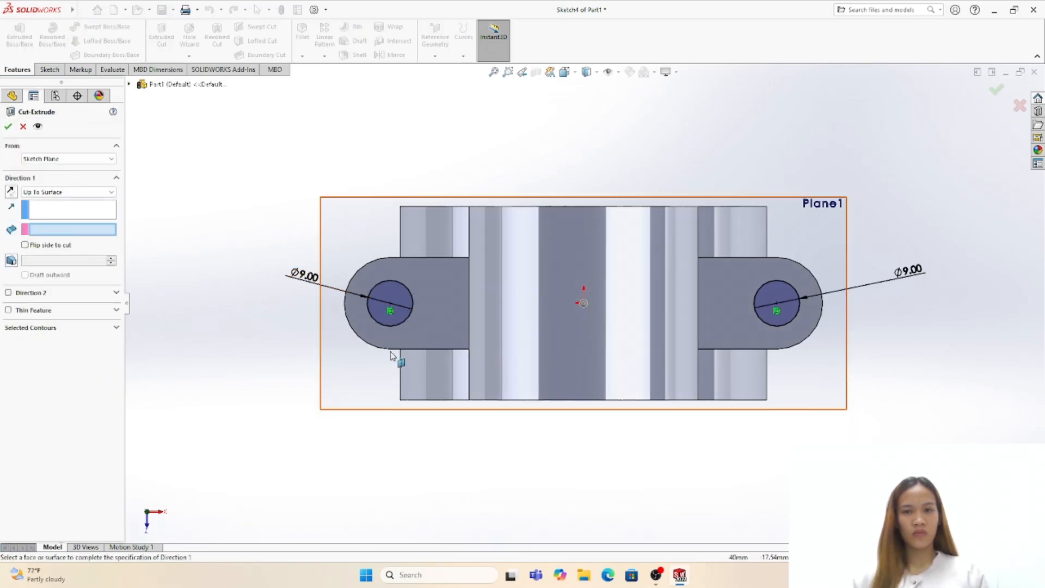
click(394, 298)
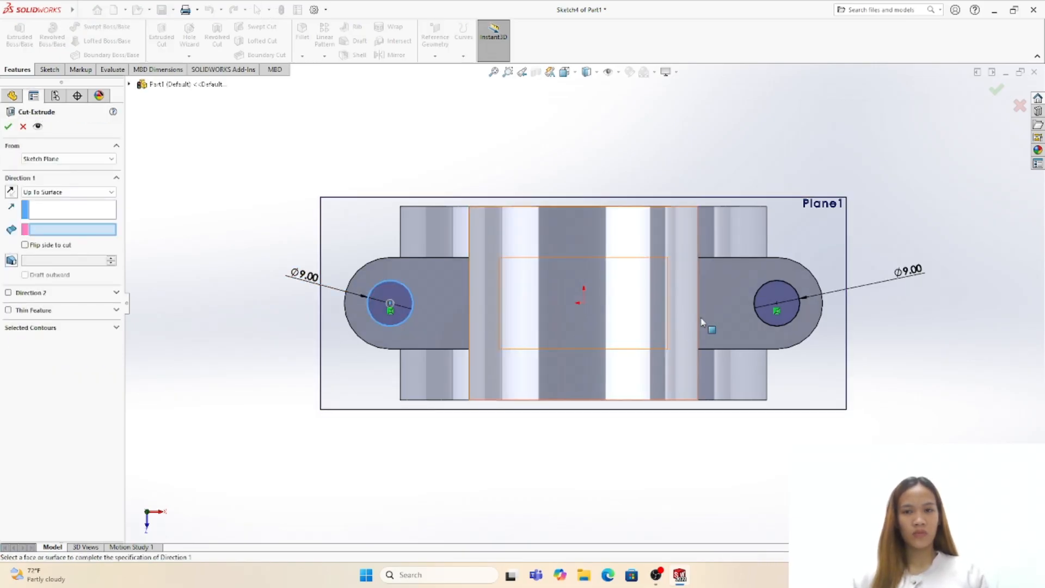
click(776, 297)
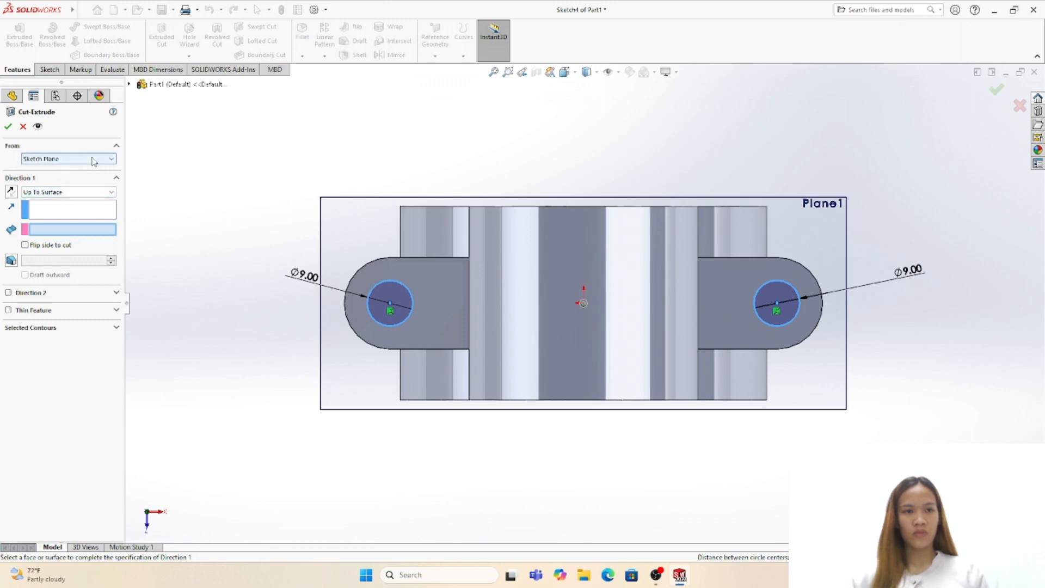
click(68, 191)
click(65, 219)
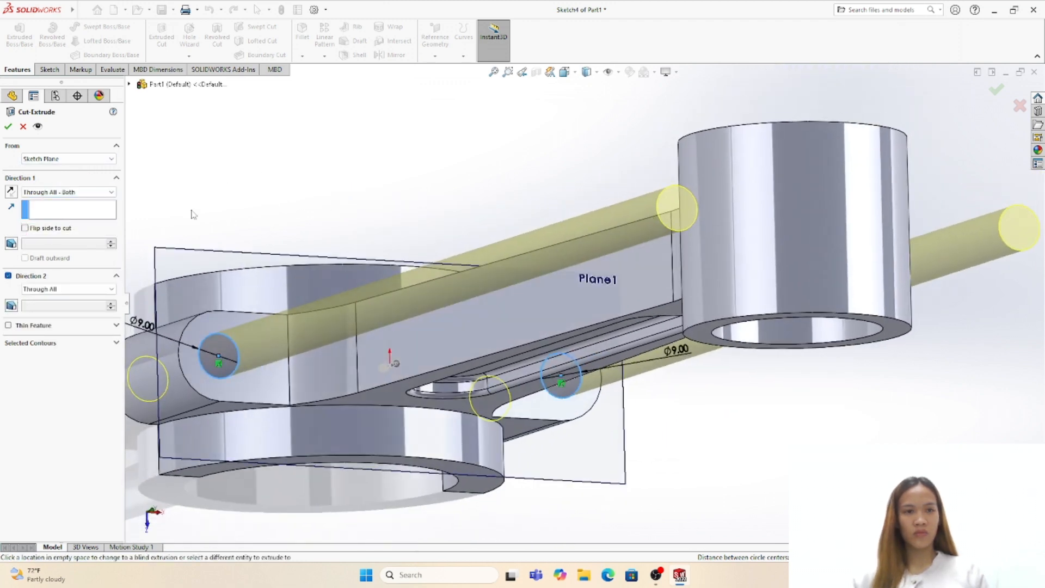
click(91, 194)
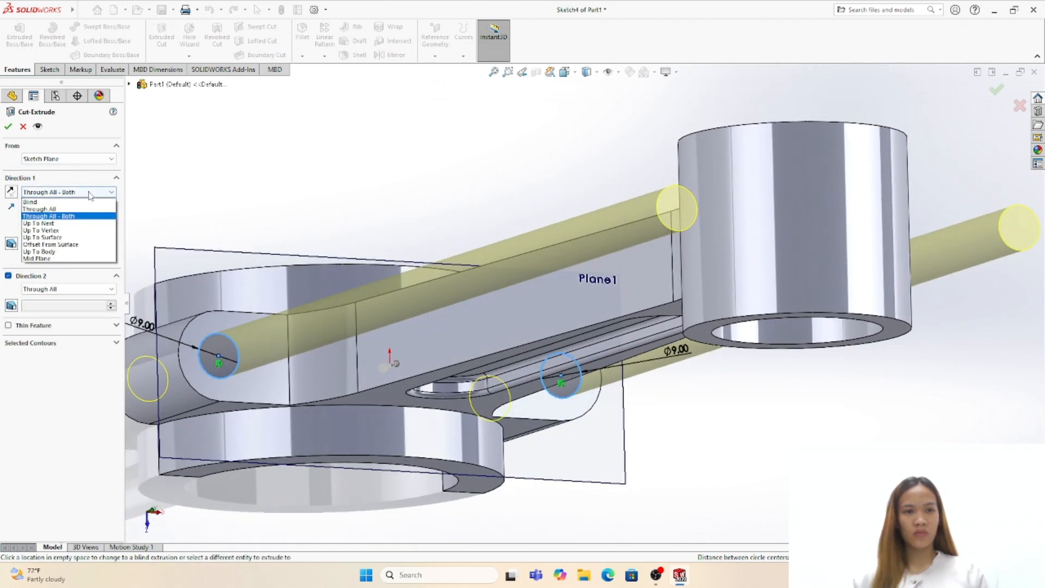
click(41, 209)
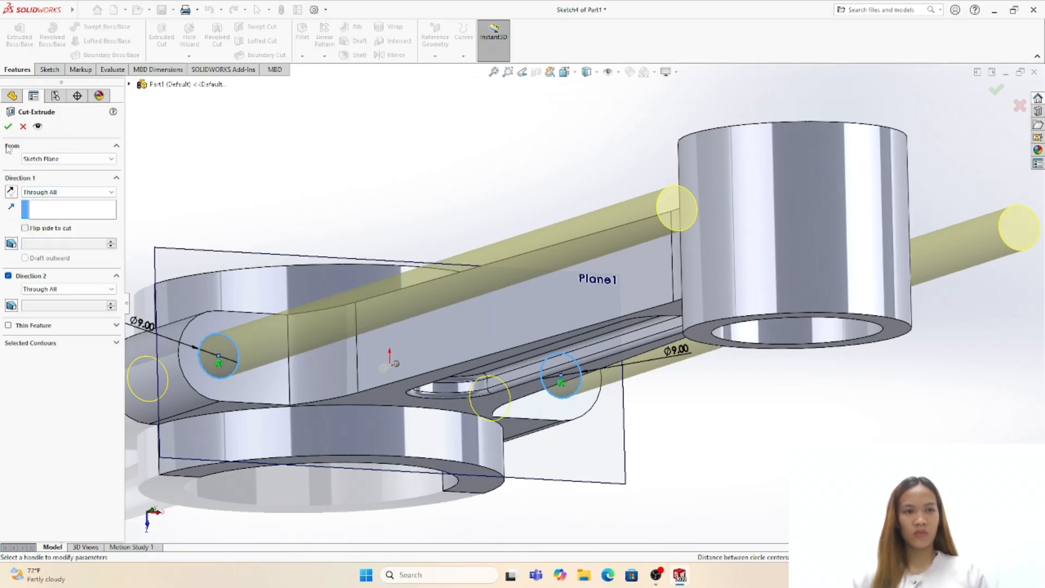
click(8, 128)
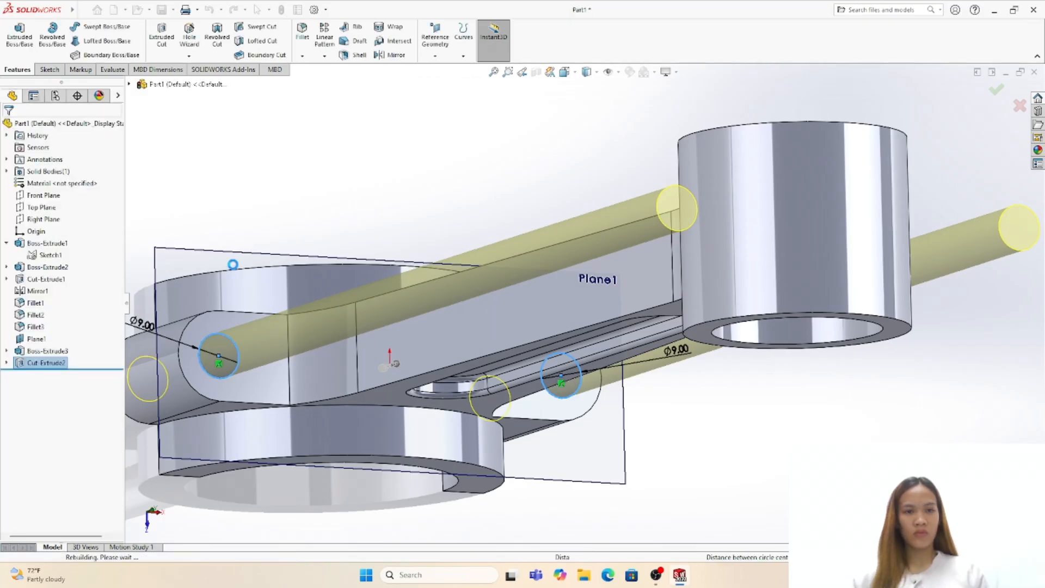
mouse_move(282, 261)
middle_down()
mouse_move(259, 245)
mouse_move(276, 242)
middle_up()
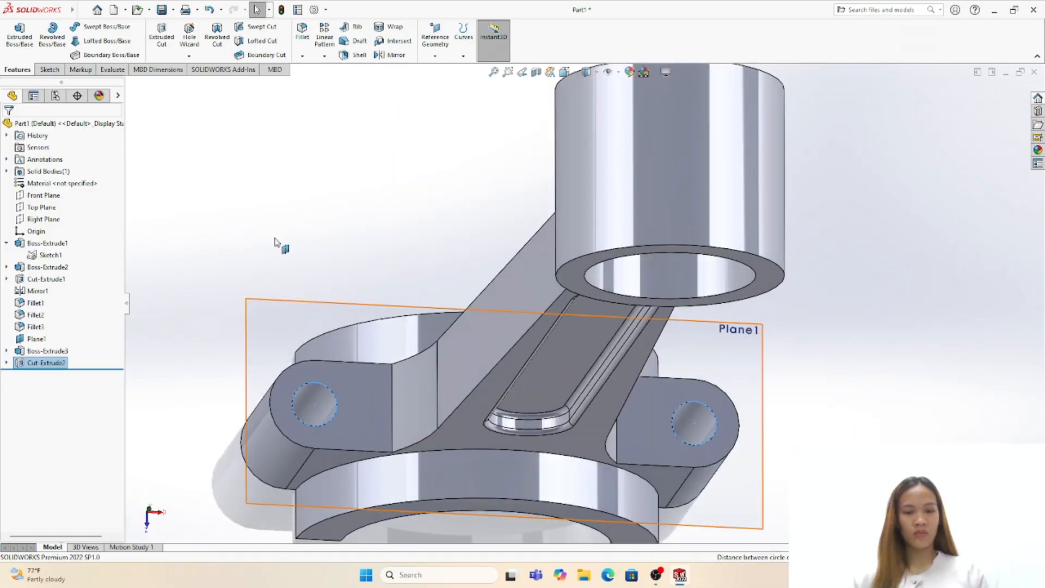
- Start a sketch on the half-round web face inside the big end and try an Intersection Curve with that face
scroll(276, 243, up, 2)
middle_drag(611, 432, 613, 330)
scroll(614, 331, up, 3)
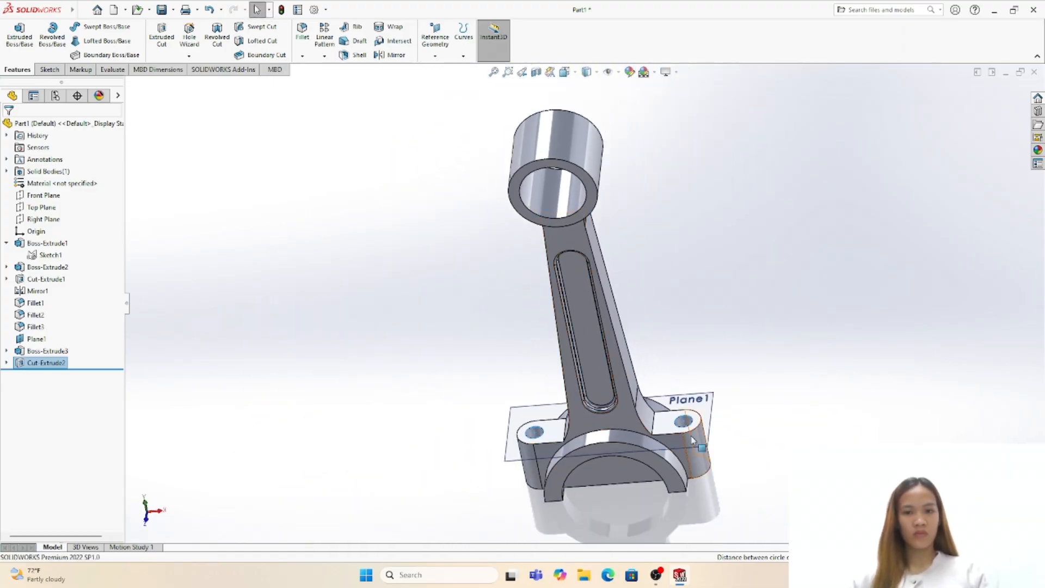
middle_drag(691, 437, 712, 338)
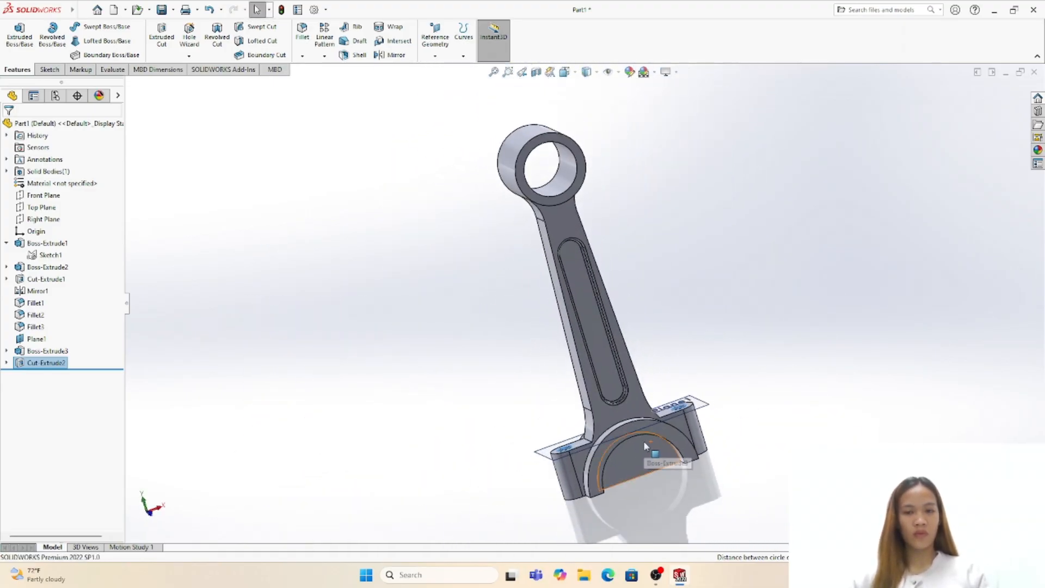
scroll(626, 430, down, 4)
middle_drag(606, 355, 561, 272)
click(573, 323)
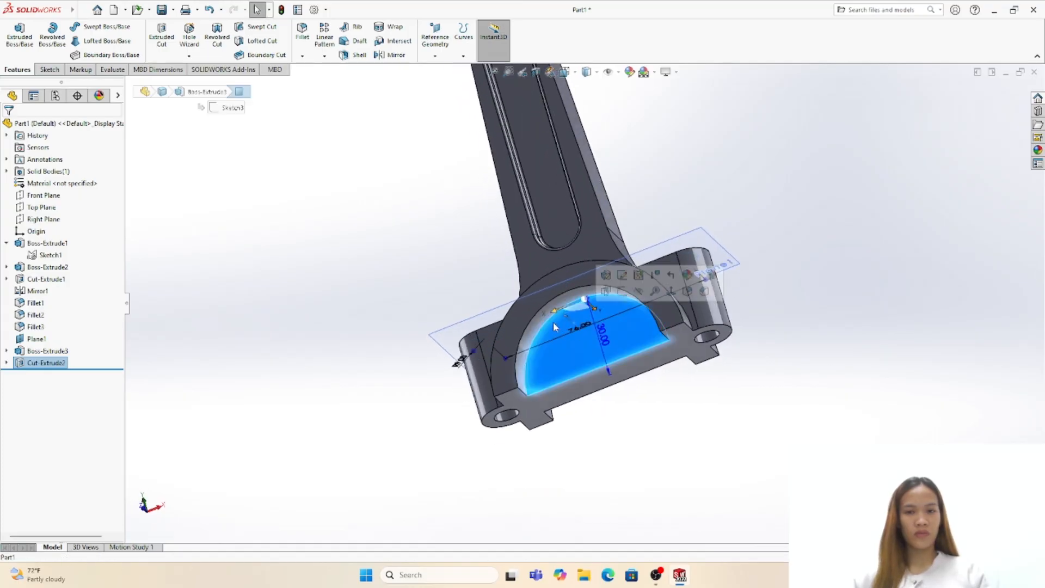
click(49, 72)
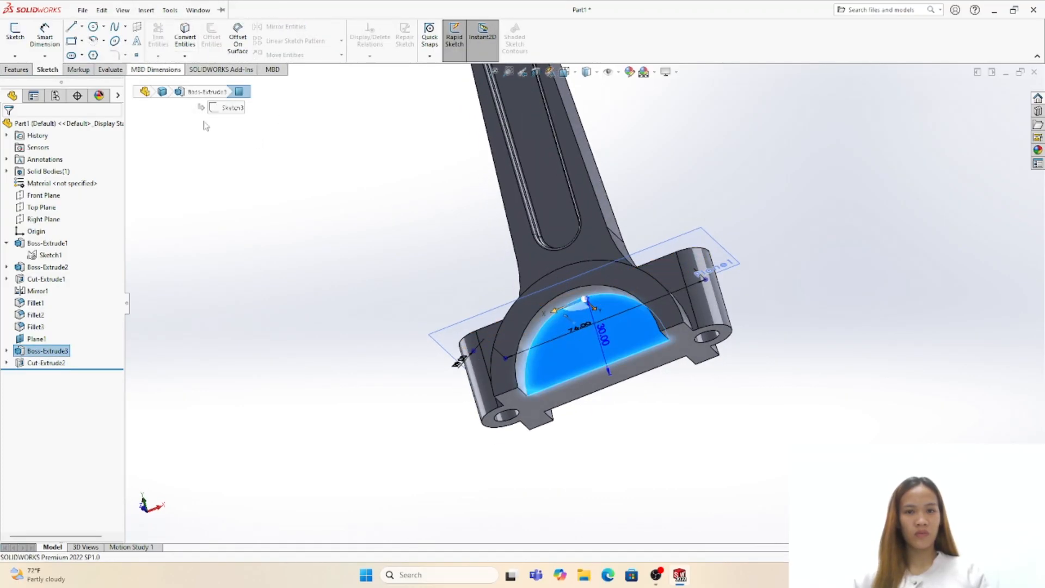
click(185, 56)
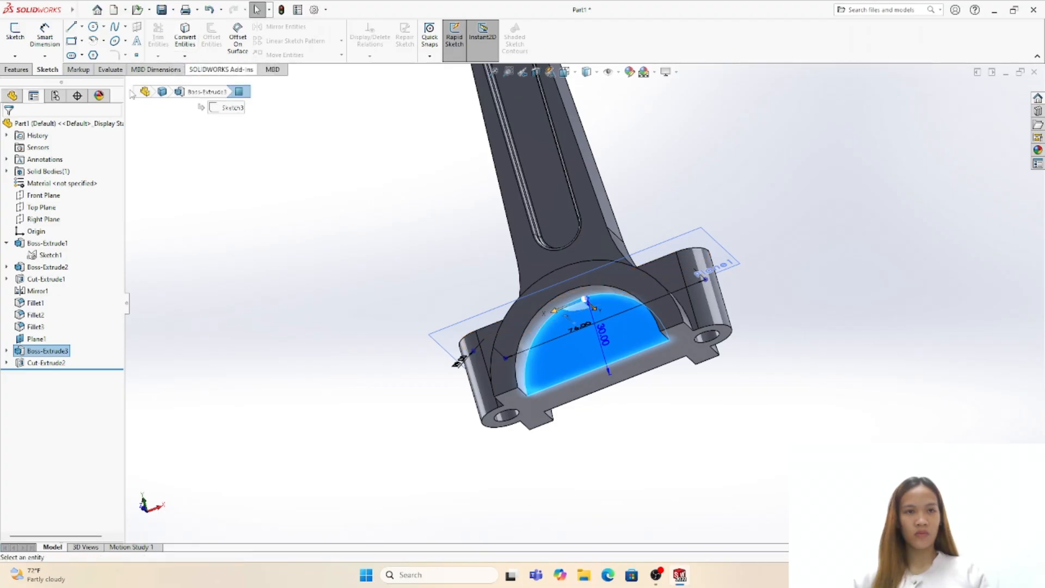
click(213, 71)
click(571, 337)
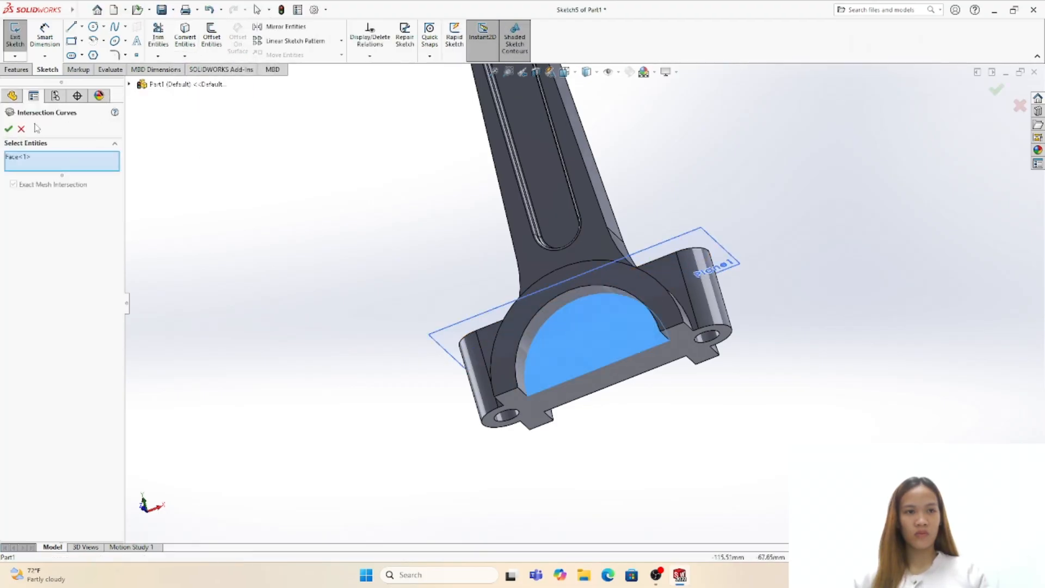
click(9, 128)
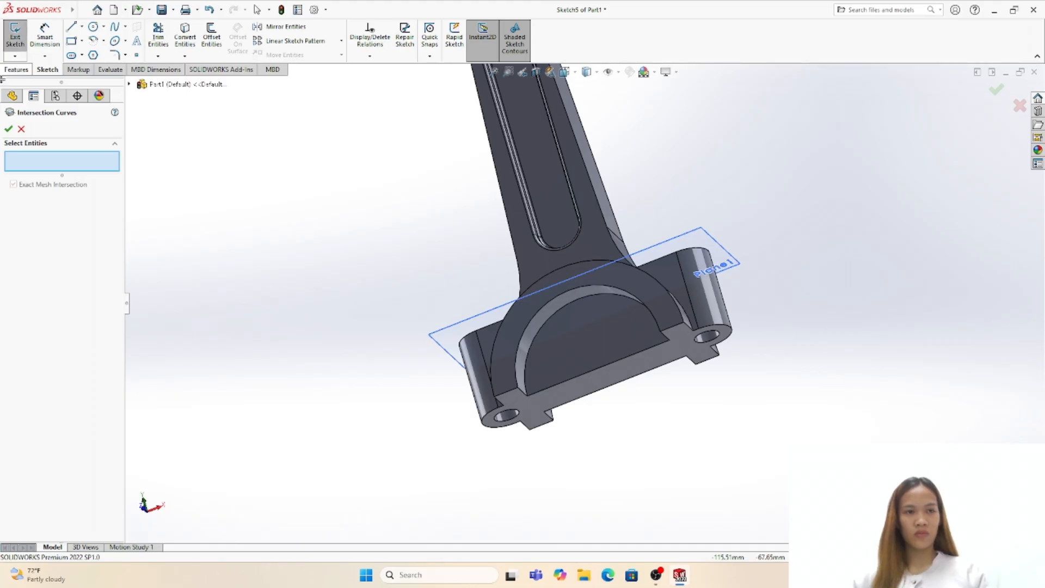
click(9, 129)
- Convert the half-round face's outline into sketch entities and close the sketch
click(185, 36)
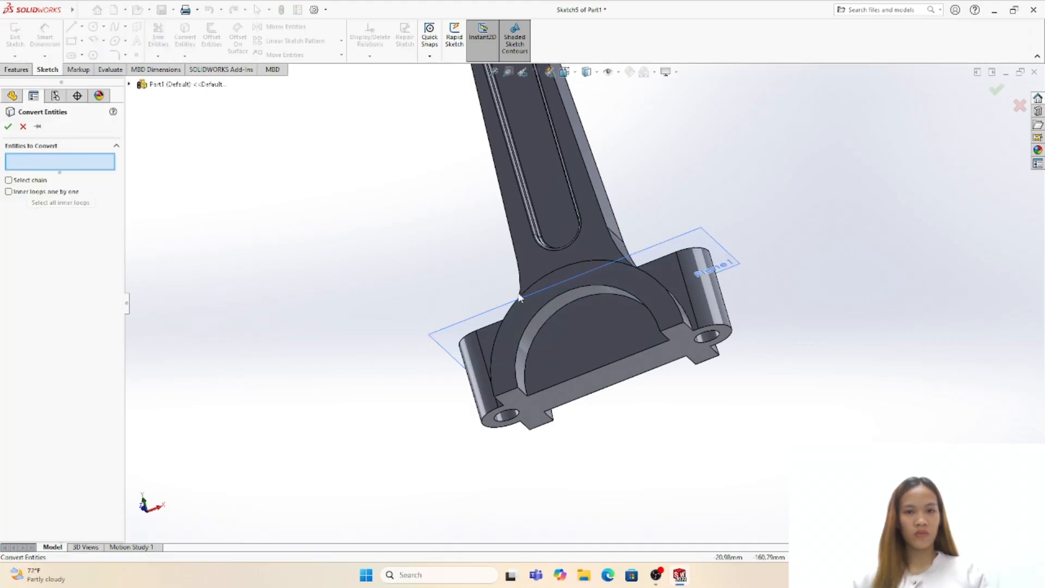
click(593, 351)
click(8, 127)
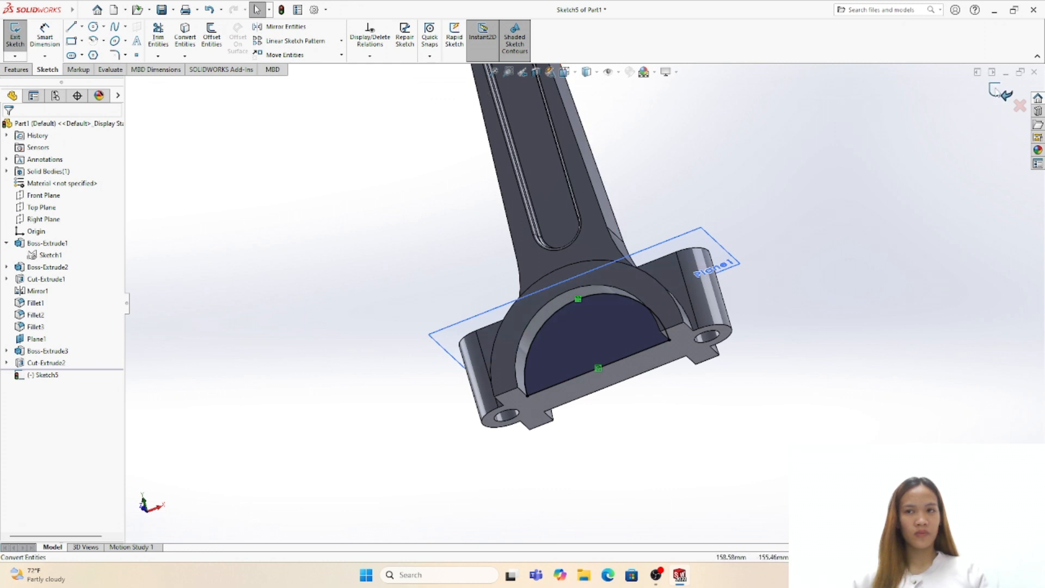
click(16, 34)
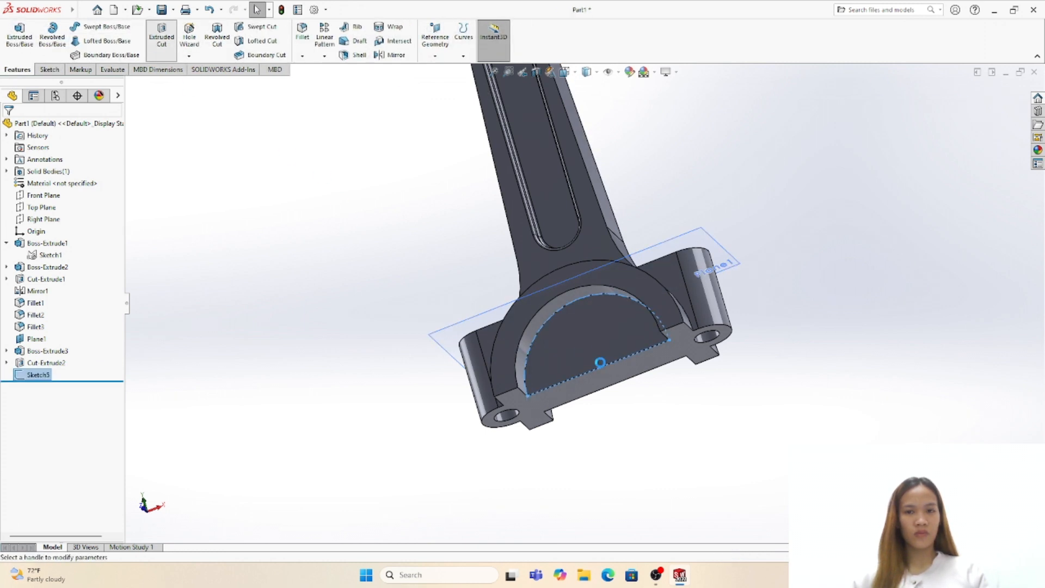
- Cut the half-round sketch Through All to open the bore of the big end
click(162, 35)
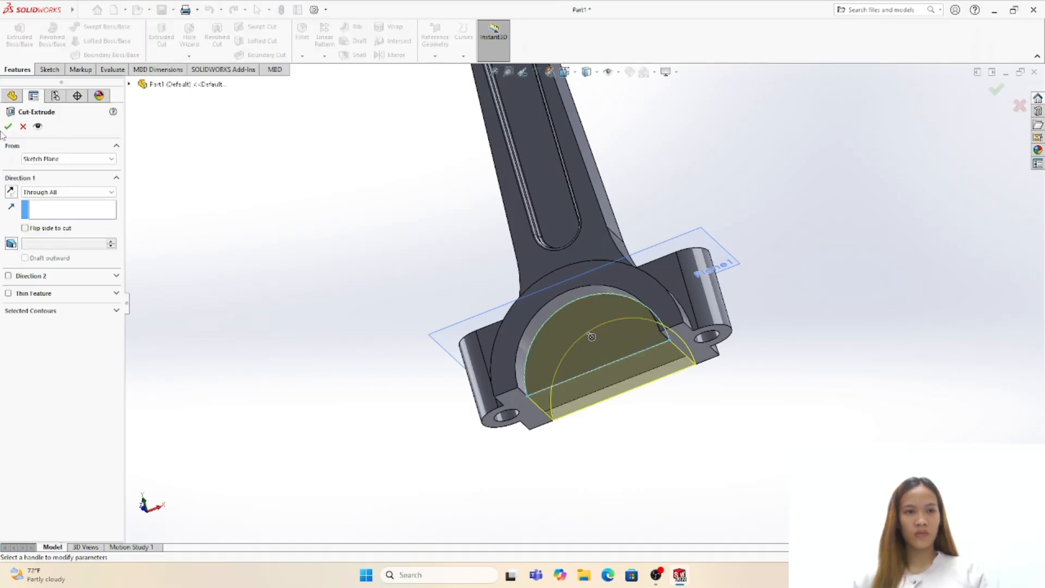
key(Return)
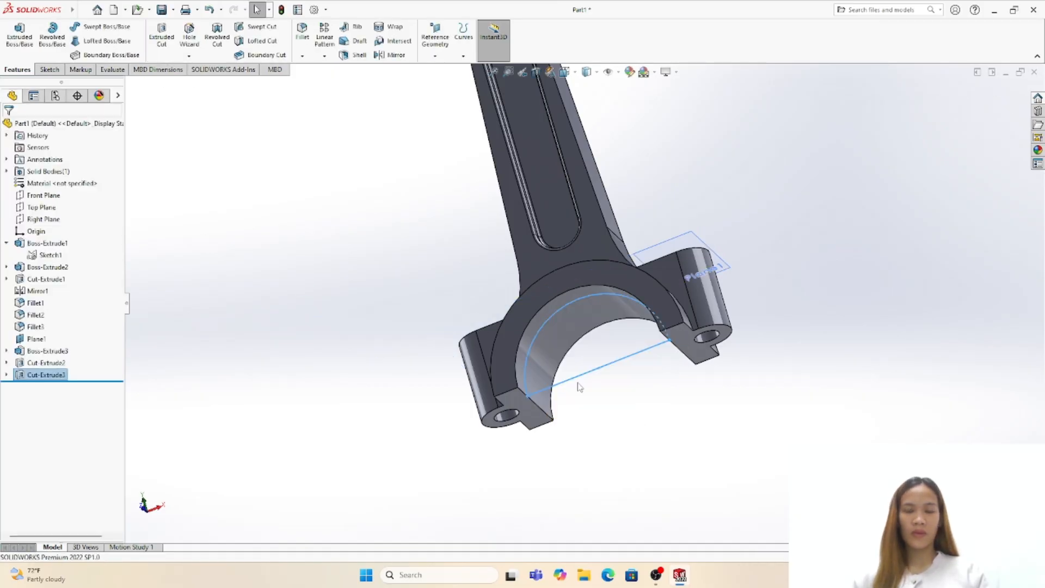
middle_drag(579, 387, 661, 418)
key(ctrl+7)
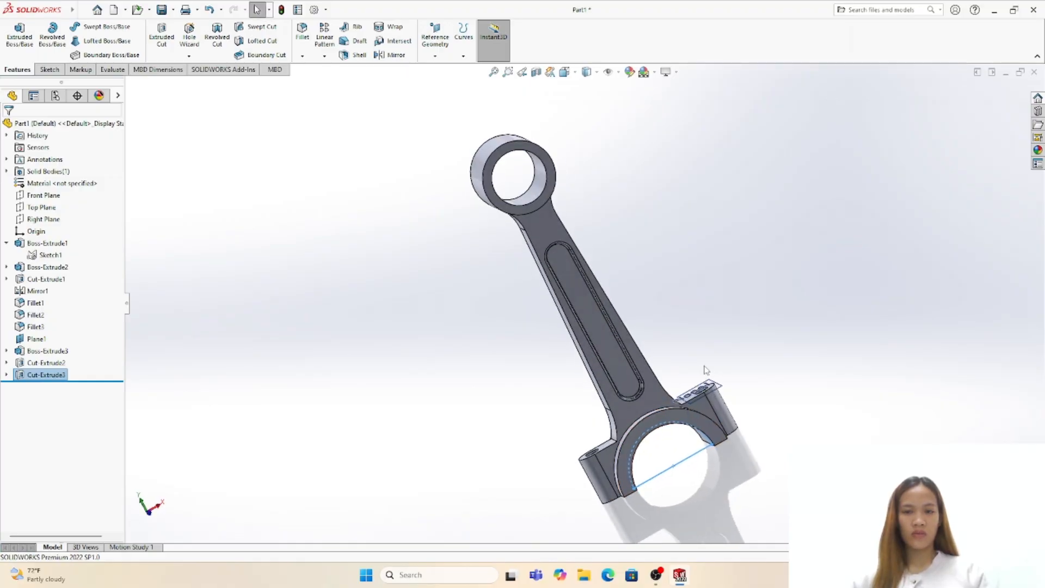
- Fillet the outer arc edges where the big end's half ring meets the shank on both sides with a 3 mm radius
scroll(627, 479, down, 5)
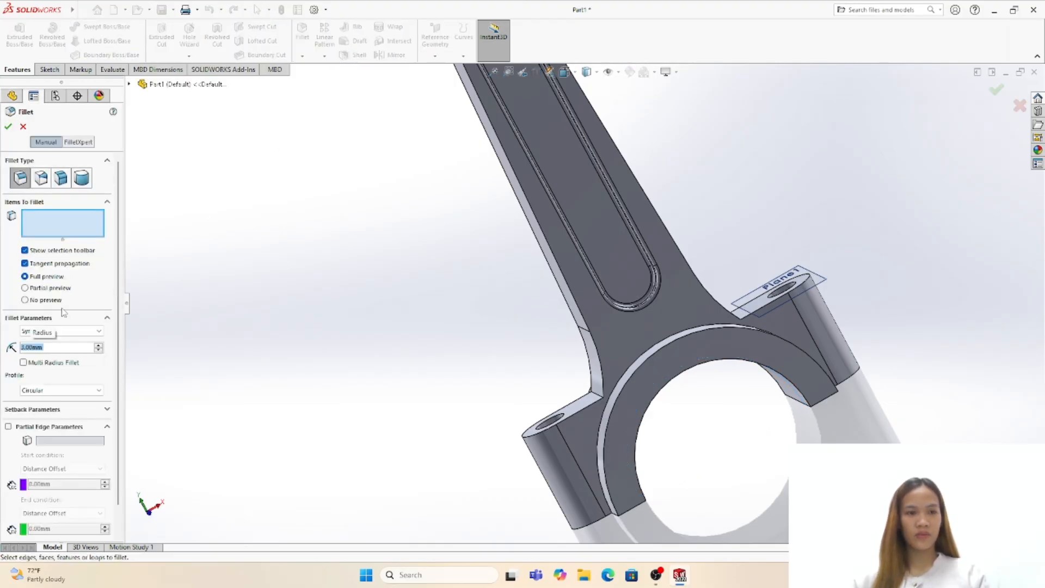
middle_drag(681, 345, 645, 349)
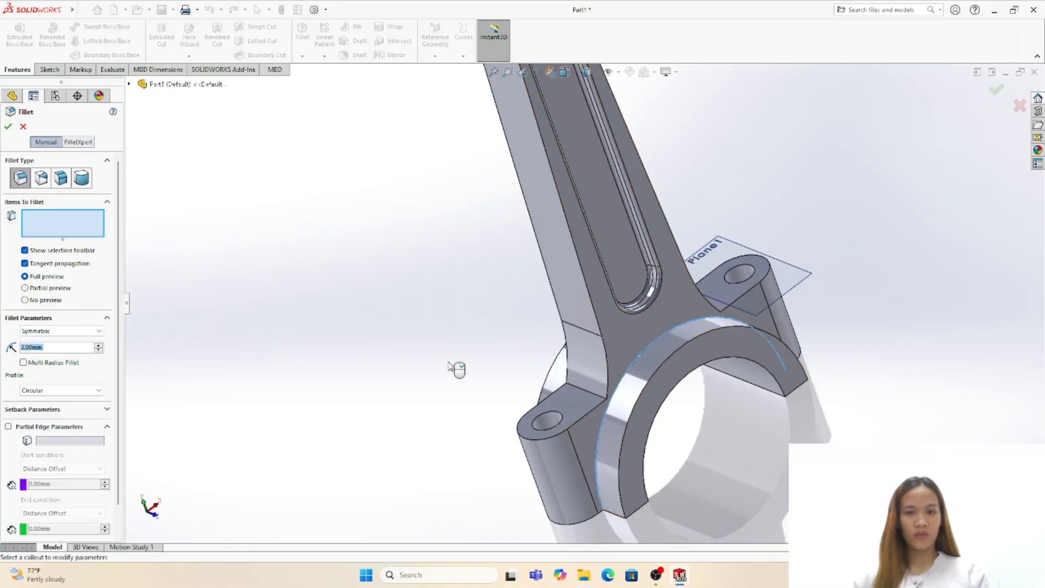
middle_drag(424, 364, 523, 377)
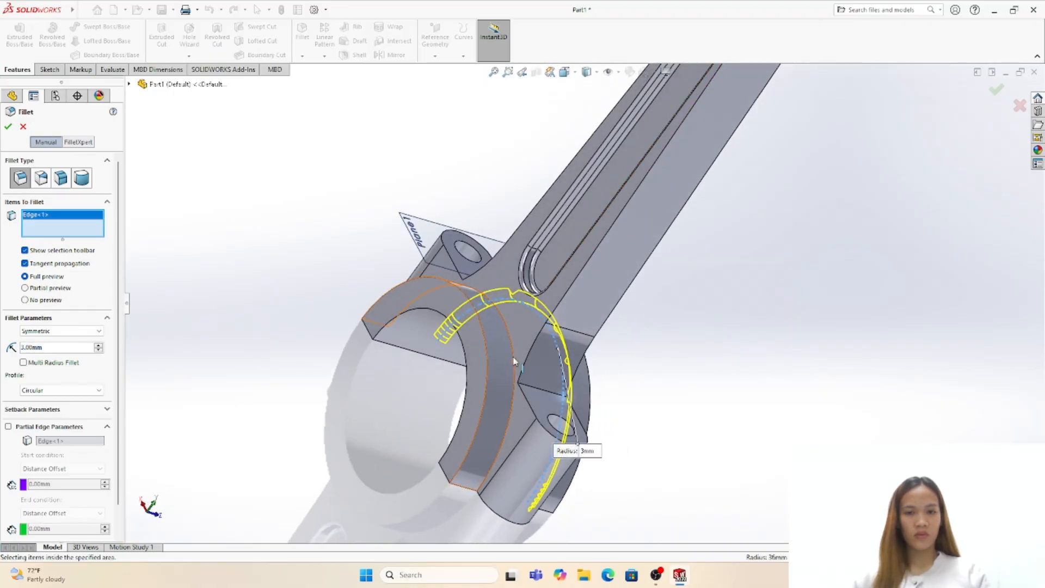
click(514, 381)
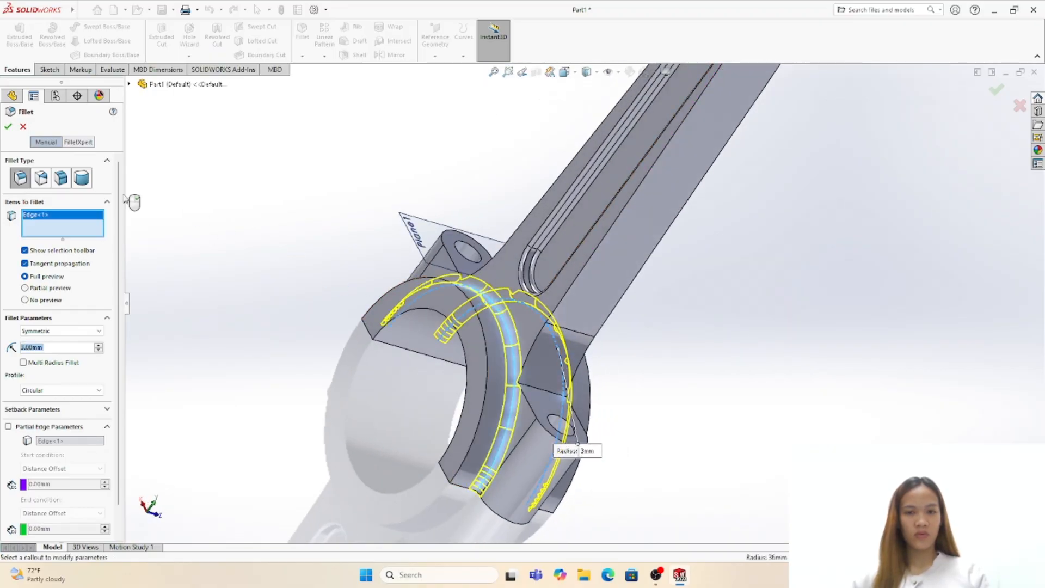
click(9, 128)
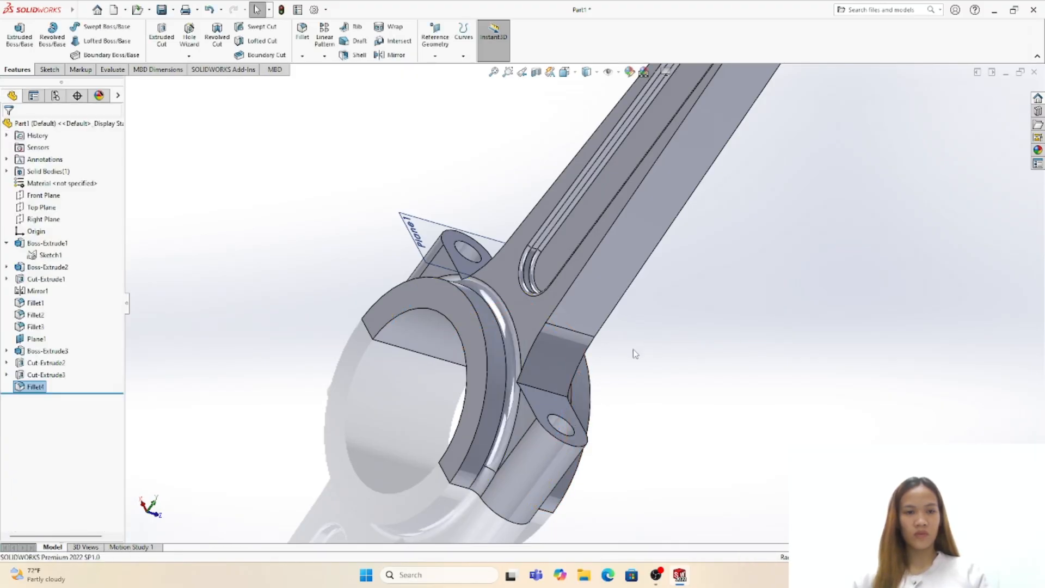
- Apply the polished gold metal appearance to the whole connecting rod
middle_drag(635, 354, 579, 324)
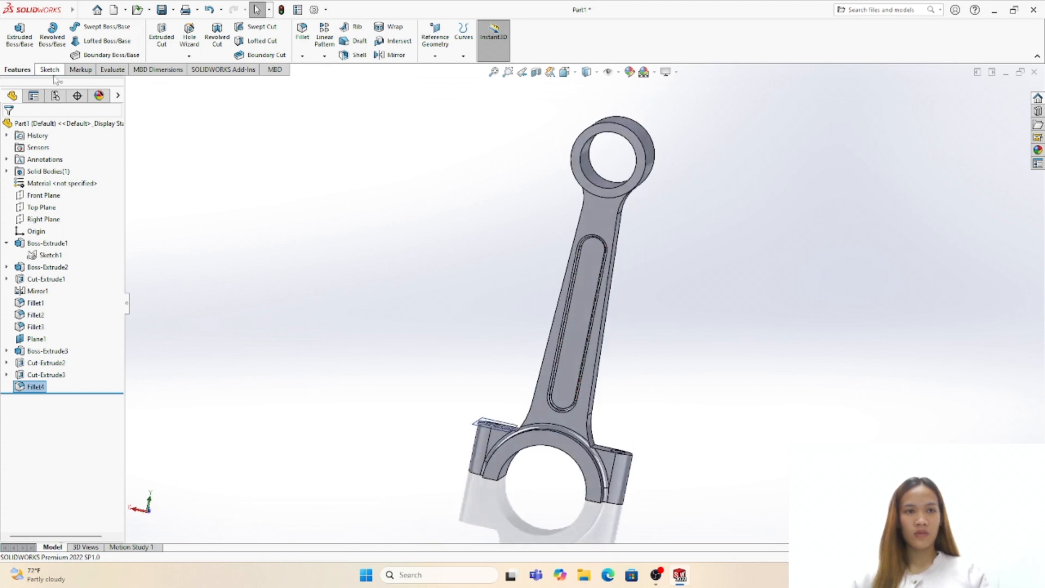
click(1038, 150)
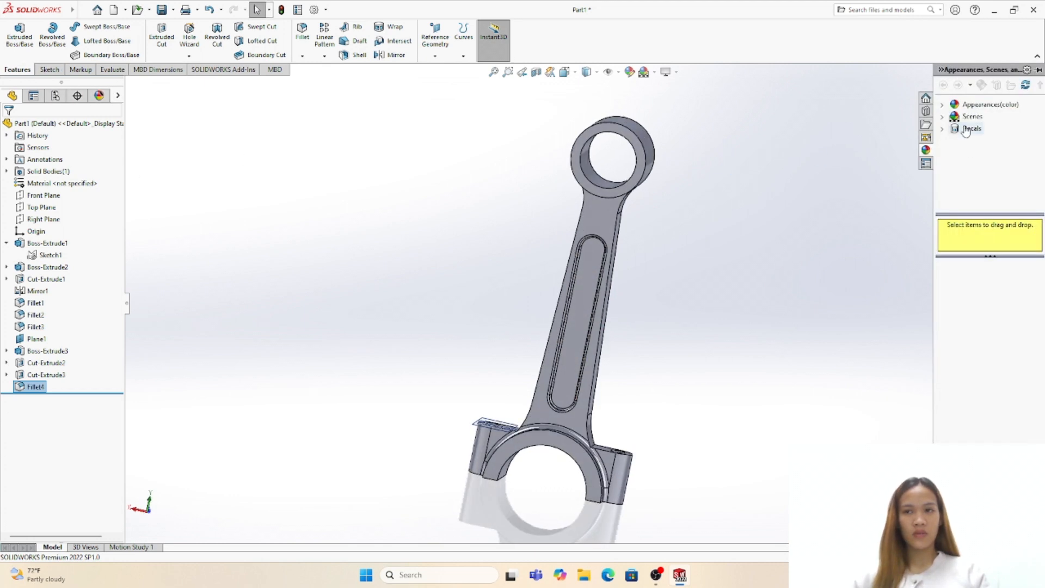
click(977, 104)
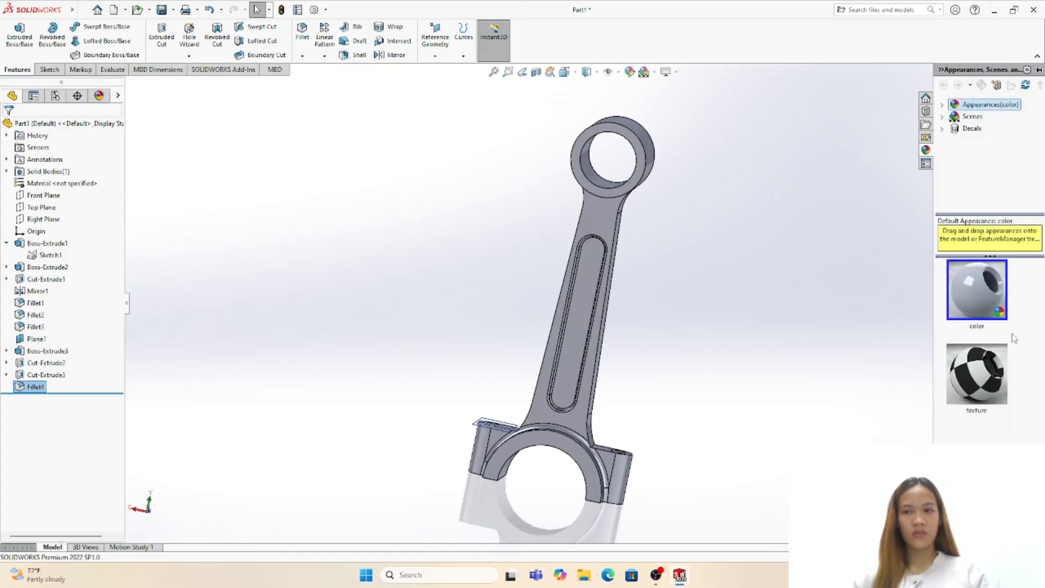
click(943, 104)
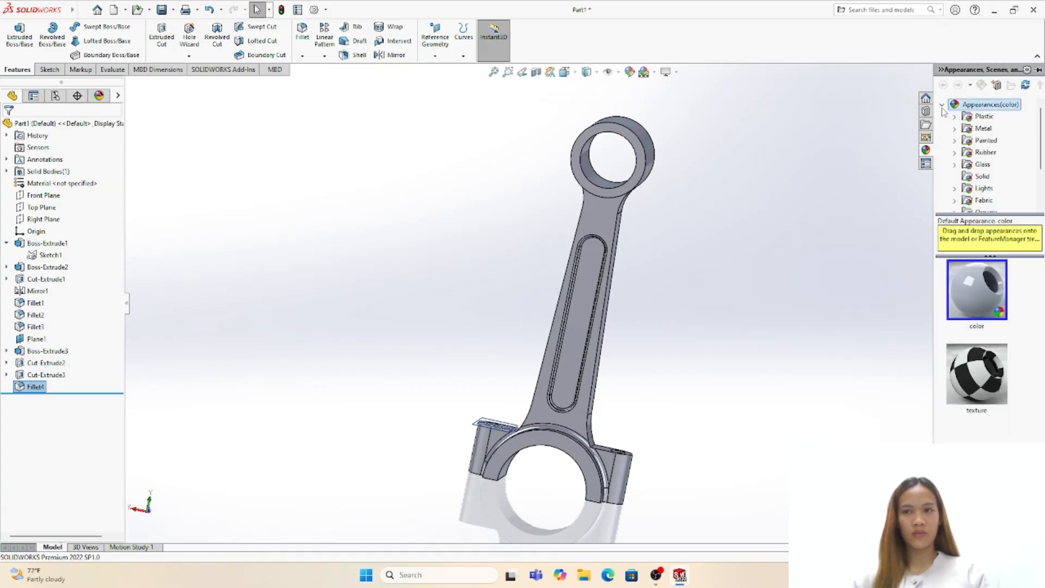
click(959, 134)
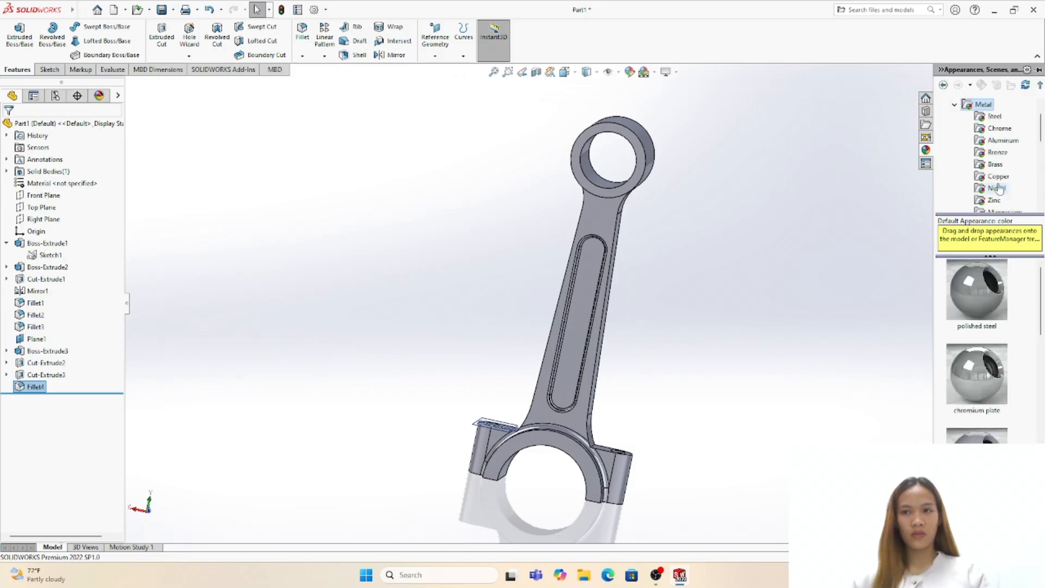
scroll(1002, 187, down, 1)
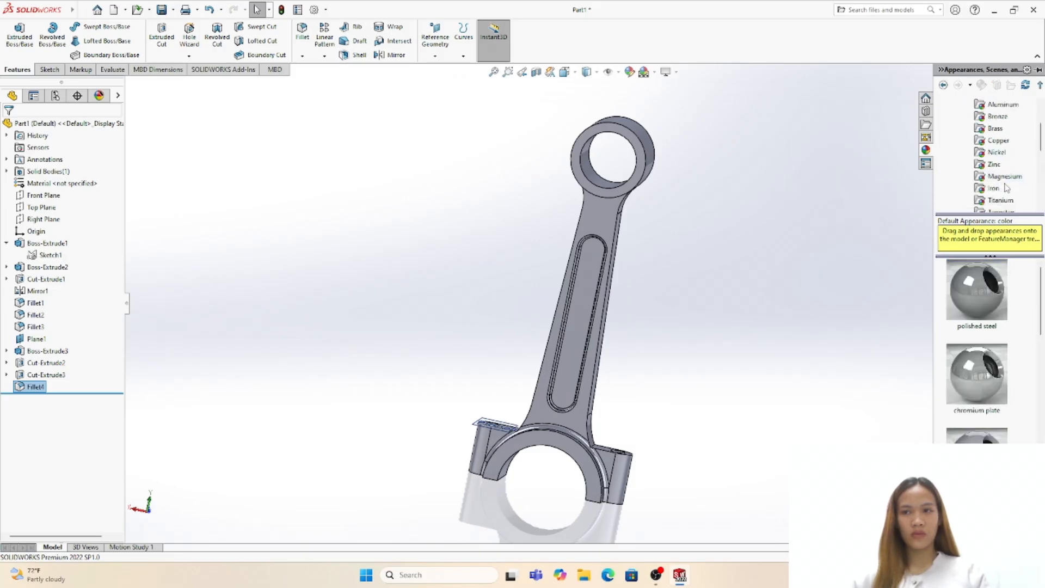
scroll(998, 180, down, 2)
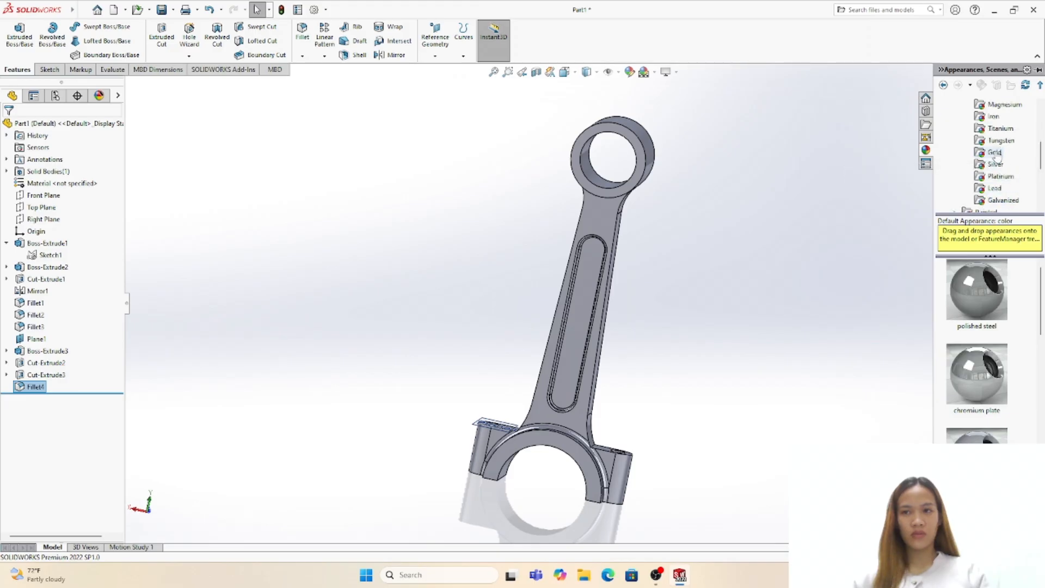
click(994, 152)
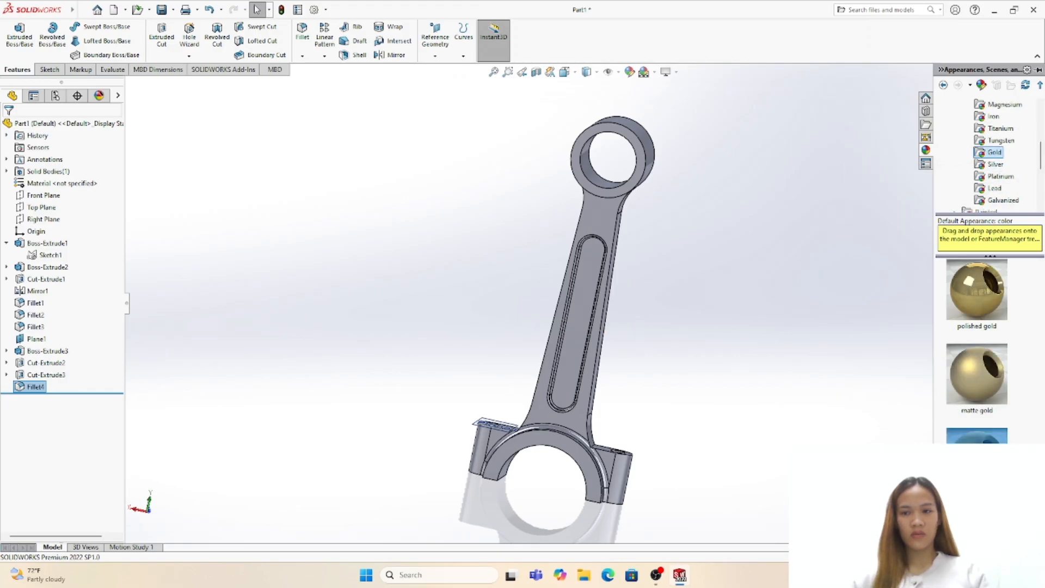
drag(977, 290, 585, 297)
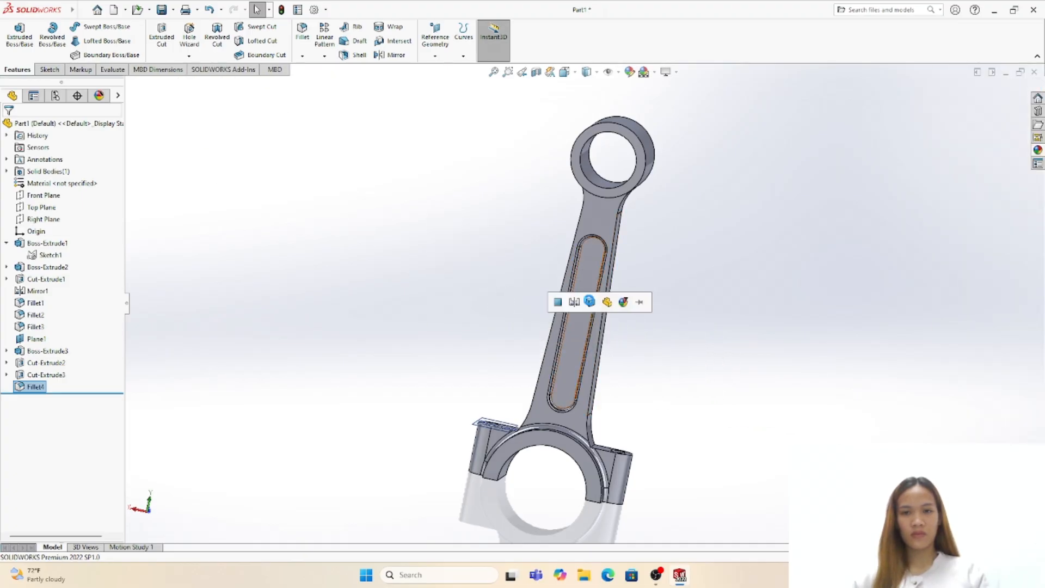
click(626, 304)
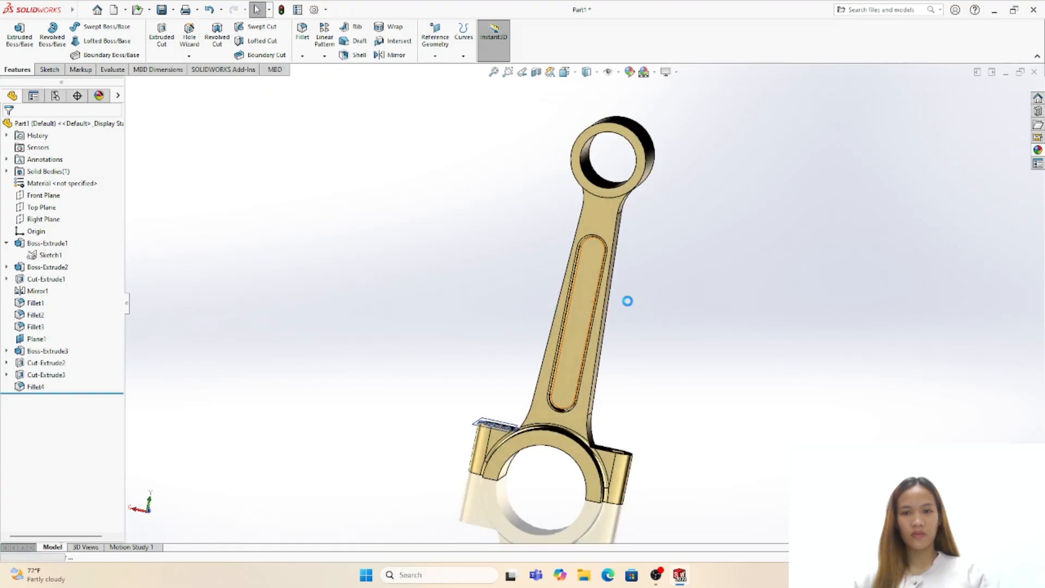
middle_drag(627, 302, 646, 285)
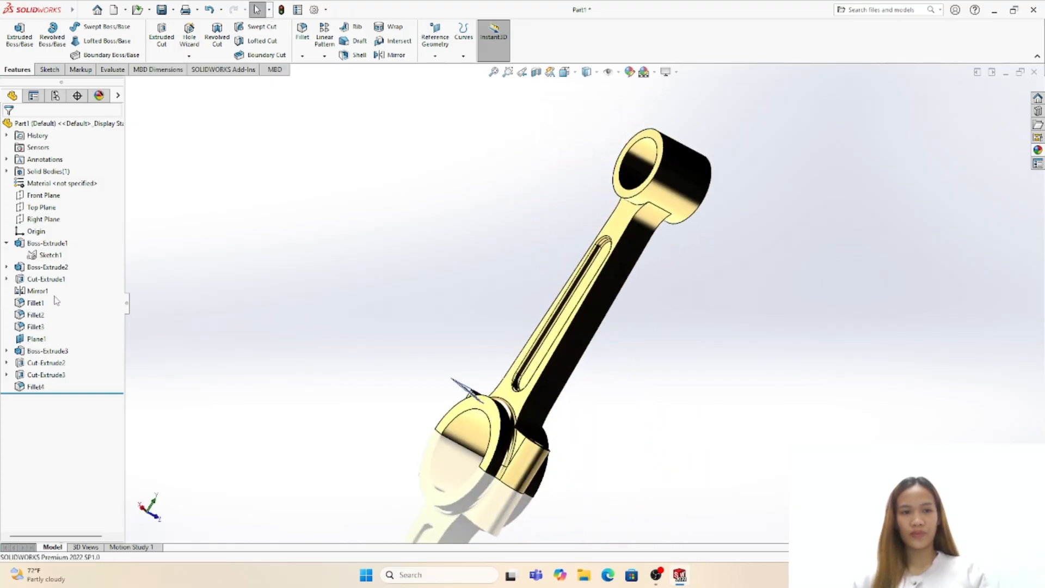
click(49, 255)
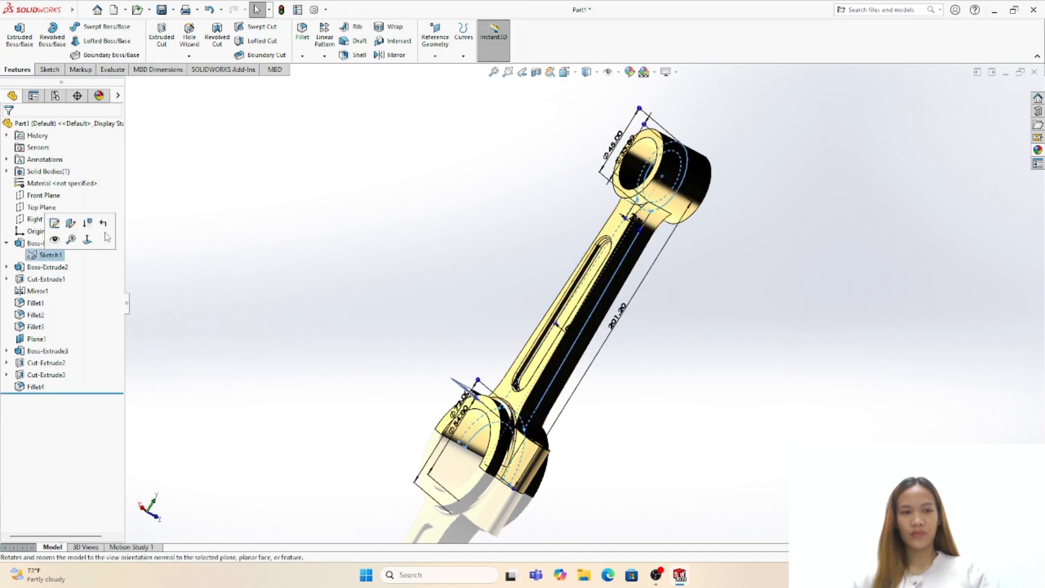
click(87, 239)
click(724, 310)
mouse_move(724, 311)
middle_down()
mouse_move(567, 310)
mouse_move(677, 306)
mouse_move(686, 369)
mouse_move(675, 385)
mouse_move(681, 364)
middle_up()
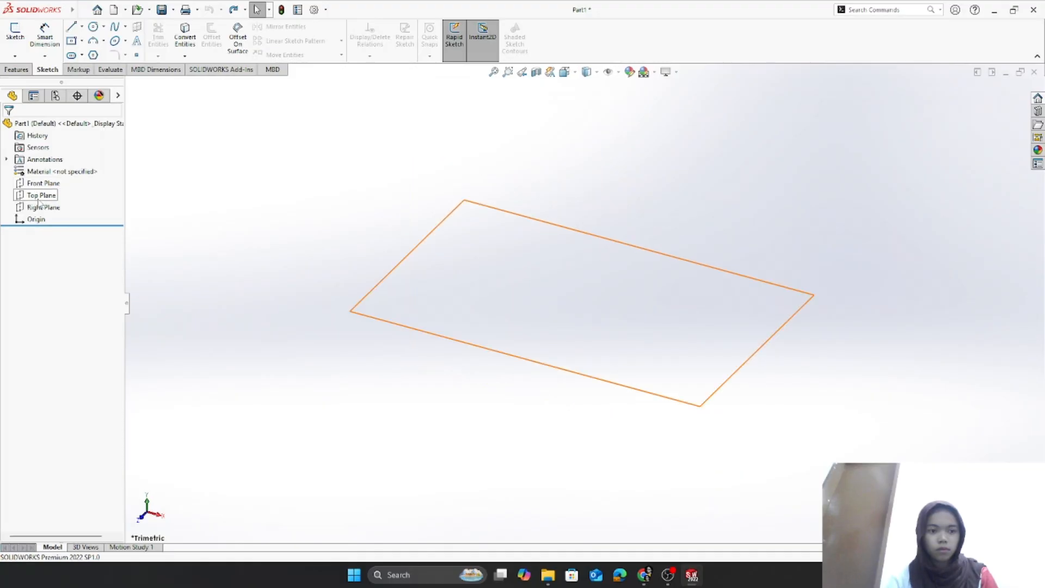
- Start a sketch on the Top Plane of the empty part and draw a wide center rectangle centered on the origin
click(41, 195)
click(48, 180)
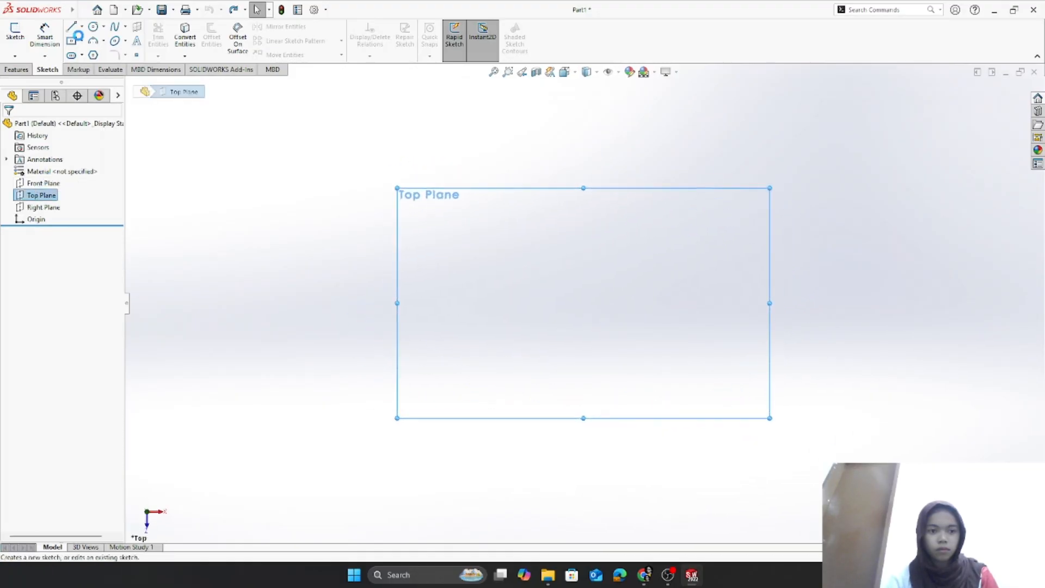
click(82, 40)
click(103, 67)
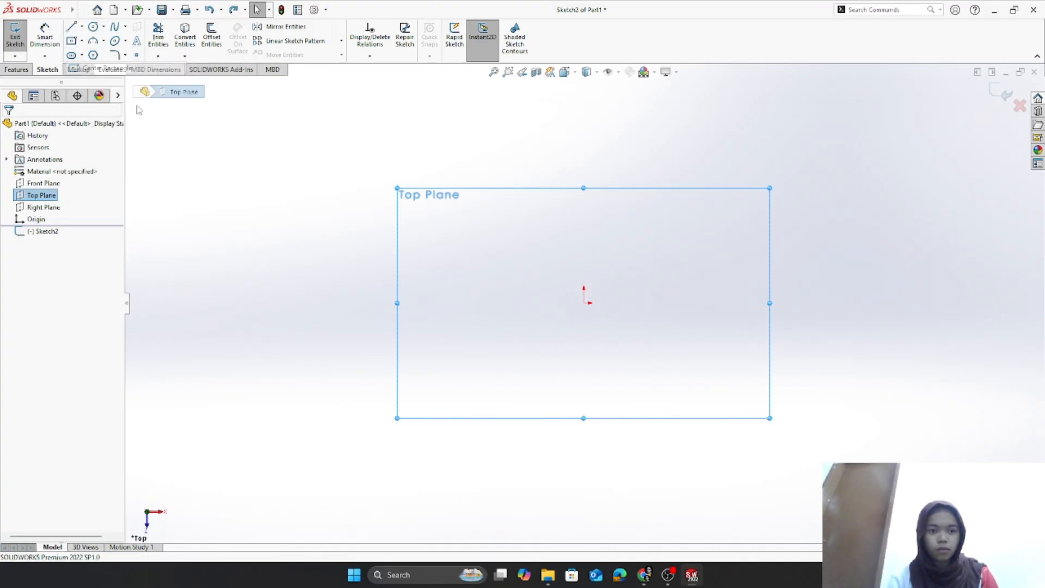
click(584, 302)
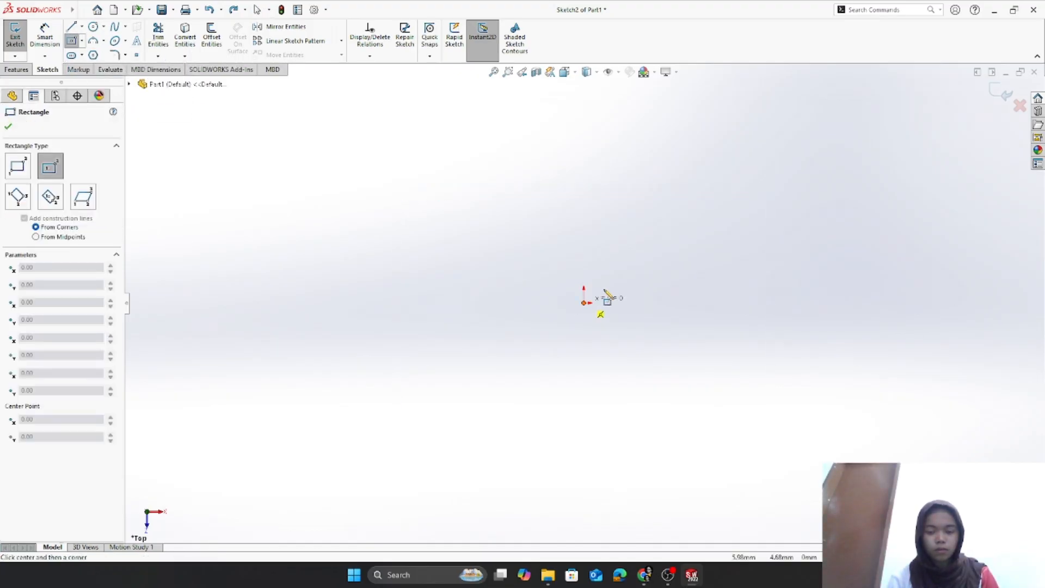
click(712, 246)
- Dimension the center rectangle 491 mm wide and 65 mm high
click(45, 37)
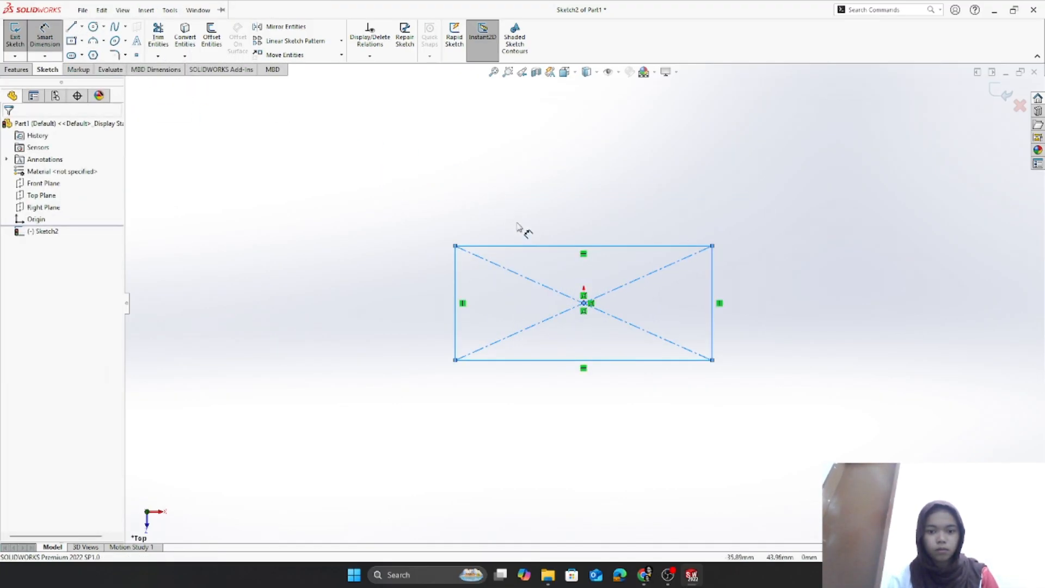
click(537, 248)
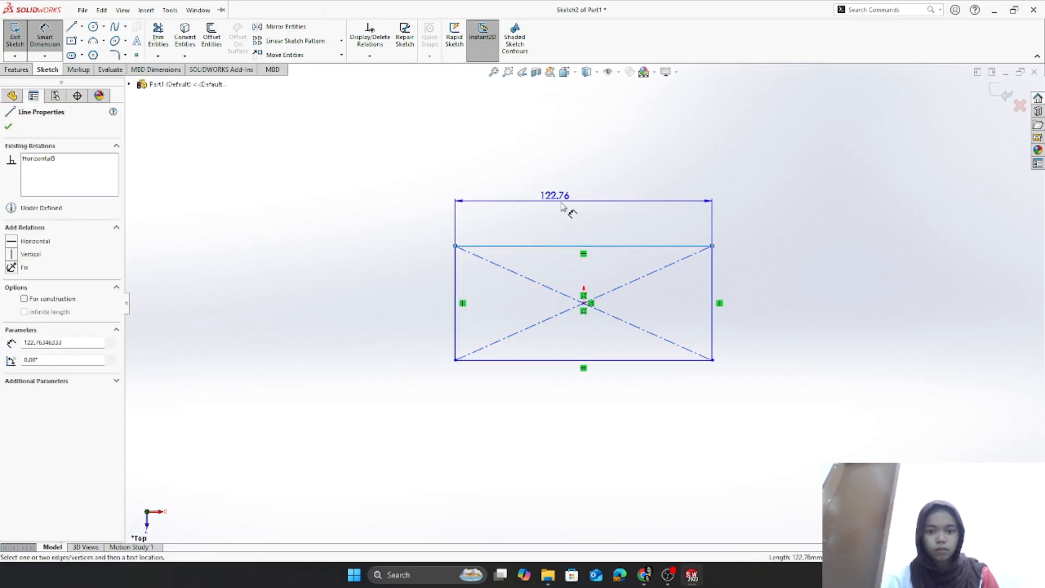
click(587, 213)
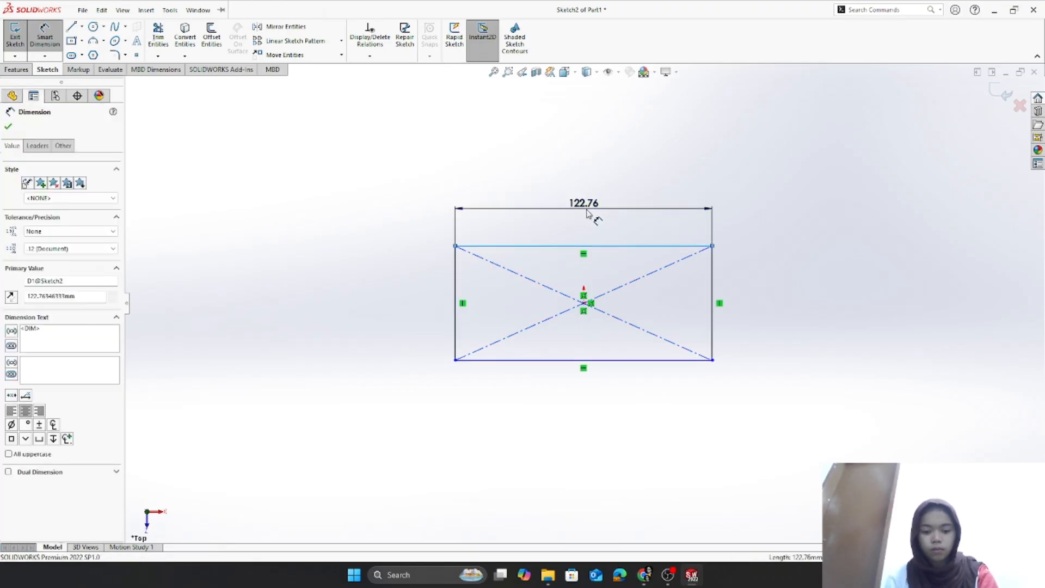
text(491)
key(Return)
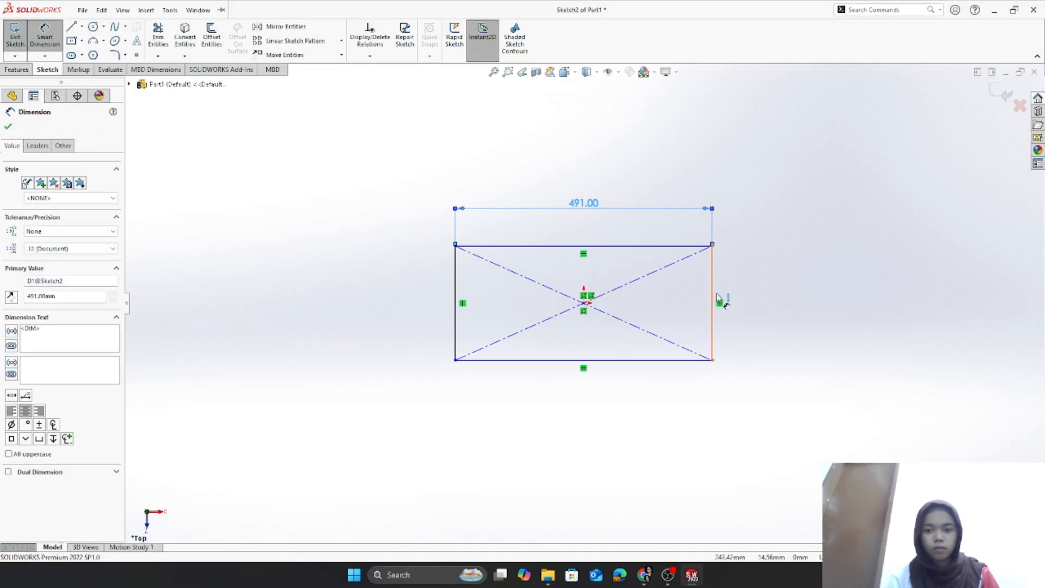
click(716, 299)
click(748, 304)
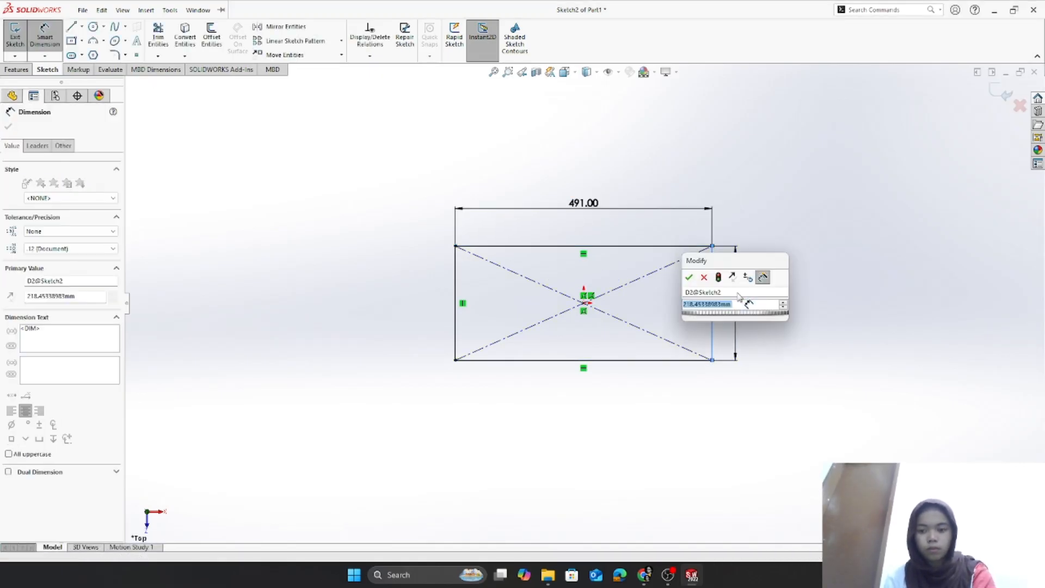
key(Return)
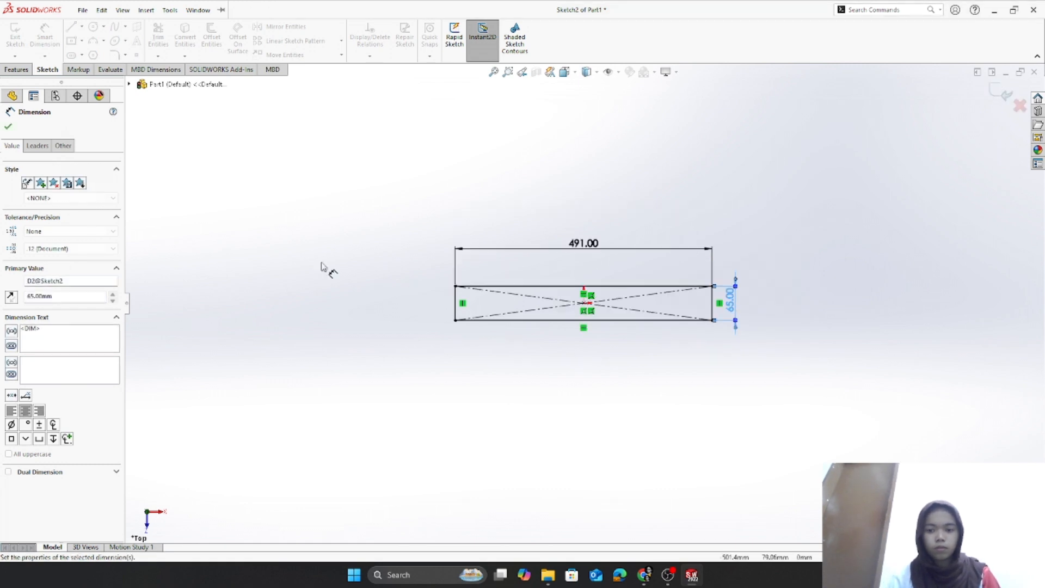
- Round the rectangle's two upper corners with 10 mm sketch fillets
click(115, 55)
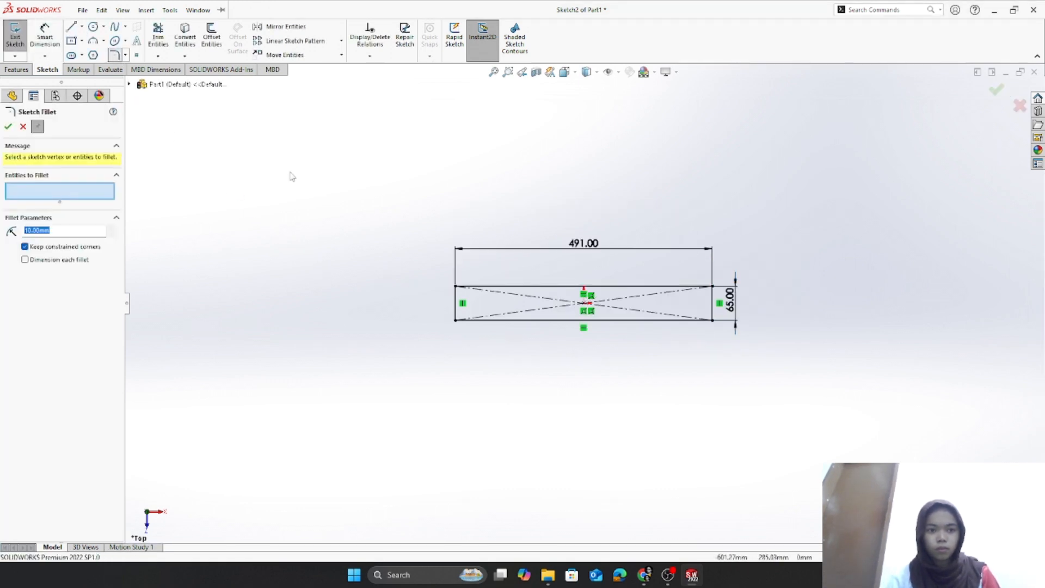
click(509, 287)
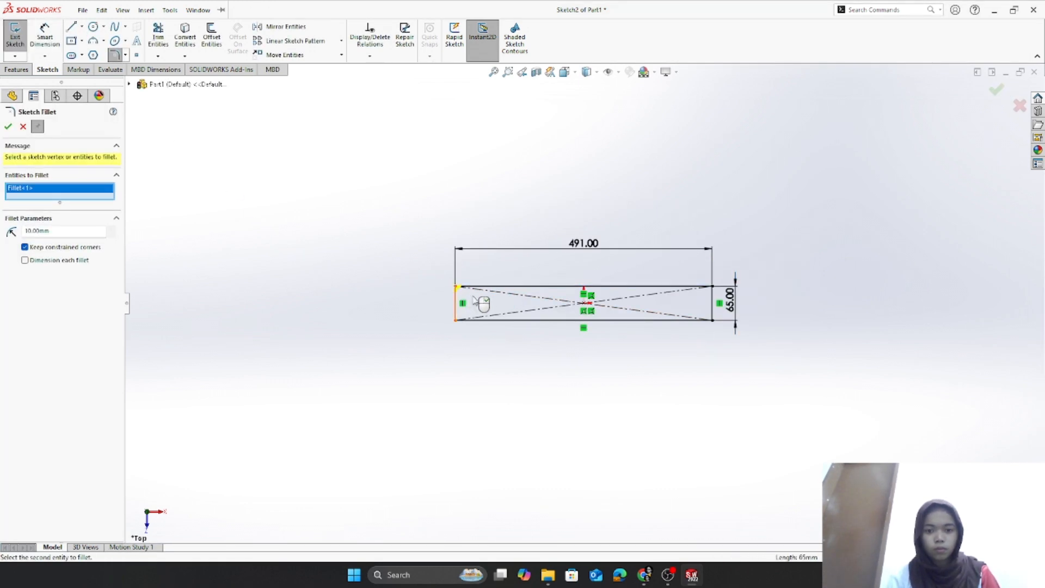
click(674, 288)
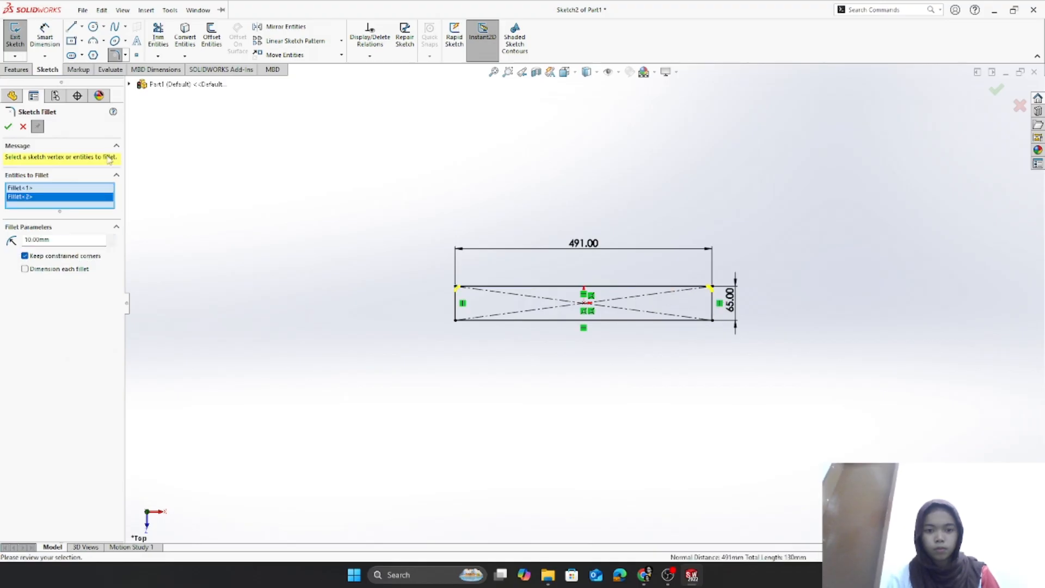
click(10, 126)
click(102, 10)
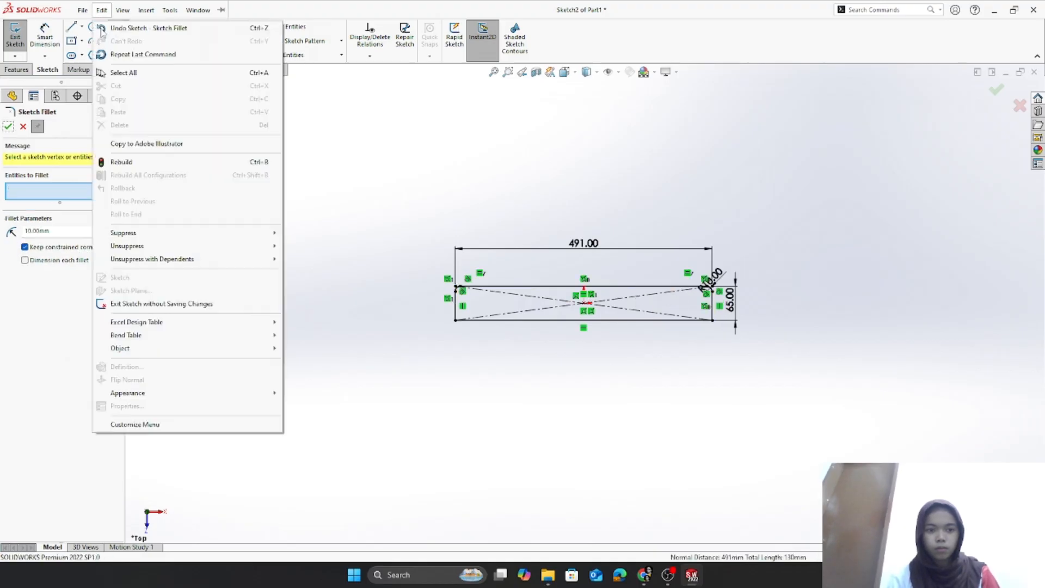
click(9, 129)
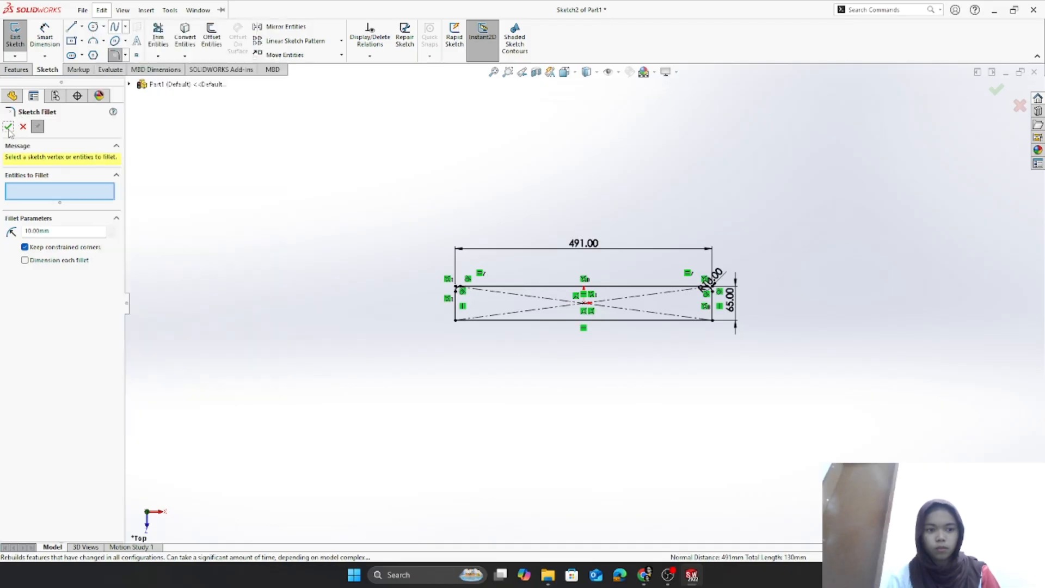
- Trim the diagonal construction line ends that stick out beyond the two upper corner fillets
click(166, 56)
scroll(453, 276, down, 5)
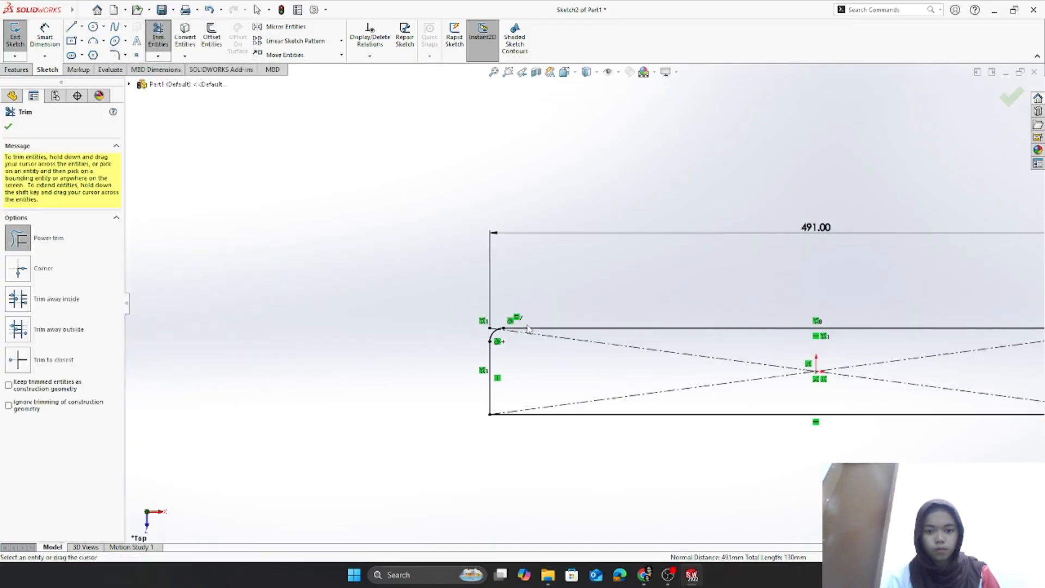
drag(478, 326, 476, 331)
scroll(849, 354, up, 10)
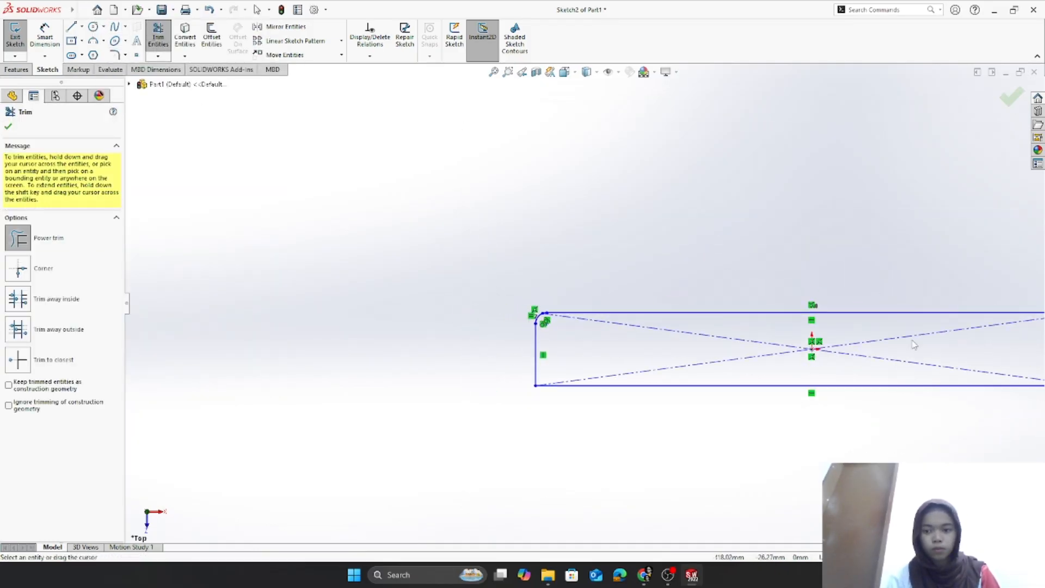
scroll(761, 320, down, 7)
scroll(761, 320, down, 2)
scroll(420, 279, down, 5)
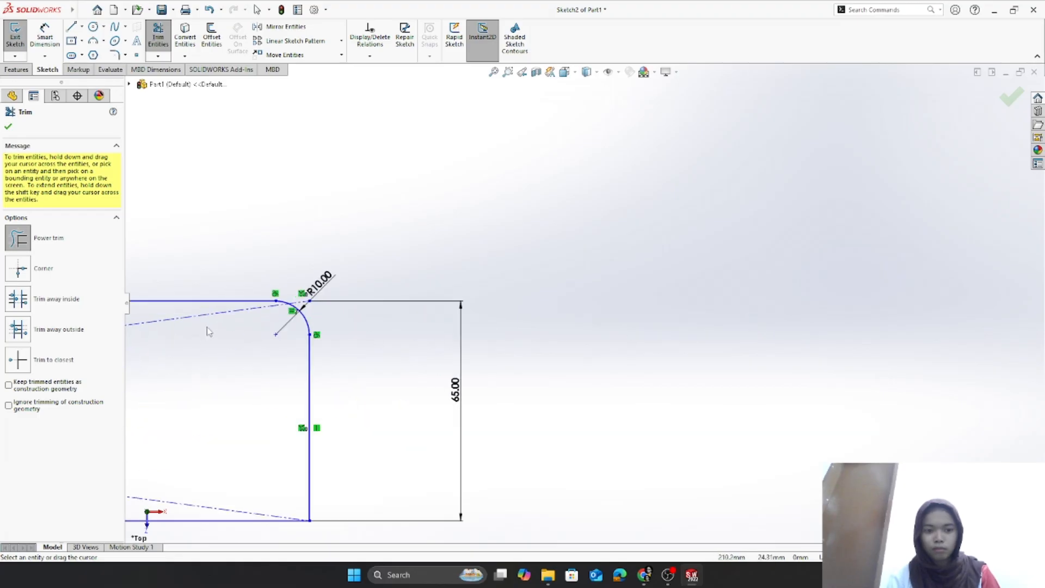
scroll(361, 338, up, 8)
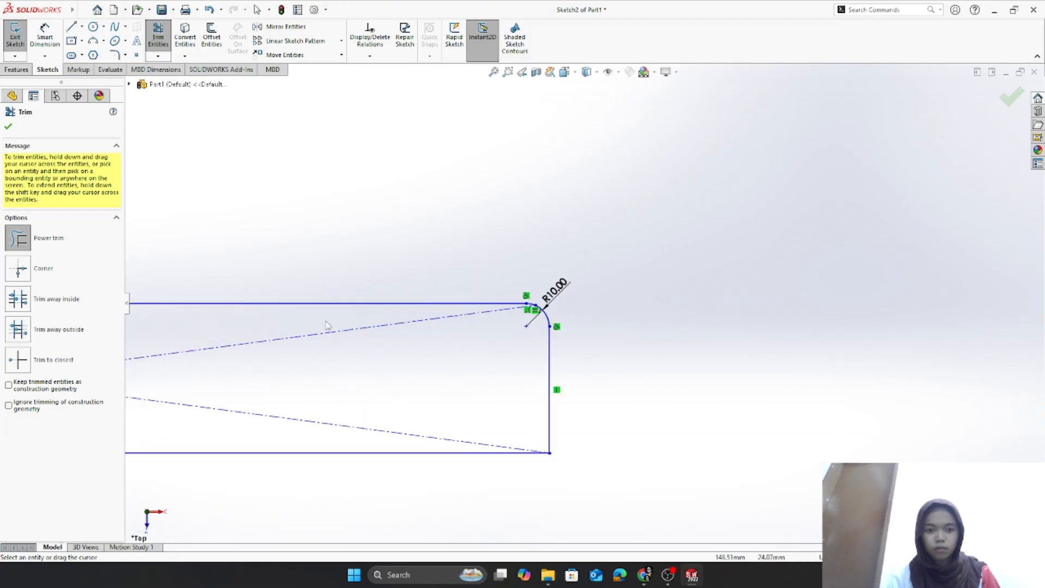
click(169, 43)
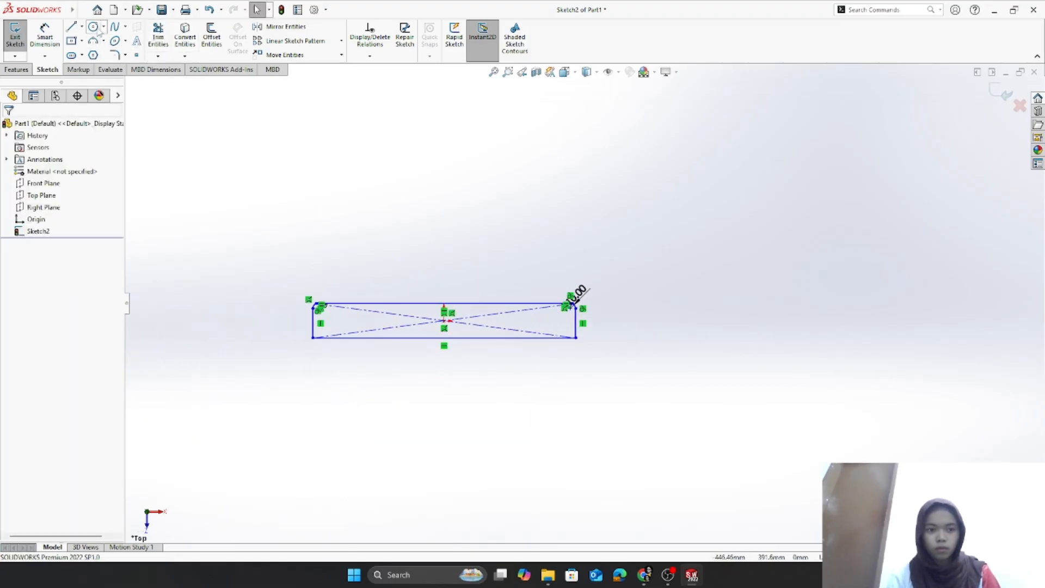
- Draw a circle centered on the rectangle's lower edge near its right end and set its diameter to 85 mm
click(94, 28)
scroll(518, 392, down, 5)
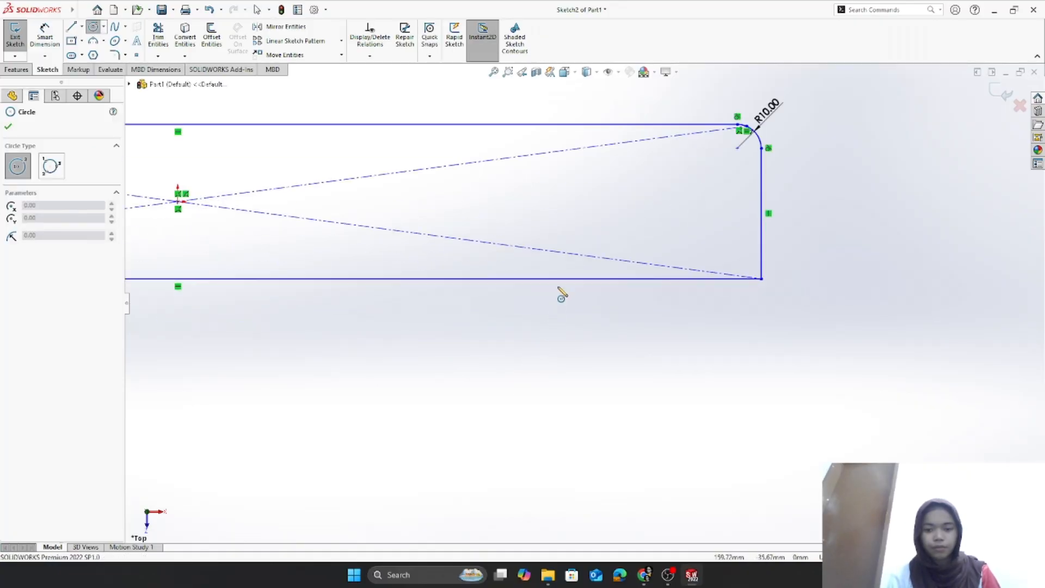
drag(578, 278, 629, 219)
click(42, 36)
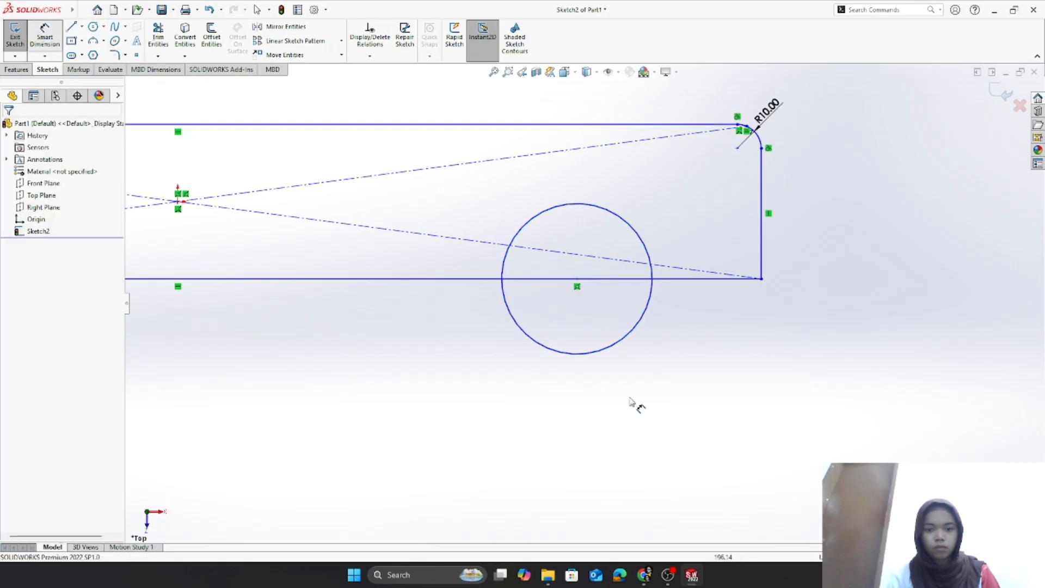
click(582, 377)
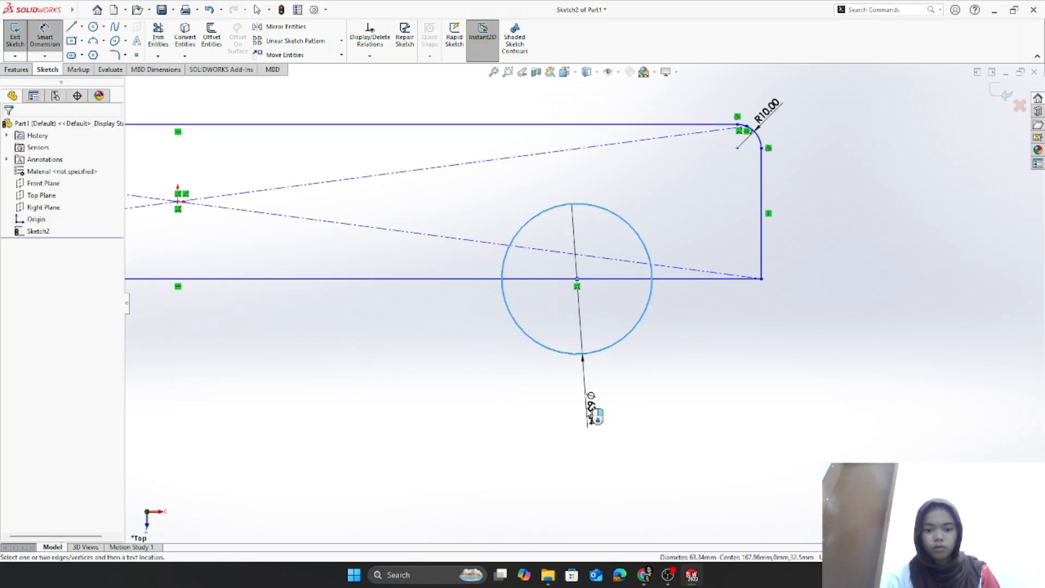
click(591, 413)
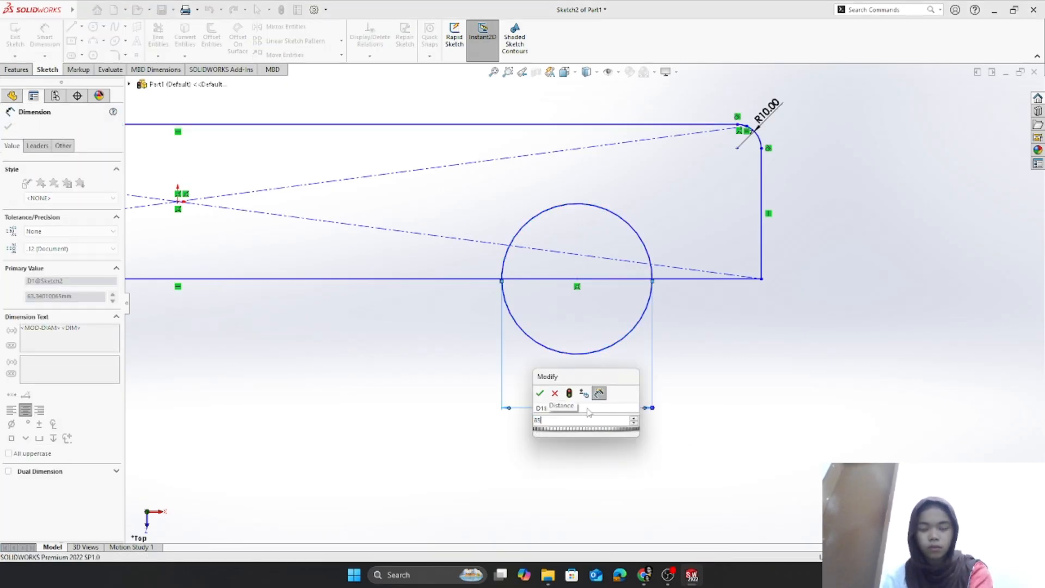
key(Return)
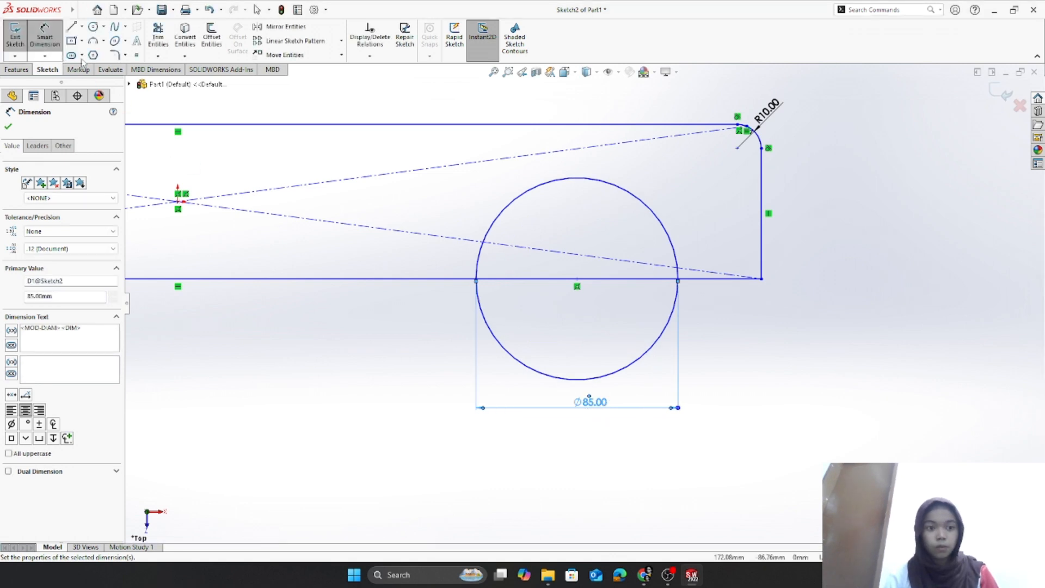
- Trim the circle's lower half and the rectangle edge inside it, leaving an open half-round notch
click(159, 36)
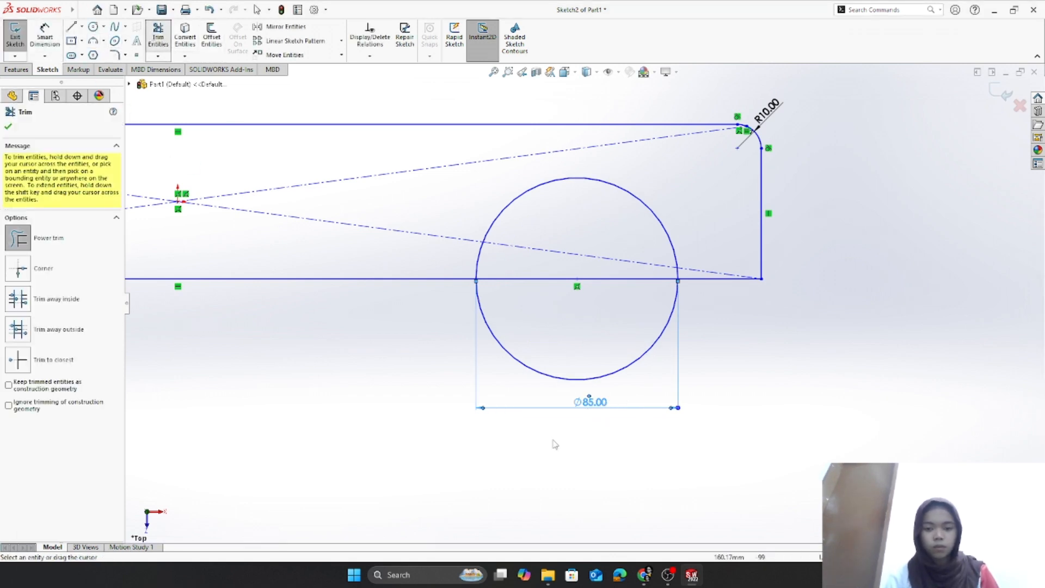
drag(535, 439, 543, 316)
drag(555, 281, 552, 272)
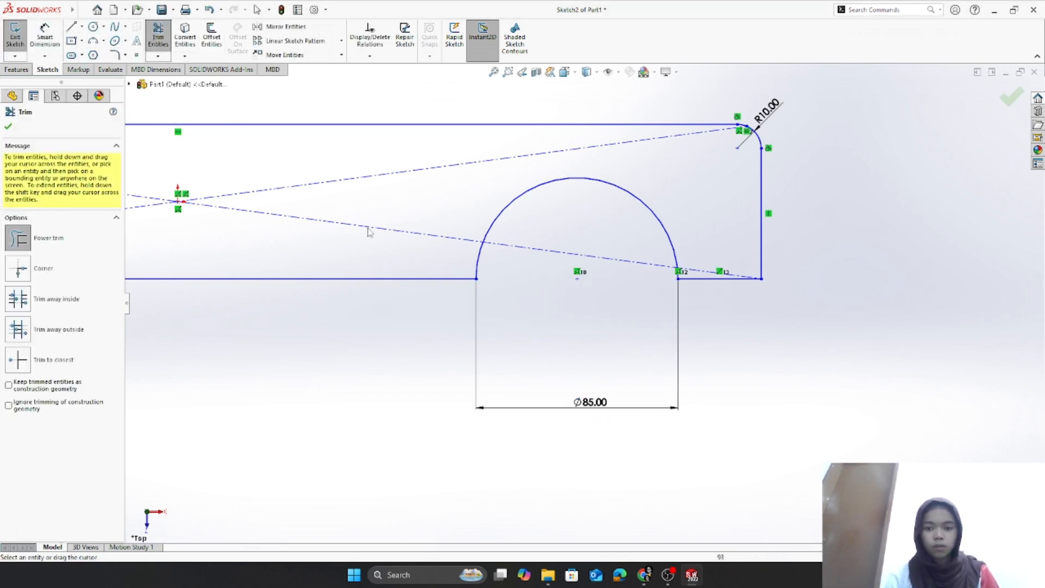
- Dimension the short lower edge between the half-round notch and the rectangle's right side to 30.5 mm
click(47, 39)
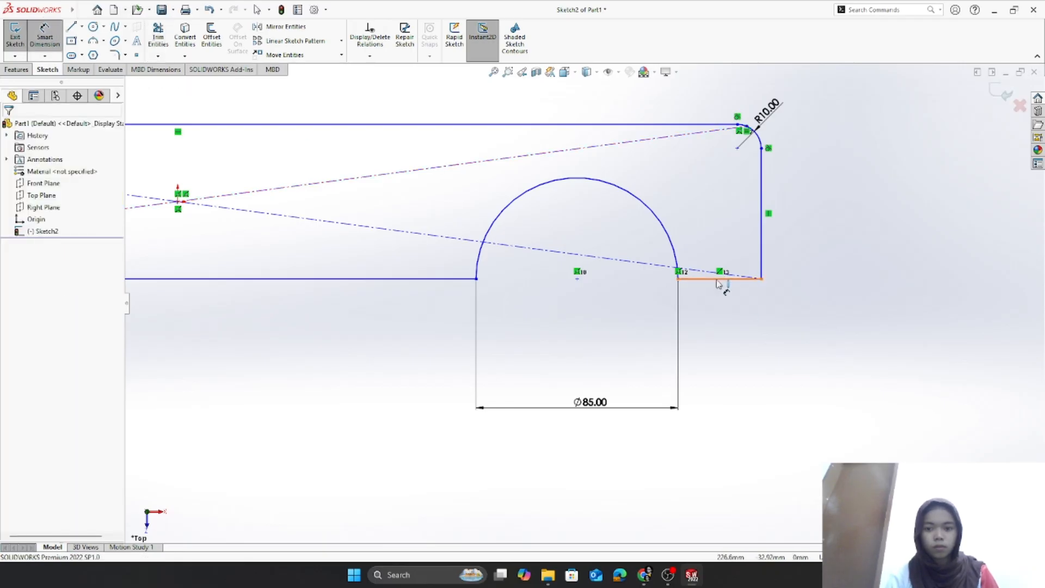
click(718, 280)
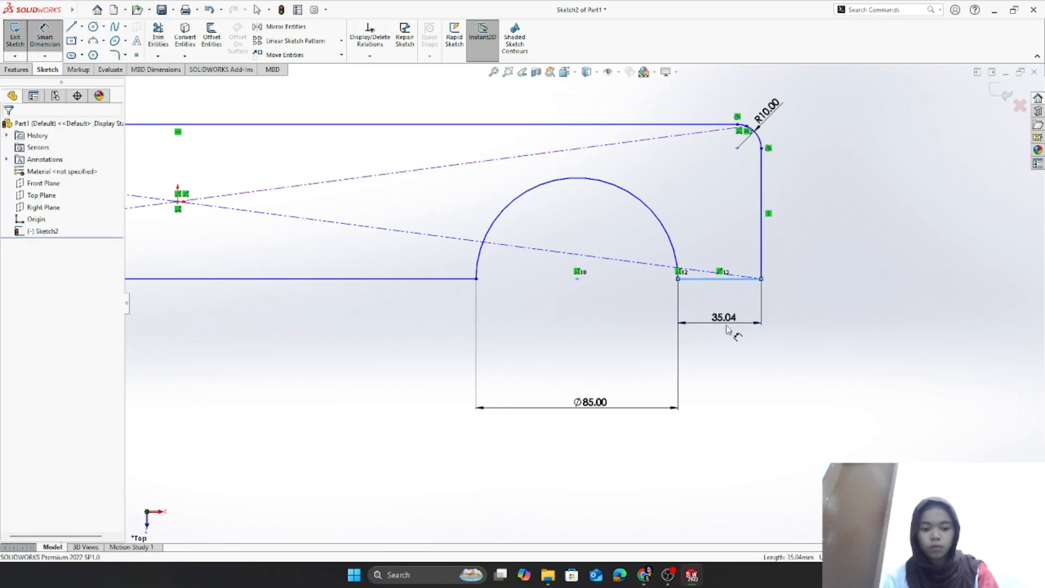
click(728, 329)
text(3)
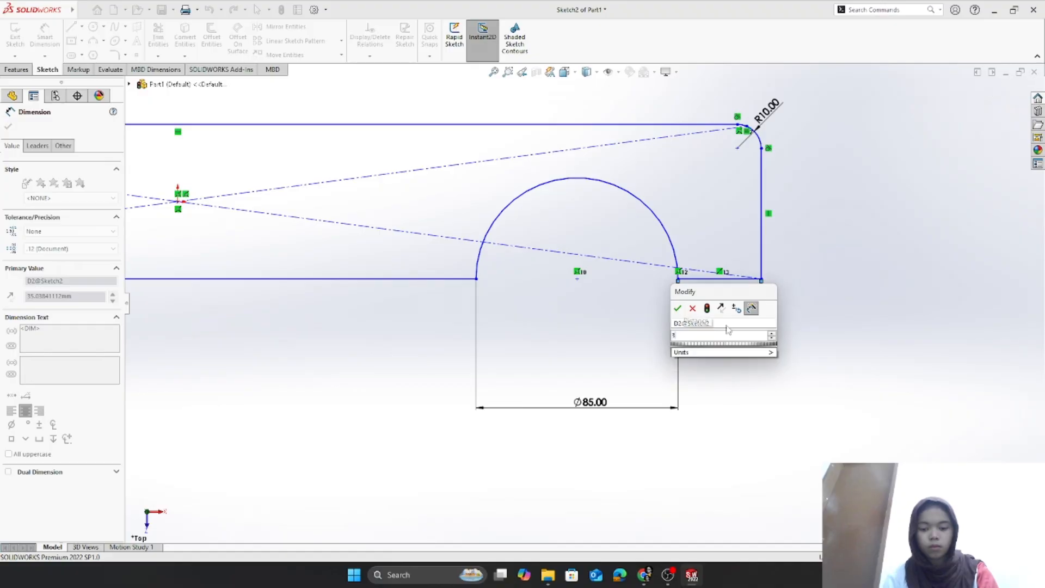
text(0.5)
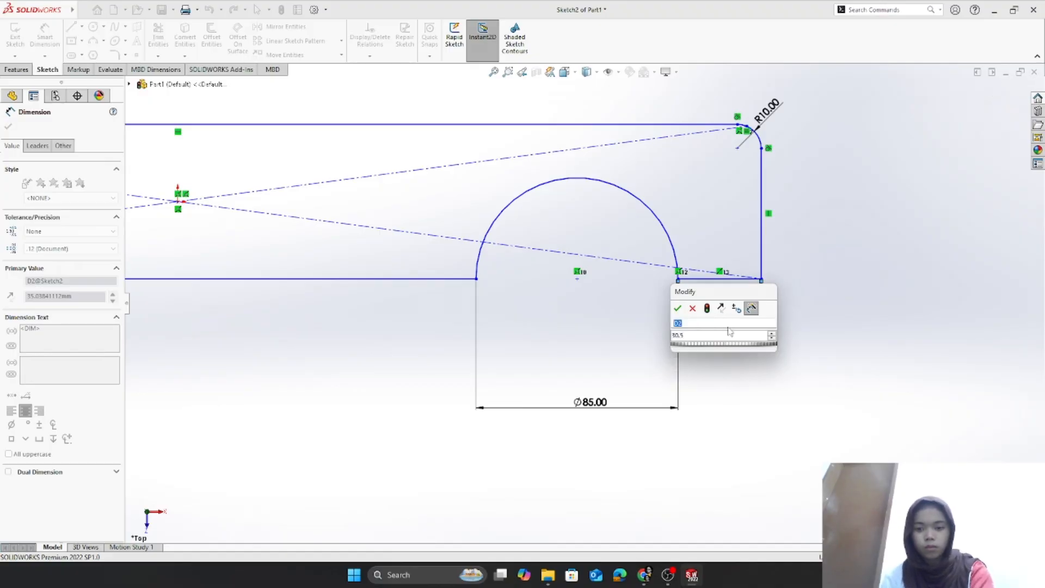
key(Return)
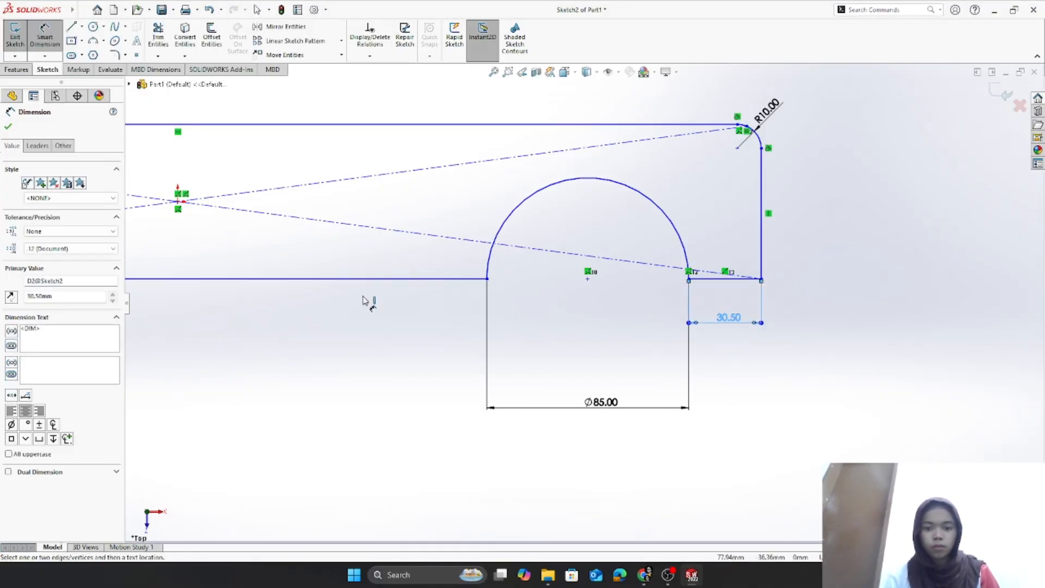
- Draw a second circle centered on the lower edge, left of the first notch, and set its diameter to 85 mm
click(94, 27)
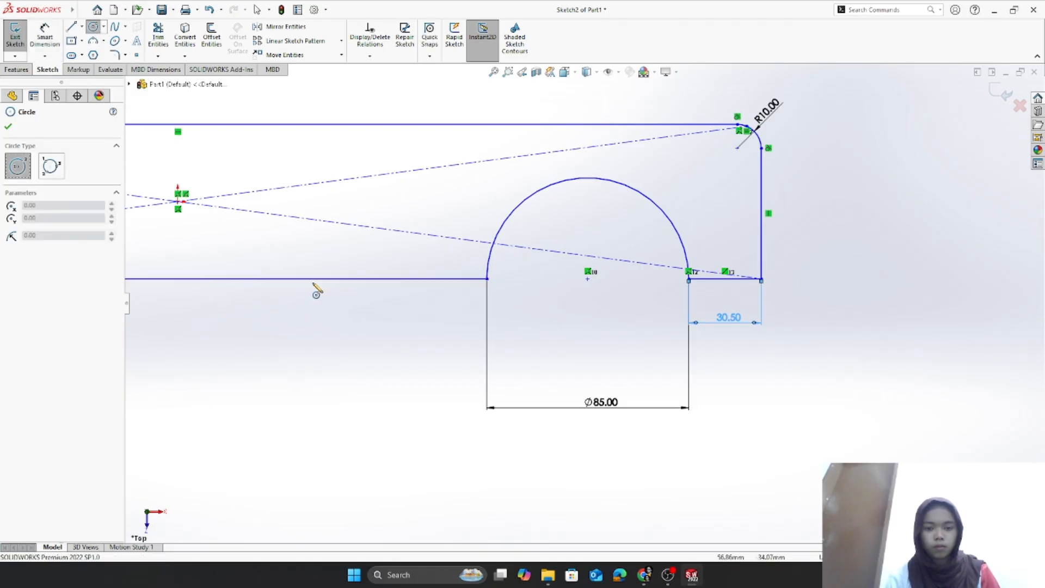
click(287, 279)
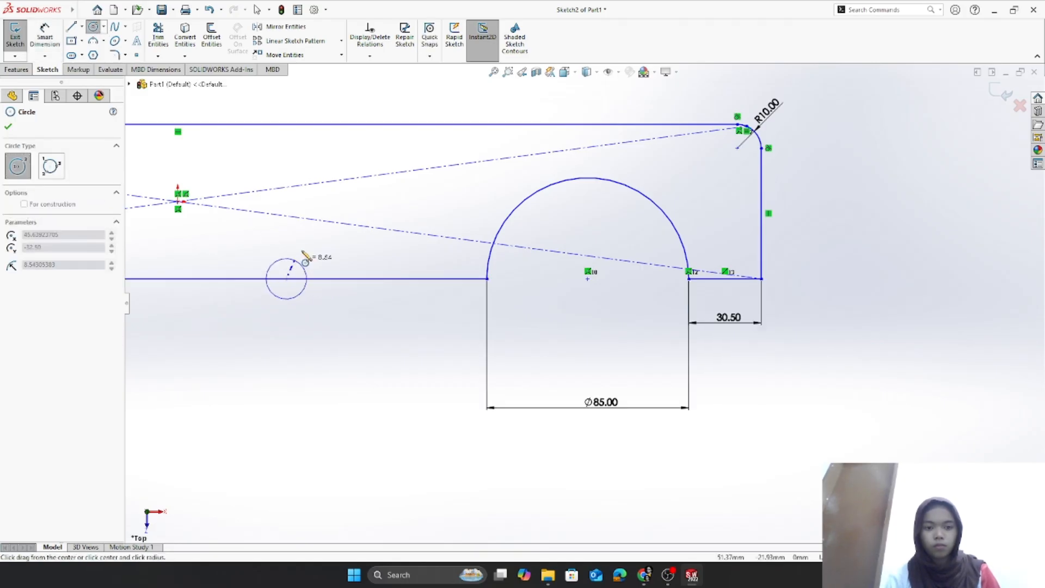
click(352, 204)
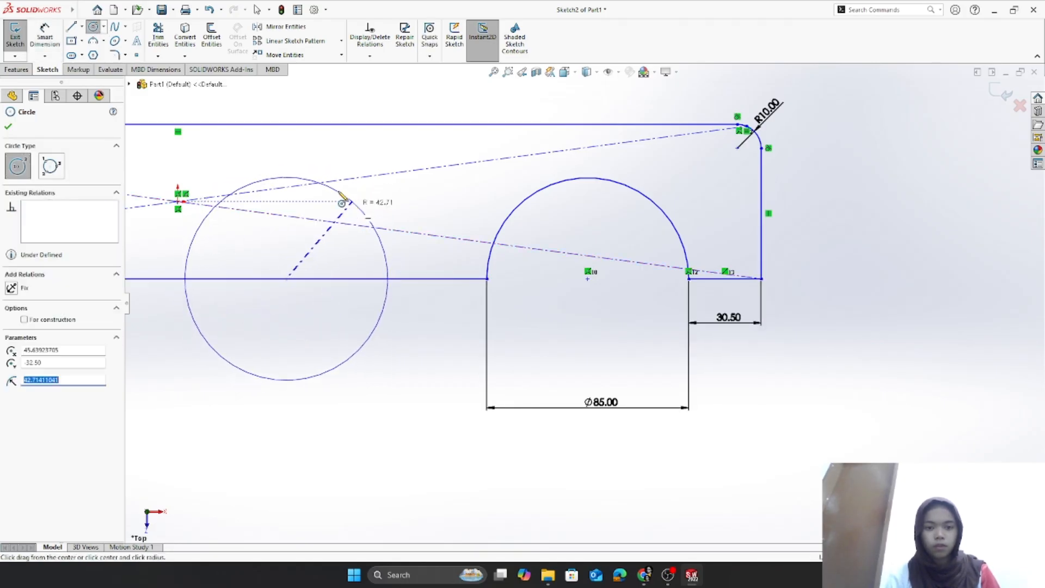
click(52, 34)
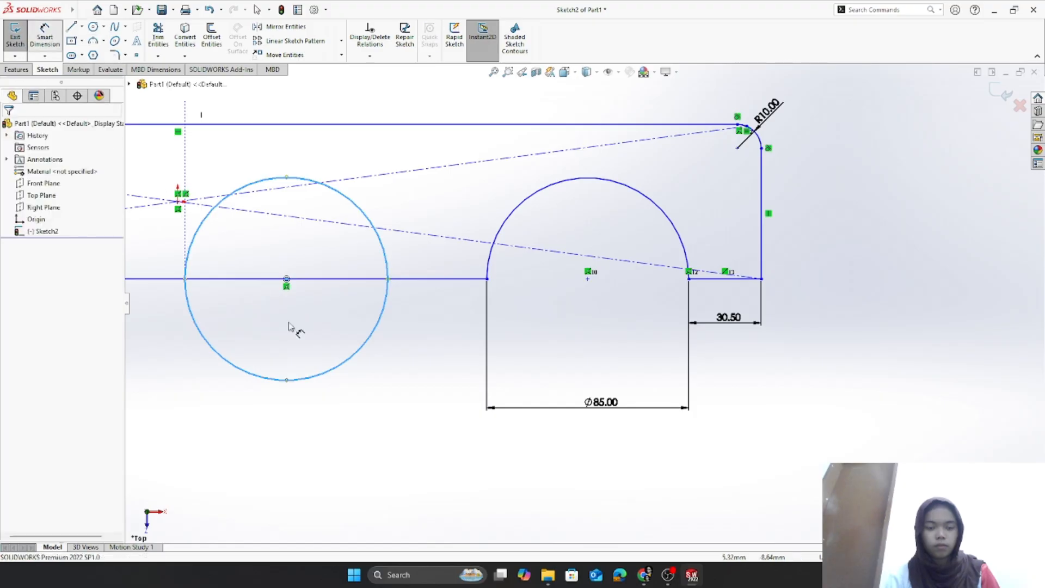
click(297, 398)
click(295, 420)
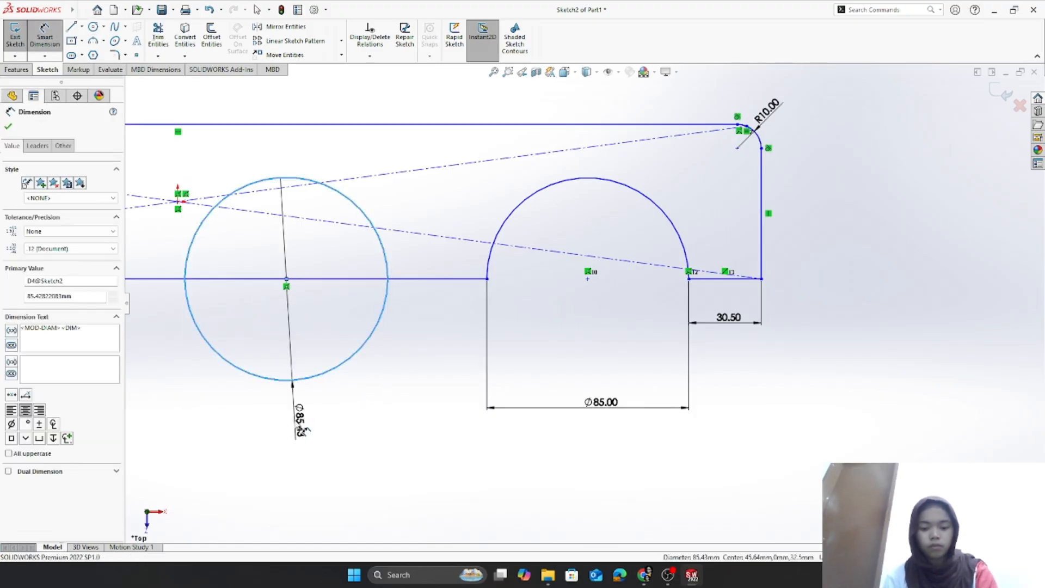
text(85)
key(Return)
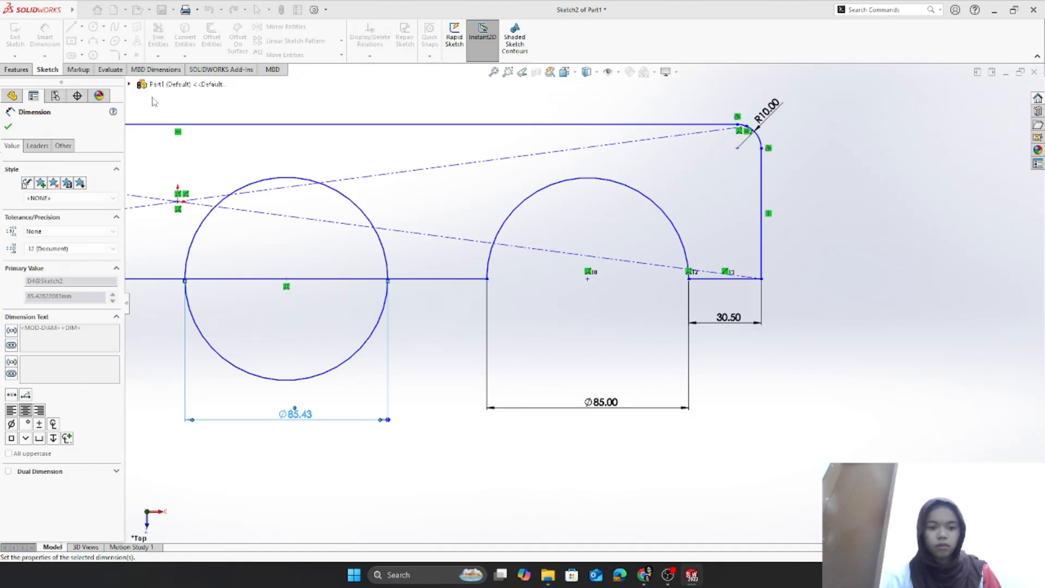
- Trim the second circle and the edge inside it into a half-round notch, and dimension the edge between the two notches to 30 mm
click(158, 37)
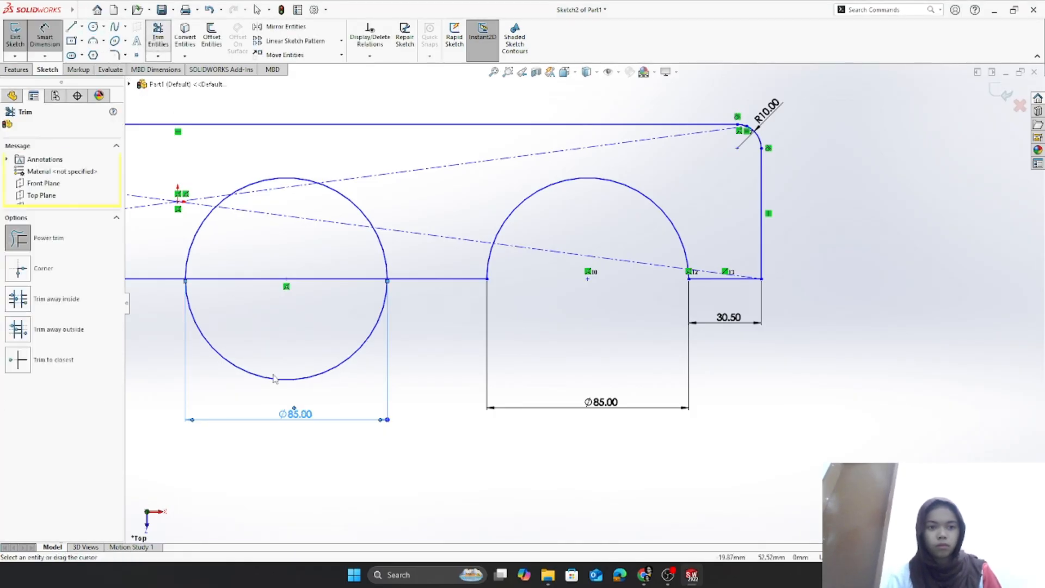
mouse_move(246, 407)
mouse_down()
mouse_move(274, 304)
mouse_move(258, 248)
mouse_up()
click(45, 38)
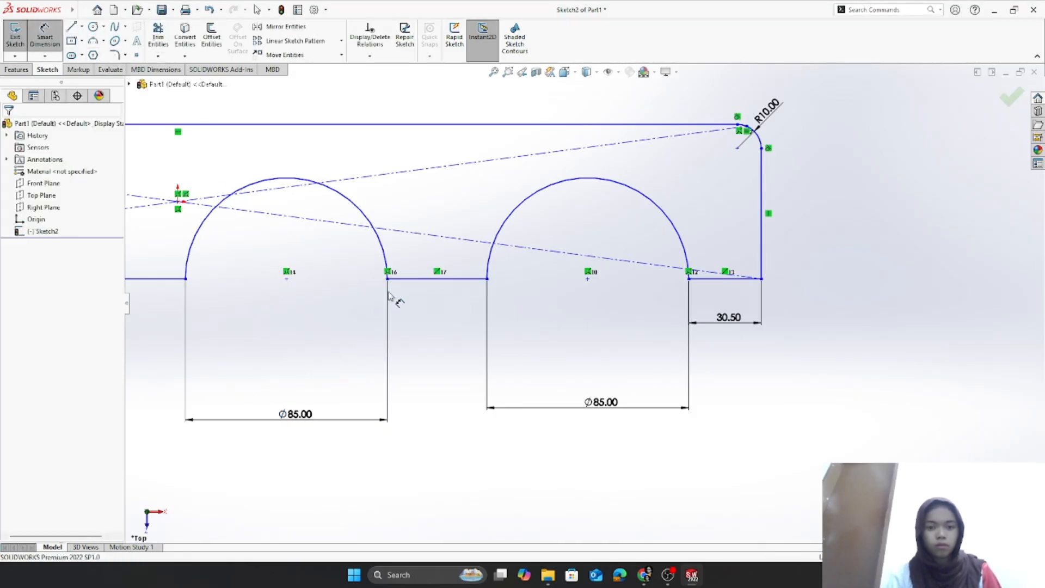
click(428, 280)
click(424, 334)
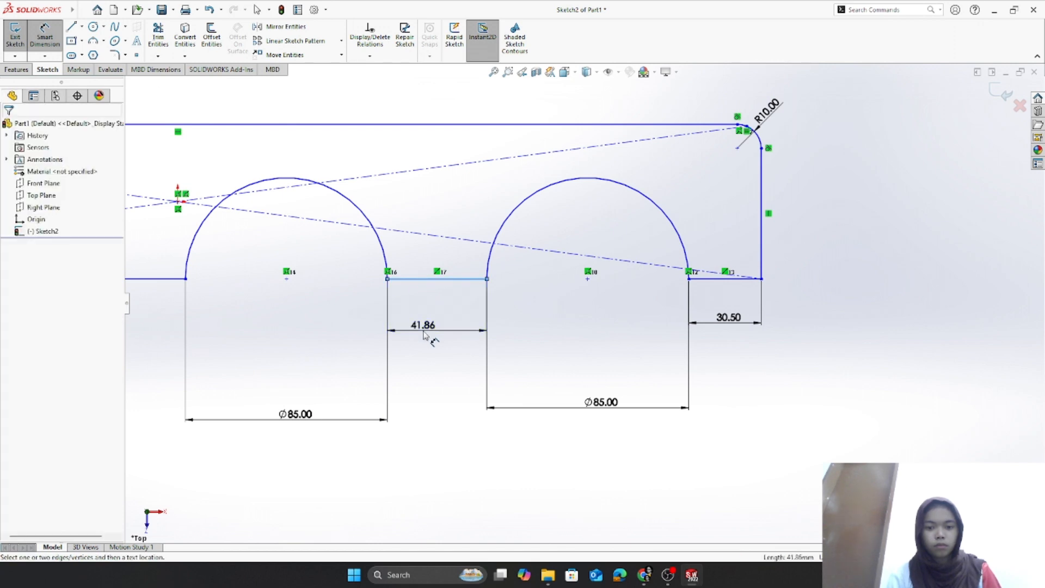
key(Return)
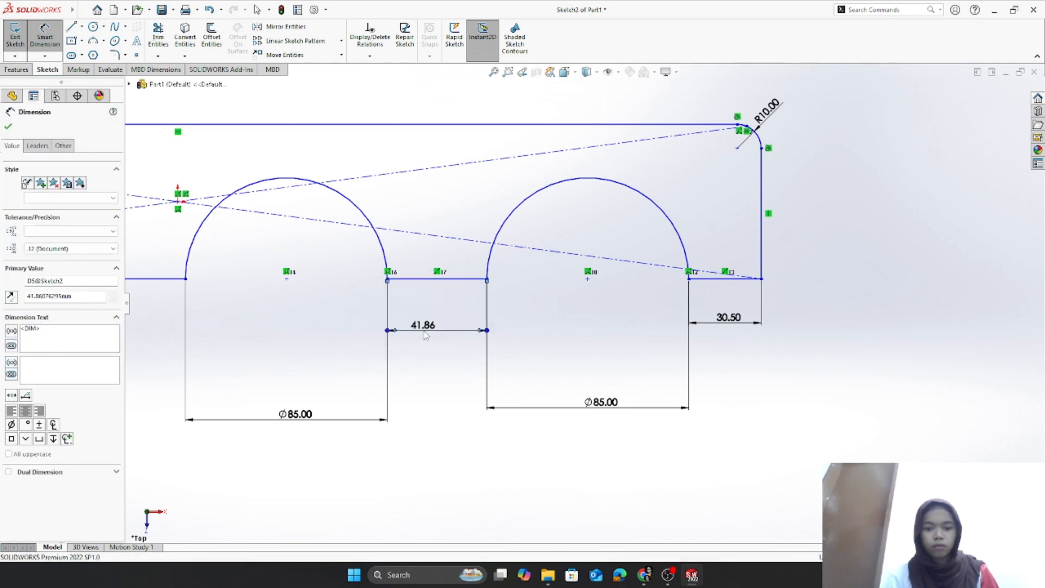
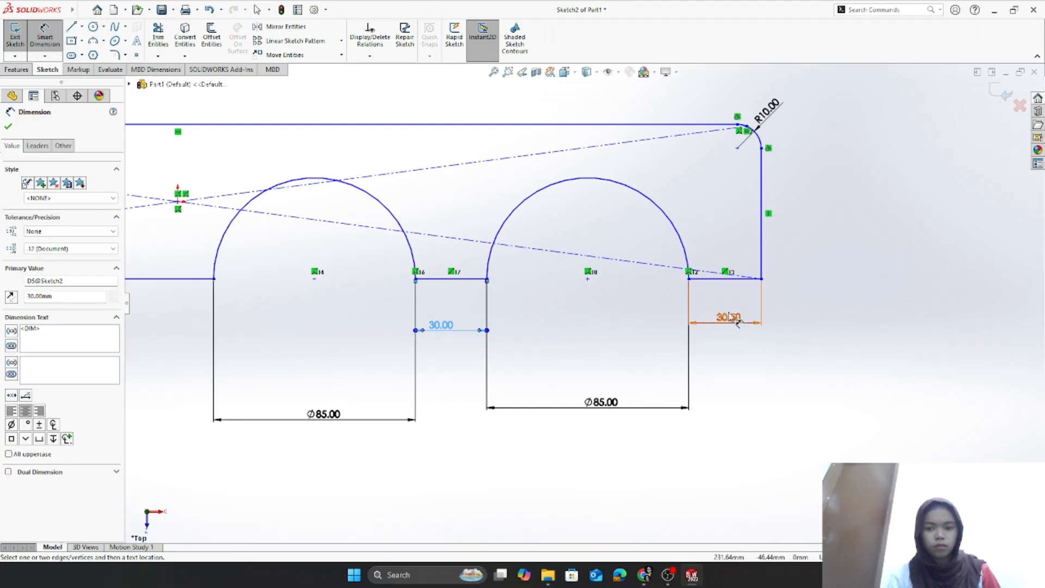
- Set the length of the short lower edge between the first notch and the rectangle's right side to 35.5 mm
double_click(729, 318)
text(35.5)
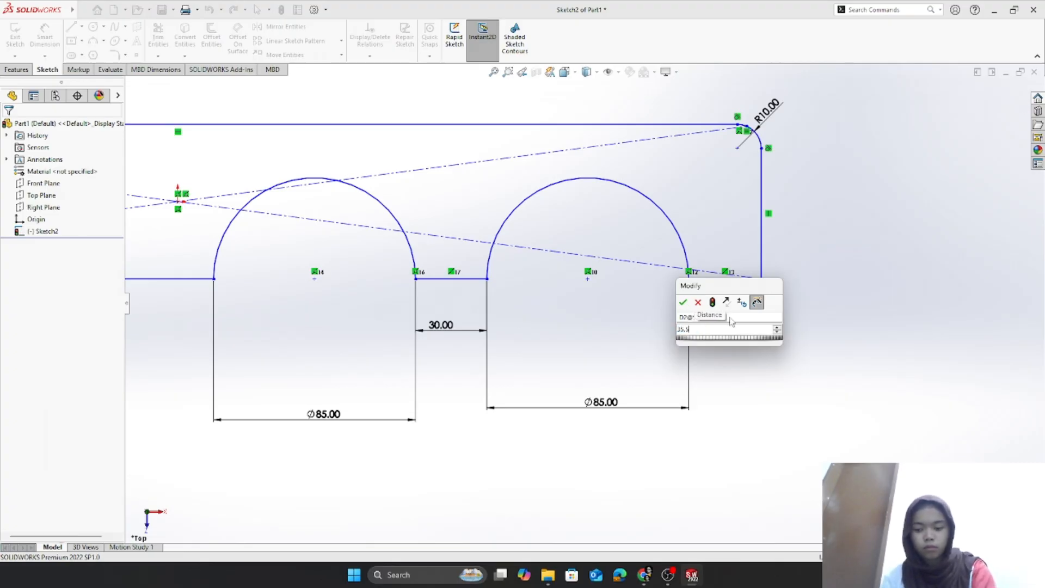
key(Escape)
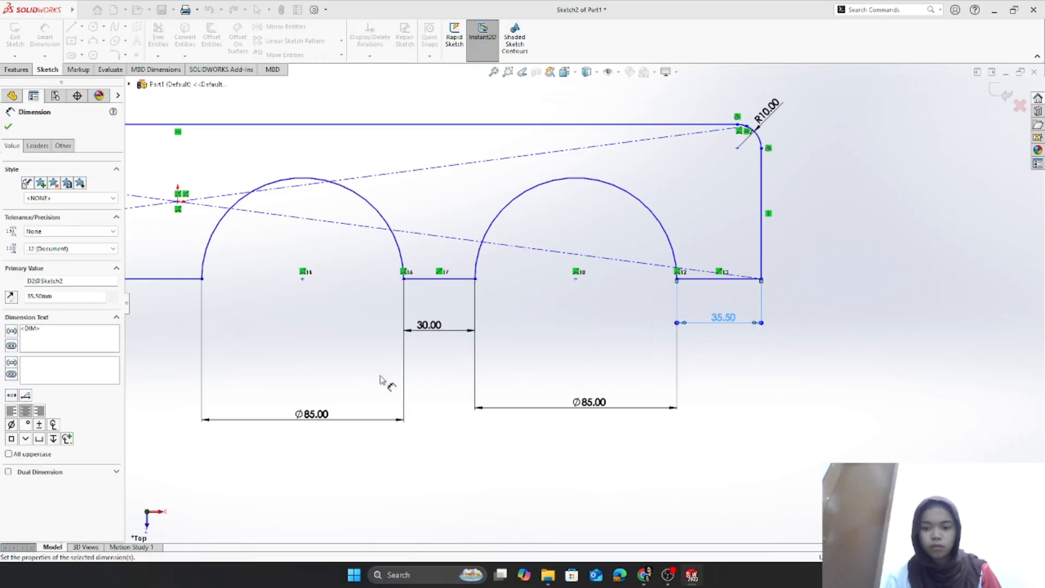
- Draw a third circle centered on the lower edge, left of the second notch, and set its diameter to 85 mm
scroll(323, 363, up, 3)
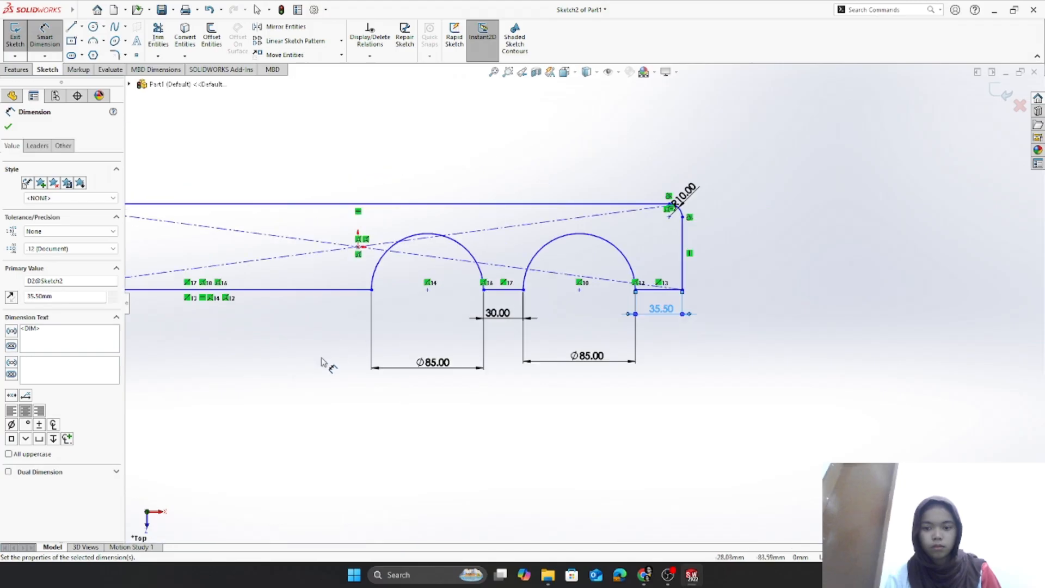
click(93, 27)
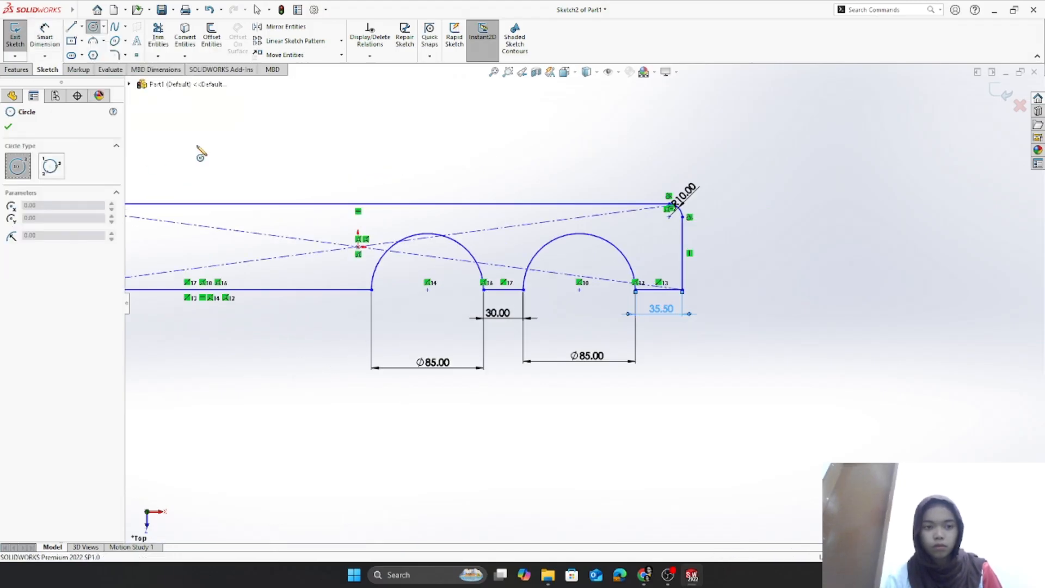
click(244, 289)
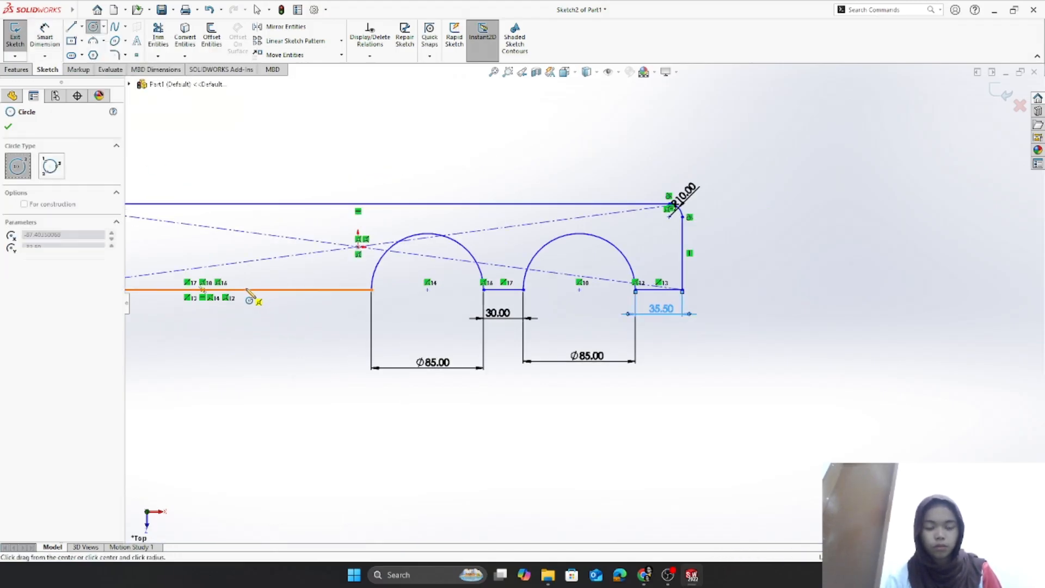
click(303, 280)
key(Escape)
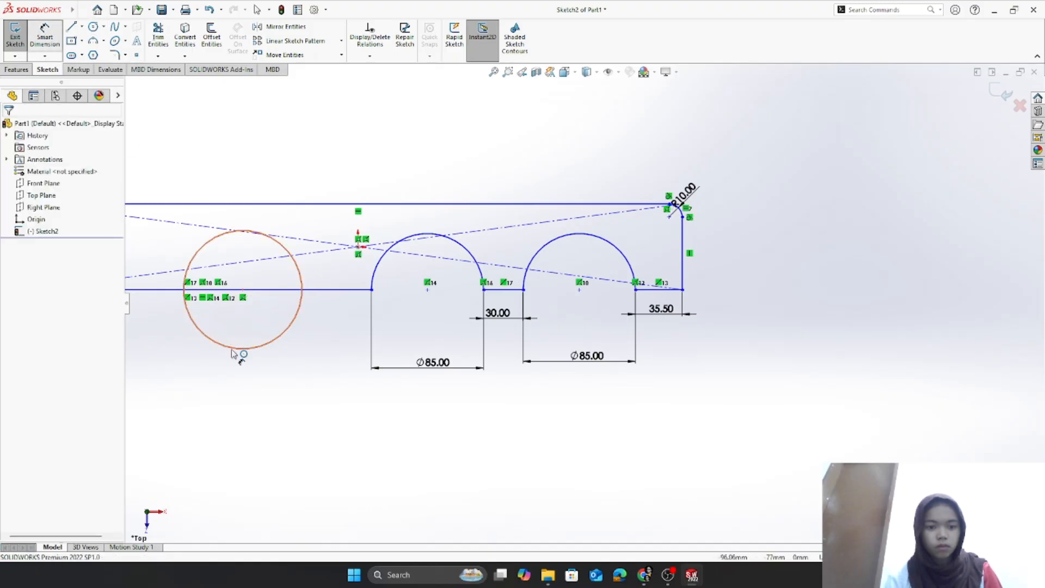
click(235, 365)
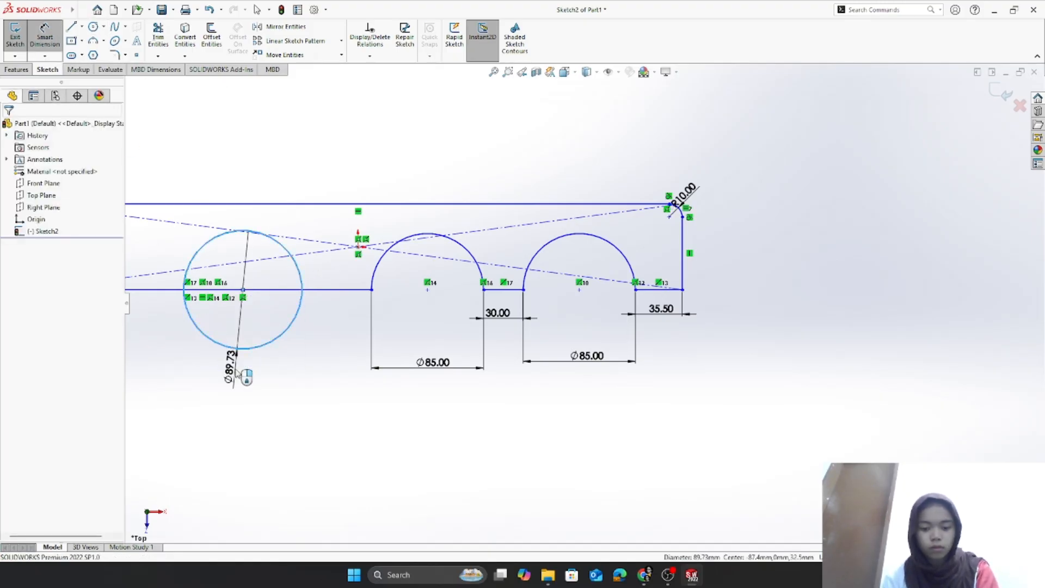
click(236, 371)
text(85.00mm)
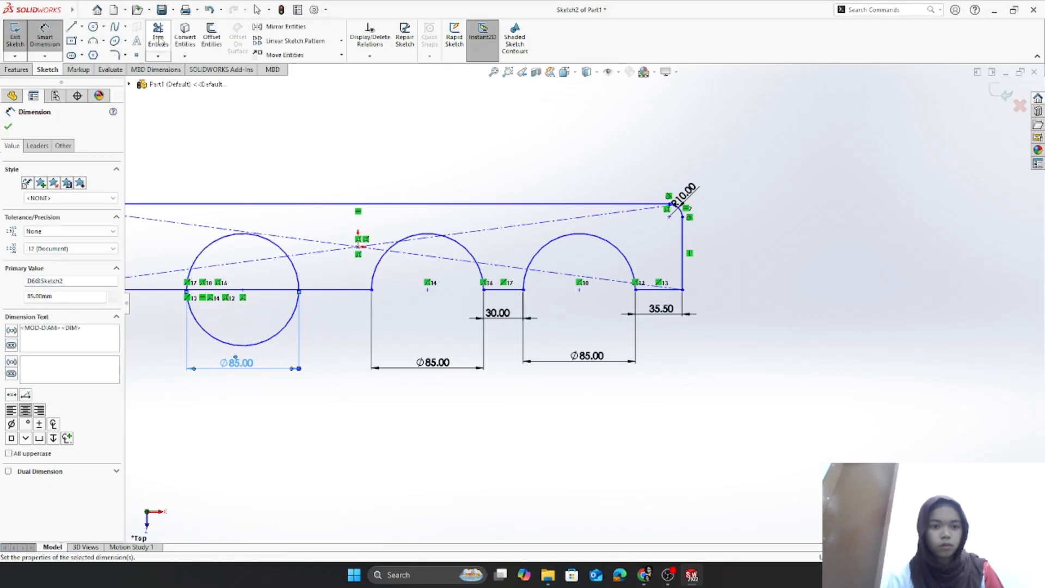
- Trim the third circle's lower half and the rectangle edge inside it, leaving an open half-round notch
click(157, 42)
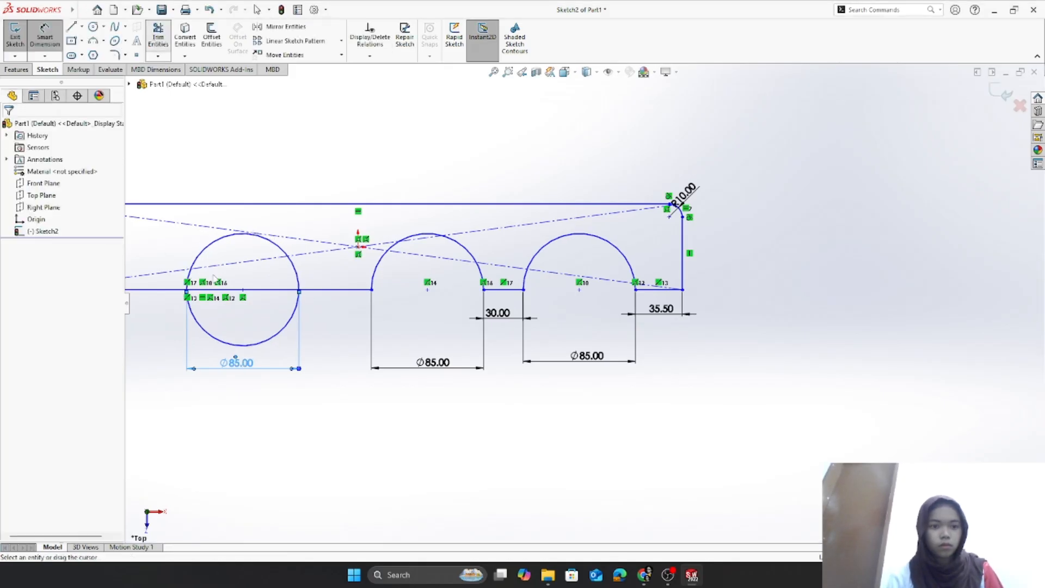
drag(240, 356, 238, 289)
click(38, 49)
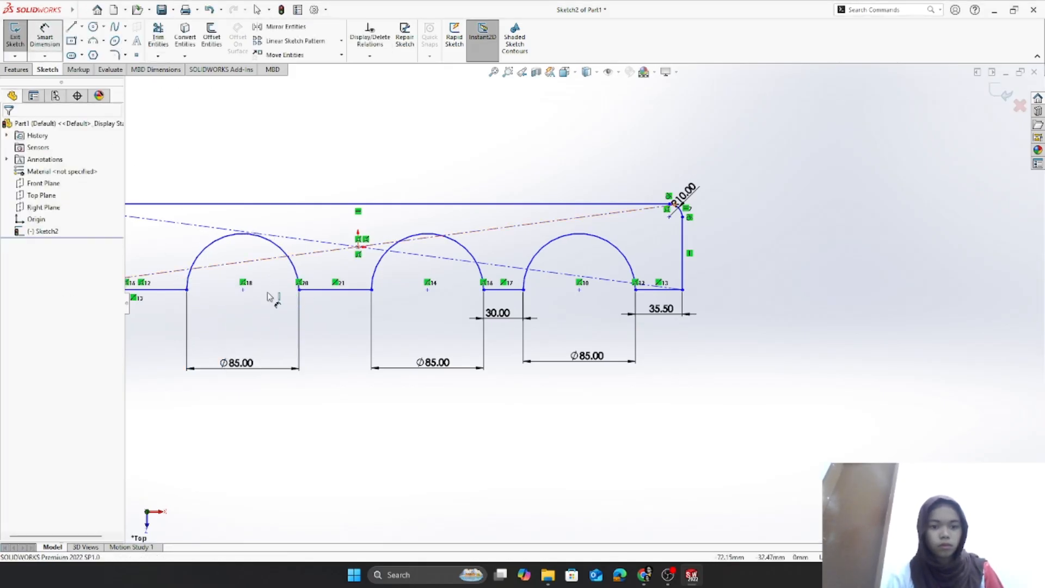
- Dimension the bottom line between the leftmost and middle arches to 30 mm
click(323, 301)
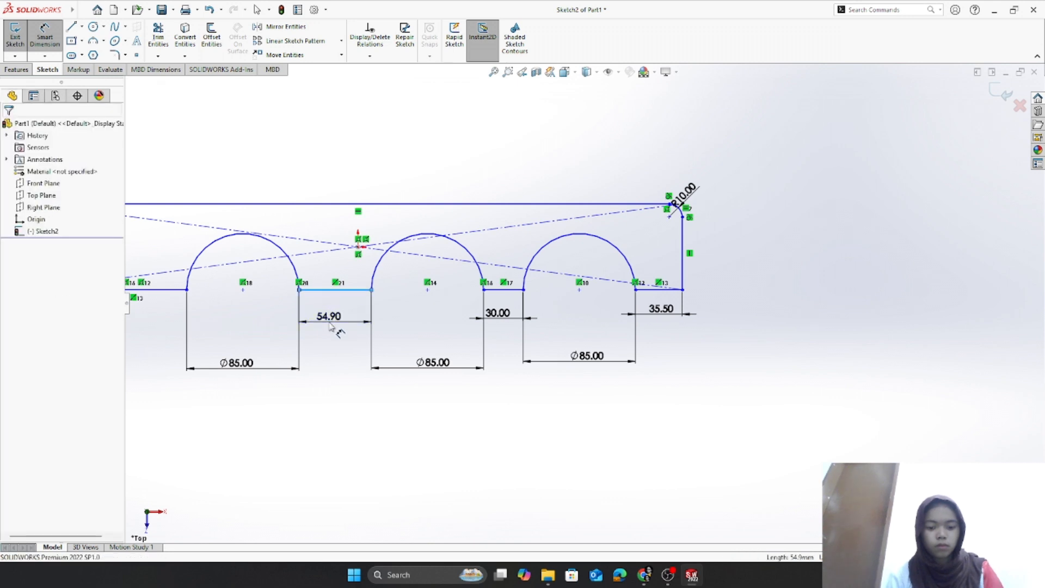
click(330, 326)
key(Return)
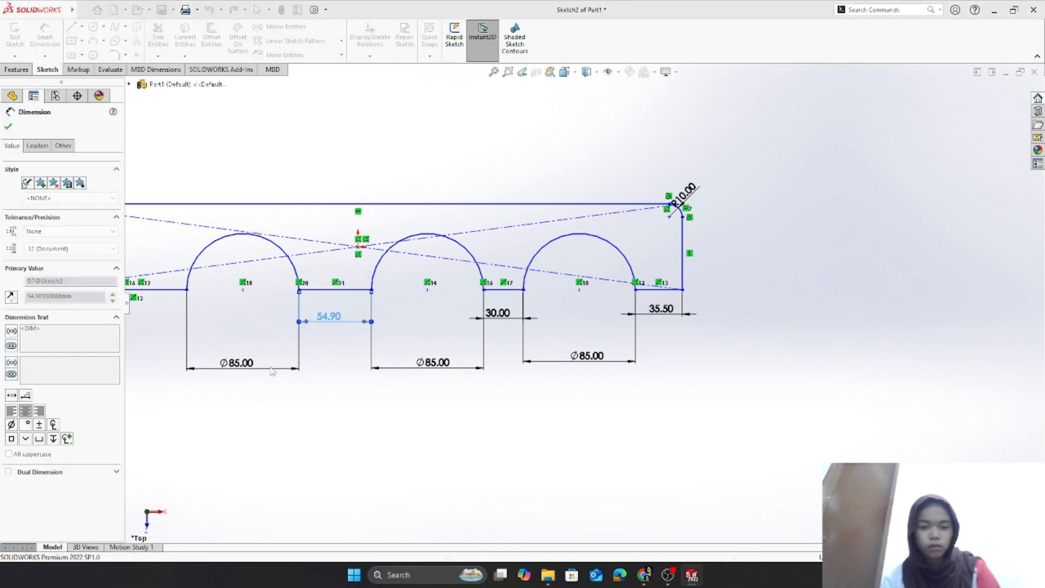
scroll(176, 336, up, 3)
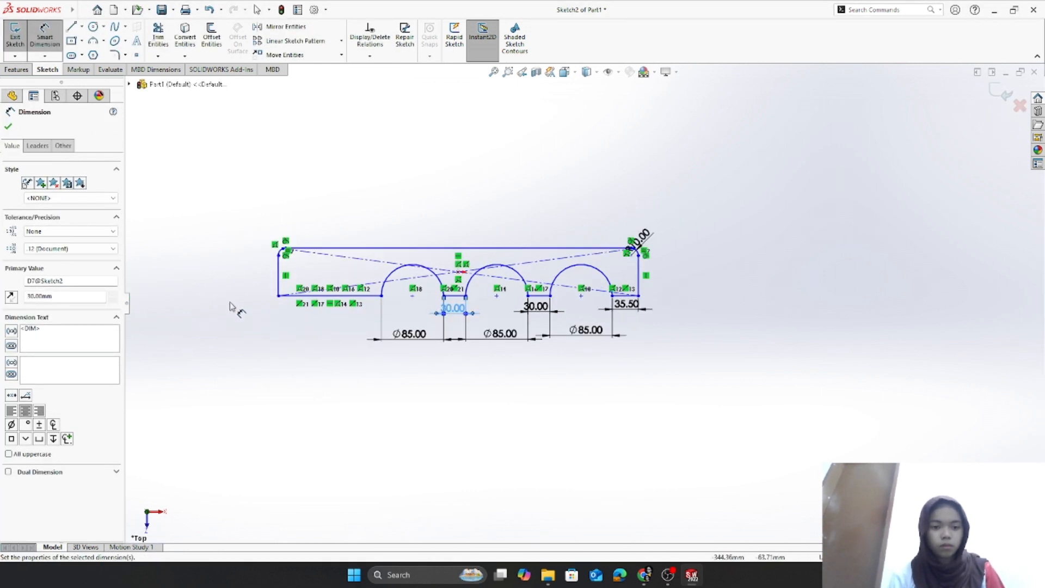
- Sketch a circle about 83 mm in diameter centred on the long bottom line, beside the leftmost arch
scroll(357, 277, down, 2)
scroll(316, 268, down, 1)
click(93, 29)
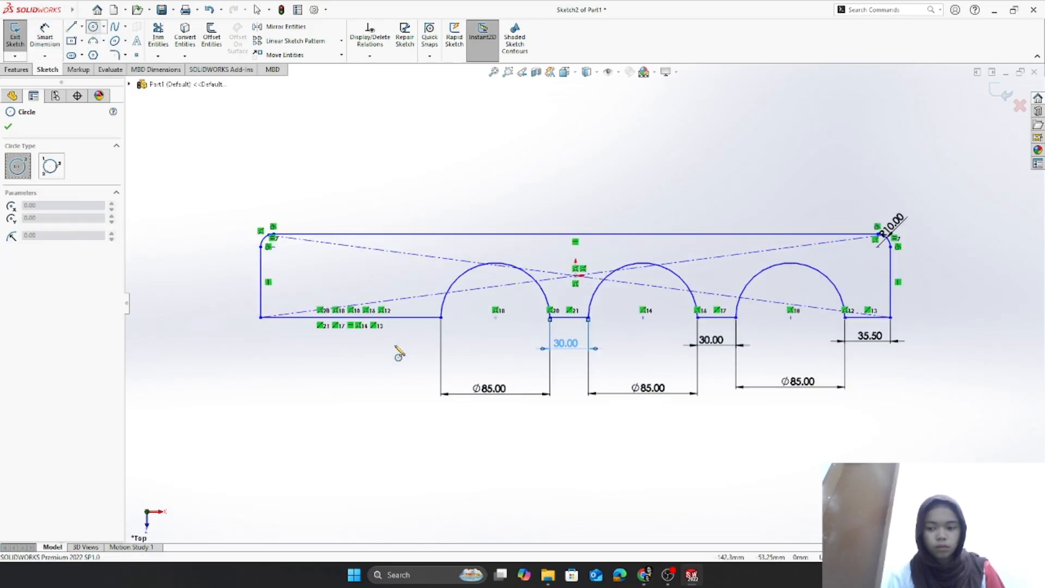
click(349, 318)
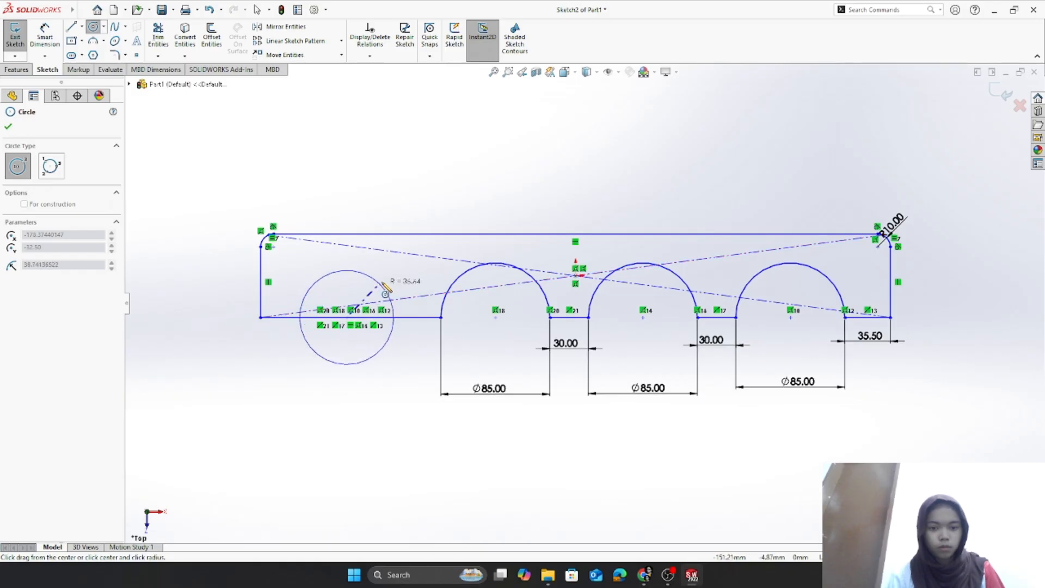
click(366, 268)
- Set the new circle's diameter to 85 mm and trim it and the bottom line into a fourth open arch
click(44, 35)
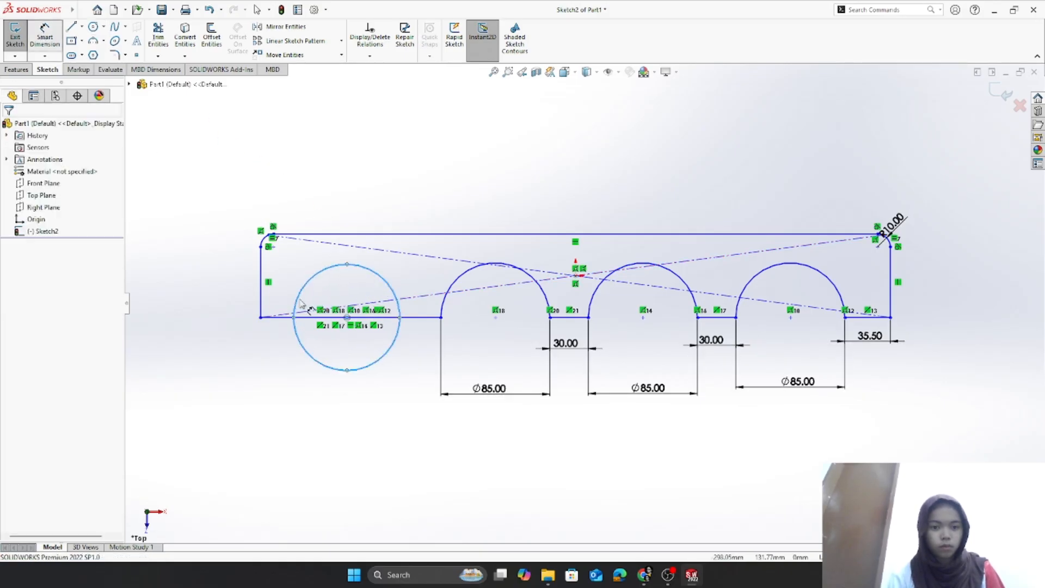
click(327, 369)
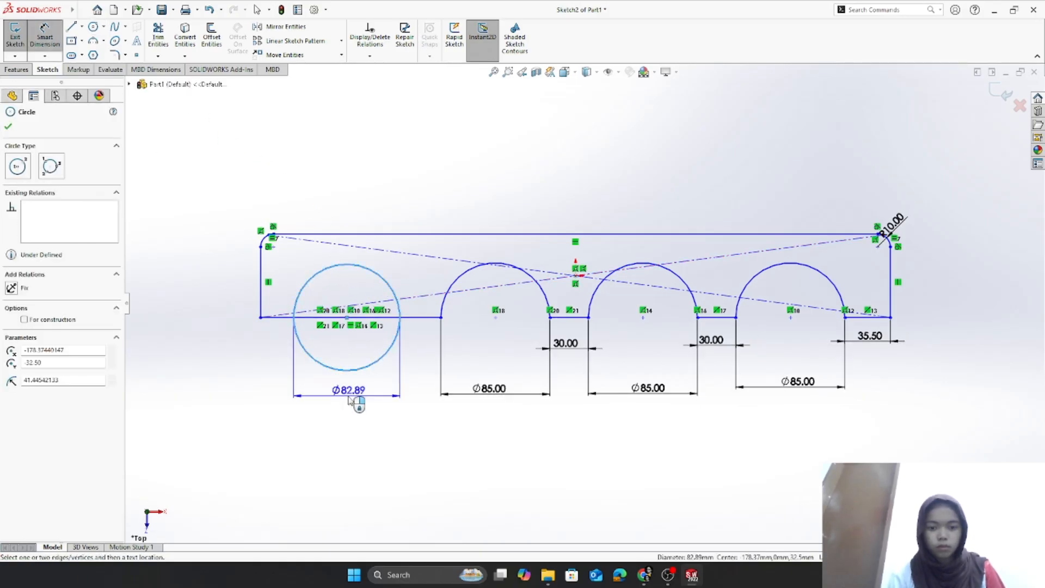
click(351, 390)
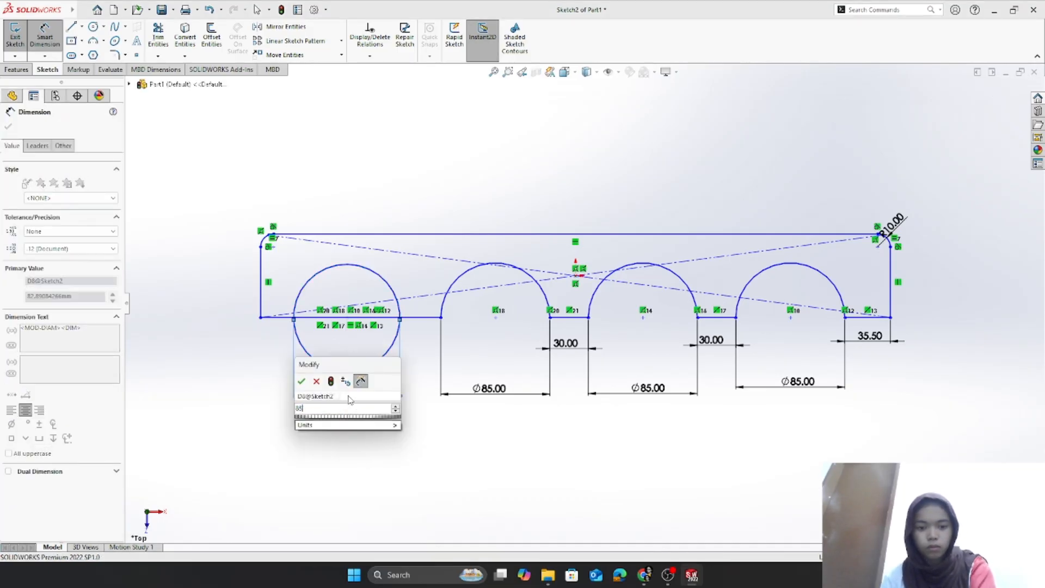
key(Return)
click(158, 35)
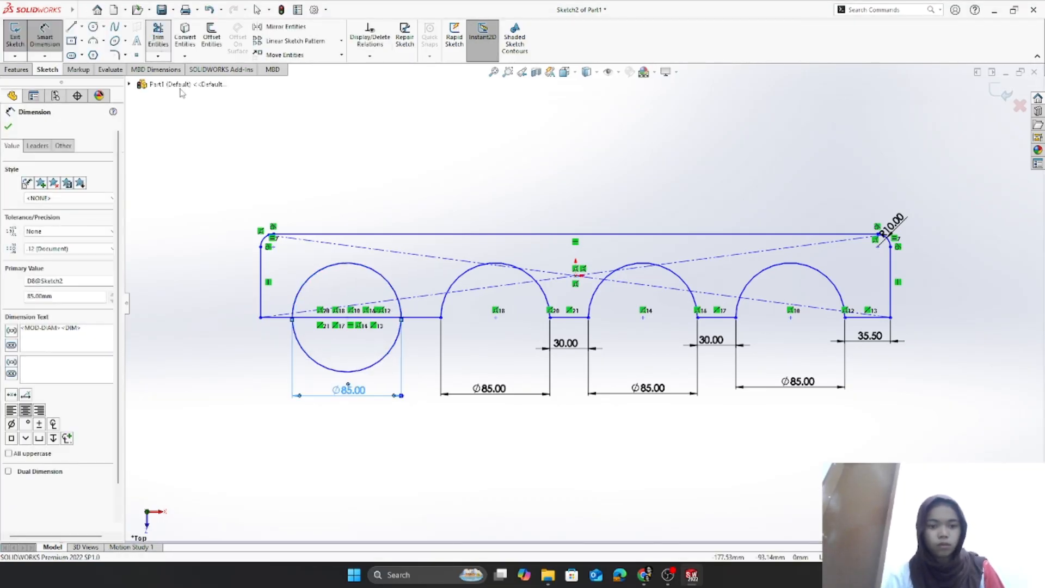
drag(342, 439, 344, 296)
- Dimension the bottom line between the new leftmost arch and its neighbour to 30 mm
click(44, 36)
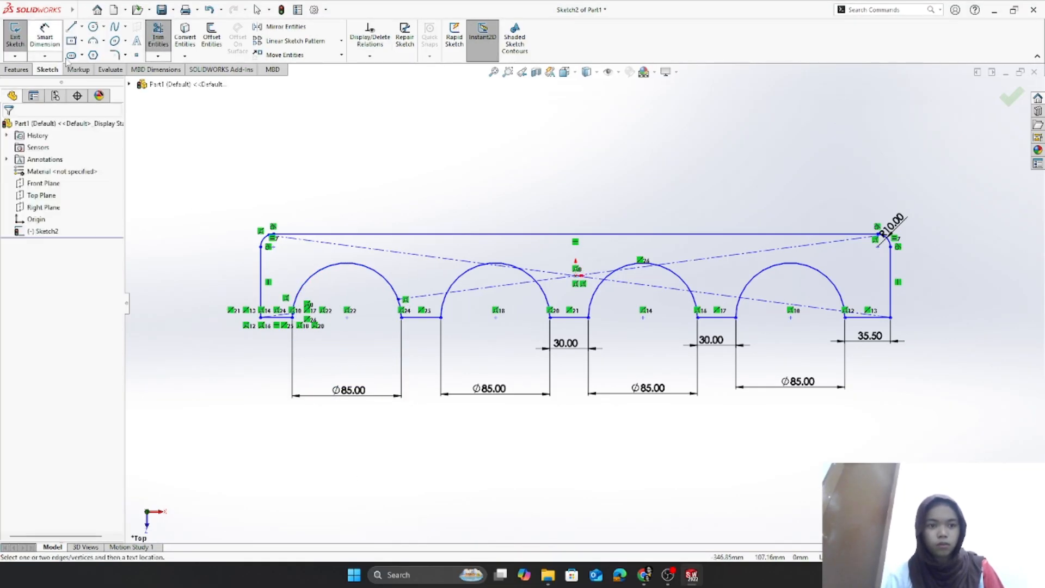
click(419, 318)
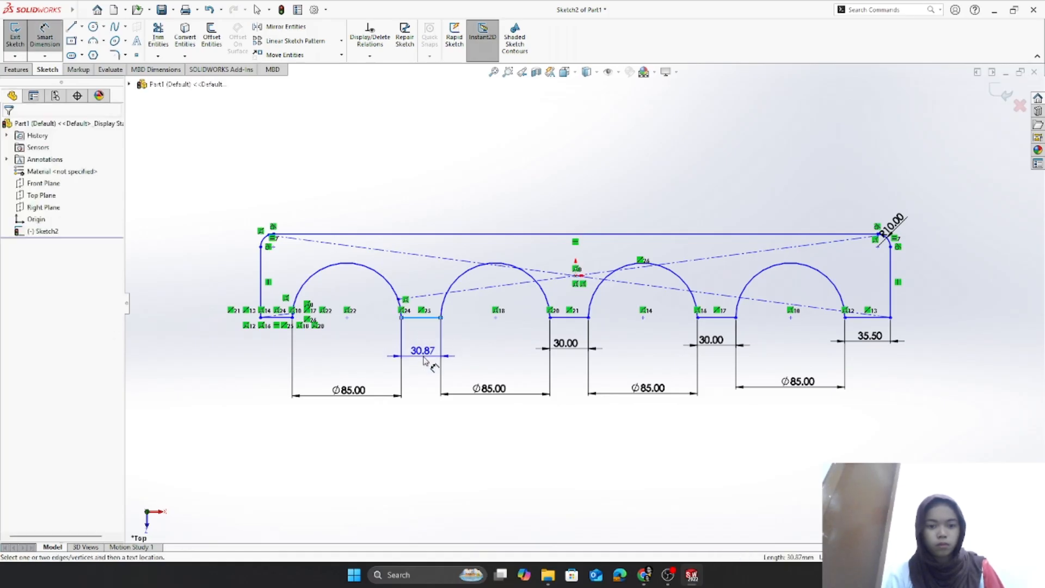
click(425, 361)
text(30)
key(Return)
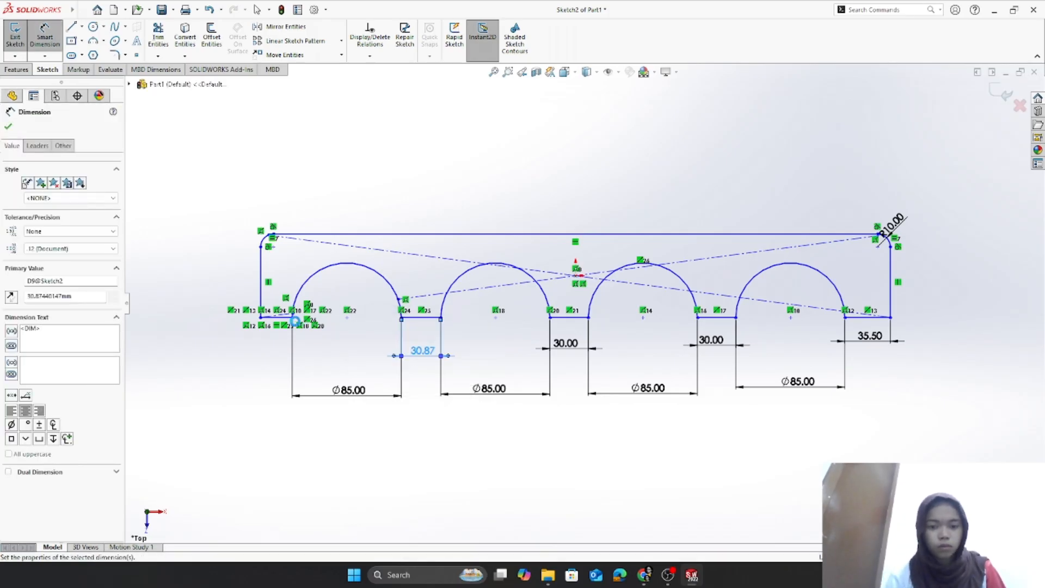
- Dimension the leftmost bottom end segment to 30.5 mm and set the rightmost end segment to 30.5 mm as well
click(284, 320)
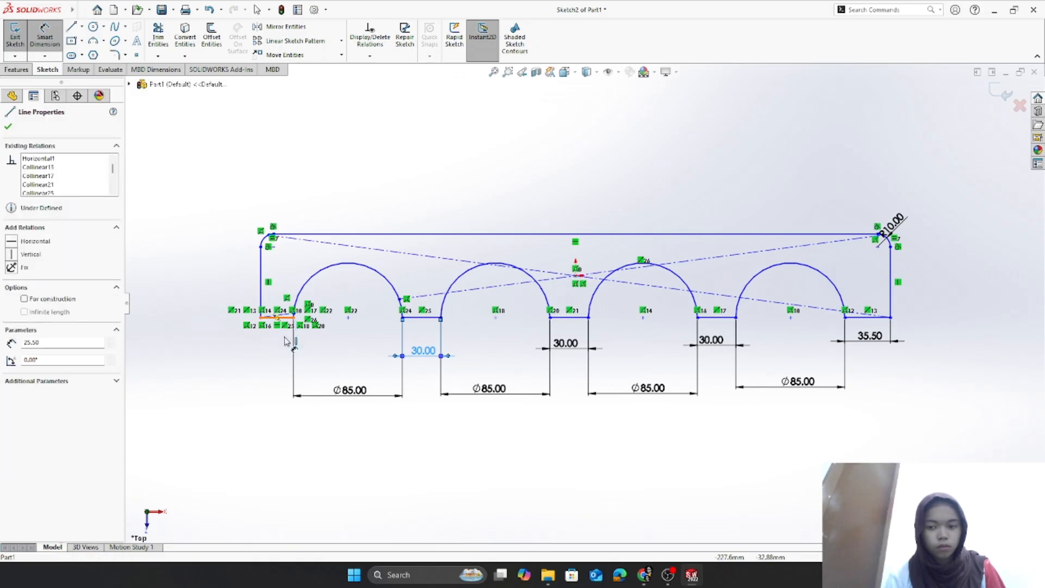
click(282, 355)
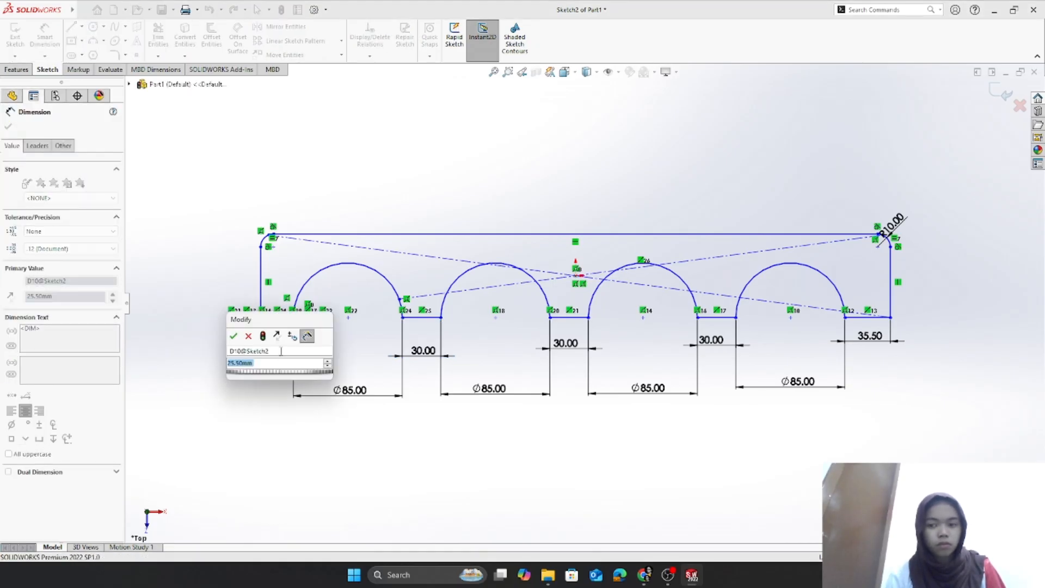
text(30)
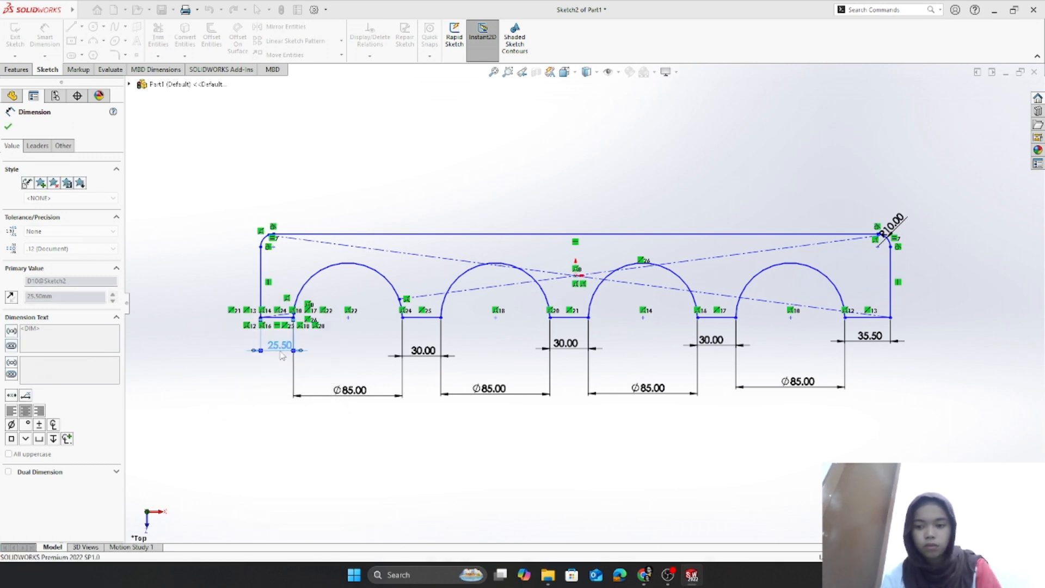
key(Escape)
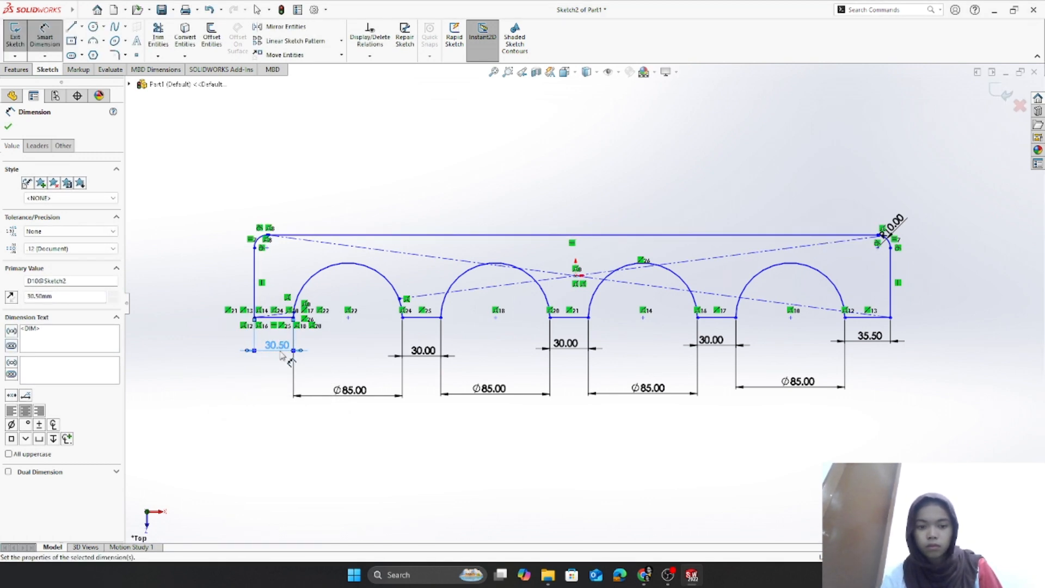
double_click(871, 337)
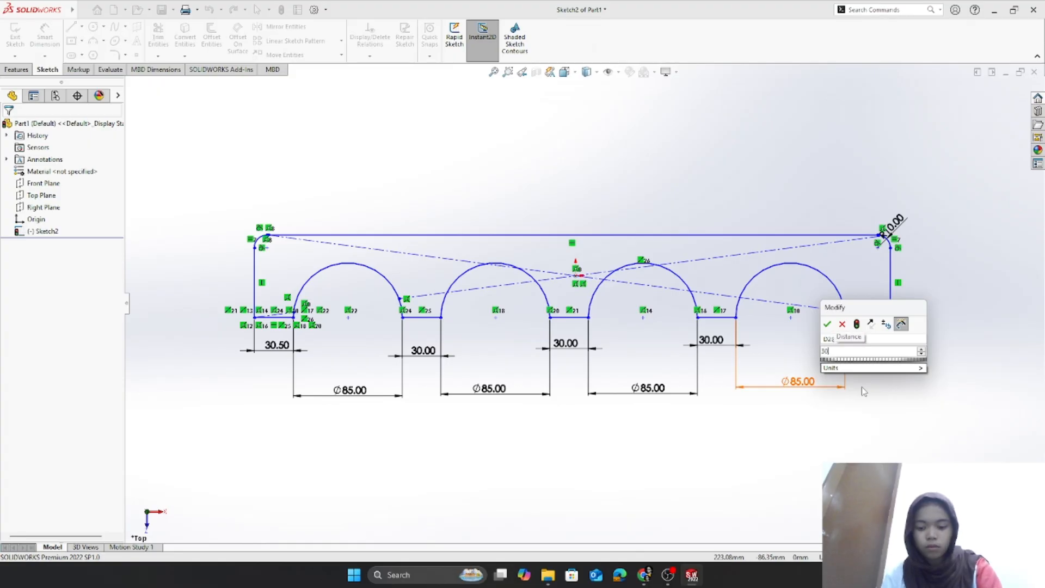
key(Return)
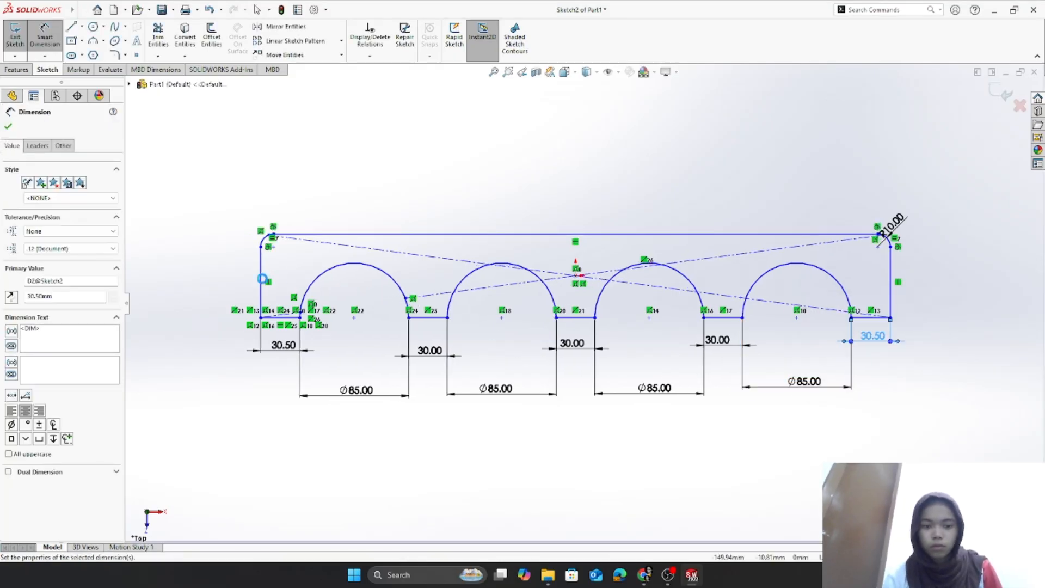
- Add a driven dimension for the profile's overall width between the two vertical side lines
click(261, 277)
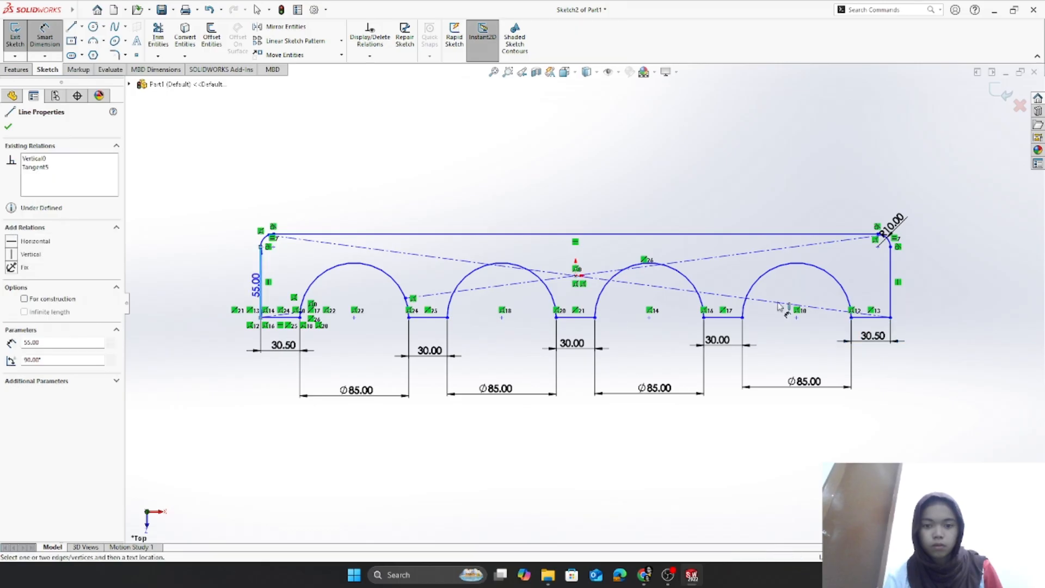
click(892, 288)
click(610, 184)
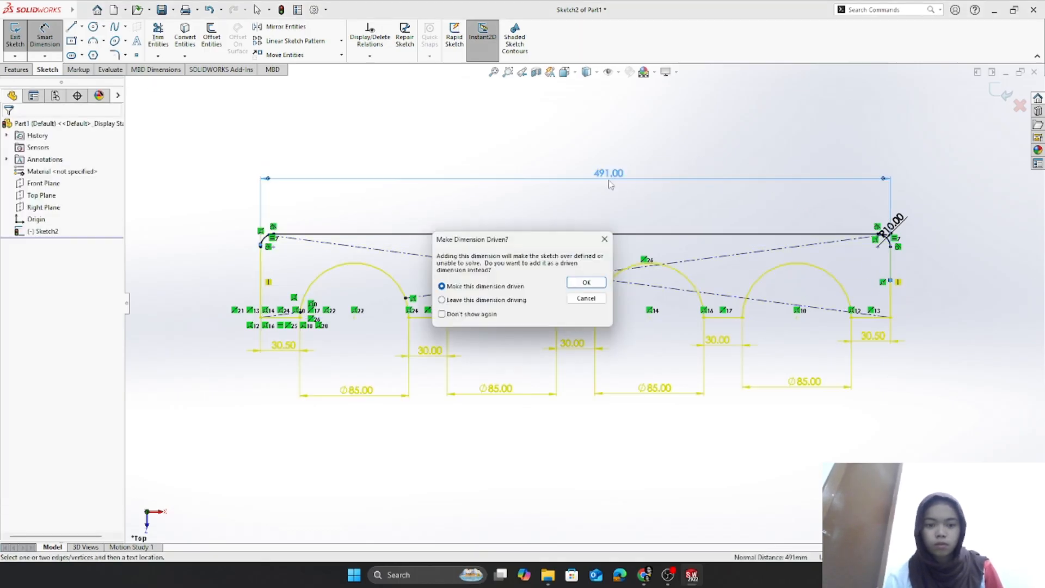
click(593, 285)
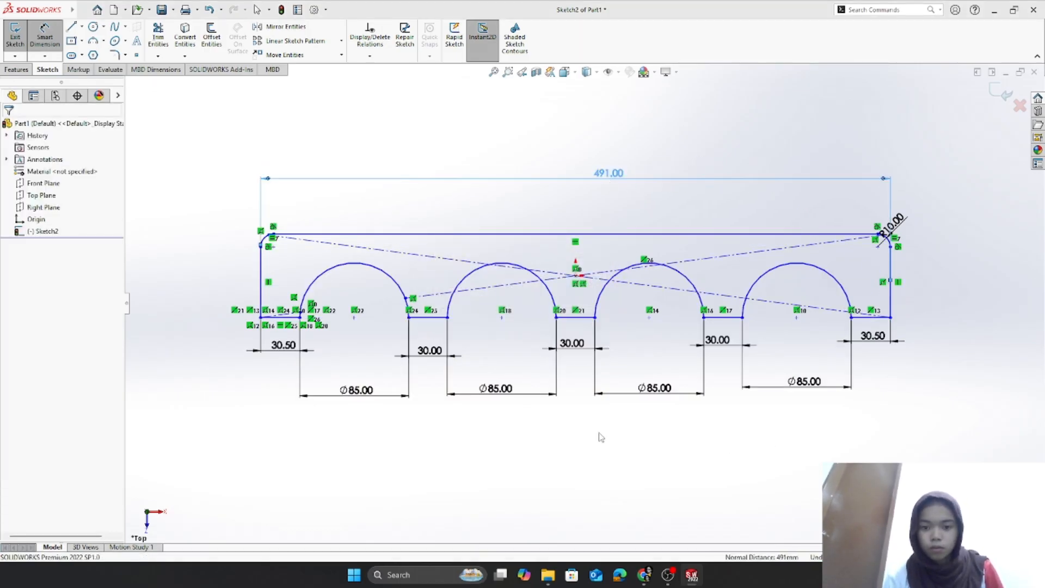
- Extrude the four-arch profile as a blind boss 200 mm deep
click(17, 70)
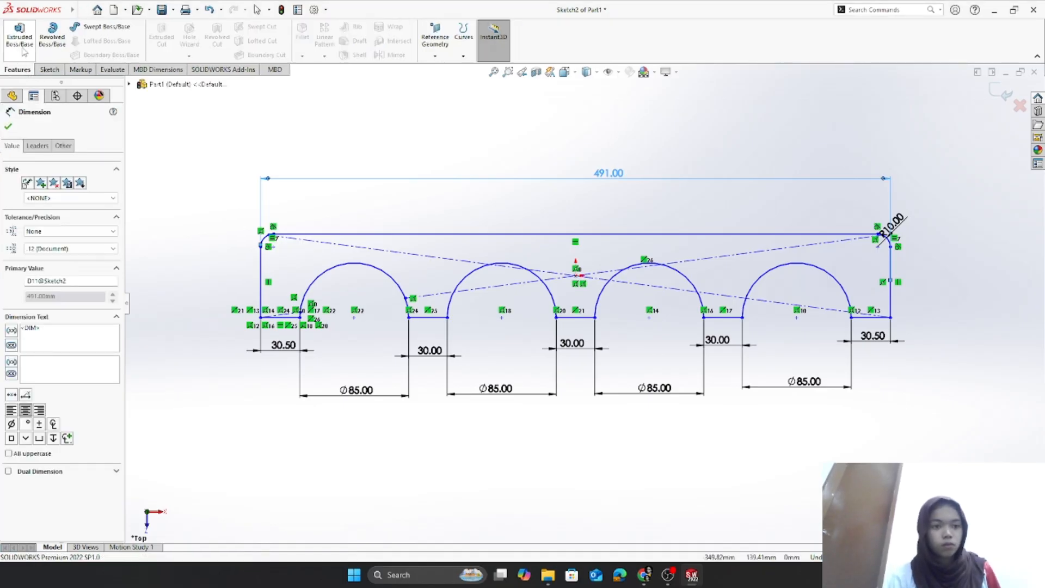
click(21, 45)
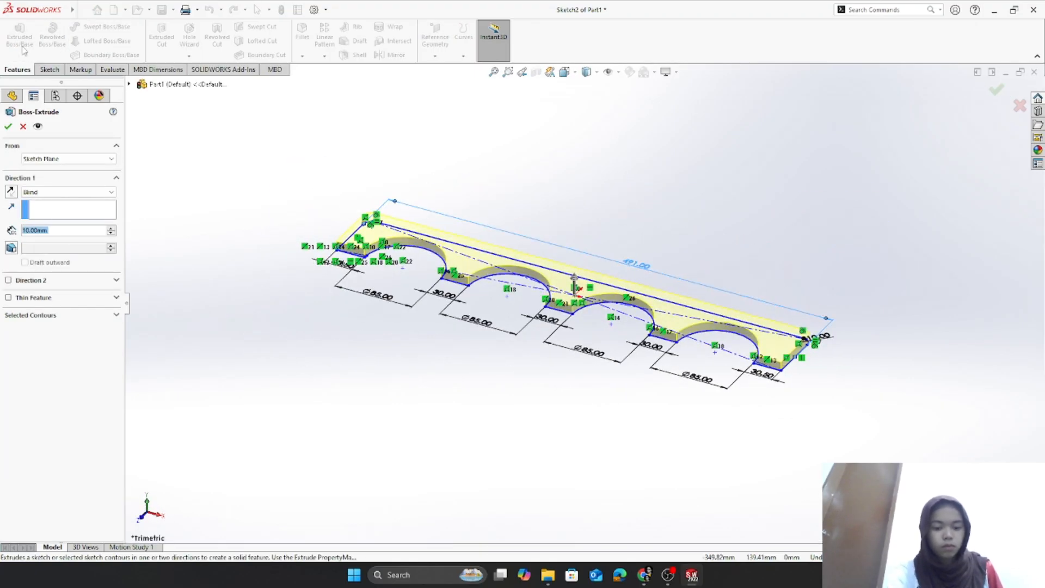
text(200)
key(Return)
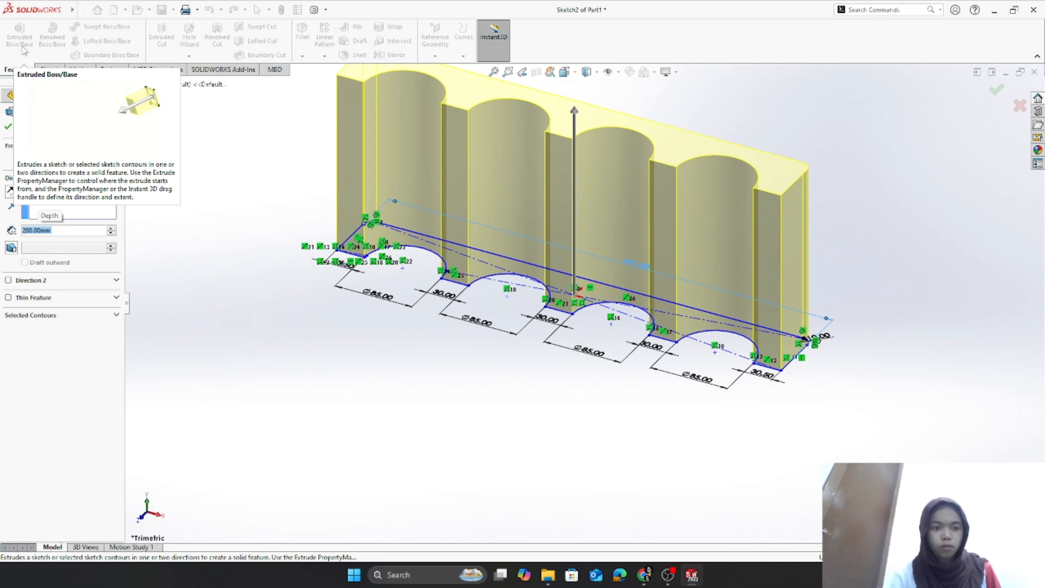
click(8, 127)
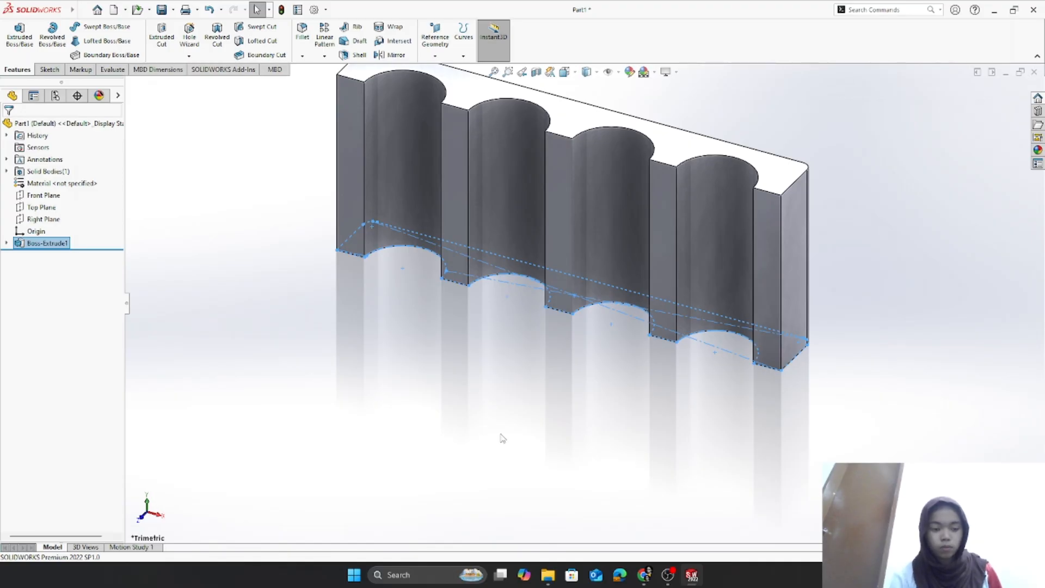
- Start a sketch on the Top Plane and convert the body's two side edges, straight back edge and both rounded corners into sketch entities
scroll(523, 400, up, 2)
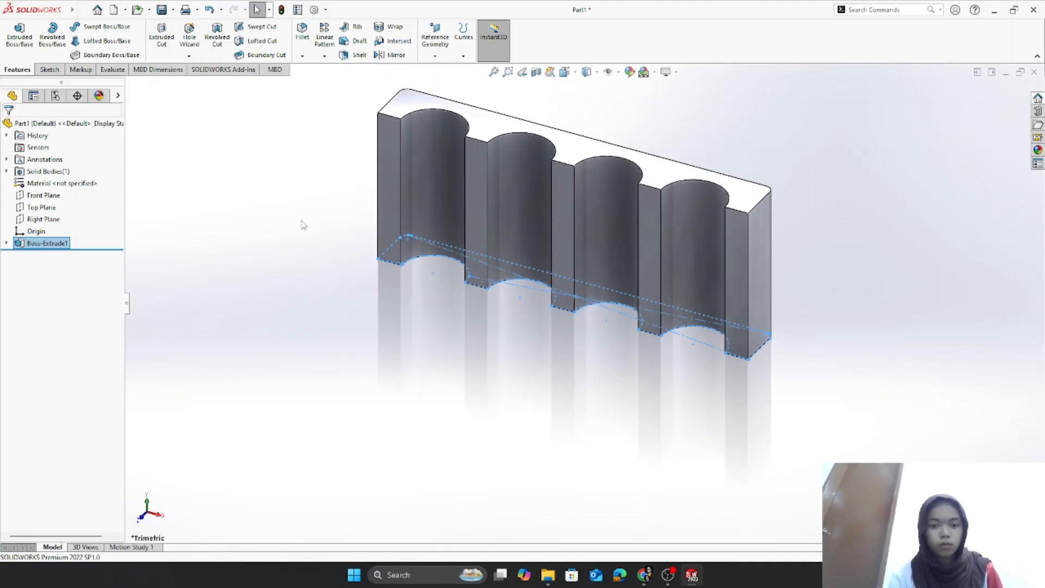
click(34, 209)
click(43, 189)
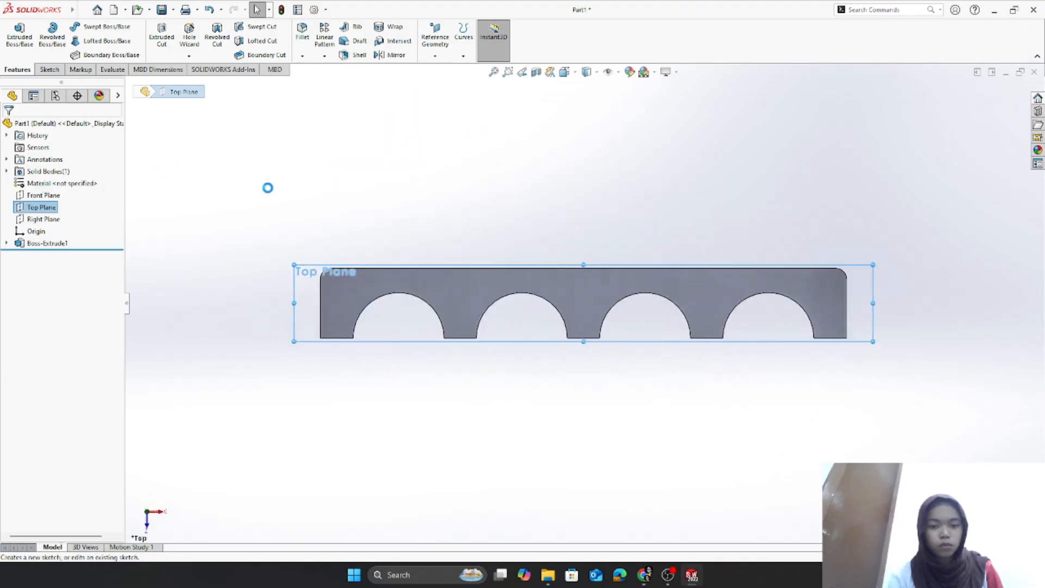
click(185, 37)
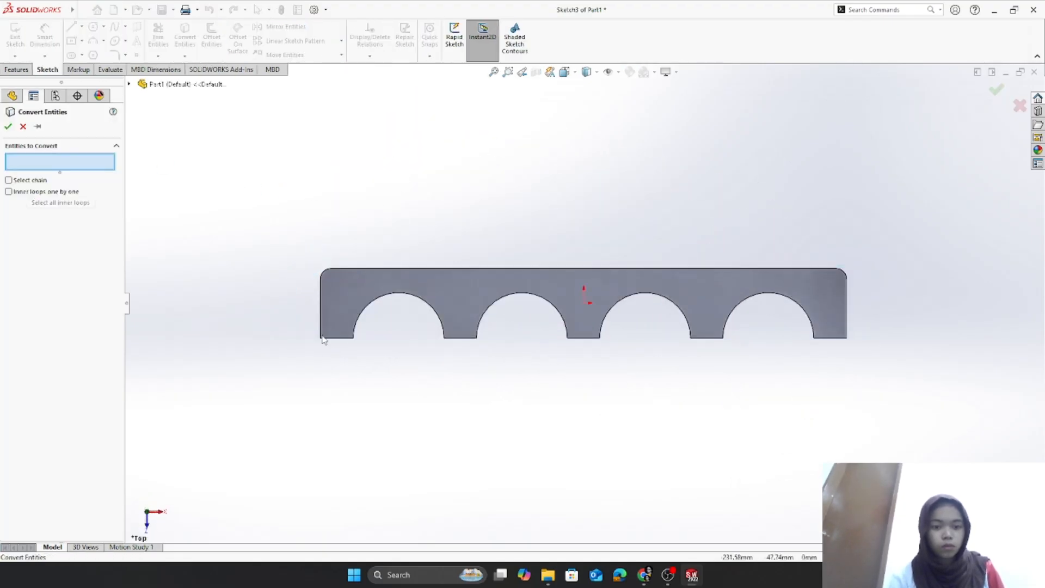
click(322, 326)
click(324, 276)
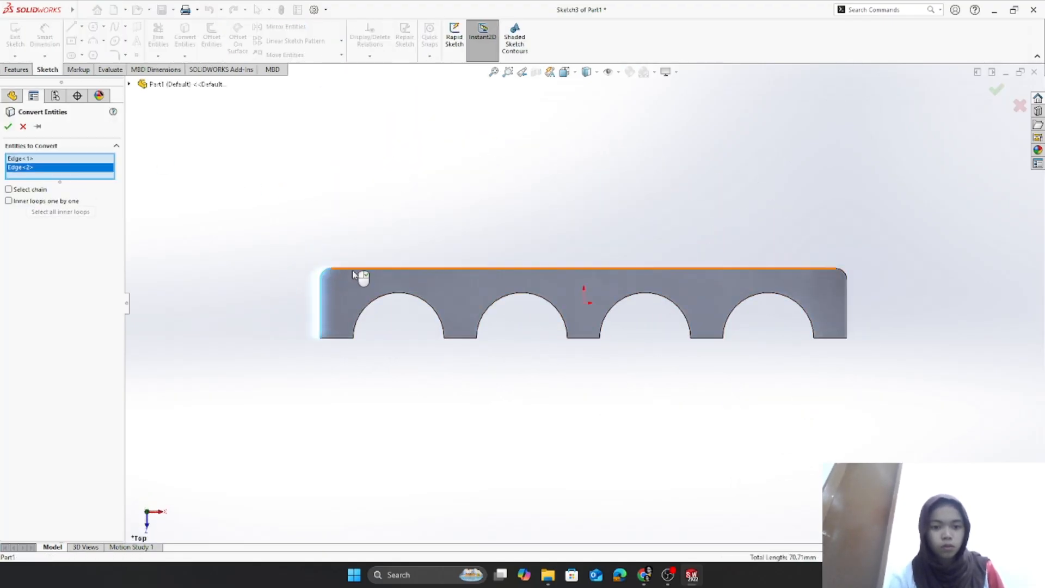
click(378, 269)
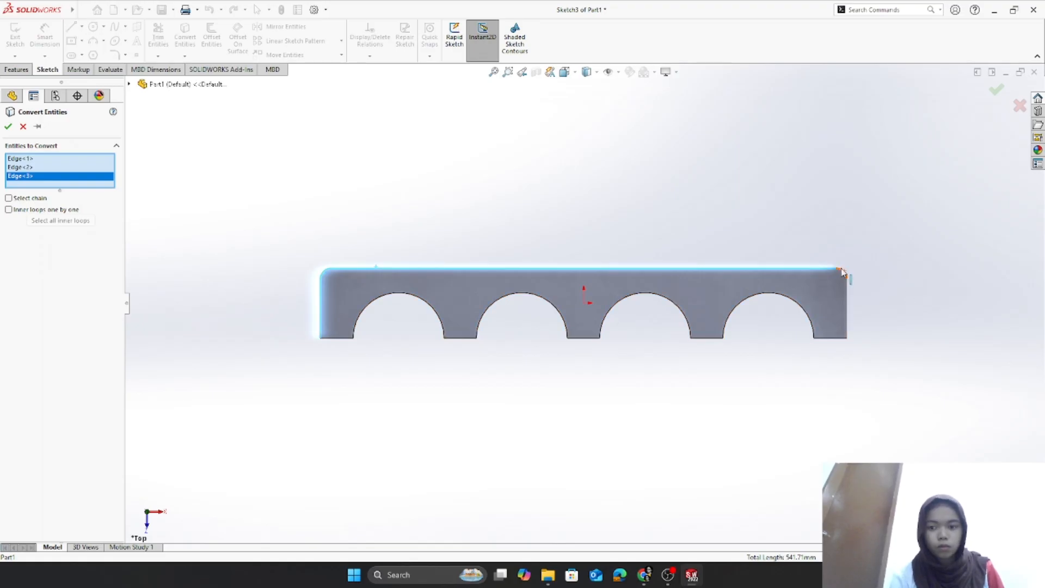
click(843, 271)
click(847, 303)
click(9, 127)
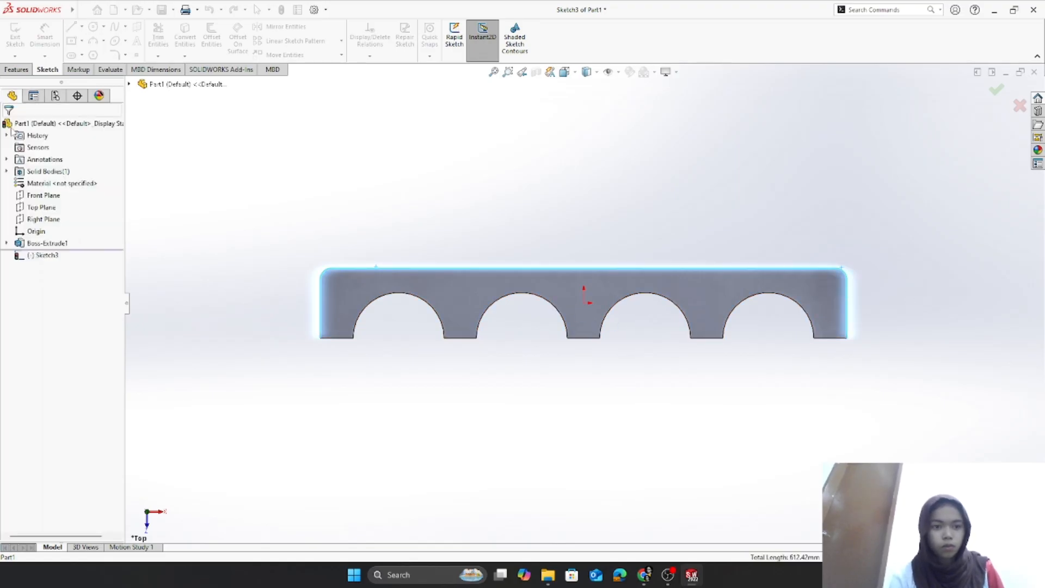
- Offset the converted outline chain 5 mm outward, capping the ends with lines
click(212, 37)
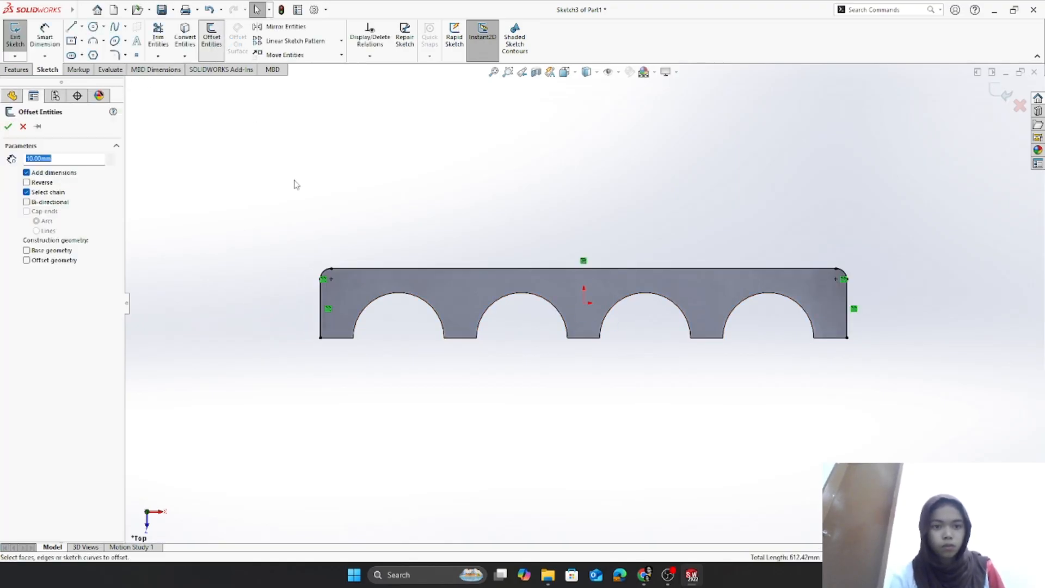
click(321, 304)
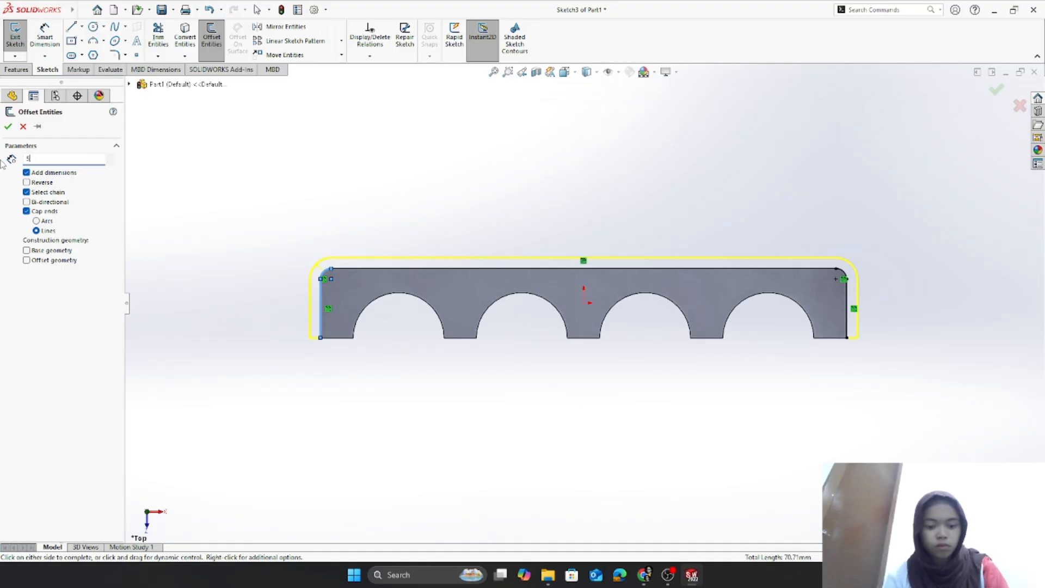
text(5)
key(Return)
click(9, 126)
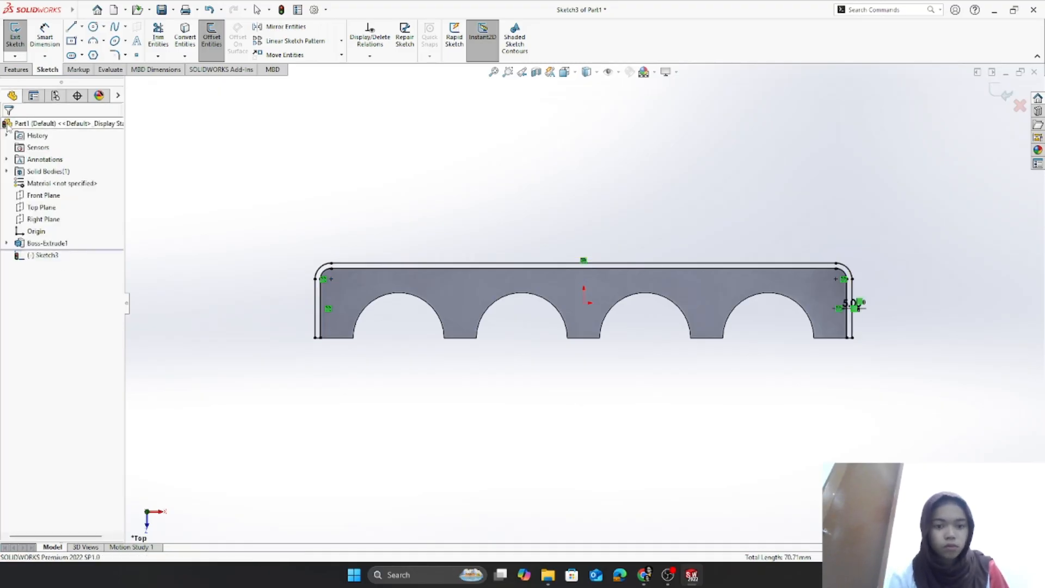
- Extrude the offset outline around the block as a blind boss 5 mm deep, merged with the body
click(16, 70)
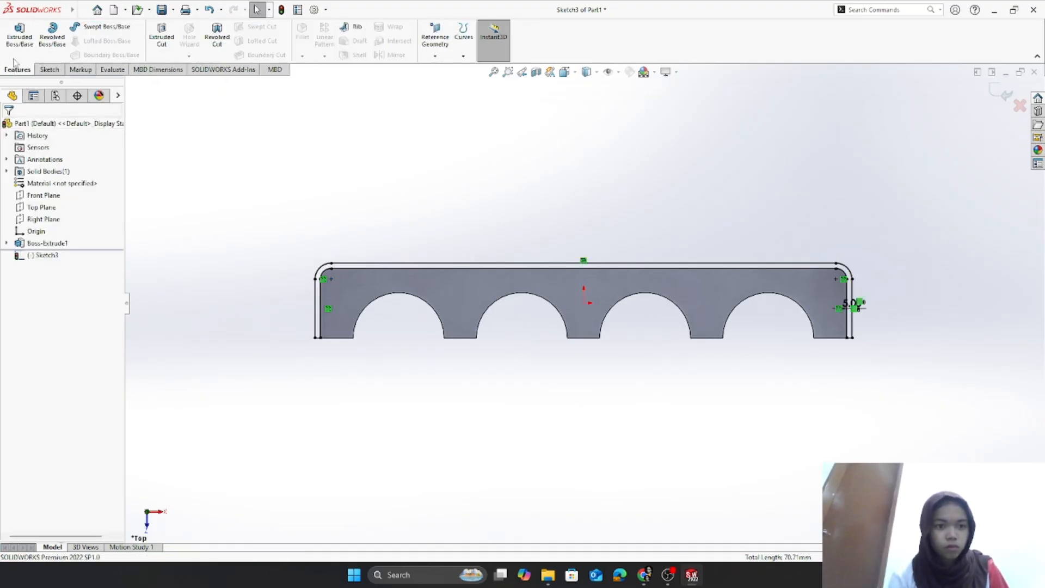
click(19, 34)
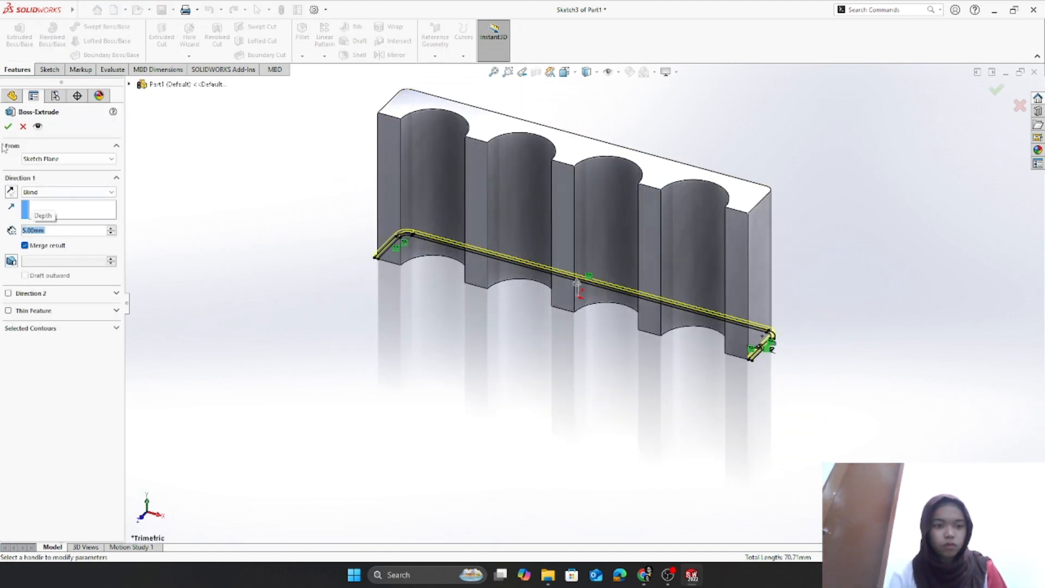
click(7, 127)
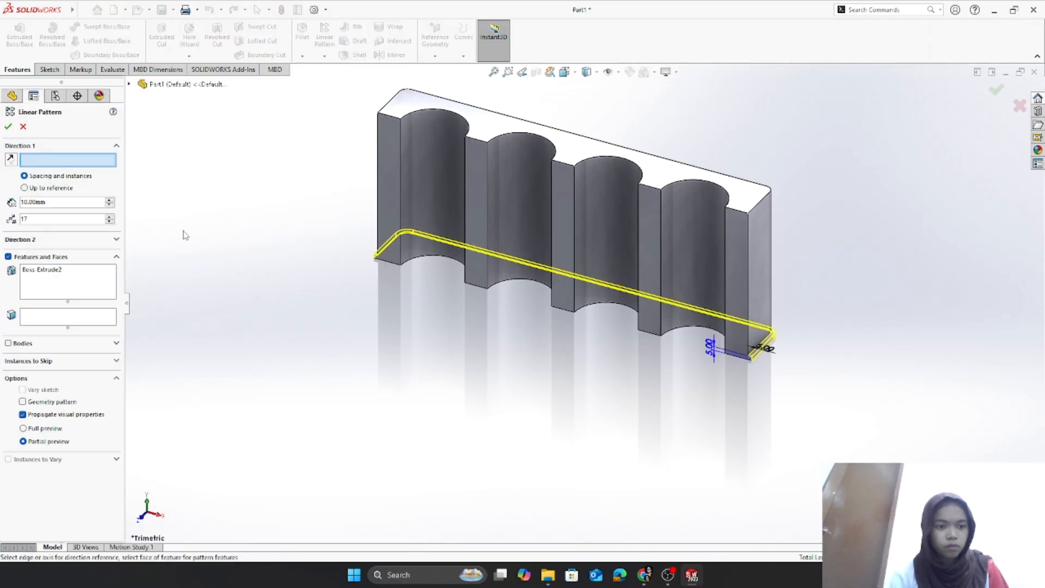
- Linear-pattern the 5 mm outer rib along the block's vertical edge with 10 mm spacing and 17 instances
middle_drag(185, 234, 448, 355)
click(403, 344)
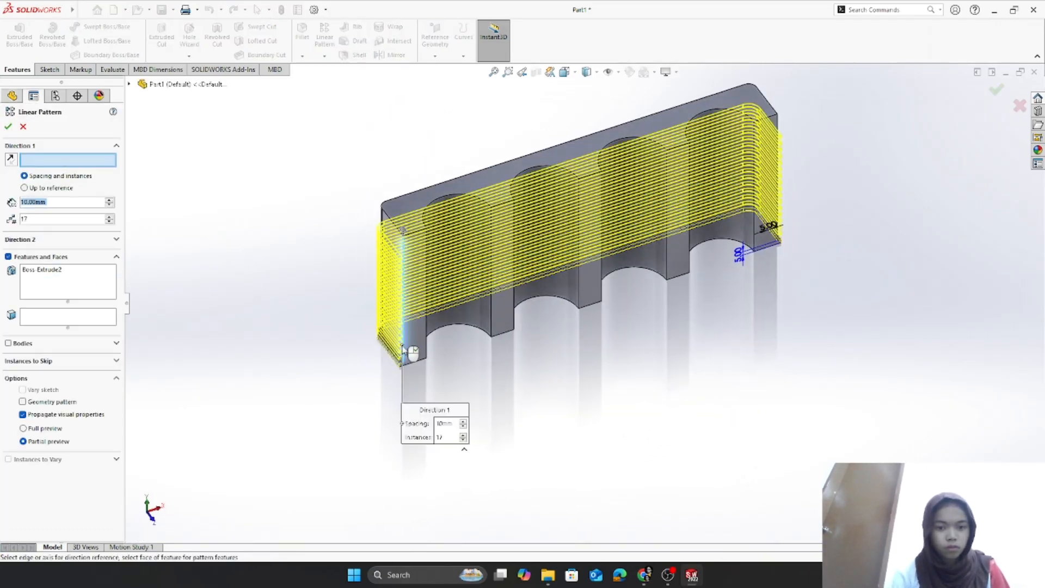
click(8, 129)
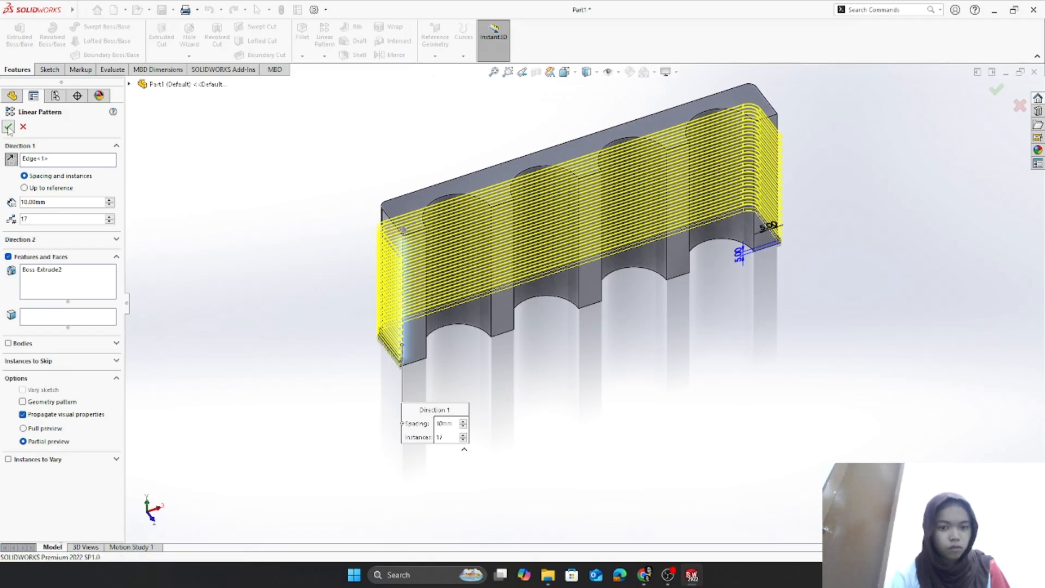
mouse_move(471, 438)
middle_down()
mouse_move(425, 389)
mouse_move(443, 490)
mouse_move(711, 361)
mouse_move(508, 343)
mouse_move(432, 490)
mouse_move(436, 455)
mouse_move(479, 422)
middle_up()
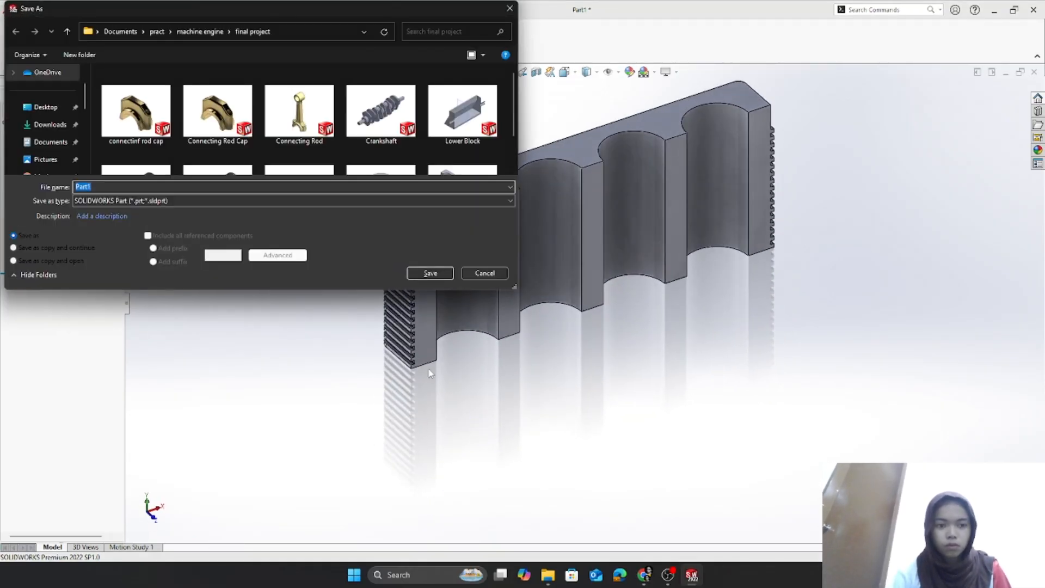
- Look through the machine engine and final project folders for a place to save the part
scroll(47, 145, down, 3)
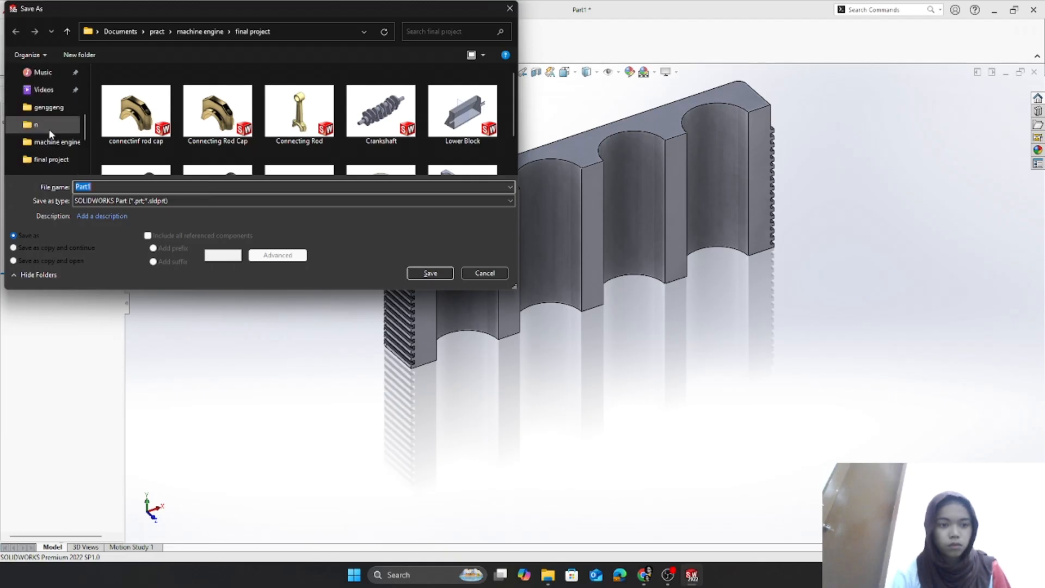
click(58, 143)
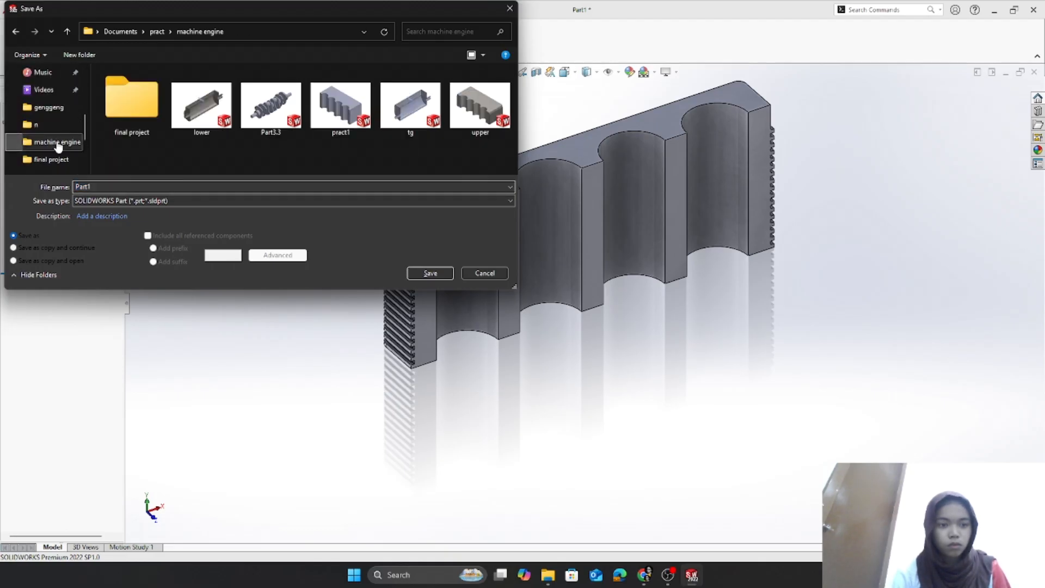
double_click(136, 107)
scroll(326, 140, down, 2)
scroll(330, 142, up, 2)
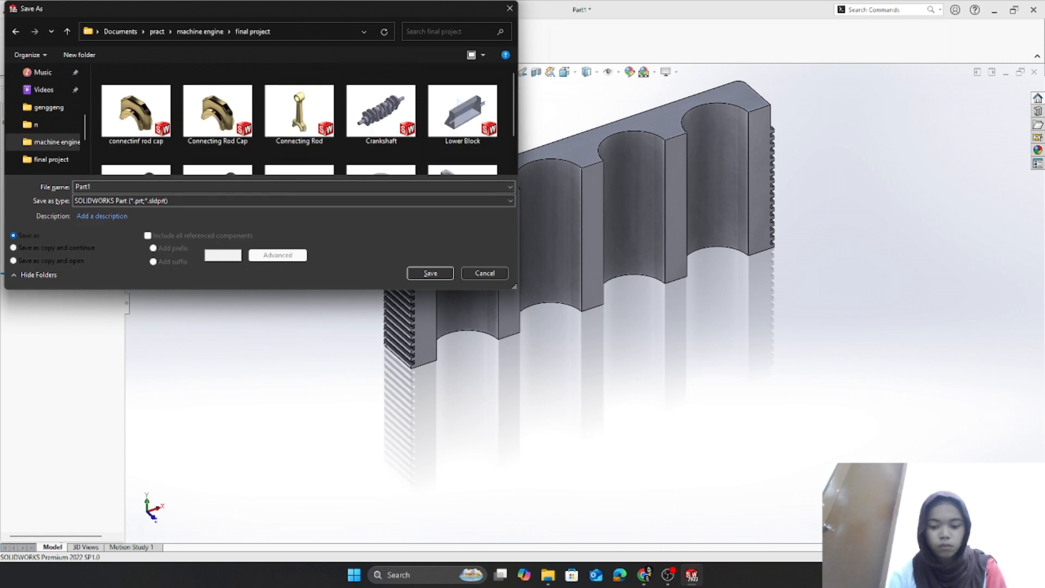
key(alt+Left)
key(alt+Right)
scroll(267, 149, down, 2)
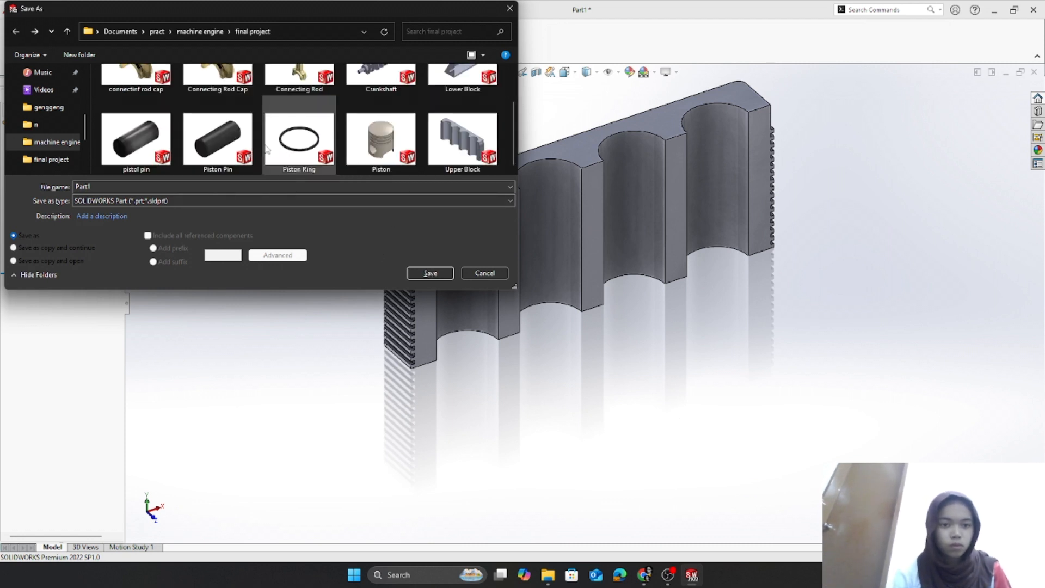
scroll(287, 135, up, 2)
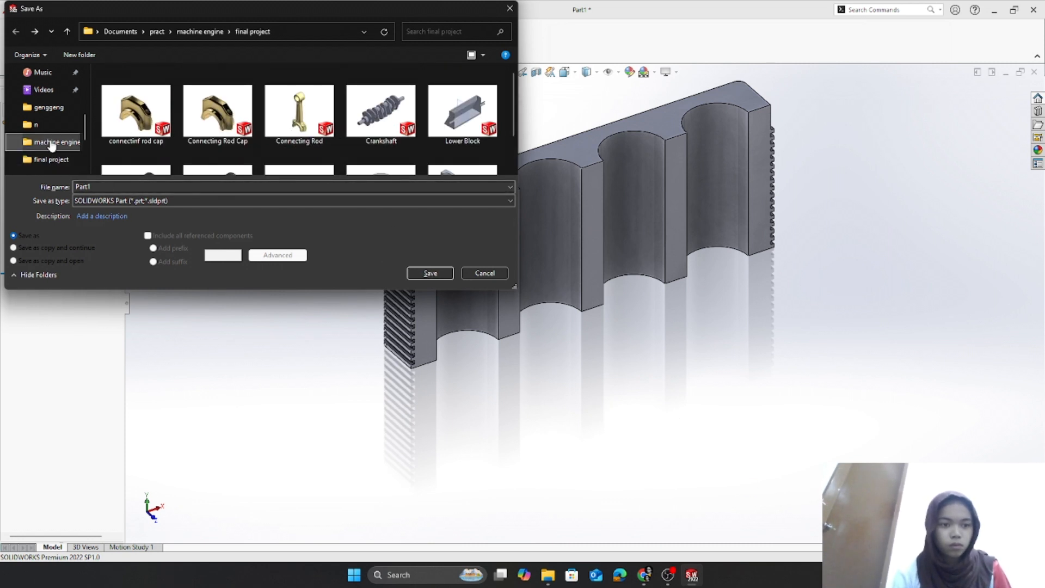
scroll(49, 114, up, 5)
- Save the part as "upper block" in the block folder under Documents
click(49, 72)
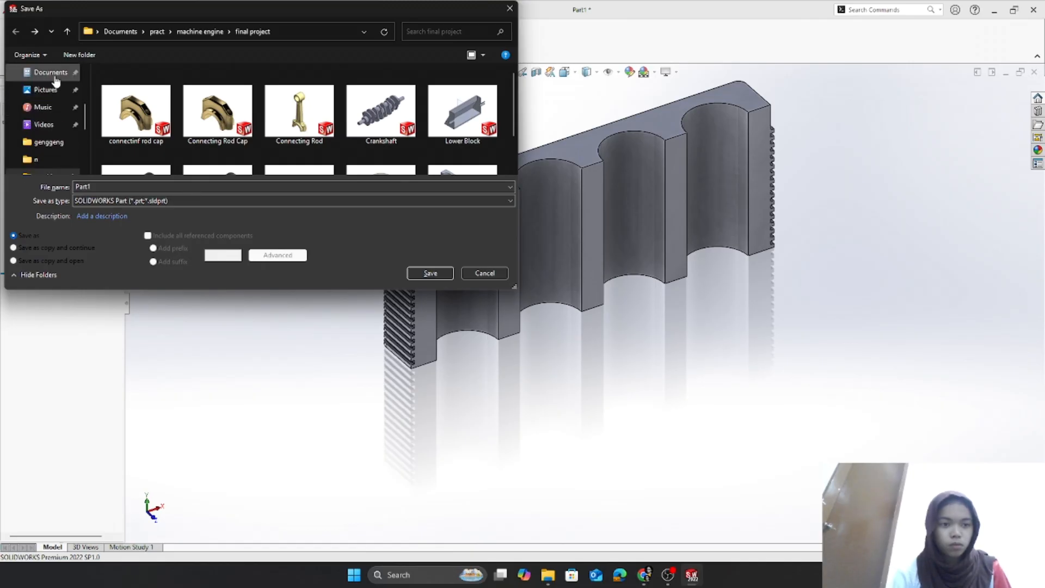
scroll(215, 145, down, 6)
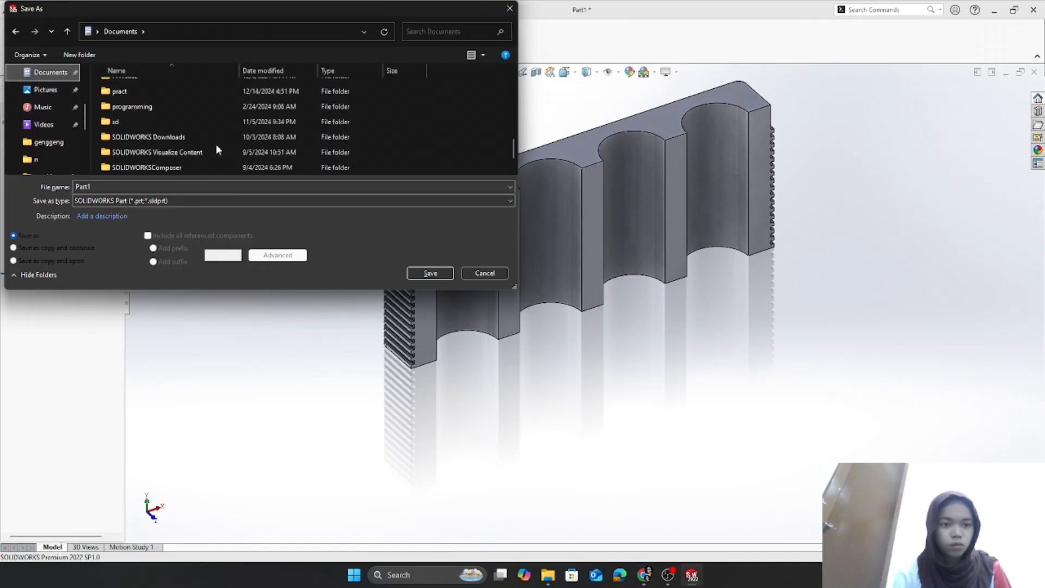
scroll(216, 144, up, 3)
scroll(216, 144, up, 3)
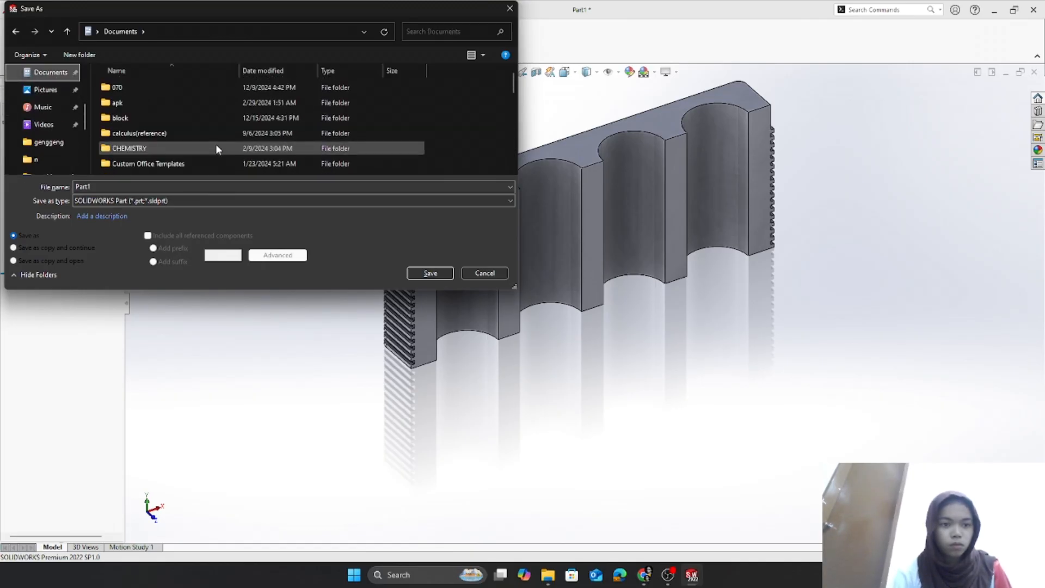
click(317, 119)
double_click(317, 118)
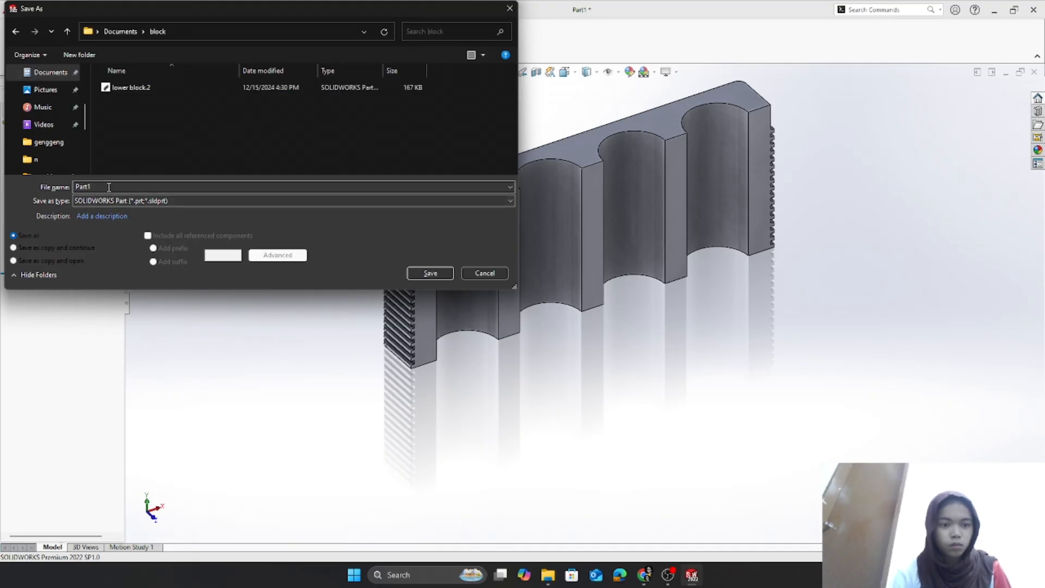
drag(108, 186, 42, 183)
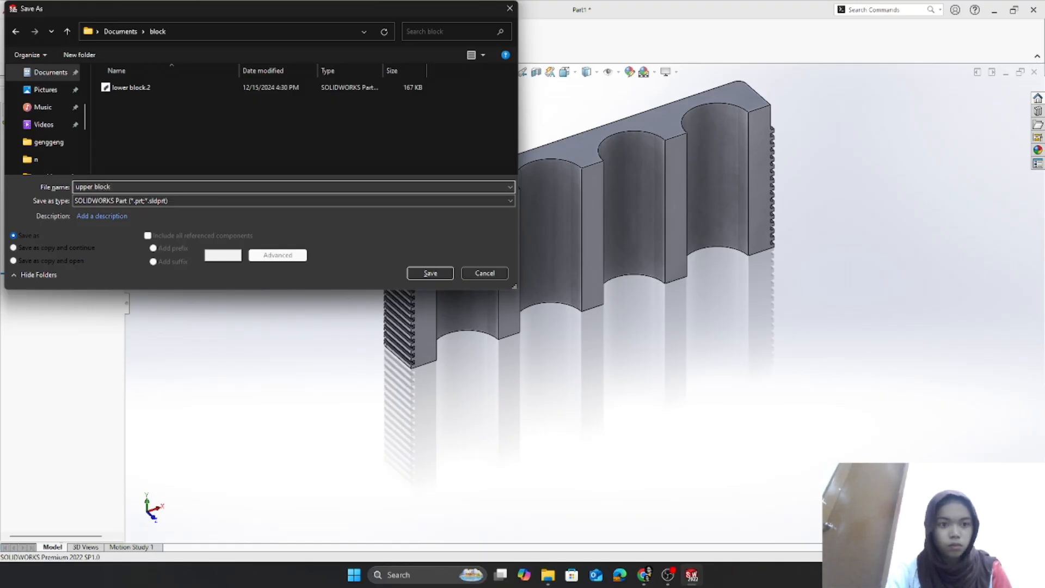
key(Return)
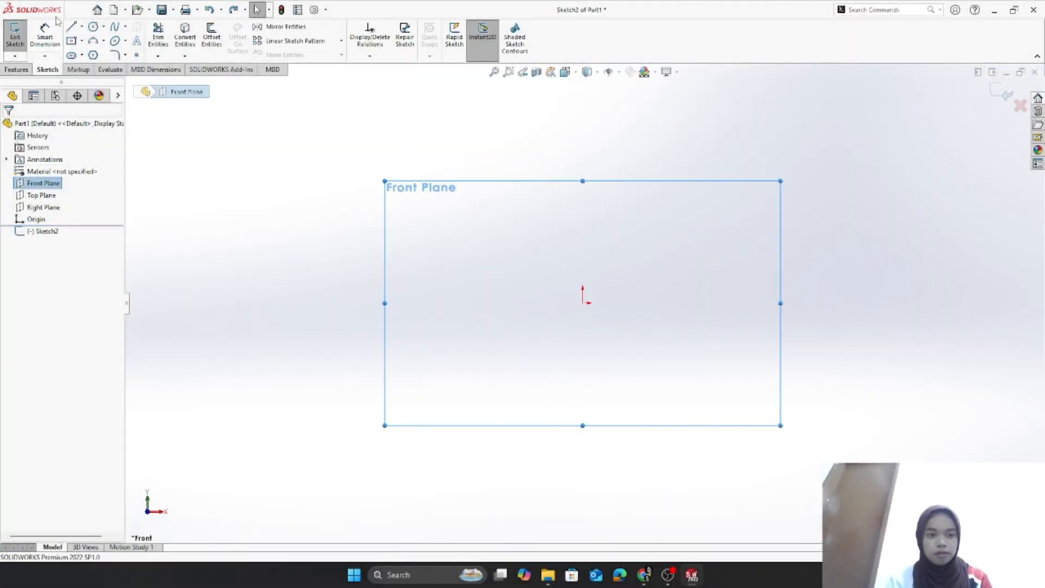
- Sketch two concentric circles centred on the origin of the Front Plane, the outer one about 66 mm in diameter
click(83, 10)
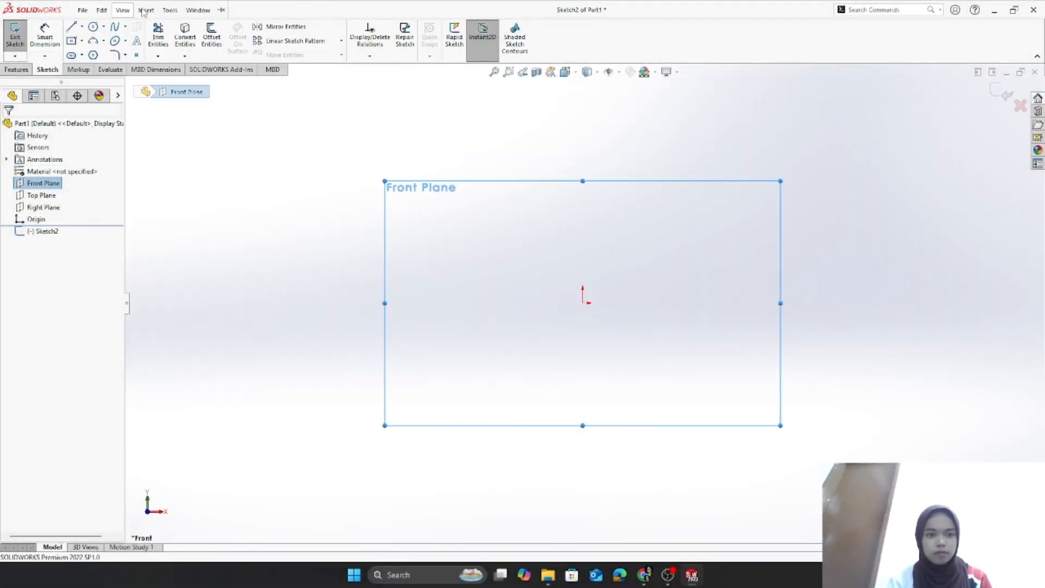
click(93, 33)
click(94, 30)
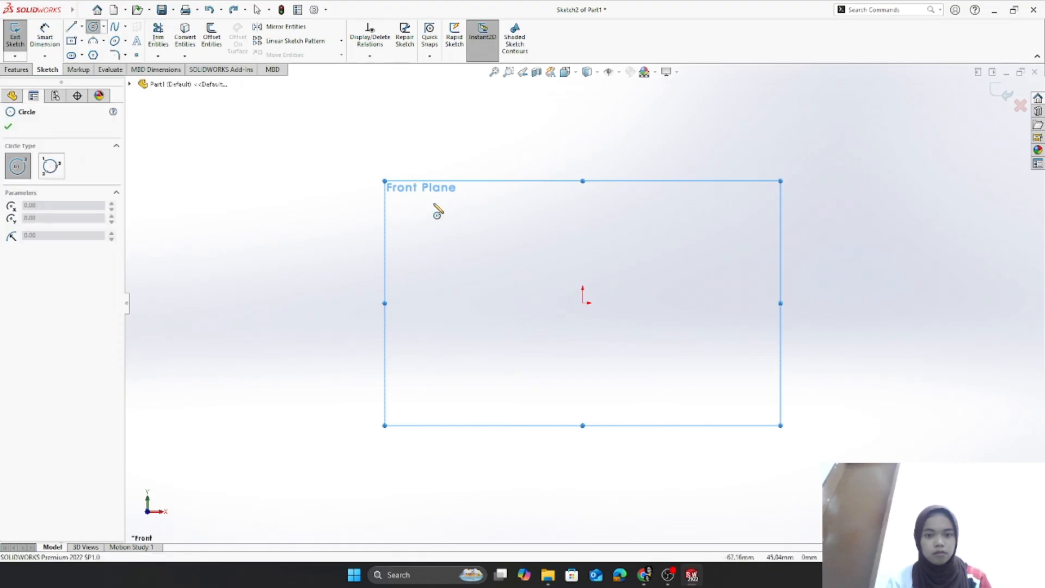
click(583, 303)
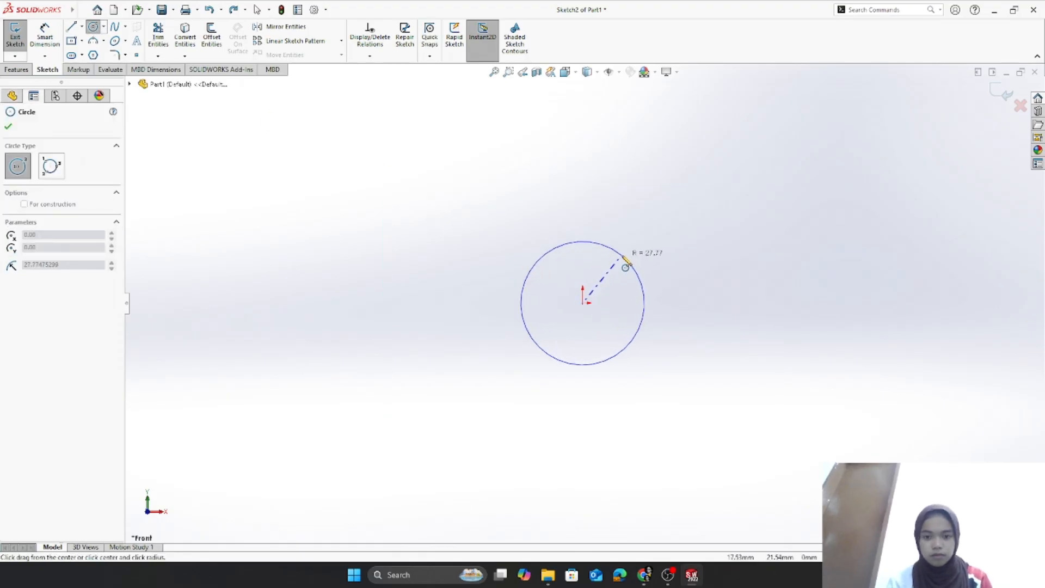
click(621, 272)
click(582, 304)
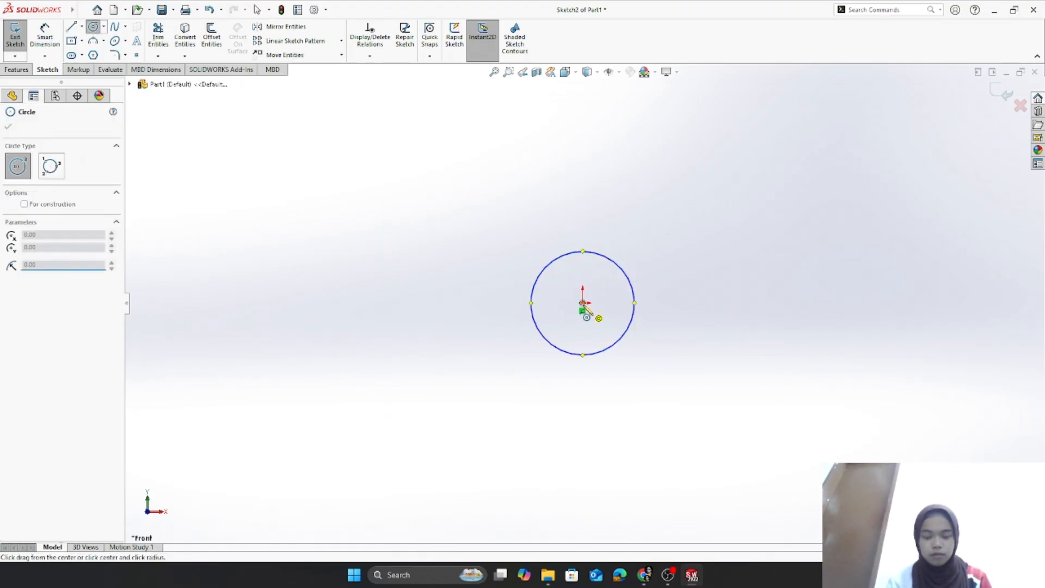
click(646, 262)
key(Escape)
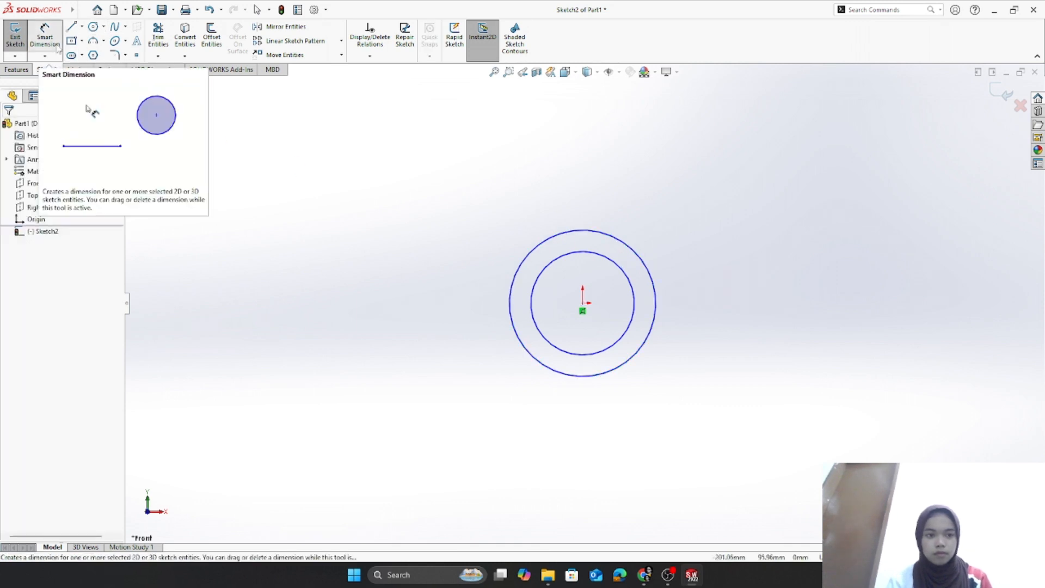
- Dimension the outer circle's diameter to 40 mm and the inner circle's to 35 mm
click(55, 43)
click(656, 268)
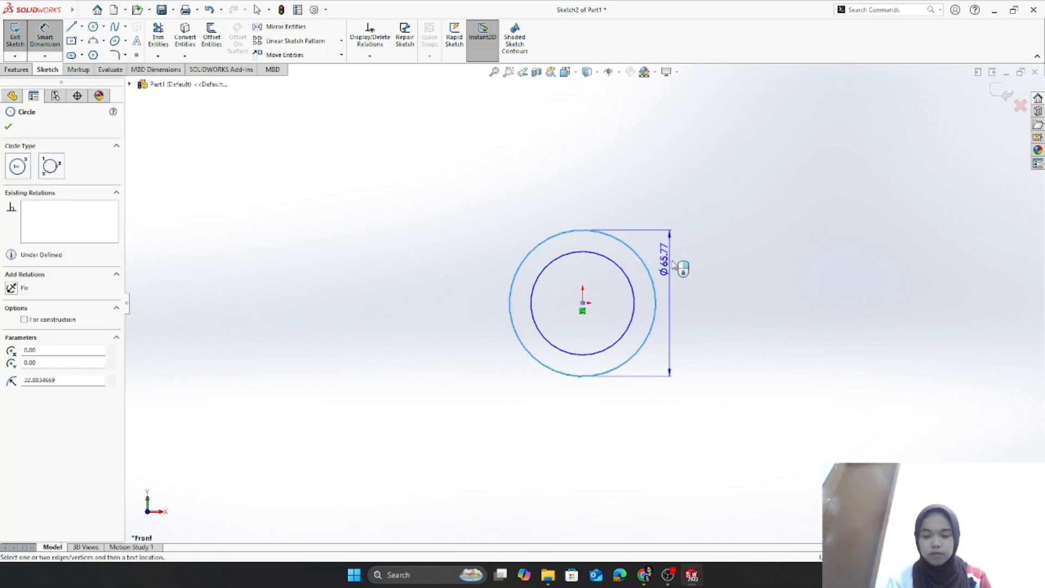
click(698, 262)
text(40)
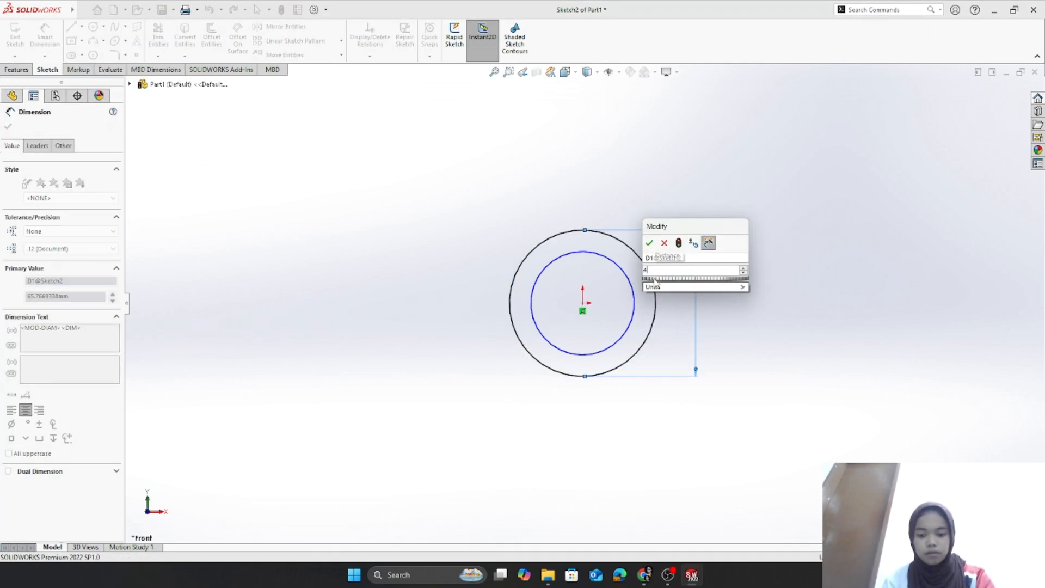
key(Return)
click(633, 288)
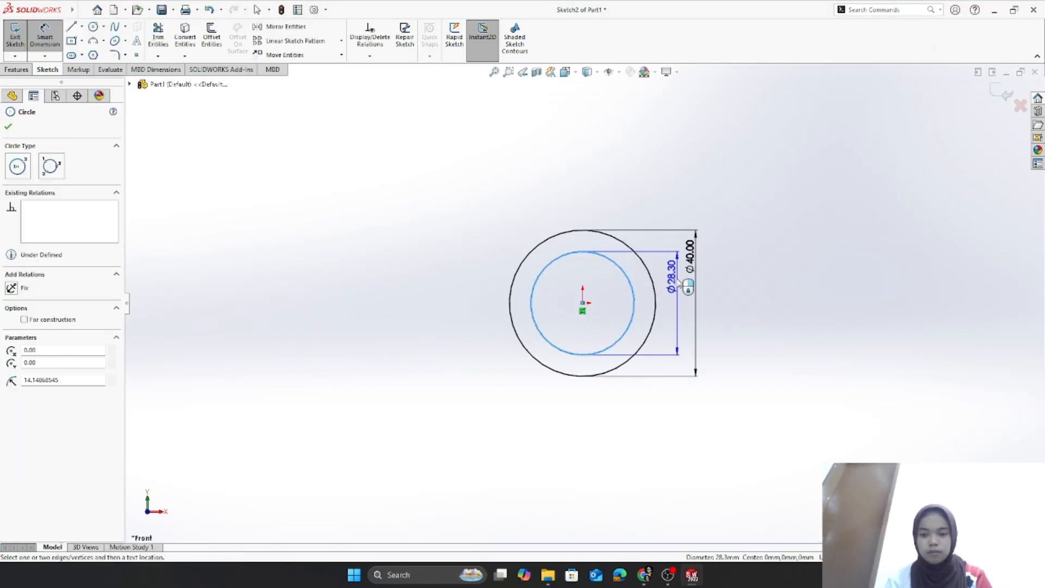
click(675, 290)
text(35)
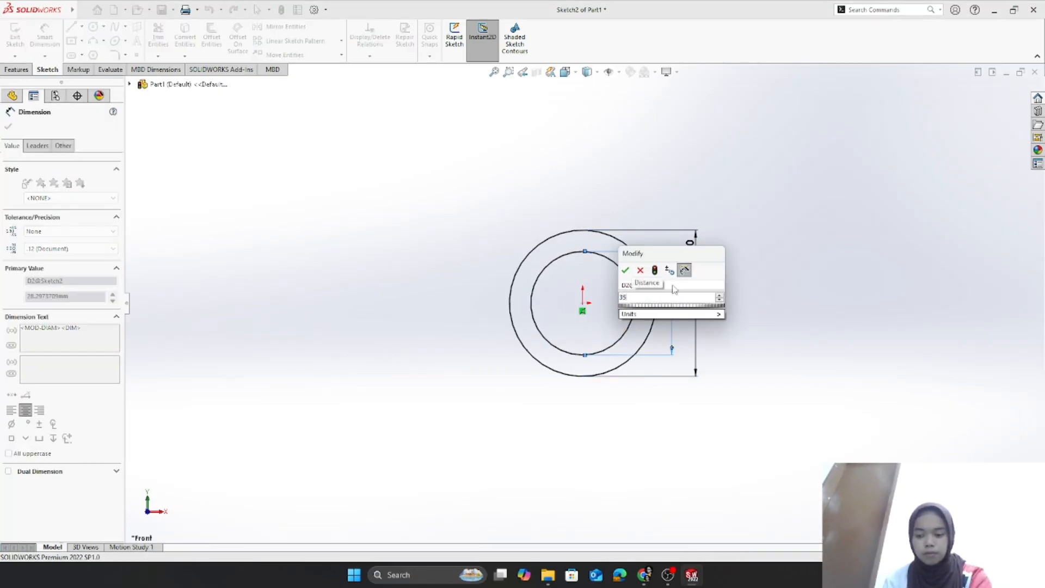
key(Return)
- Draw a vertical line through the origin across both circles and trim everything except the left half-ring and its two closing segments
click(71, 26)
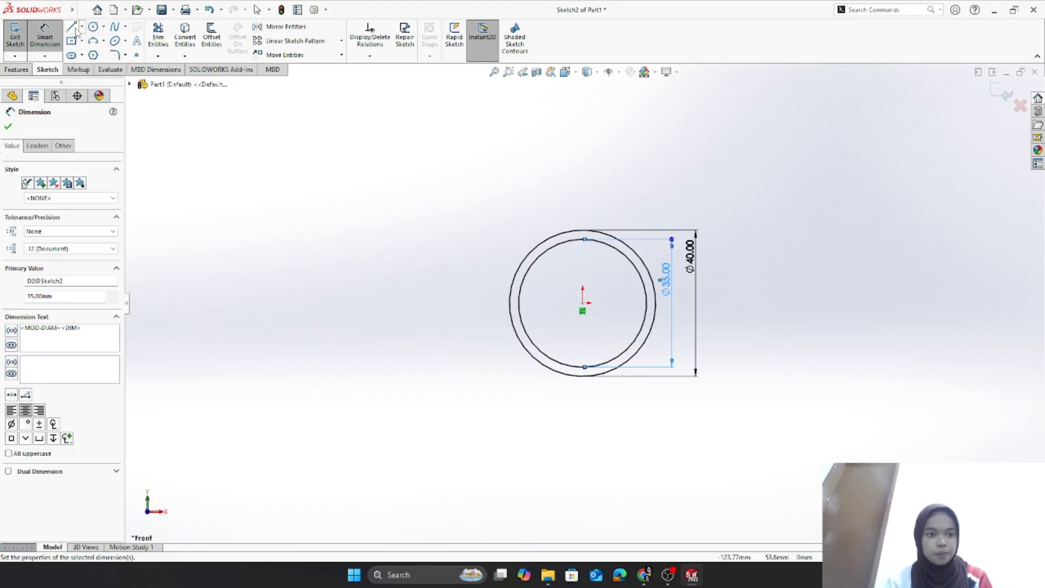
click(583, 188)
click(583, 428)
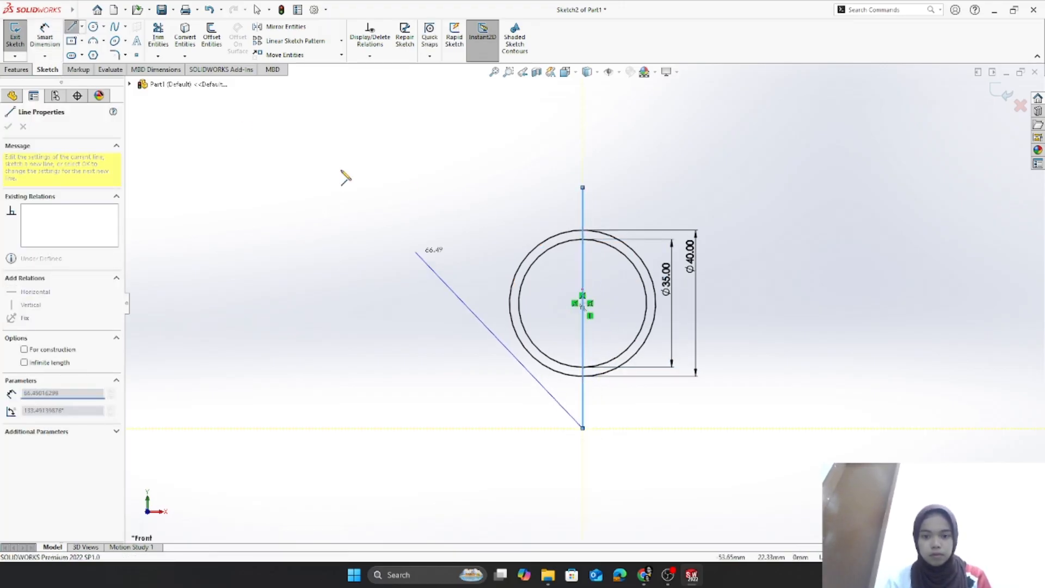
click(155, 41)
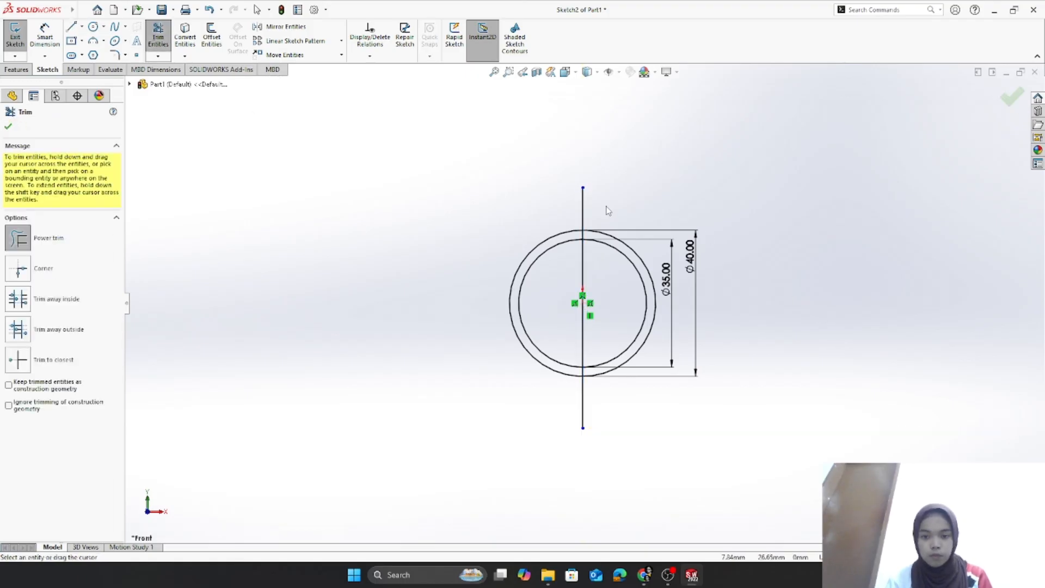
drag(652, 279, 581, 330)
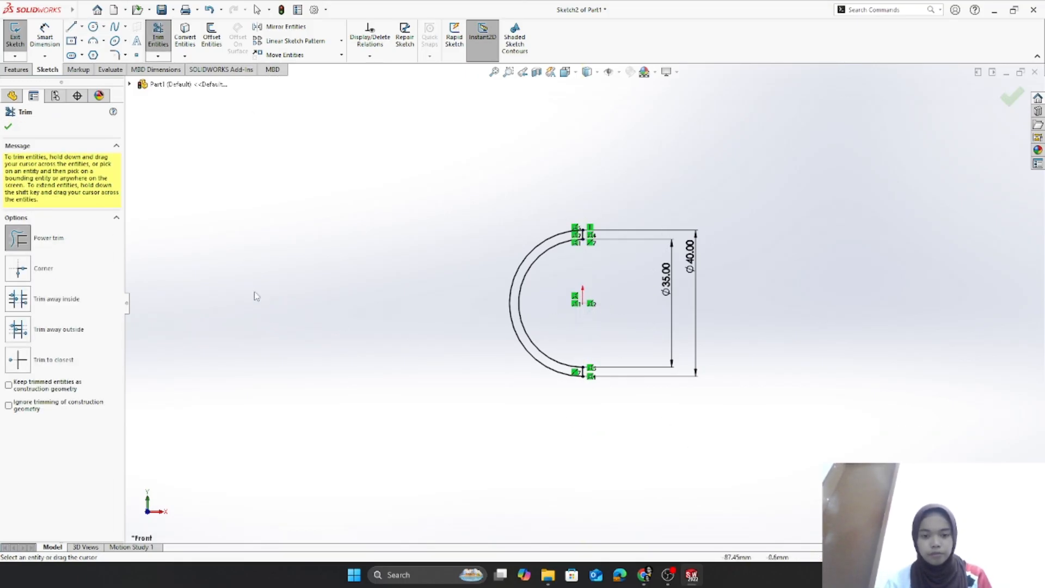
- Extrude the half-ring profile as a blind boss 80 mm deep
click(16, 69)
click(18, 32)
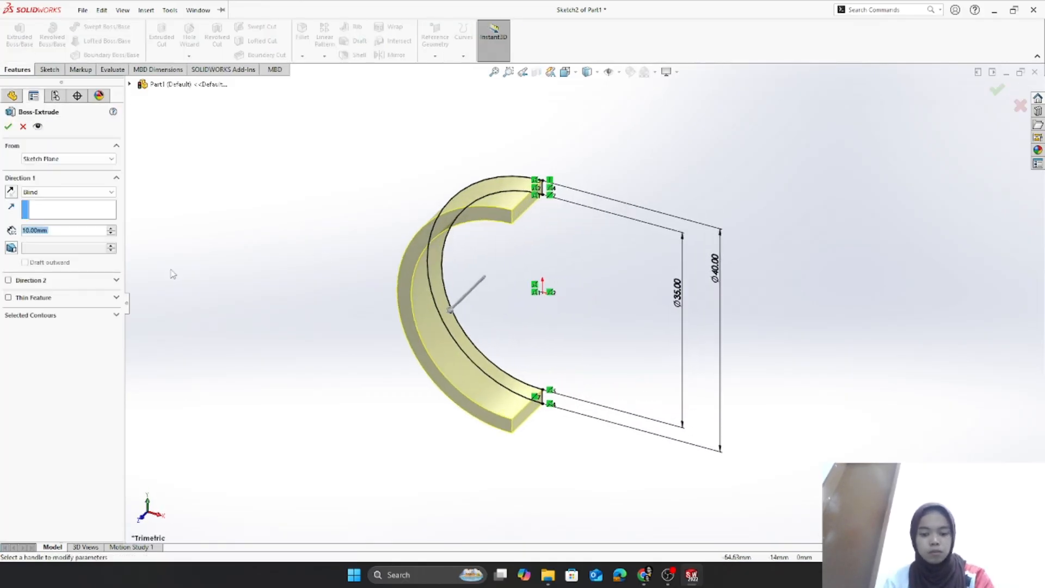
text(80)
key(Return)
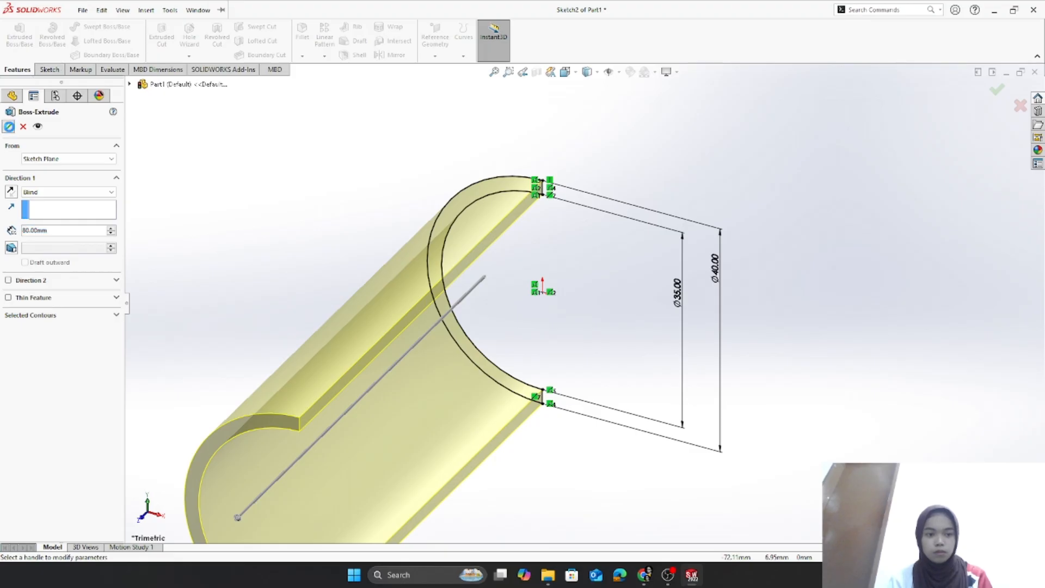
key(Return)
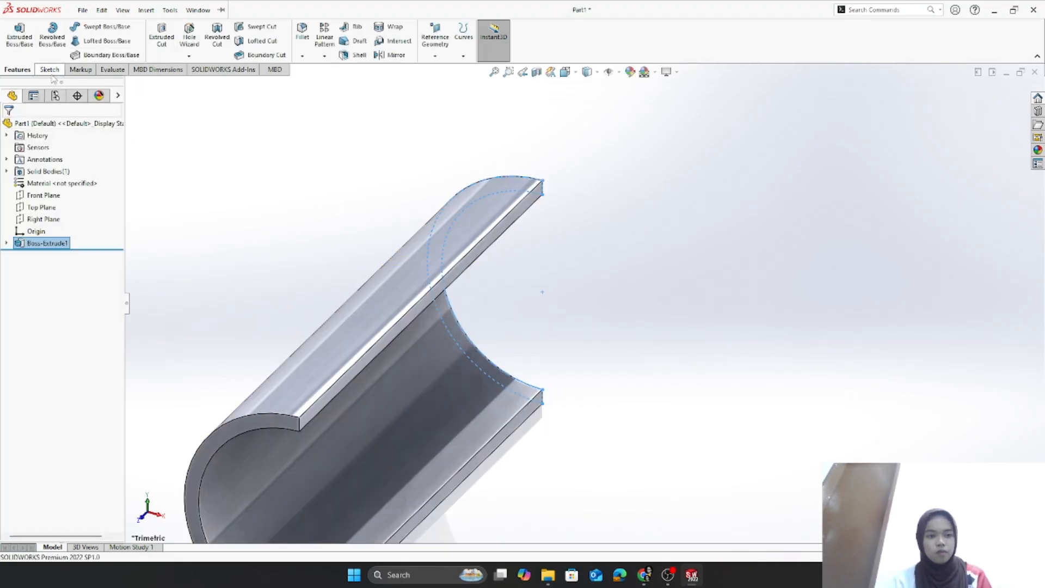
- On the Front Plane, sketch connected lines from the half-ring's upper outer end: about 14 mm up, 38 mm left, and 16 mm down
click(43, 195)
click(52, 184)
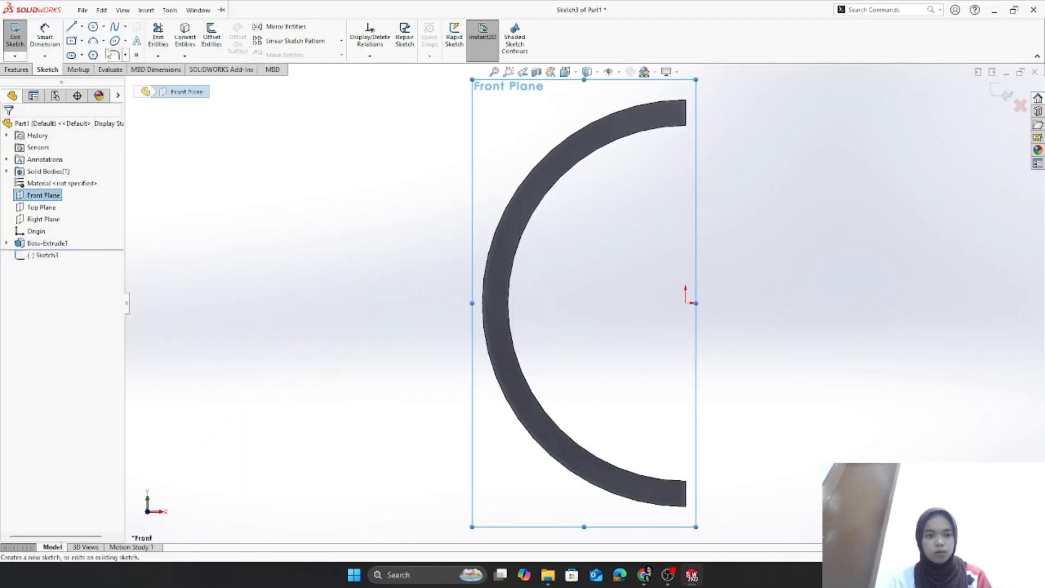
click(71, 27)
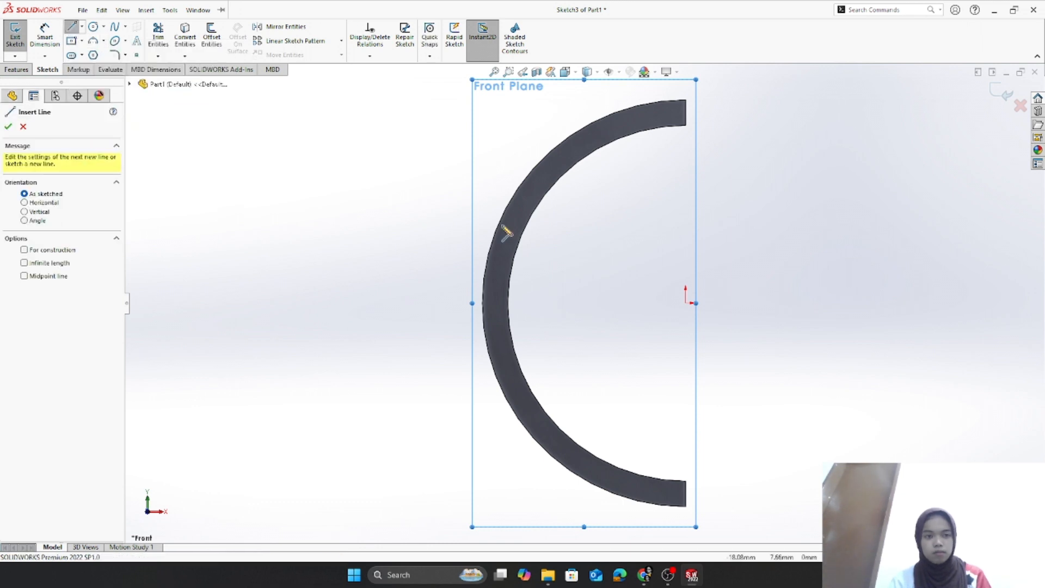
scroll(706, 202, up, 2)
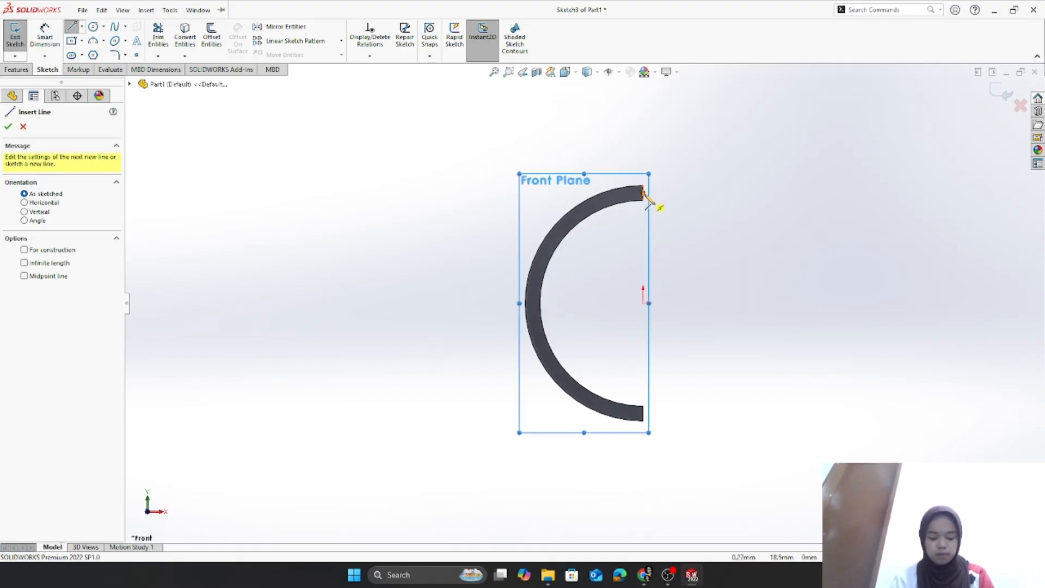
scroll(644, 195, down, 5)
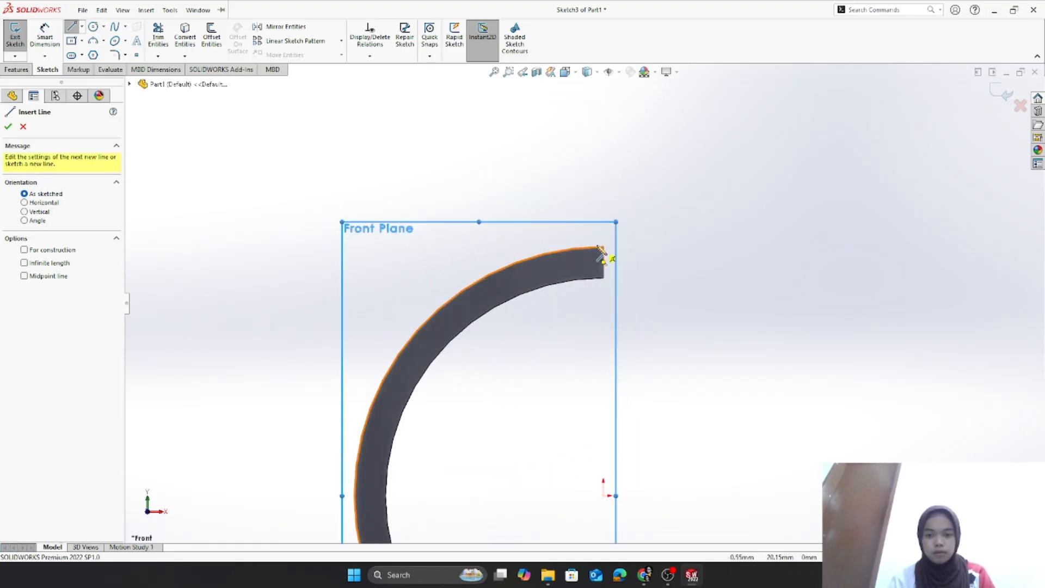
click(604, 248)
scroll(611, 210, up, 4)
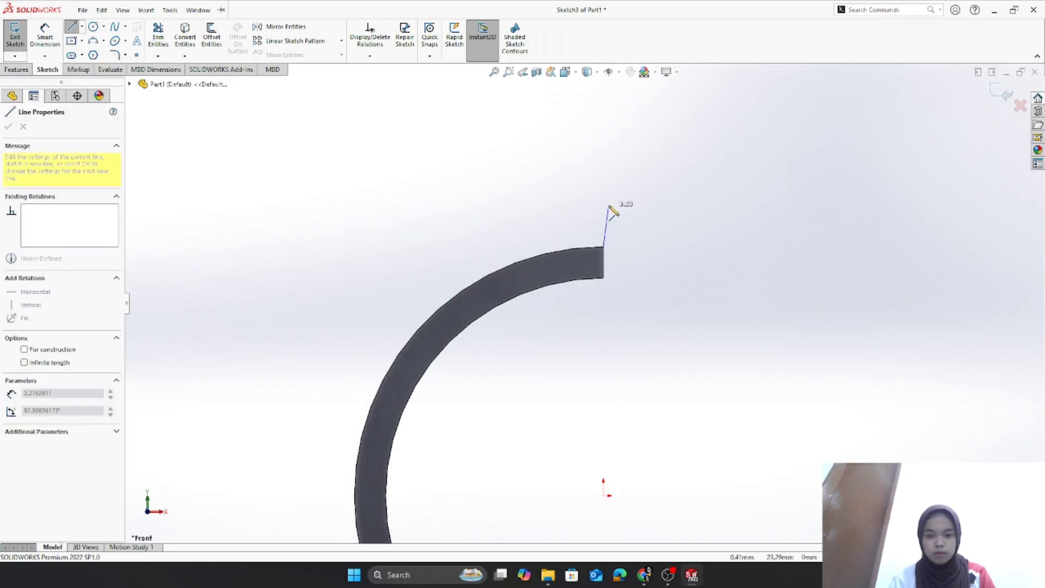
click(596, 166)
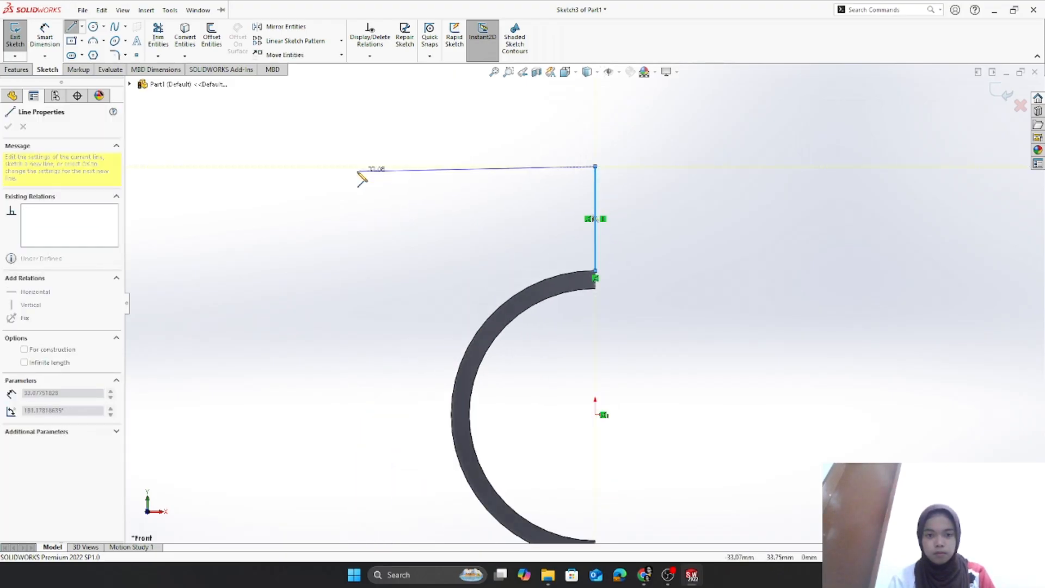
click(320, 167)
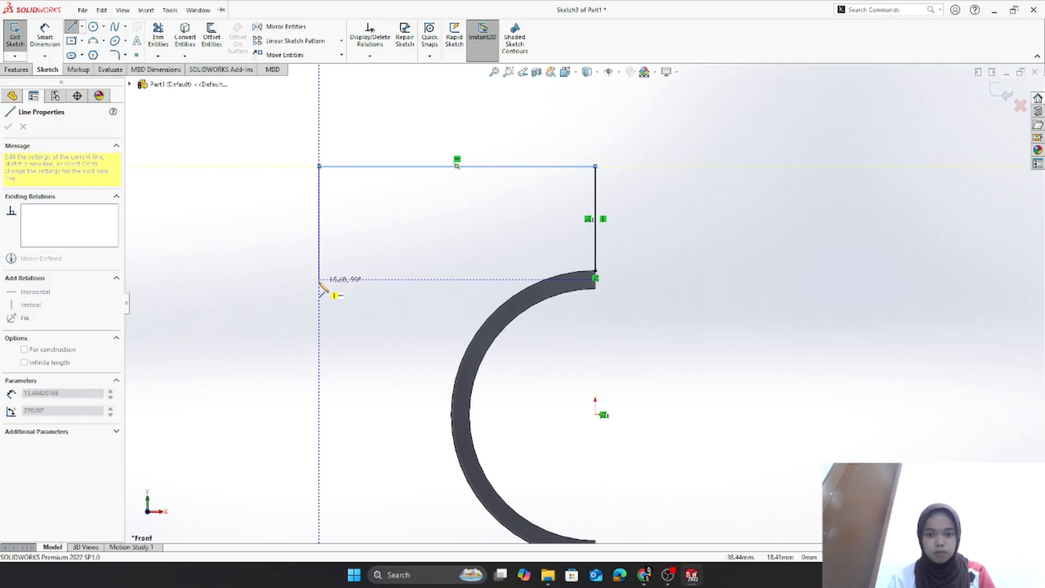
click(320, 280)
- Dimension the vertical line rising from the half-ring to 93 mm and the upper horizontal line to 85 mm
click(45, 39)
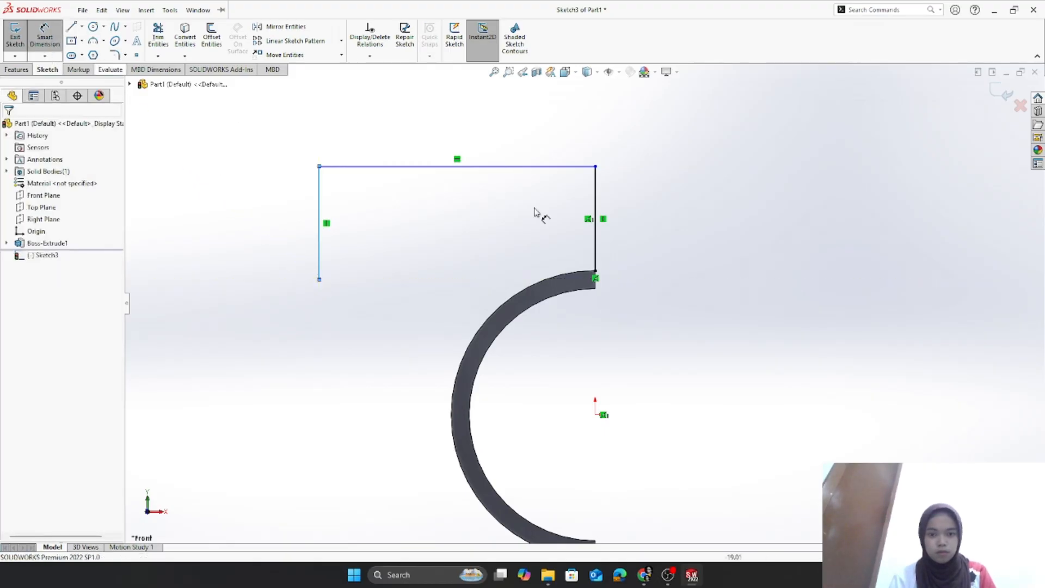
click(597, 256)
click(657, 231)
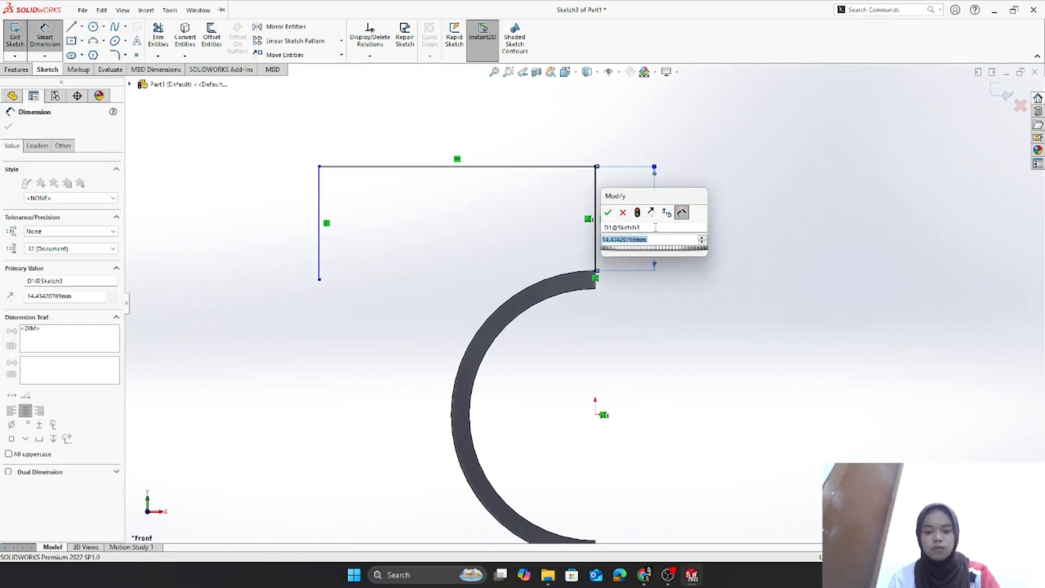
text(93)
key(Return)
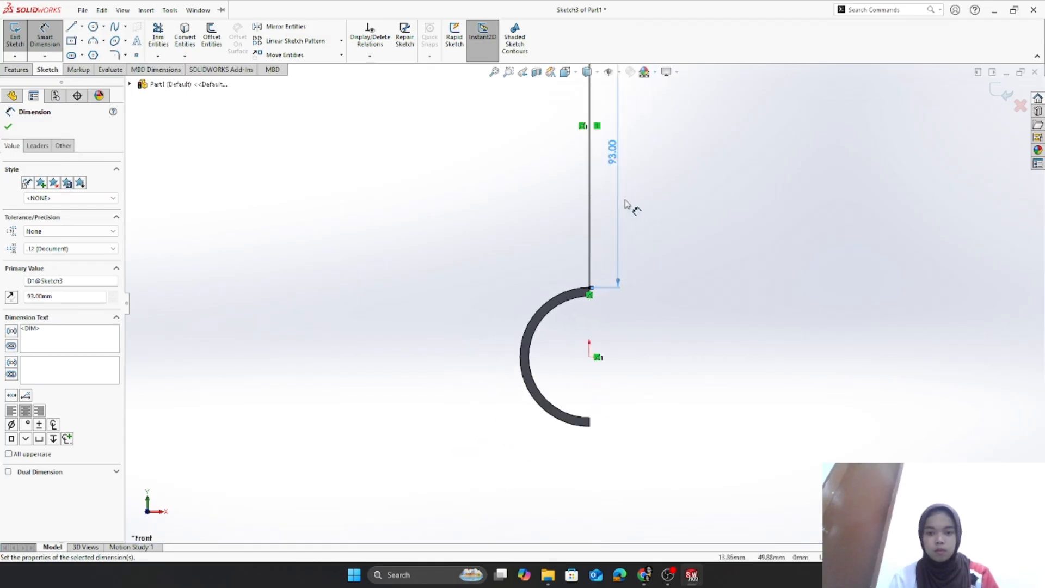
scroll(573, 169, down, 3)
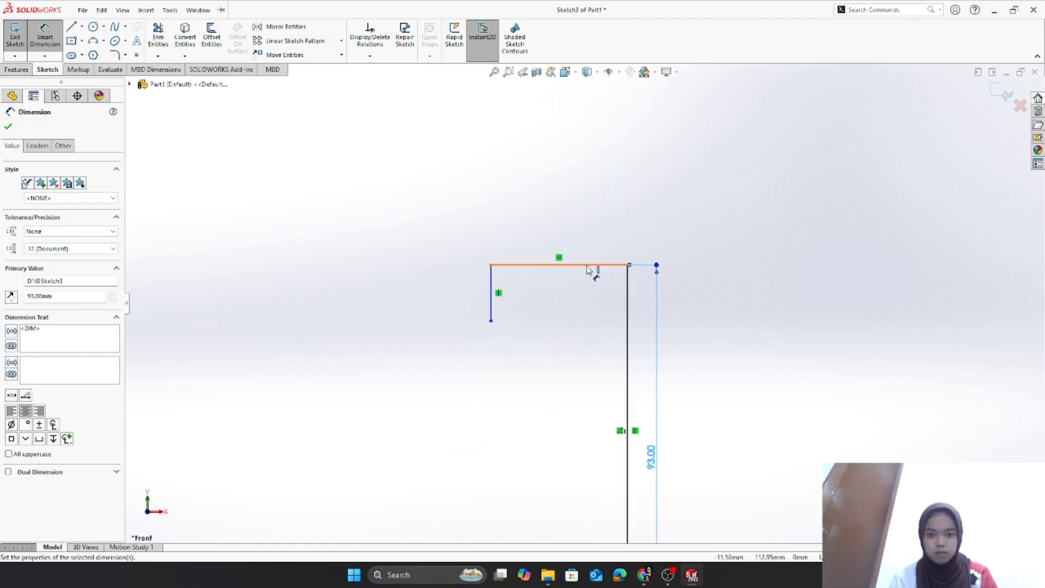
click(588, 267)
click(587, 237)
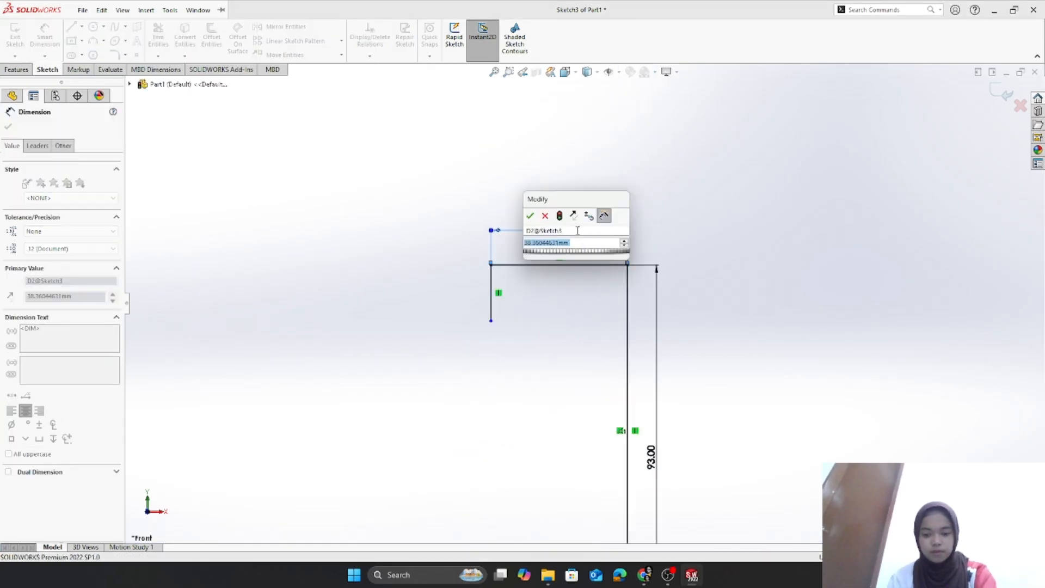
text(85)
key(Return)
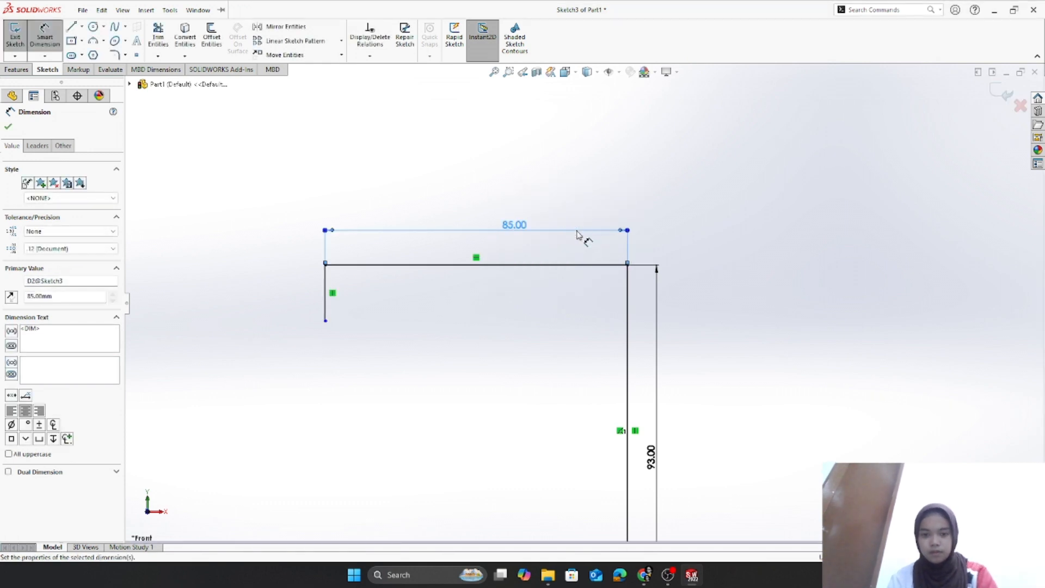
- Dimension the vertical line hanging from the left end of the 85 mm line to 75 mm
click(326, 303)
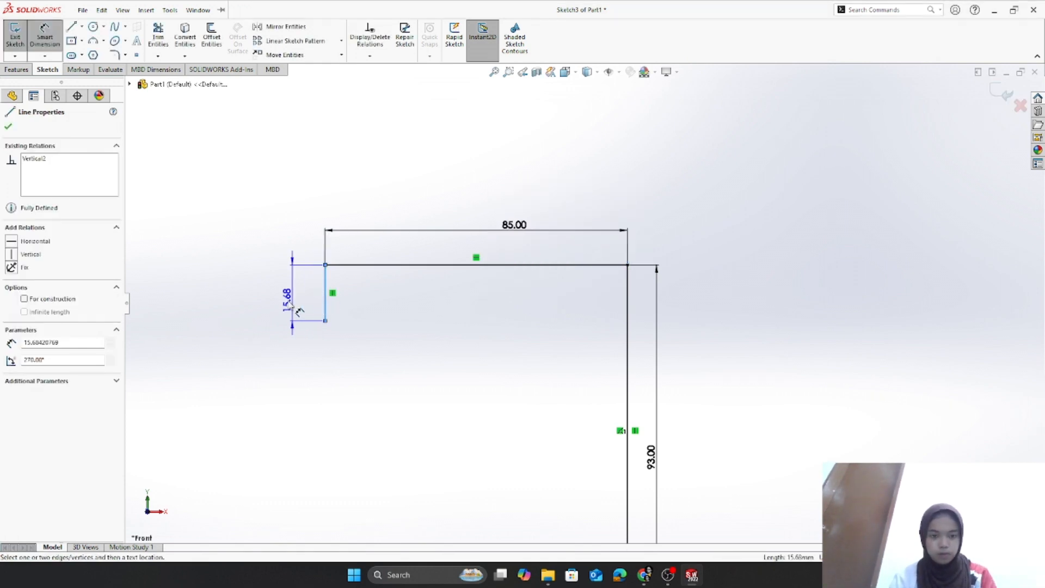
click(270, 299)
text(75)
key(Return)
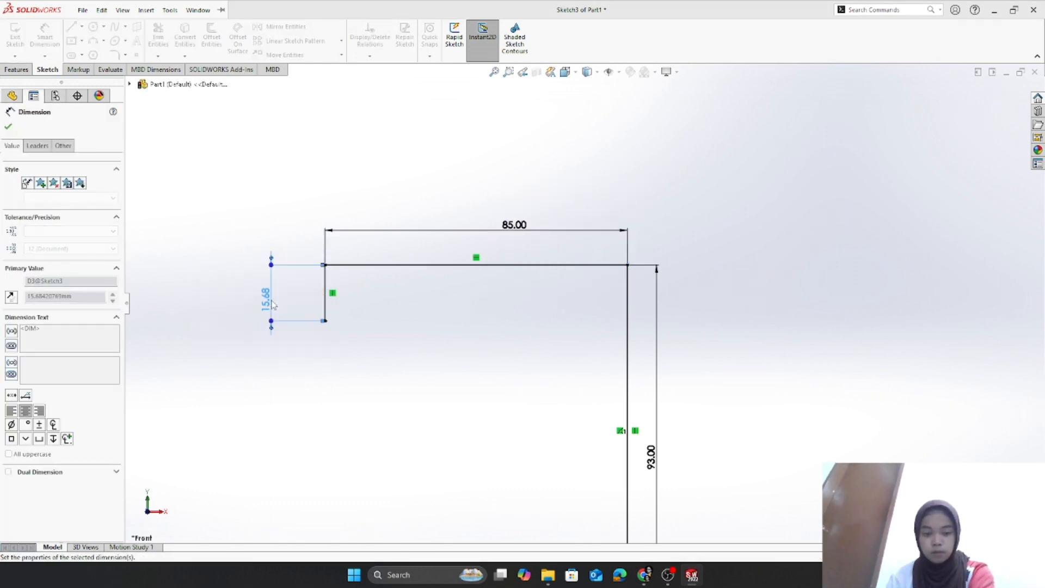
- Draw a vertical line about 67 mm long straight down from the half-ring's lower outer end
scroll(431, 365, up, 8)
scroll(599, 469, down, 5)
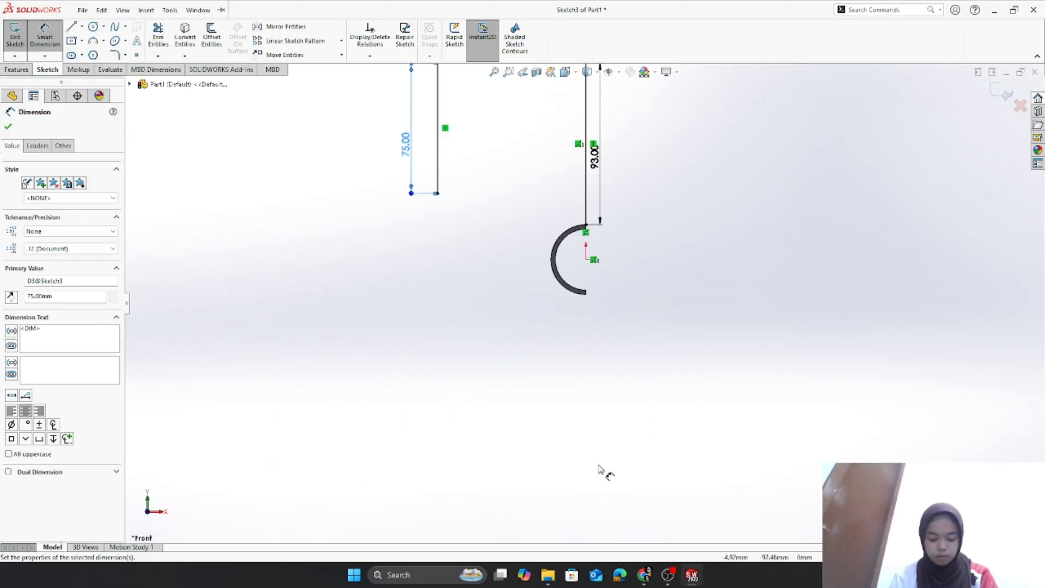
scroll(599, 321, down, 2)
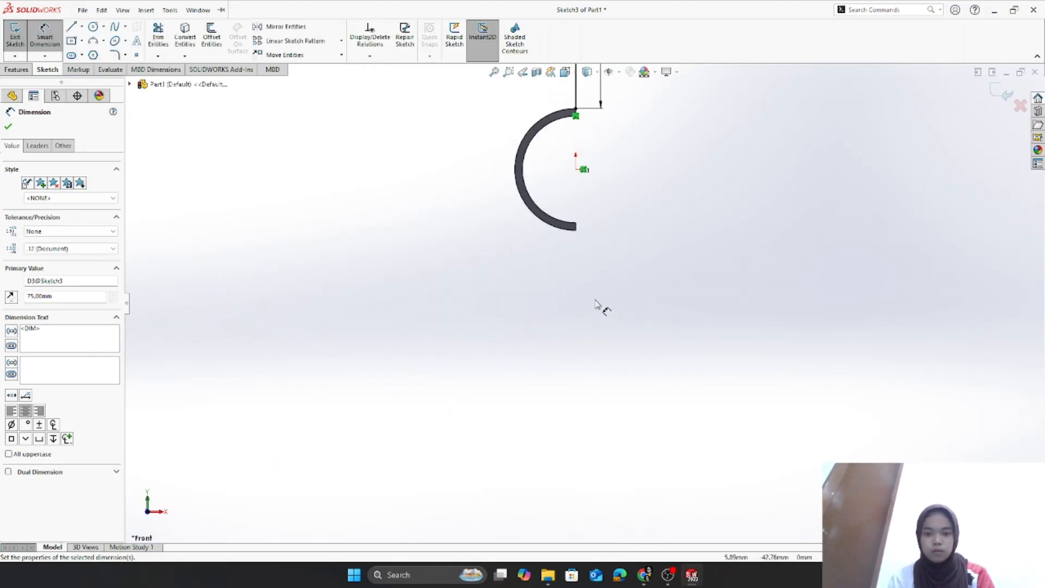
scroll(599, 299, down, 1)
scroll(578, 227, up, 2)
scroll(578, 267, down, 2)
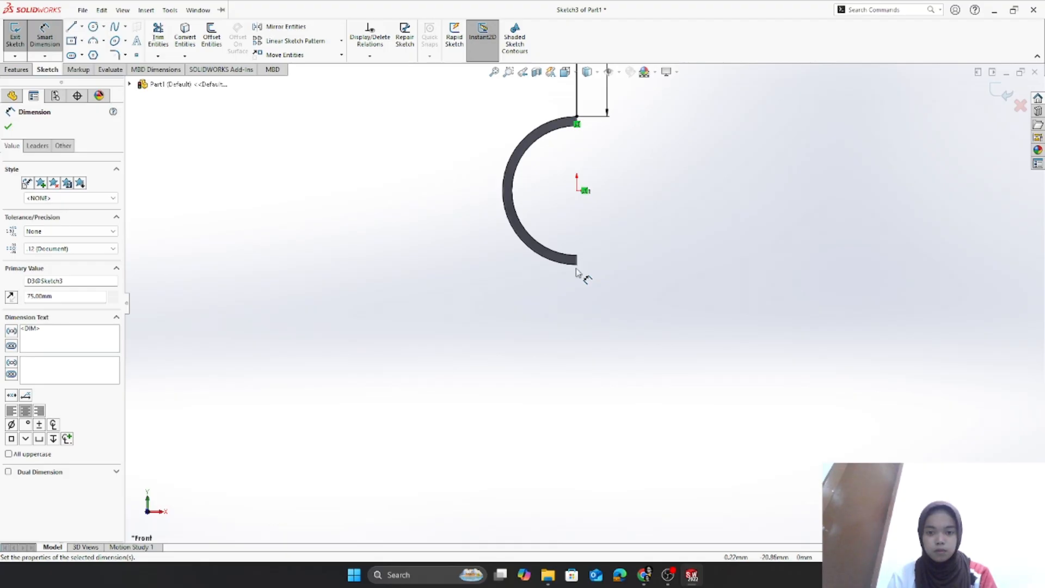
click(82, 10)
click(69, 29)
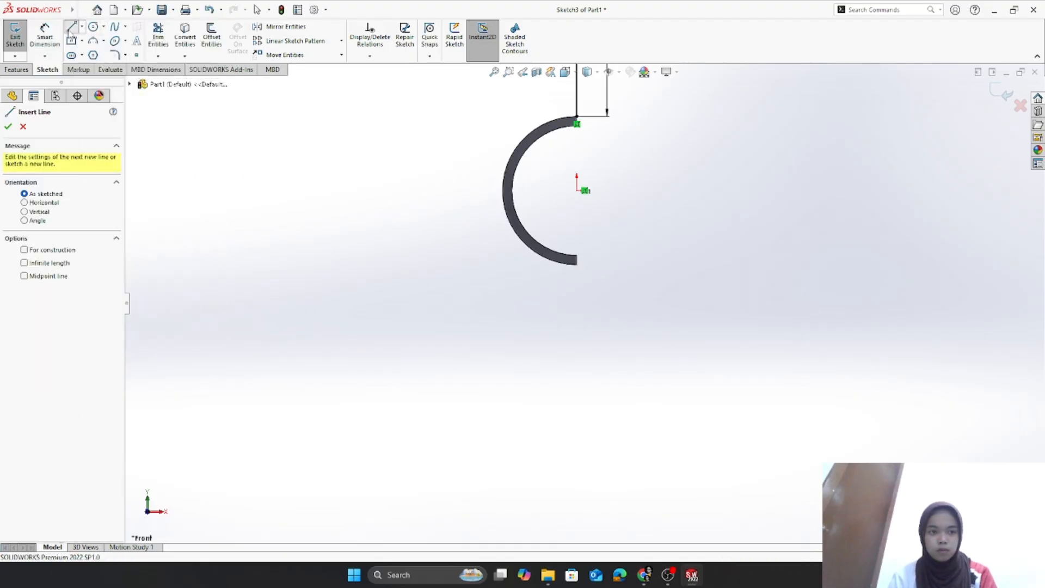
click(578, 266)
scroll(599, 413, up, 3)
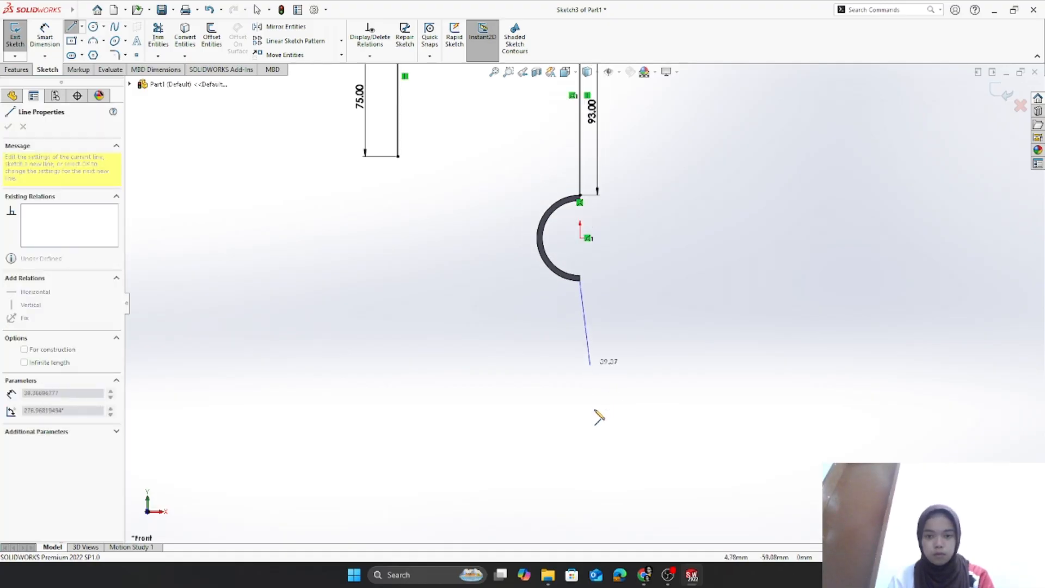
click(581, 425)
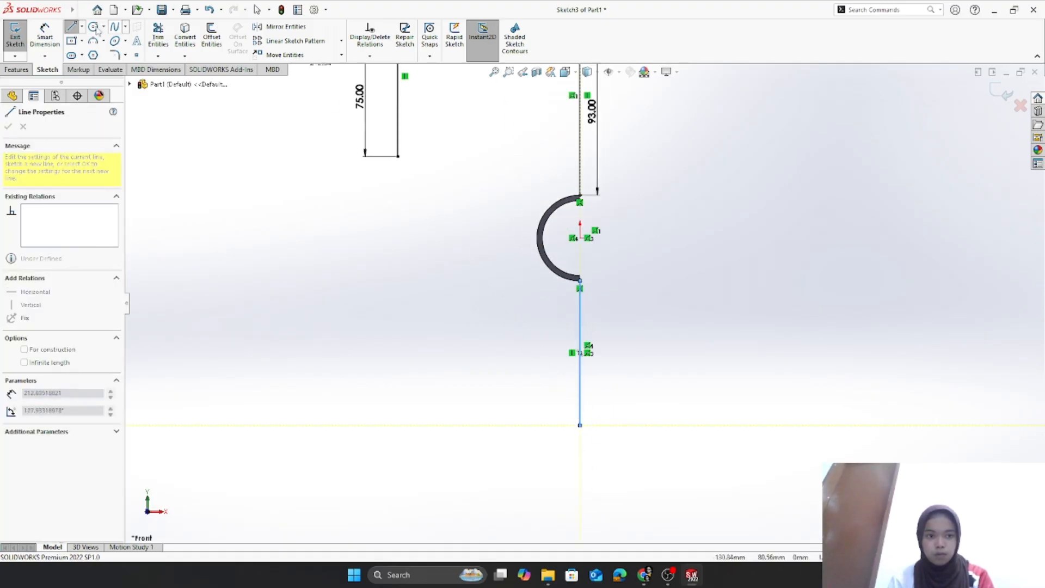
- Dimension the vertical line below the half-ring to 117 mm
click(46, 37)
click(582, 373)
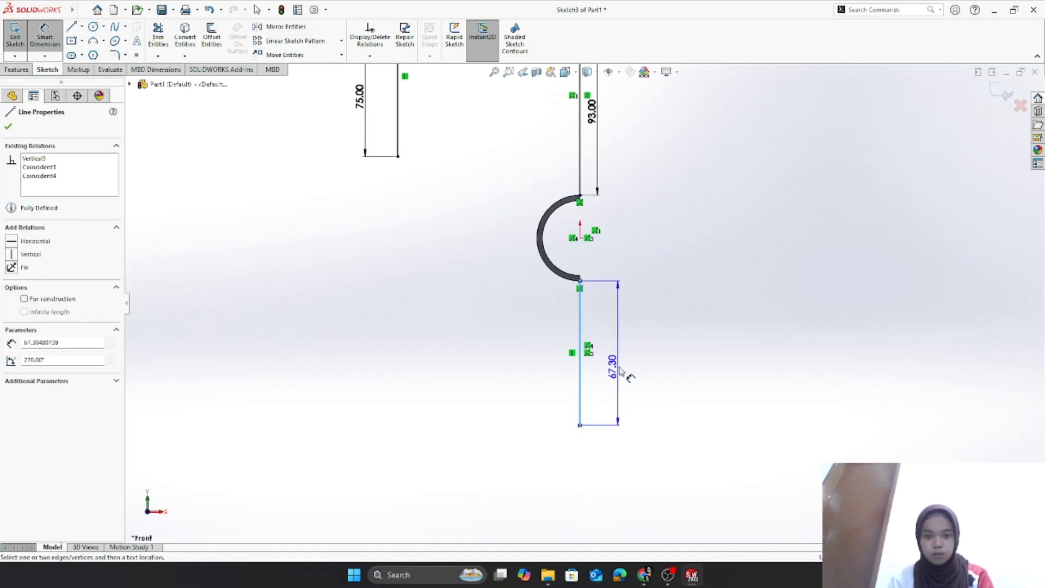
click(625, 369)
text(117)
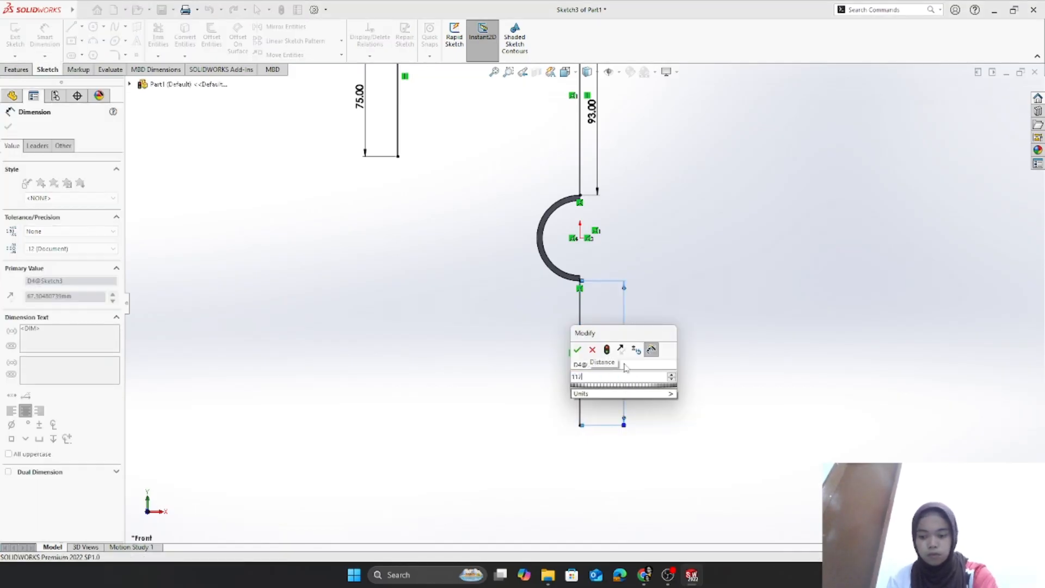
key(Return)
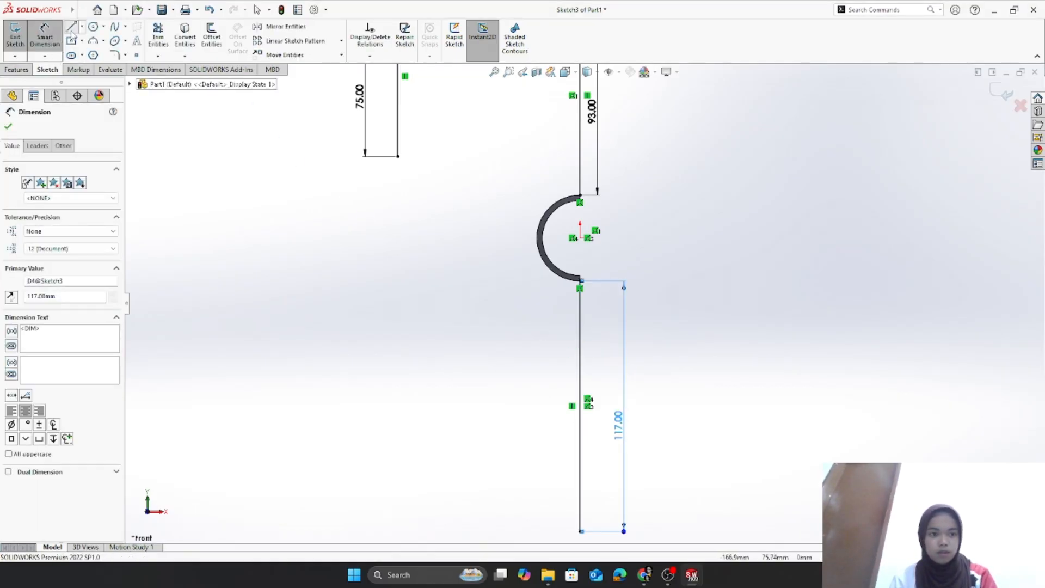
- Draw a horizontal base line leftward from the lower end of the 117 mm line and dimension it to 180 mm
click(72, 31)
scroll(548, 450, up, 3)
scroll(588, 450, down, 2)
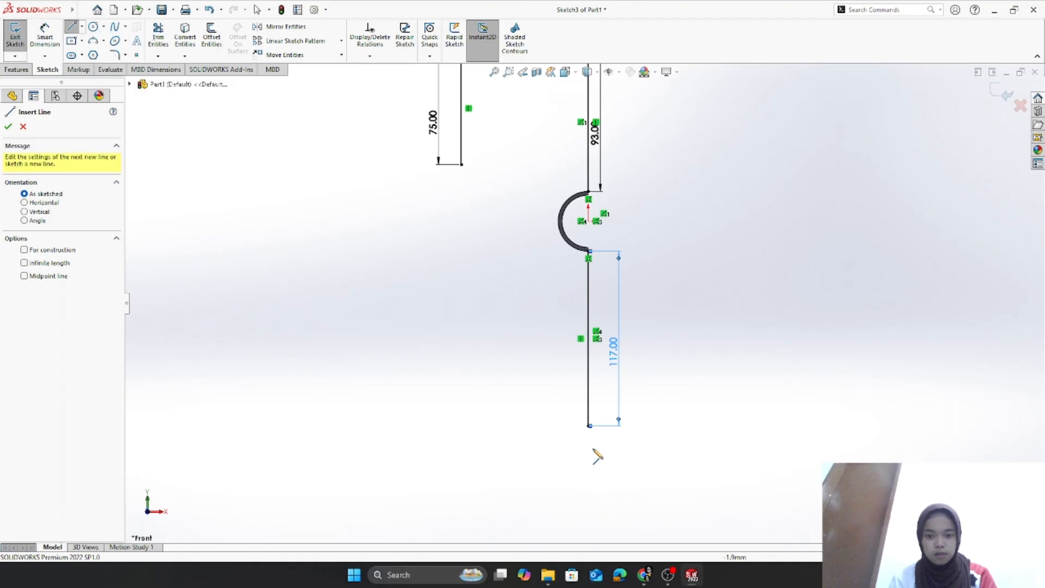
click(595, 415)
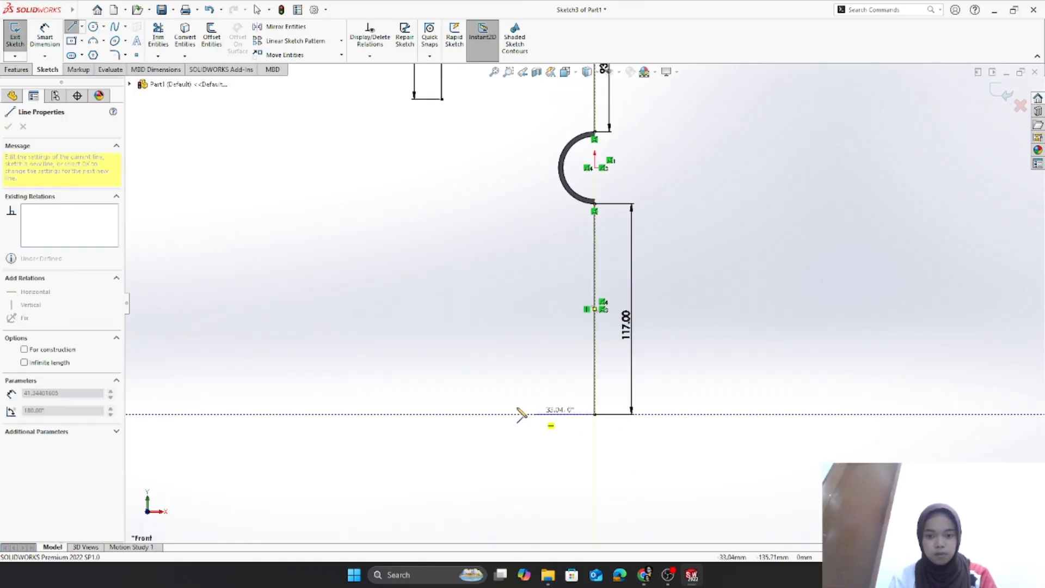
click(311, 414)
click(44, 36)
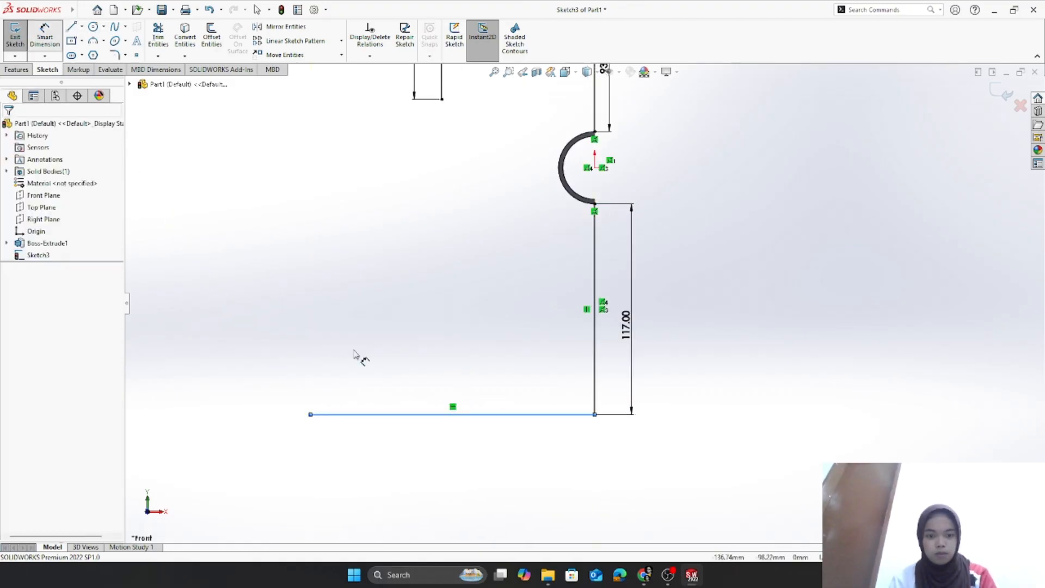
click(495, 419)
click(479, 470)
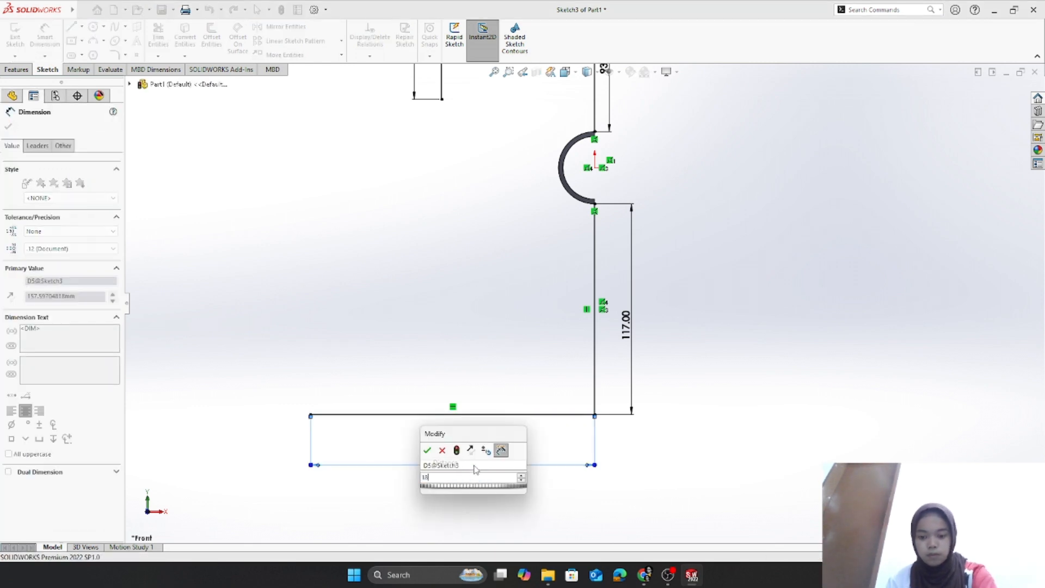
key(Return)
- Draw a sloped line joining the lower end of the 75 mm line to the left end of the base line
click(71, 27)
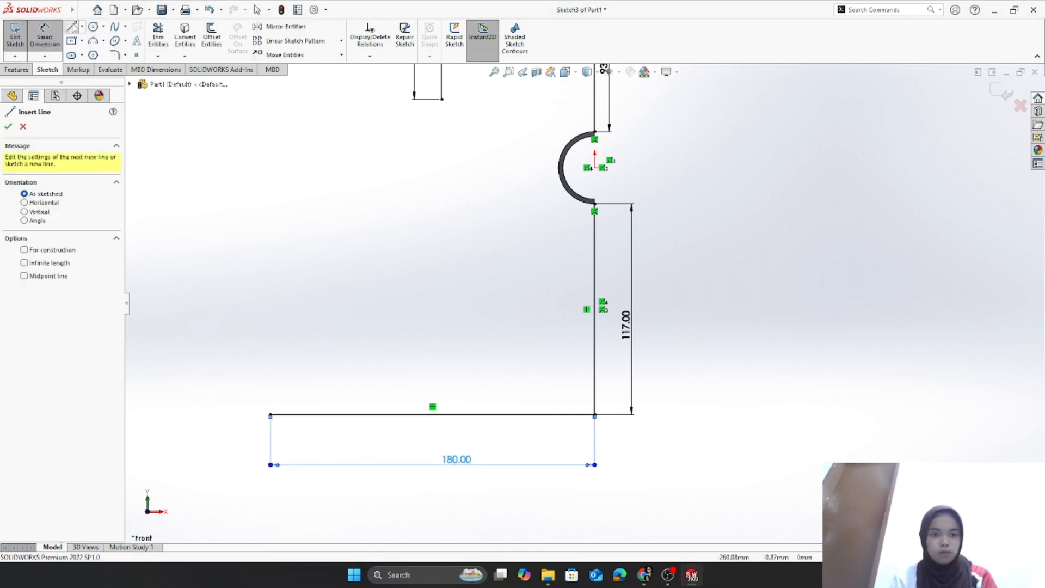
click(442, 99)
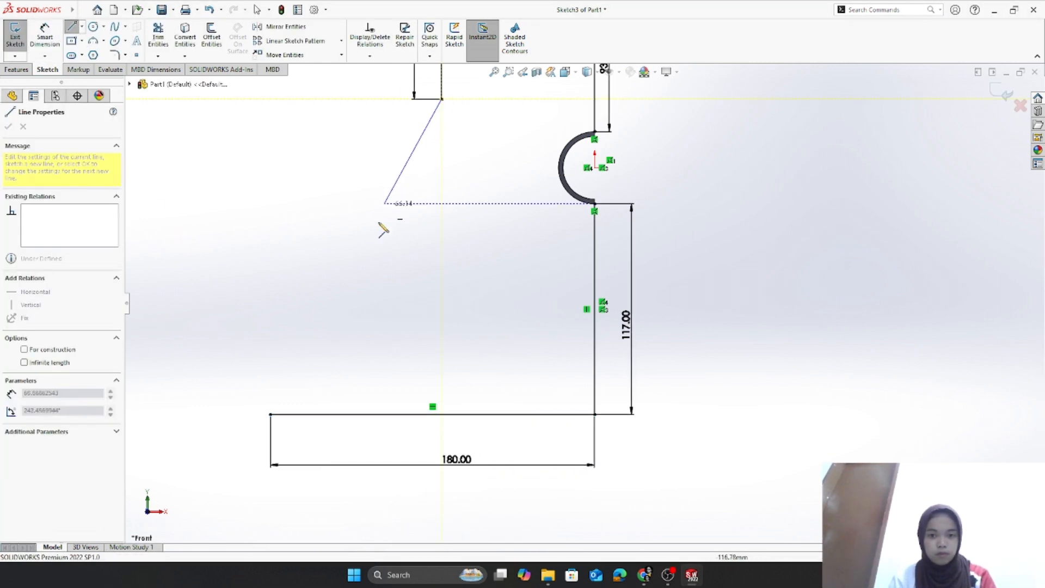
click(271, 415)
- Add a driven dimension for the profile's overall height between the upper horizontal line and the base line
click(44, 37)
scroll(690, 414, up, 4)
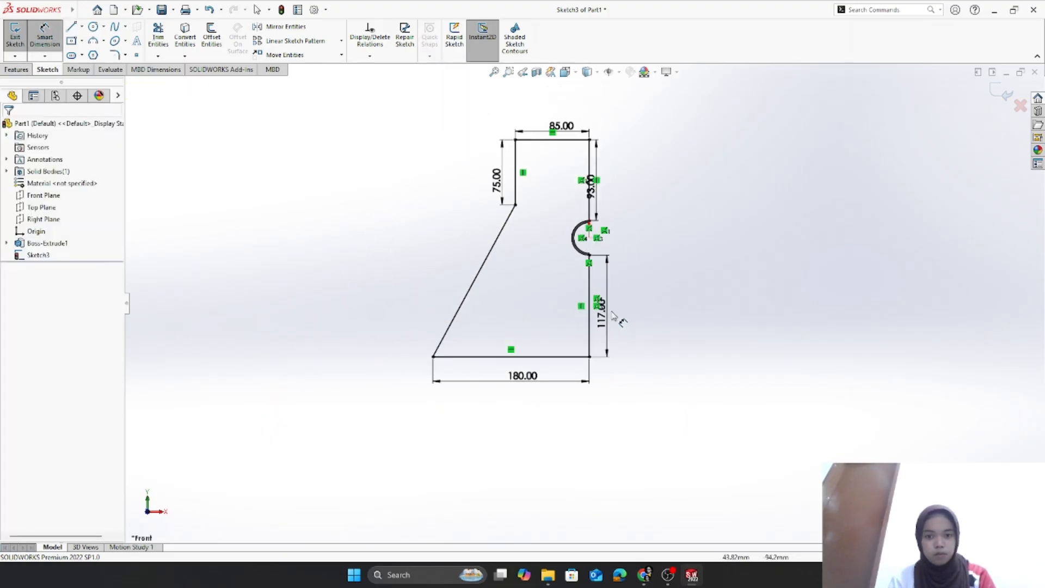
scroll(614, 316, down, 5)
click(594, 235)
scroll(585, 305, up, 5)
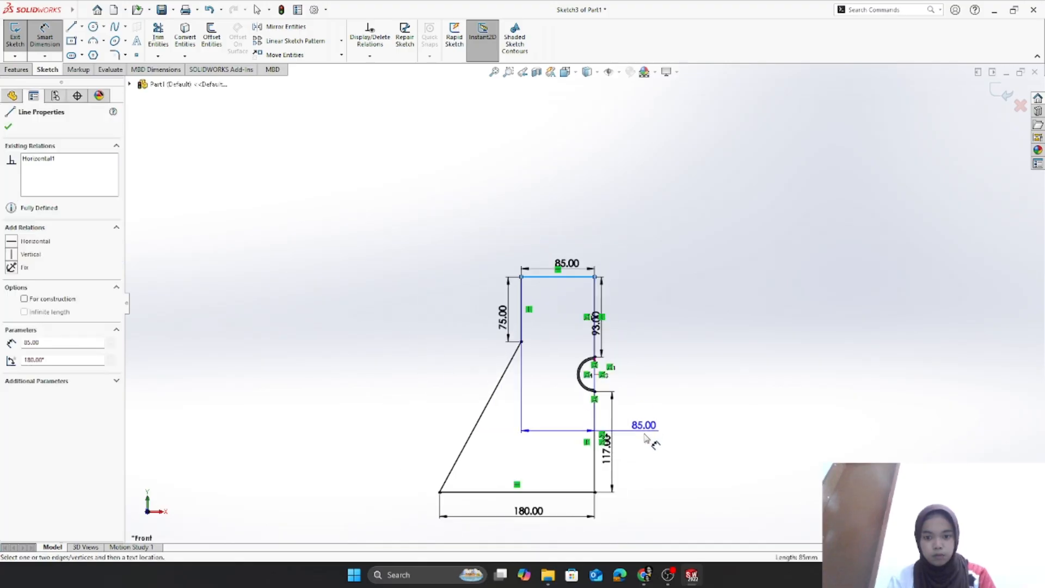
click(578, 461)
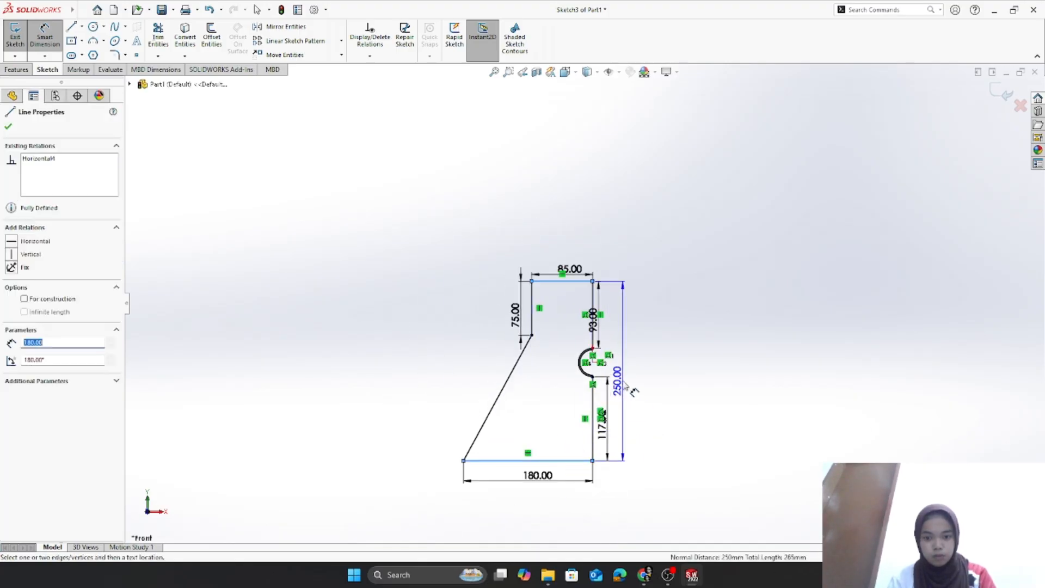
click(630, 389)
click(592, 285)
scroll(630, 425, up, 3)
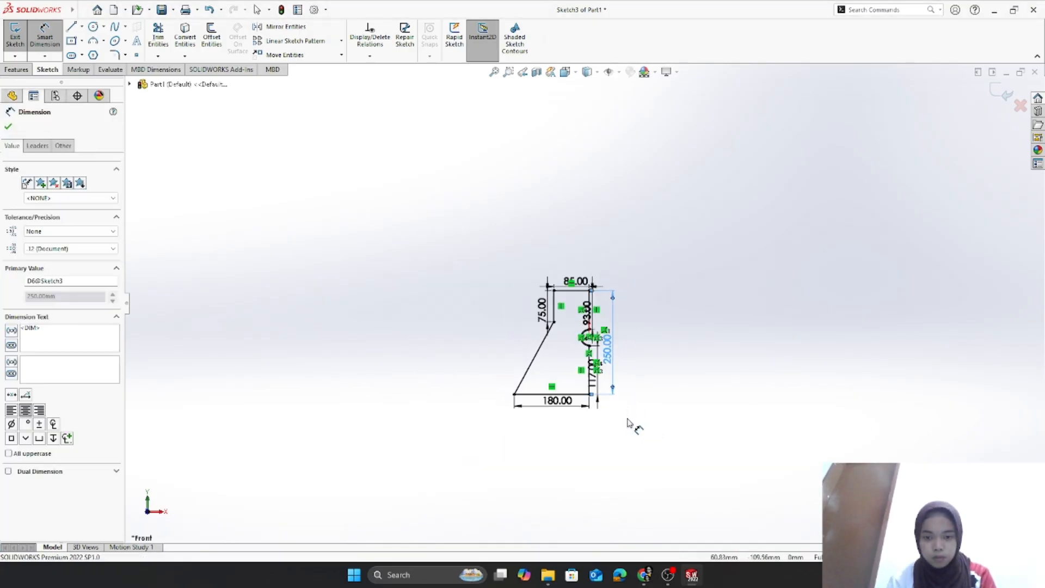
scroll(532, 336, down, 4)
scroll(400, 307, up, 2)
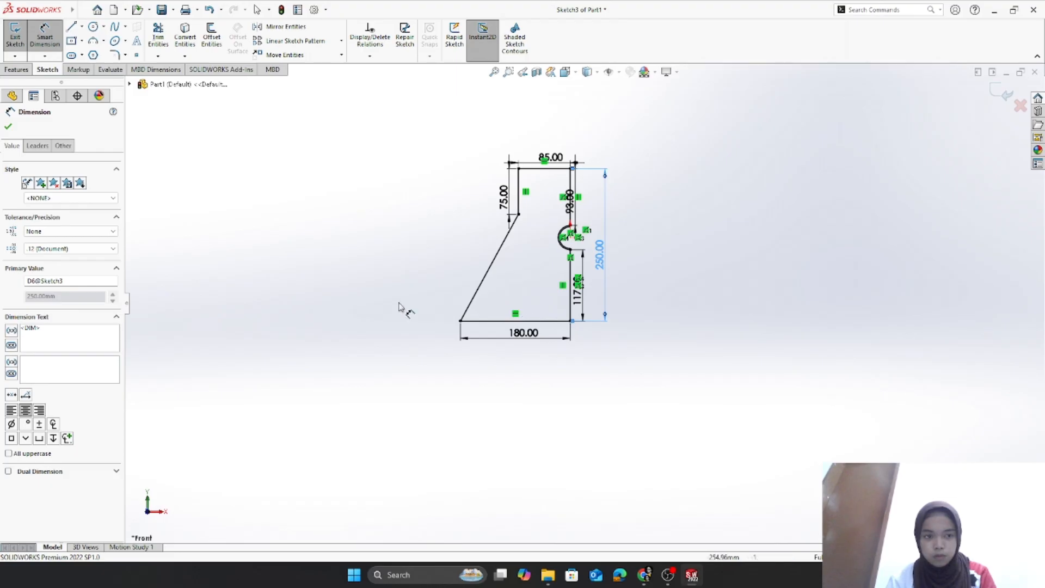
- Extrude the tapered side profile 5 mm, closing the open sketch with the model edges
click(17, 69)
click(19, 35)
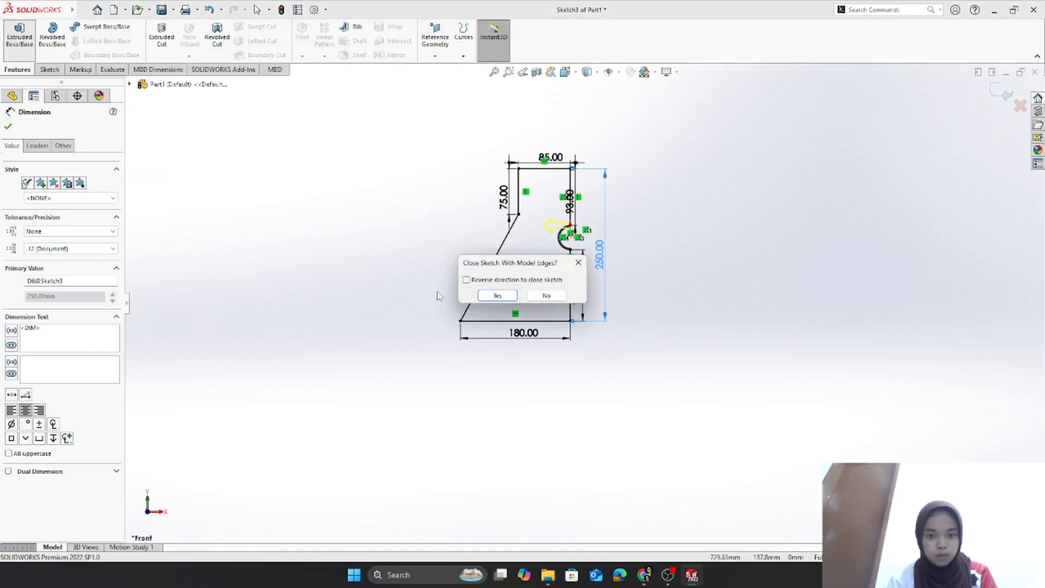
click(496, 296)
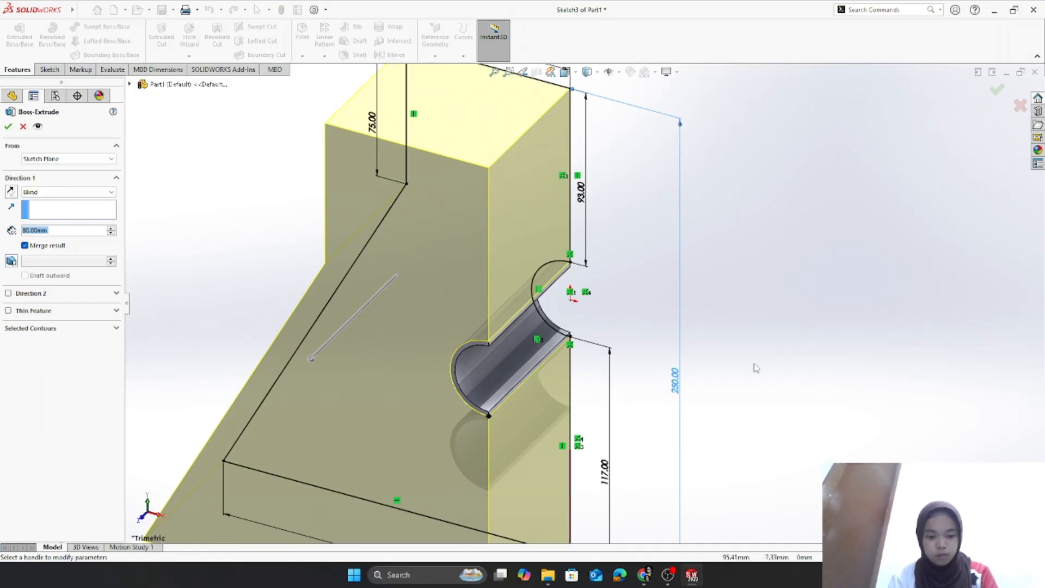
text(5)
key(Return)
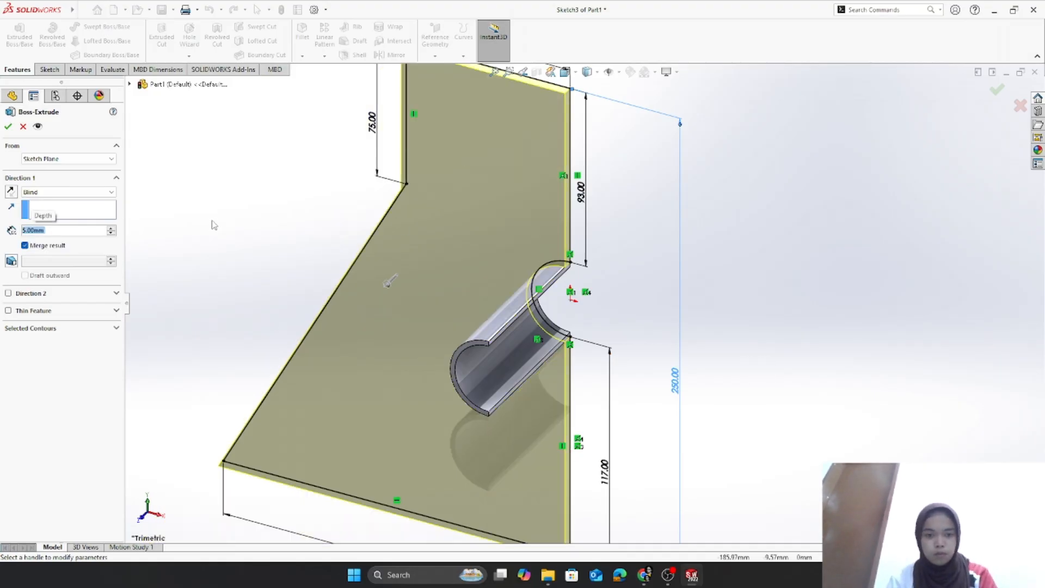
click(8, 126)
scroll(343, 226, up, 3)
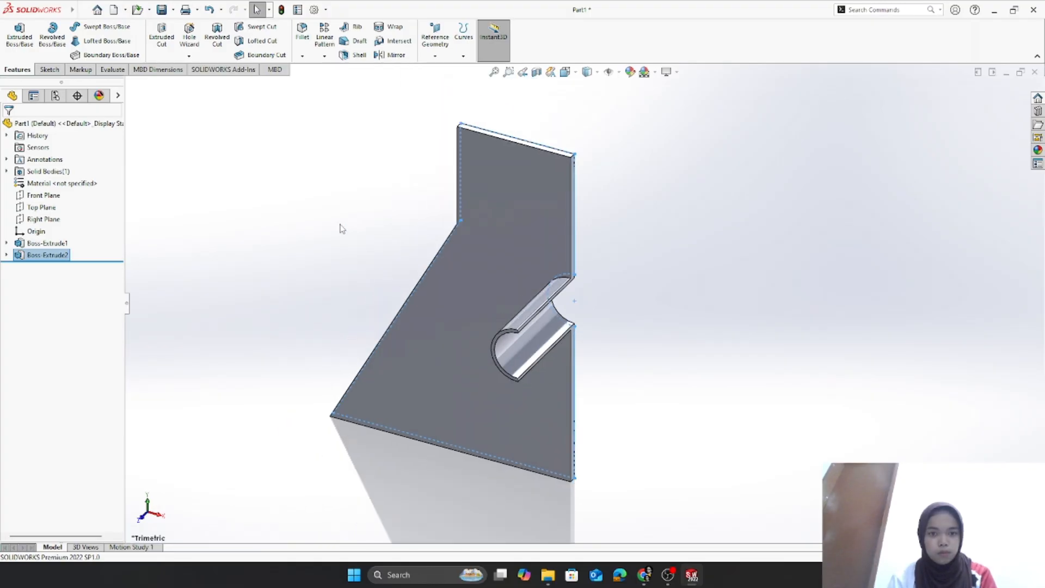
- Create a reference plane offset 245.50 mm from the Front Plane, with the offset direction flipped
click(437, 46)
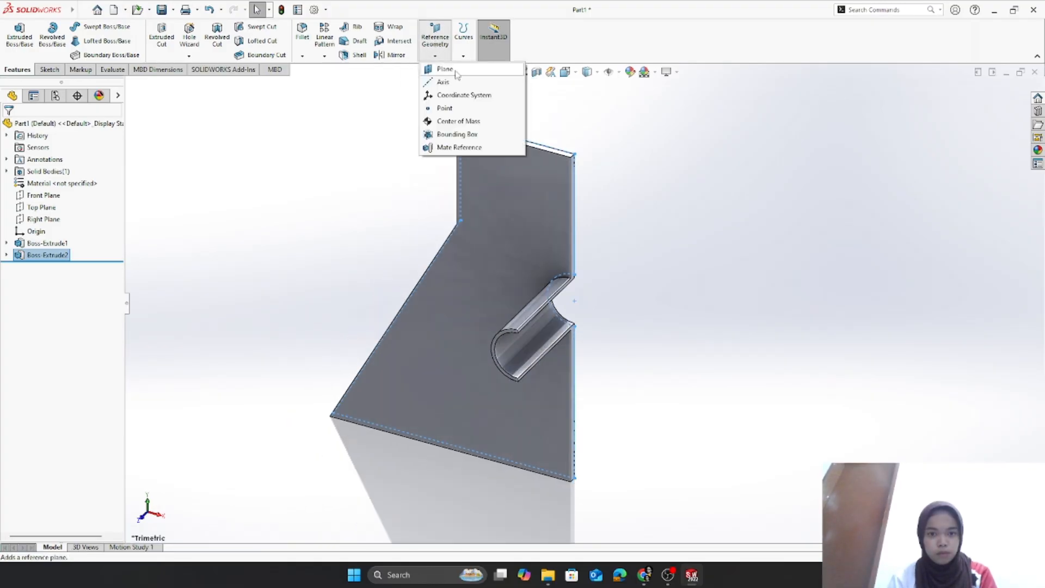
click(451, 71)
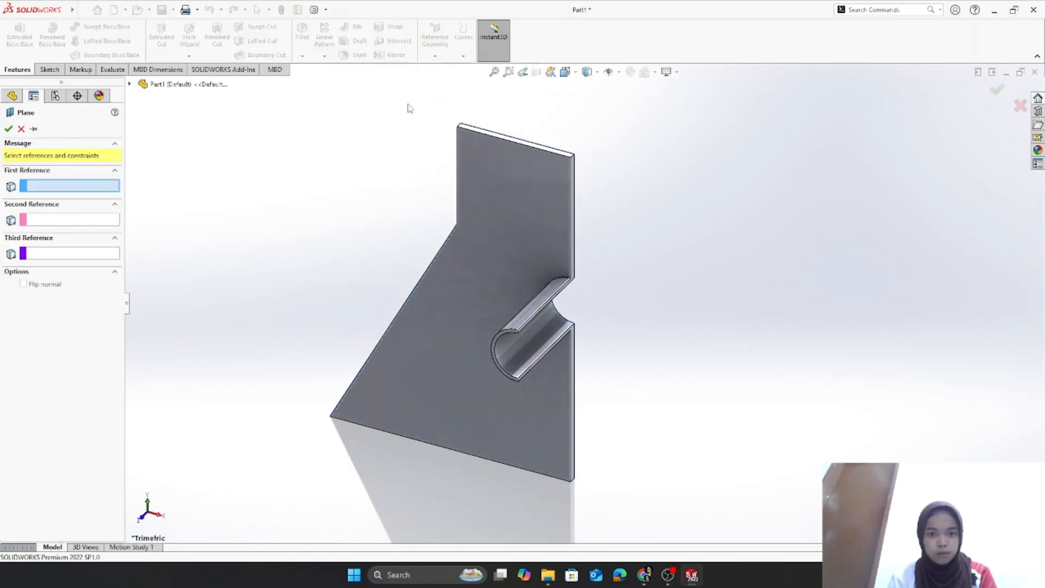
click(129, 84)
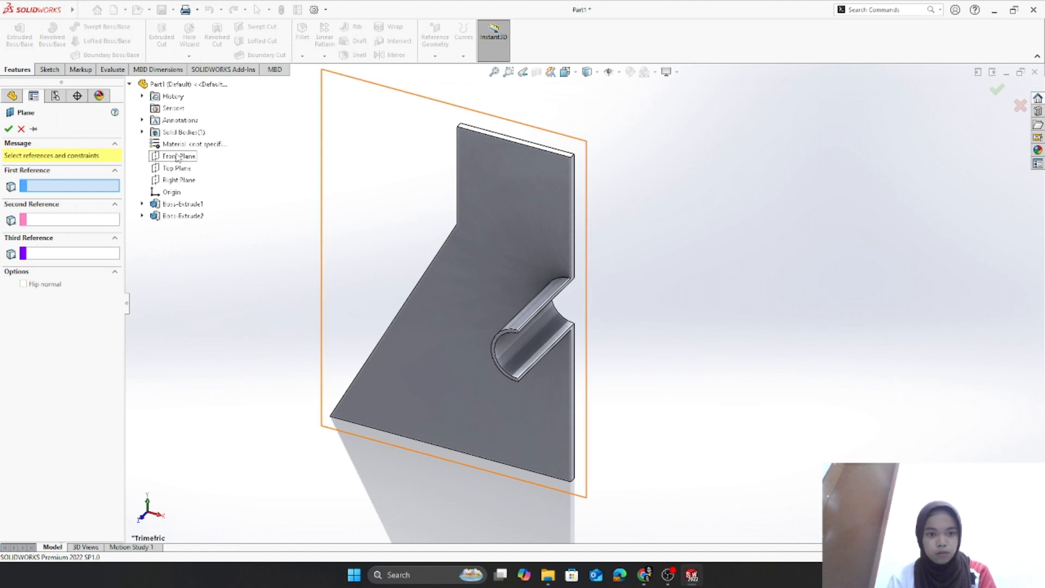
click(177, 157)
scroll(237, 303, down, 1)
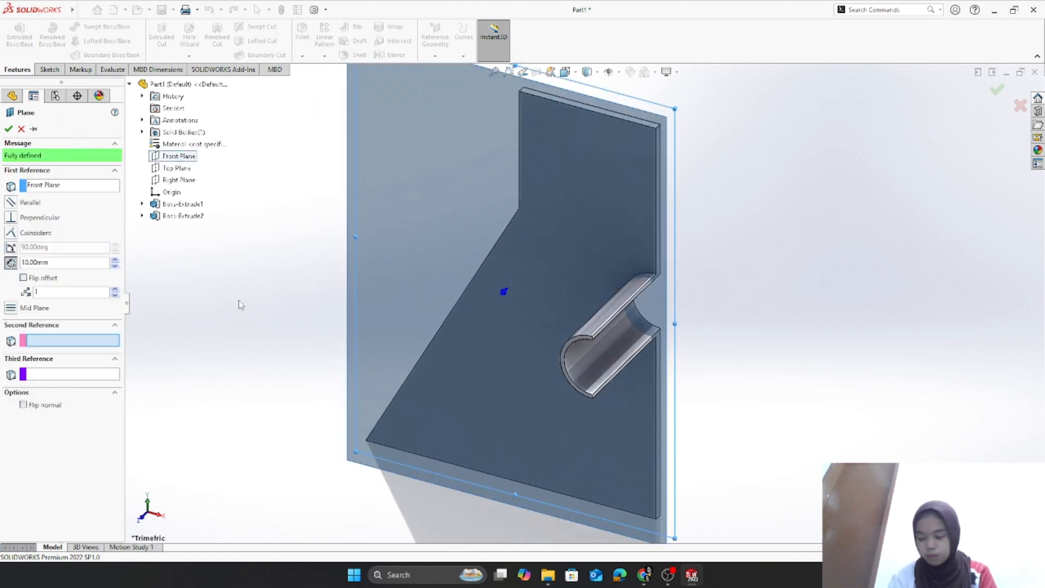
scroll(241, 305, up, 1)
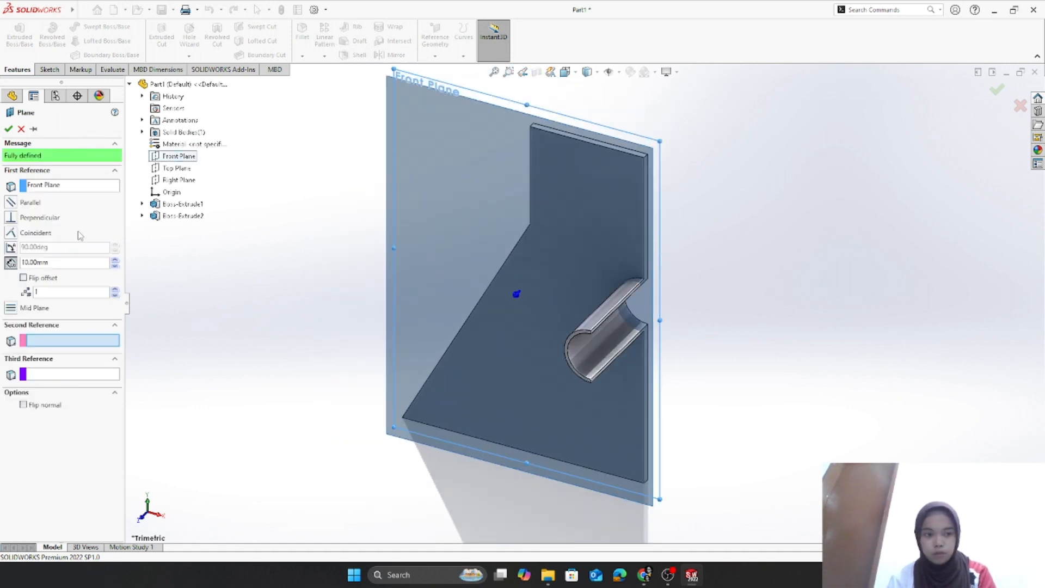
click(24, 278)
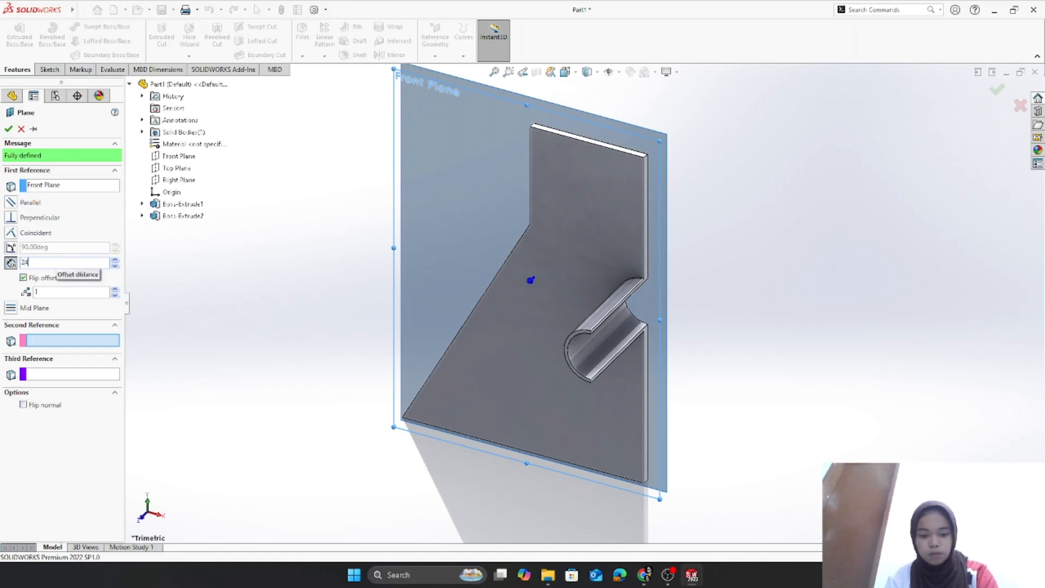
key(Return)
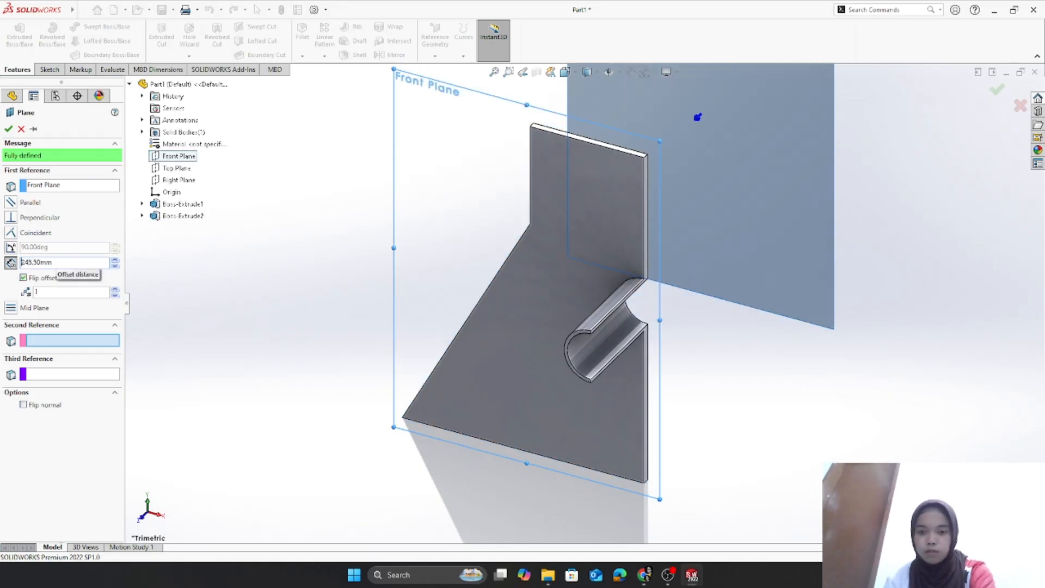
scroll(374, 240, up, 4)
click(9, 130)
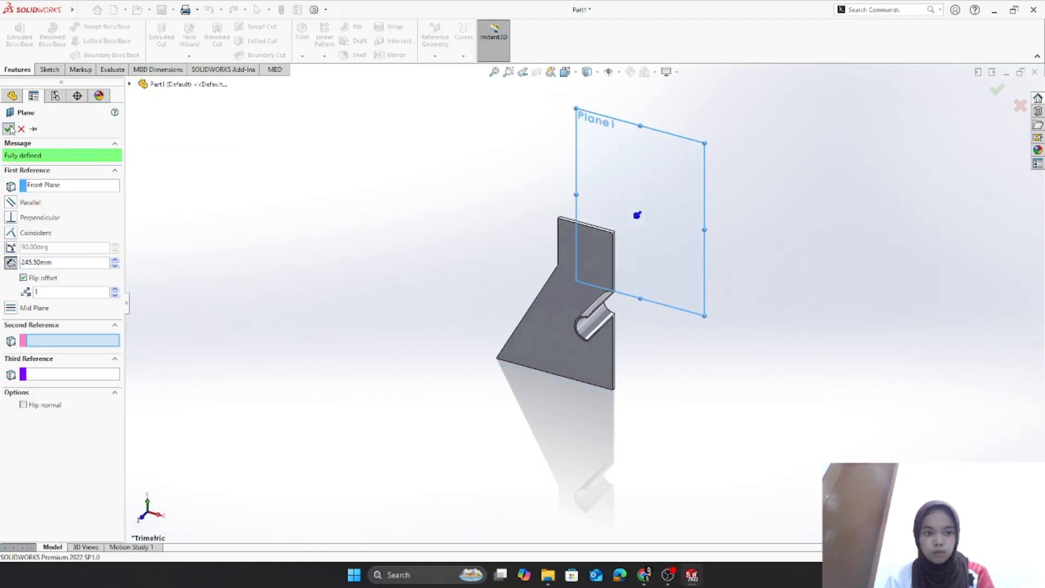
- Mirror the plate and half-ring body about the new offset plane with merging of solids turned off
click(391, 55)
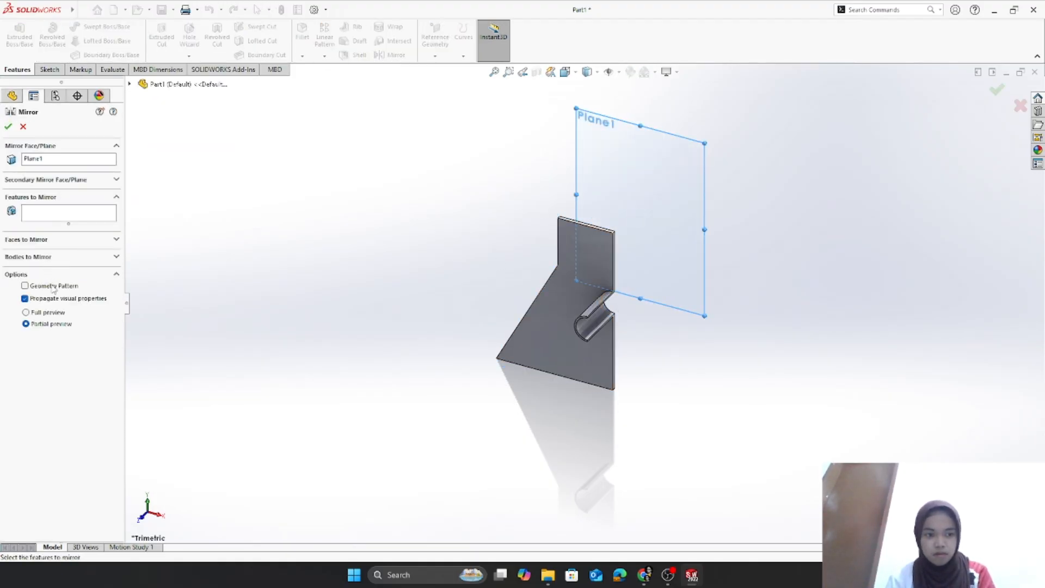
click(33, 257)
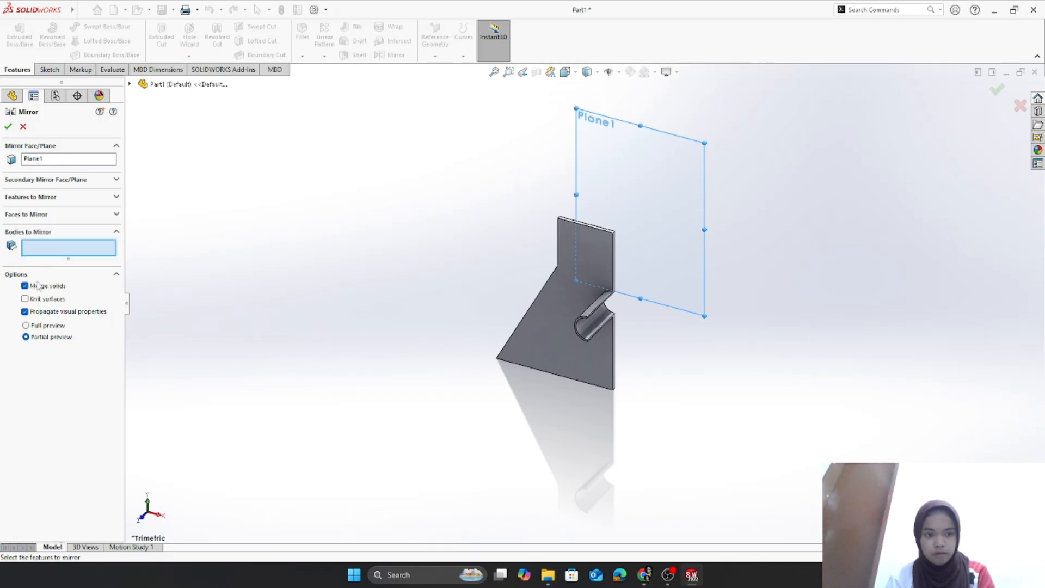
click(560, 285)
middle_drag(561, 284, 717, 309)
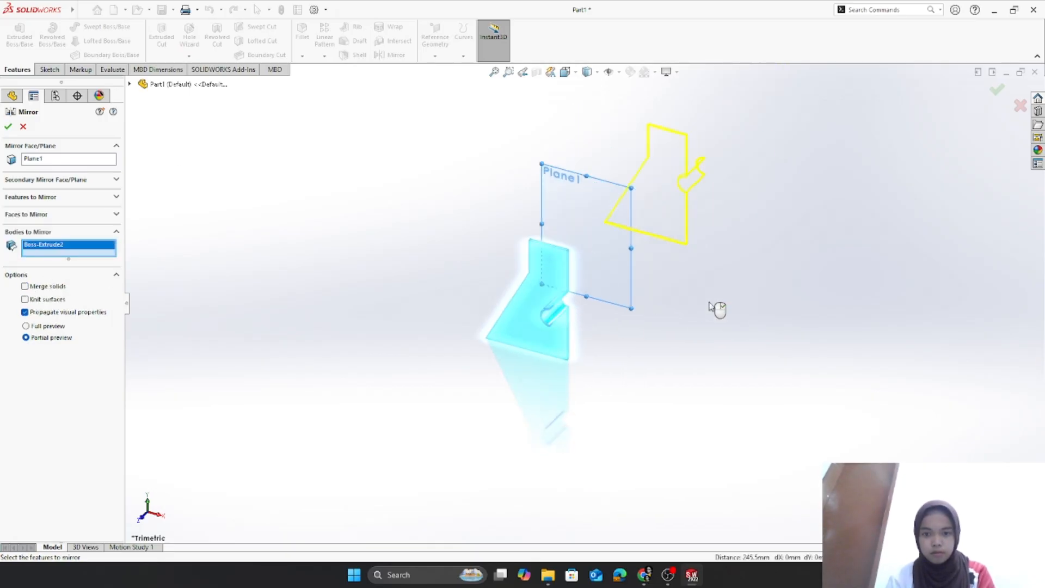
click(7, 126)
middle_drag(893, 436, 713, 419)
click(482, 244)
click(529, 206)
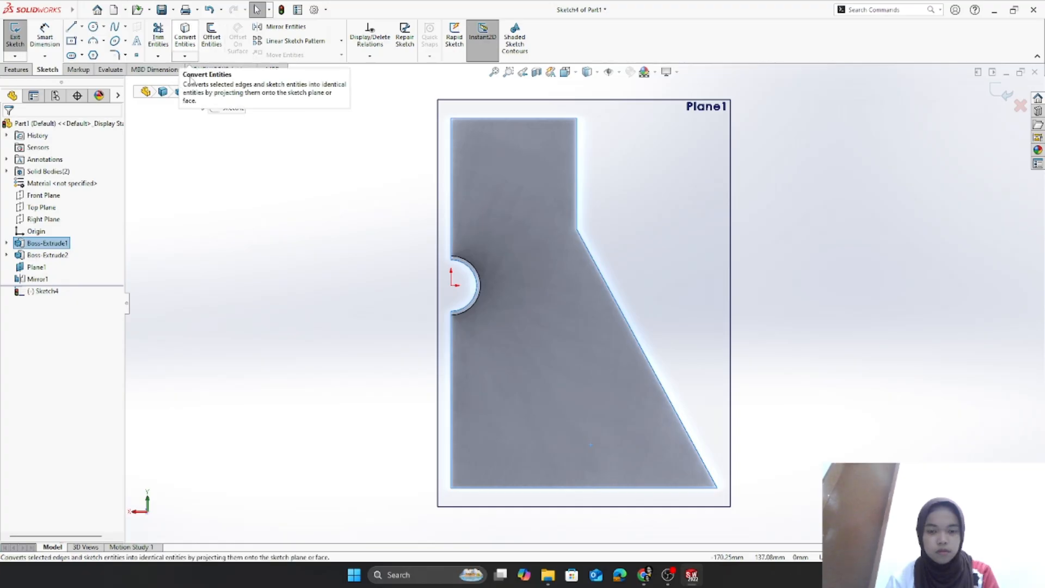
mouse_move(235, 235)
middle_down()
mouse_move(262, 243)
mouse_move(420, 236)
middle_up()
right_click(438, 179)
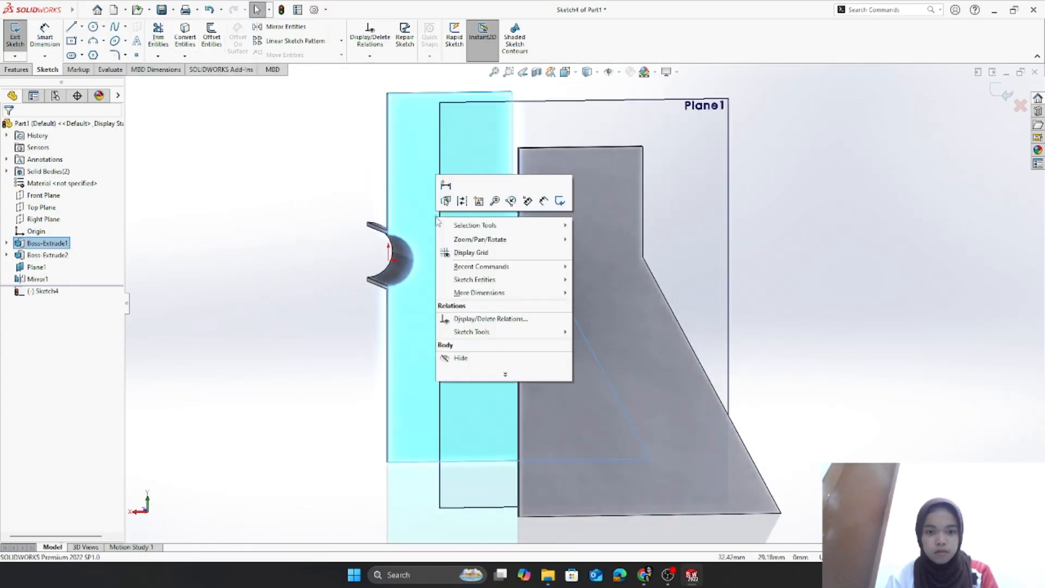
click(13, 45)
- Start a sketch on the inner face of the original plate and convert its upper, short vertical, sloped and base edges into sketch lines
click(420, 193)
click(472, 166)
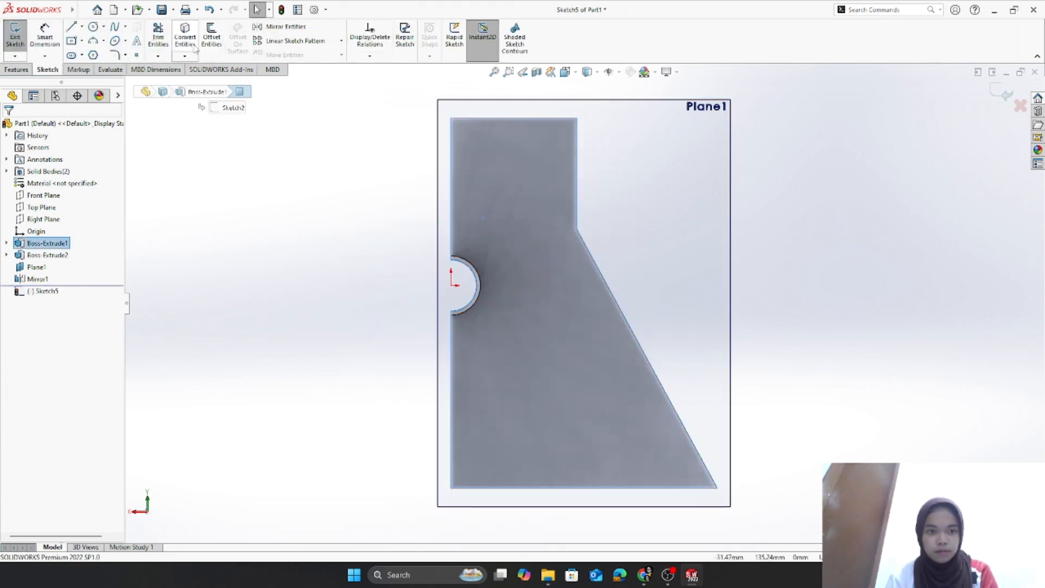
click(373, 158)
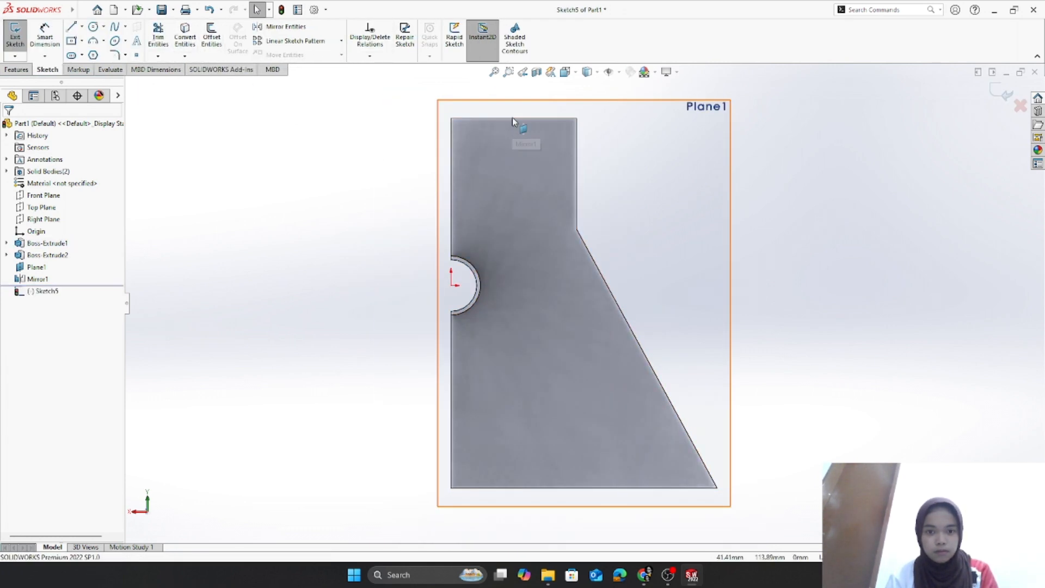
click(517, 120)
click(515, 119)
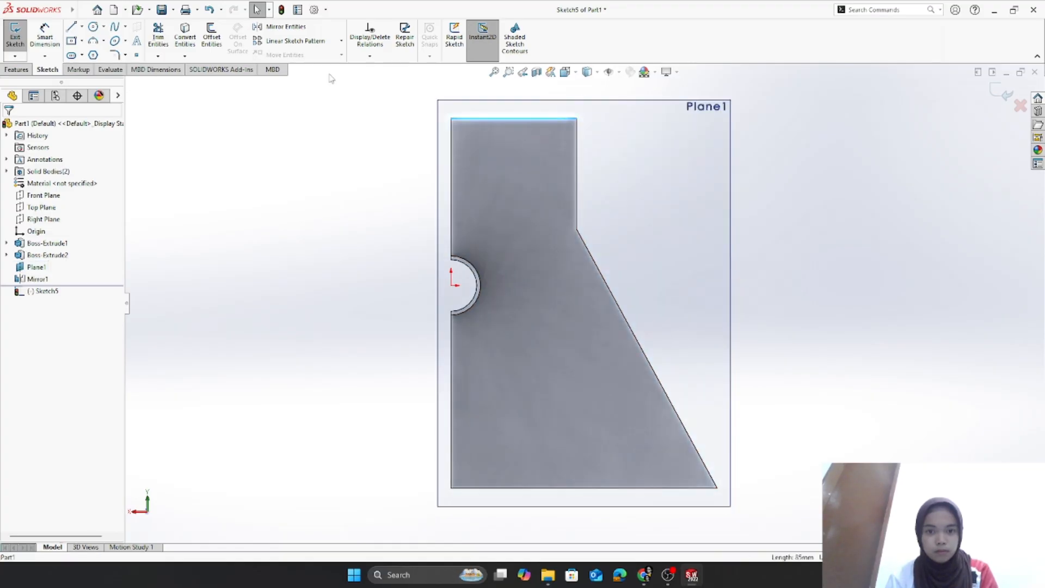
click(185, 37)
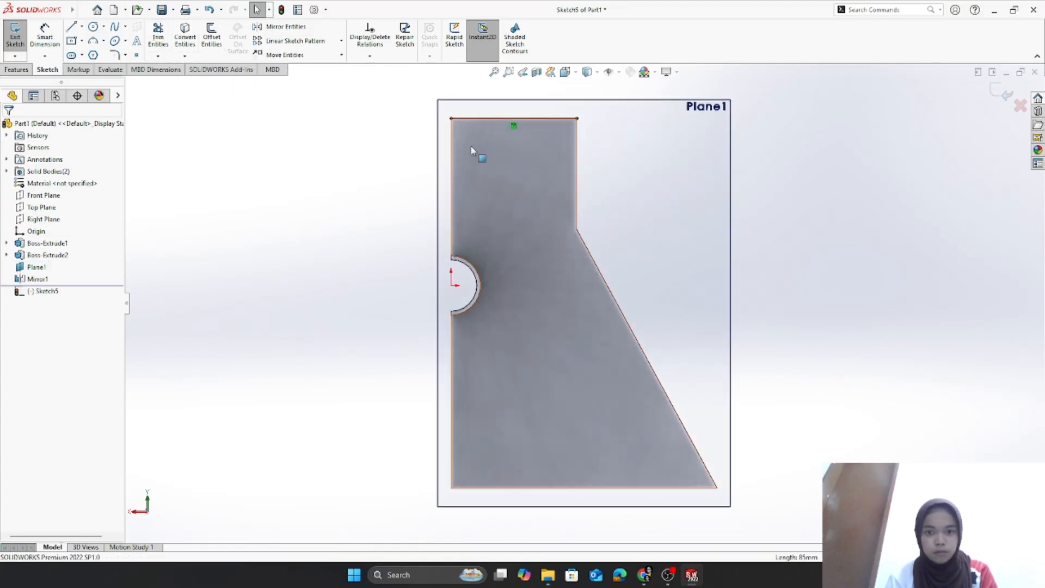
click(577, 183)
click(182, 43)
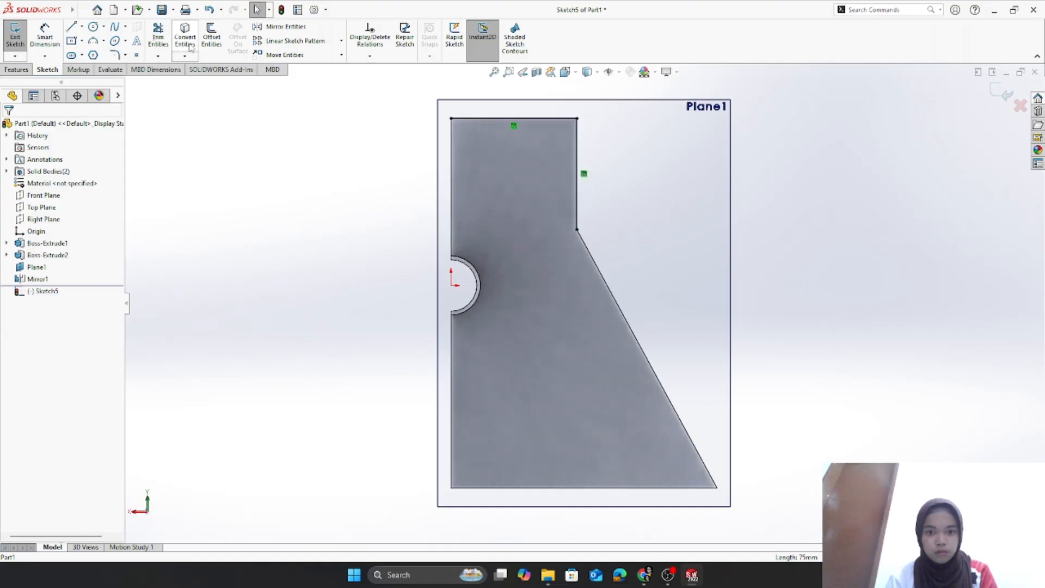
click(639, 343)
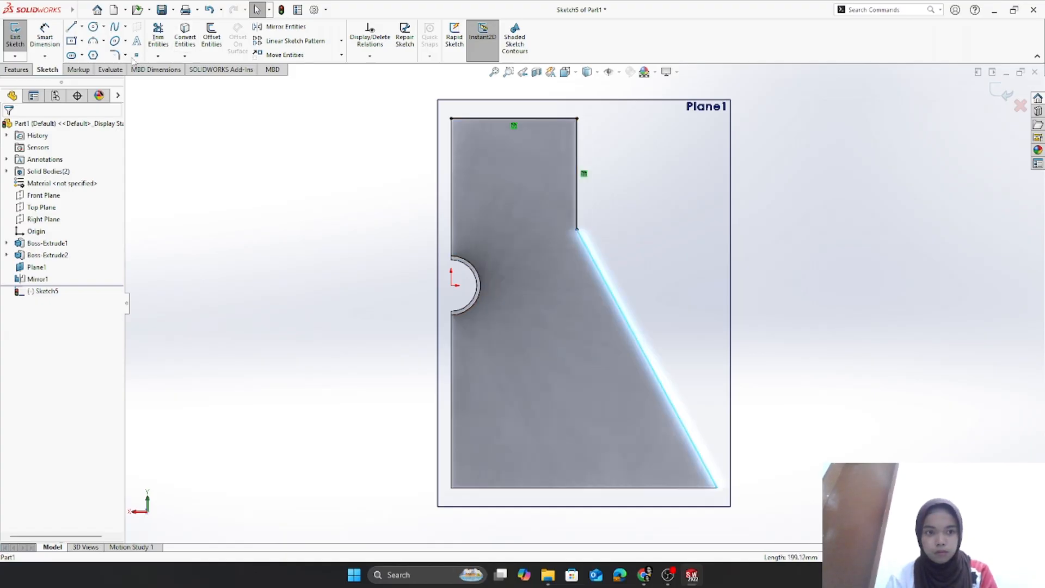
click(185, 38)
click(626, 488)
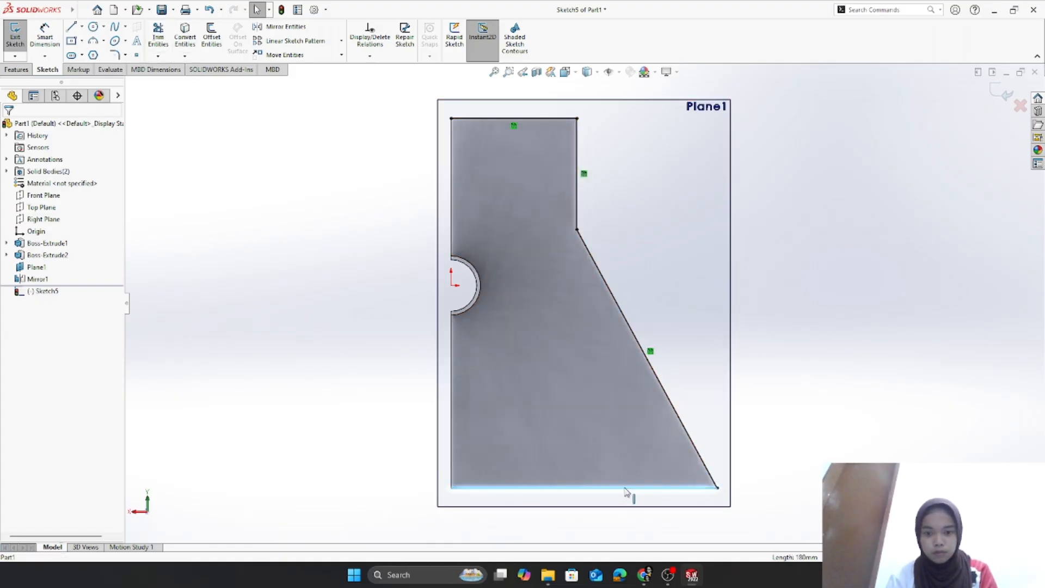
click(185, 37)
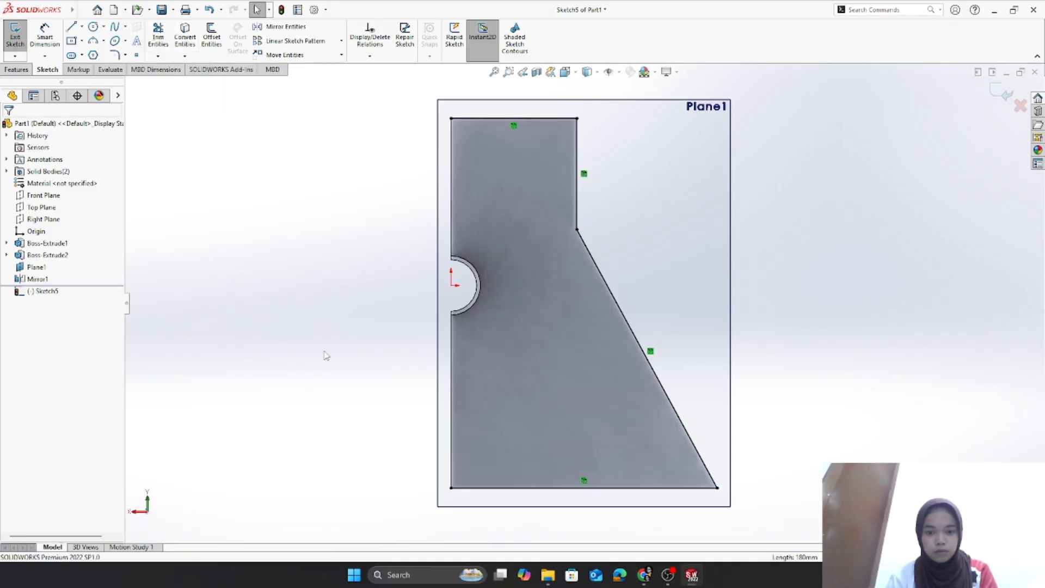
- Delete the converted upper horizontal line from the sketch
click(493, 118)
right_click(492, 118)
click(550, 271)
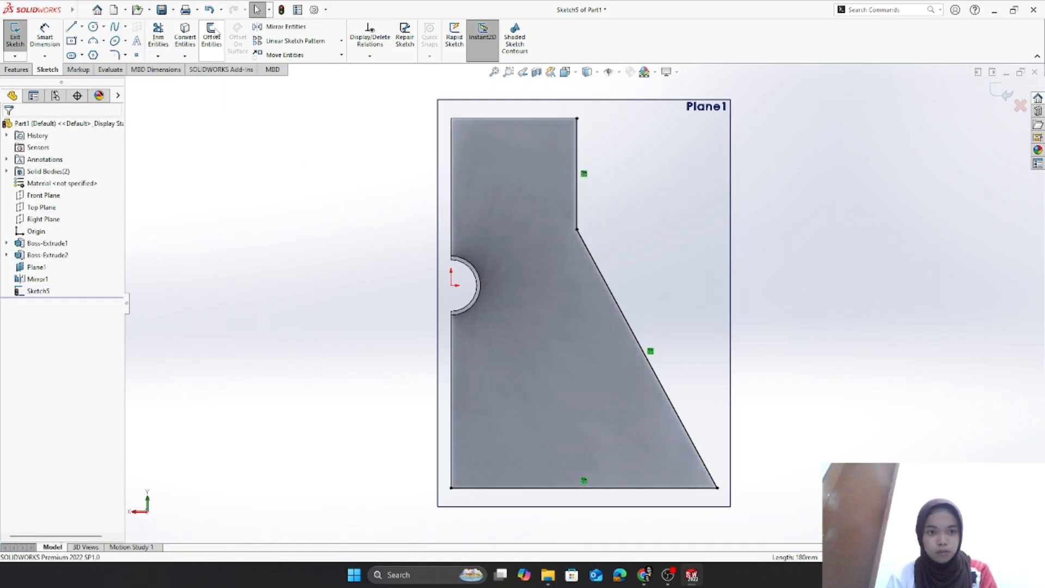
- Offset the chain of vertical, sloped and base lines 5 mm toward the inside of the plate
click(212, 34)
click(577, 213)
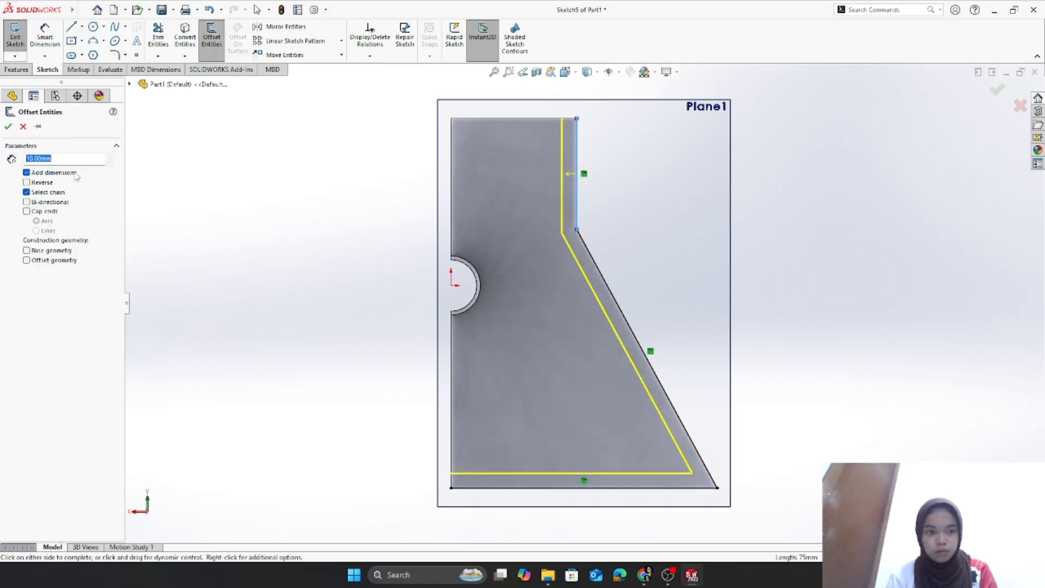
text(5)
key(Return)
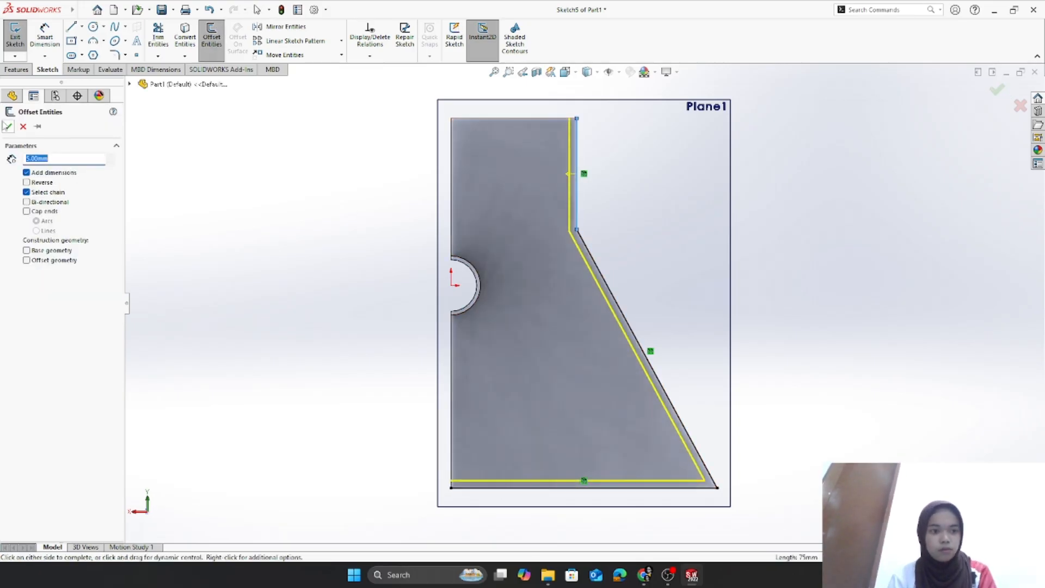
click(8, 126)
middle_drag(248, 277, 272, 277)
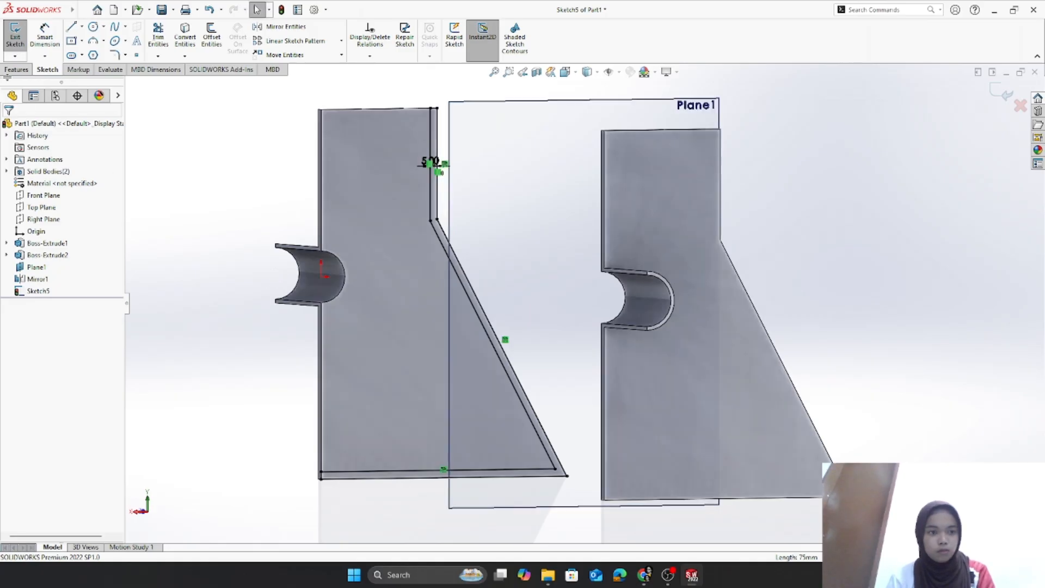
- Extrude the offset outline 491 mm toward the mirrored plate as a one-direction thin feature with 10 mm thickness
click(6, 69)
click(19, 34)
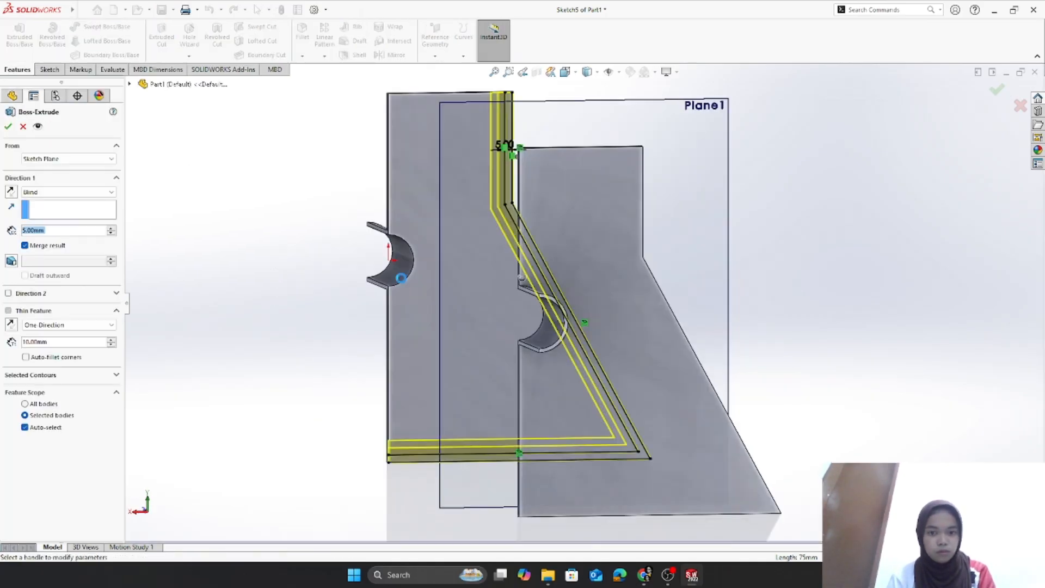
text(49)
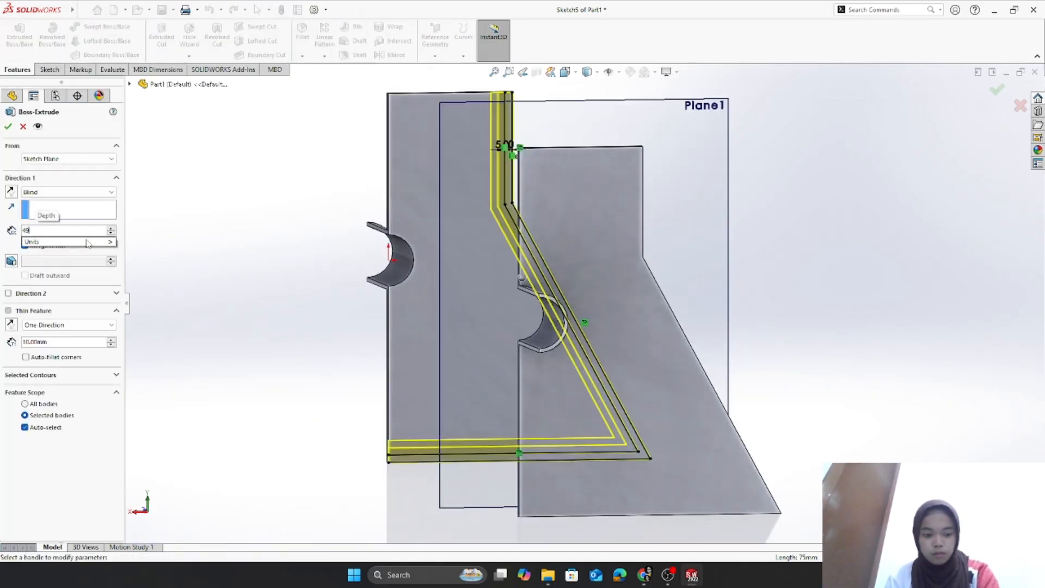
text(1)
key(Return)
middle_drag(272, 352, 258, 314)
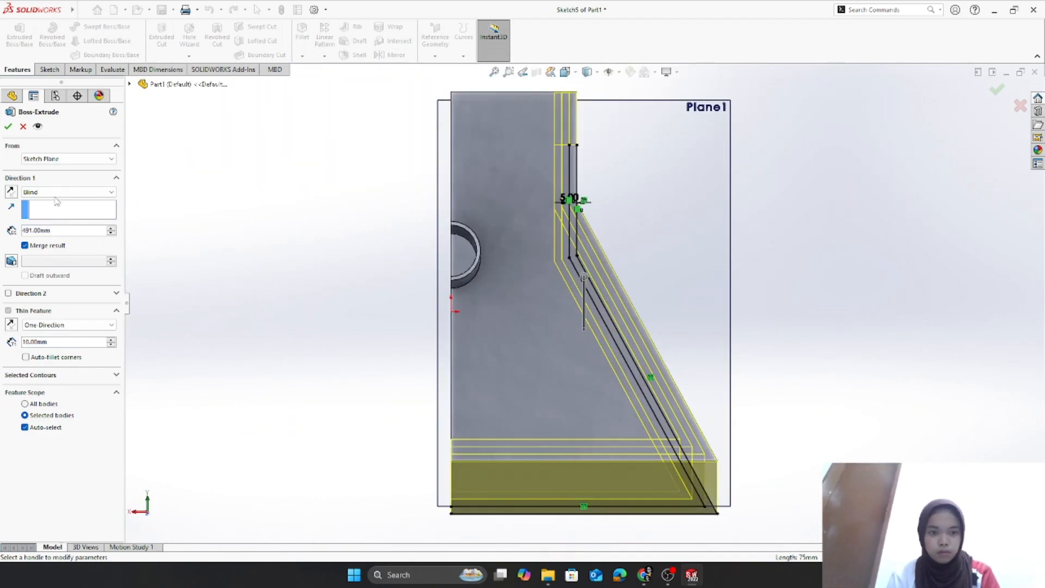
click(8, 127)
middle_drag(355, 294, 420, 174)
middle_drag(260, 278, 325, 277)
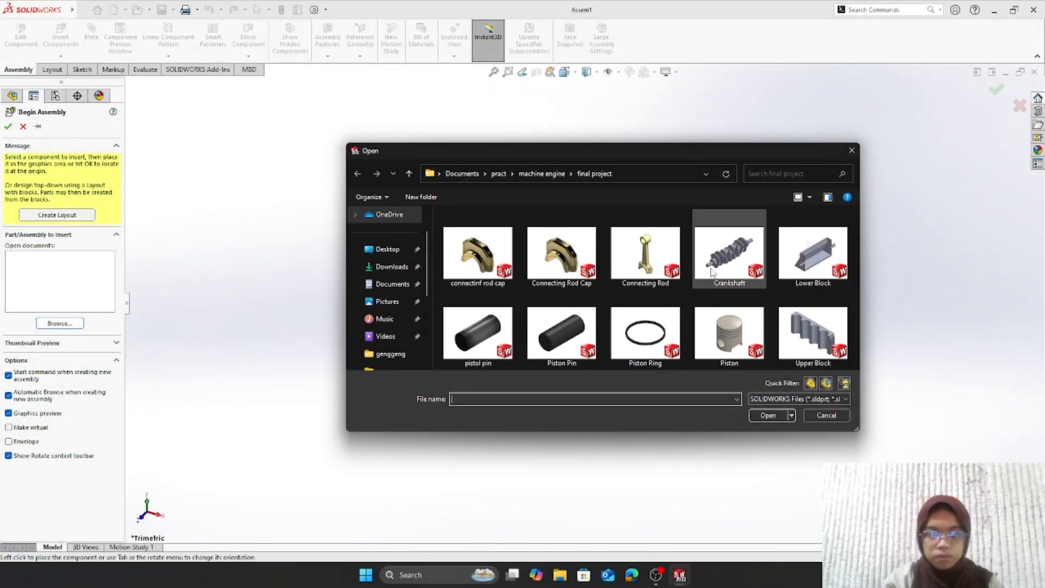
- Insert the Crankshaft part as the first component of the new assembly
click(713, 272)
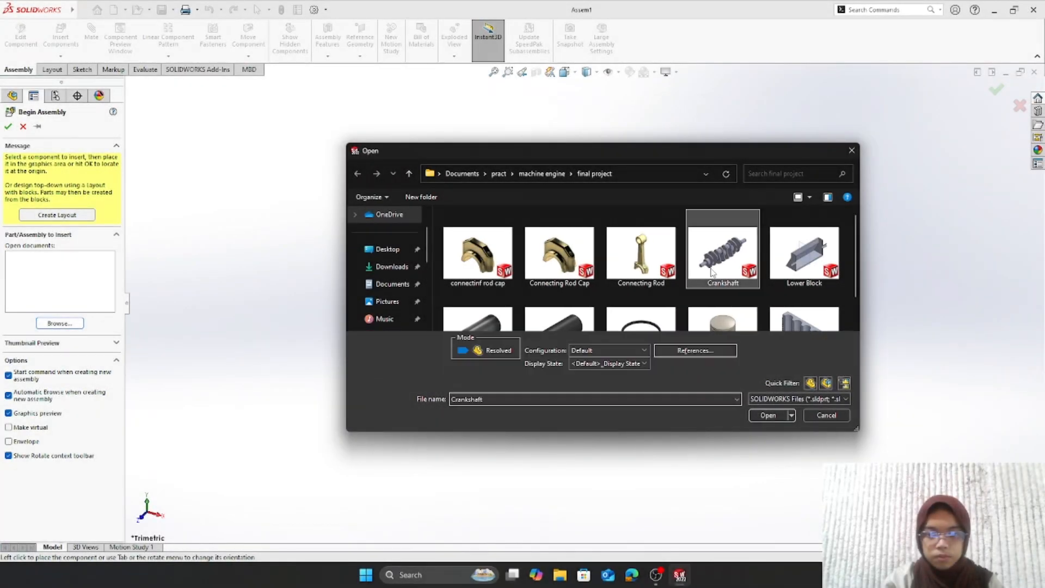
click(783, 415)
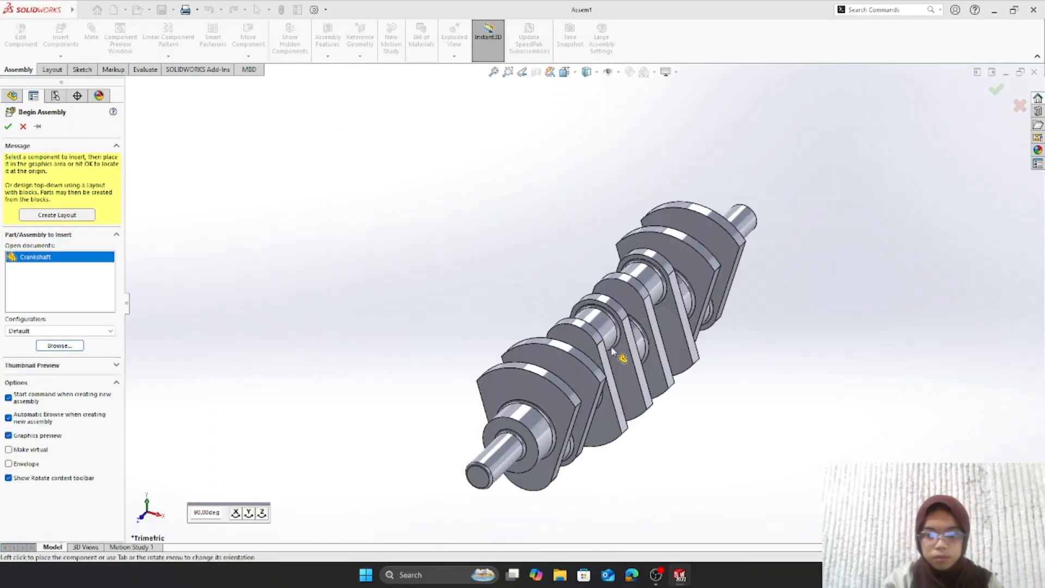
click(584, 323)
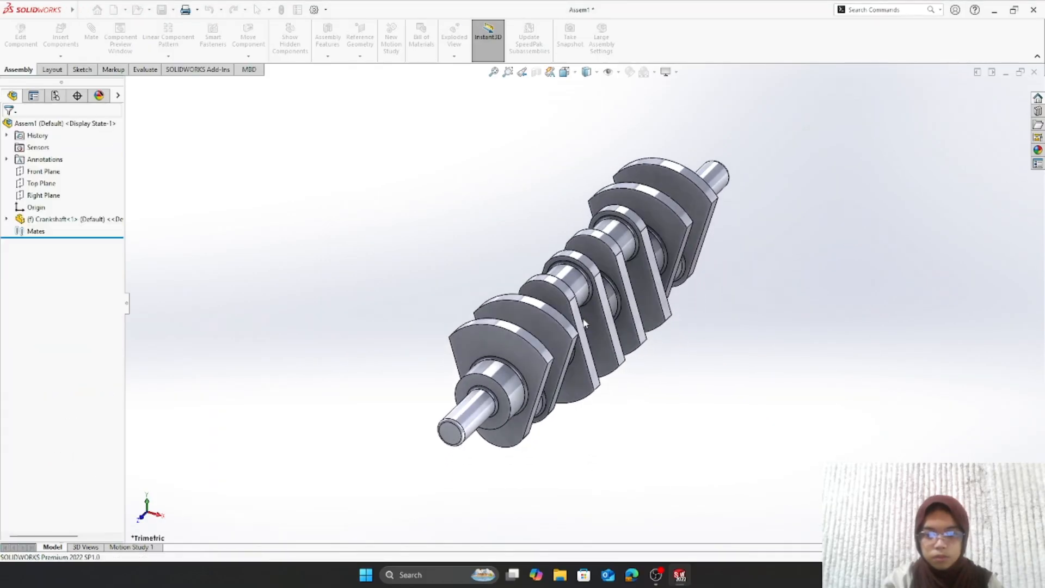
- Start a sketch on the assembly's Right Plane and draw a horizontal centerline about 585 mm long from mid-crankshaft out past its shaft end
click(43, 194)
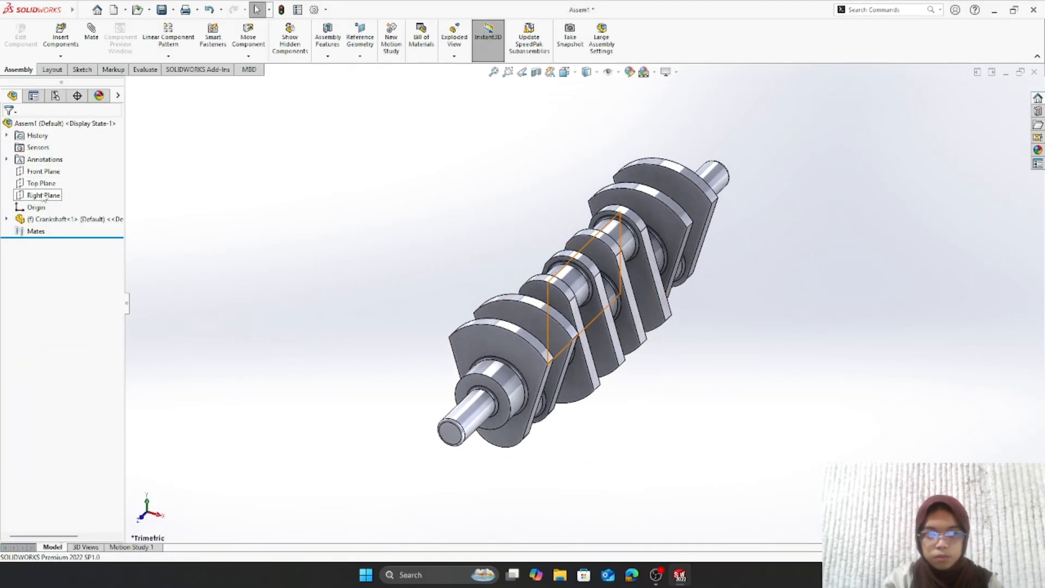
click(52, 178)
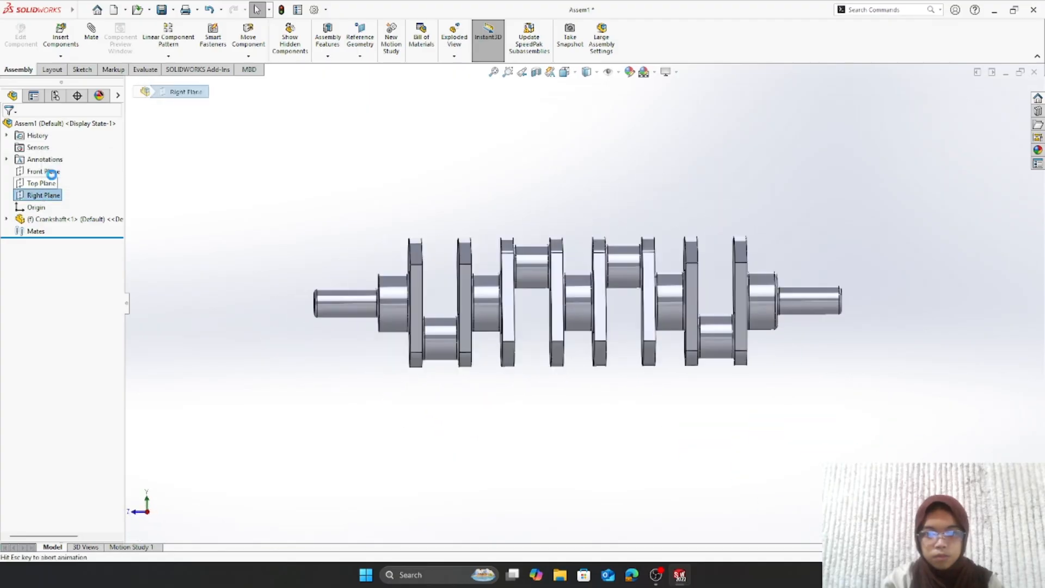
click(80, 27)
click(96, 55)
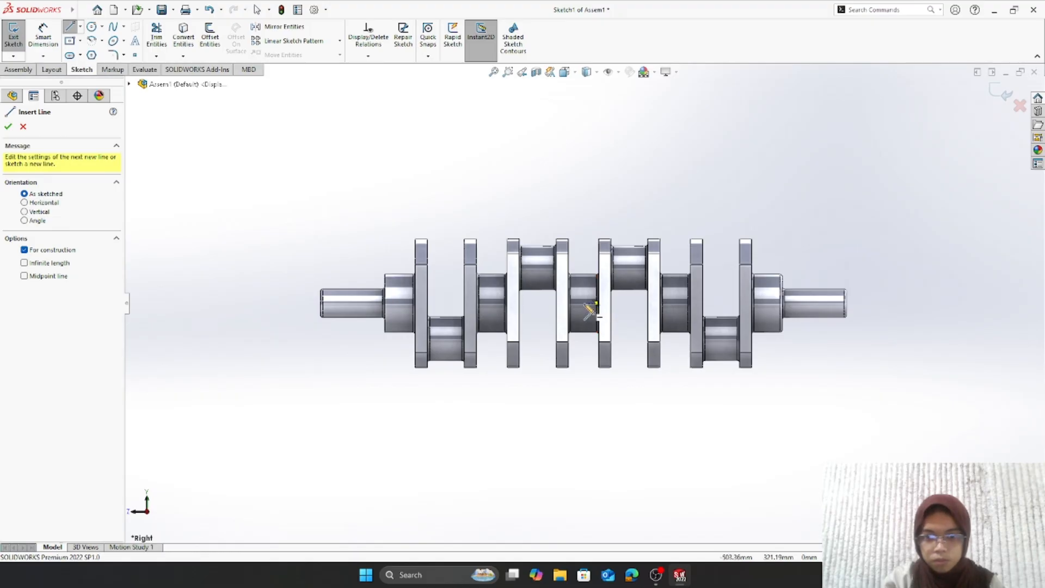
click(595, 304)
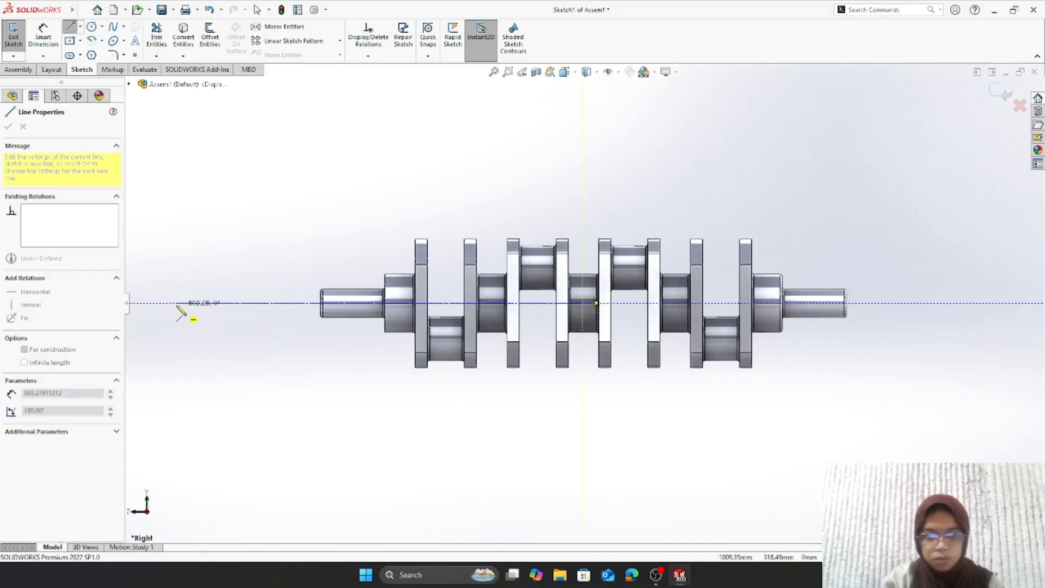
key(z)
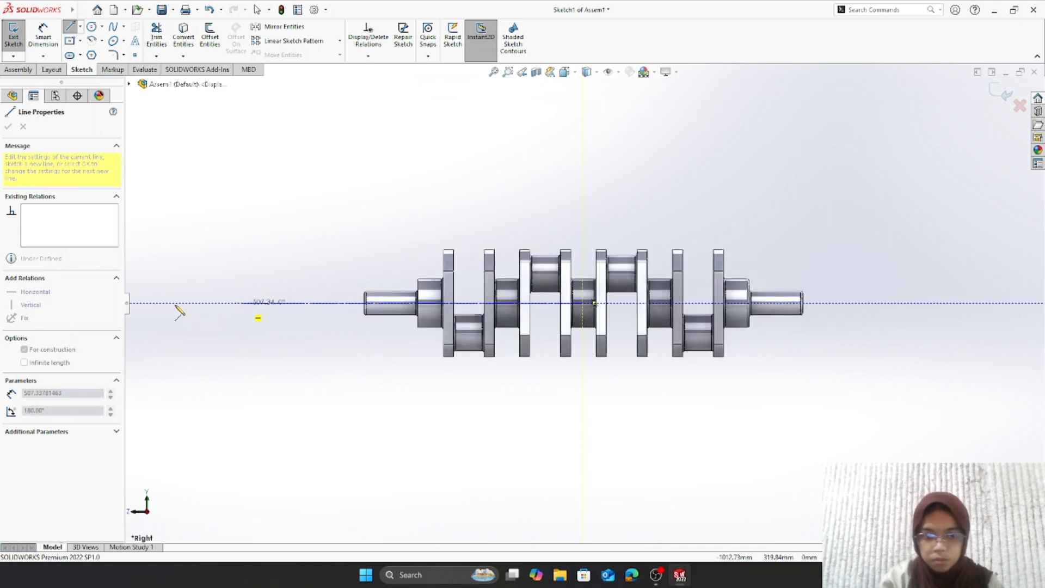
click(191, 302)
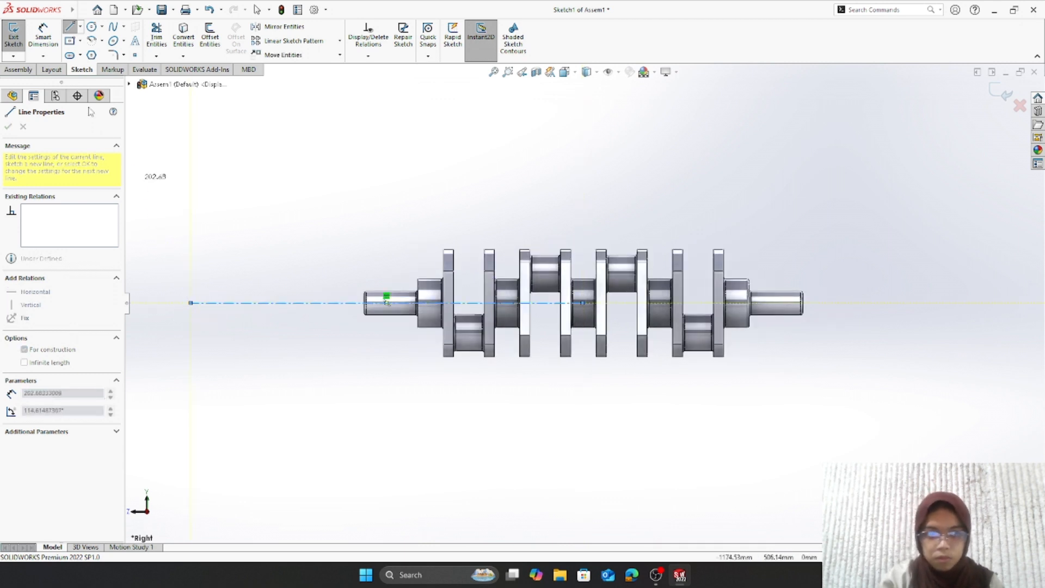
- Dimension the horizontal centerline's length to 589 mm
click(45, 35)
click(329, 303)
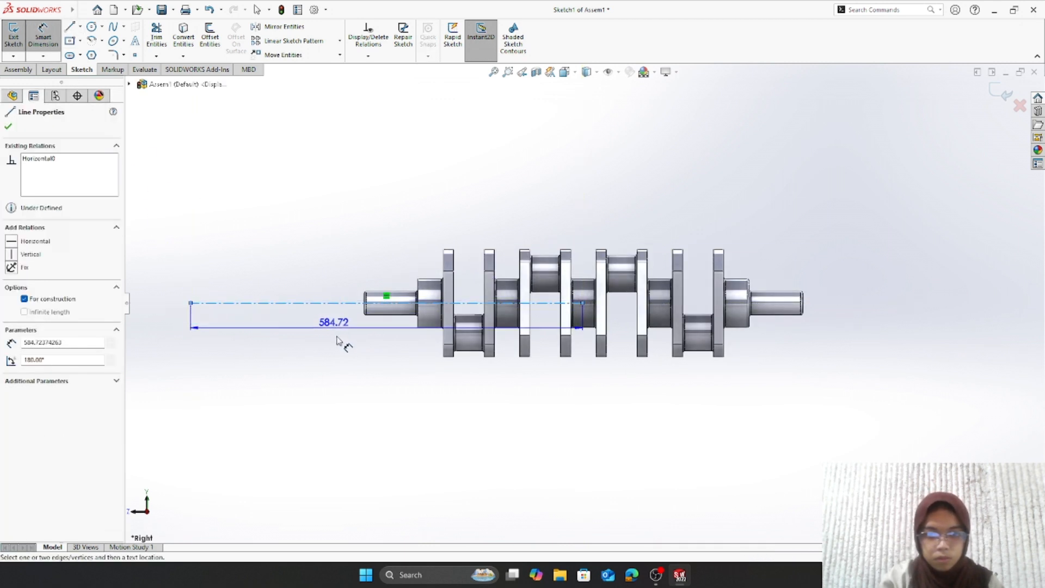
click(344, 355)
text(589)
key(Return)
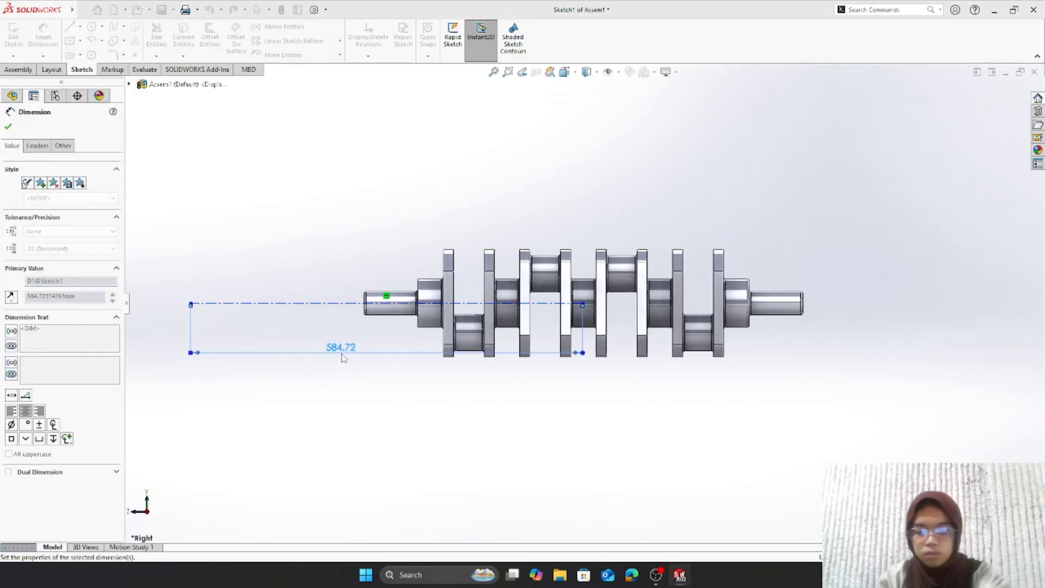
- Draw two vertical centerlines up from the horizontal one, at its free outer end and about halfway between that end and the crankshaft tip
click(80, 27)
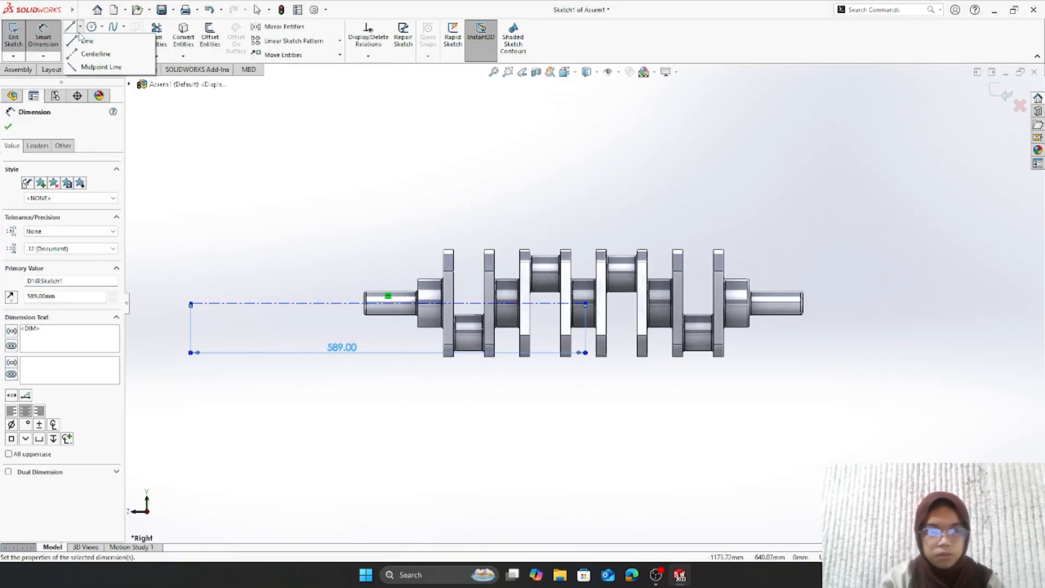
click(97, 55)
drag(191, 303, 190, 233)
click(80, 28)
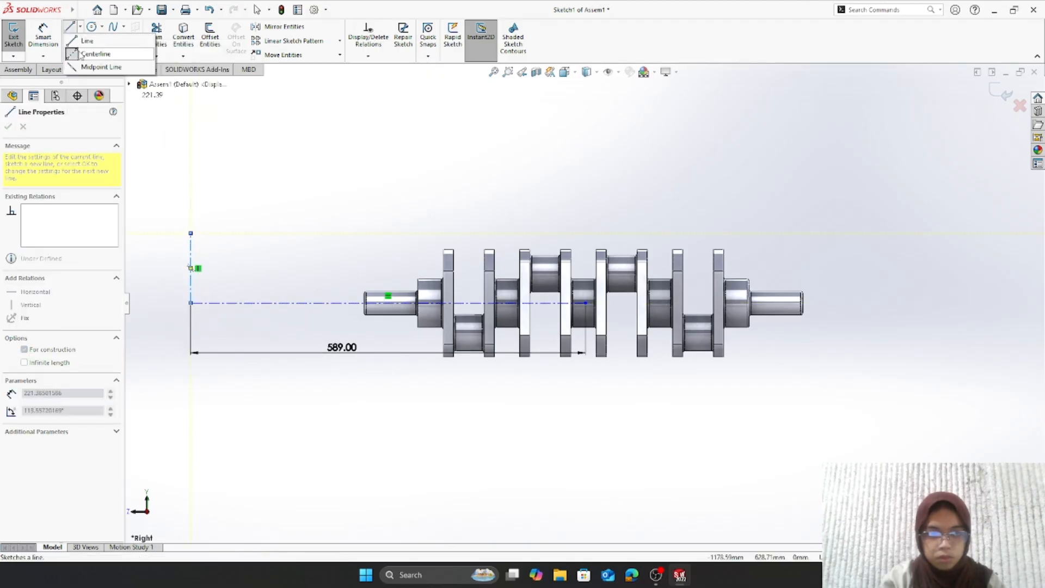
click(81, 52)
click(80, 27)
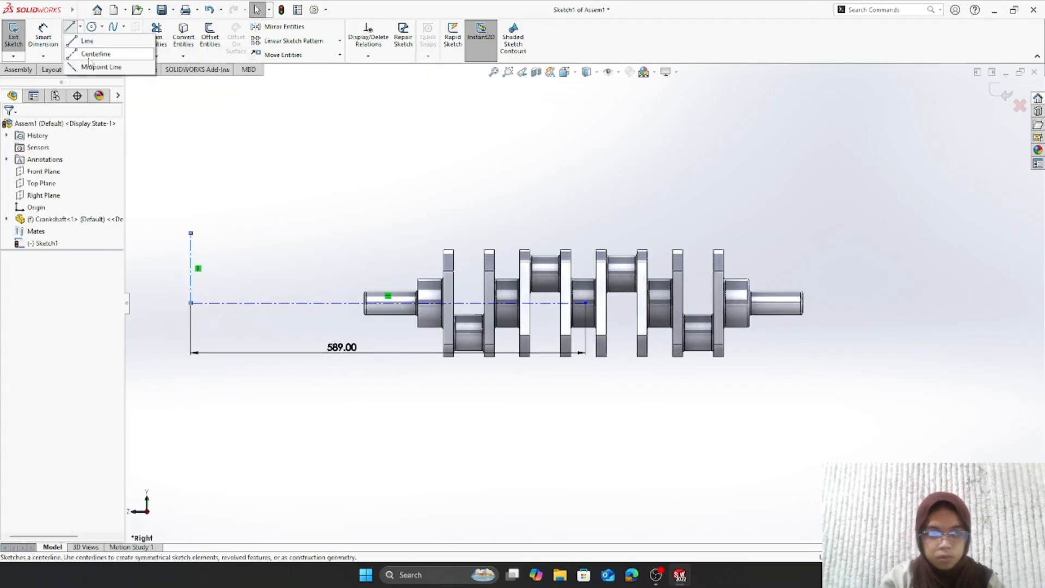
click(81, 51)
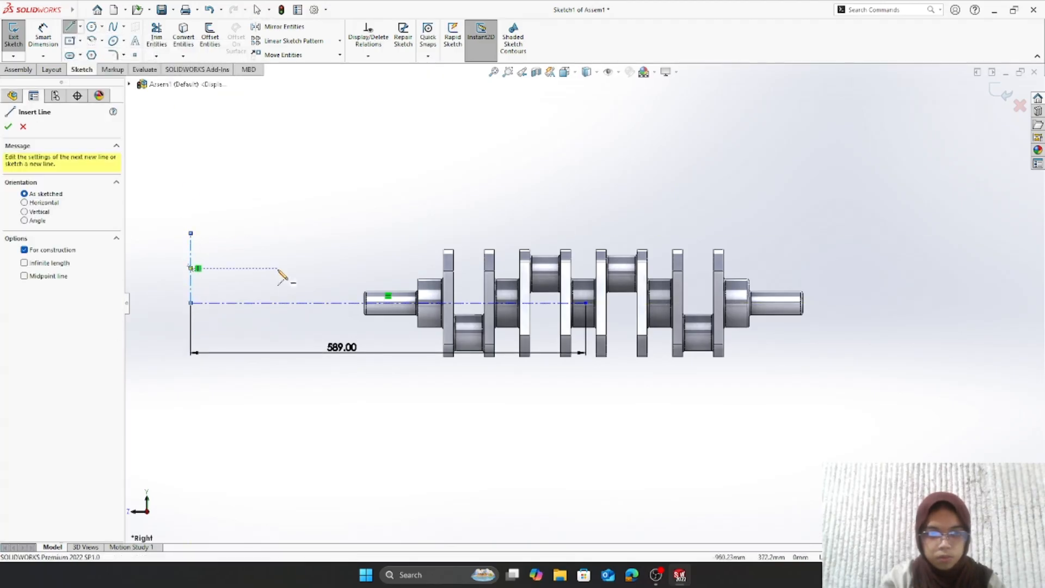
click(280, 303)
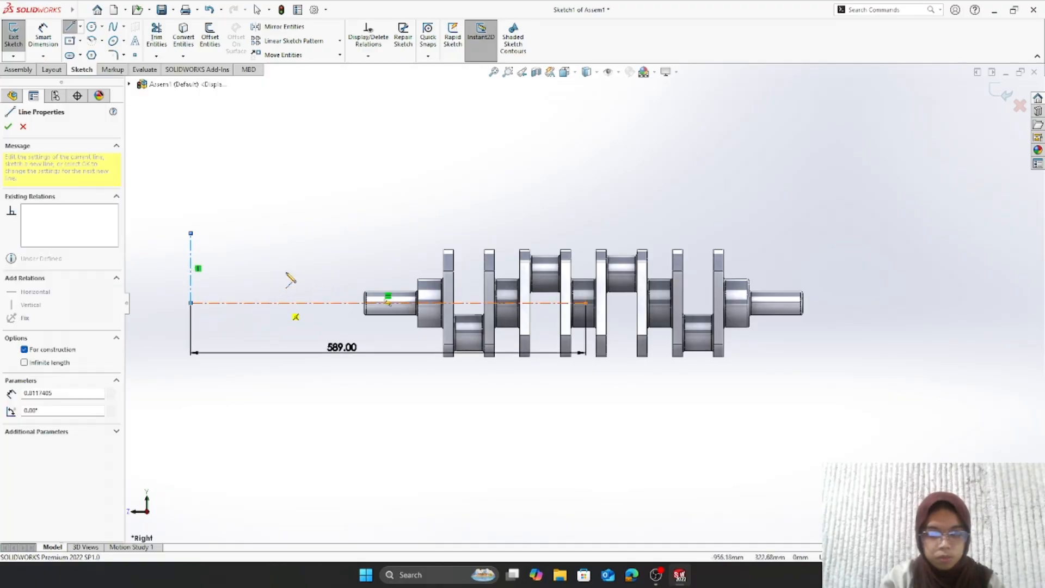
click(280, 228)
- Draw two more vertical centerlines about 111 mm tall up from the horizontal centerline, at the crankshaft tip and at the first crank web
click(70, 26)
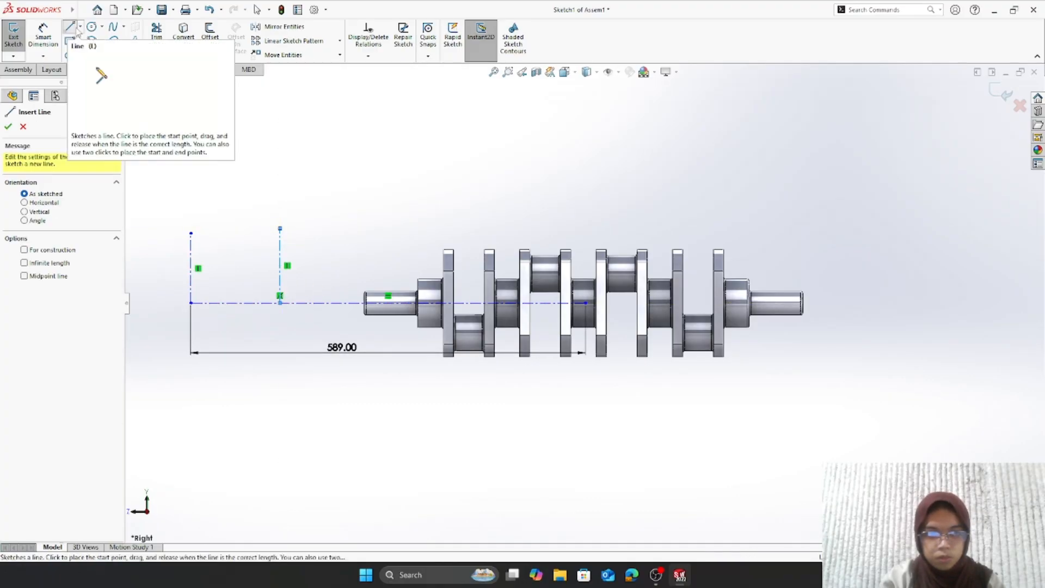
click(81, 27)
click(95, 53)
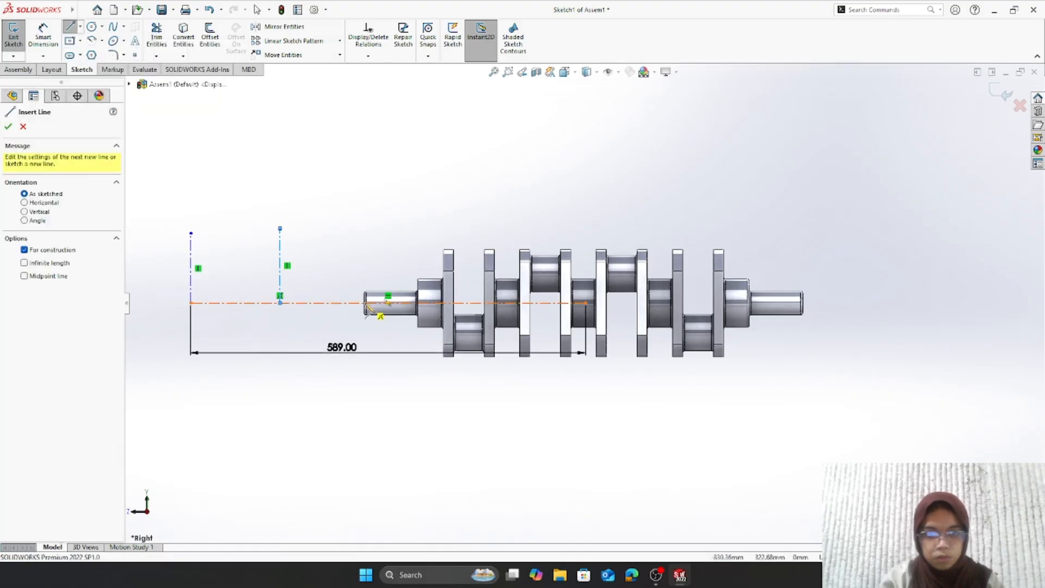
click(365, 303)
click(365, 229)
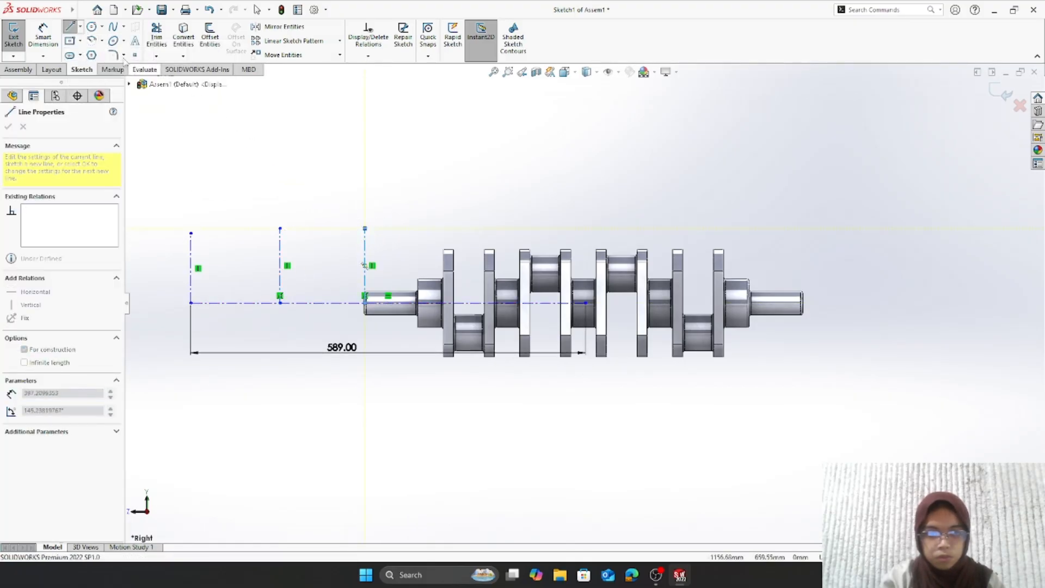
click(80, 27)
click(95, 53)
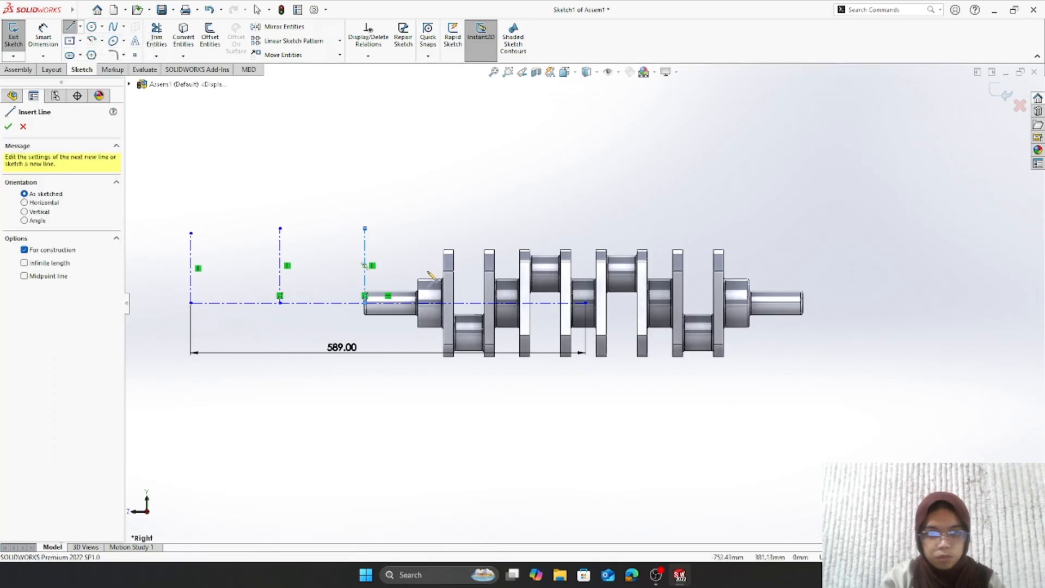
click(450, 303)
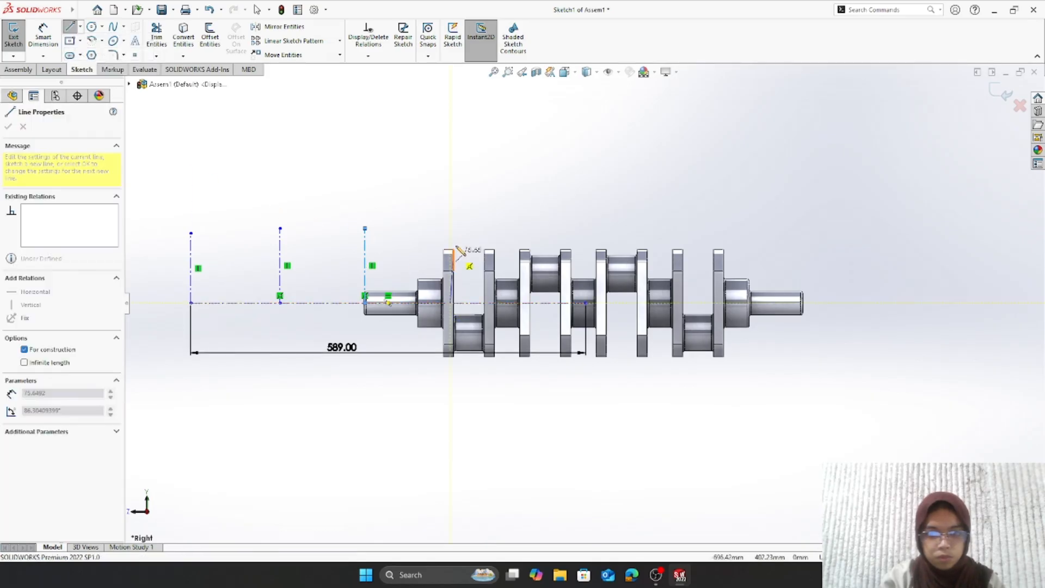
click(450, 228)
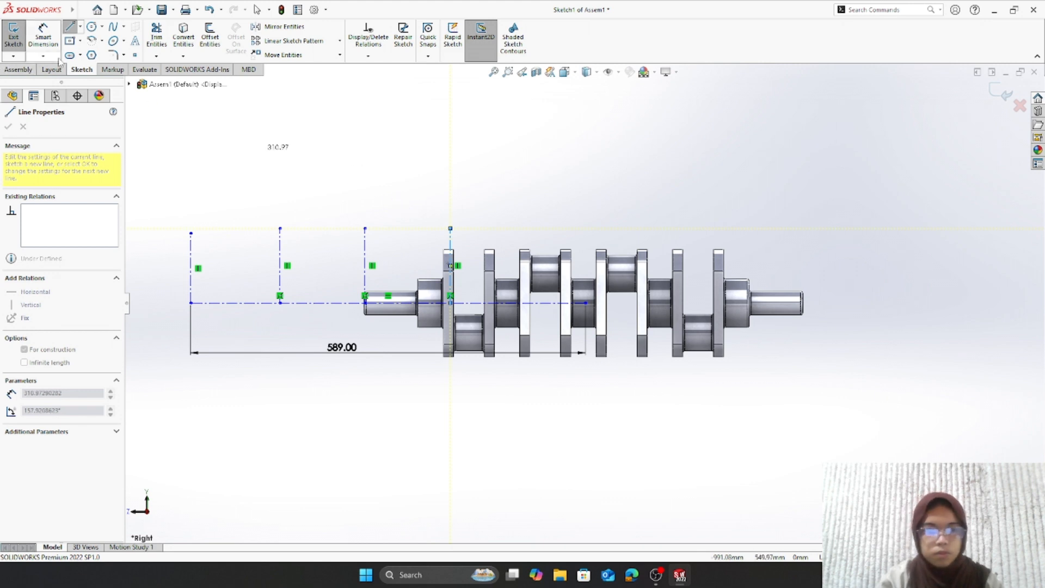
- Draw a fifth vertical centerline about 111 mm tall up from the horizontal centerline at the third crank web
click(73, 29)
click(80, 28)
click(93, 54)
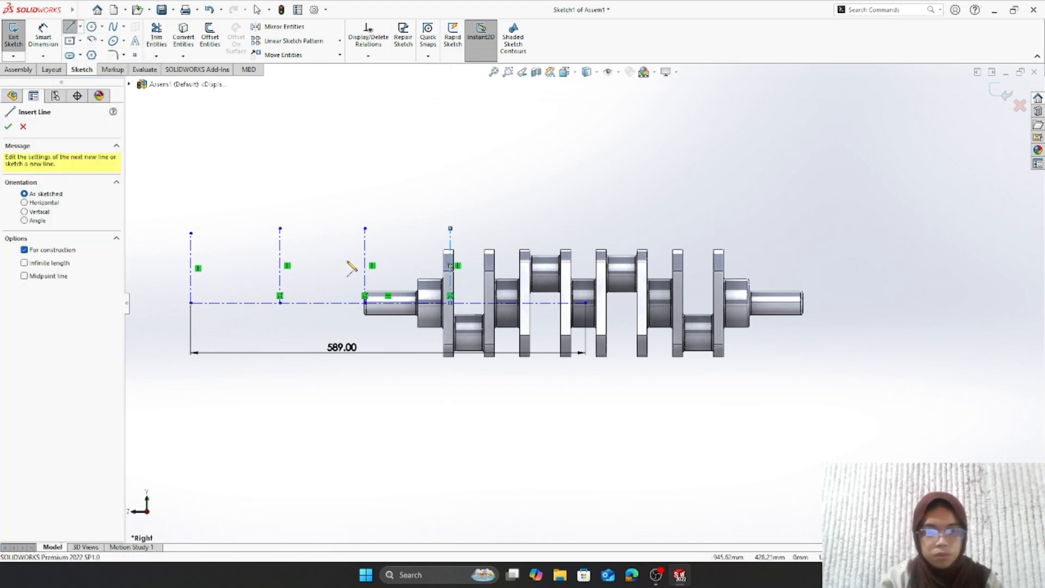
click(529, 303)
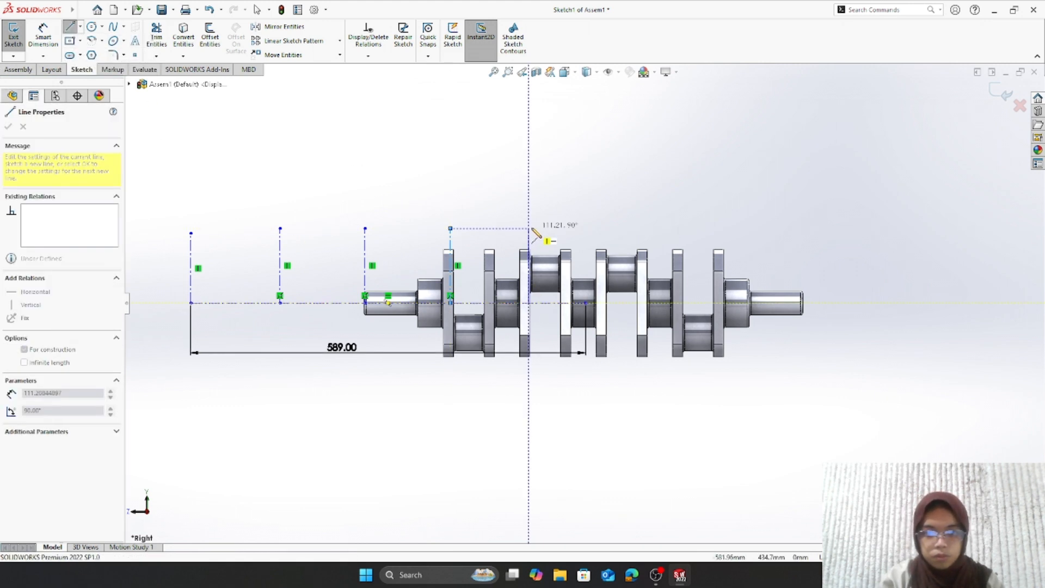
click(529, 228)
- Dimension the horizontal distance from the fifth vertical centerline to the horizontal centerline's inner endpoint as 91 mm
click(45, 35)
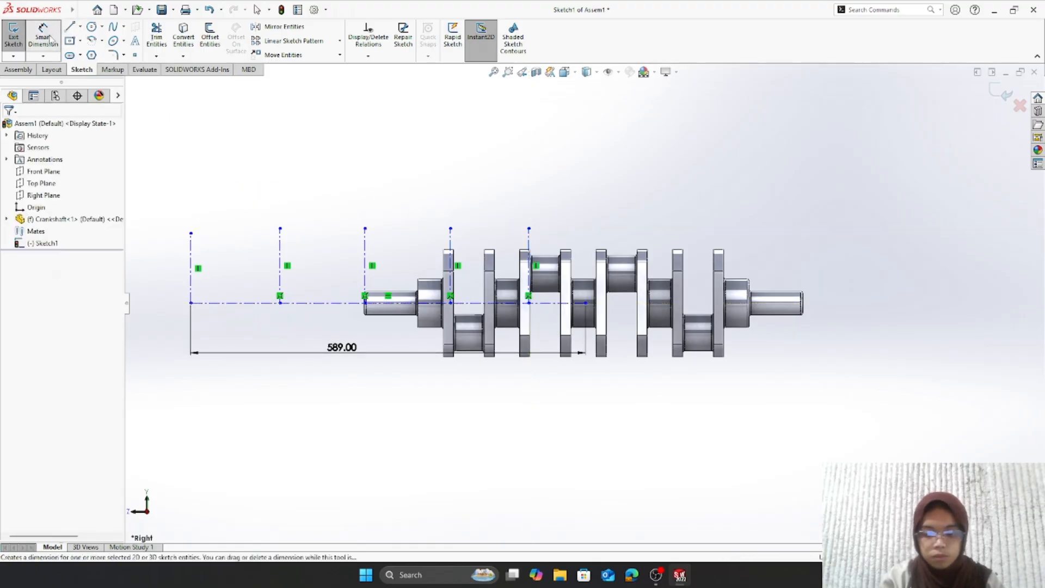
click(529, 229)
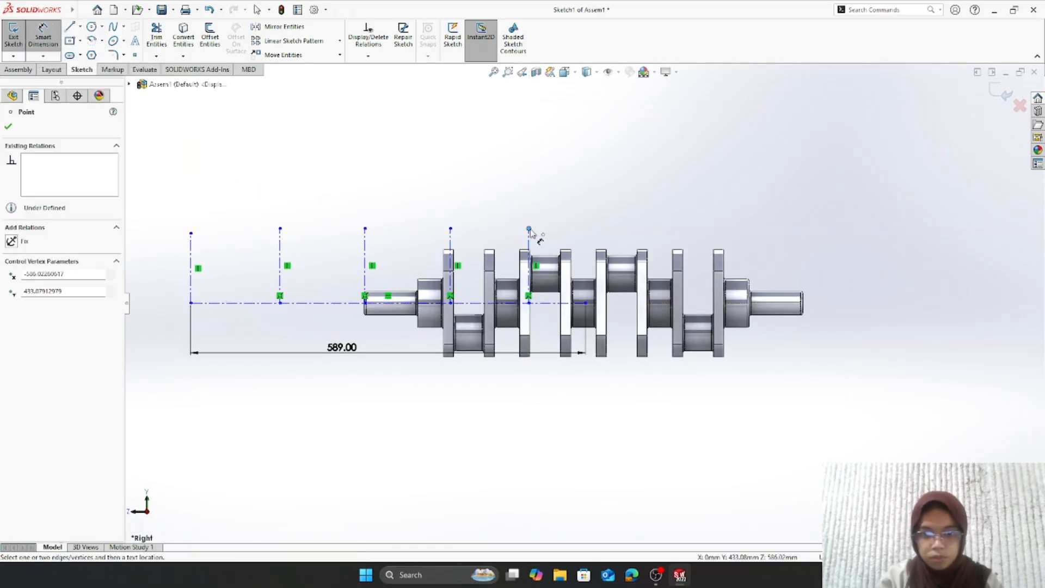
click(586, 301)
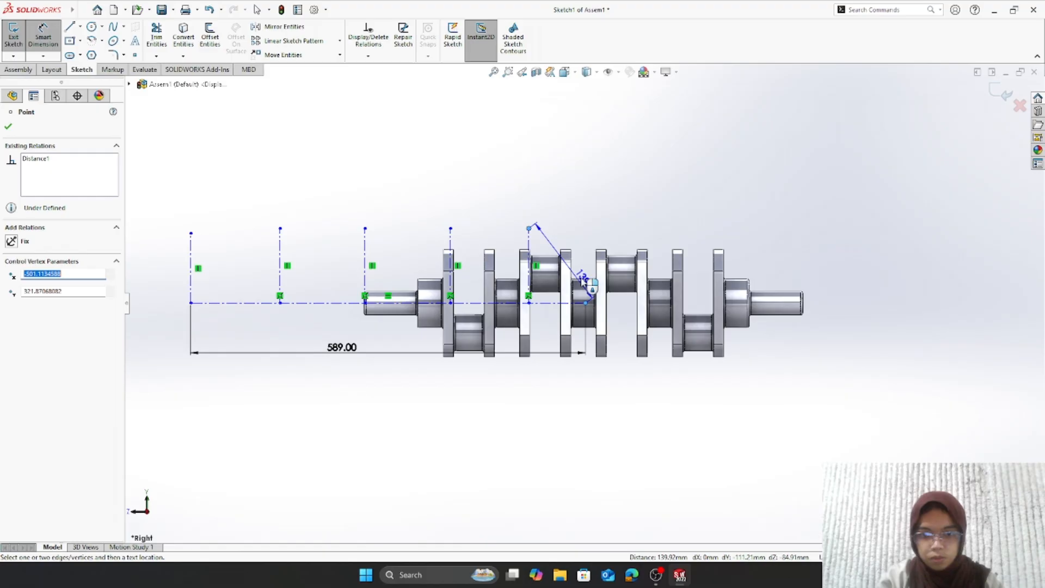
click(570, 203)
text(91)
key(Return)
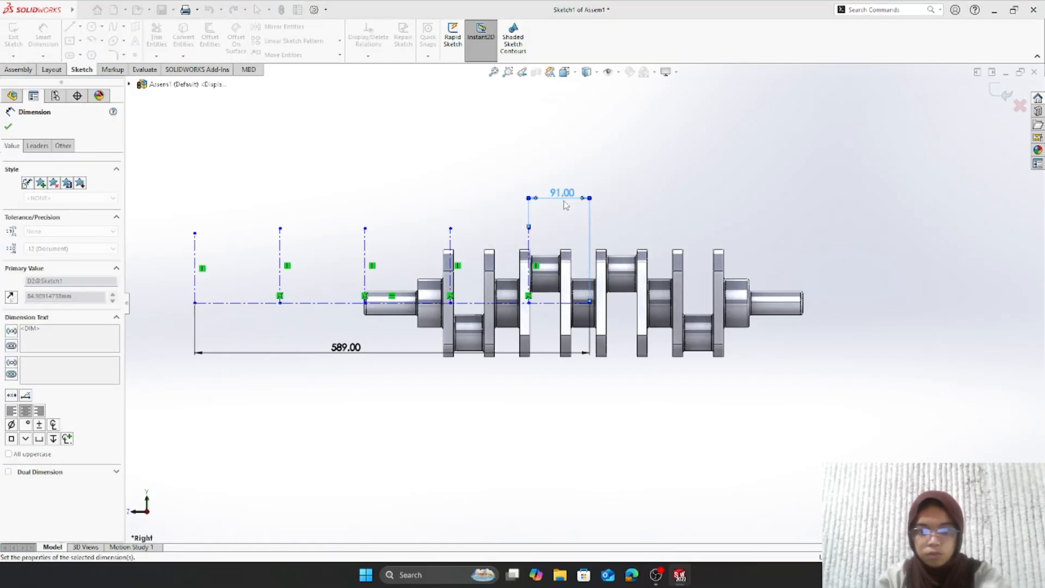
- Set the spacing between the vertical centerlines at the first and third crank webs to 114 mm
click(451, 257)
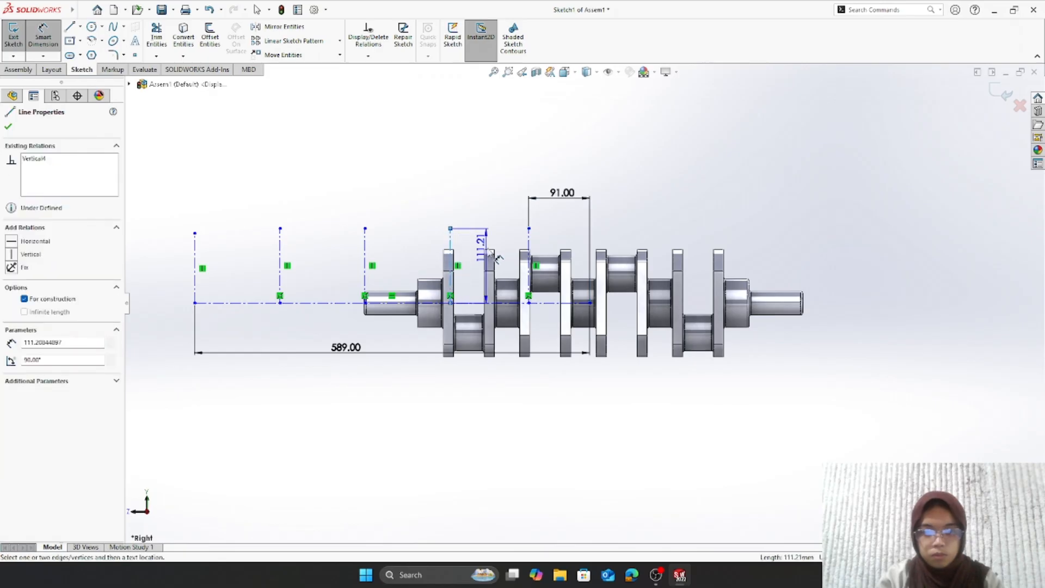
click(530, 250)
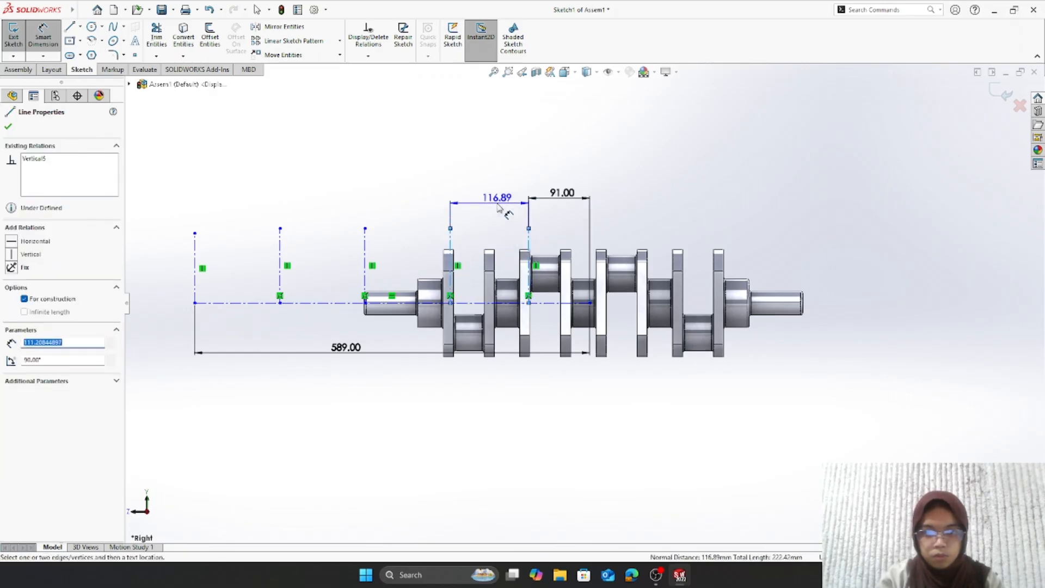
click(497, 206)
text(114)
key(Return)
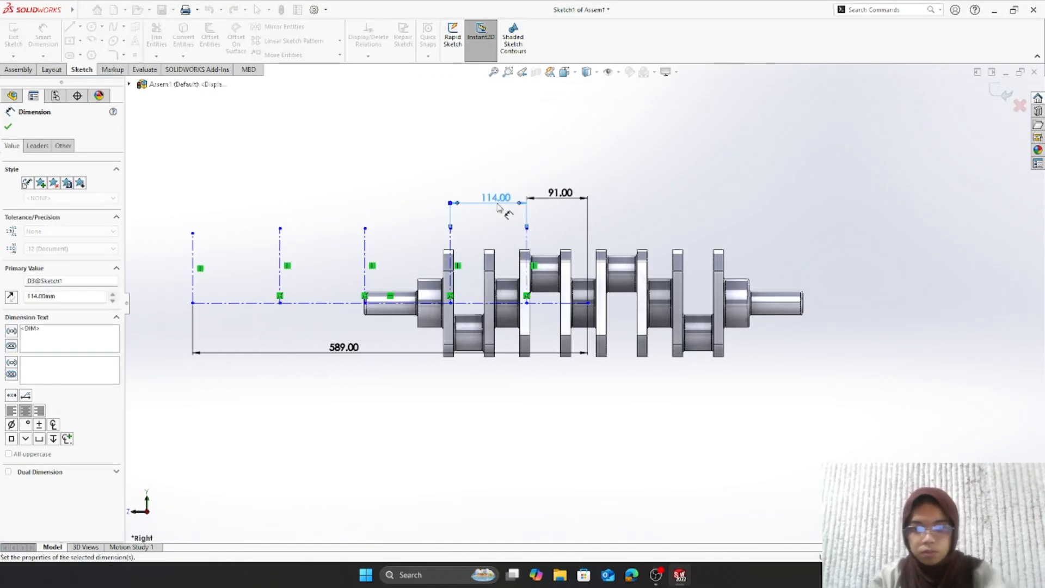
- Set the spacing between the vertical centerlines at the crankshaft tip and the first crank web to 114 mm
click(367, 266)
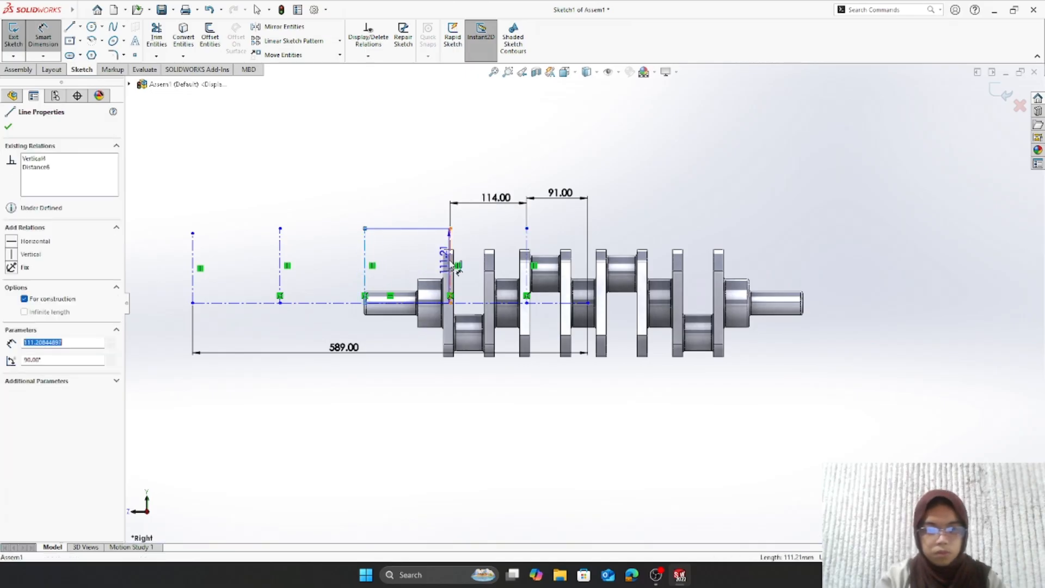
click(451, 265)
click(427, 207)
text(114)
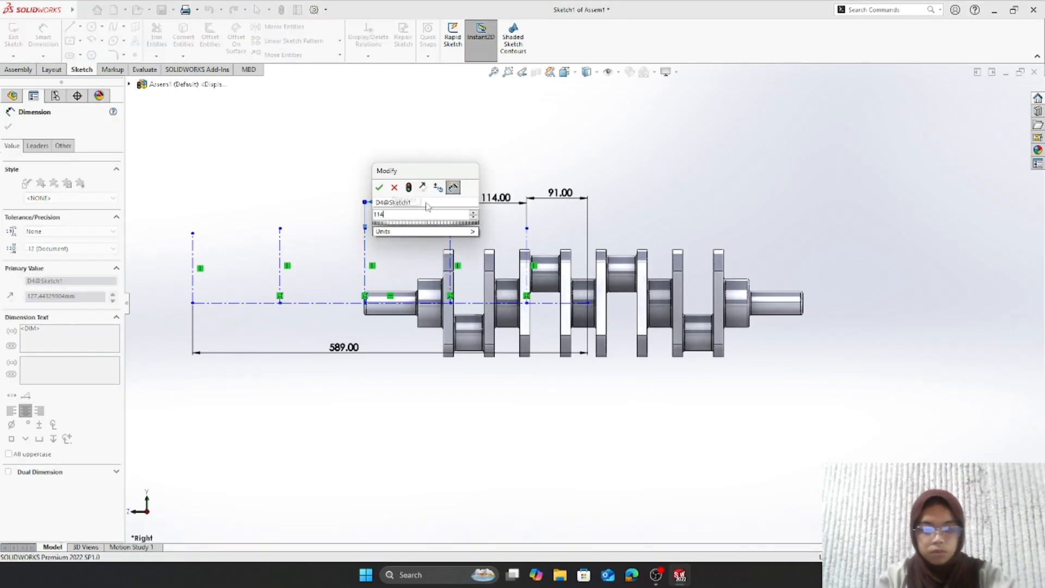
key(Return)
- Set the spacing between the vertical centerline at the crankshaft tip and the next one outward to 114 mm
click(280, 265)
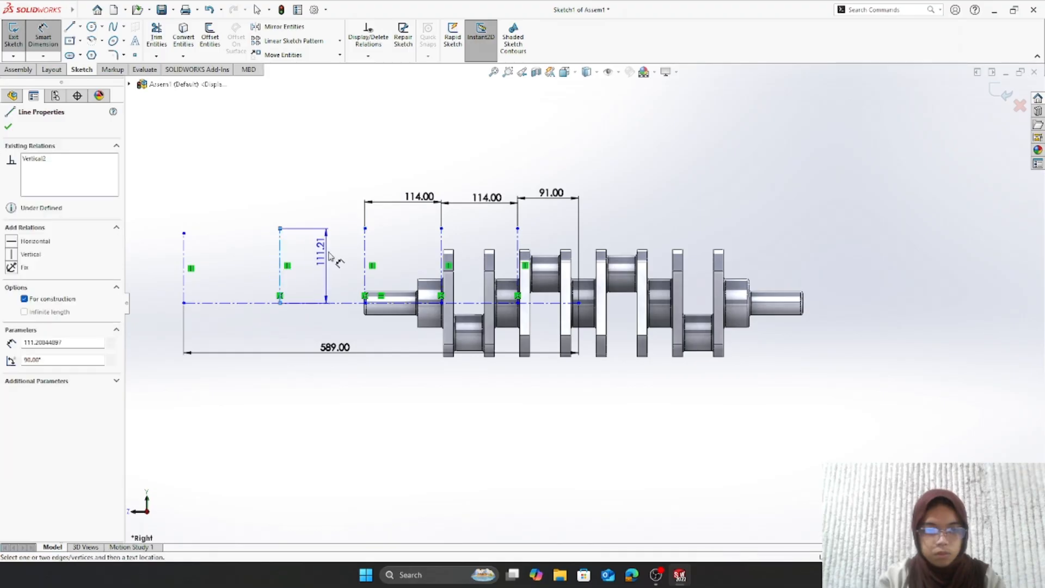
click(364, 258)
click(339, 199)
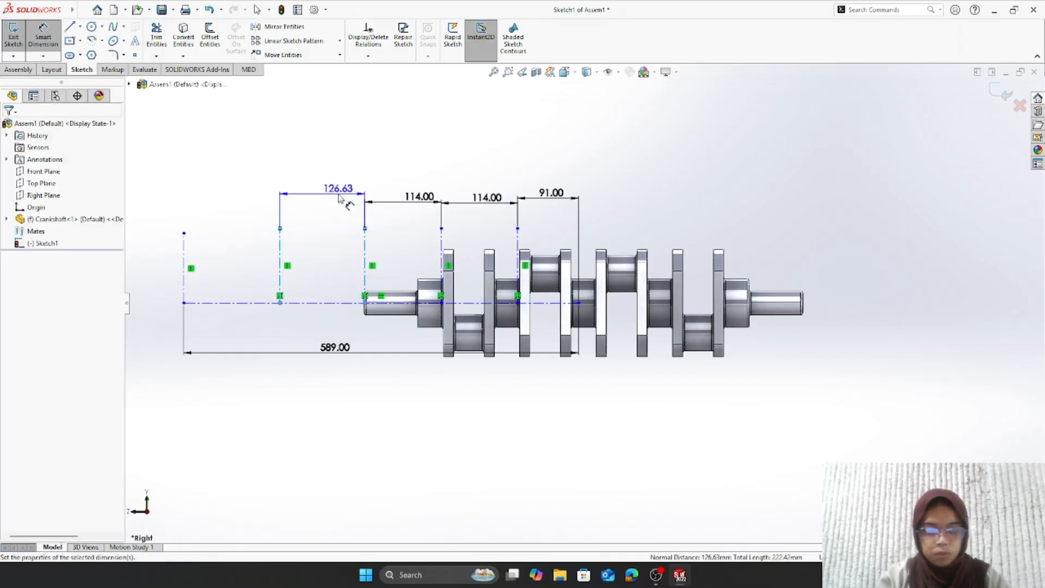
text(114)
key(Return)
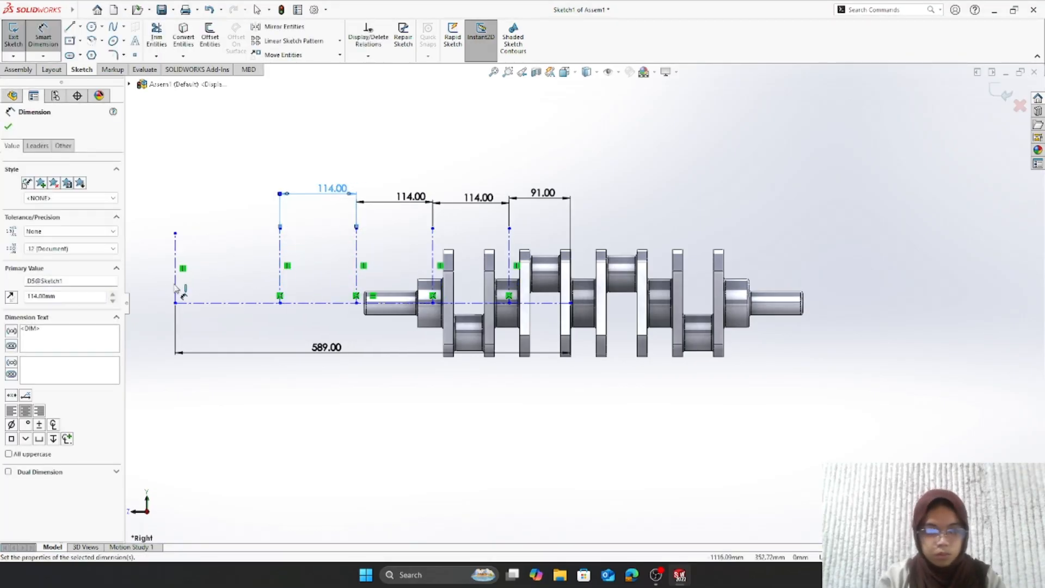
- Add a driven dimension between the two outermost vertical centerlines beyond the crankshaft tip and exit the sketch
click(176, 275)
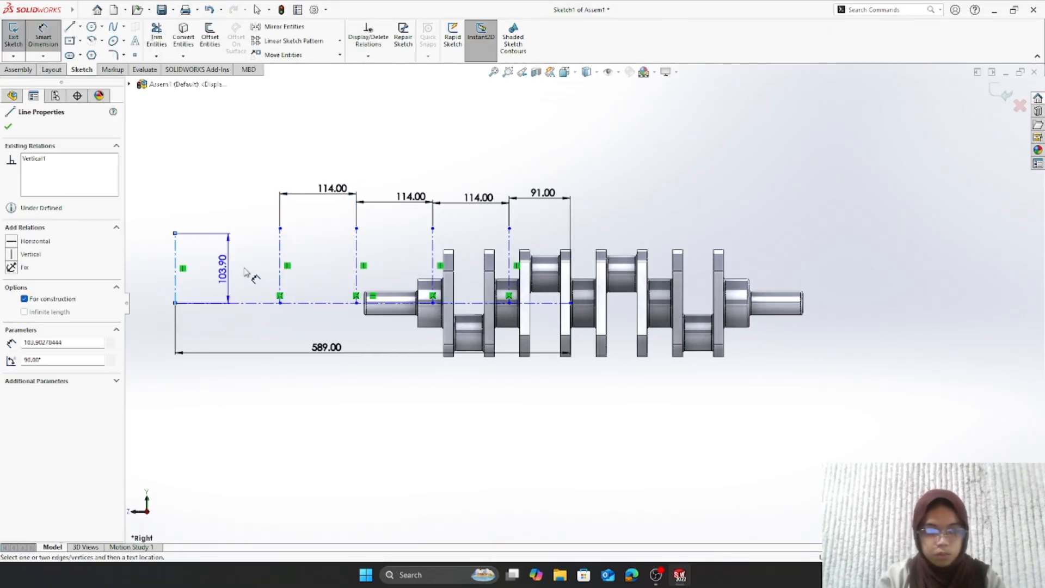
click(281, 269)
click(250, 207)
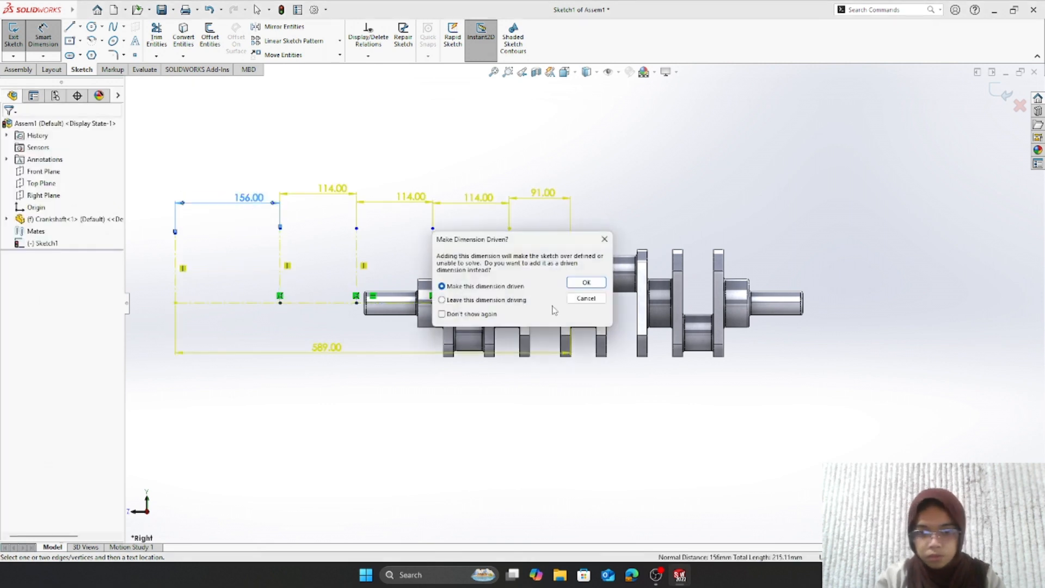
click(582, 283)
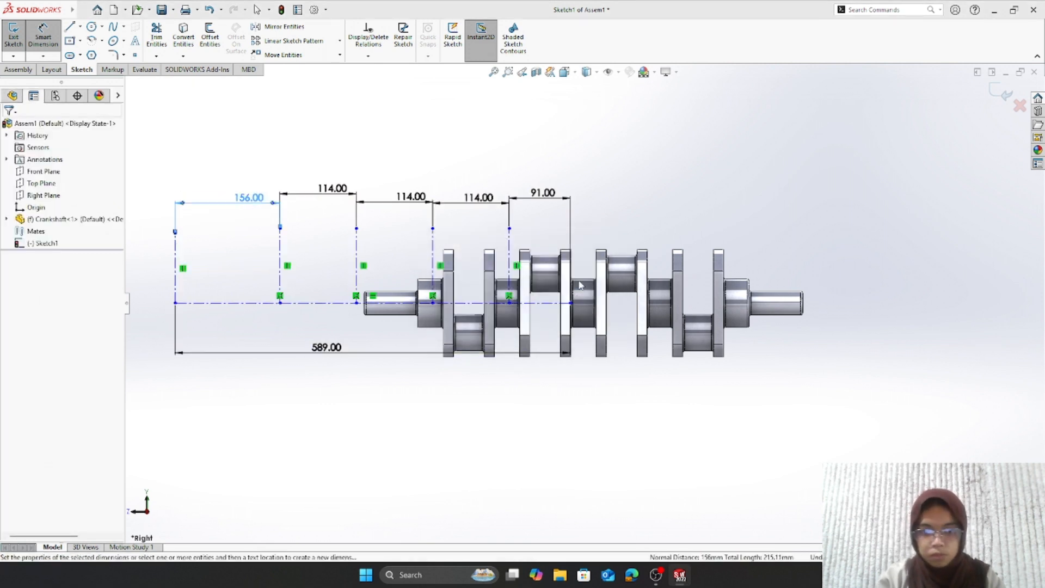
click(13, 37)
- Float the fixed crankshaft and move it above the layout sketch
right_click(473, 340)
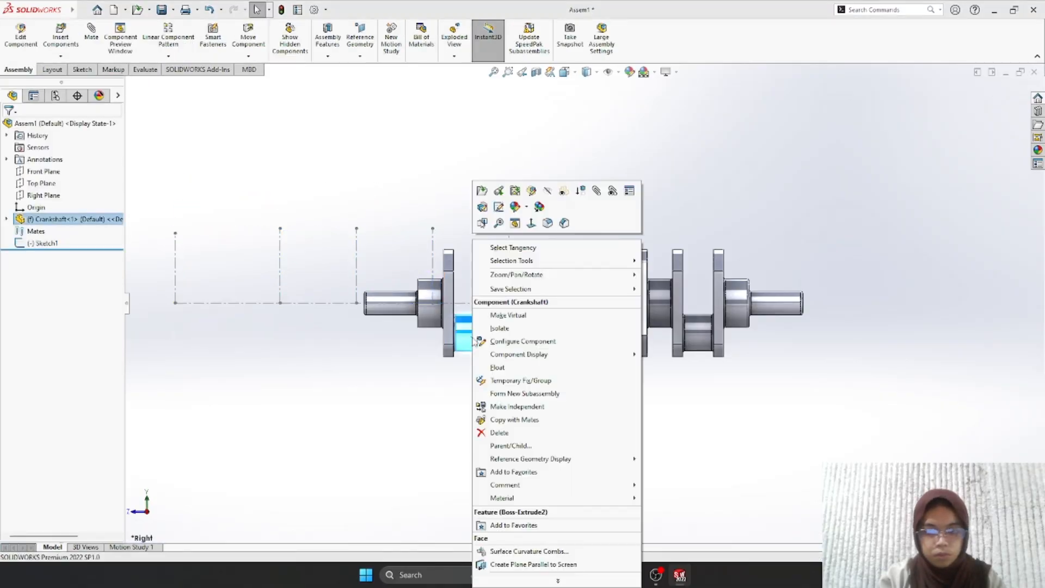
click(498, 368)
drag(463, 333, 451, 217)
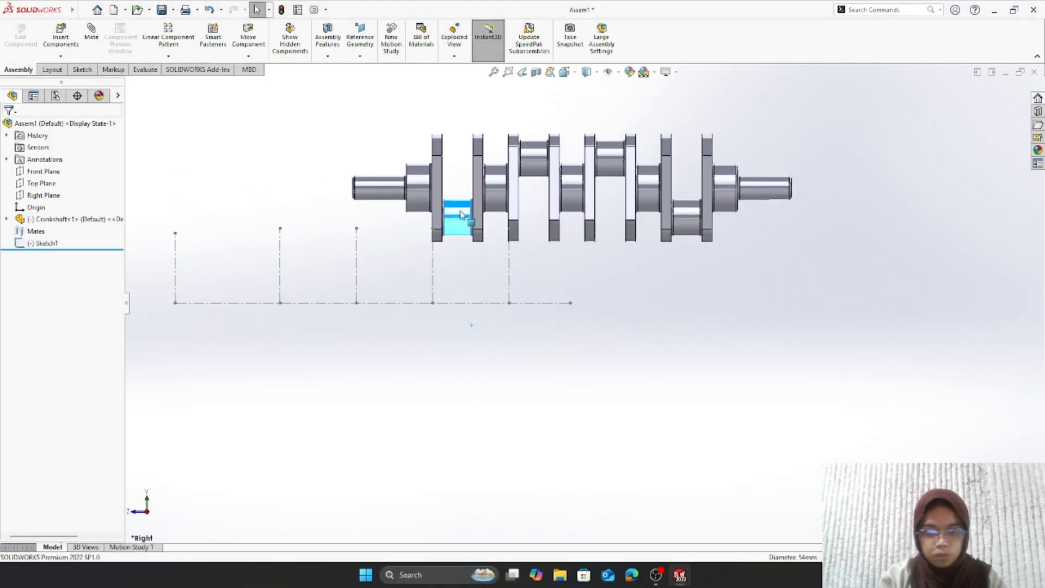
click(260, 160)
- Mate the crankshaft's end shaft concentric with the layout sketch's horizontal centerline
click(379, 189)
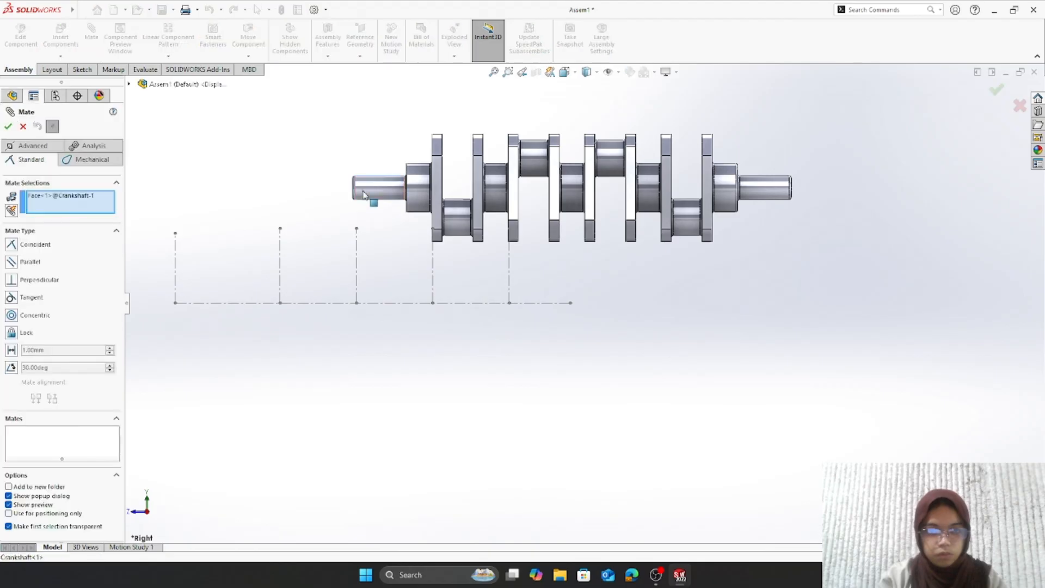
click(255, 304)
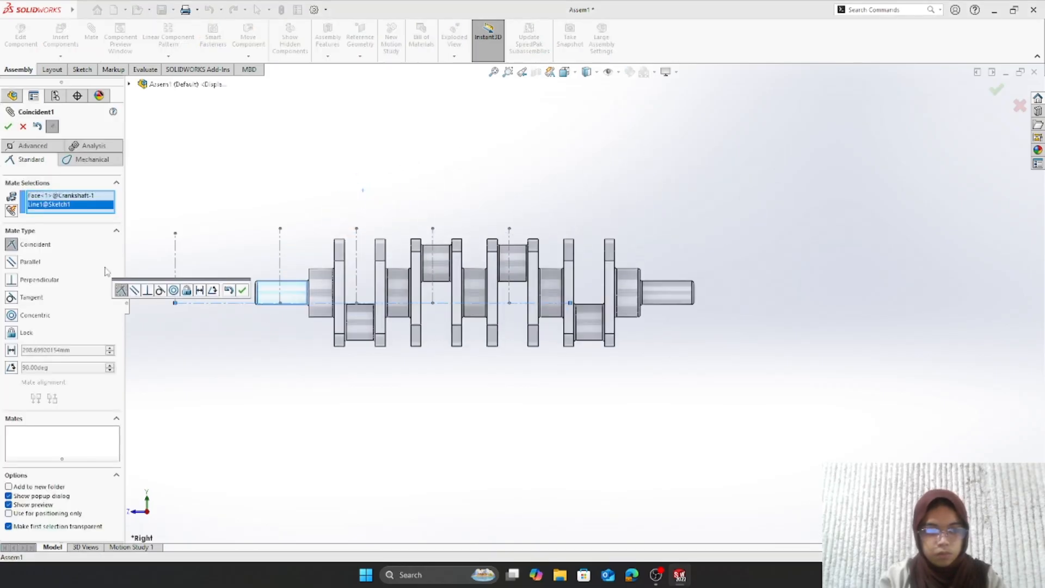
click(33, 318)
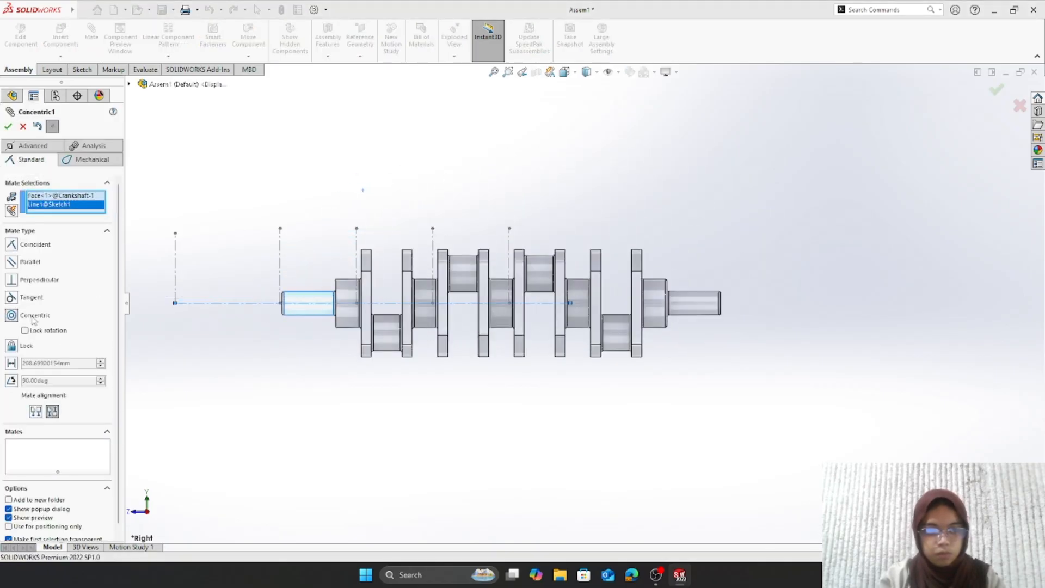
click(7, 127)
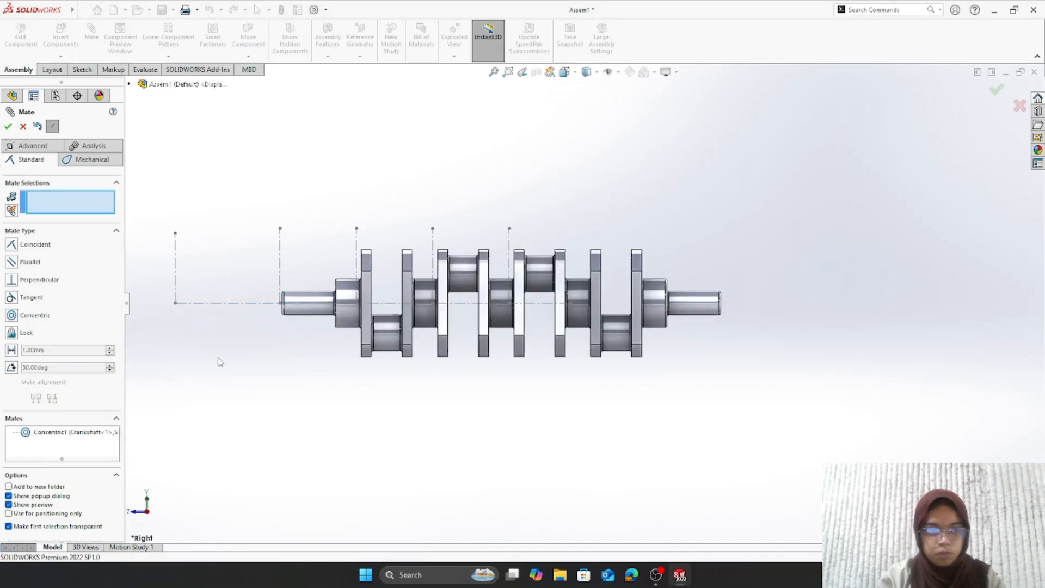
- Mate the crankshaft's end face coincident with the outer endpoint of the horizontal centerline and test its remaining rotation
middle_drag(220, 362, 333, 346)
scroll(334, 346, down, 5)
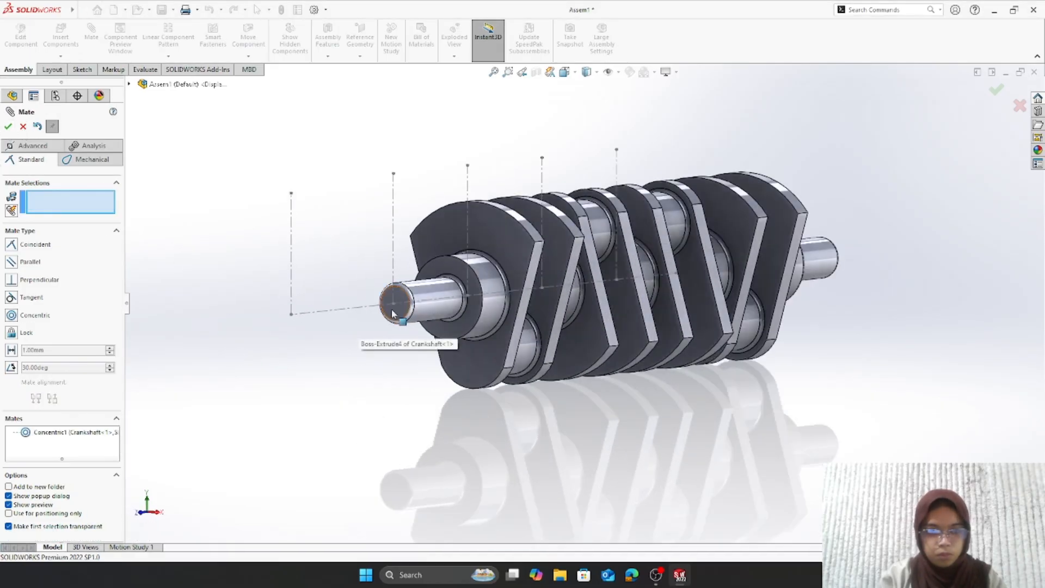
click(395, 312)
click(291, 314)
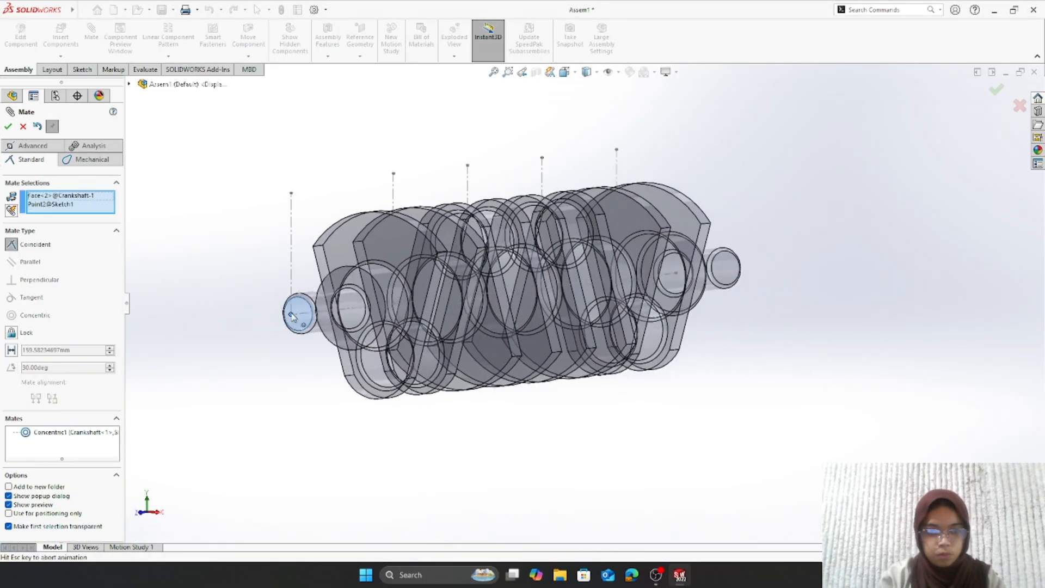
click(11, 131)
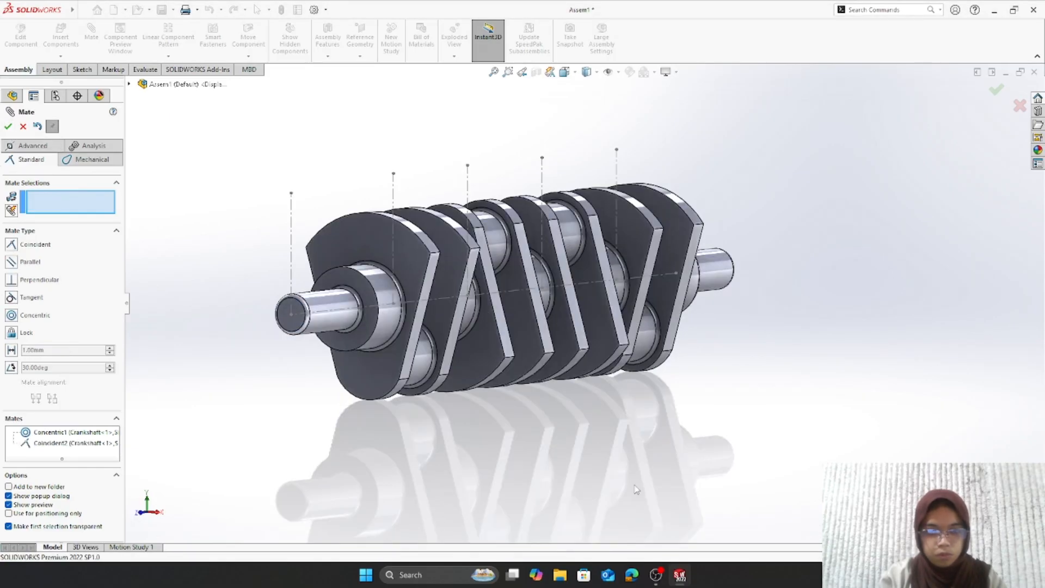
scroll(632, 479, up, 3)
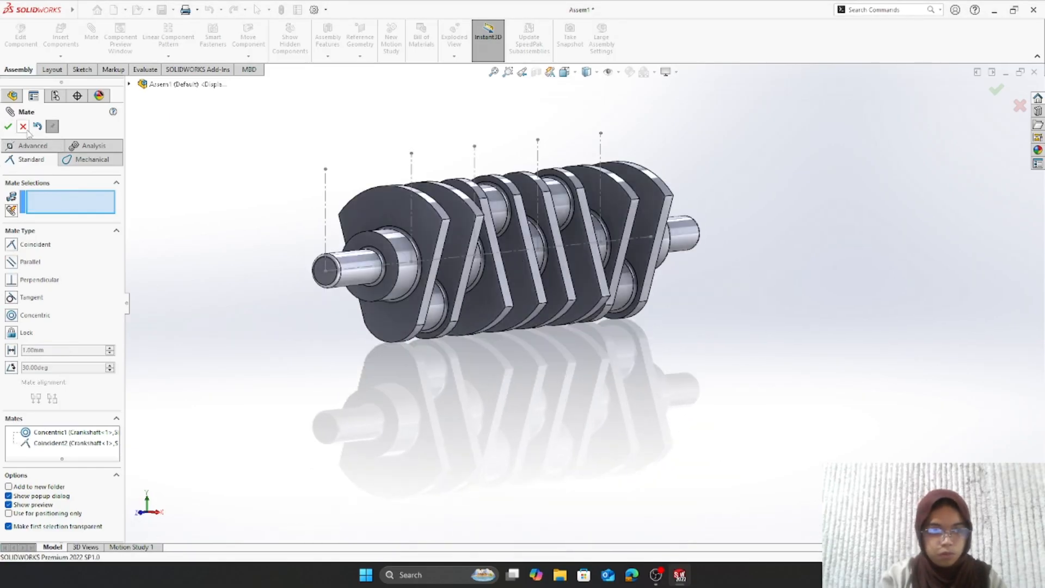
click(26, 129)
drag(396, 321, 373, 325)
click(254, 322)
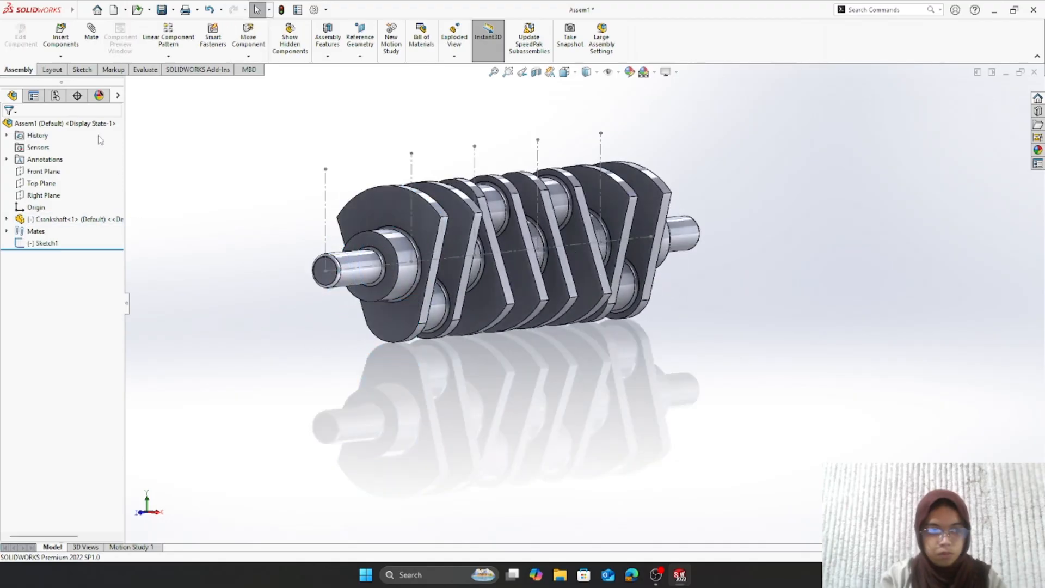
- Insert the Piston part into the assembly beside the crankshaft's front end
click(69, 43)
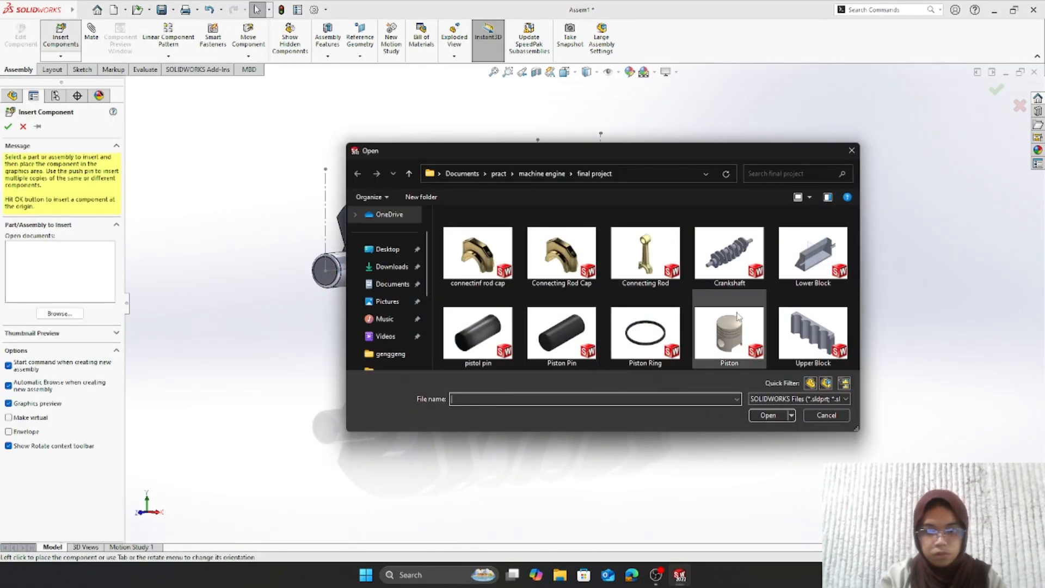
click(734, 332)
click(770, 416)
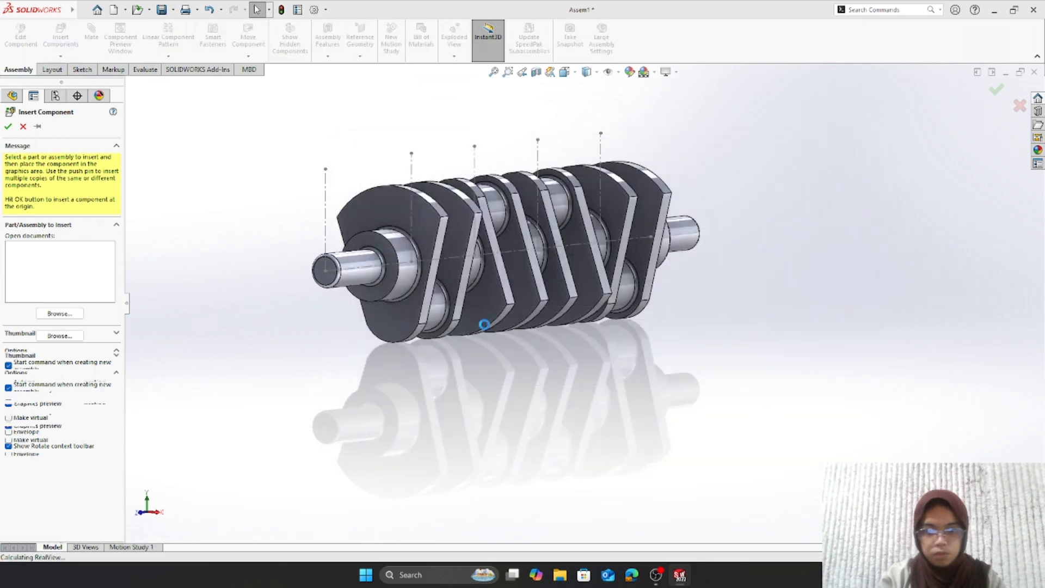
click(260, 198)
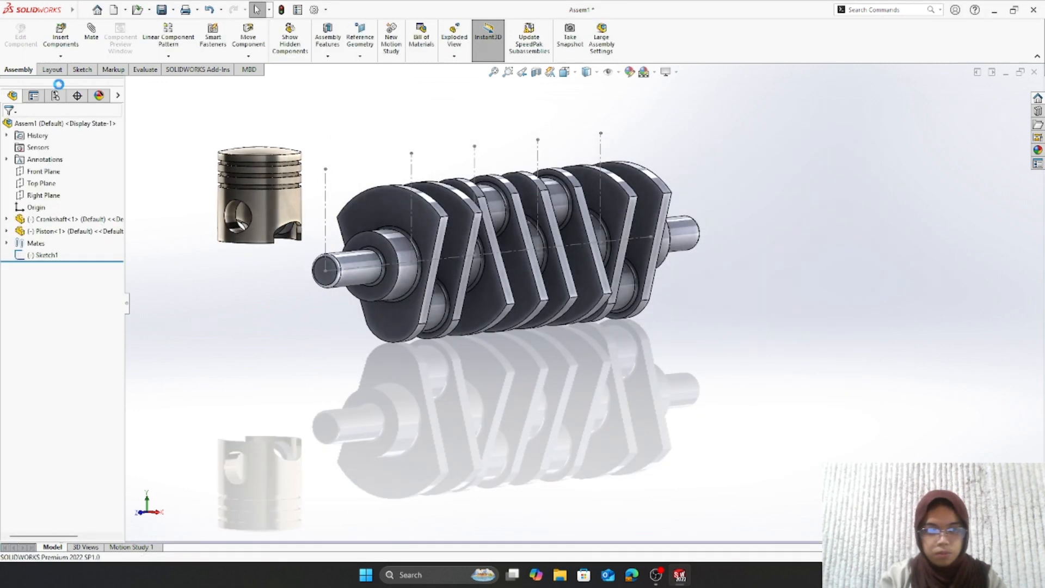
- Insert the pistol pin part into the assembly below the piston
click(60, 38)
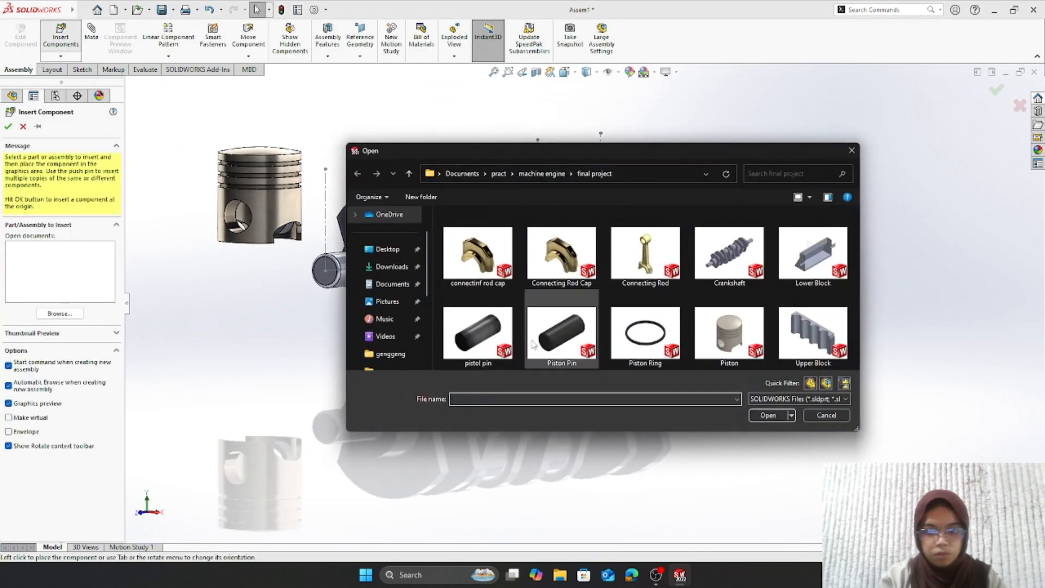
click(484, 329)
click(768, 416)
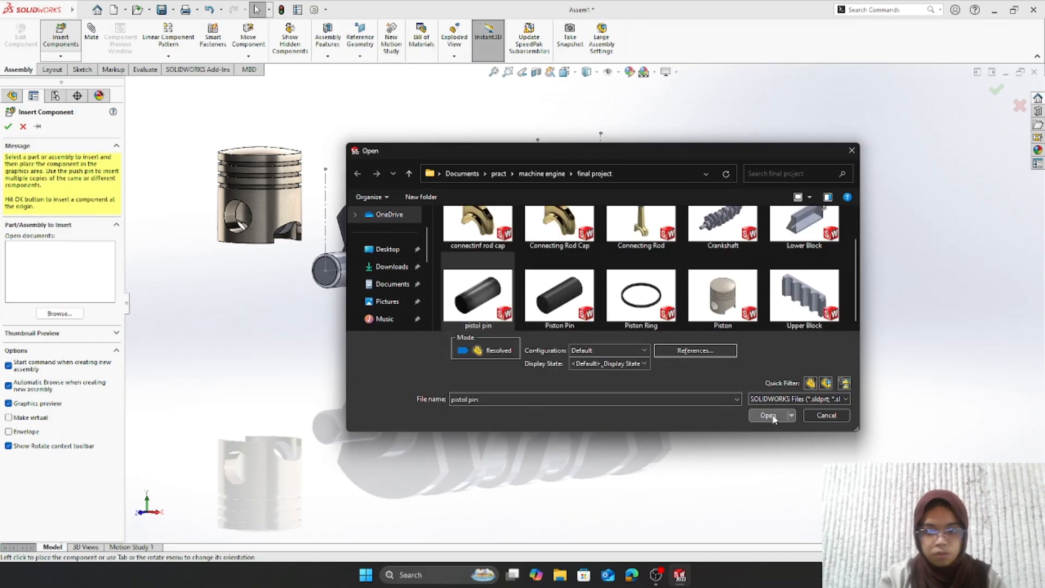
click(267, 331)
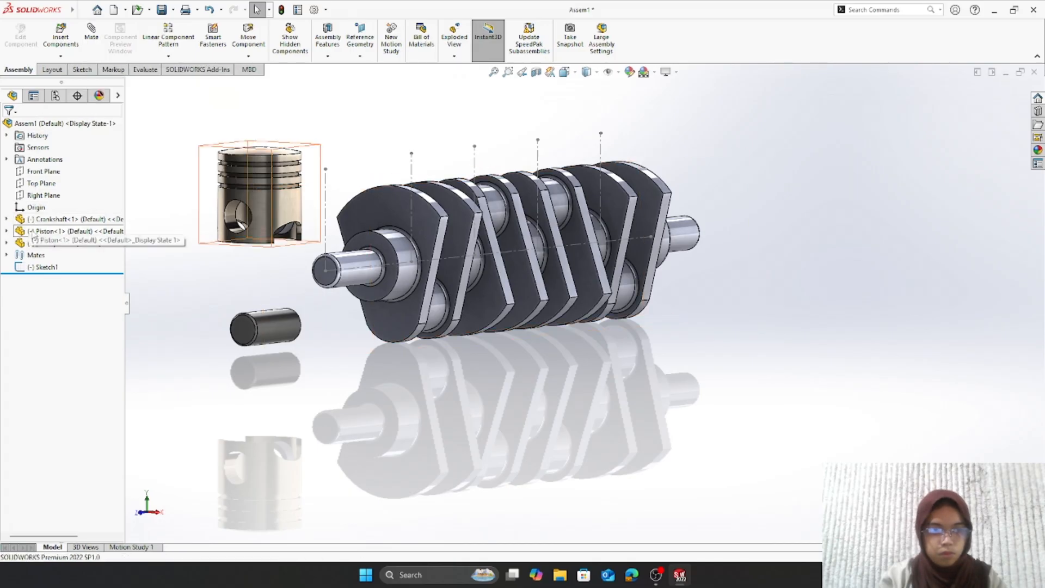
- Mate the piston's Front Plane coincident with the pistol pin's Front Plane
click(6, 231)
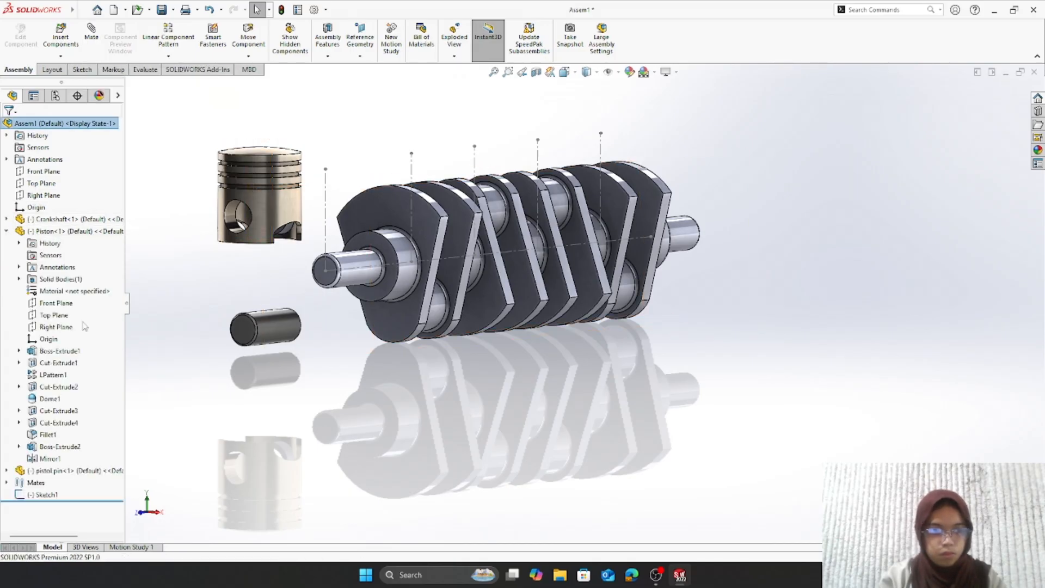
click(60, 304)
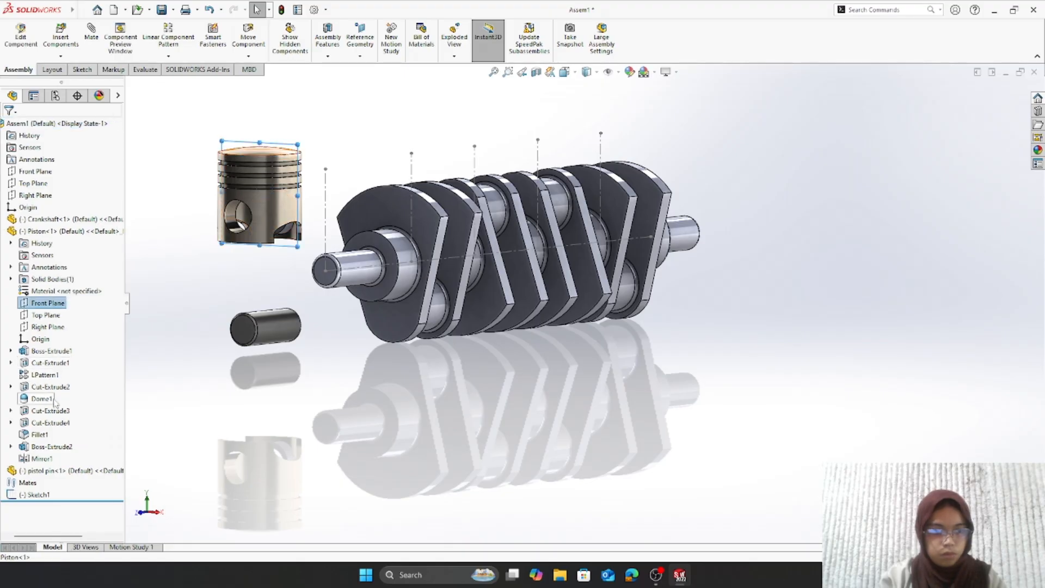
click(7, 471)
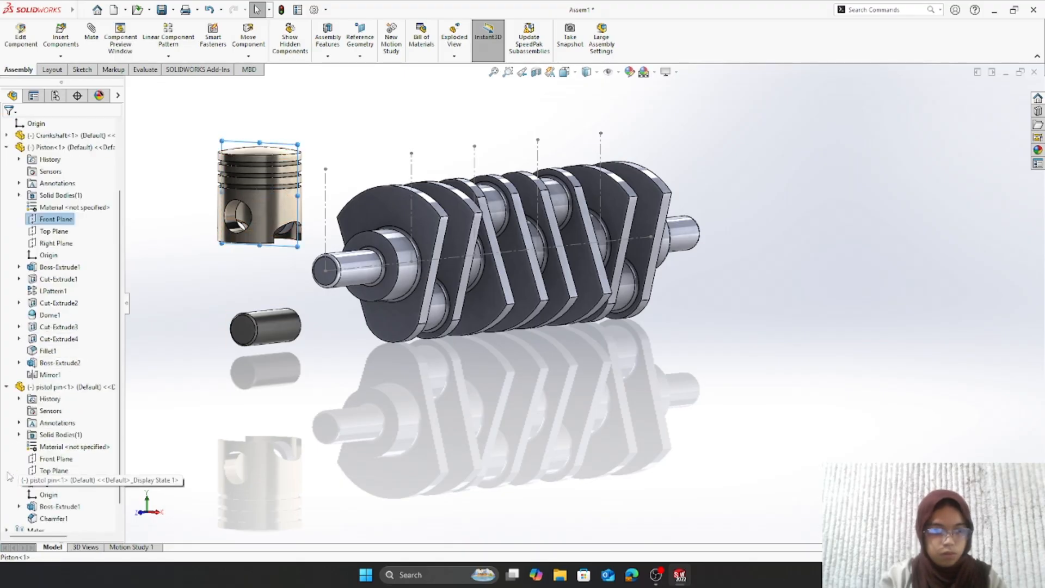
ctrl+click(49, 459)
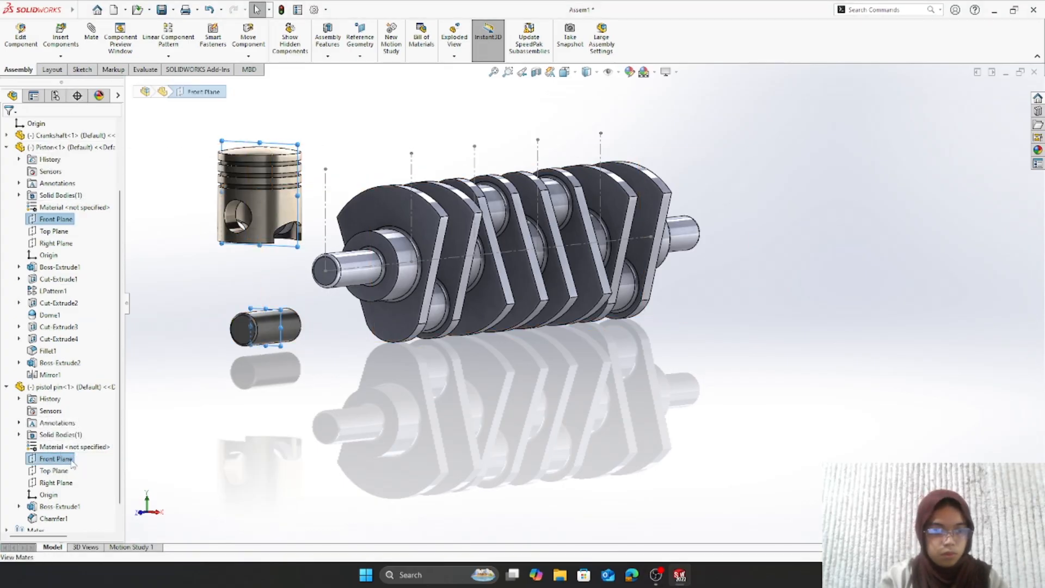
right_click(72, 462)
click(80, 418)
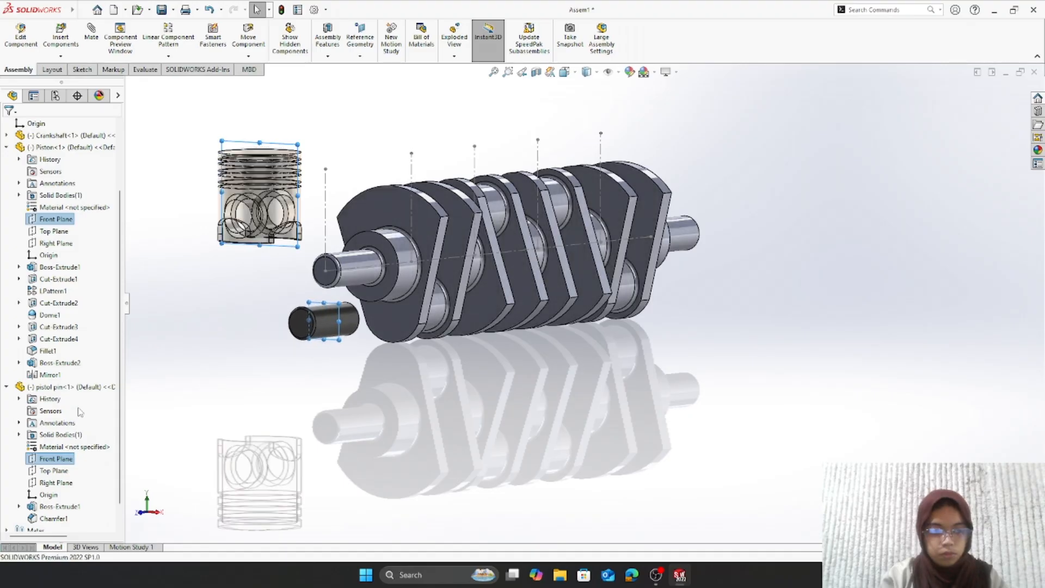
click(8, 127)
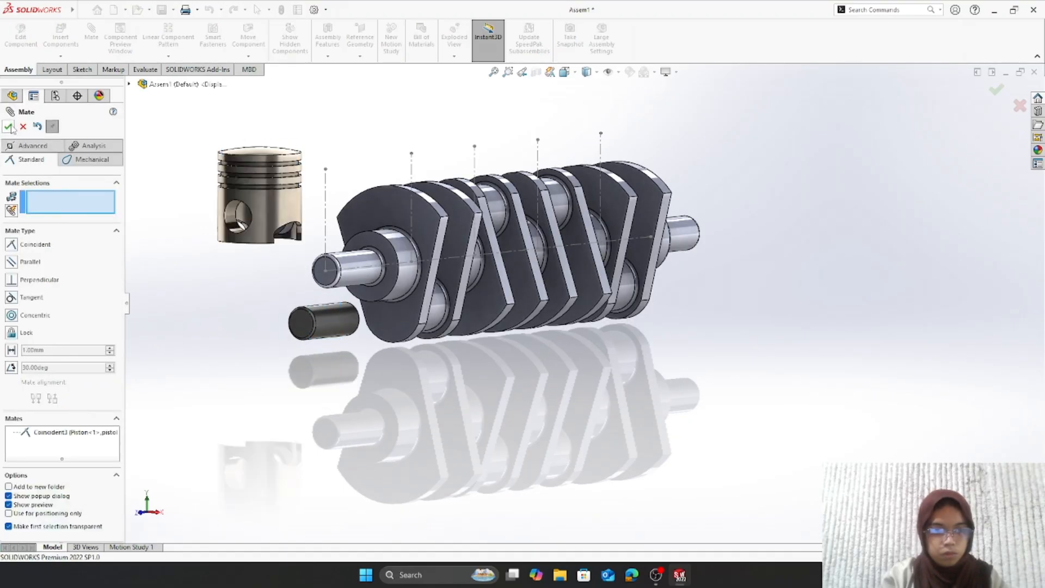
- Mate the pin concentric with the piston's pin hole and move both parts clear of the crankshaft's front end
click(329, 324)
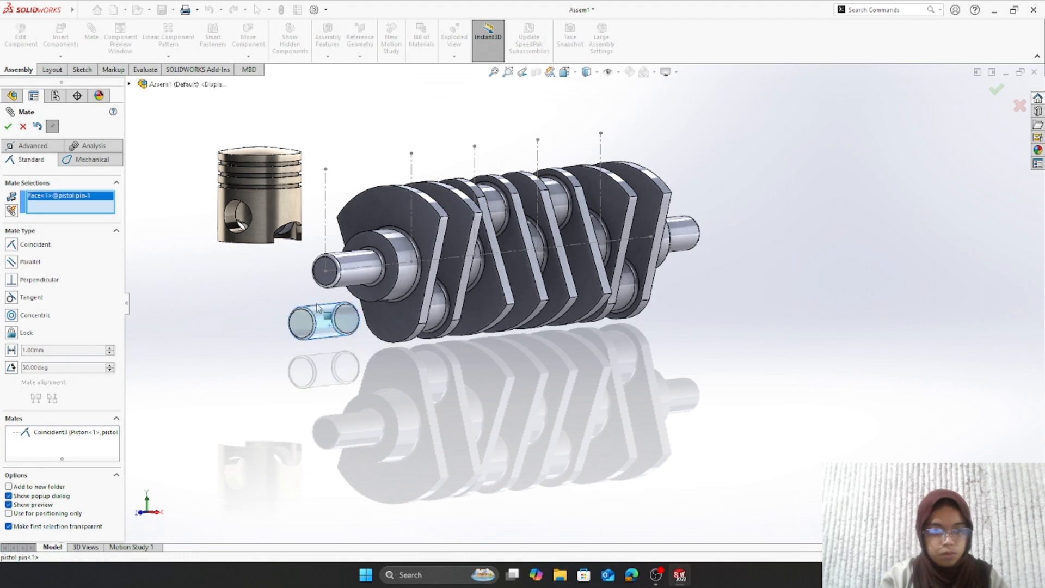
click(233, 219)
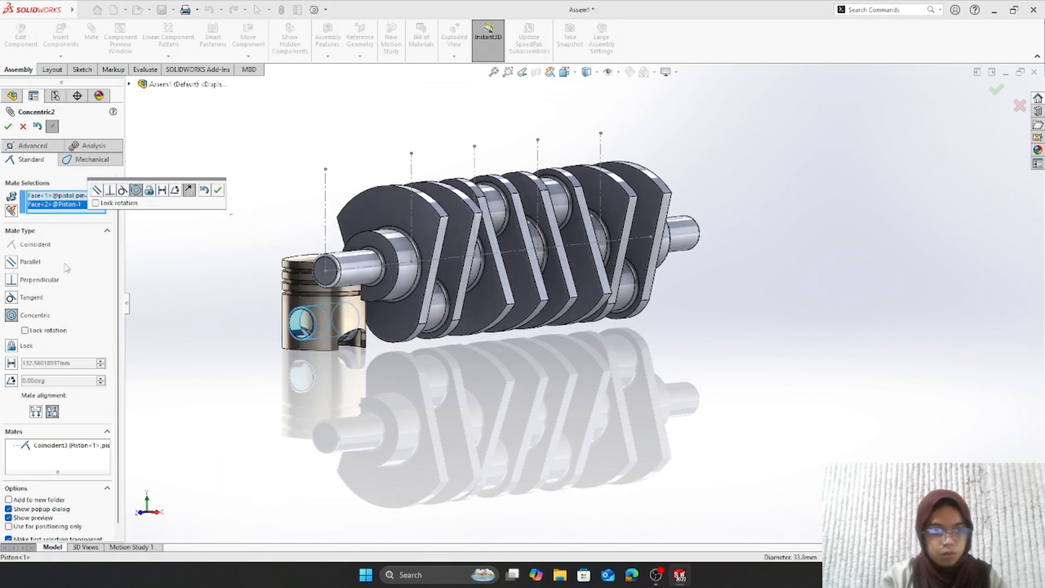
click(9, 126)
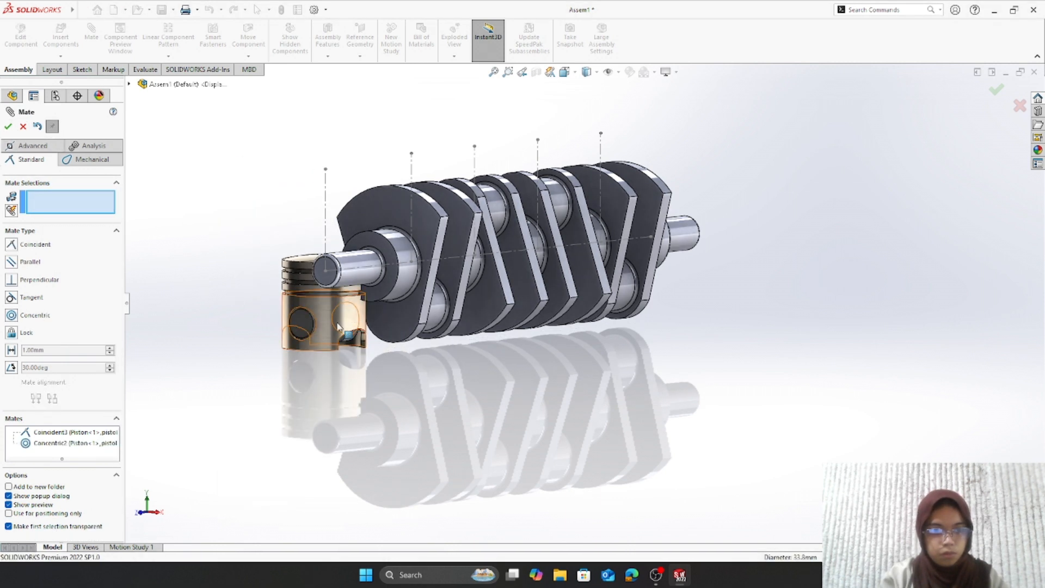
click(24, 126)
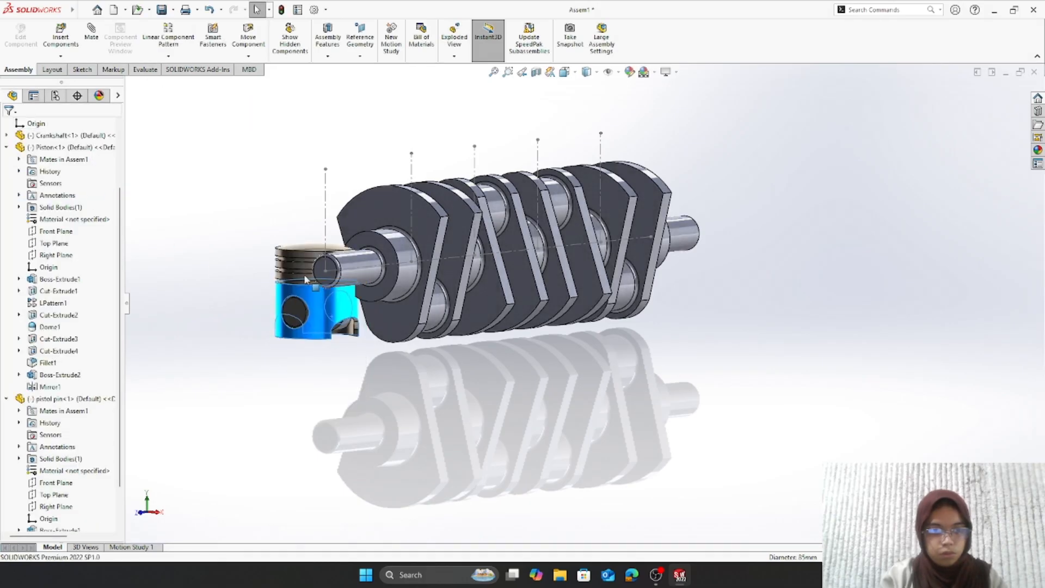
drag(304, 273, 252, 154)
click(265, 351)
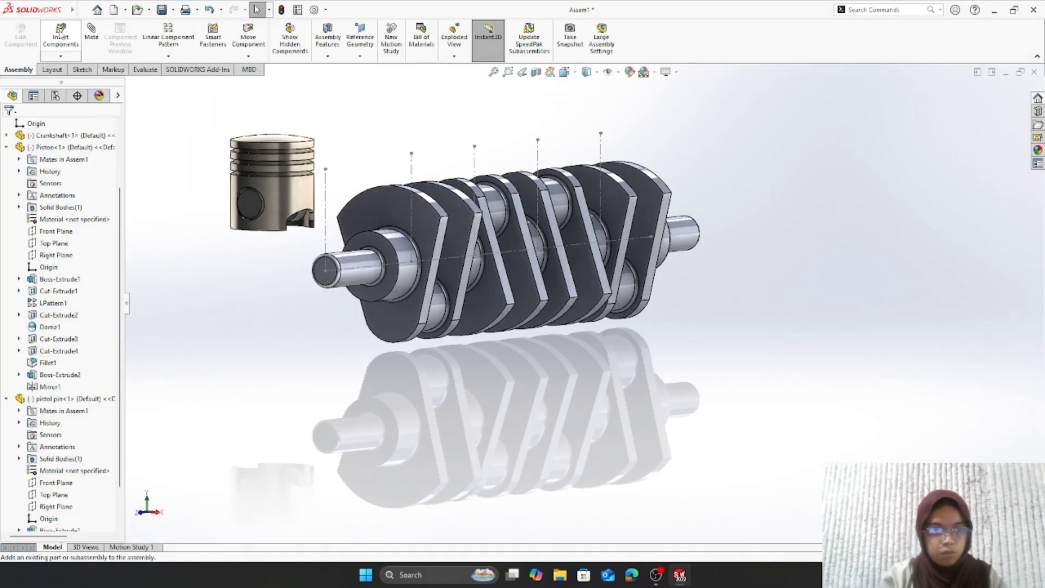
- Insert the Piston Ring part into the assembly, placing it just below the piston
click(60, 34)
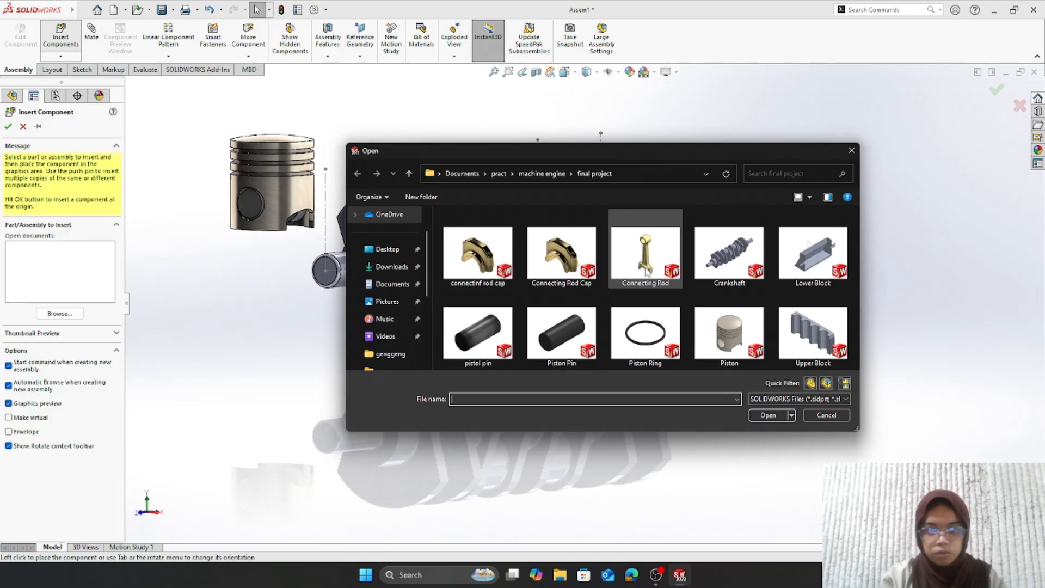
click(645, 333)
click(768, 415)
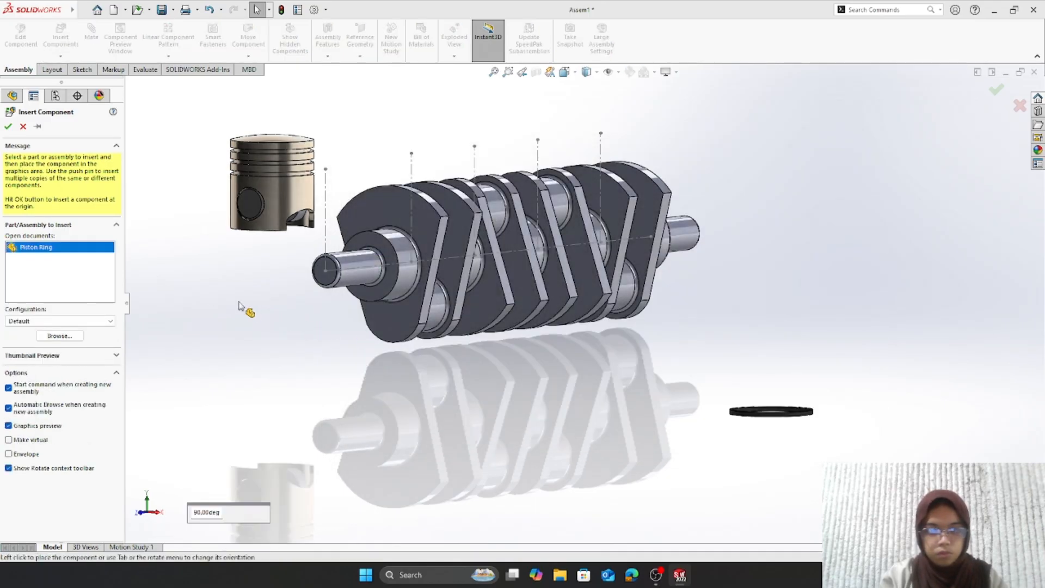
click(221, 281)
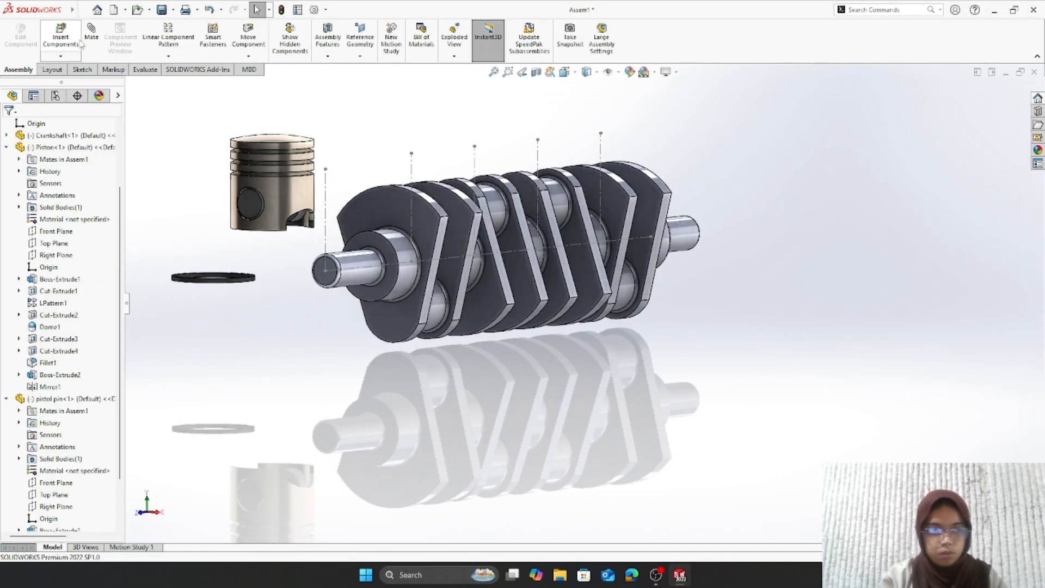
- Mate the piston ring's cylindrical face concentric with the piston's outer cylindrical face
scroll(255, 267, down, 4)
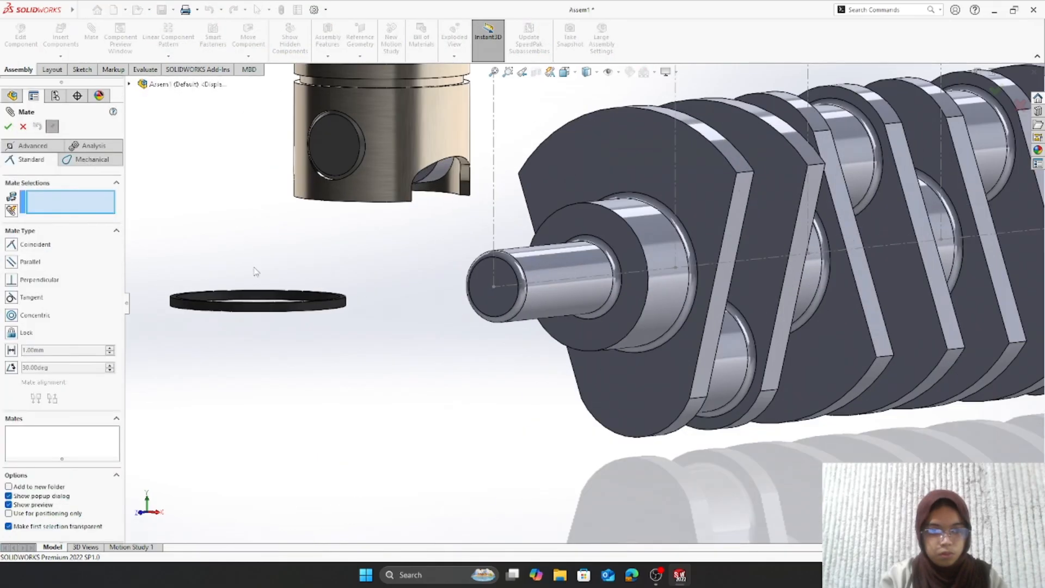
click(284, 297)
scroll(590, 303, up, 2)
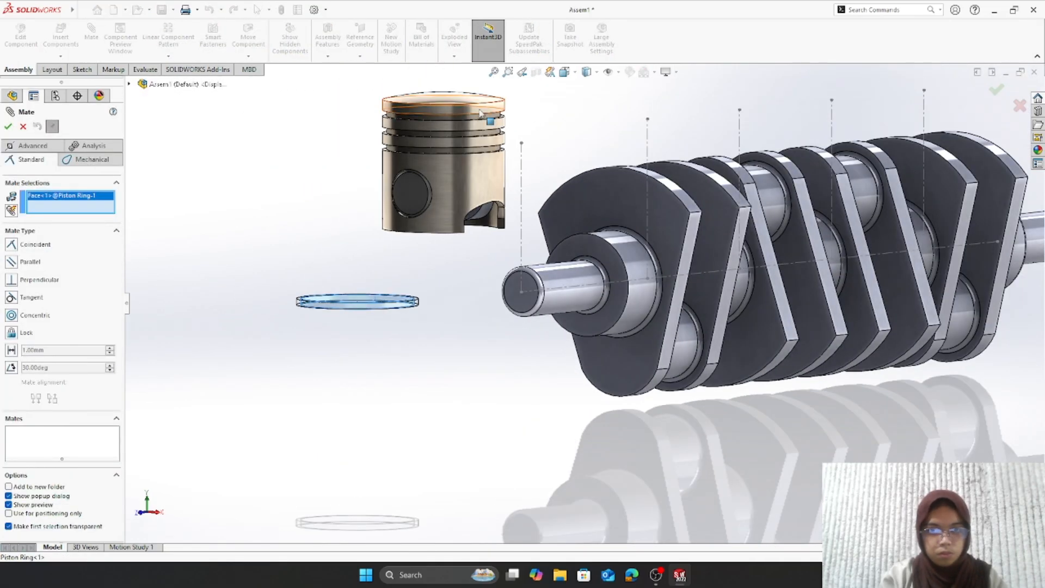
click(489, 114)
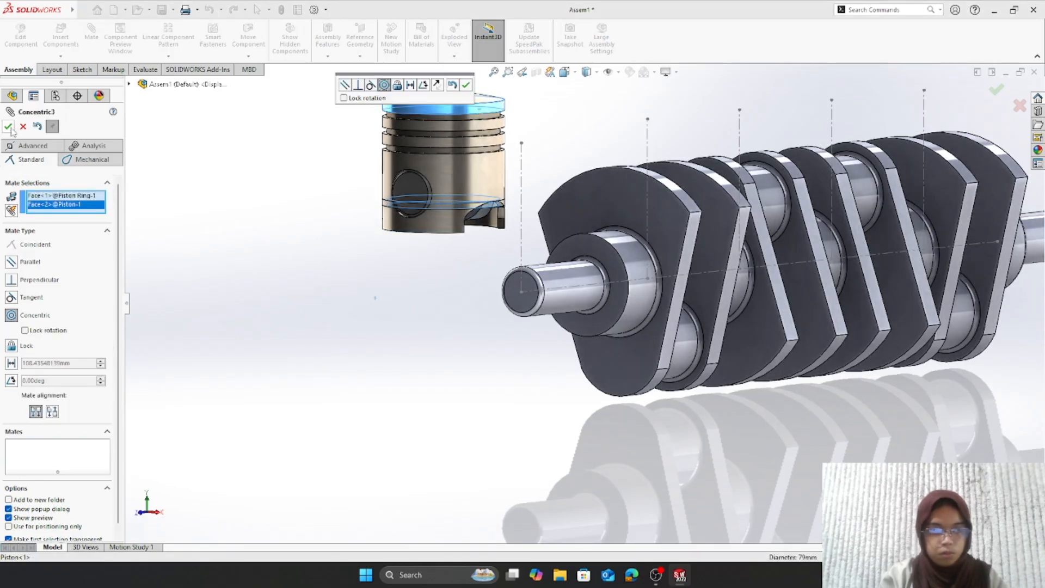
click(8, 127)
- Slide the piston ring up along the piston's axis to the uppermost ring groove
scroll(676, 354, up, 2)
scroll(473, 229, down, 6)
scroll(454, 268, up, 4)
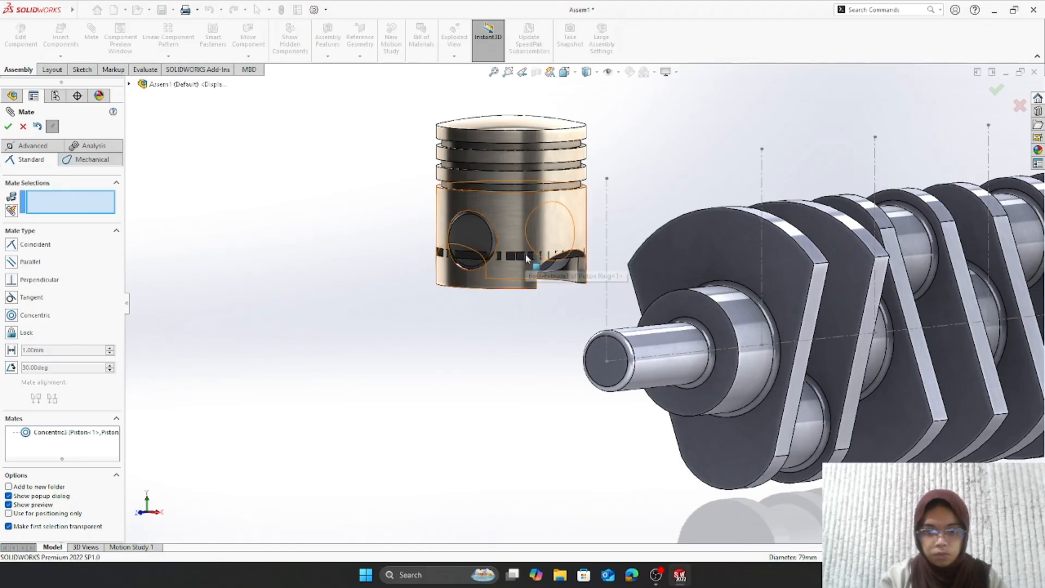
drag(526, 255, 532, 137)
scroll(515, 201, up, 3)
scroll(547, 215, down, 3)
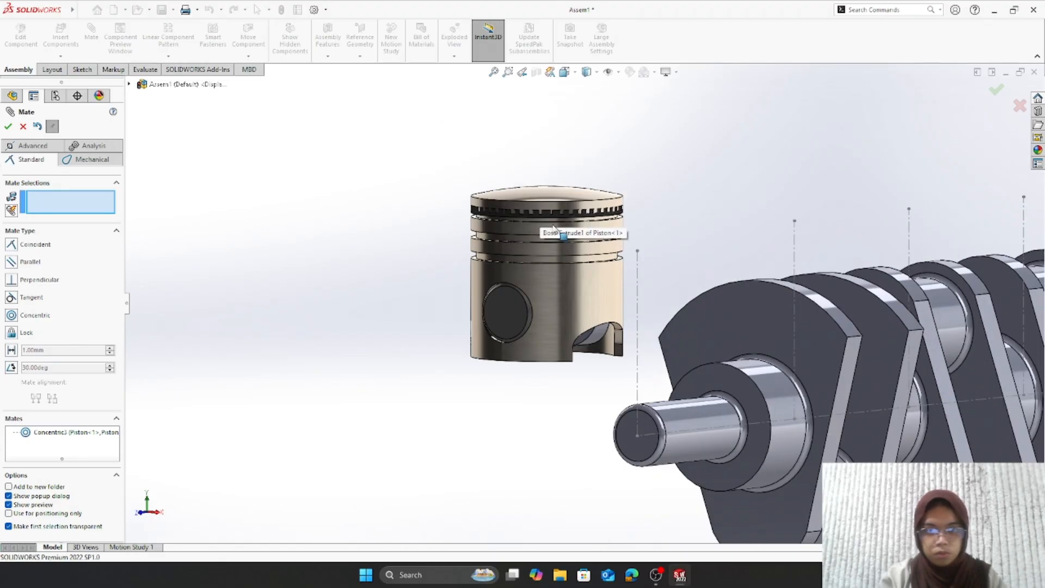
scroll(554, 228, down, 5)
scroll(618, 278, up, 8)
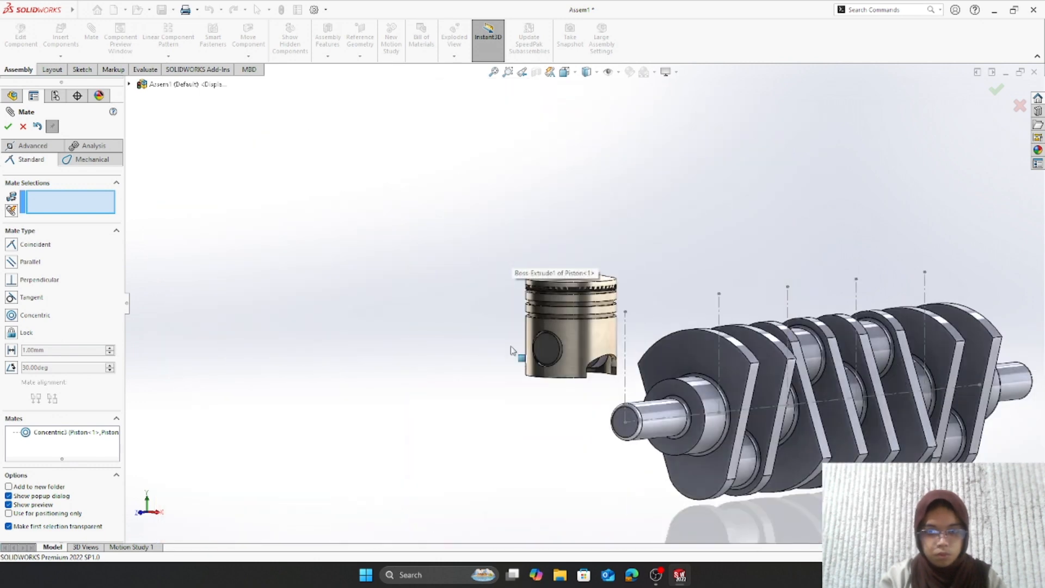
- Mate the ring's underside coincident with the lower face of the piston's uppermost groove and finish mating
scroll(490, 359, down, 10)
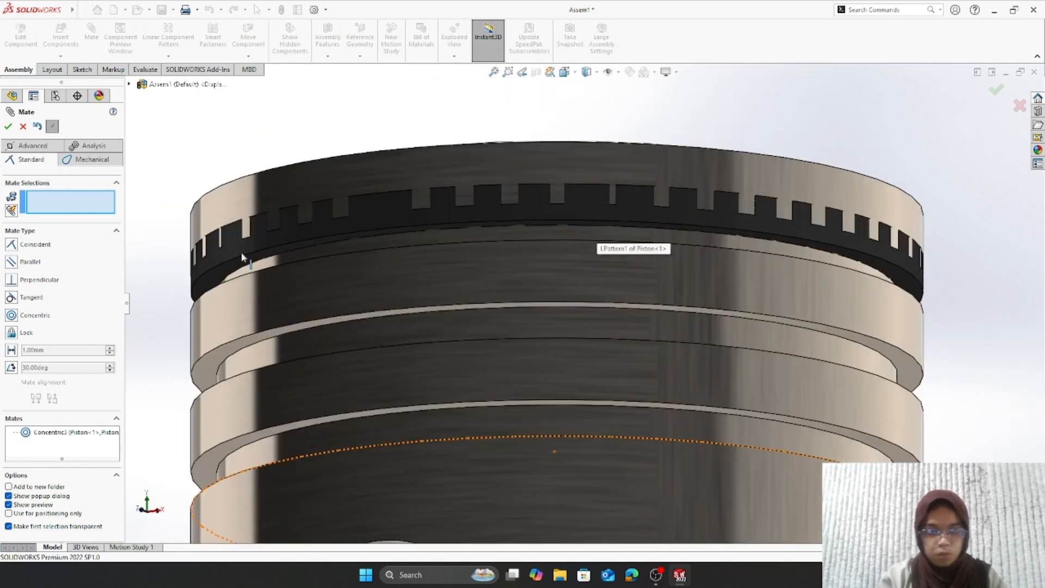
click(211, 280)
scroll(471, 358, up, 10)
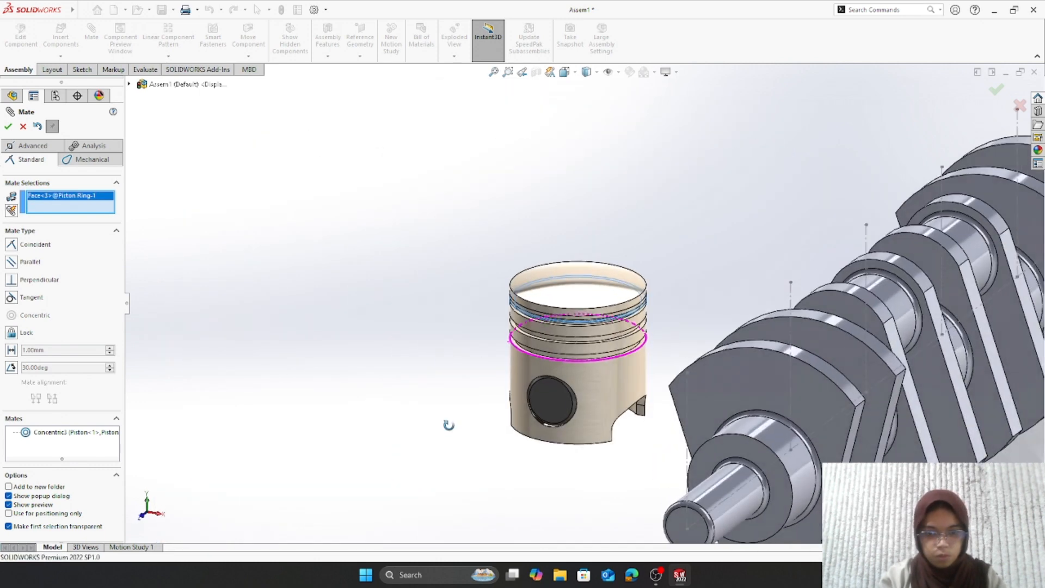
scroll(585, 333, down, 10)
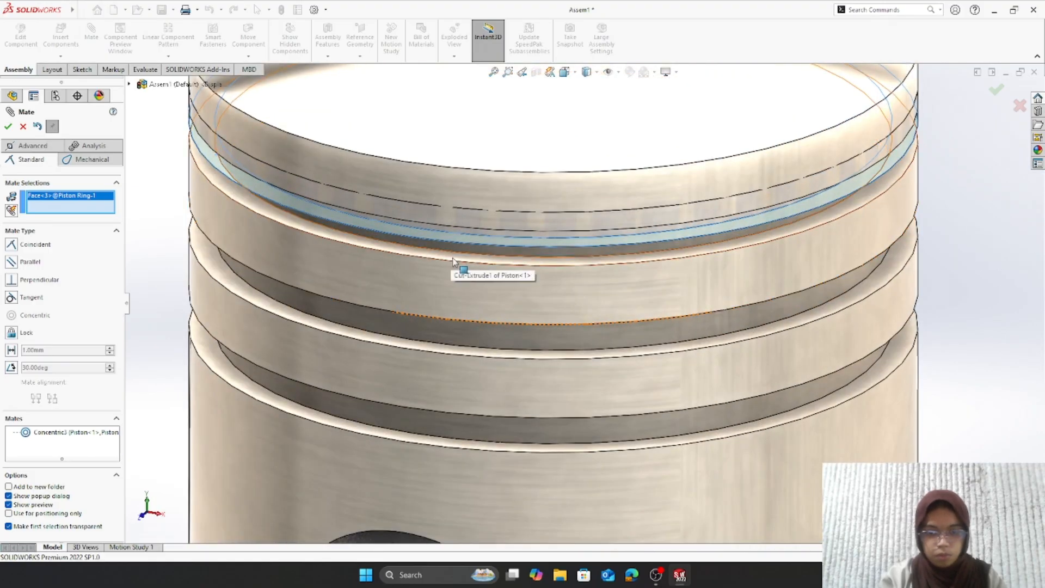
click(453, 261)
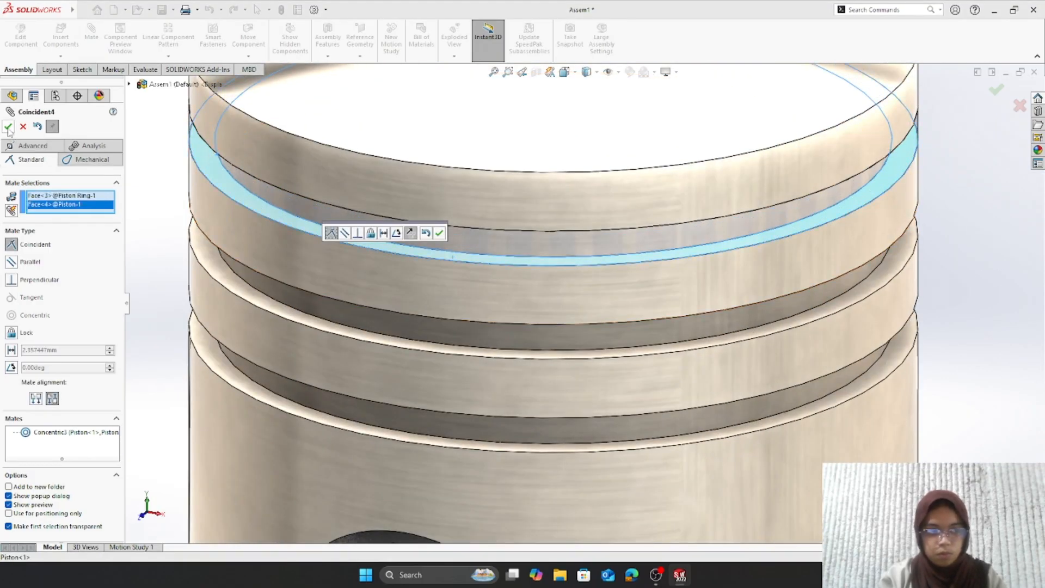
click(7, 127)
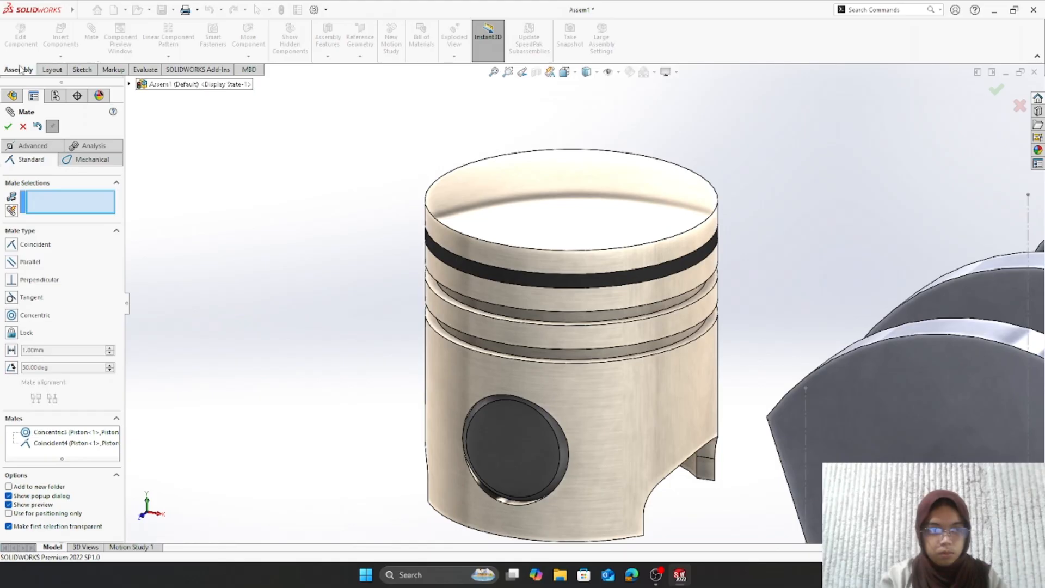
click(24, 127)
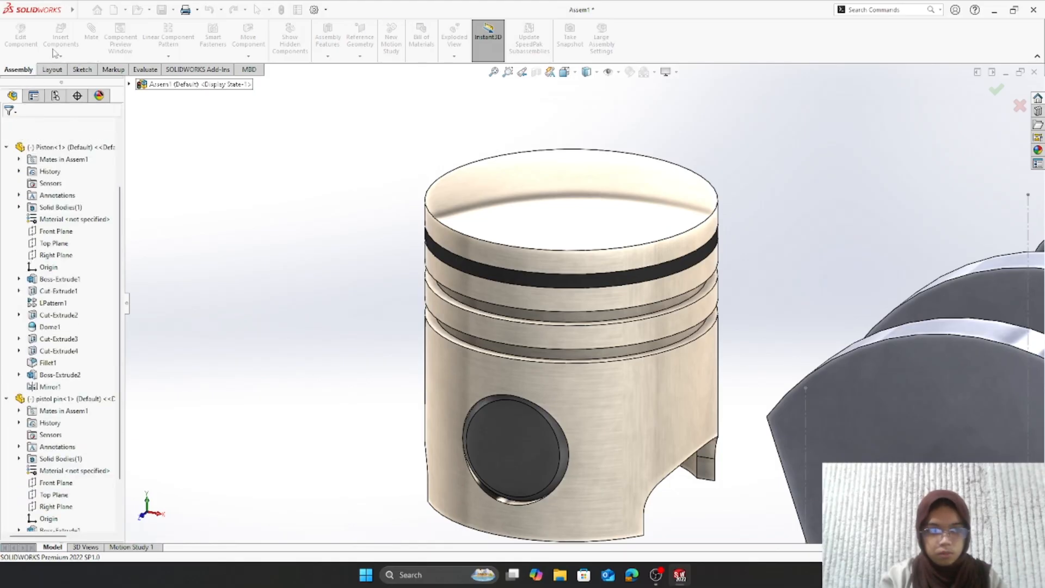
- Copy the piston ring with its mates into the piston's middle groove, referencing that groove's lower face for the coincident mate
click(61, 55)
click(98, 108)
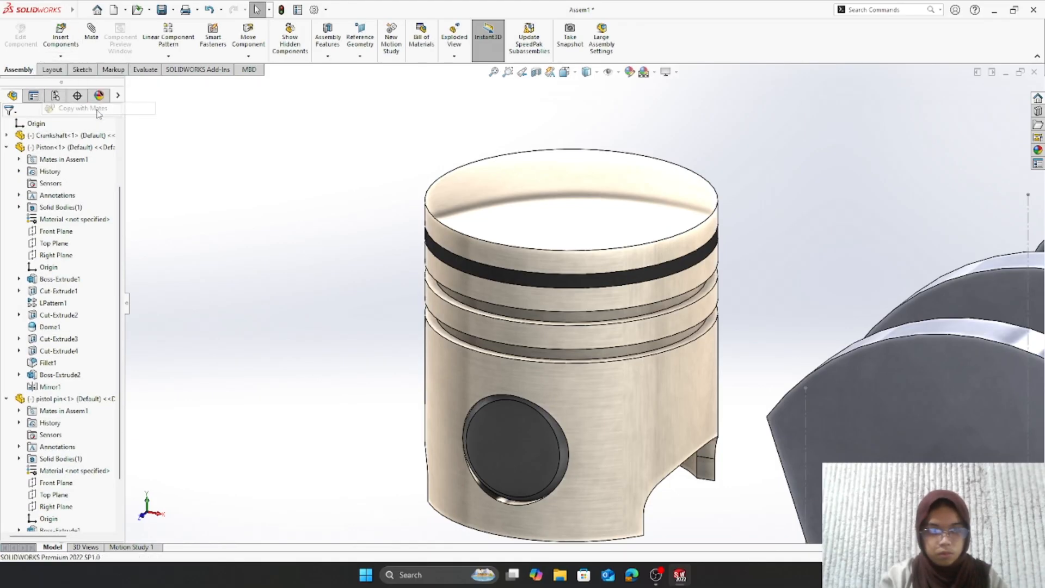
click(607, 285)
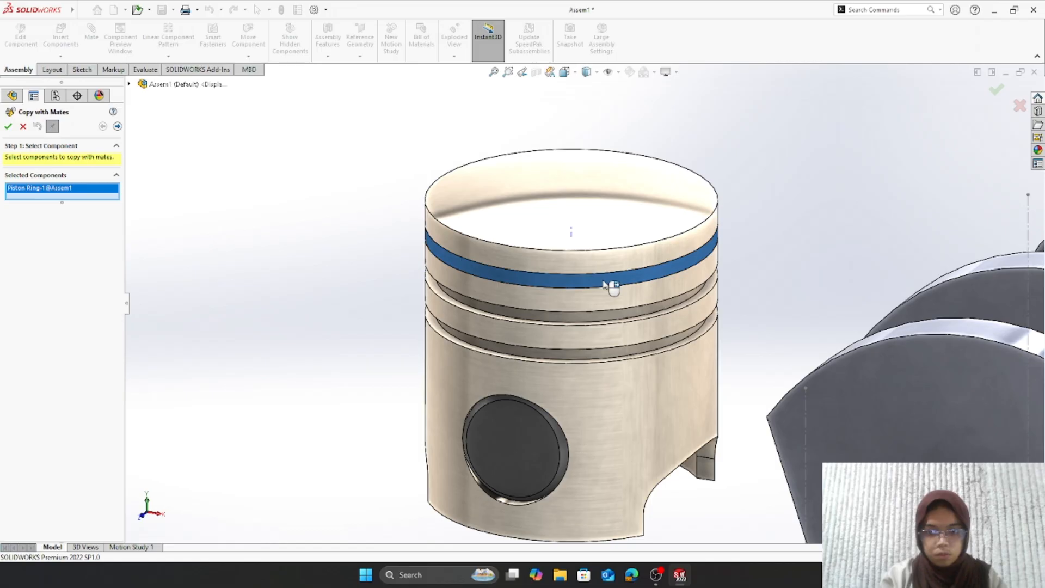
click(118, 126)
scroll(555, 329, down, 3)
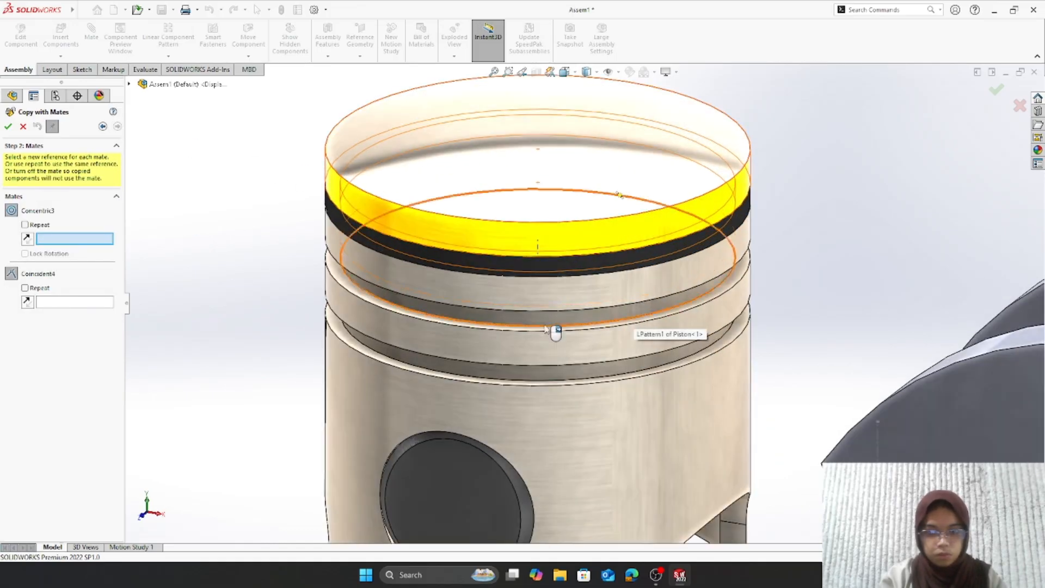
click(559, 322)
scroll(570, 327, down, 5)
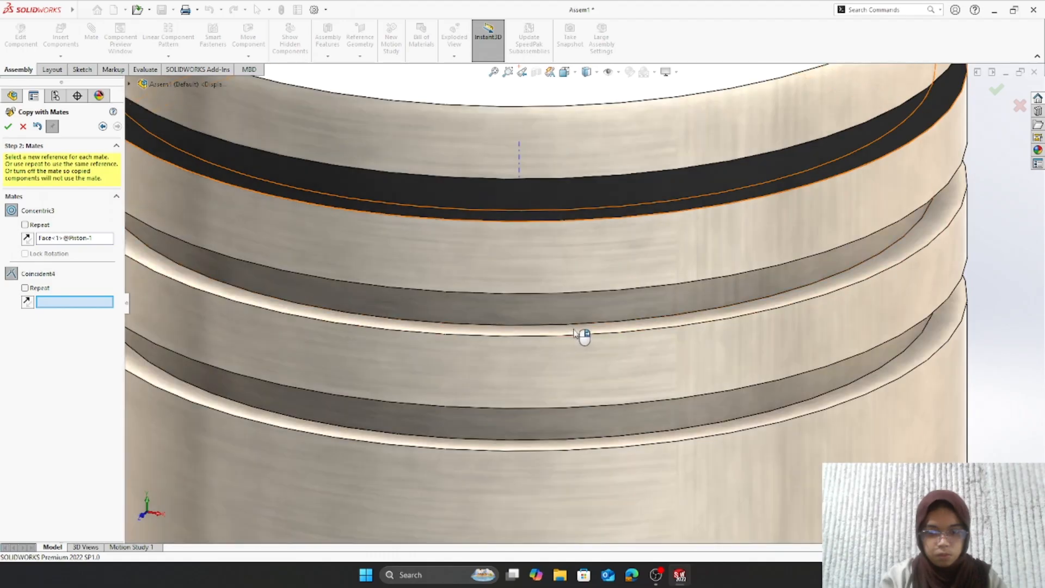
click(573, 330)
scroll(596, 379, up, 4)
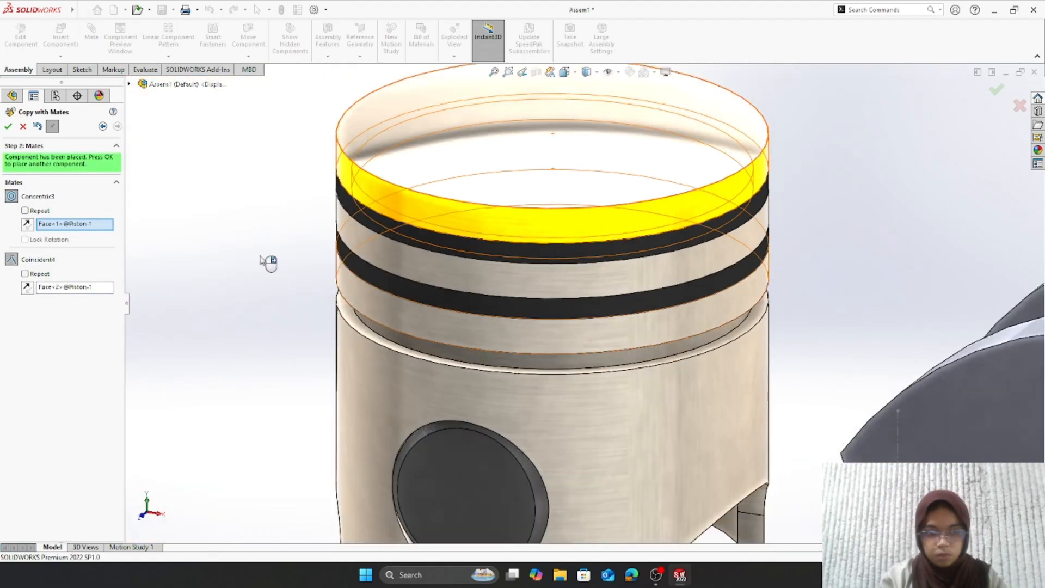
click(9, 129)
- Place another copy of the ring with its mates in the piston's lowest groove and finish copying
scroll(595, 345, down, 3)
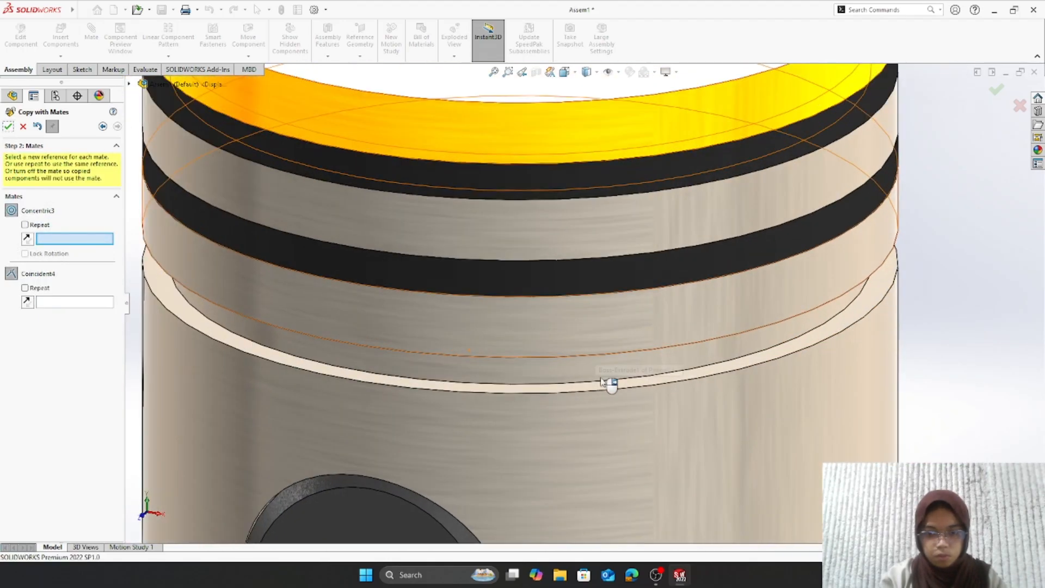
click(597, 380)
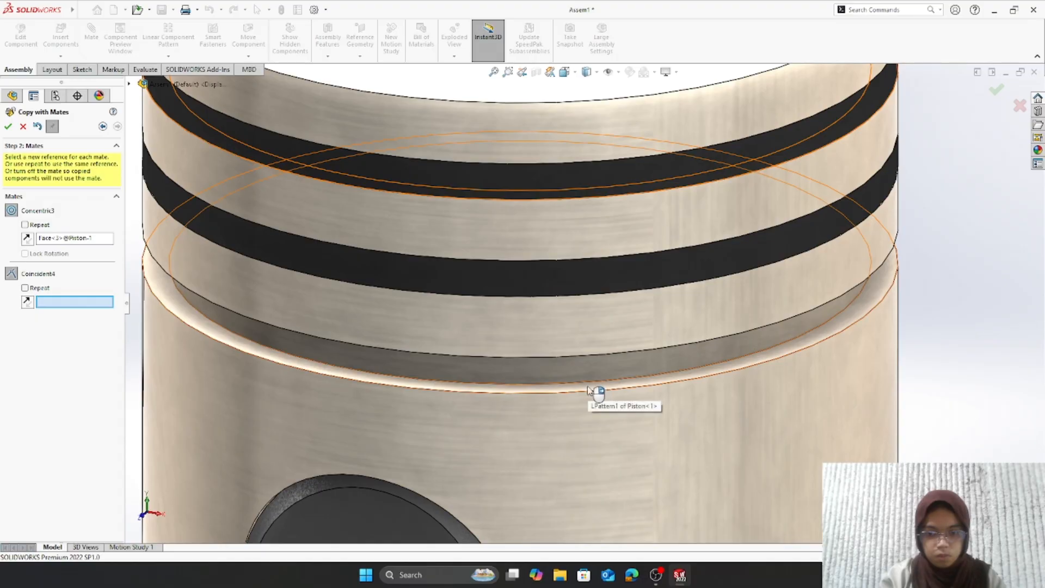
click(596, 391)
click(8, 126)
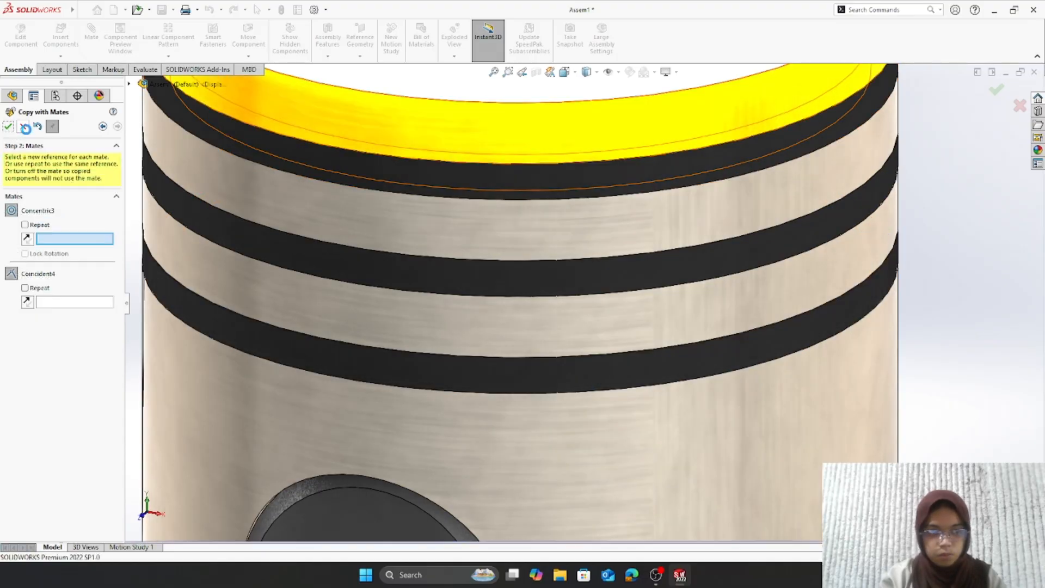
click(8, 127)
- Insert the Connecting Rod part into the assembly, placing it below and beside the piston
scroll(398, 264, up, 3)
scroll(397, 263, up, 8)
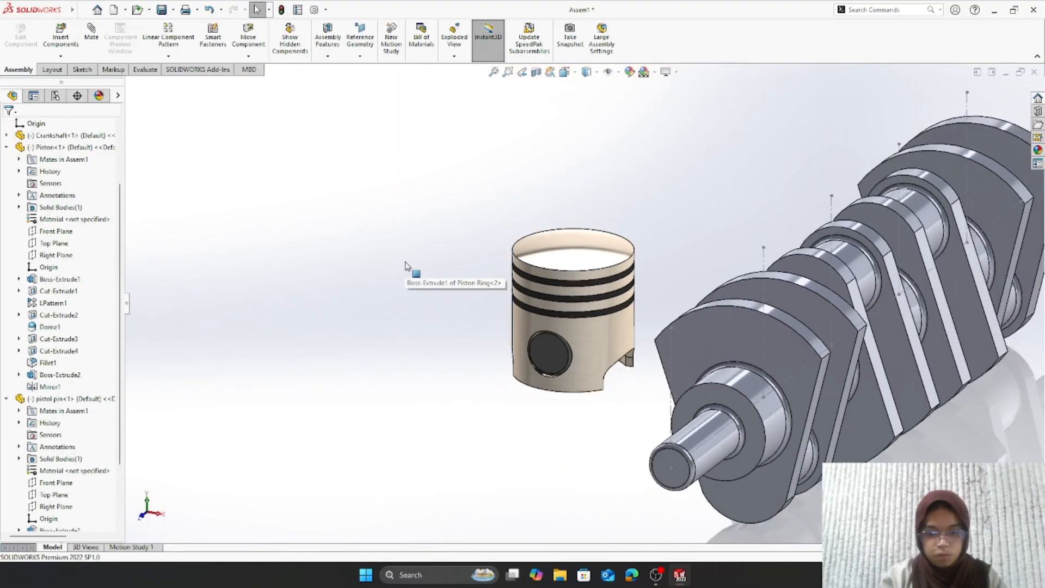
scroll(590, 391, up, 3)
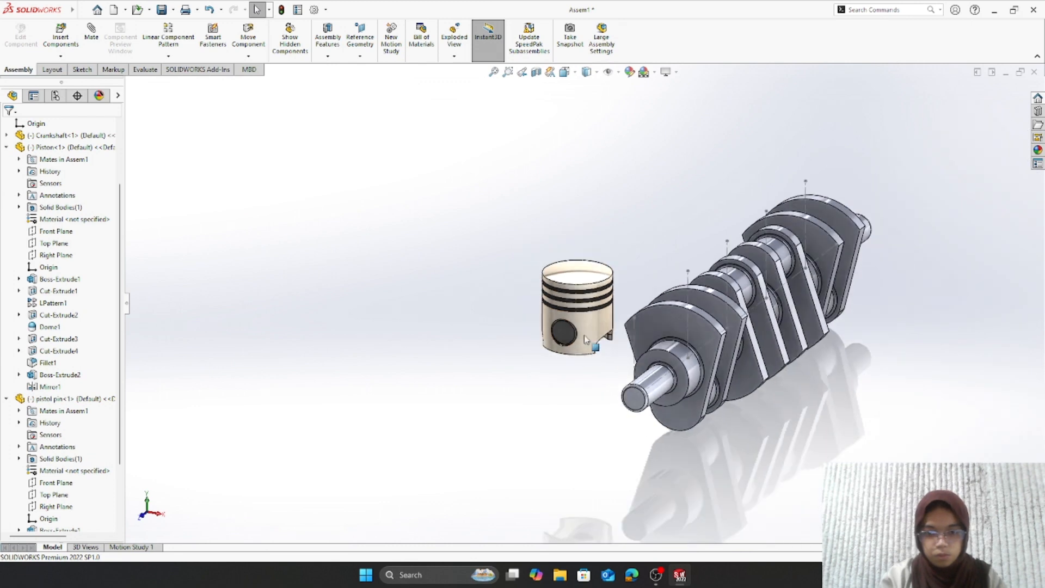
click(61, 37)
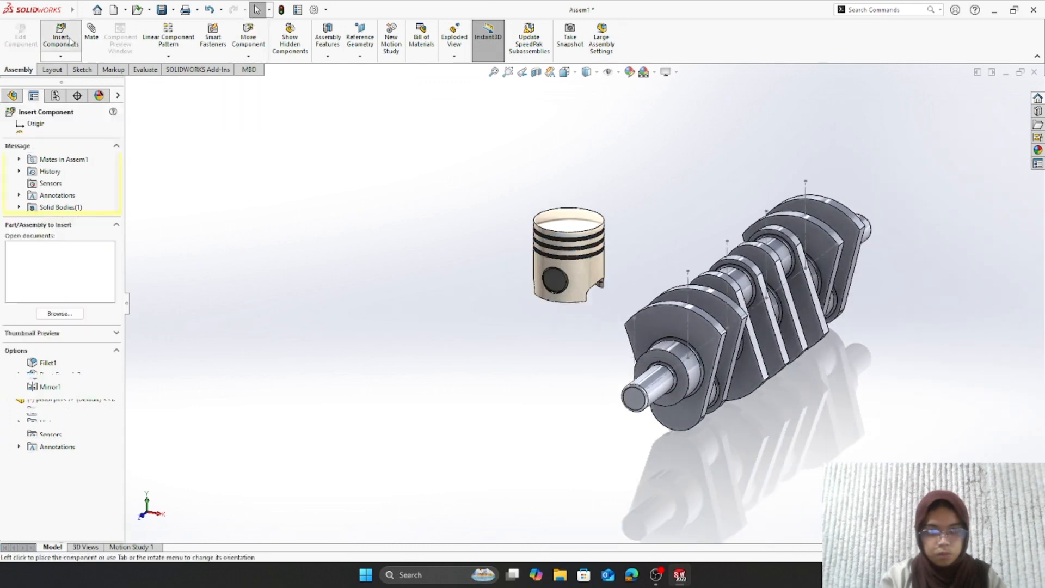
click(635, 260)
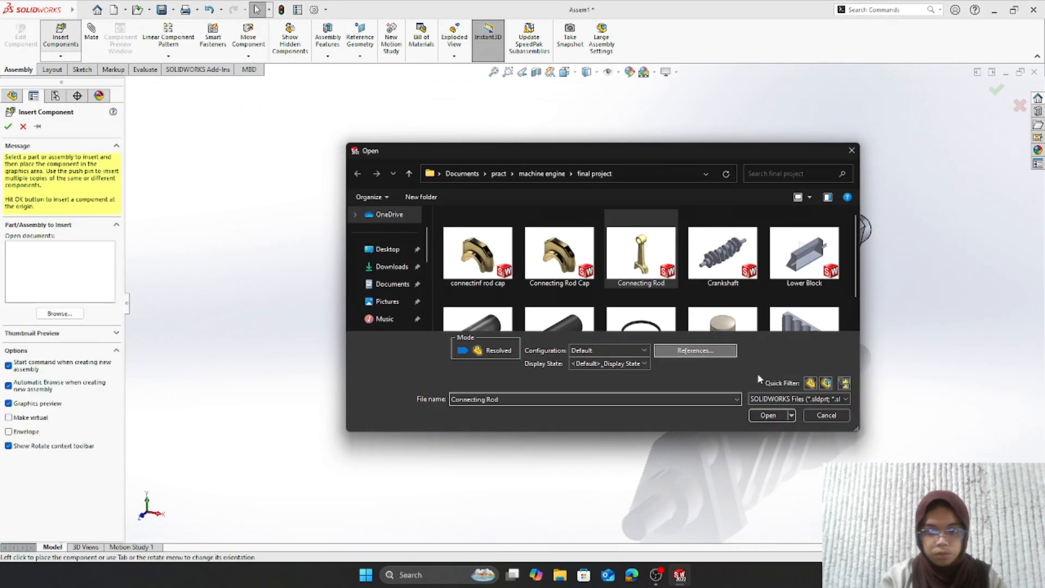
click(768, 417)
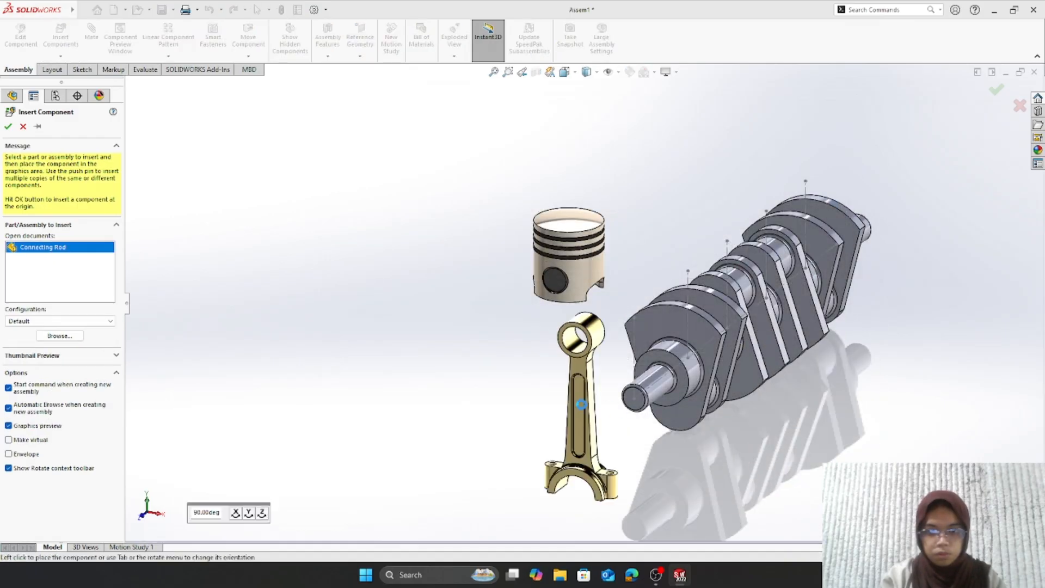
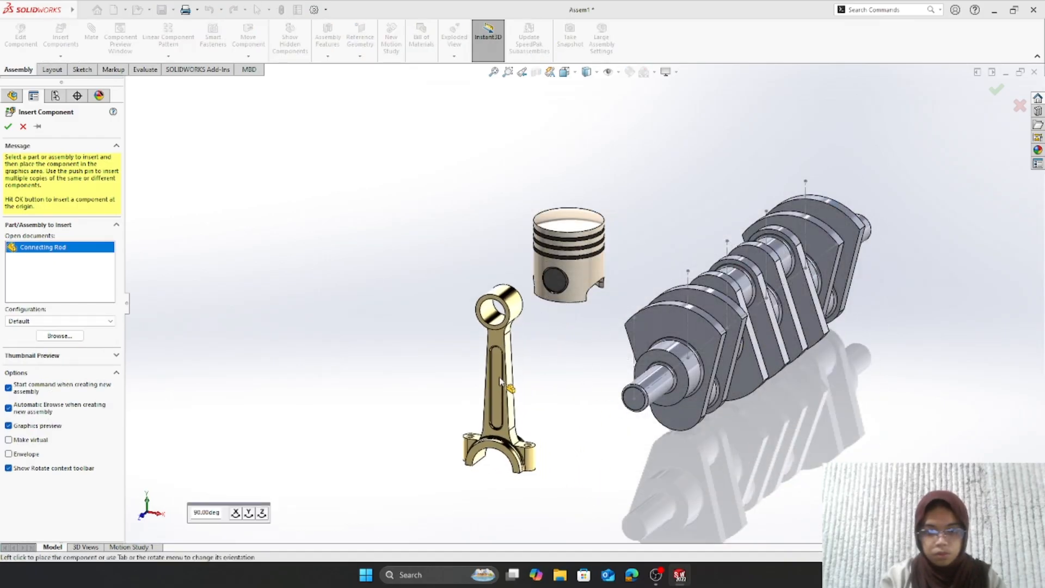
click(502, 382)
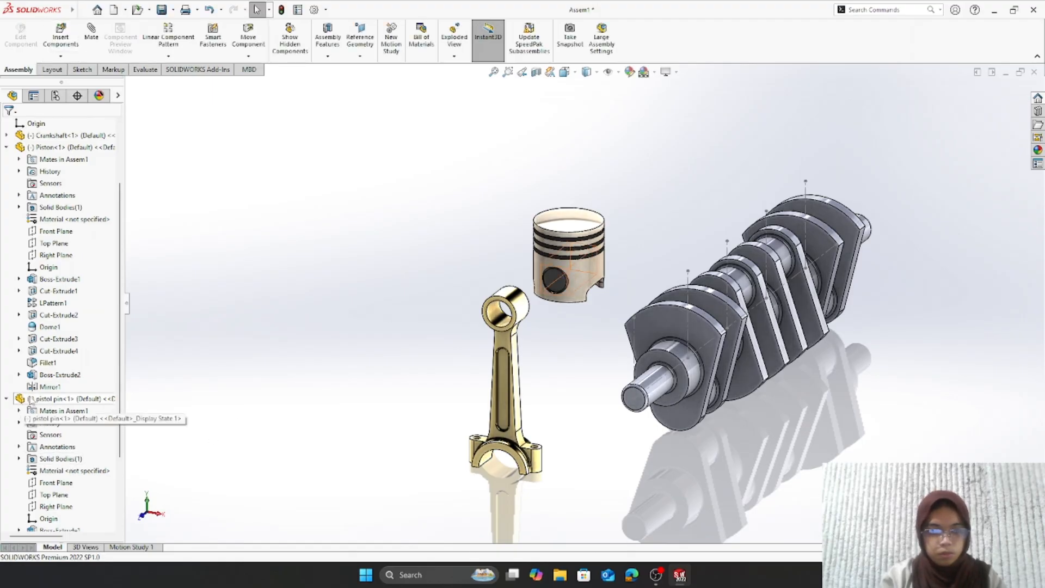
- Mate the piston's Front Plane coincident with the connecting rod's Front Plane
click(6, 400)
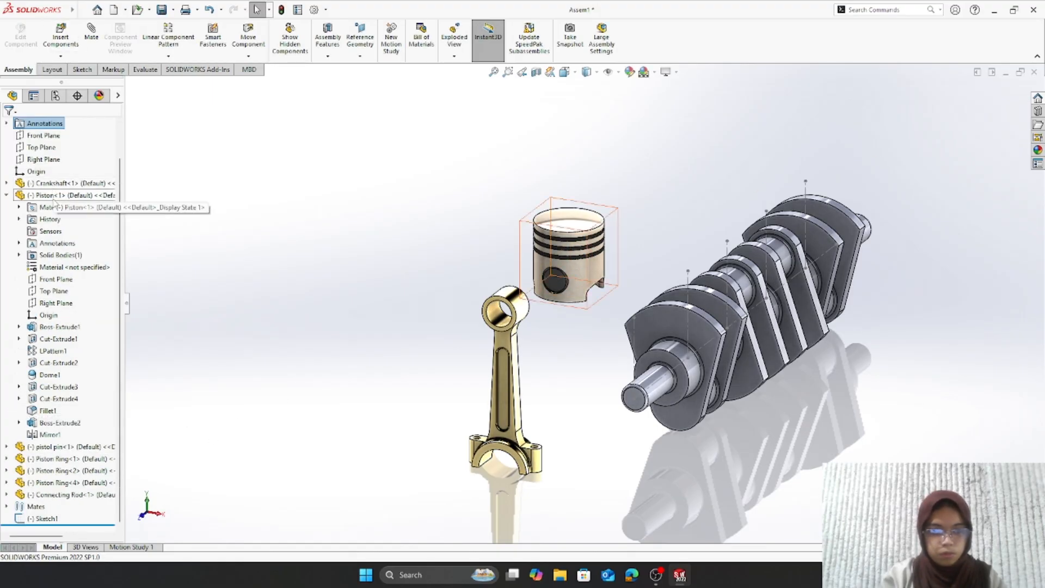
click(52, 280)
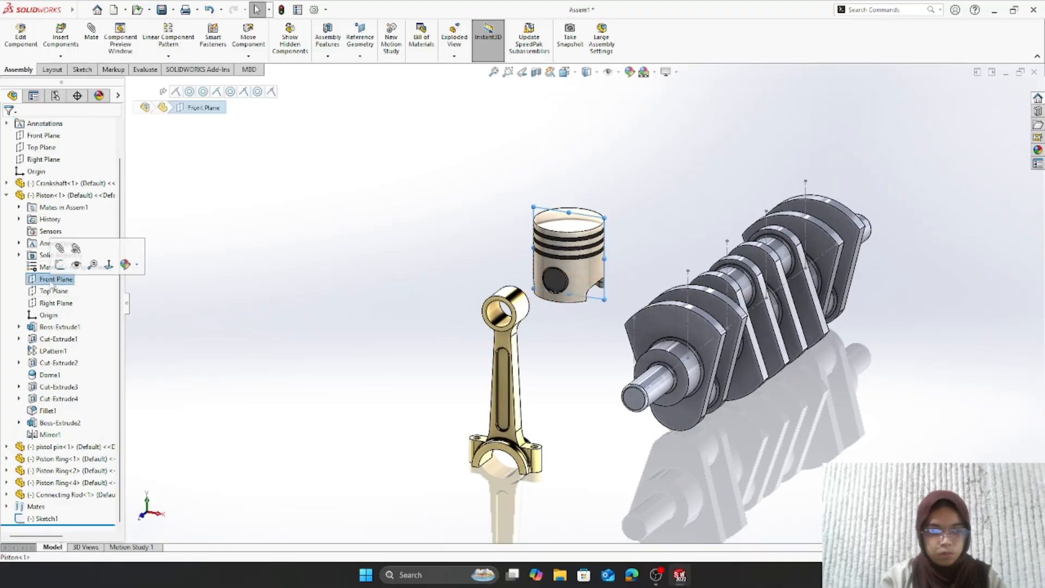
click(7, 495)
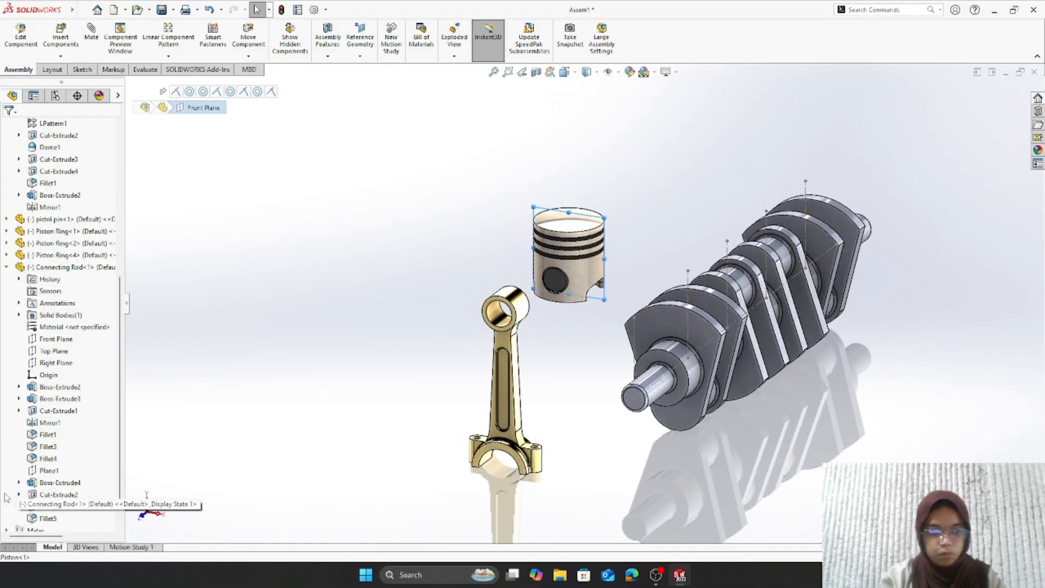
click(60, 339)
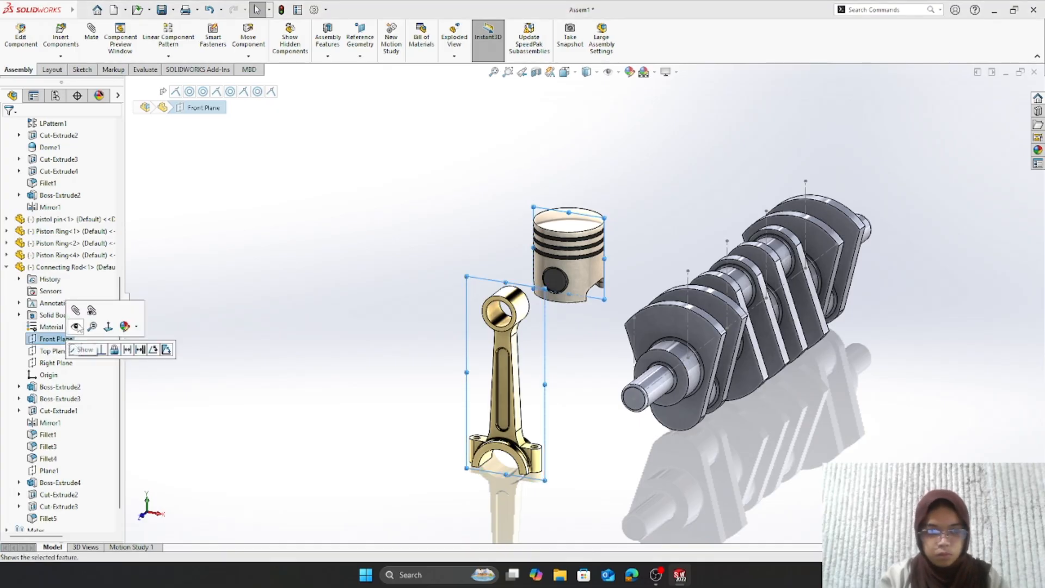
click(75, 311)
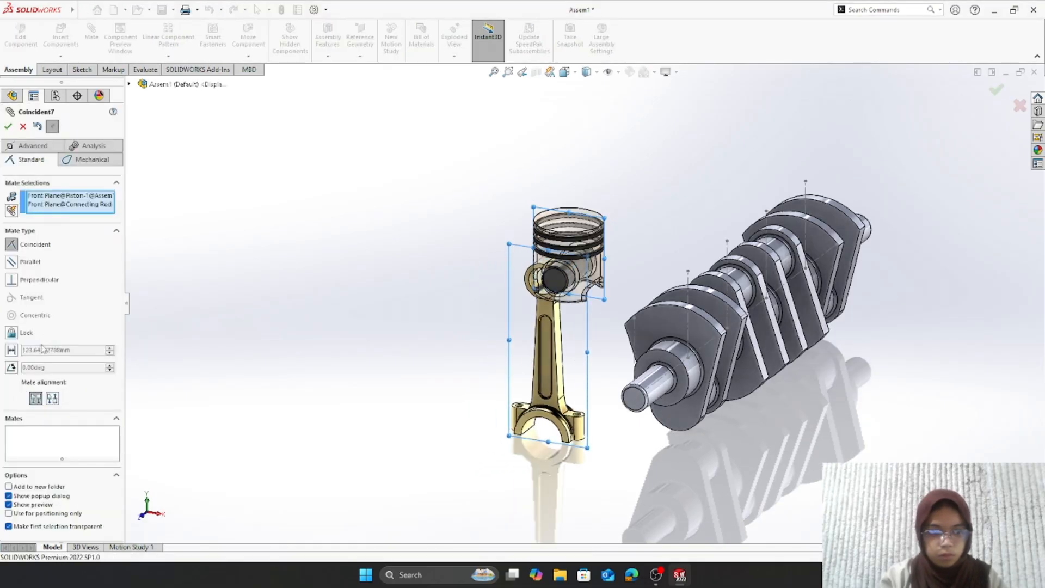
click(7, 127)
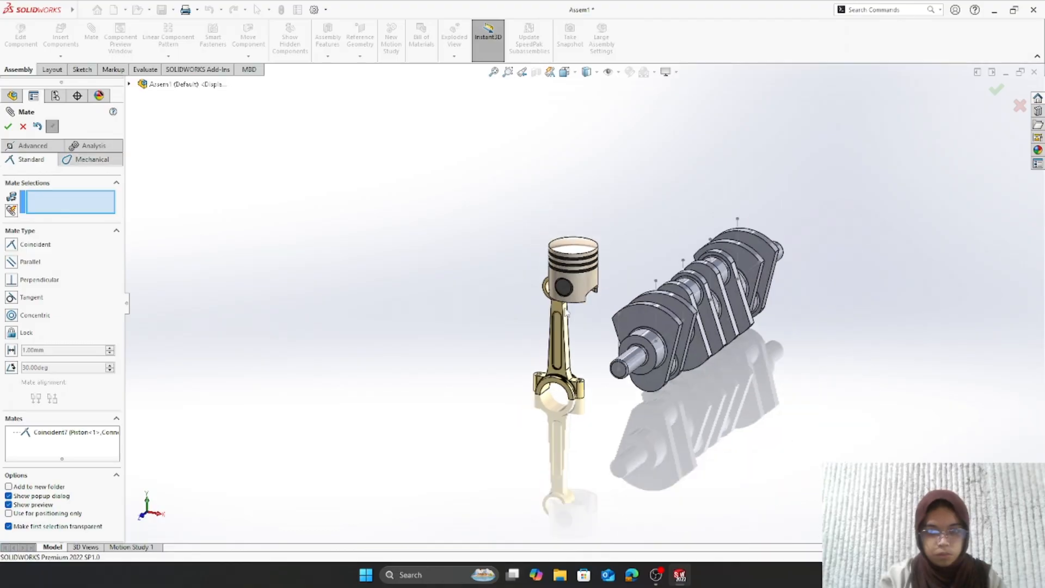
scroll(257, 293, down, 5)
middle_drag(257, 293, 354, 290)
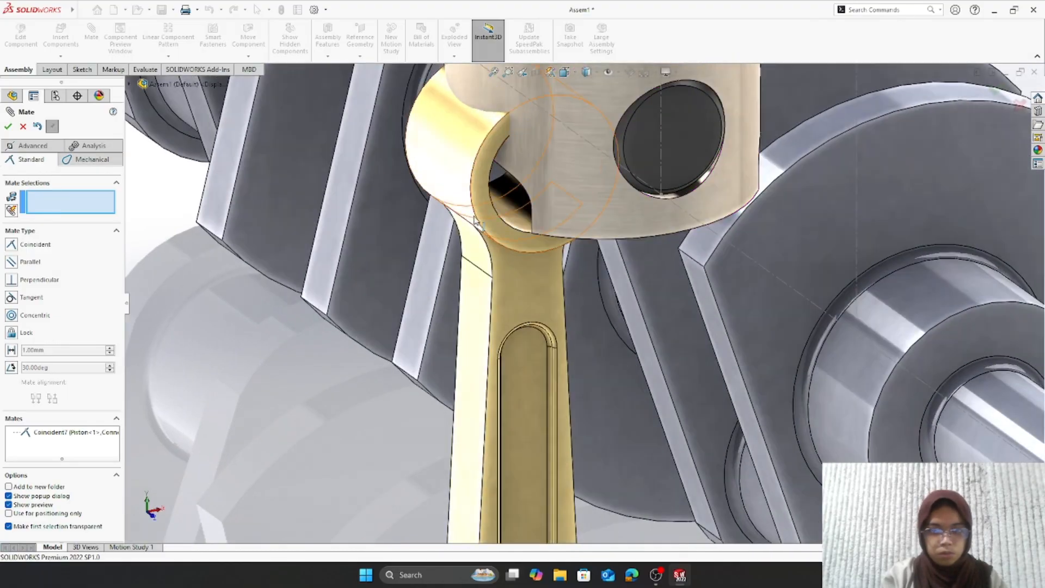
click(510, 211)
scroll(561, 326, up, 5)
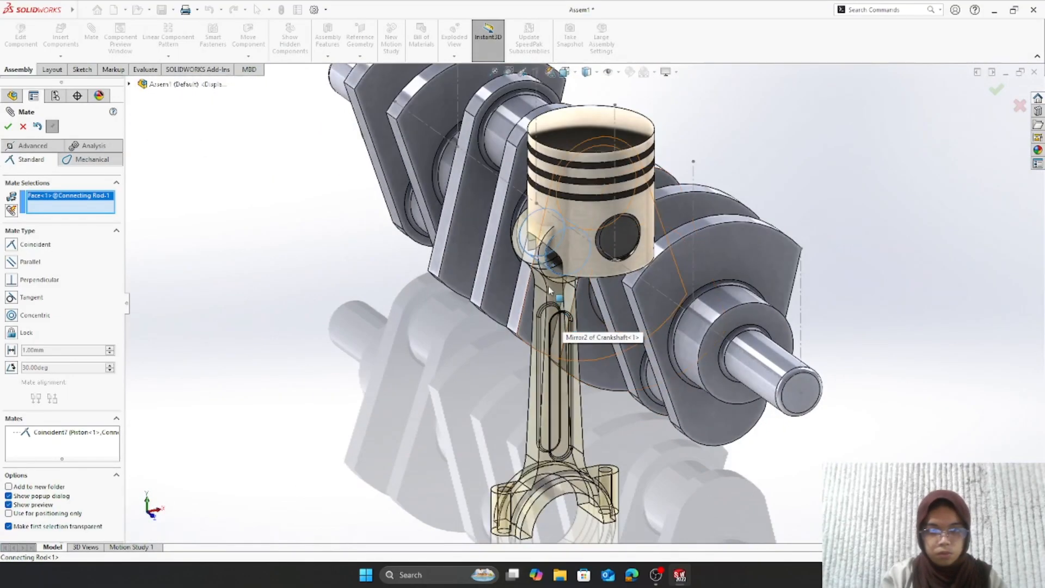
scroll(560, 326, down, 2)
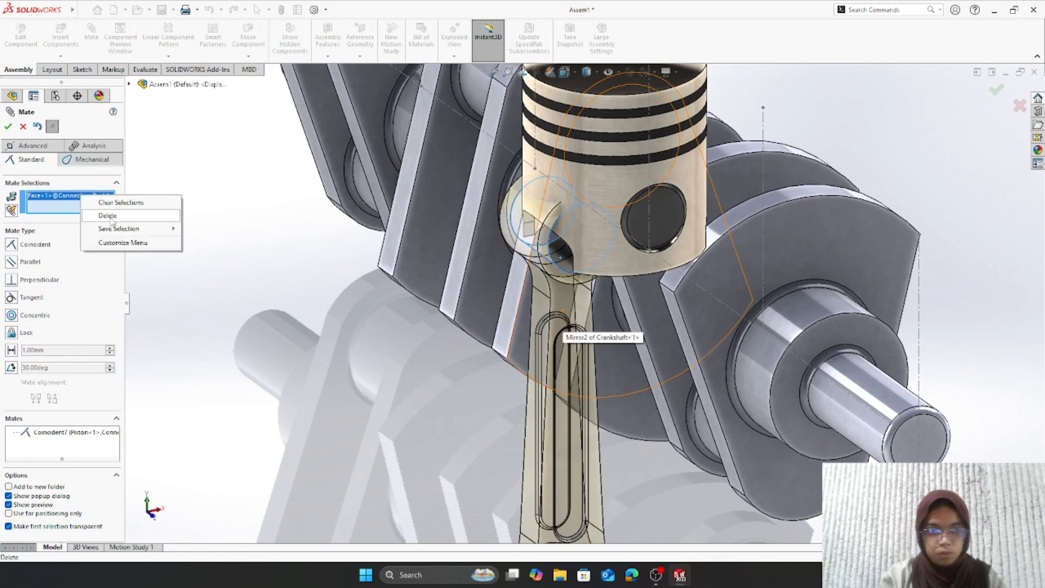
click(108, 216)
- Mate the connecting rod's small-end bore concentric with the piston pin's cylindrical face and finish mating
scroll(495, 321, down, 2)
scroll(640, 396, up, 5)
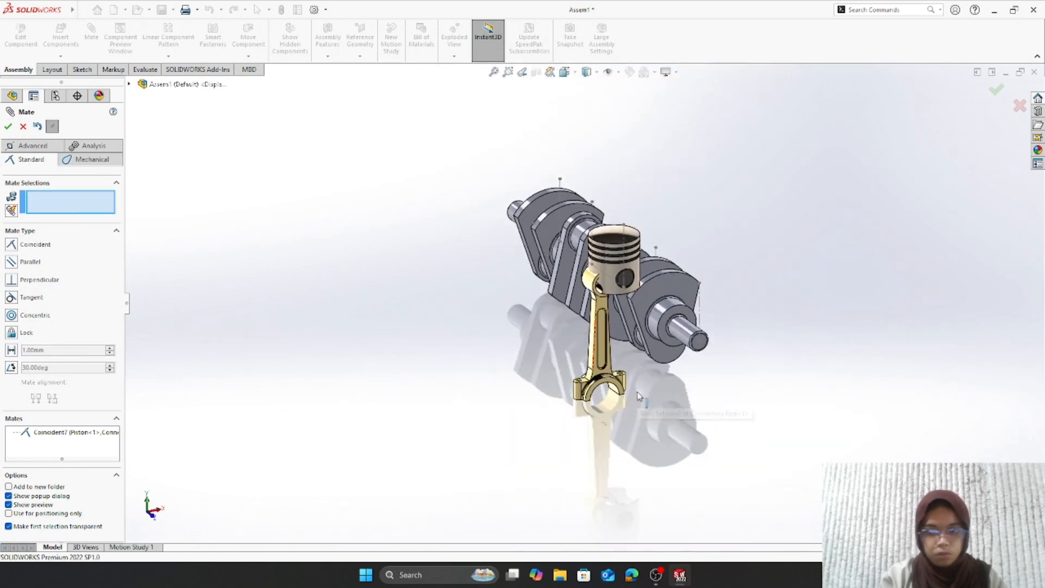
middle_drag(639, 396, 548, 402)
scroll(487, 279, down, 5)
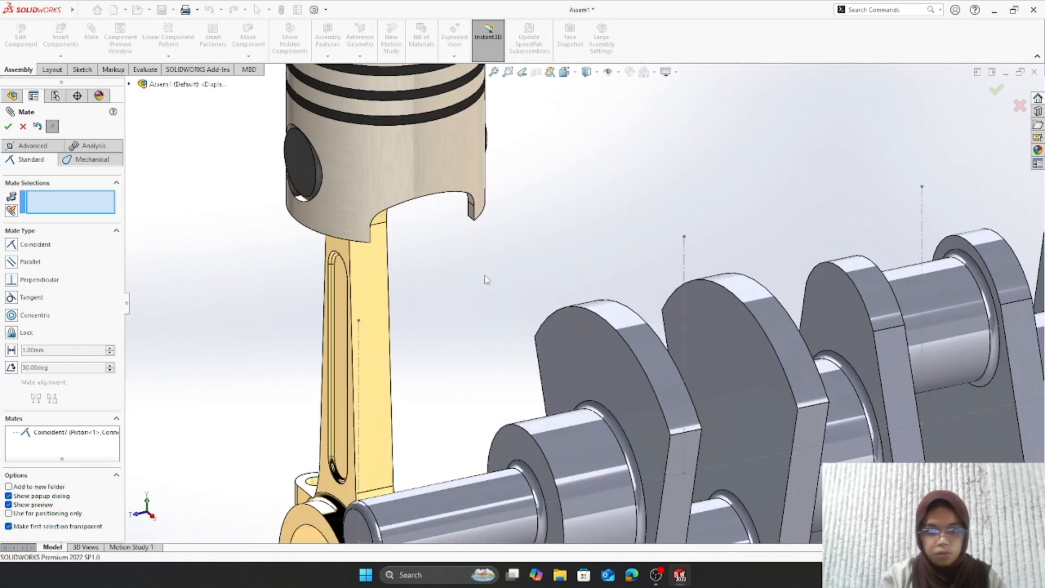
middle_drag(487, 279, 423, 94)
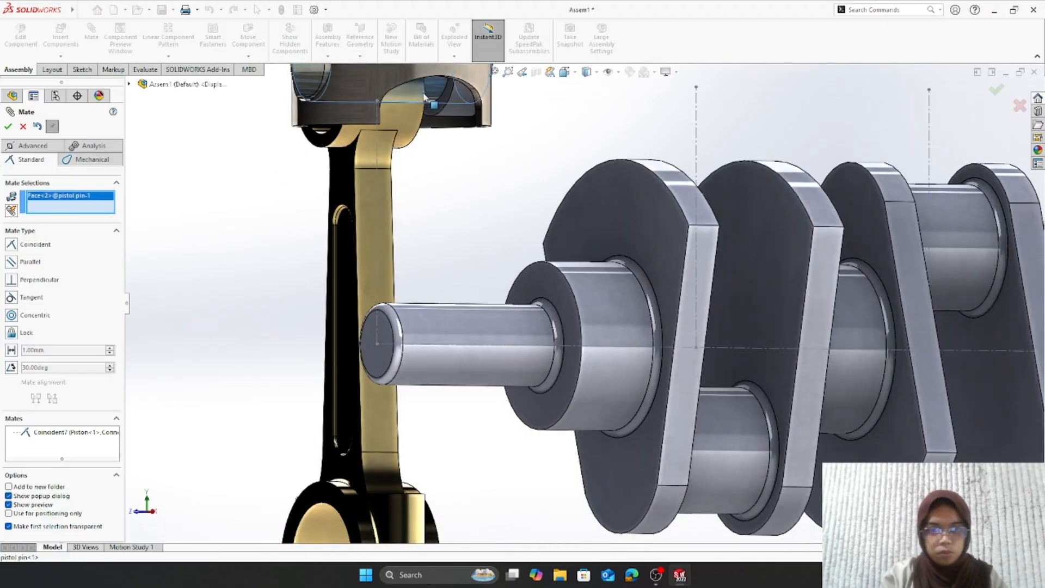
scroll(226, 259, up, 5)
middle_drag(226, 260, 340, 306)
scroll(871, 358, down, 7)
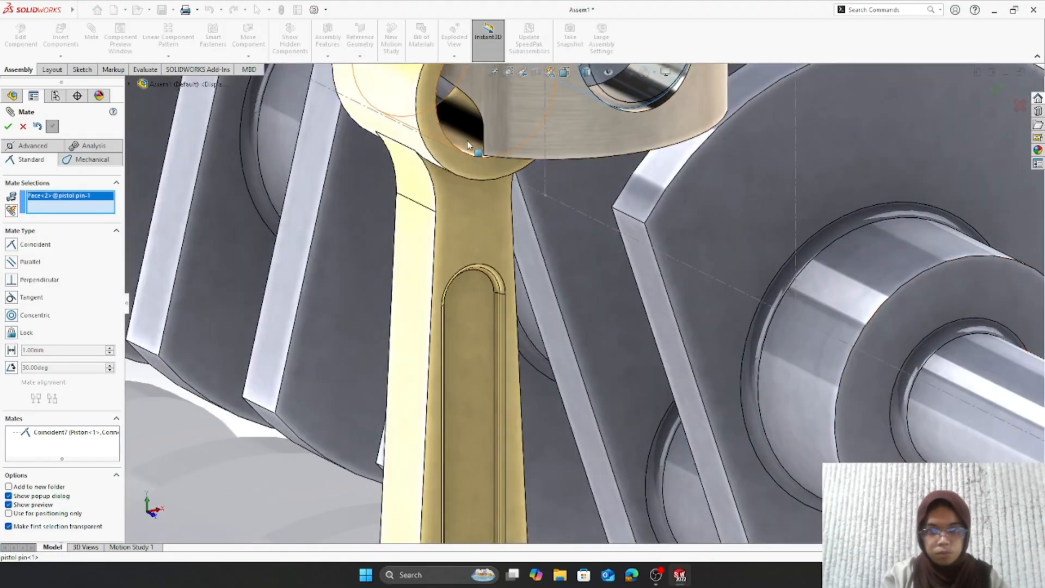
click(531, 158)
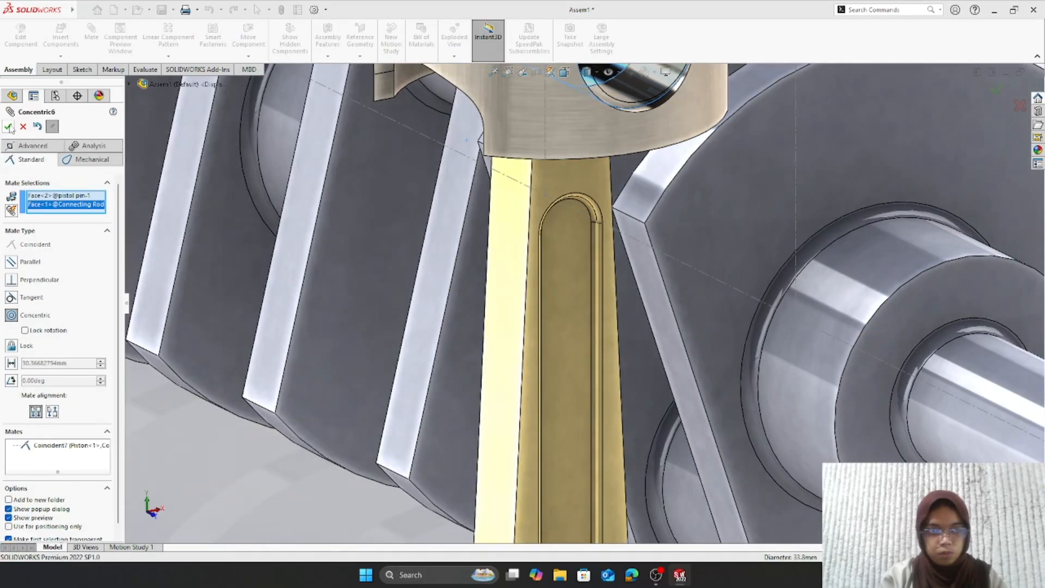
click(8, 126)
key(f)
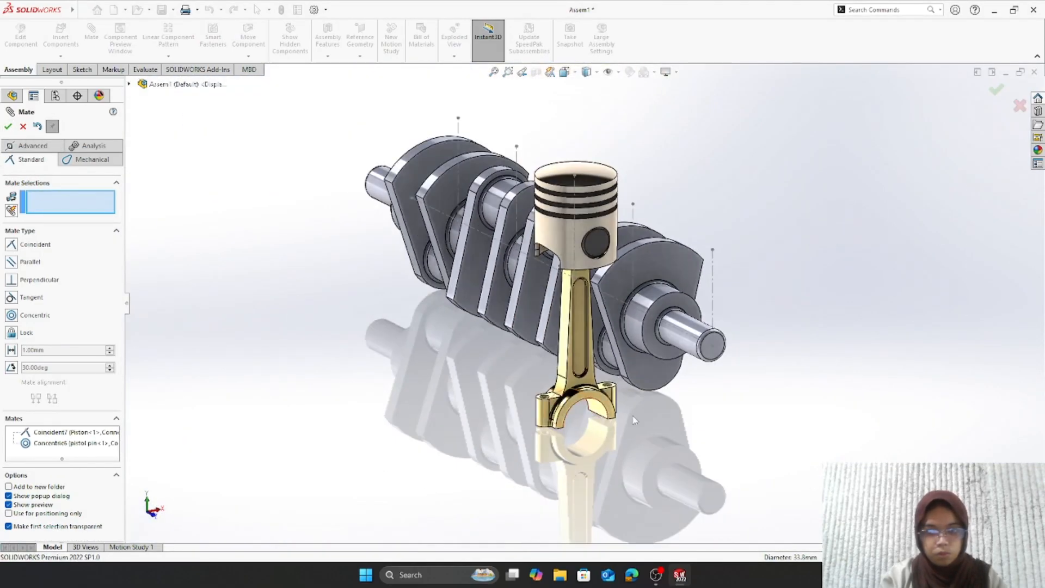
middle_drag(728, 429, 669, 414)
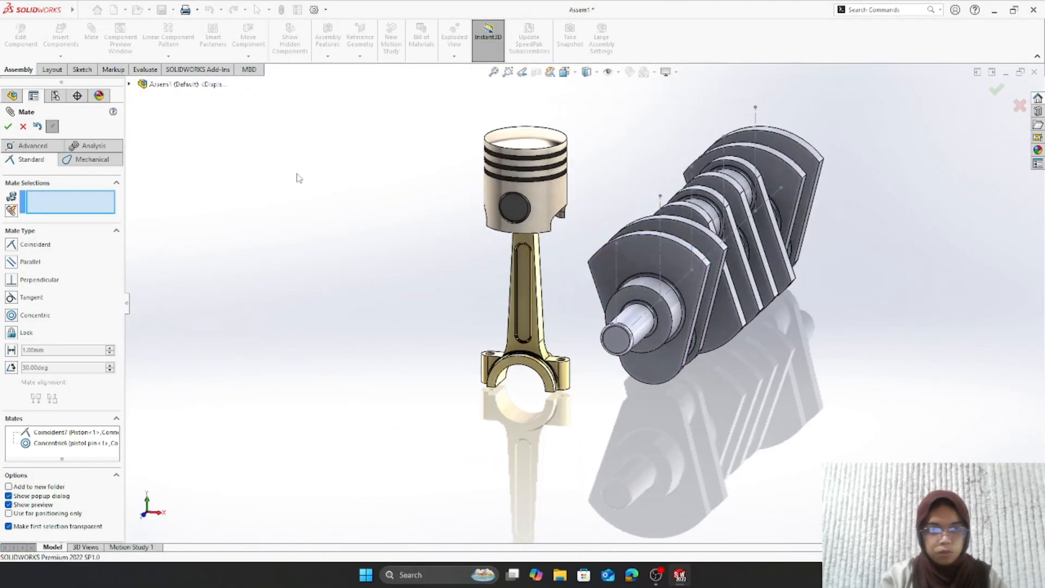
click(23, 126)
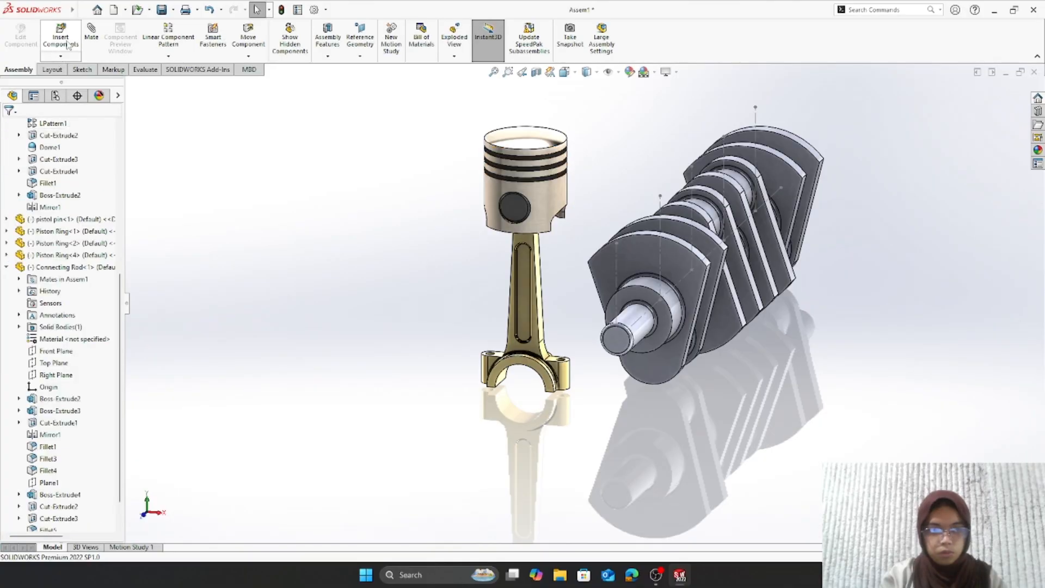
- Insert the Connecting Rod Cap part into the assembly, placing it just below the connecting rod's big end
click(60, 39)
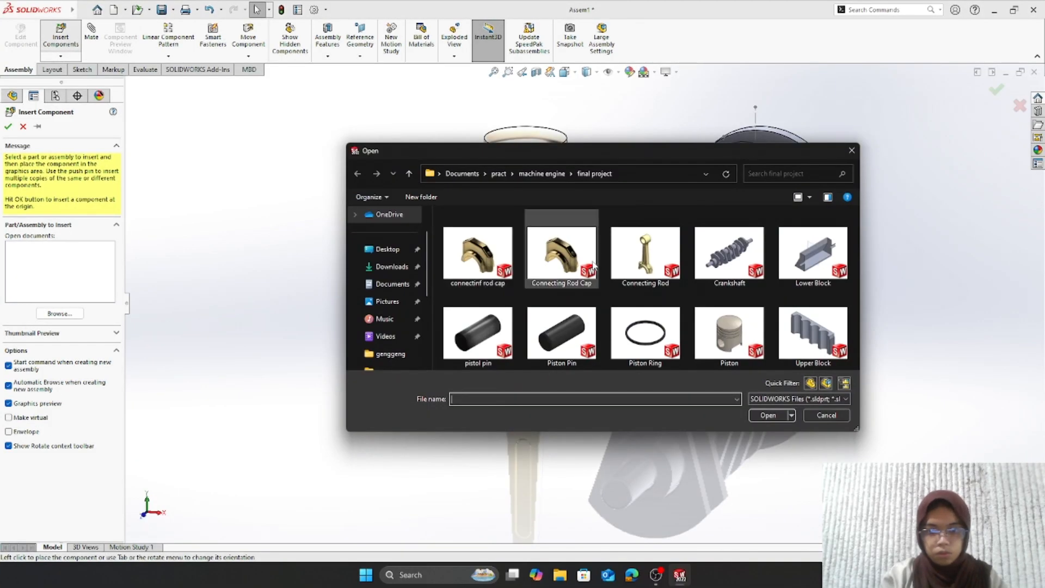
click(585, 287)
click(769, 416)
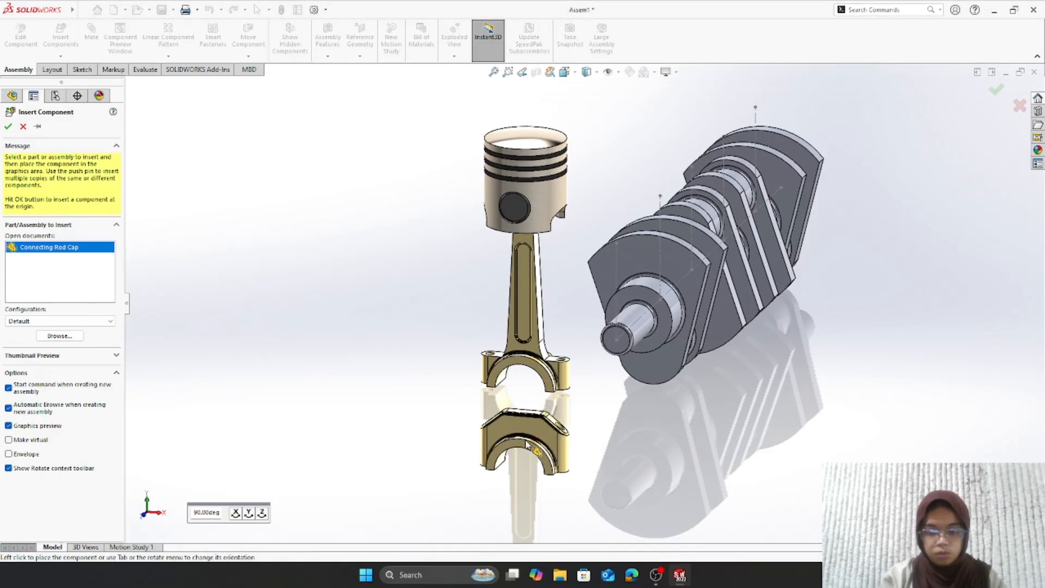
click(526, 444)
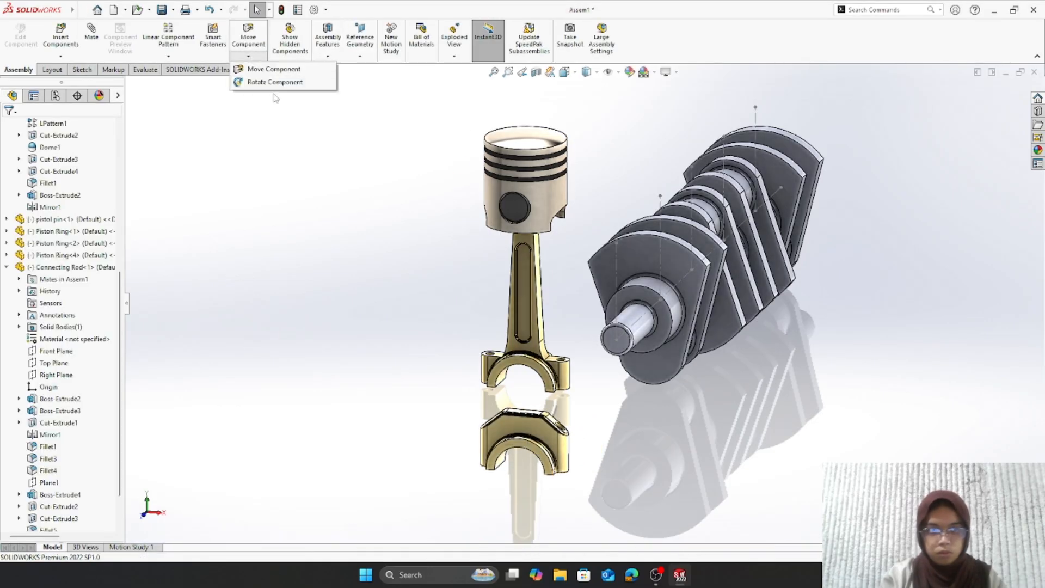
- Rotate the connecting rod cap freely so its half-bore opens upward, facing the rod's big end
drag(566, 455, 528, 339)
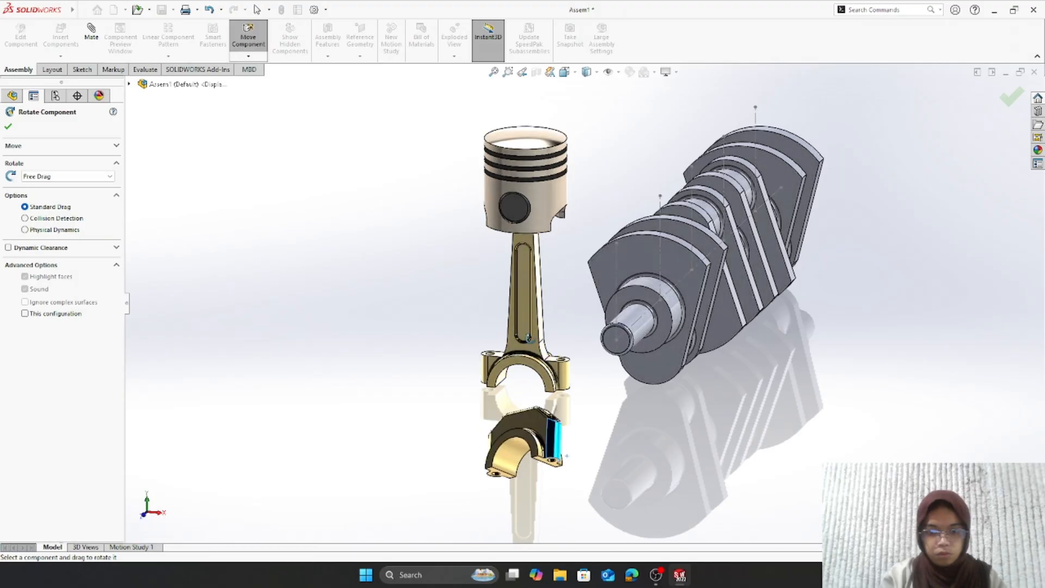
drag(514, 471, 505, 383)
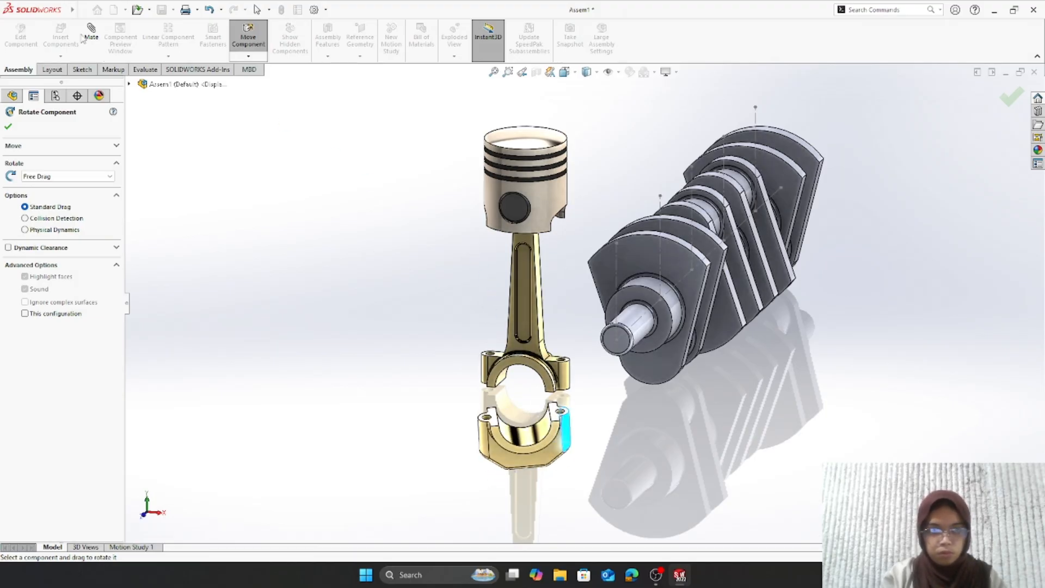
click(259, 48)
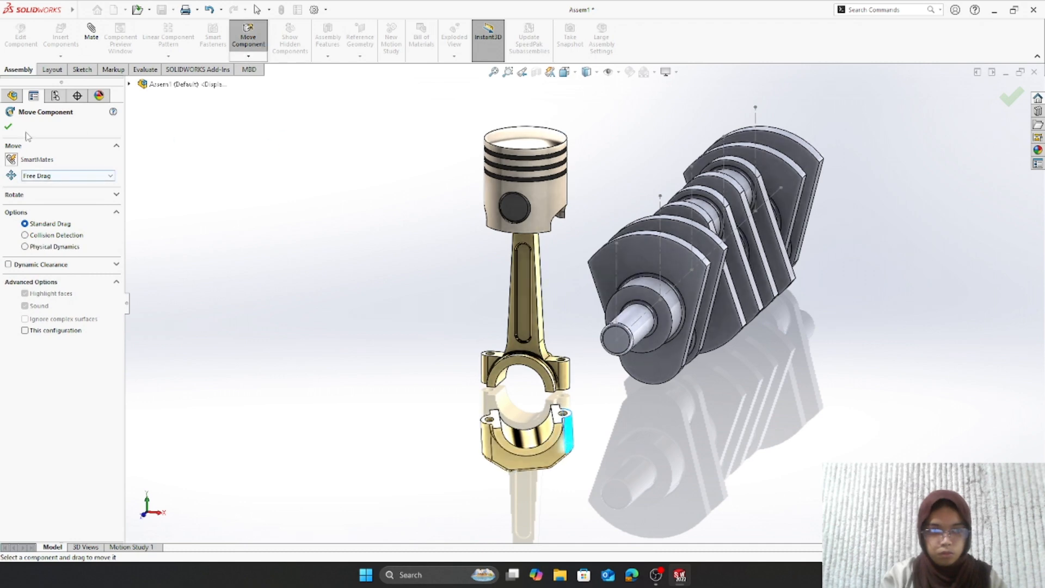
click(8, 128)
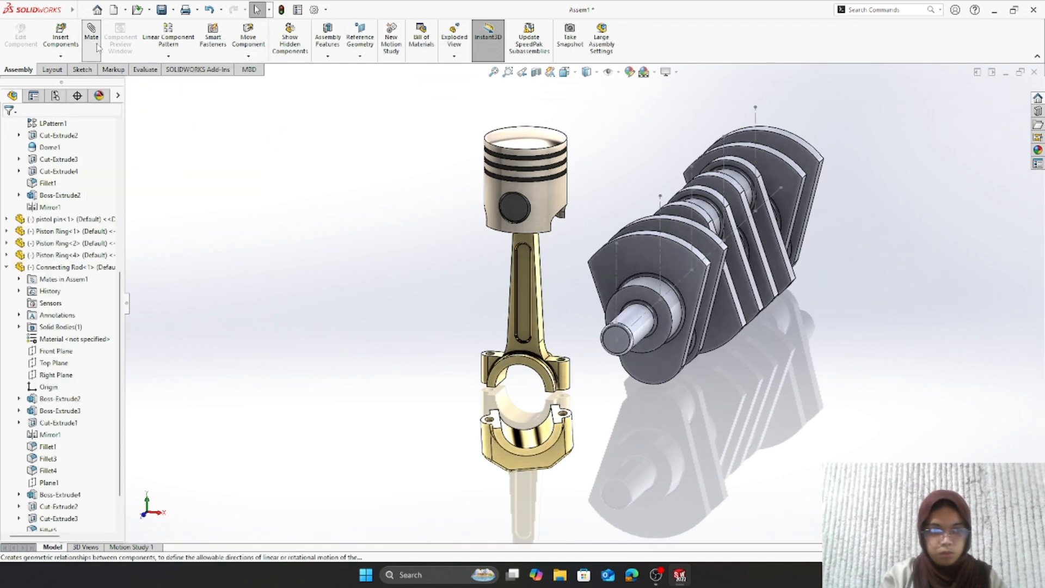
- Mate both bolt holes of the connecting rod cap concentric with the matching bolt holes in the rod's big end
scroll(583, 414, down, 5)
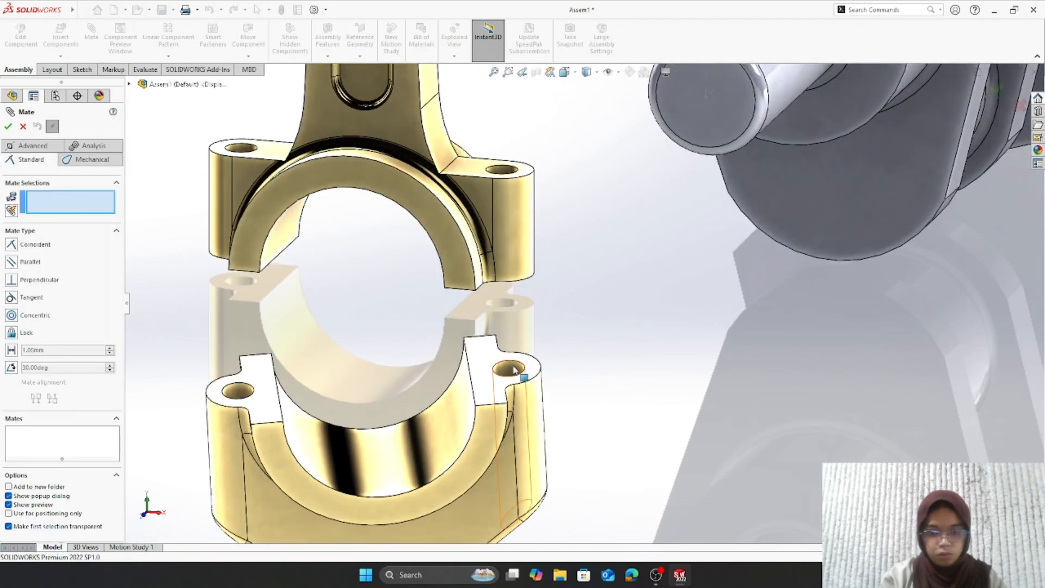
click(512, 370)
click(501, 172)
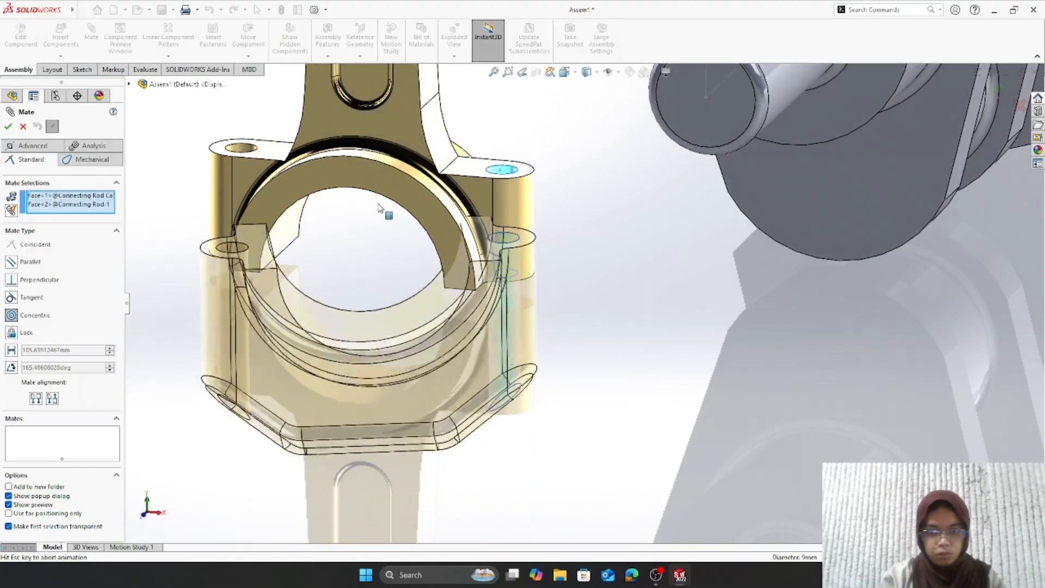
click(8, 126)
scroll(208, 281, down, 3)
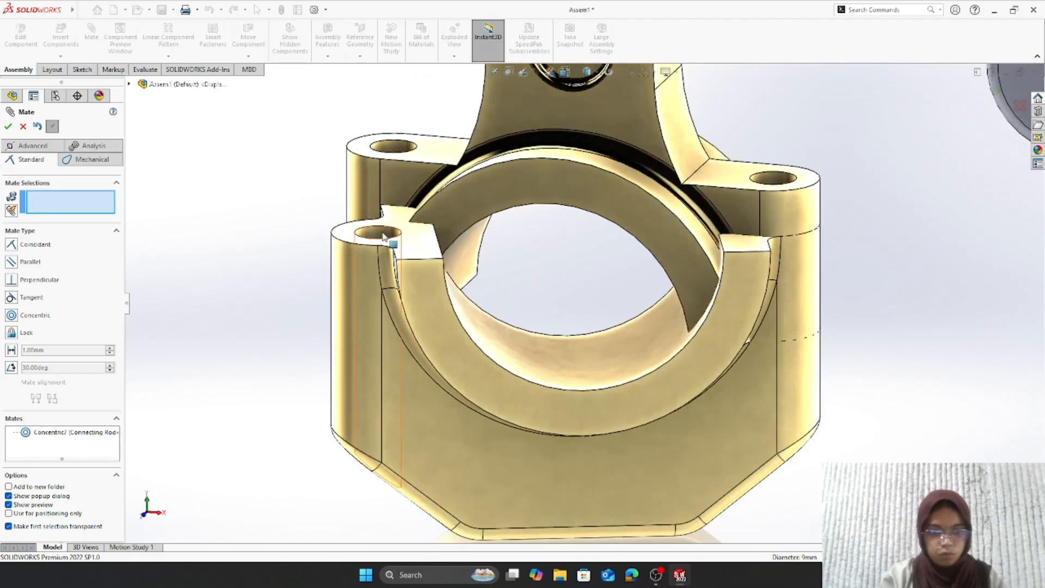
click(381, 240)
click(394, 149)
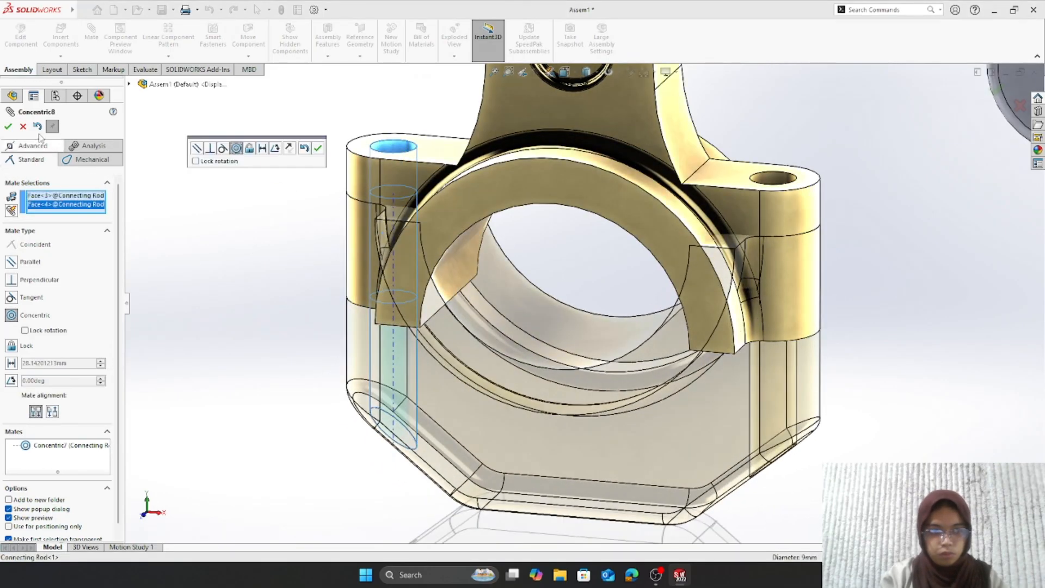
click(8, 126)
- Pull the cap down clear of the rod and mate its upper joint face coincident with the underside of the rod's big end
scroll(556, 371, up, 5)
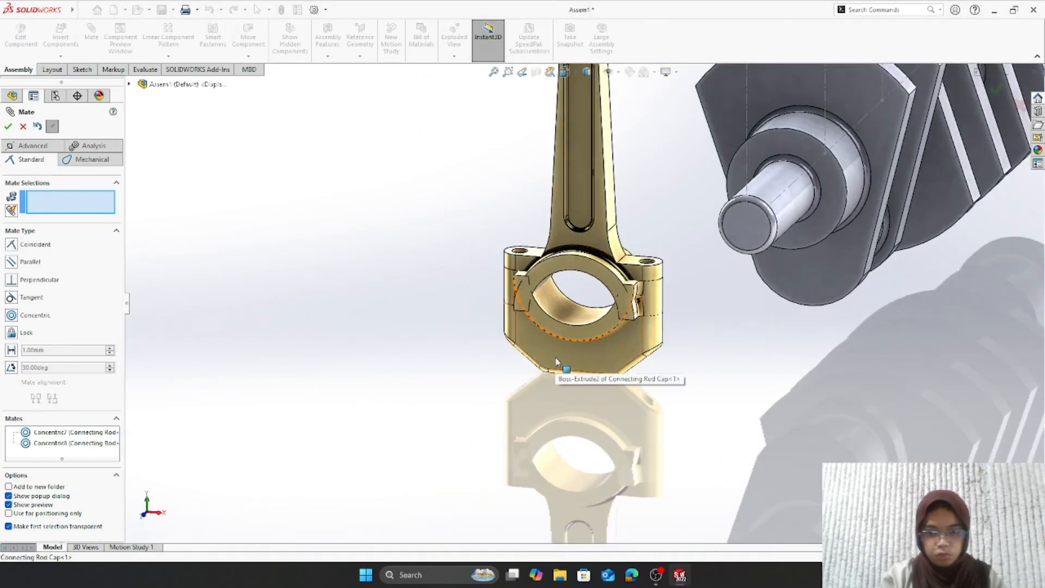
middle_drag(556, 371, 556, 350)
drag(581, 364, 582, 413)
click(534, 321)
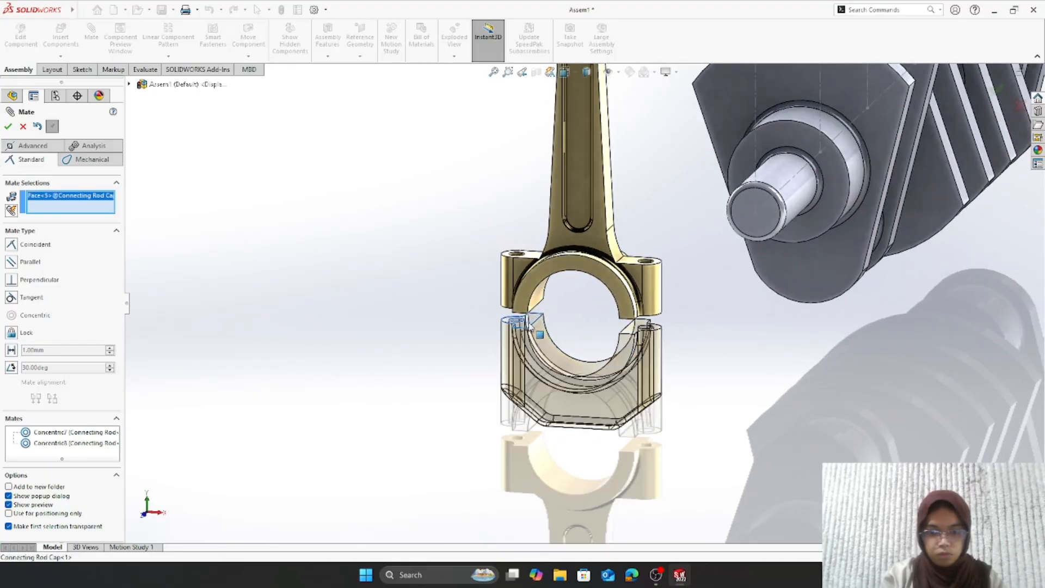
scroll(546, 344, up, 2)
scroll(546, 346, up, 2)
middle_drag(540, 396, 553, 357)
scroll(559, 321, down, 8)
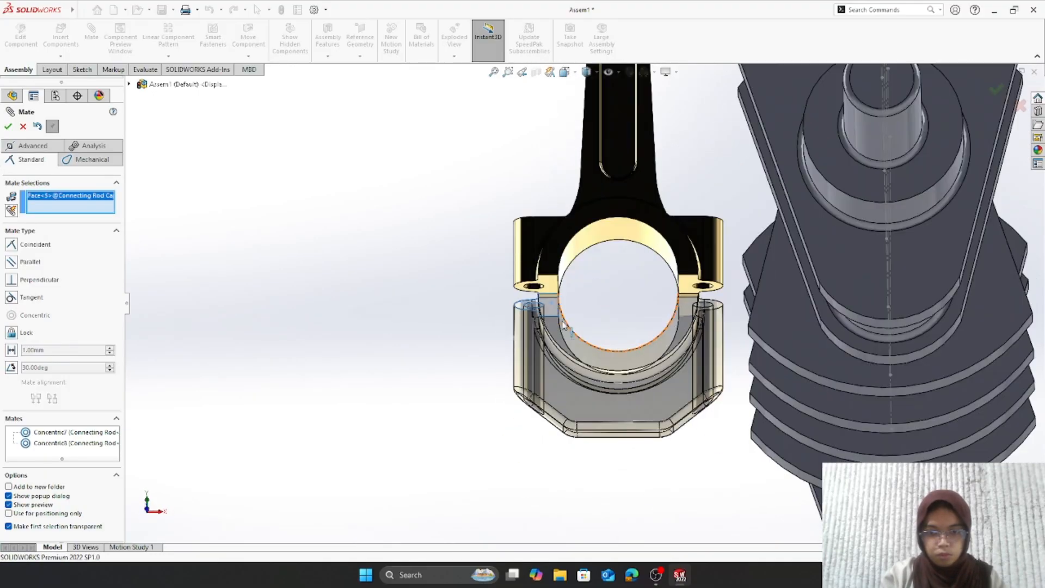
click(543, 240)
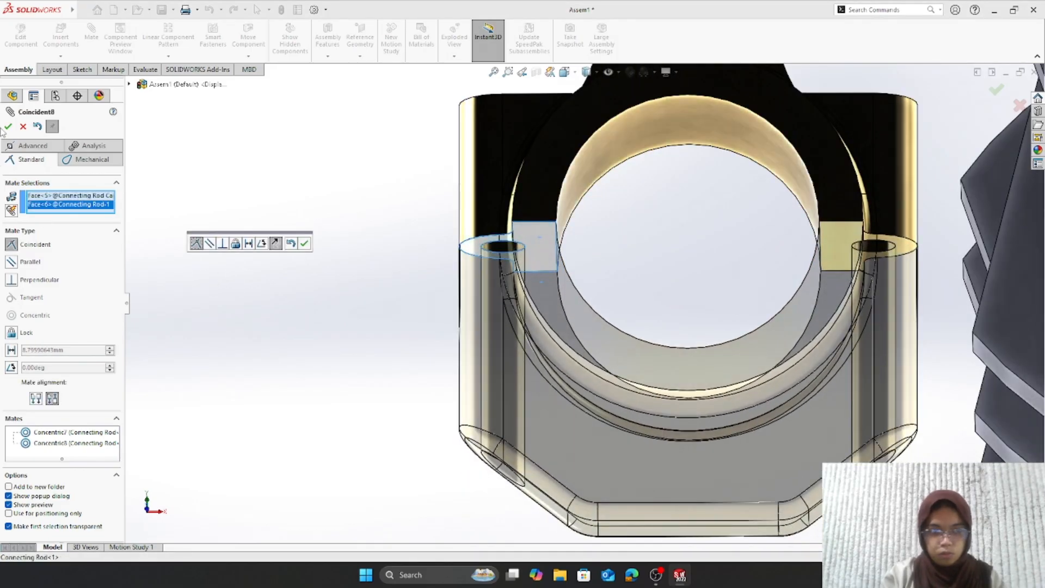
click(8, 127)
- Finish mating and move the piston and connecting rod assembly above the crankshaft, near the first crankpin
scroll(584, 495, up, 6)
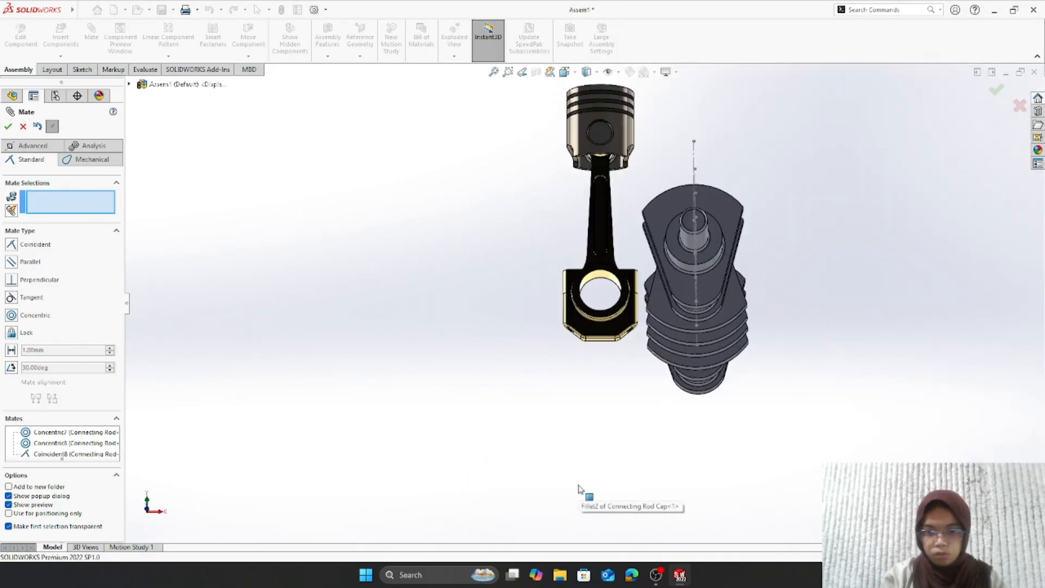
middle_drag(637, 455, 572, 522)
scroll(573, 521, down, 4)
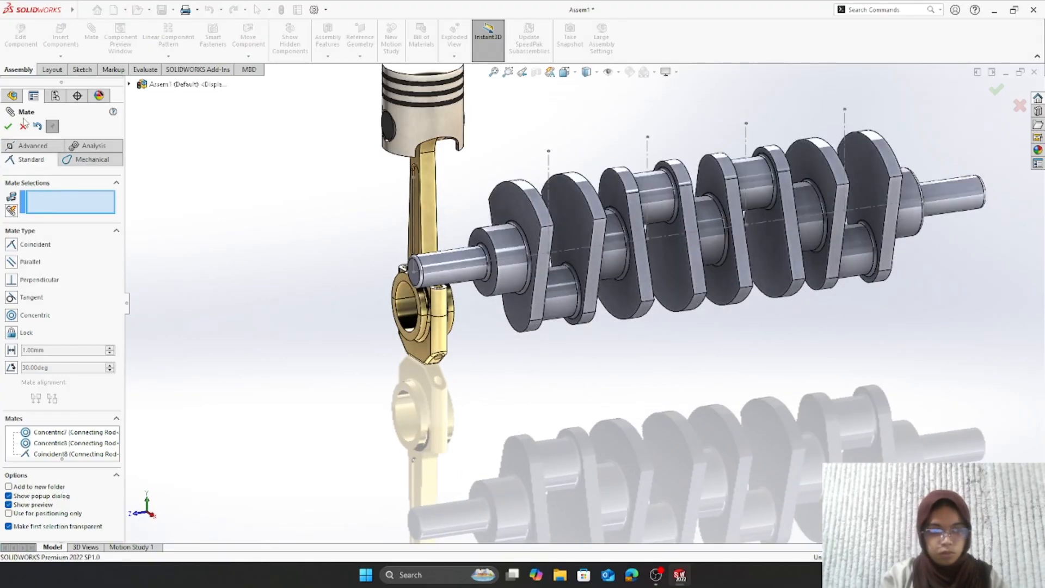
drag(427, 204, 537, 28)
scroll(602, 324, up, 4)
middle_drag(628, 348, 683, 360)
scroll(664, 343, up, 2)
scroll(565, 219, down, 3)
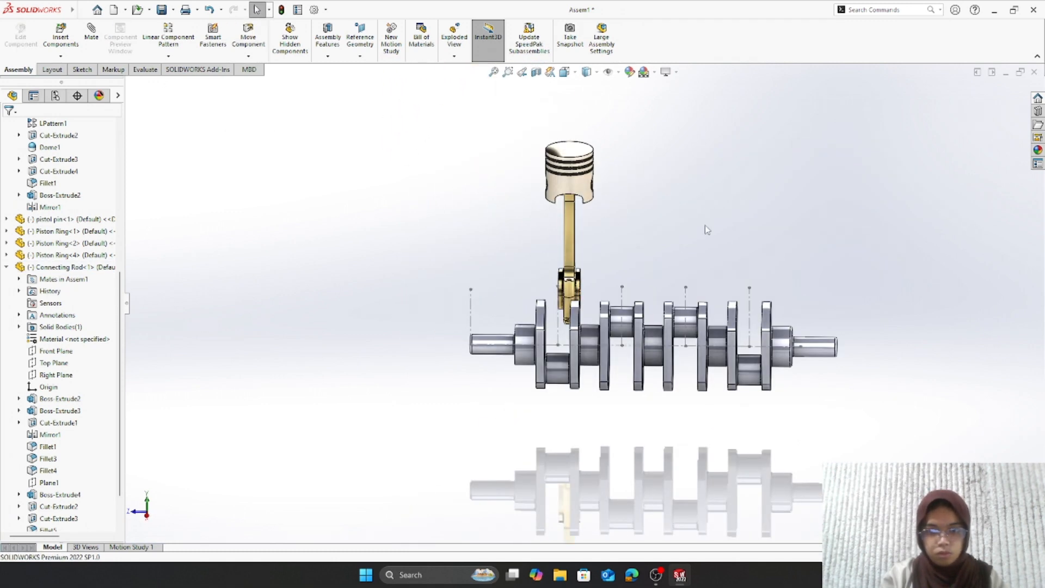
- Start an advanced Width mate with the two facing crank web faces beside the crankshaft's first crankpin as width selections
mouse_move(704, 225)
middle_down()
mouse_move(751, 226)
mouse_move(711, 219)
middle_up()
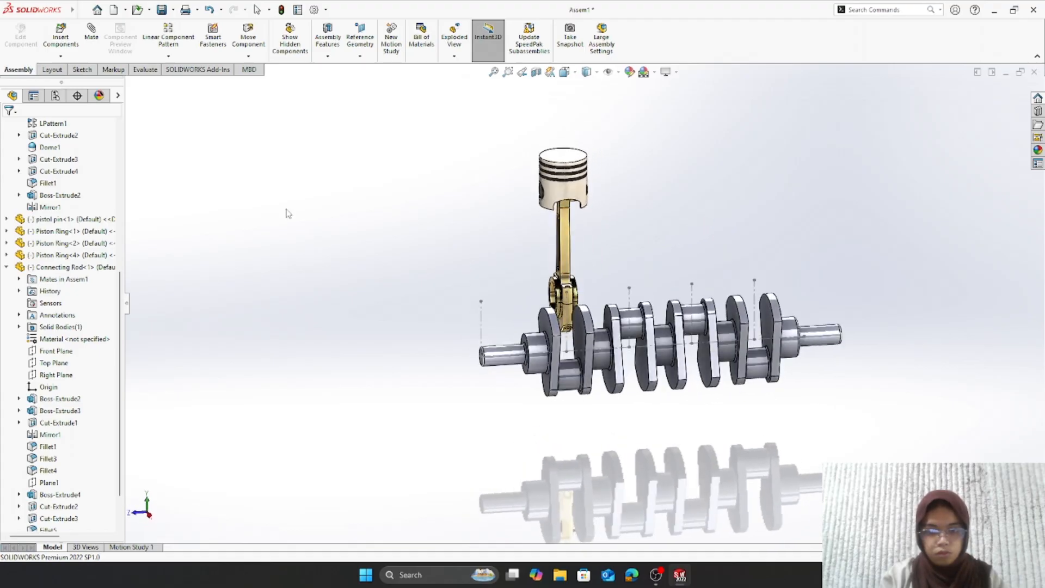
click(91, 33)
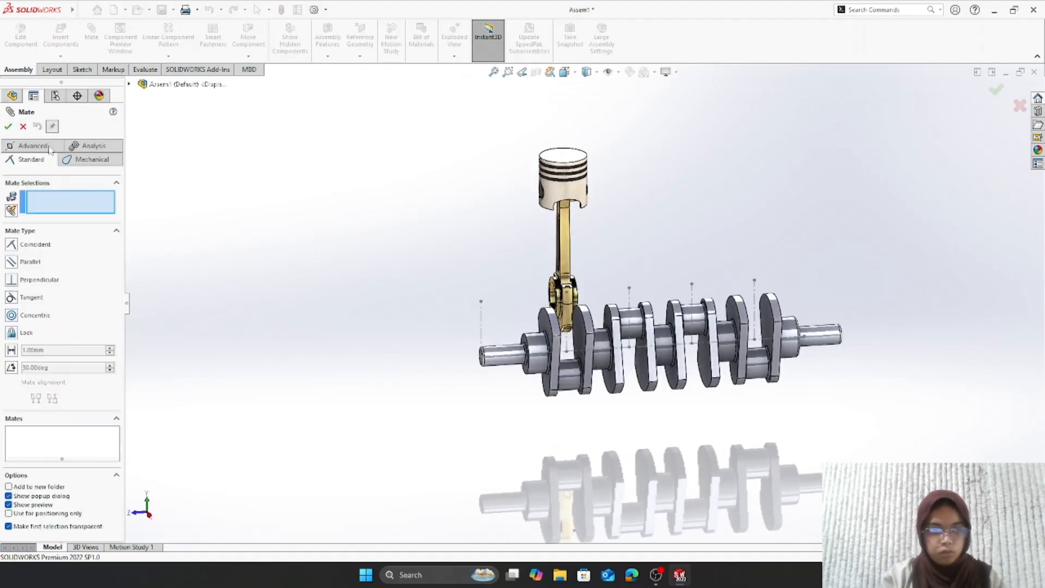
click(36, 147)
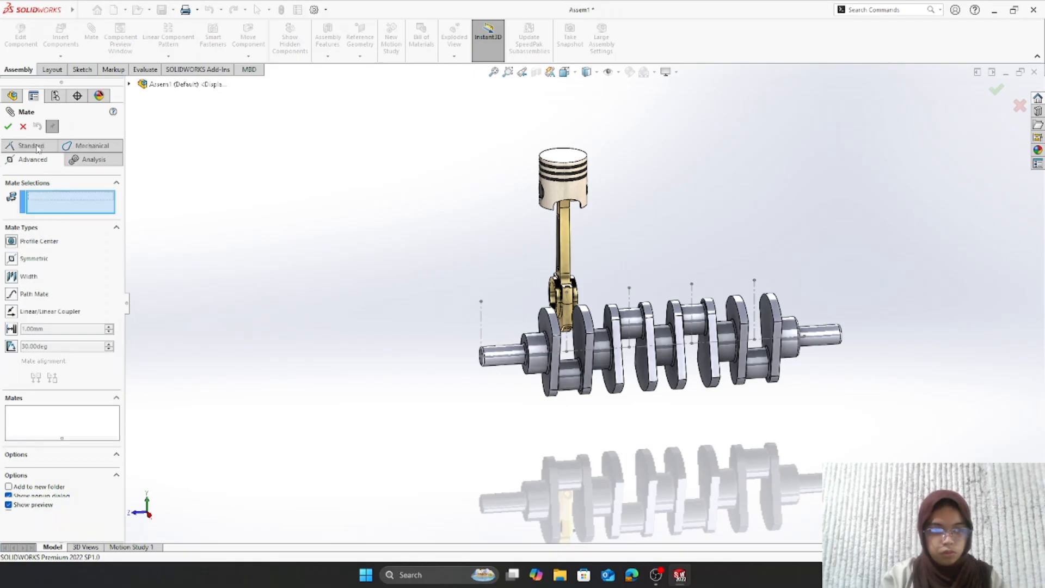
click(29, 276)
scroll(652, 399, up, 5)
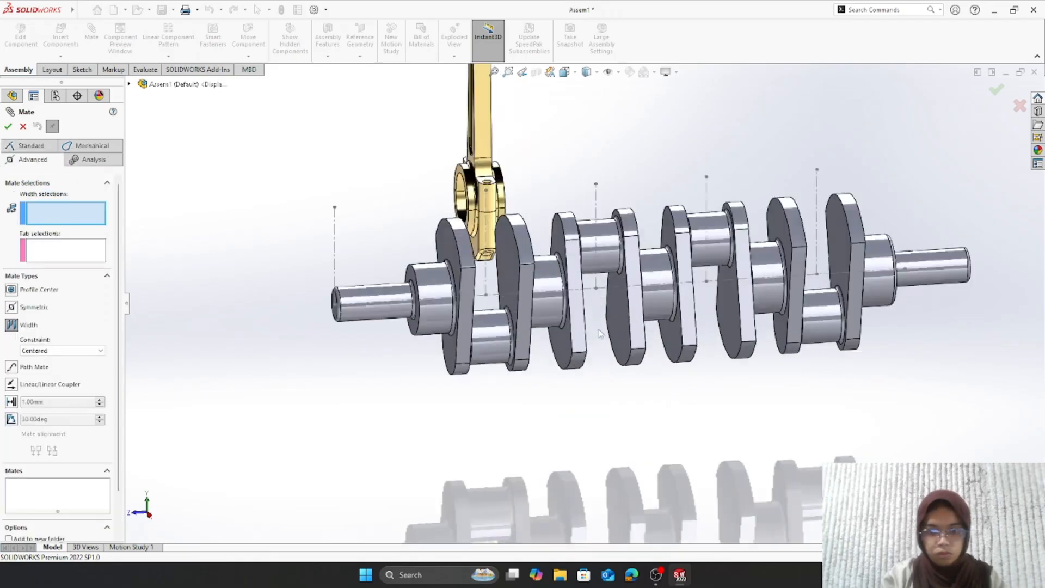
click(465, 252)
scroll(543, 366, down, 5)
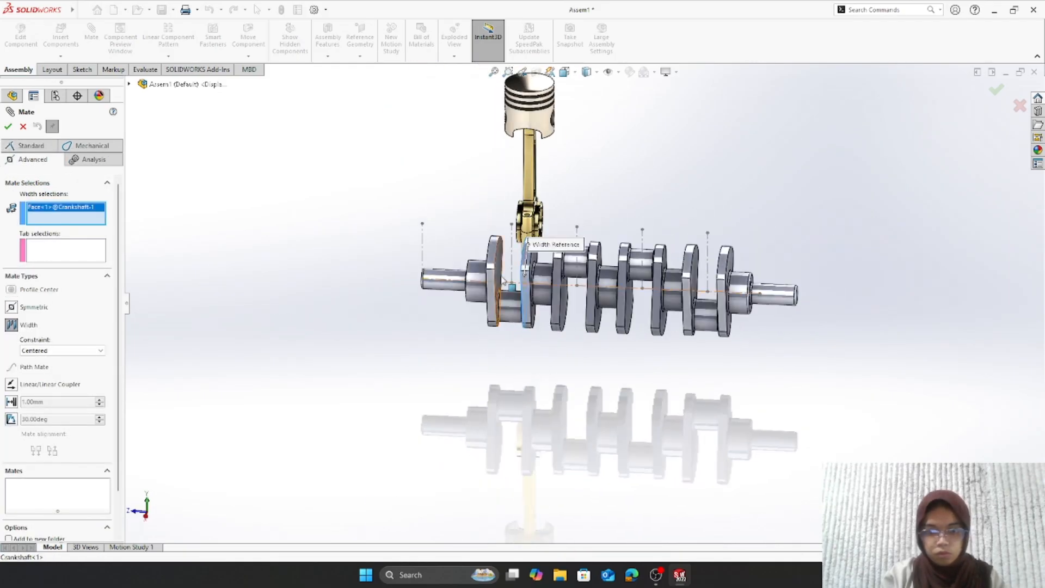
scroll(518, 296, up, 6)
click(548, 306)
scroll(547, 306, down, 6)
middle_drag(677, 261, 629, 252)
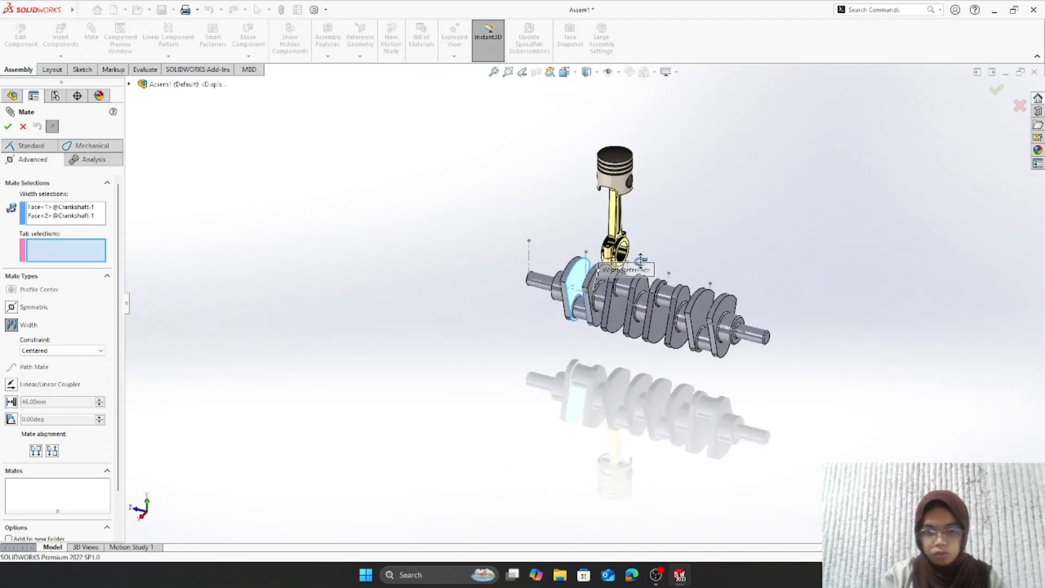
- Set the connecting rod's opposite front and back faces as tab selections and apply the Width mate with the Centered constraint
scroll(625, 247, up, 7)
click(432, 312)
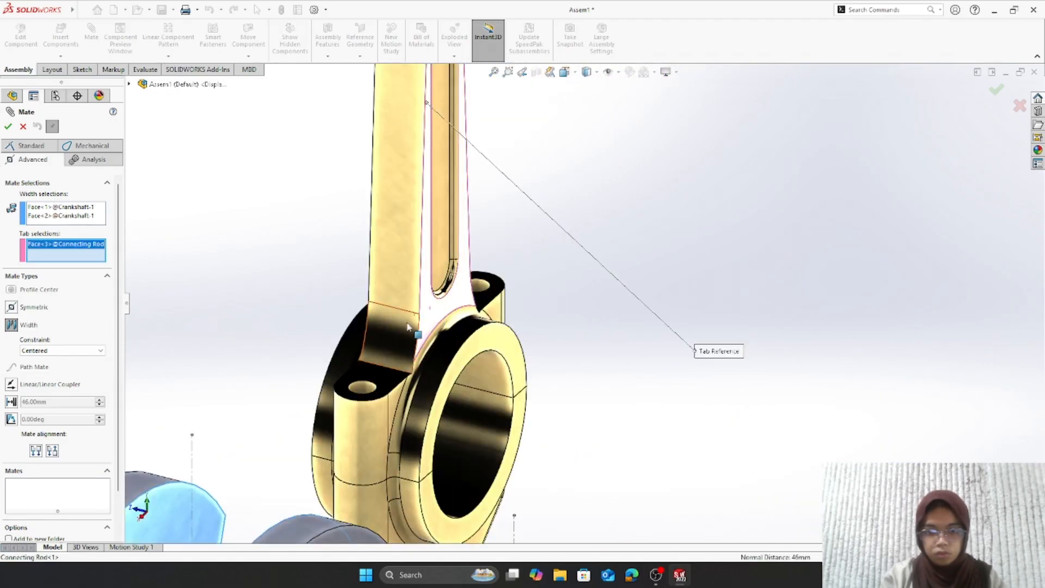
scroll(432, 326, down, 6)
middle_drag(381, 299, 457, 296)
scroll(459, 283, up, 6)
scroll(459, 283, up, 2)
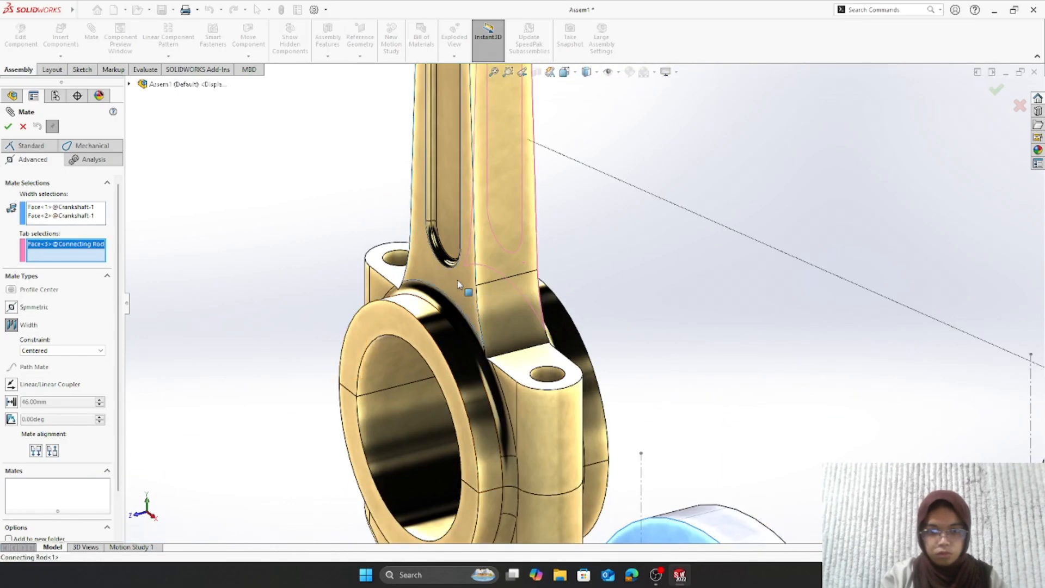
click(459, 283)
scroll(499, 318, down, 8)
middle_drag(712, 478, 644, 485)
click(8, 127)
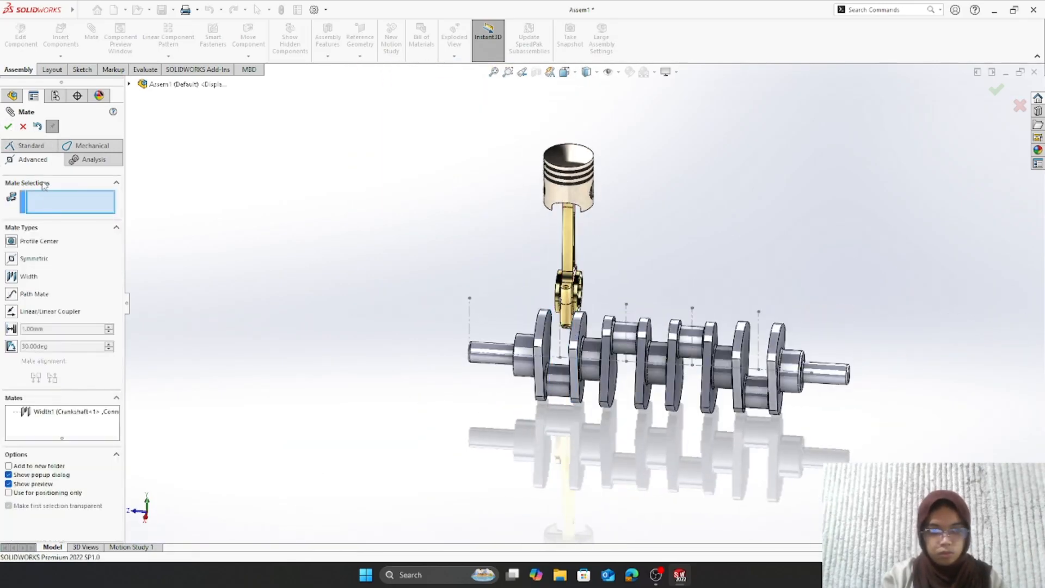
- Mate the crankshaft's first crankpin concentric with the bore of the connecting rod's big end
click(38, 151)
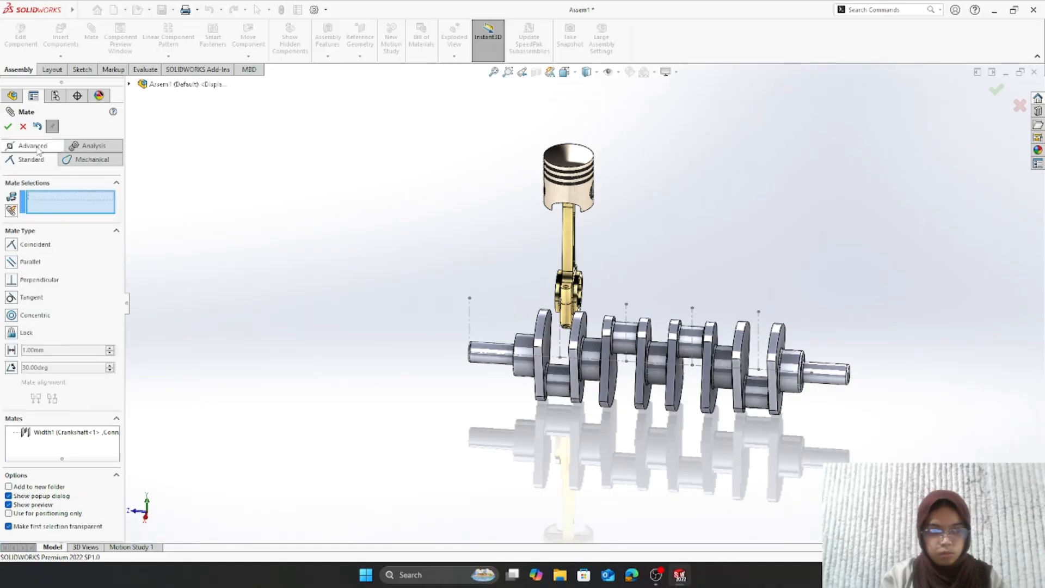
scroll(470, 409, down, 4)
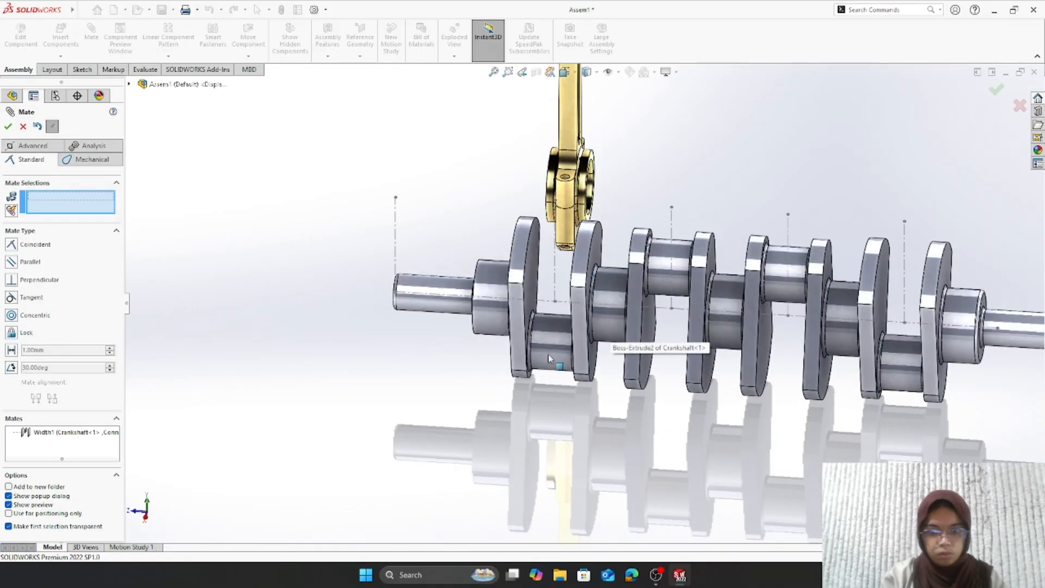
click(553, 356)
scroll(443, 405, up, 4)
middle_drag(442, 405, 536, 354)
scroll(566, 313, down, 5)
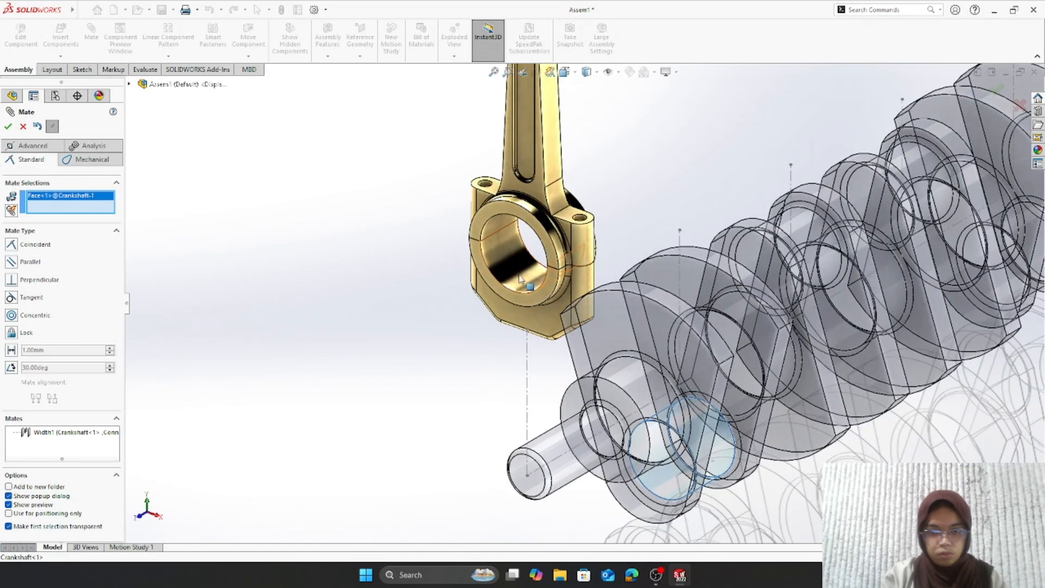
click(518, 278)
click(10, 129)
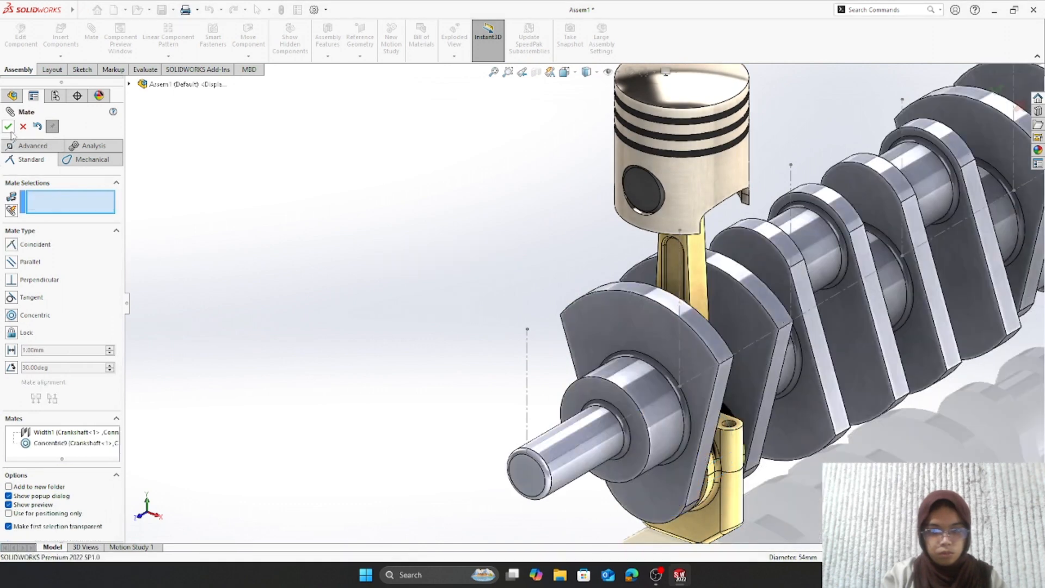
- Mate the piston's outer cylindrical face concentric with the vertical sketch line above the first crankpin and finish mating
scroll(803, 446, up, 2)
scroll(773, 386, down, 1)
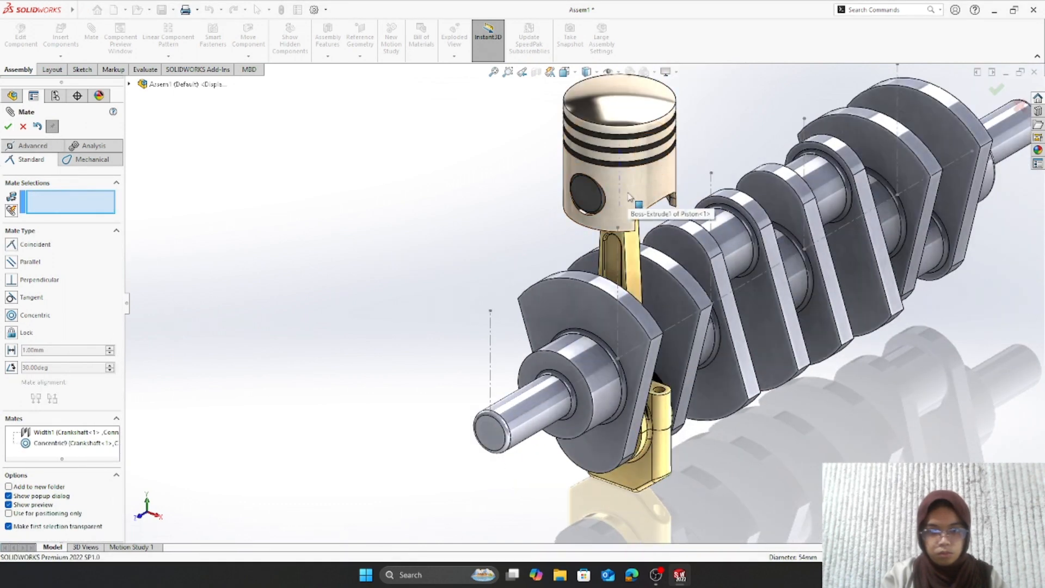
click(629, 196)
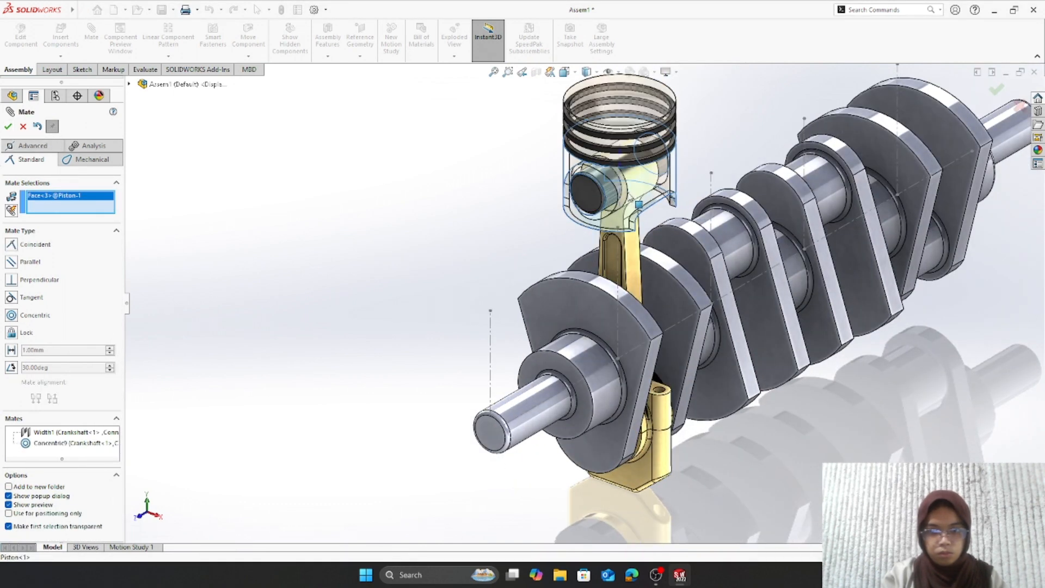
click(620, 266)
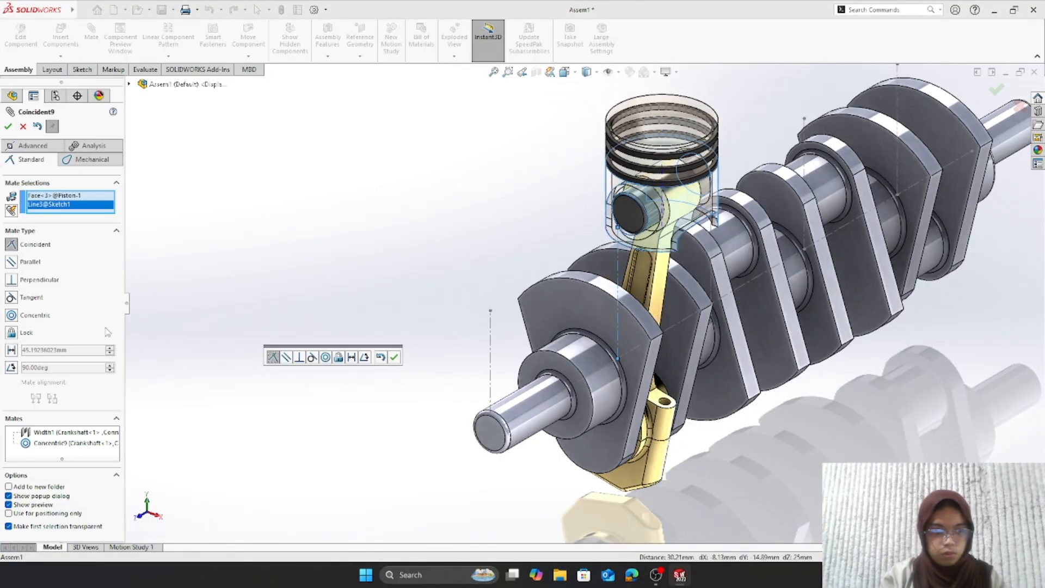
click(7, 126)
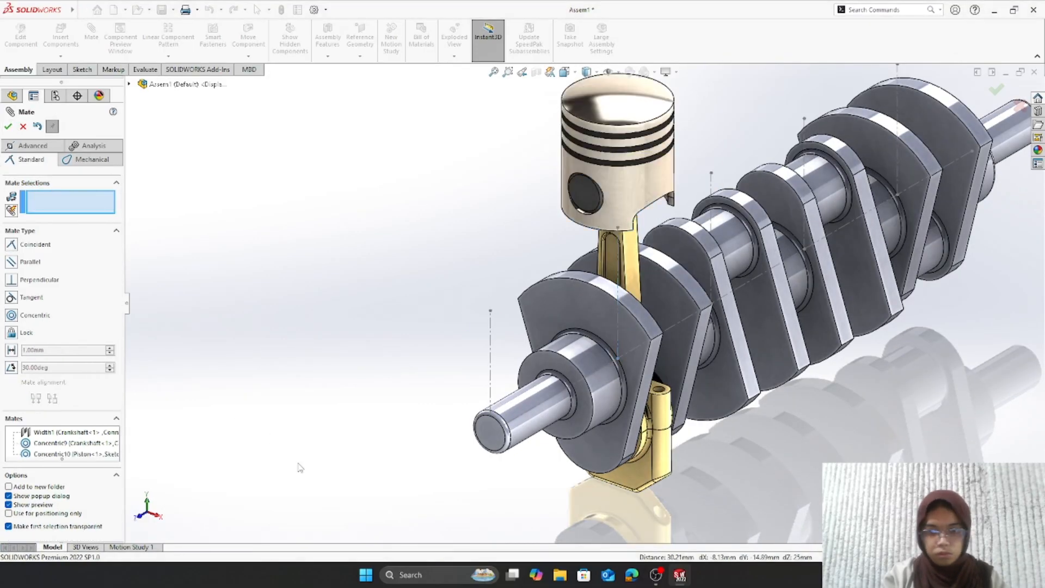
scroll(326, 468, up, 3)
scroll(415, 445, down, 3)
scroll(787, 282, up, 3)
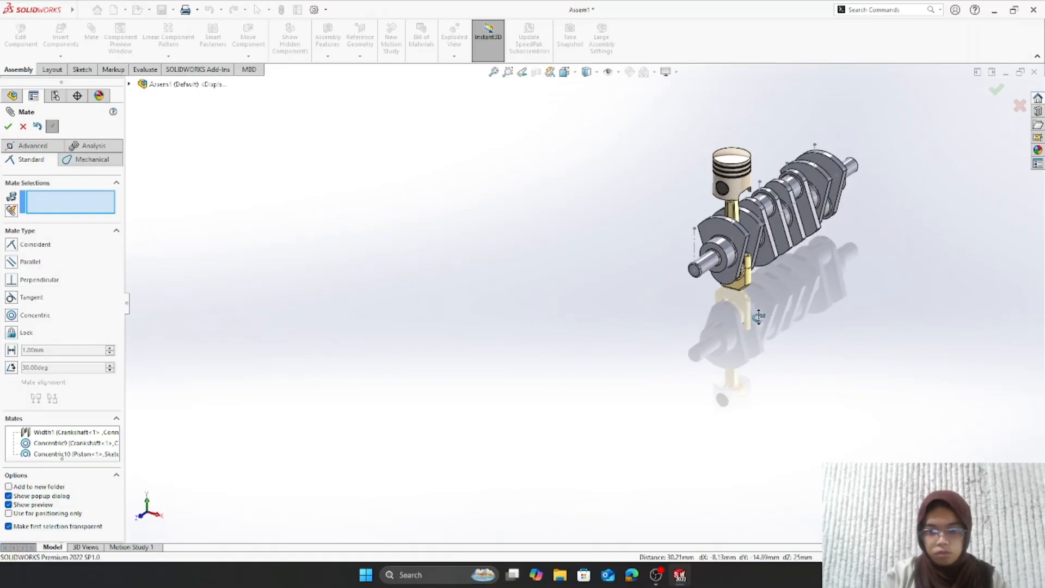
scroll(773, 295, down, 5)
scroll(707, 308, up, 3)
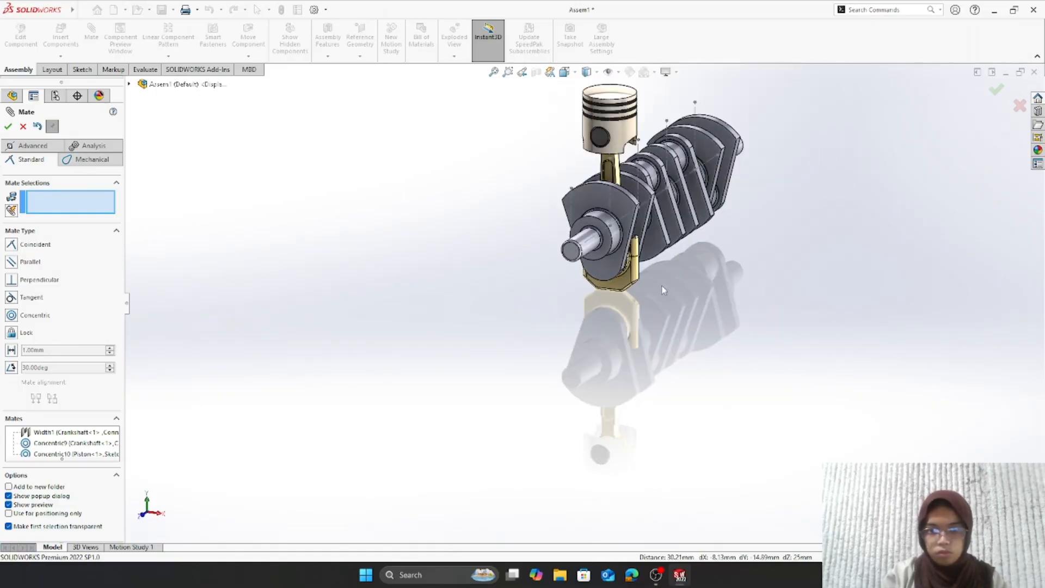
middle_drag(663, 290, 578, 295)
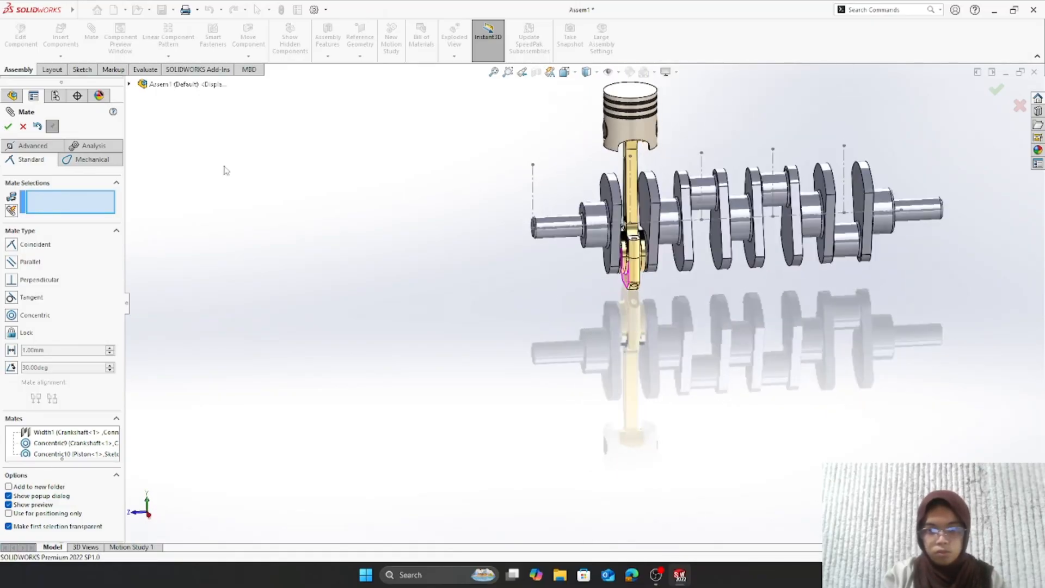
click(23, 127)
- Start Copy with Mates and select the piston and its three piston rings as components to copy
click(60, 56)
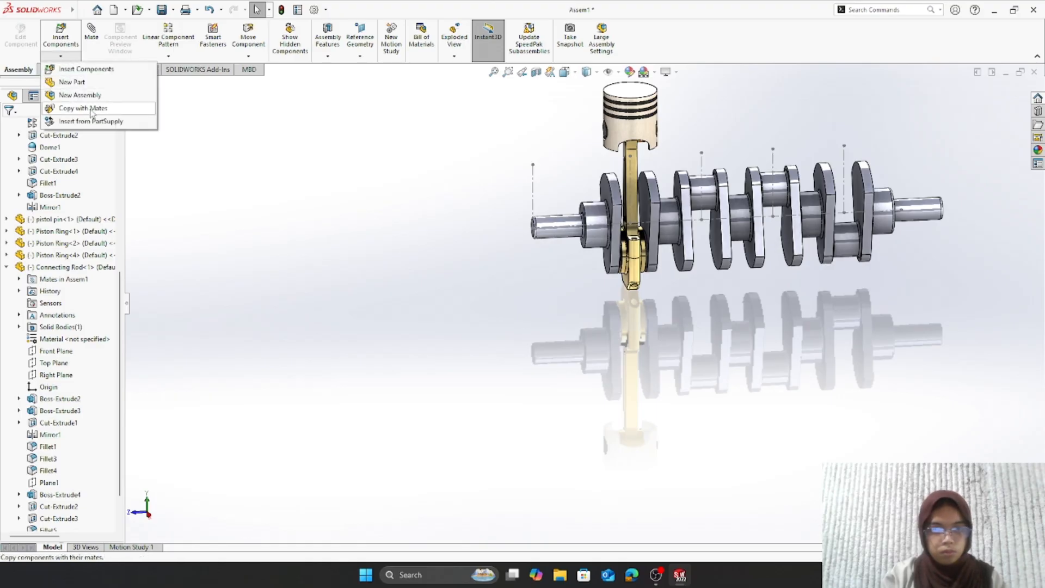
click(91, 111)
scroll(706, 289, down, 2)
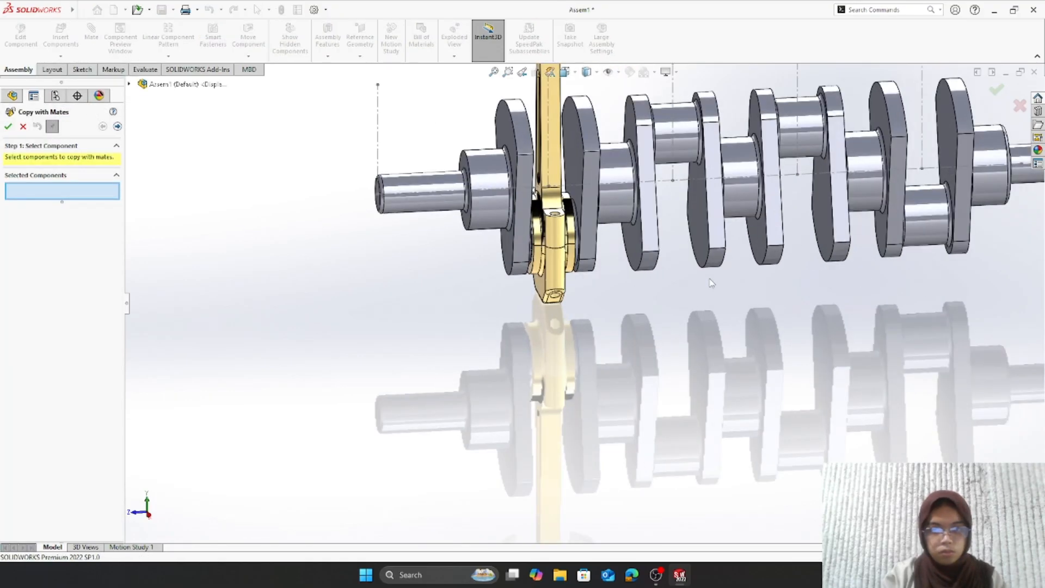
scroll(640, 211, up, 4)
scroll(572, 228, down, 5)
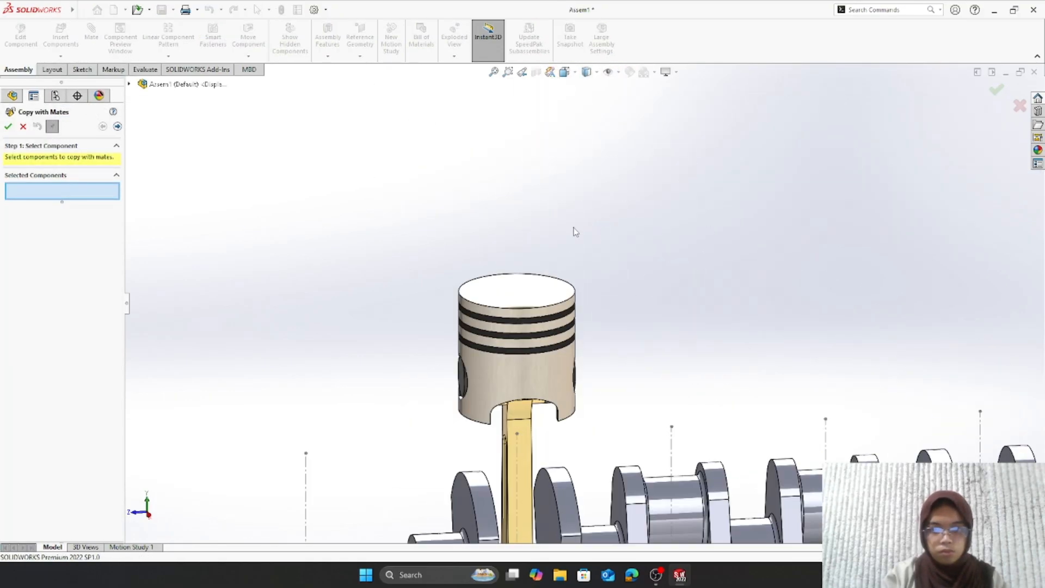
click(521, 319)
scroll(569, 290, down, 3)
click(571, 349)
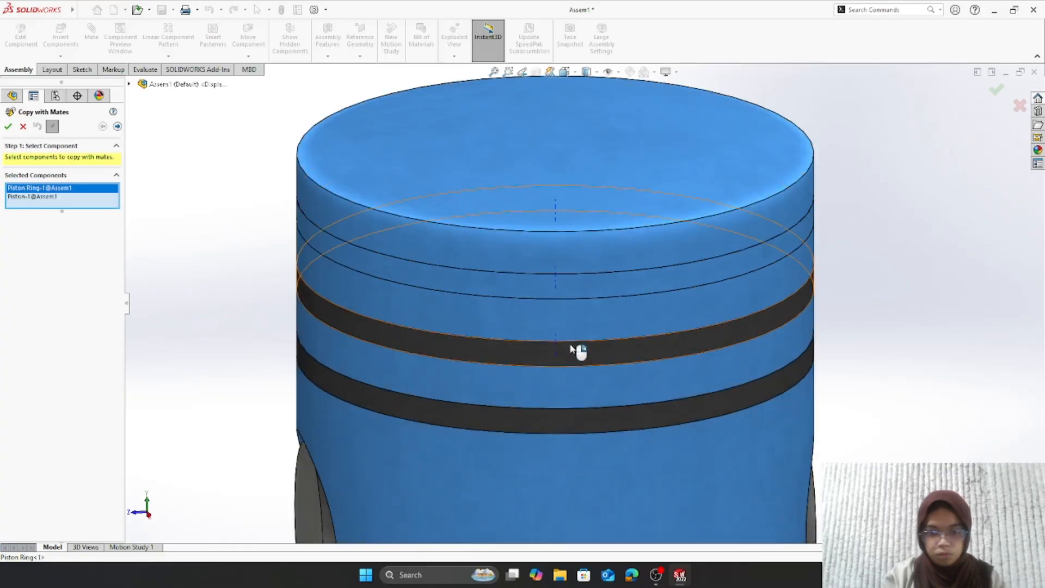
click(580, 393)
click(584, 418)
scroll(566, 430, down, 3)
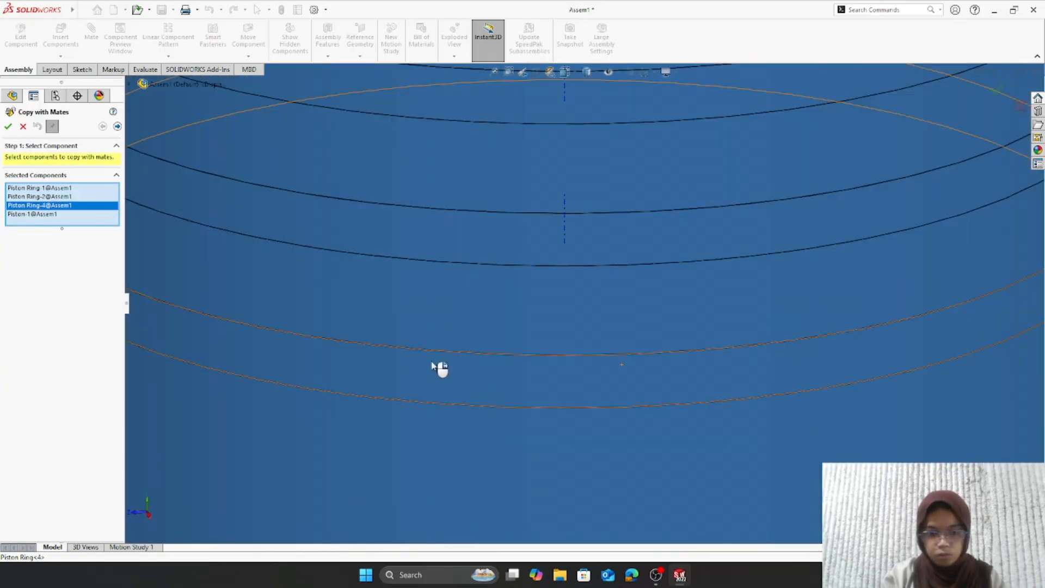
- Add the piston pin, connecting rod and connecting rod cap to the components being copied
scroll(432, 366, up, 6)
scroll(490, 350, down, 3)
scroll(527, 339, down, 3)
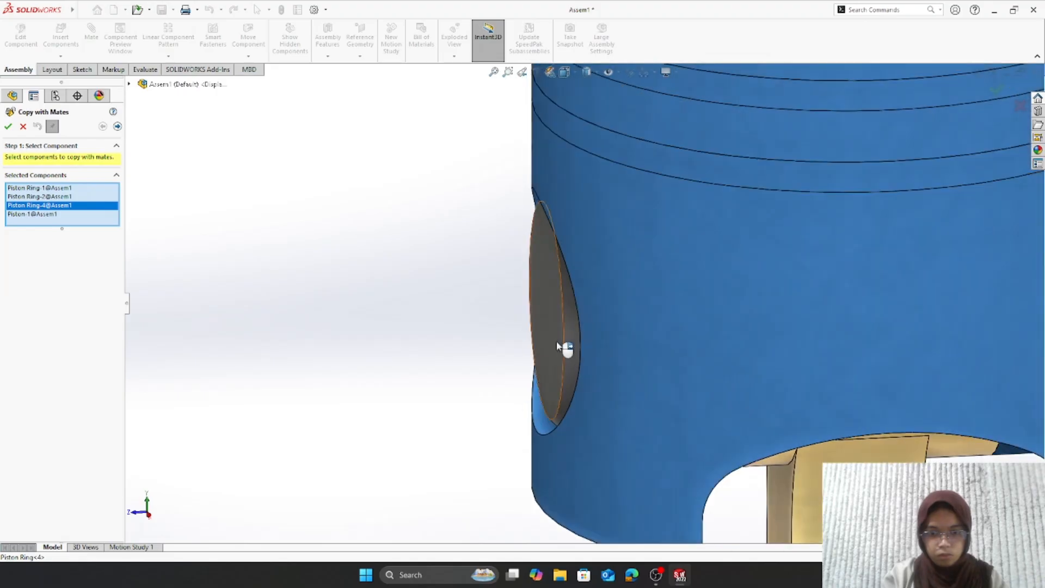
click(562, 350)
scroll(729, 398, up, 3)
click(684, 407)
scroll(626, 354, up, 4)
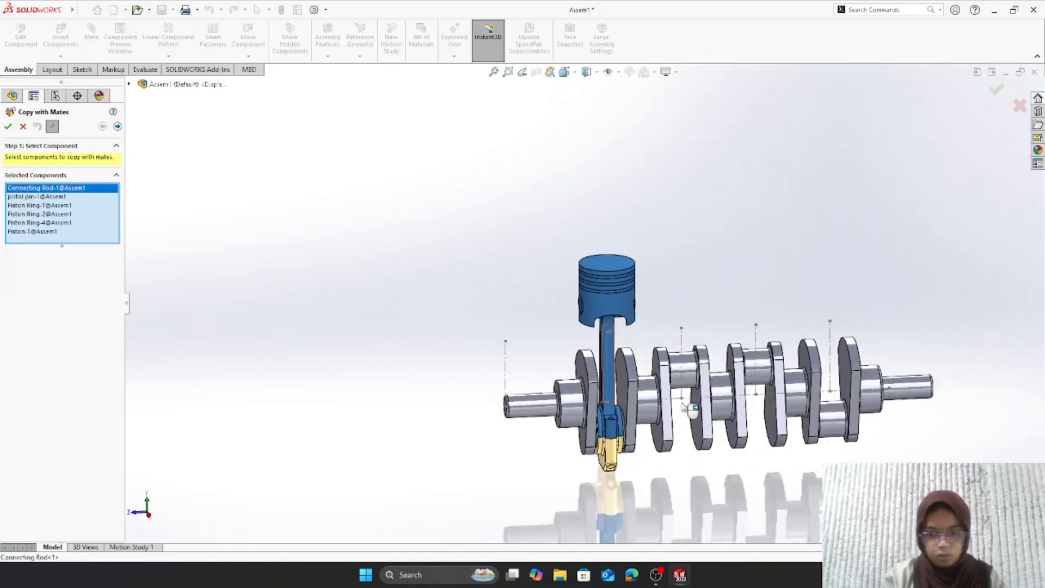
scroll(544, 305, down, 6)
click(351, 305)
scroll(390, 329, up, 5)
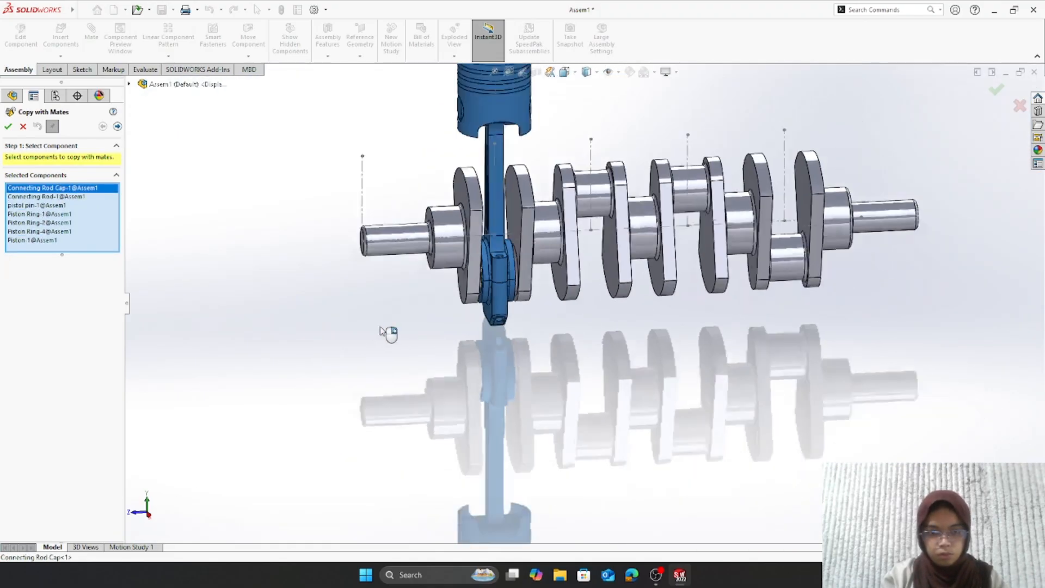
- Assign the two facing crank web faces beside the second crankpin as the copy's new Width mate references
click(117, 126)
scroll(599, 327, down, 3)
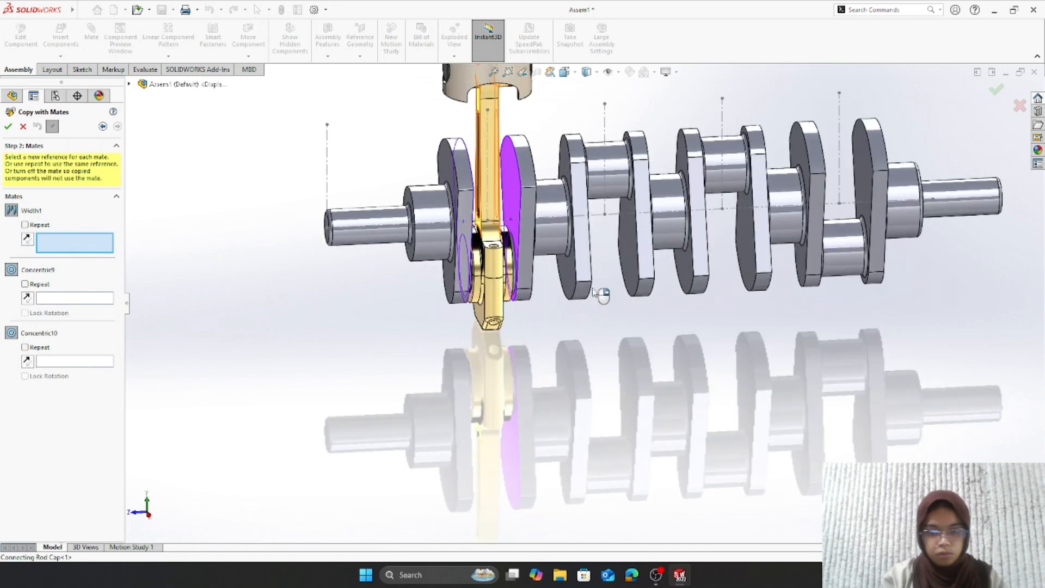
click(632, 264)
middle_drag(673, 363, 620, 266)
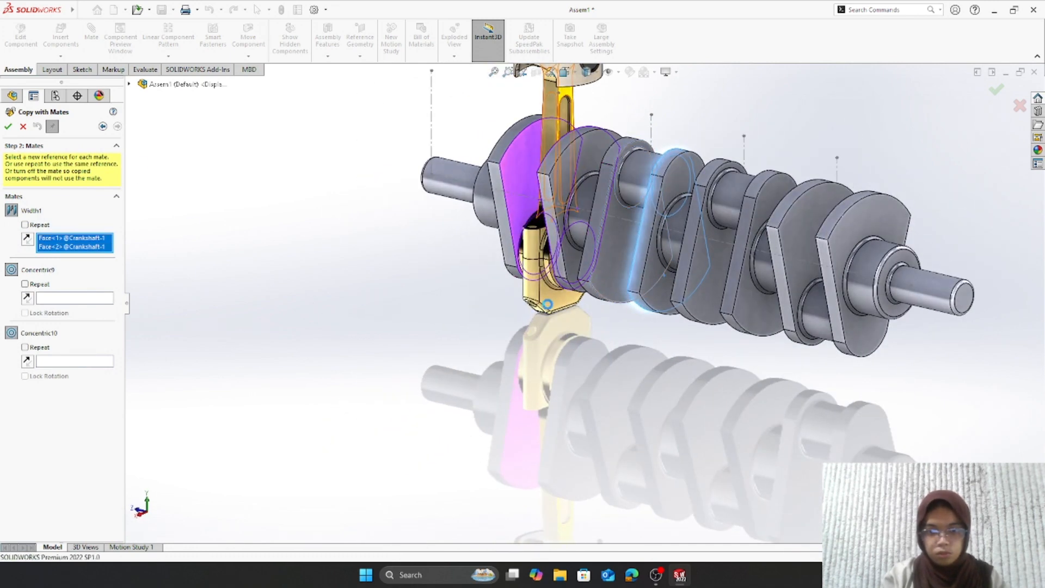
middle_drag(547, 304, 618, 338)
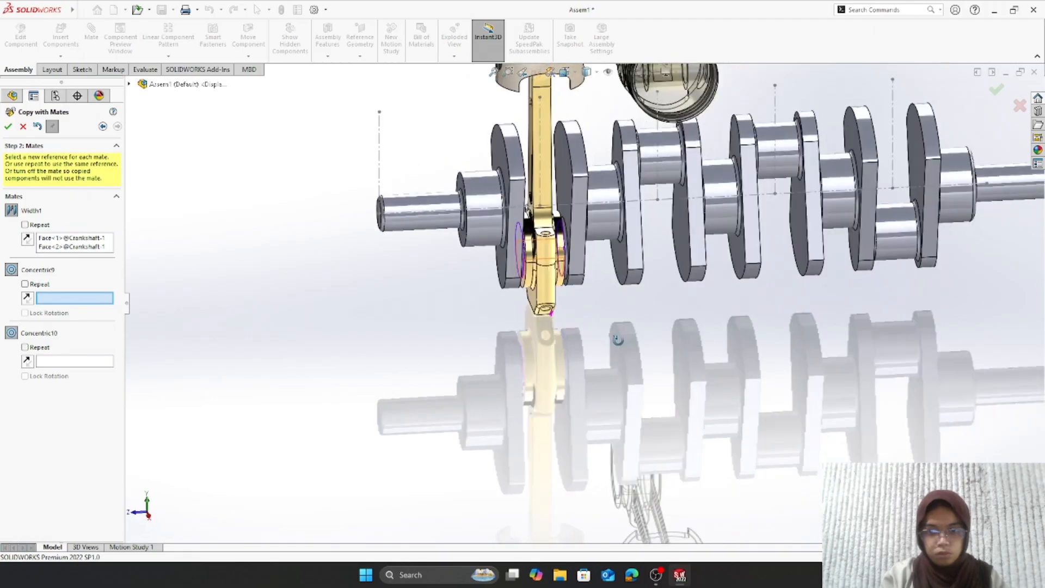
- Assign the second crankpin and the vertical sketch line above it as the copy's concentric references, and place the copied piston assembly
click(653, 173)
middle_drag(654, 173, 599, 125)
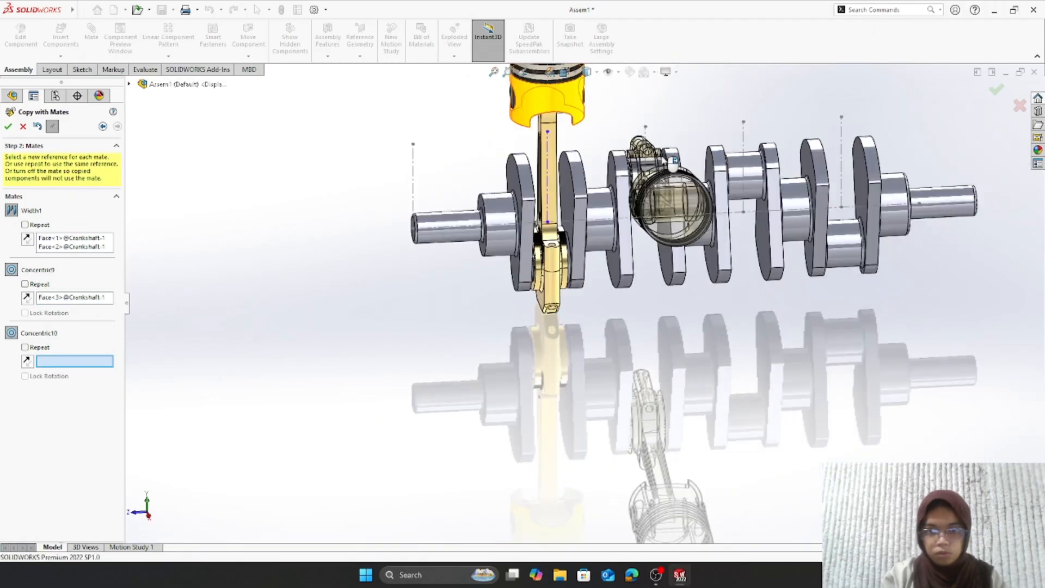
scroll(593, 121, down, 5)
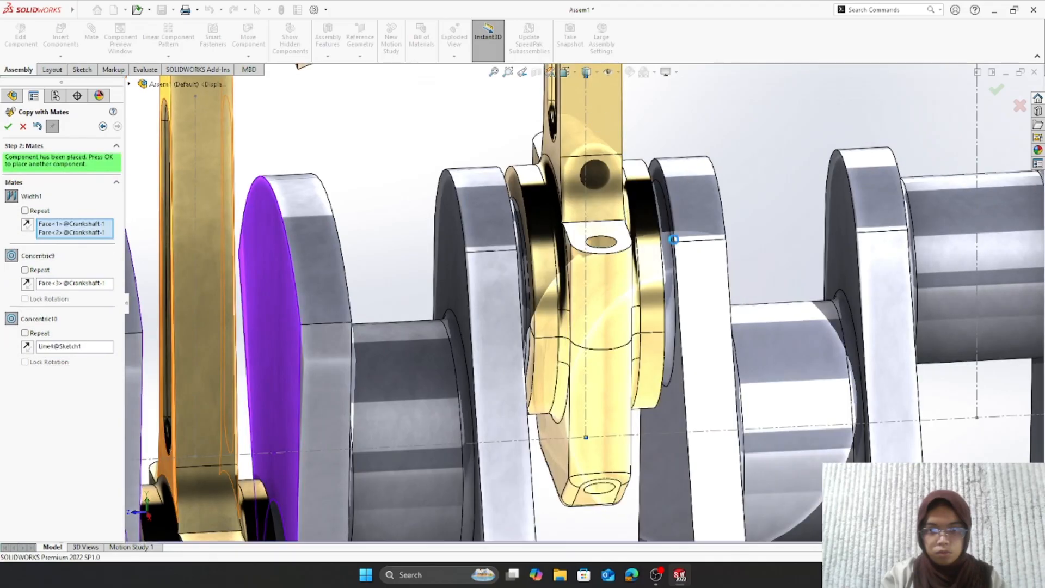
scroll(680, 242, up, 7)
click(9, 127)
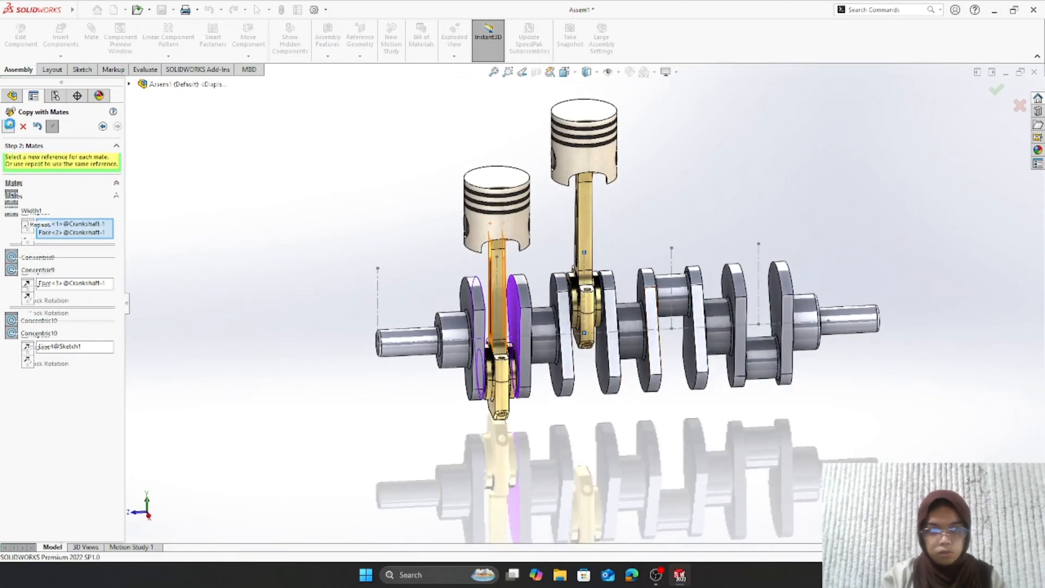
scroll(712, 368, down, 5)
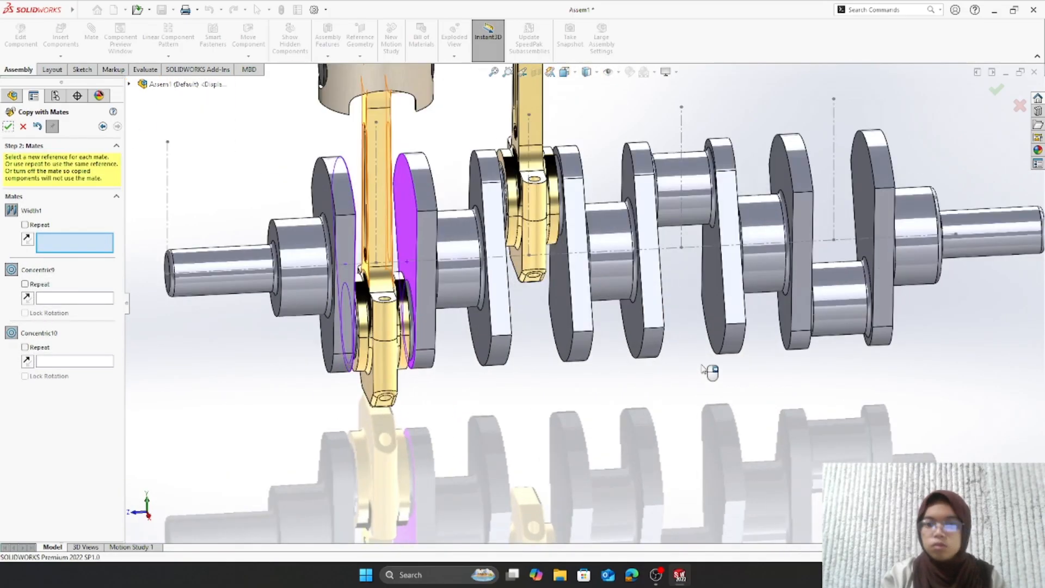
- Copy the piston assembly onto the third crankpin, using its facing web faces for Width and the crankpin and vertical sketch line as concentric references
click(705, 288)
middle_drag(738, 427, 659, 300)
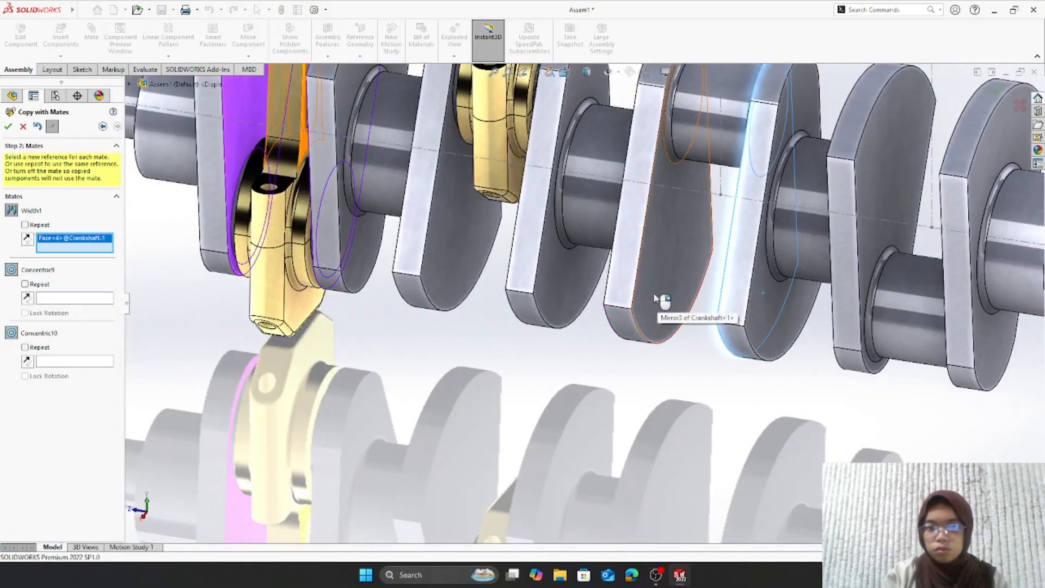
scroll(669, 385, up, 3)
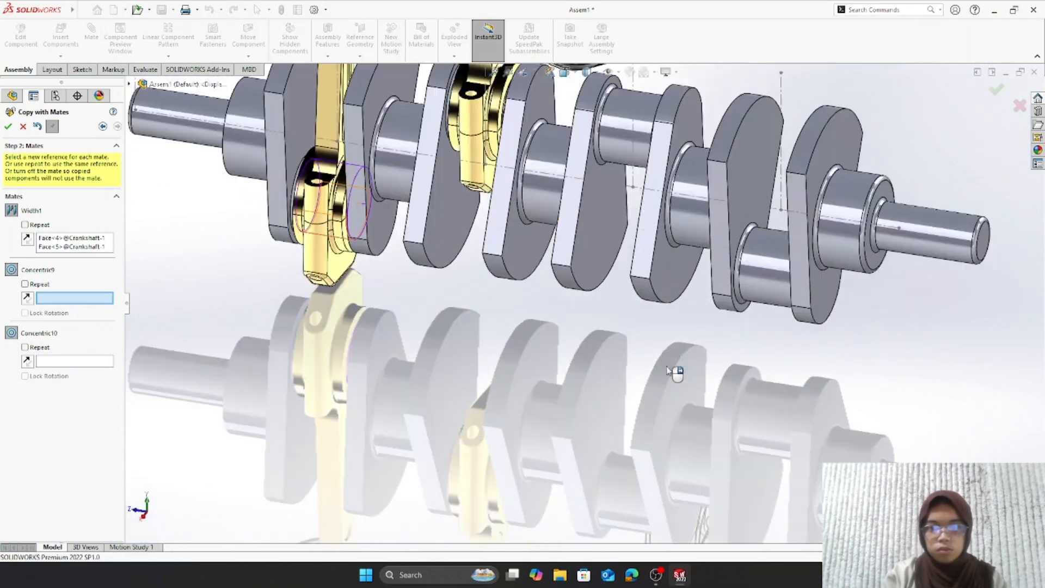
scroll(615, 235, up, 3)
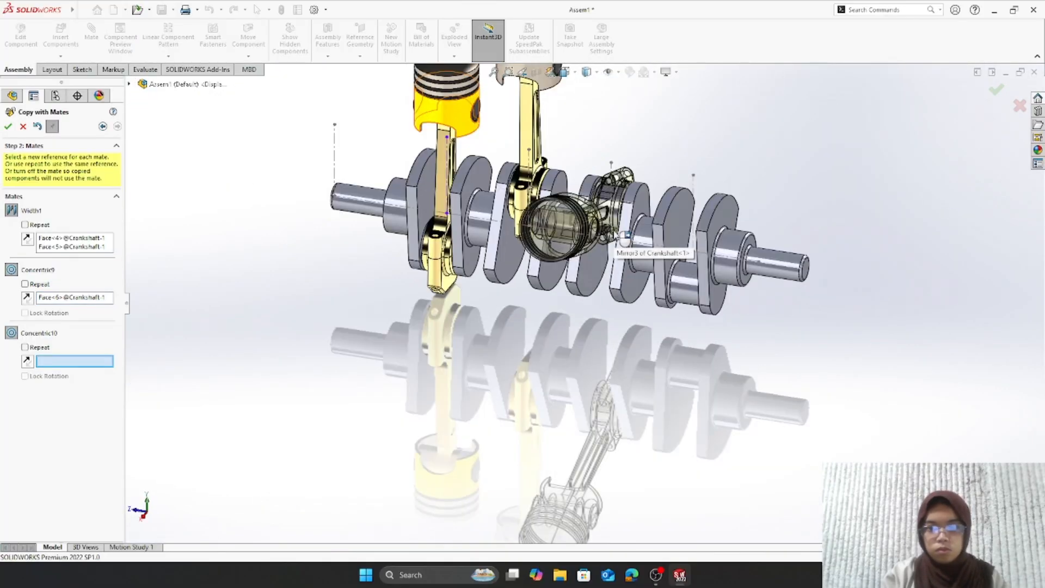
scroll(609, 190, down, 5)
scroll(614, 187, down, 3)
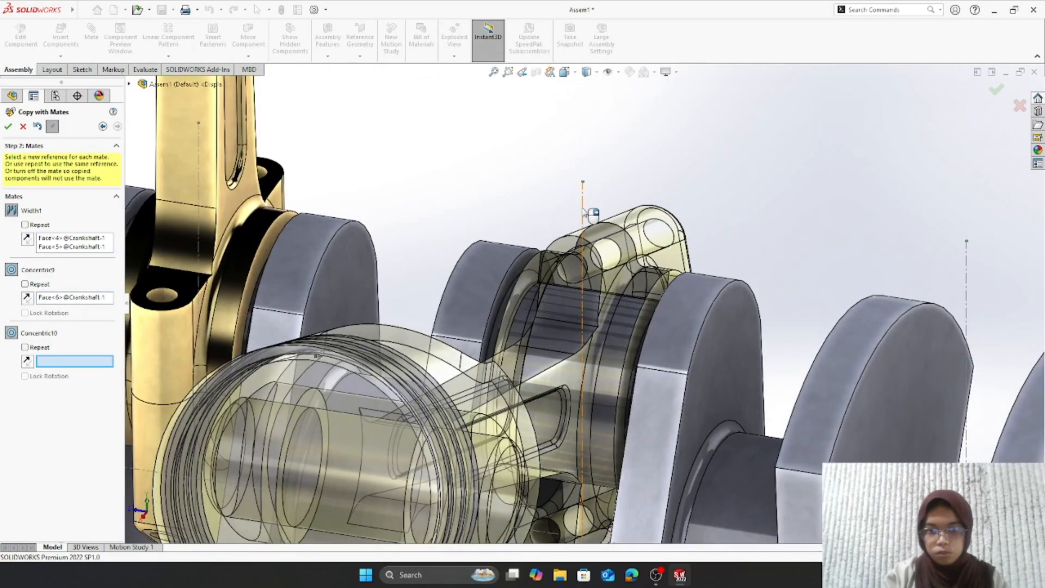
scroll(536, 408, up, 8)
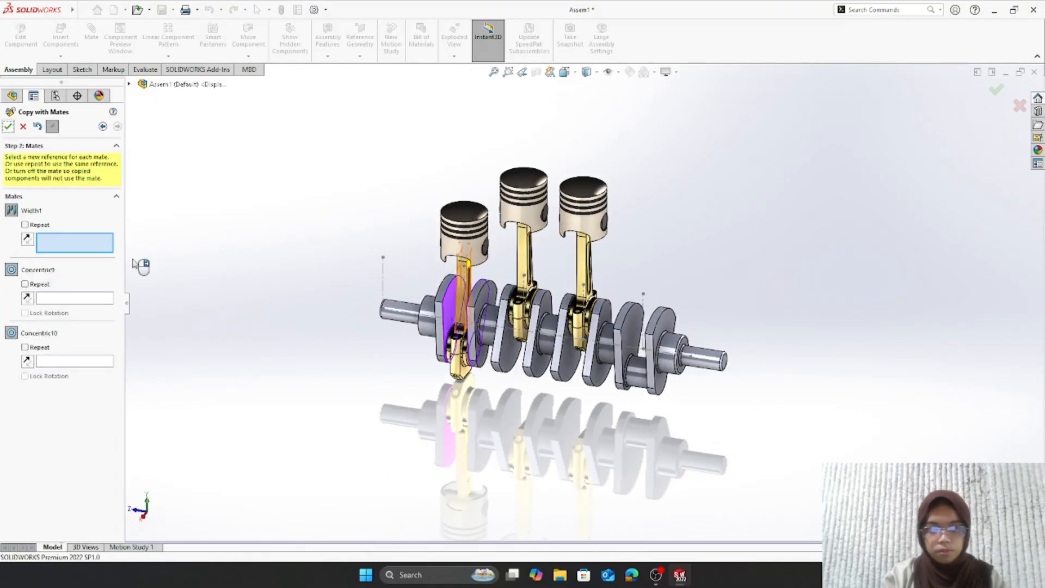
- Copy the piston assembly onto the last crankpin with its facing web faces, crankpin and vertical sketch line as references, and end Copy with Mates
scroll(661, 263, down, 8)
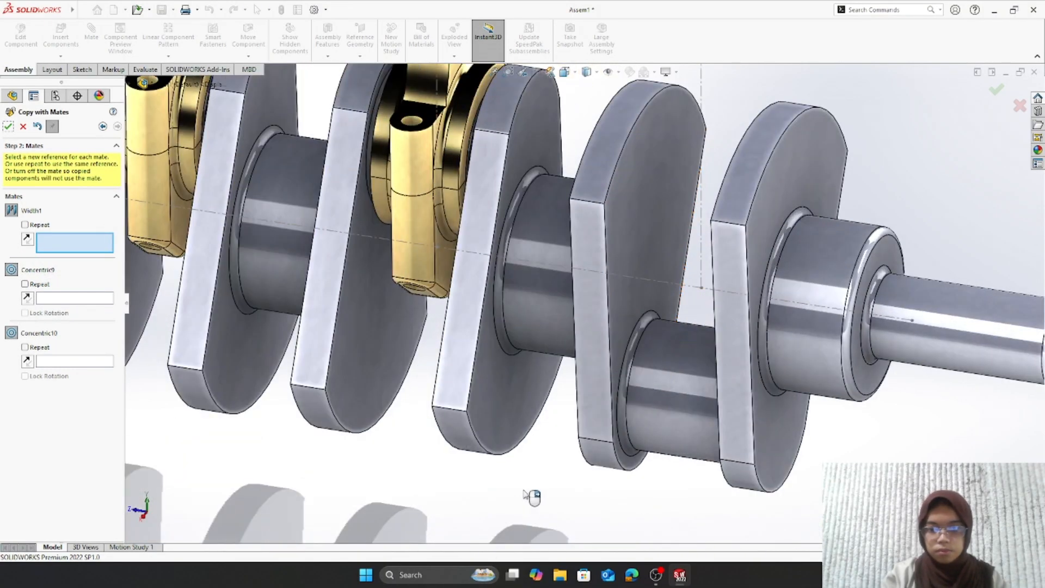
scroll(533, 497, up, 5)
click(662, 206)
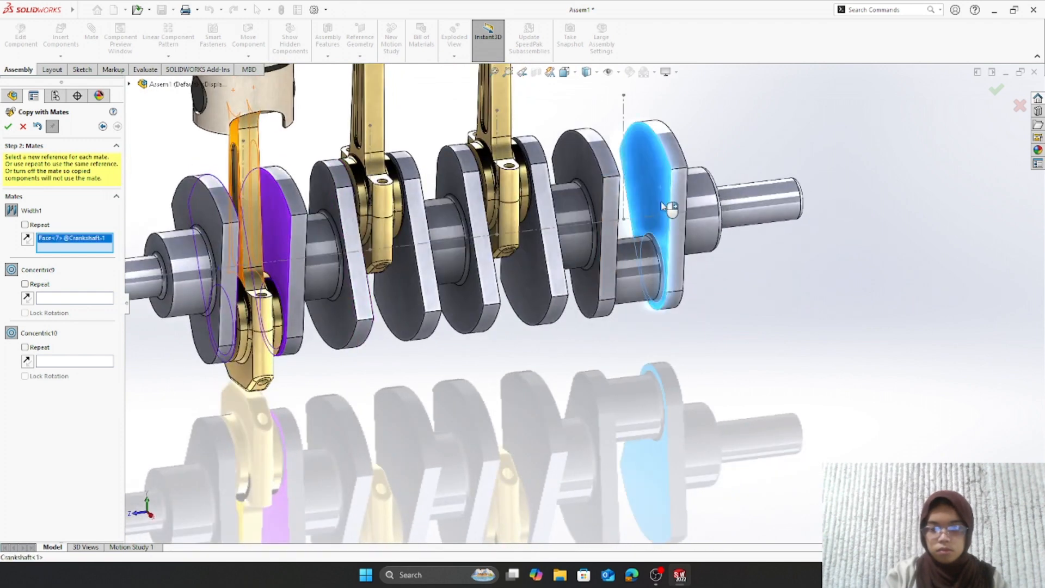
middle_drag(665, 206, 643, 288)
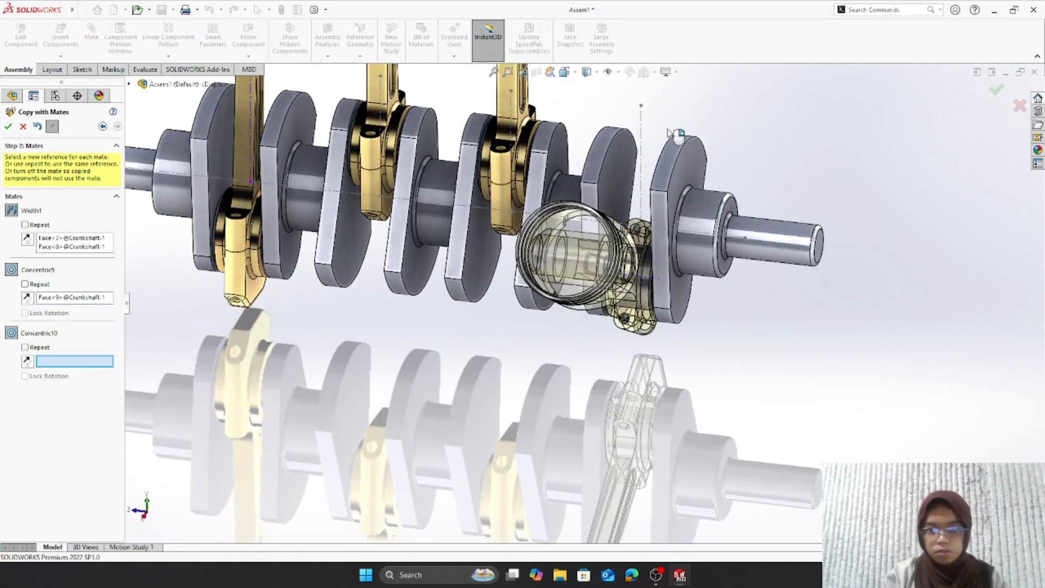
scroll(610, 201, down, 5)
click(599, 200)
scroll(599, 200, up, 6)
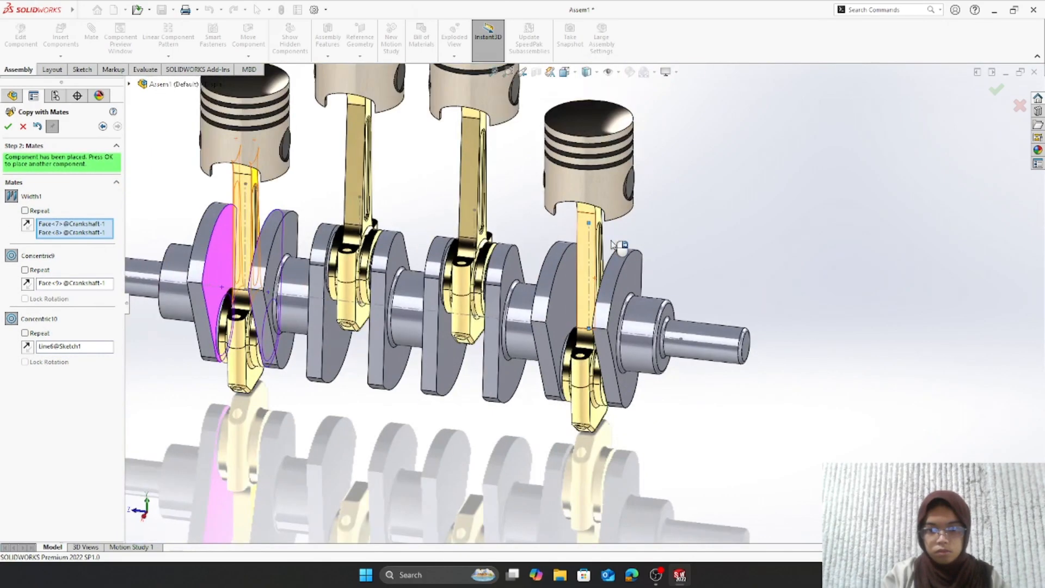
click(7, 127)
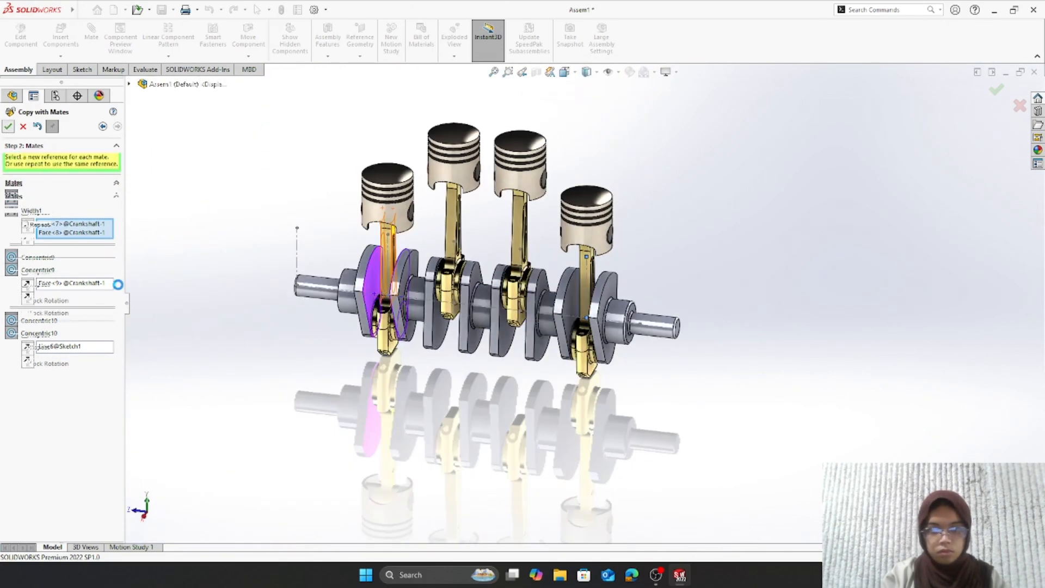
middle_drag(255, 357, 285, 357)
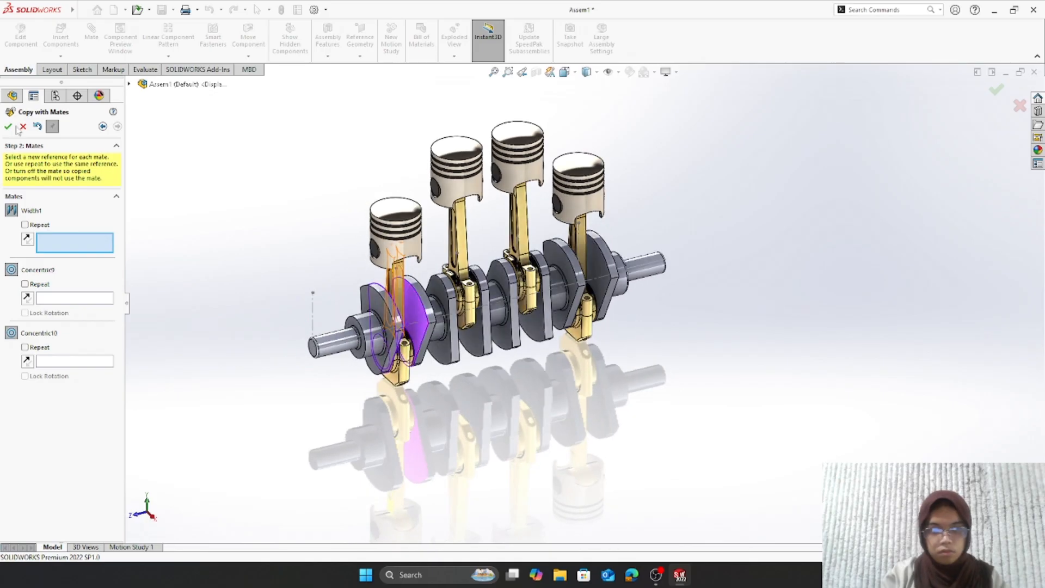
click(23, 126)
- Turn the crankshaft by its end web to check how the four piston assemblies move
middle_drag(299, 439, 424, 359)
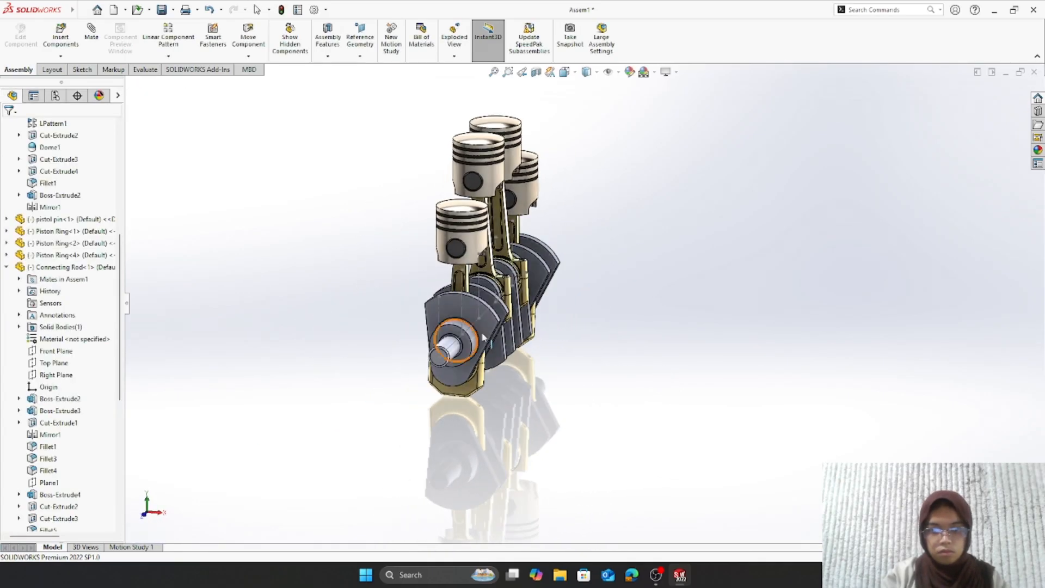
scroll(482, 321, down, 5)
scroll(482, 321, up, 3)
click(528, 315)
middle_drag(528, 316, 449, 293)
drag(448, 293, 528, 288)
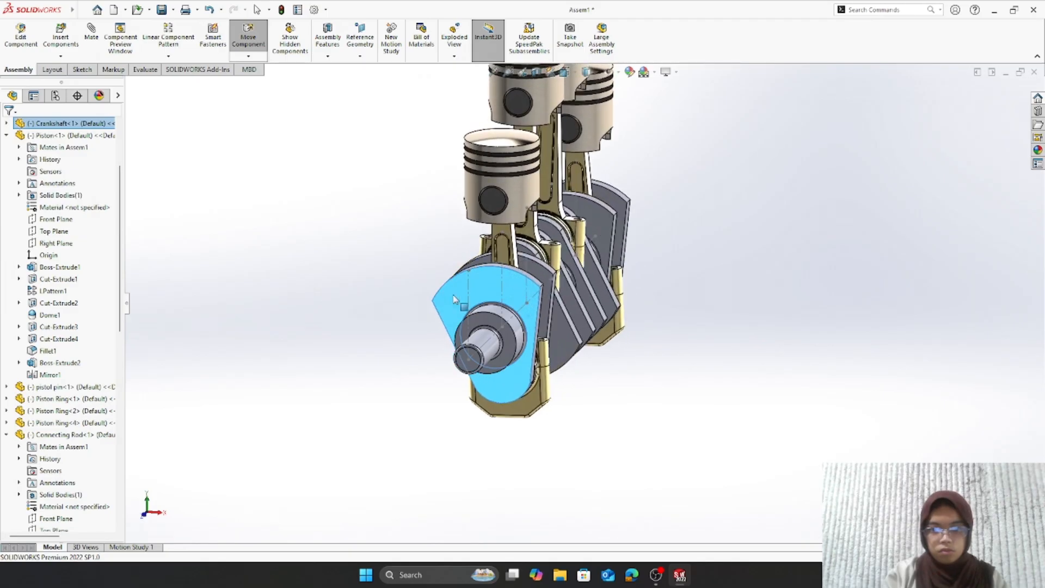
- Collapse the feature lists of the first piston and connecting rod in the assembly tree
click(6, 135)
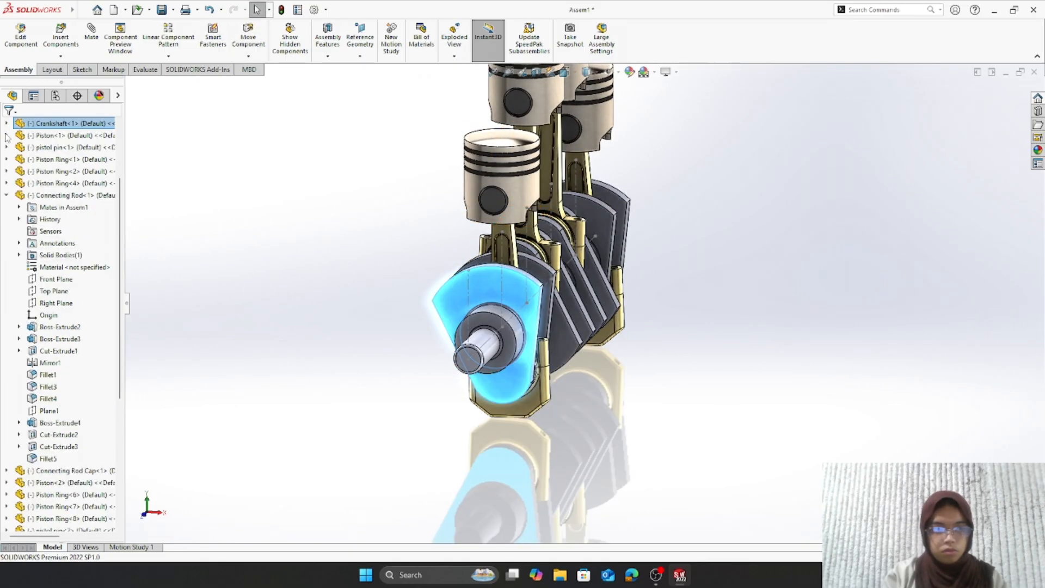
click(7, 195)
click(36, 148)
- In the front view, turn the crankshaft until its first crankpin points straight up
key(ctrl+1)
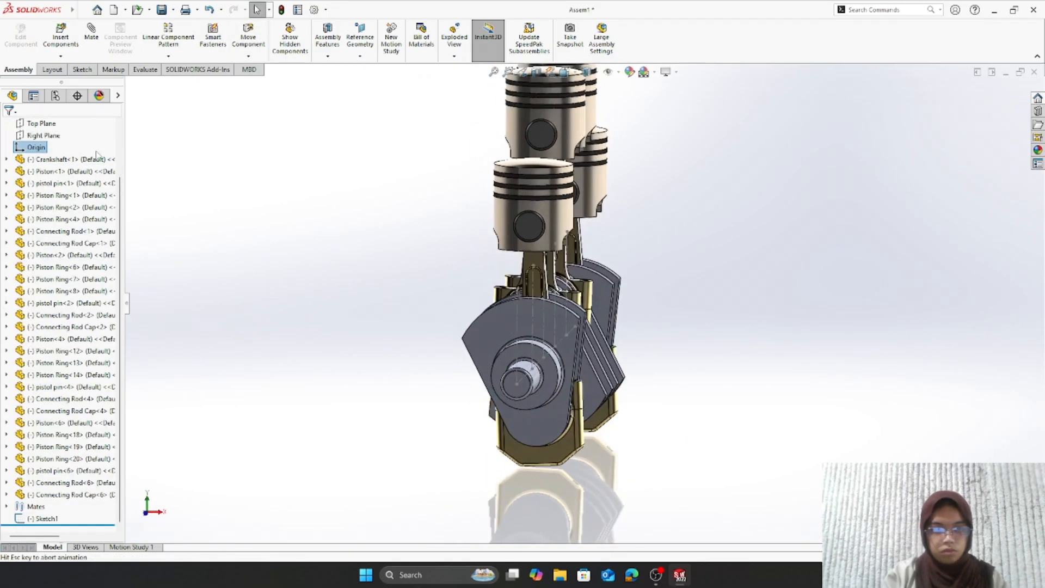
drag(627, 371, 478, 525)
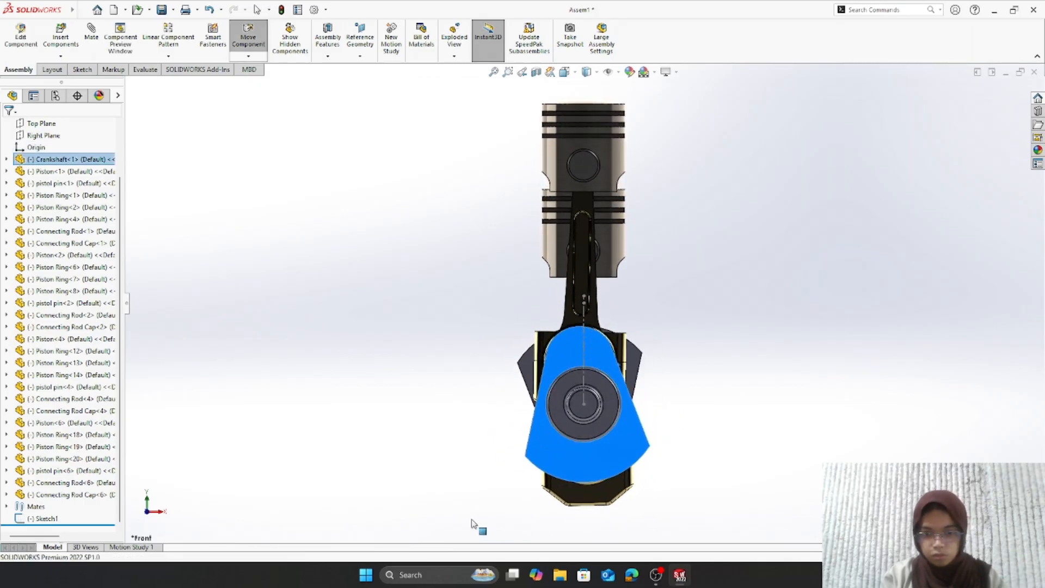
key(Escape)
scroll(463, 410, up, 4)
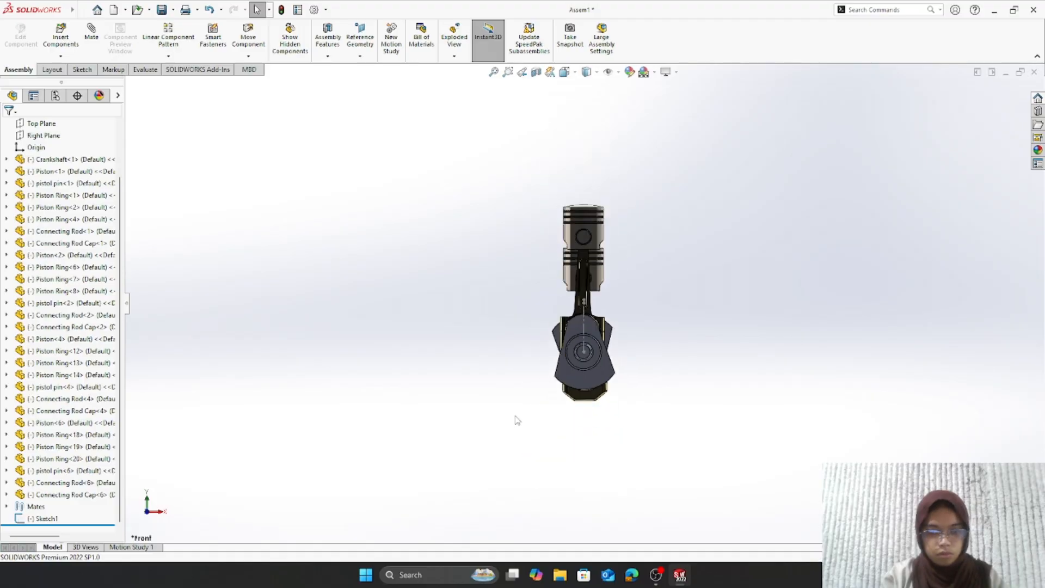
scroll(518, 421, down, 2)
middle_drag(794, 353, 743, 390)
- Insert the Lower Block part from the final project folder and place it beside the crankshaft assembly
mouse_move(46, 4)
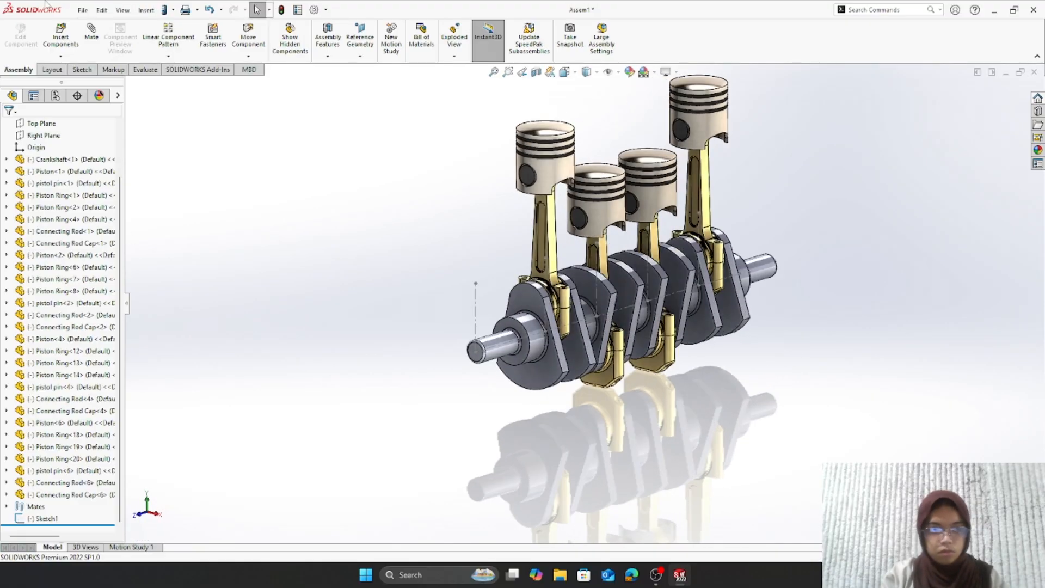
click(59, 38)
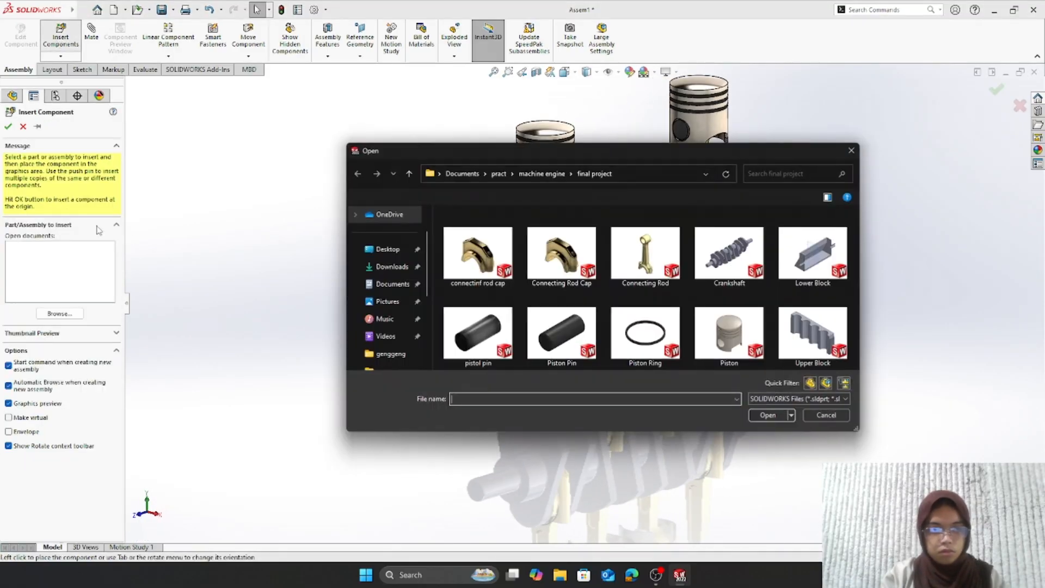
click(813, 263)
click(781, 420)
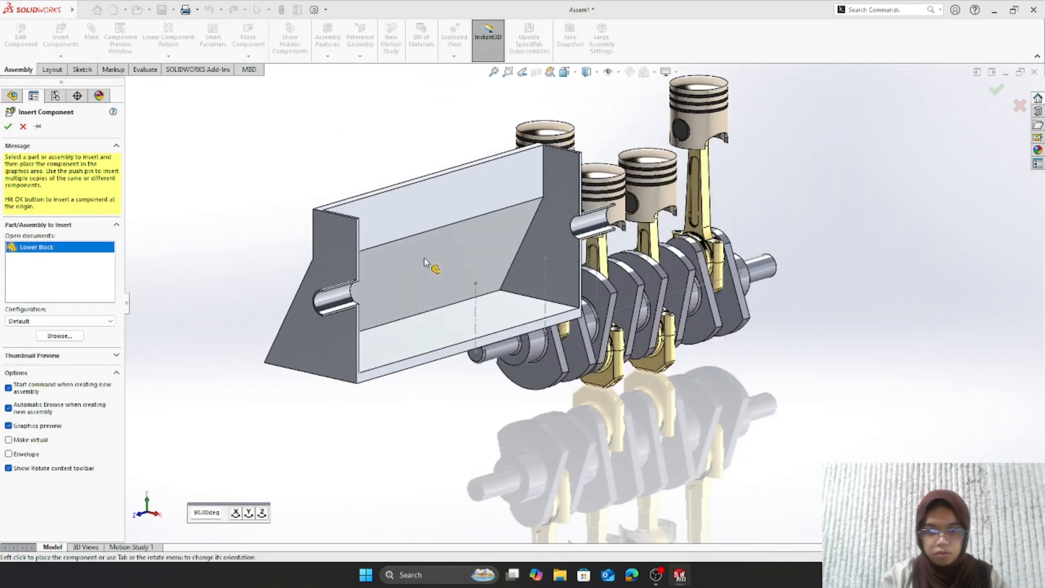
click(433, 240)
- Add a Concentric mate between the crankshaft's end journal and the Lower Block's half-round bearing surface
scroll(643, 394, down, 2)
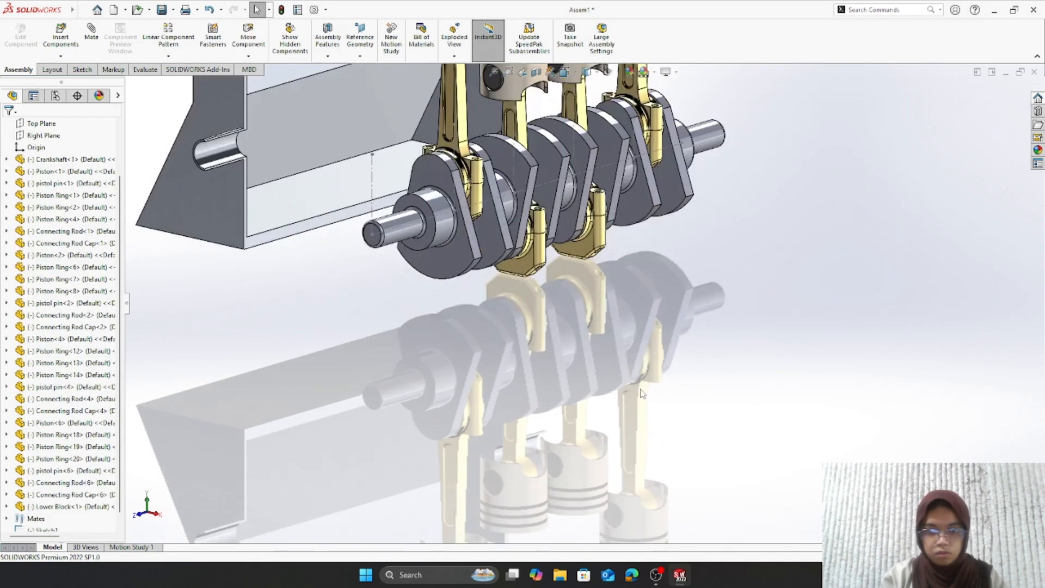
scroll(526, 308, up, 3)
scroll(425, 223, down, 2)
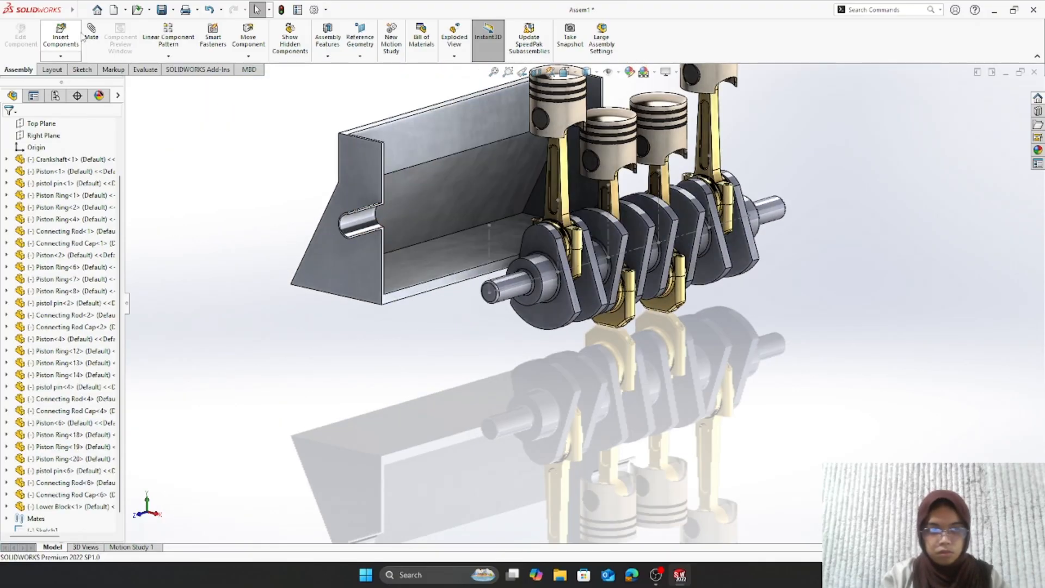
click(507, 290)
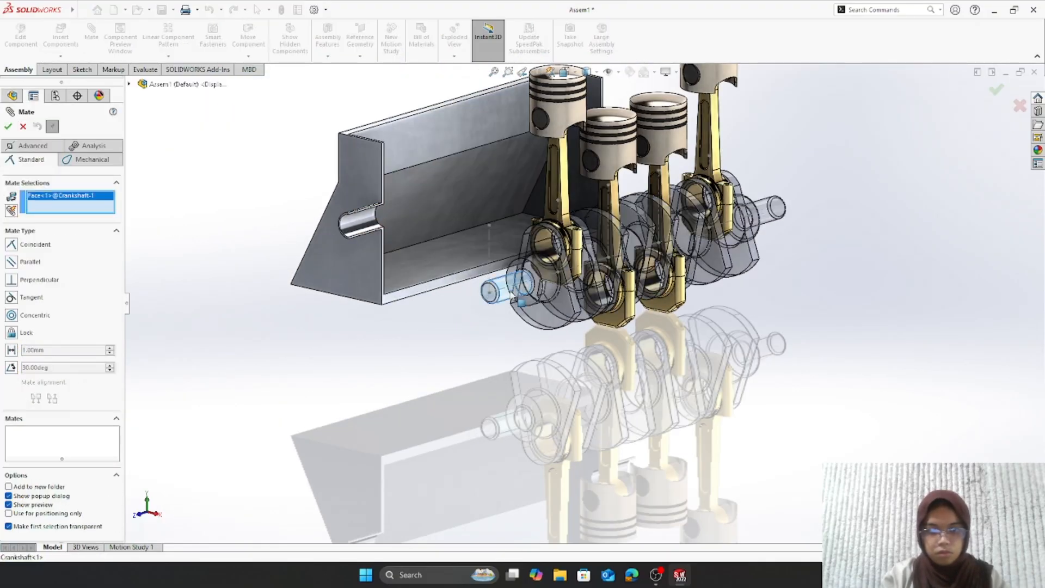
click(360, 220)
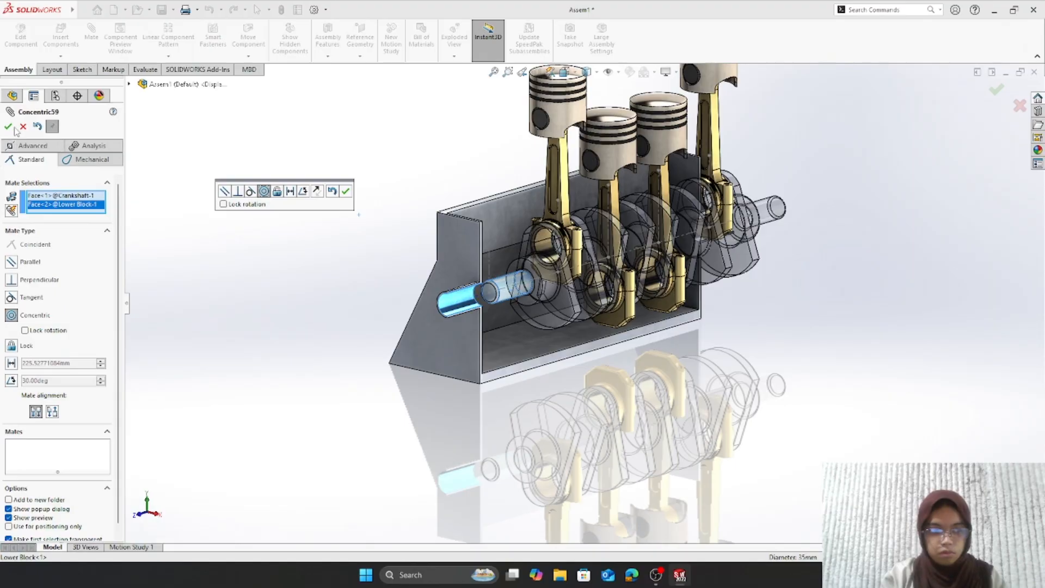
click(8, 127)
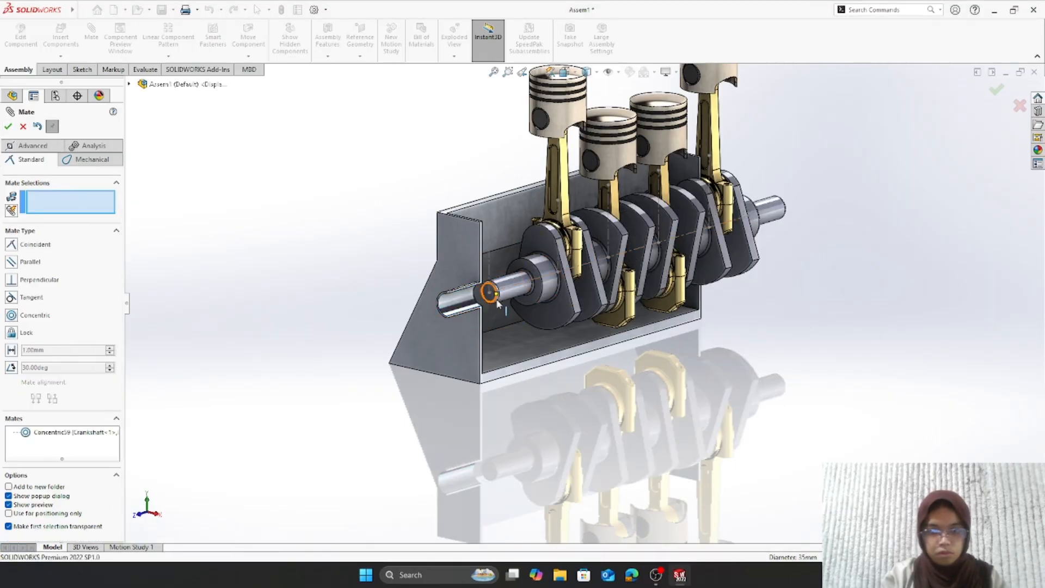
- Swing the Lower Block about the crankshaft axis until it stands upright around the crankshaft
drag(507, 295, 501, 254)
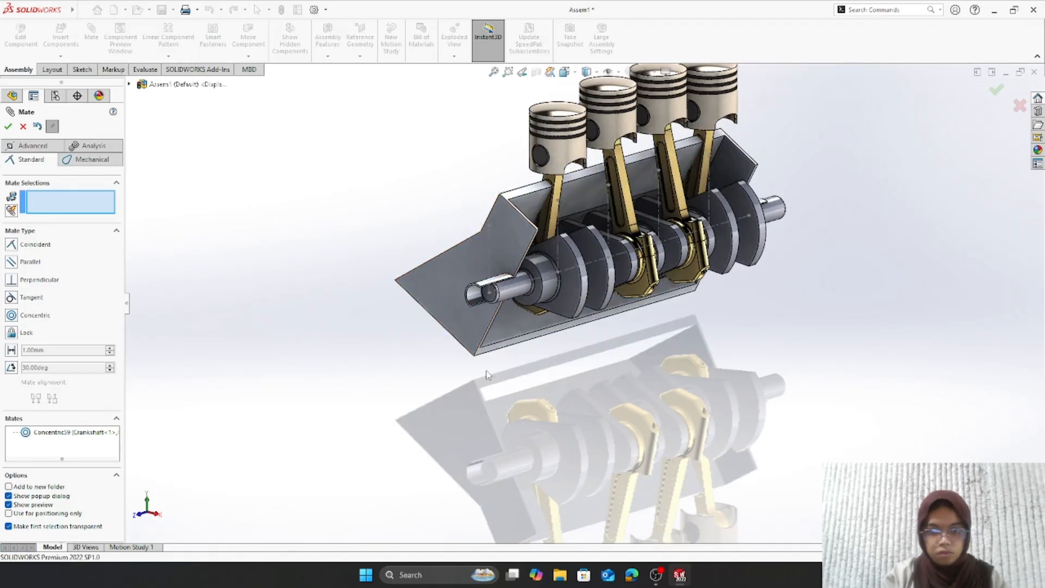
right_click(487, 388)
click(399, 394)
middle_drag(407, 398, 463, 394)
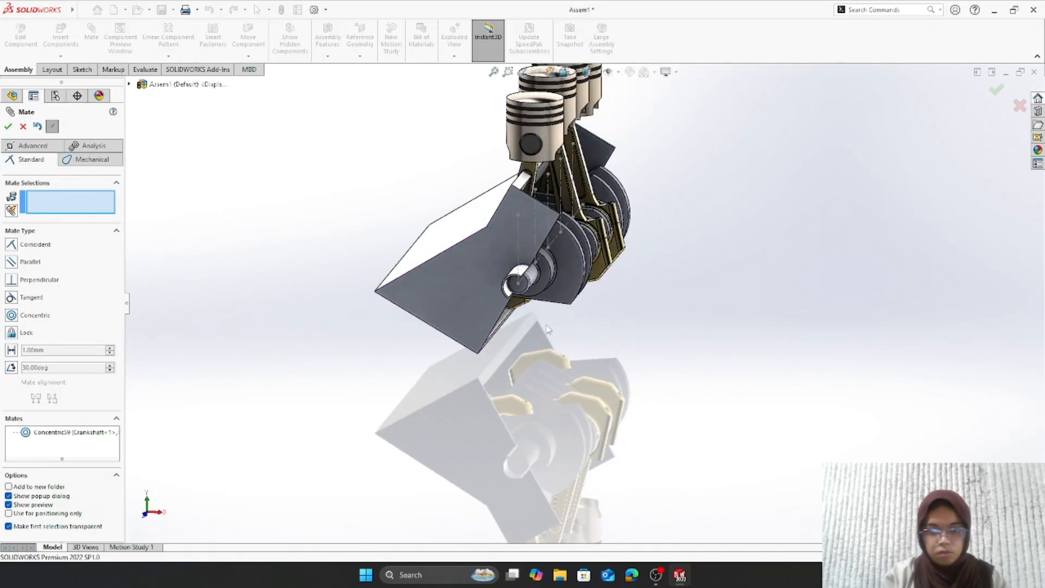
scroll(466, 300, down, 2)
drag(466, 301, 518, 338)
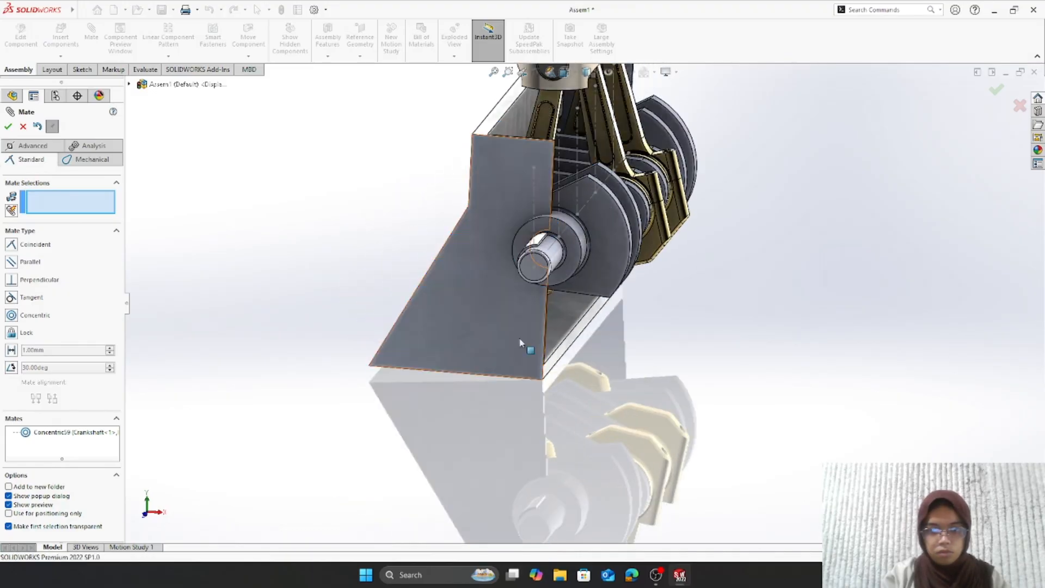
- Mate the crankshaft's end face Coincident with the Lower Block's bearing end face, and finish mating
click(536, 275)
scroll(514, 234, down, 5)
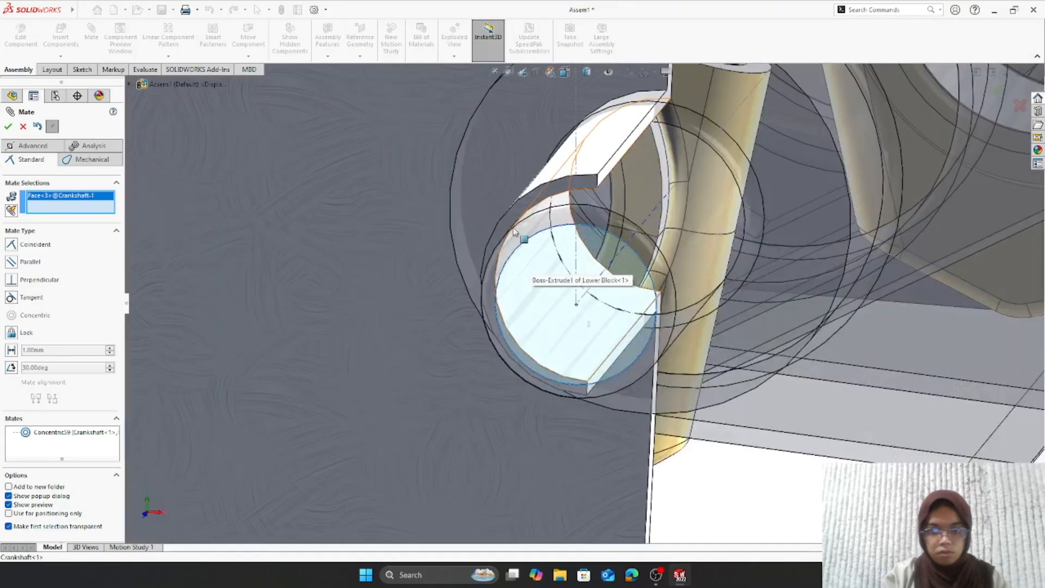
click(515, 230)
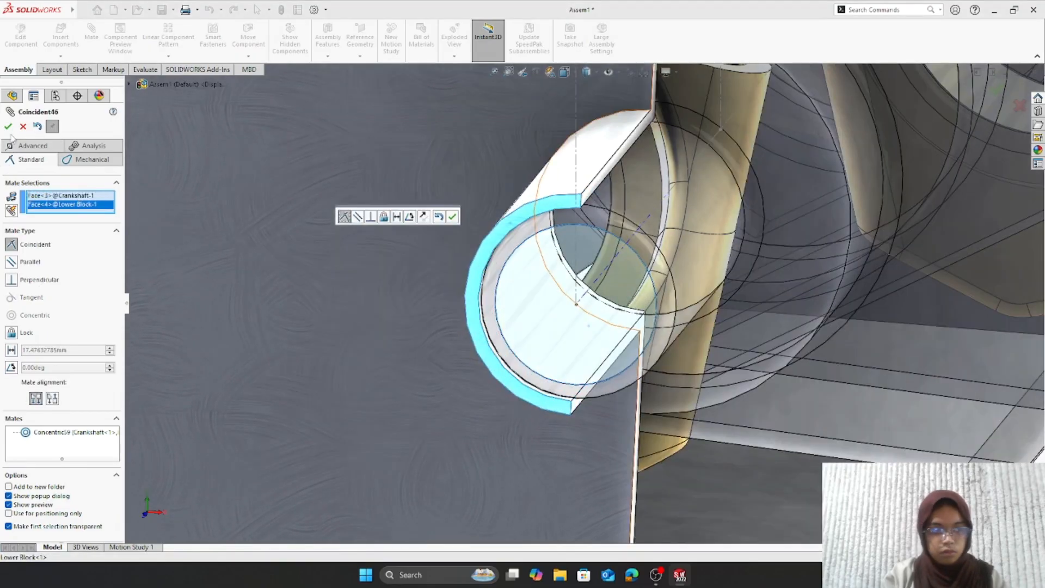
click(10, 128)
scroll(572, 378, up, 10)
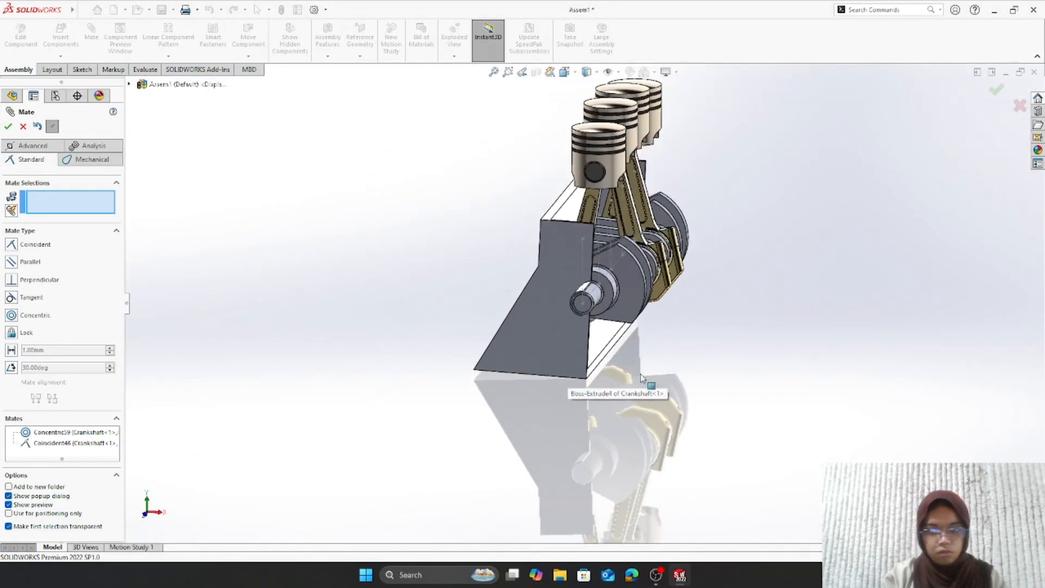
middle_drag(740, 374, 483, 420)
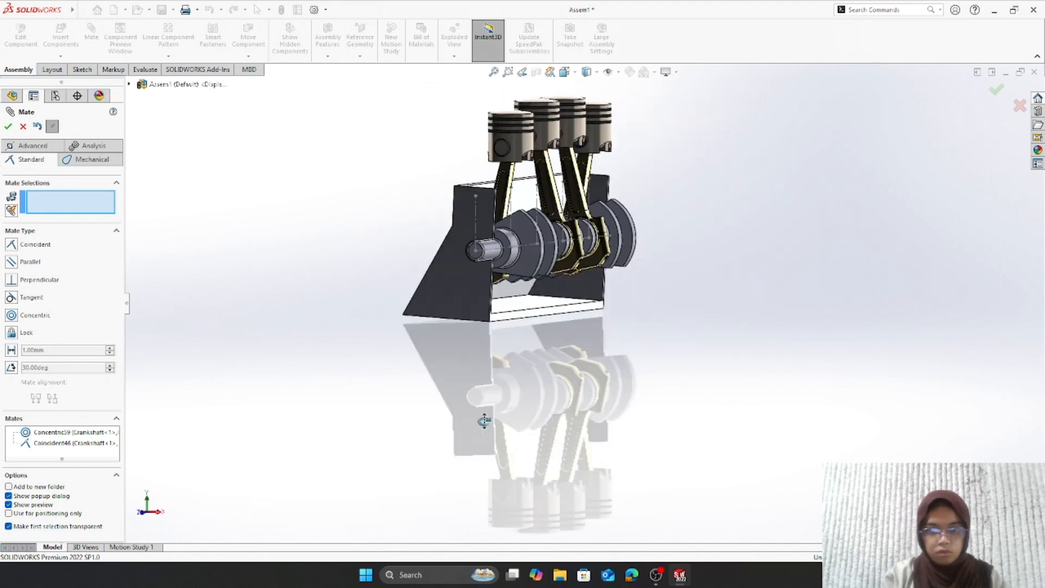
click(23, 126)
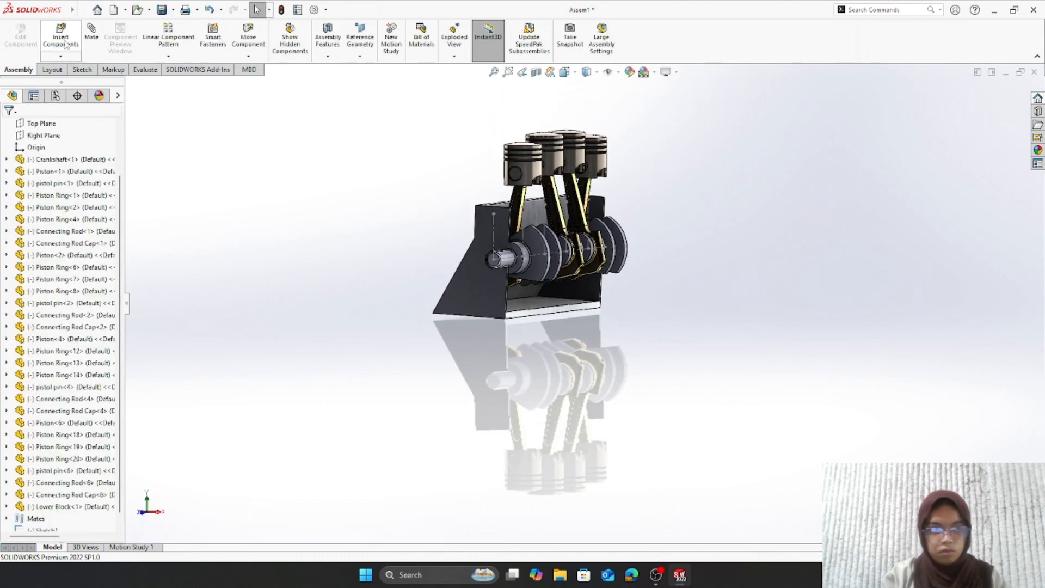
- Insert the Upper Block part from the final project folder and place it clear of the crankshaft assembly
click(60, 38)
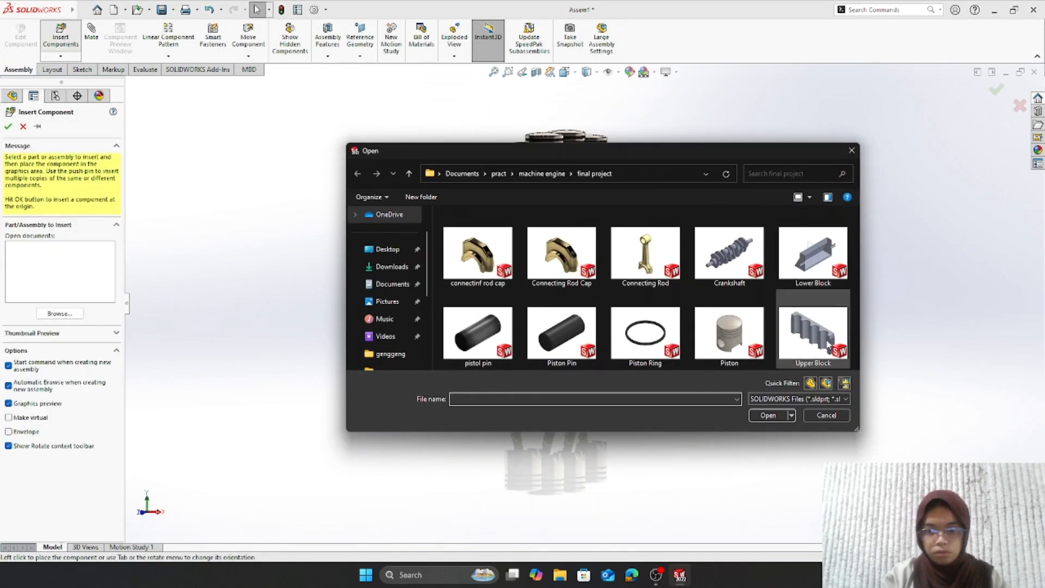
click(814, 333)
click(773, 415)
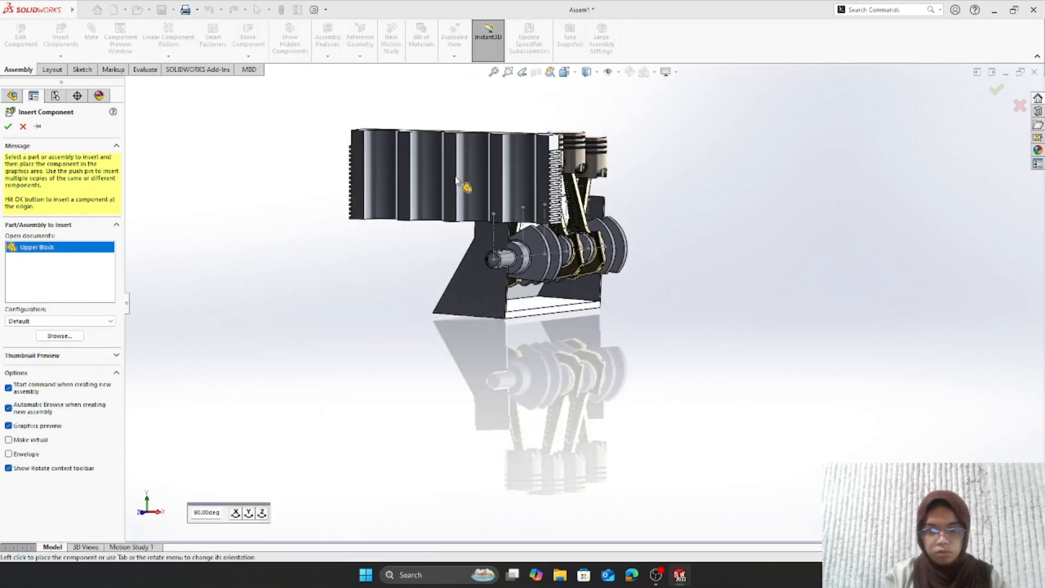
click(455, 176)
middle_drag(387, 322, 588, 361)
drag(604, 139, 692, 154)
- Rotate the Upper Block freely until it stands upright with its open cylinder bores facing the same way as the Lower Block's opening
click(263, 56)
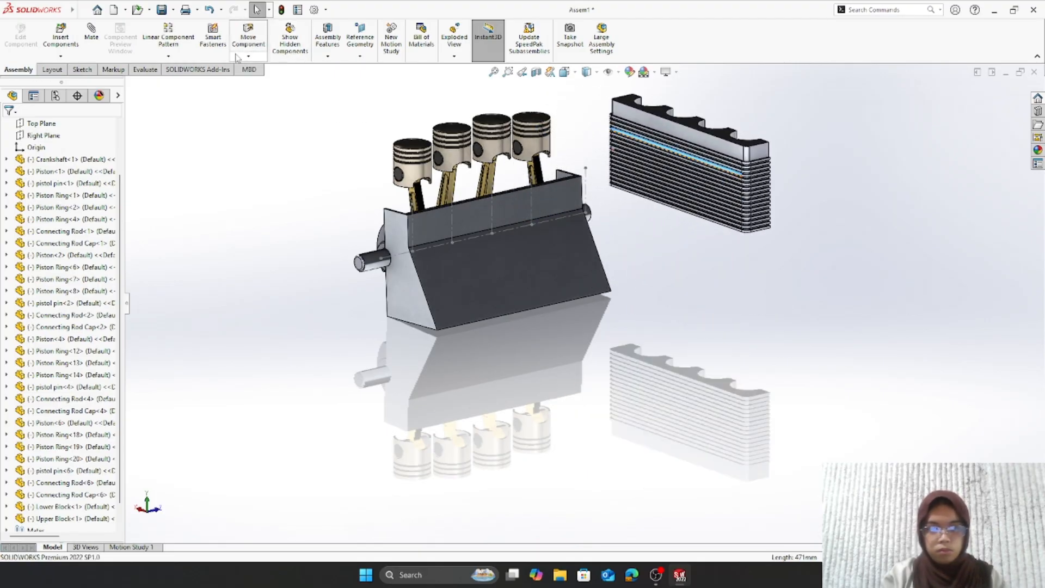
click(249, 56)
click(275, 83)
drag(615, 144, 707, 256)
middle_drag(338, 304, 511, 134)
drag(571, 125, 542, 129)
- Move the Upper Block over behind the four pistons, above the Lower Block
click(249, 56)
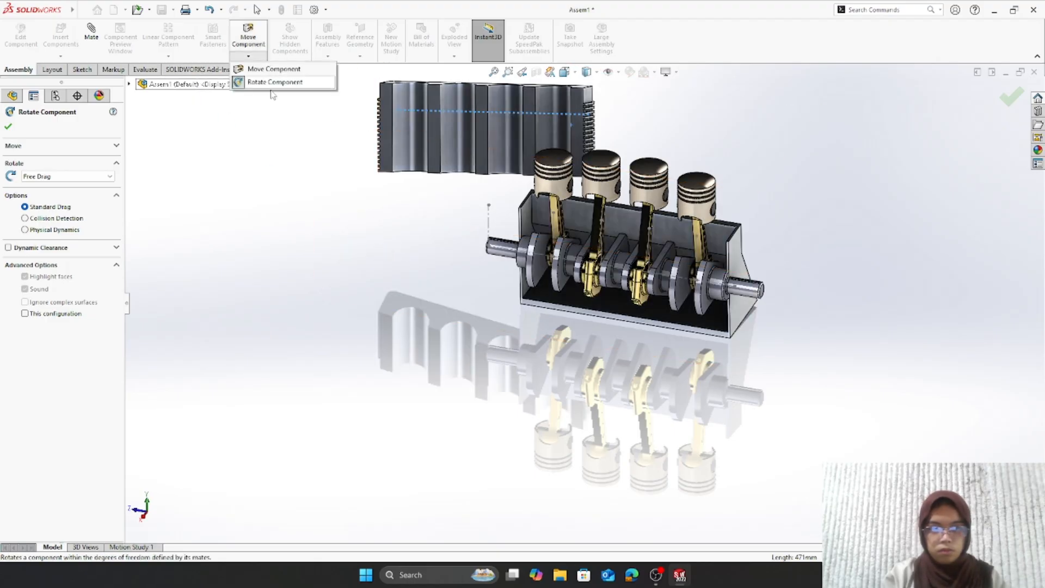
click(277, 71)
drag(457, 136, 604, 137)
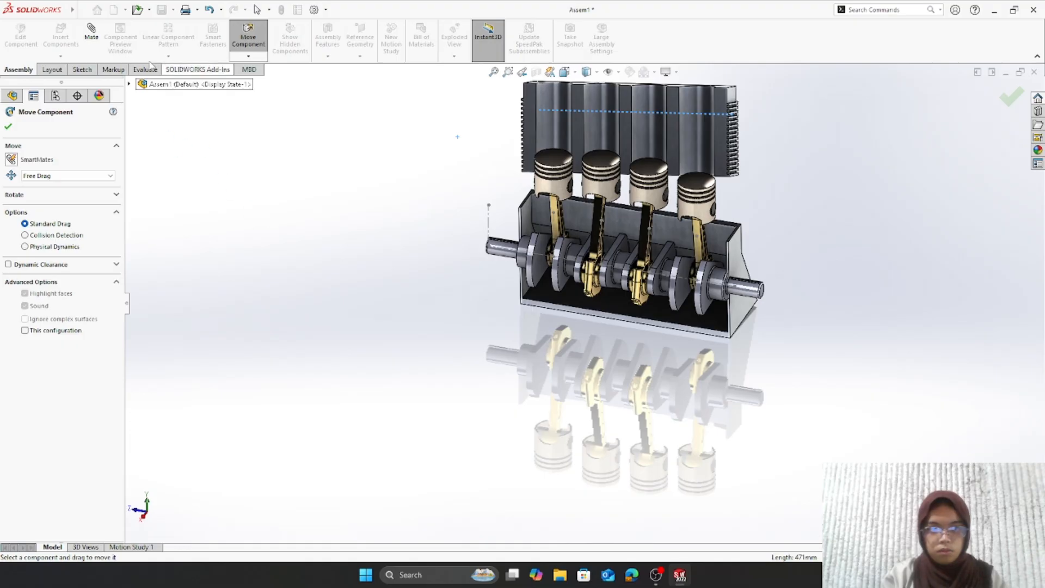
click(8, 127)
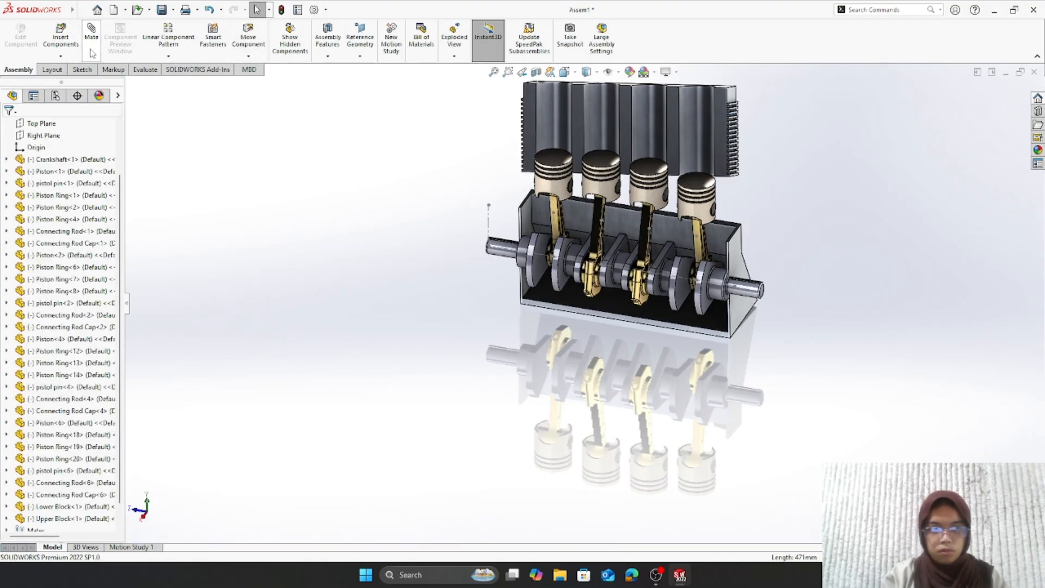
- Add a Coincident mate between the Upper Block's bottom face and the Lower Block's top rim face
click(101, 57)
middle_drag(367, 269, 492, 275)
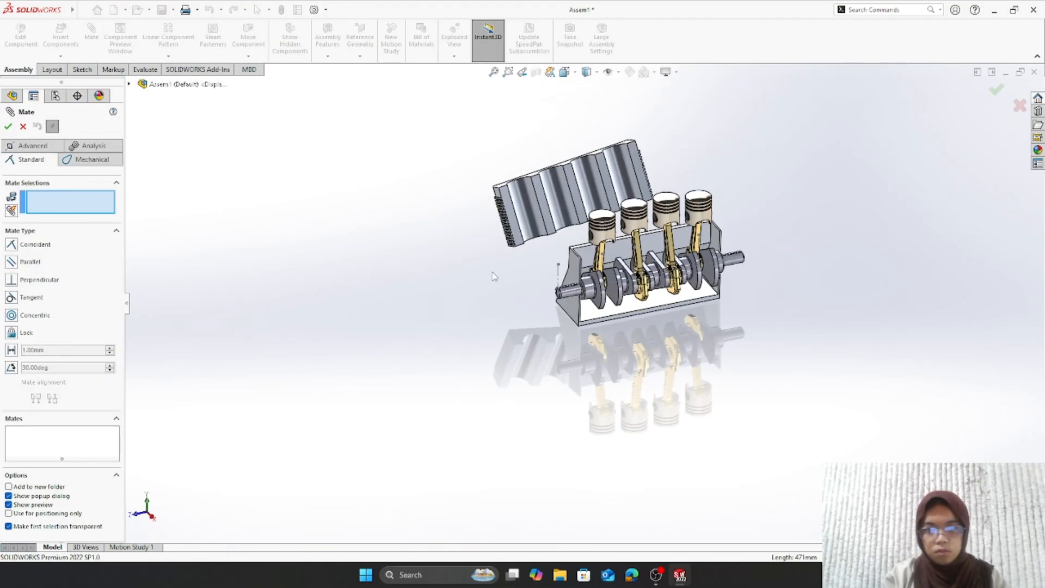
scroll(539, 367, down, 4)
middle_drag(618, 362, 621, 406)
click(589, 318)
scroll(726, 340, down, 5)
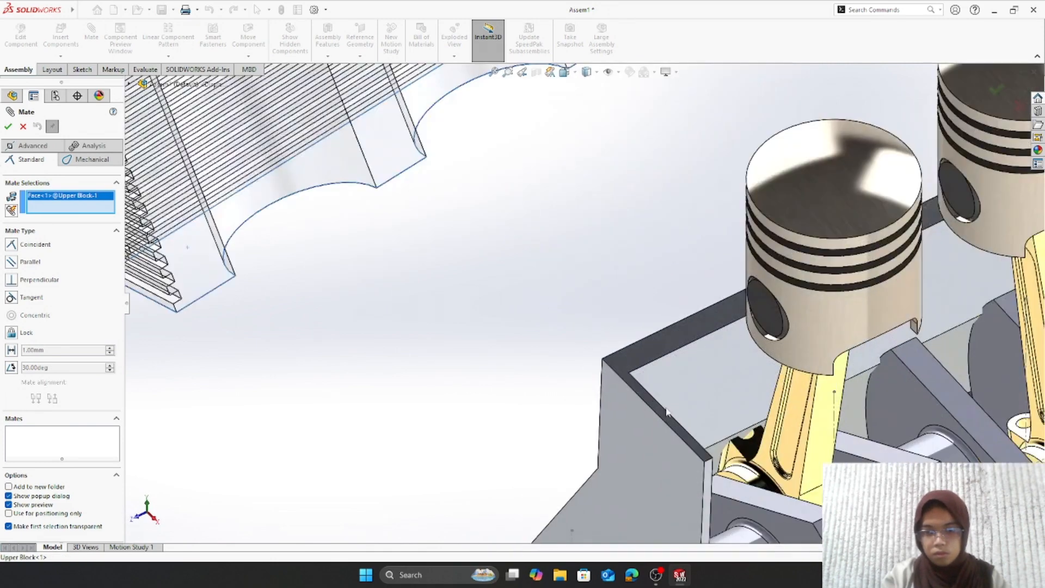
click(684, 438)
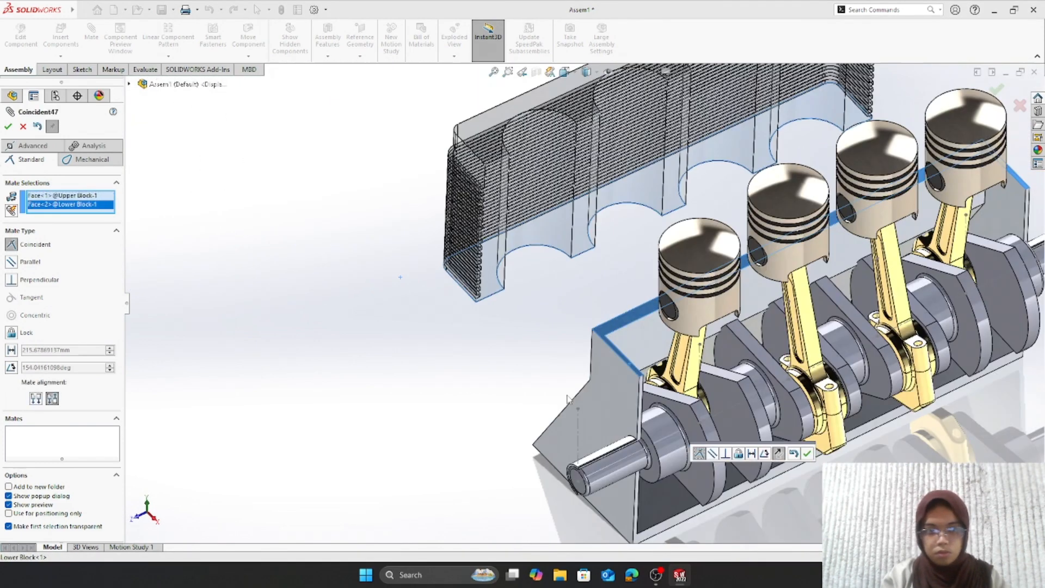
click(8, 126)
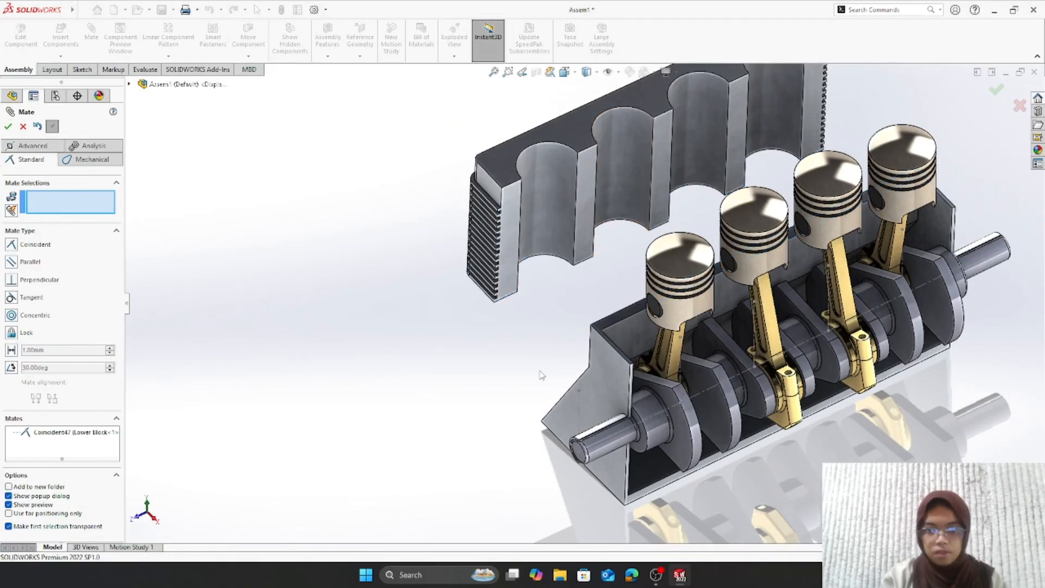
- Mate the Upper Block's front cut face Coincident with the Lower Block's front edge face
scroll(542, 376, down, 2)
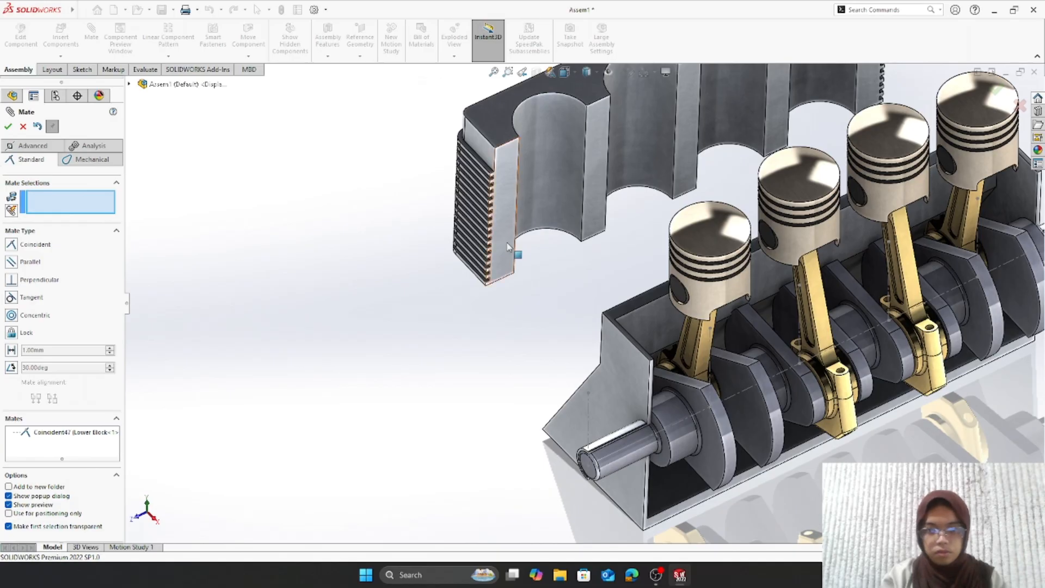
click(508, 248)
scroll(663, 408, up, 4)
middle_drag(663, 407, 595, 308)
scroll(595, 308, down, 3)
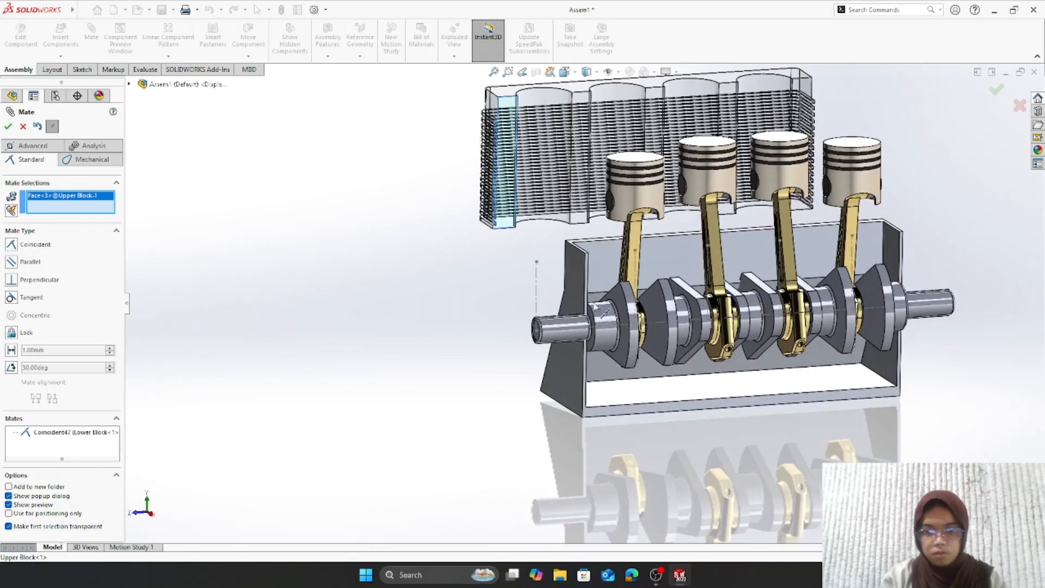
scroll(596, 308, down, 5)
click(526, 244)
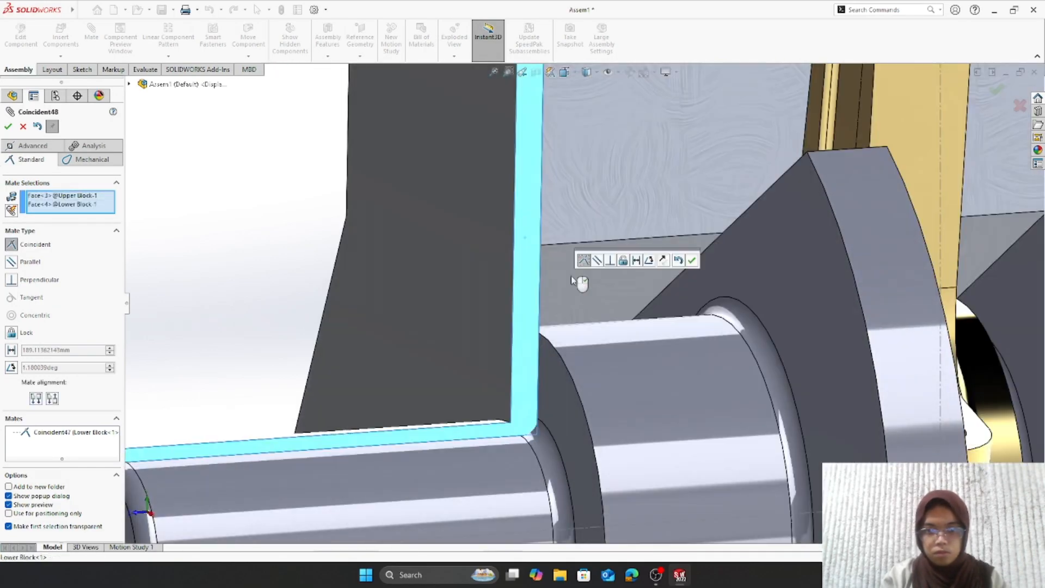
scroll(571, 281, up, 6)
click(8, 126)
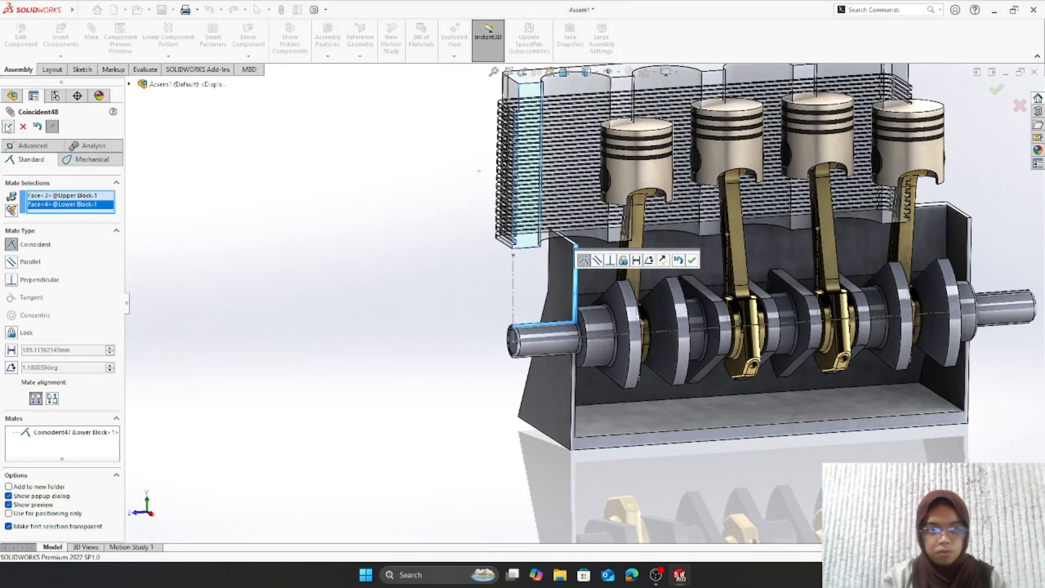
- Slide the Upper Block along the Lower Block until its cylinder bores line up around the pistons and the block ends match
drag(566, 199, 650, 191)
scroll(657, 287, down, 5)
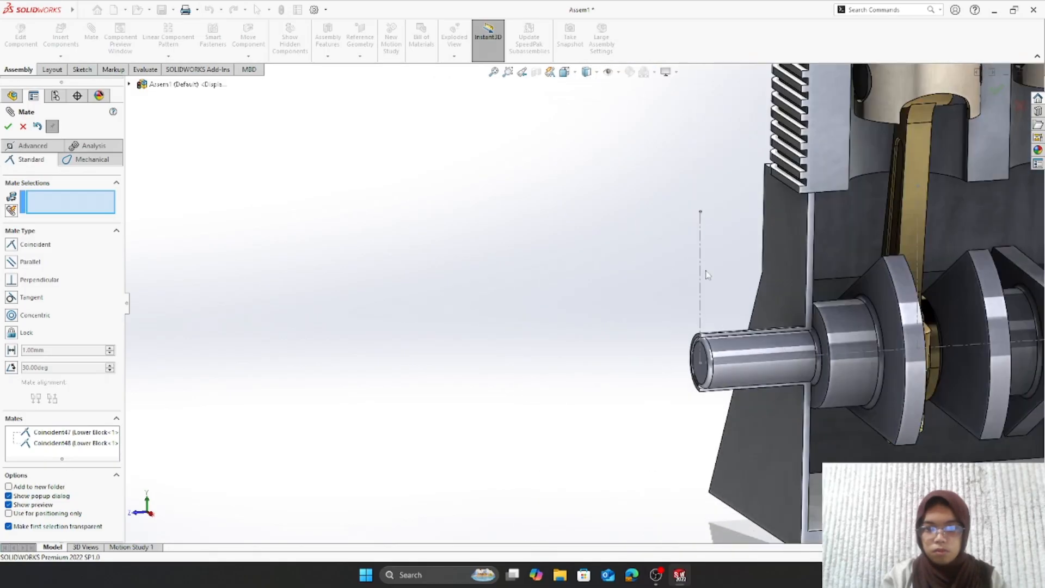
scroll(656, 287, up, 3)
scroll(657, 287, down, 4)
scroll(801, 341, up, 10)
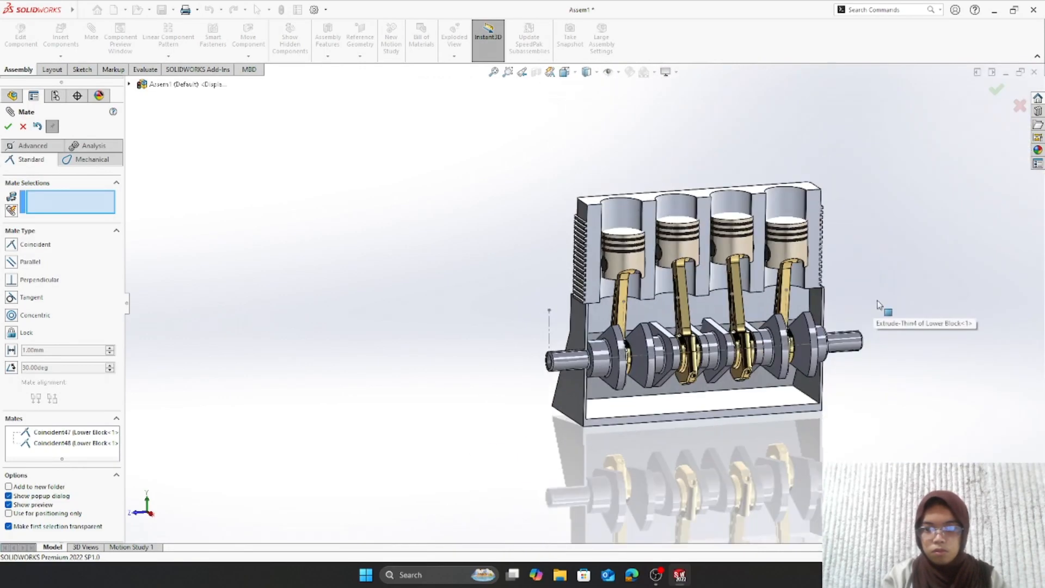
scroll(797, 353, down, 8)
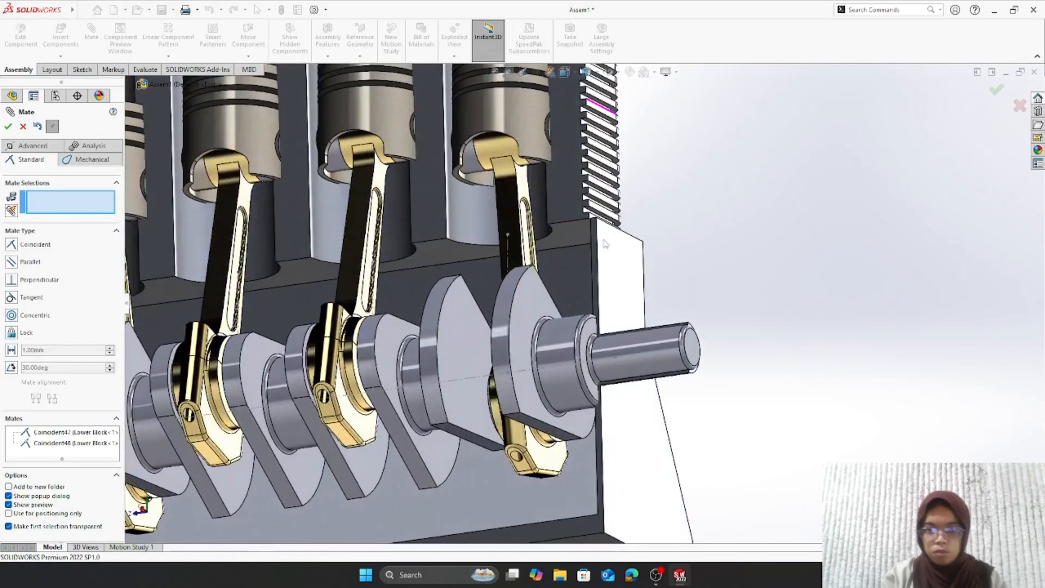
- Add another Coincident mate between the Upper Block's underside and the Lower Block's top rim at the opposite crankshaft end
middle_drag(603, 242, 593, 251)
click(581, 245)
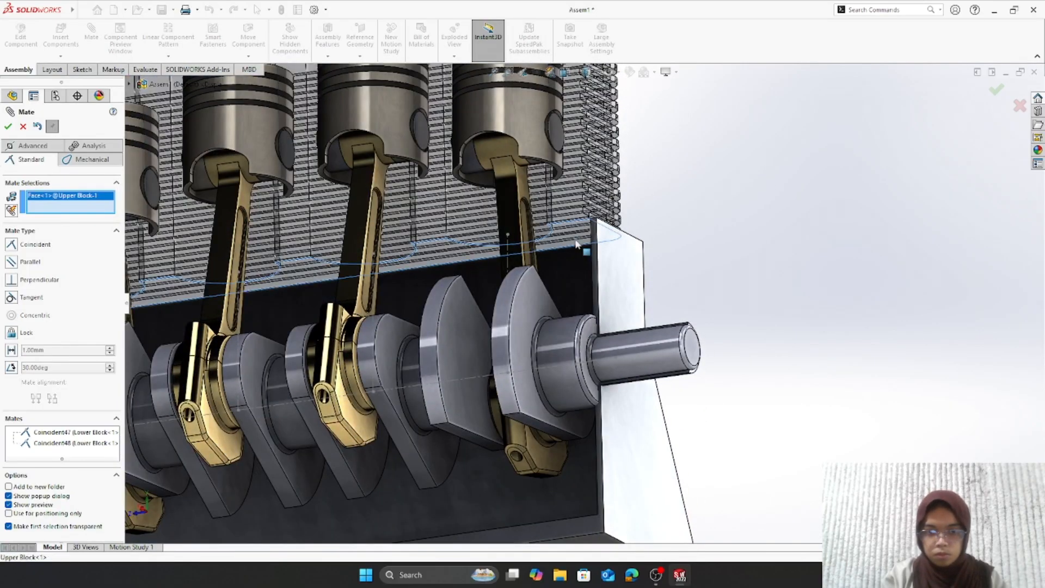
middle_drag(743, 256, 745, 406)
click(602, 154)
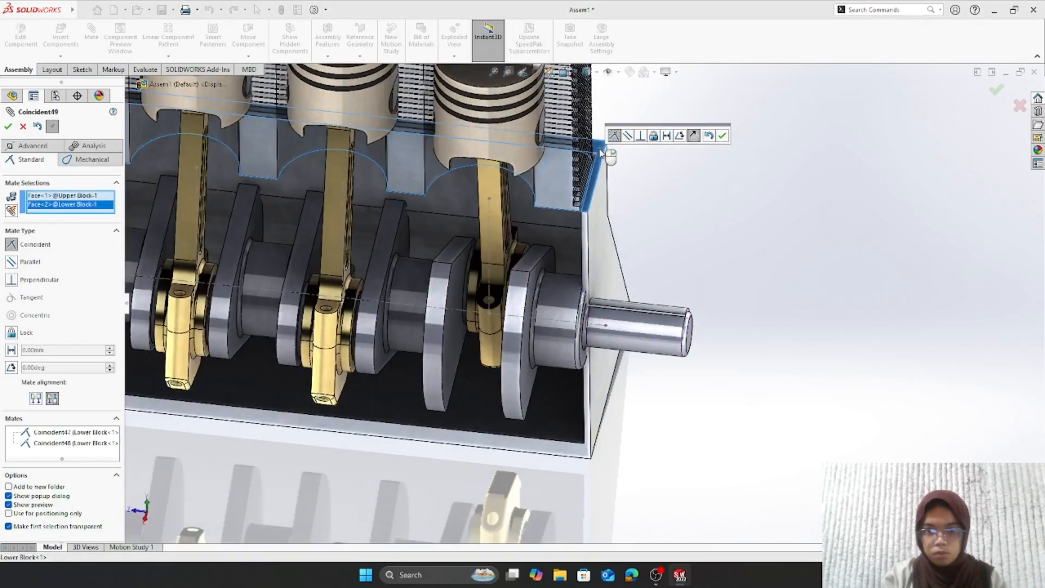
click(8, 127)
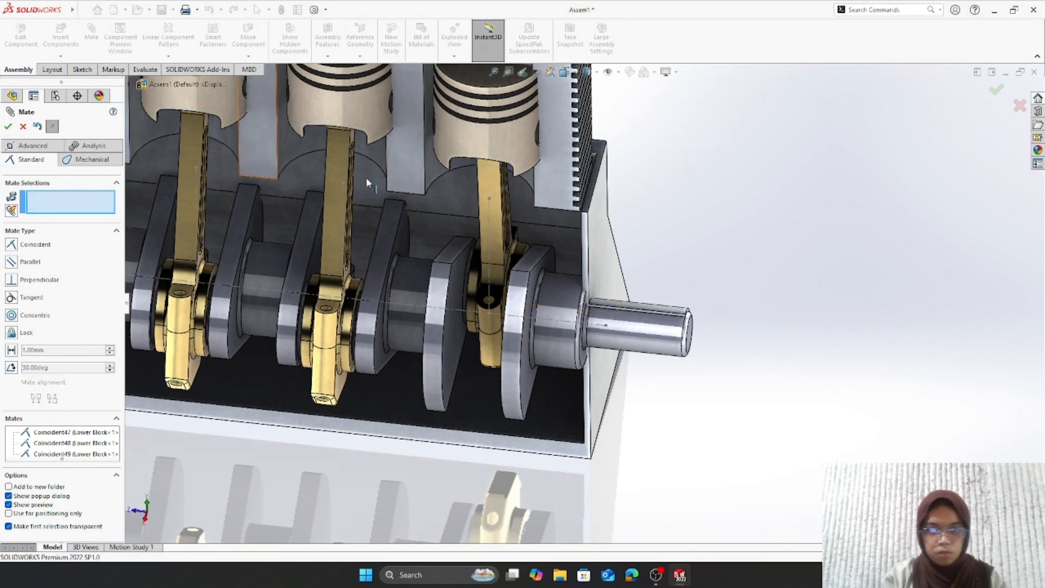
- Add a Coincident mate between the two blocks' front faces at the same crankshaft end
click(556, 188)
click(587, 250)
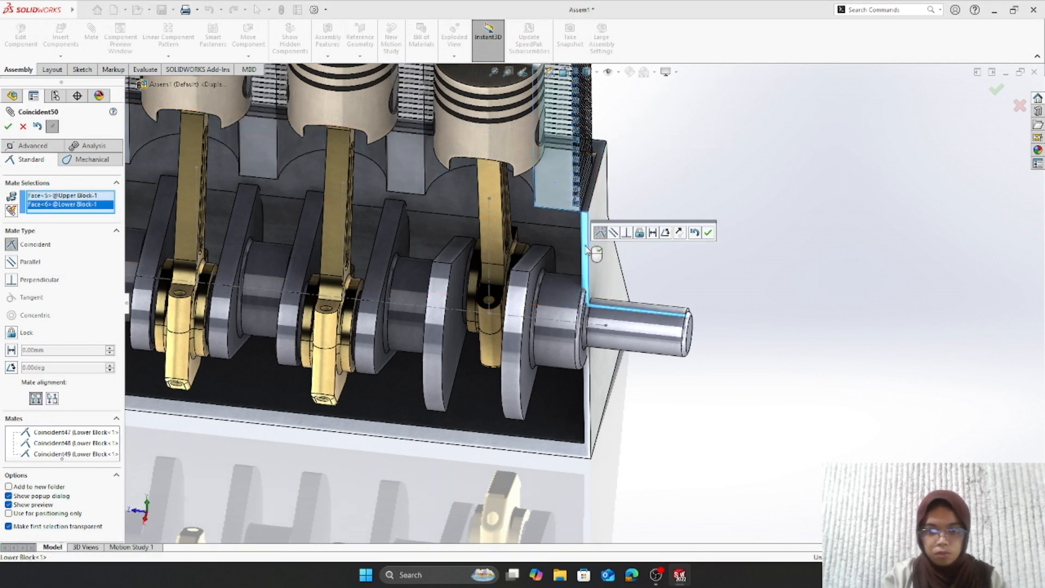
click(9, 127)
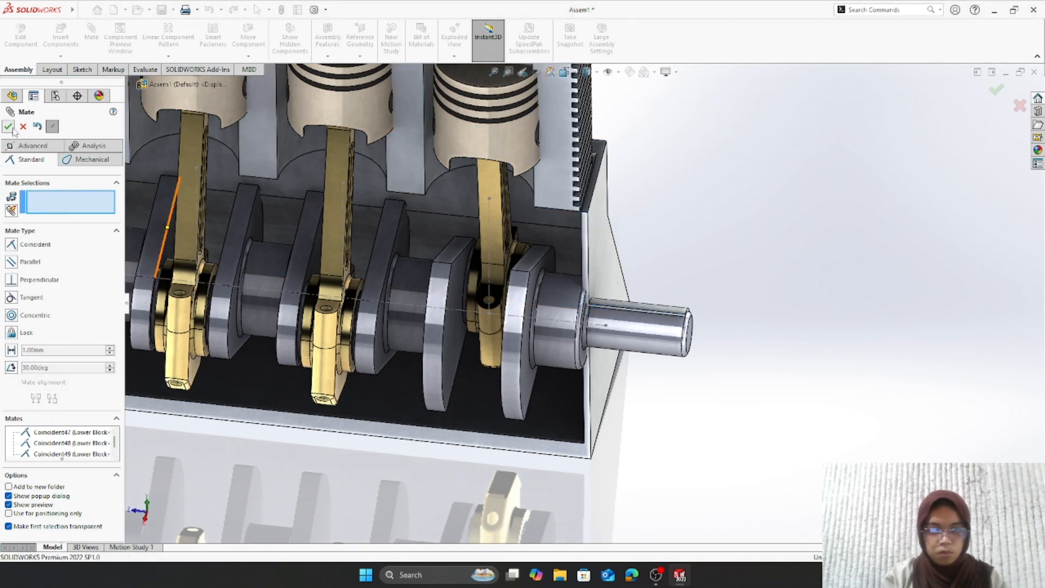
- Examine the joint between the Upper and Lower Blocks from both ends of the engine, and close the Mate command
scroll(475, 451, up, 5)
middle_drag(393, 430, 389, 321)
scroll(389, 321, down, 2)
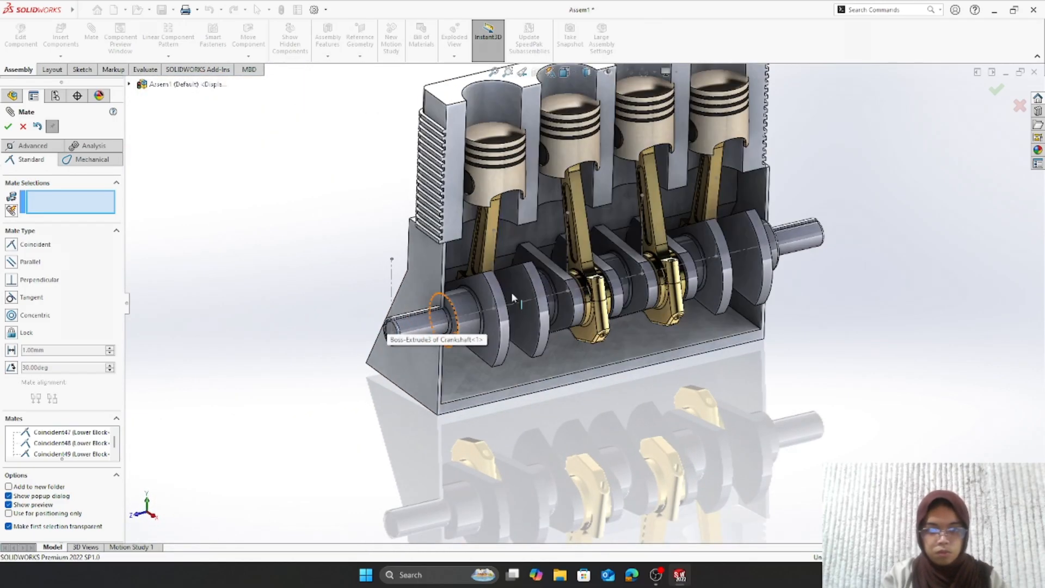
scroll(508, 299, up, 1)
scroll(562, 246, down, 4)
scroll(562, 245, down, 2)
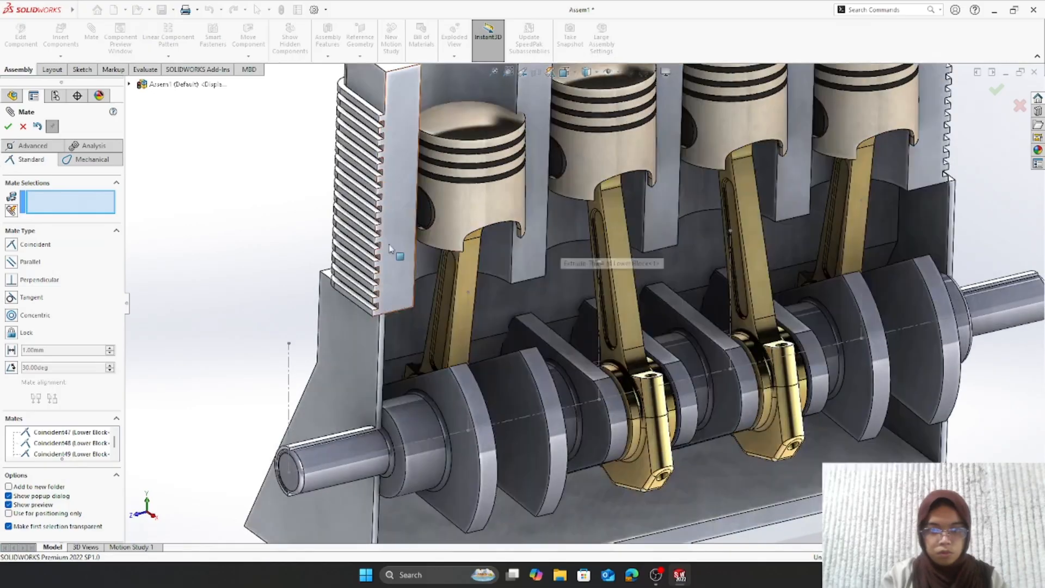
scroll(385, 244, up, 1)
drag(385, 240, 389, 237)
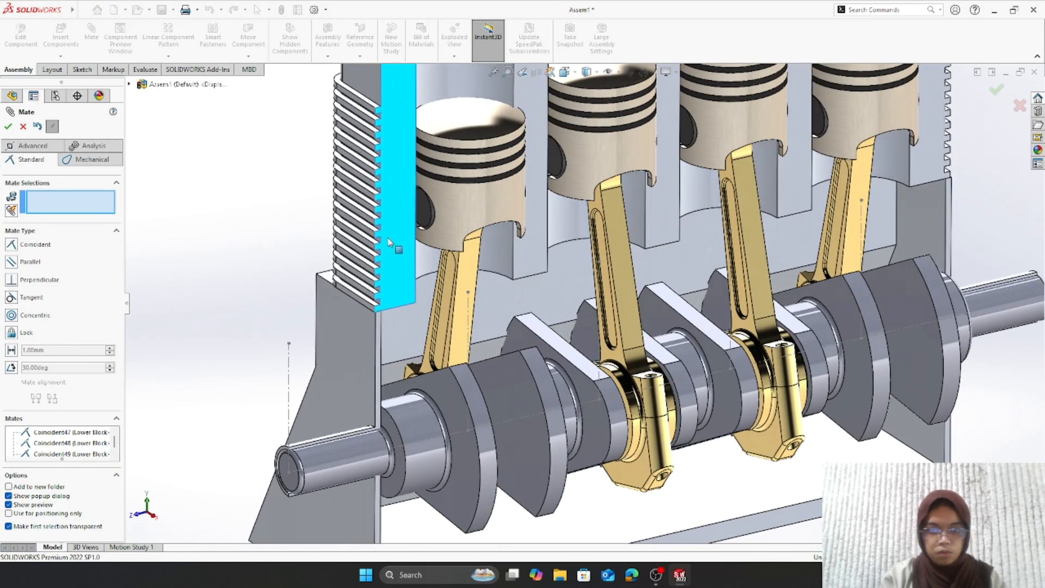
scroll(390, 241, up, 6)
middle_drag(546, 464, 564, 417)
scroll(545, 316, down, 5)
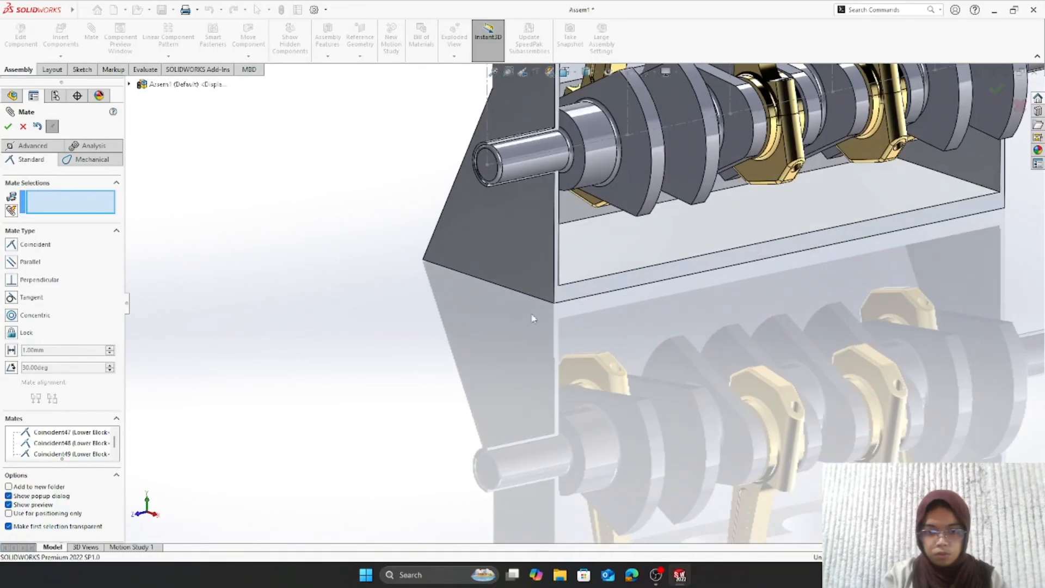
scroll(566, 251, up, 4)
scroll(583, 194, down, 6)
scroll(565, 219, up, 7)
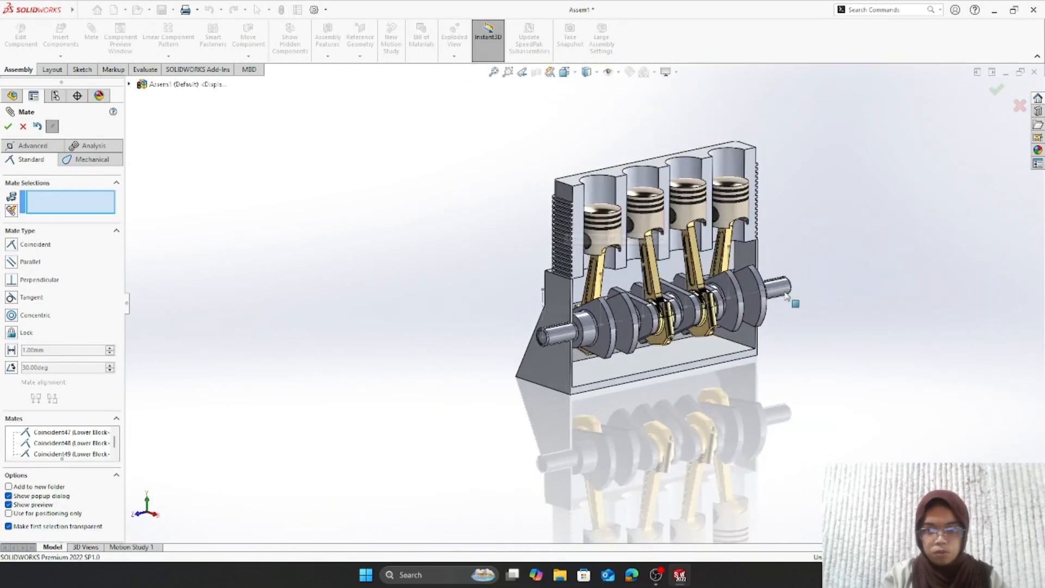
middle_drag(792, 300, 727, 355)
scroll(640, 359, down, 8)
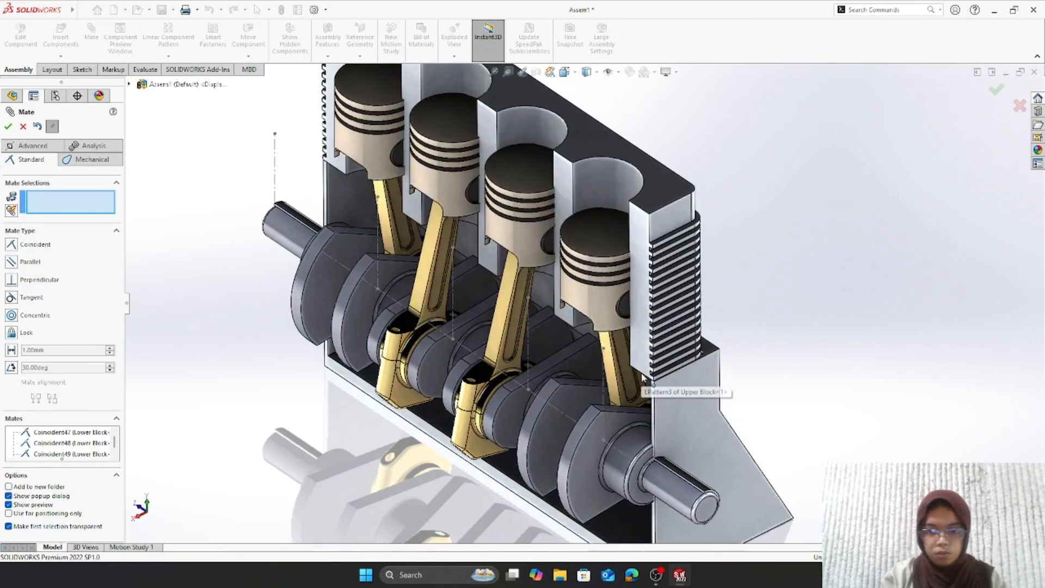
scroll(638, 342, up, 8)
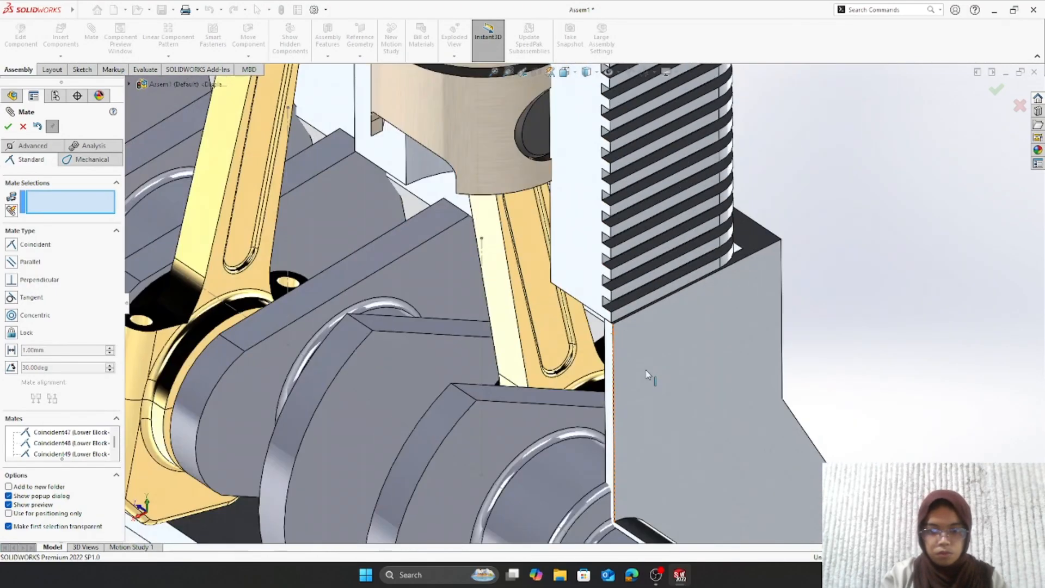
scroll(445, 385, up, 1)
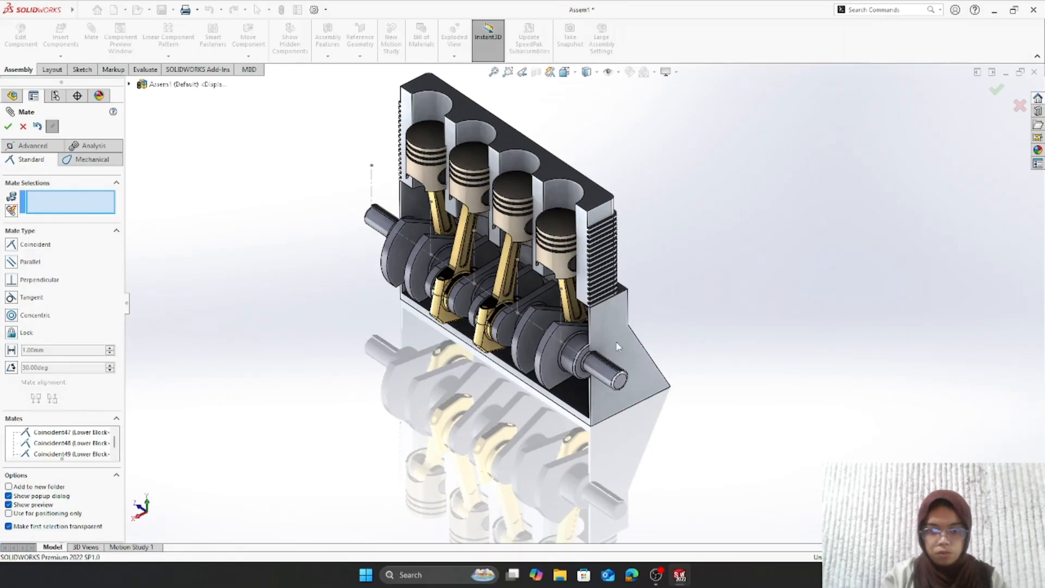
scroll(617, 347, down, 5)
scroll(476, 354, up, 3)
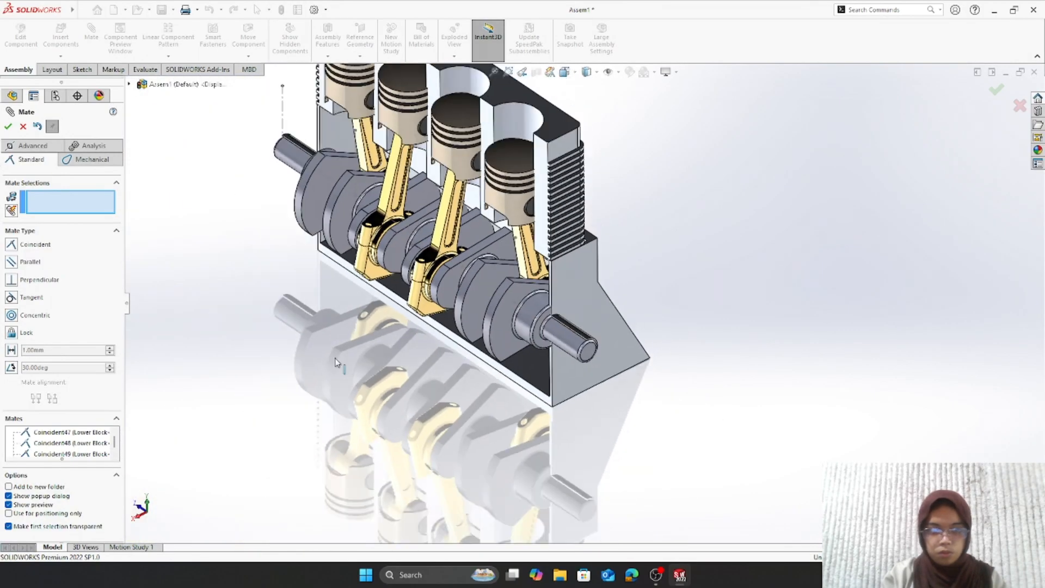
middle_drag(336, 364, 430, 433)
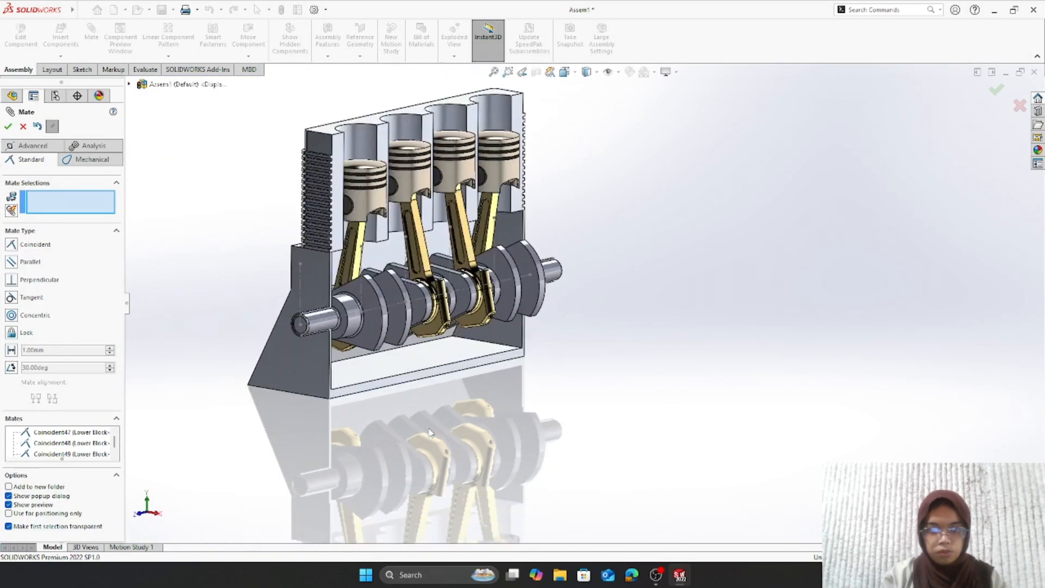
click(23, 127)
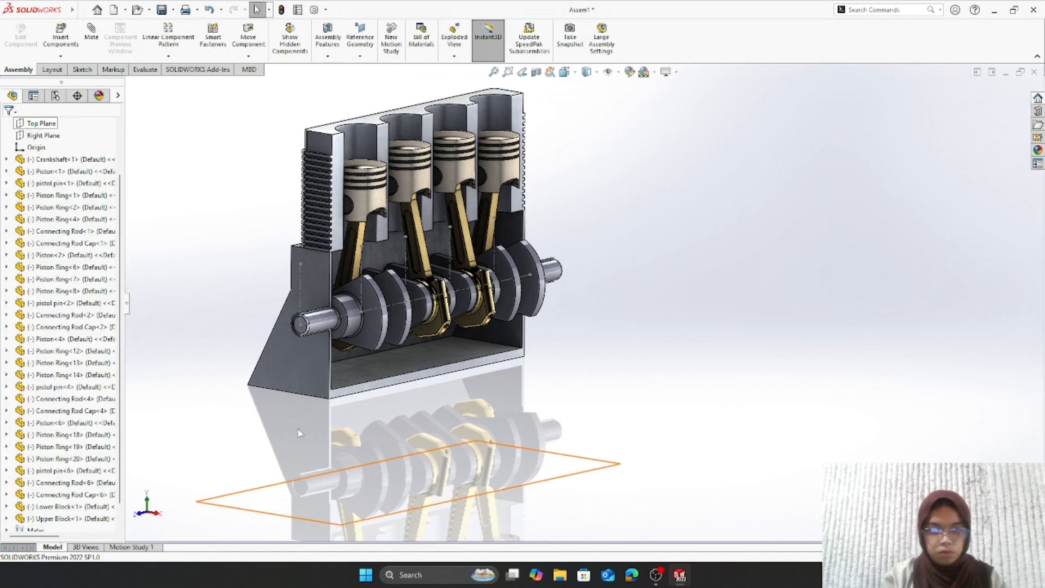
middle_drag(323, 420, 341, 418)
scroll(342, 418, down, 1)
scroll(343, 416, up, 3)
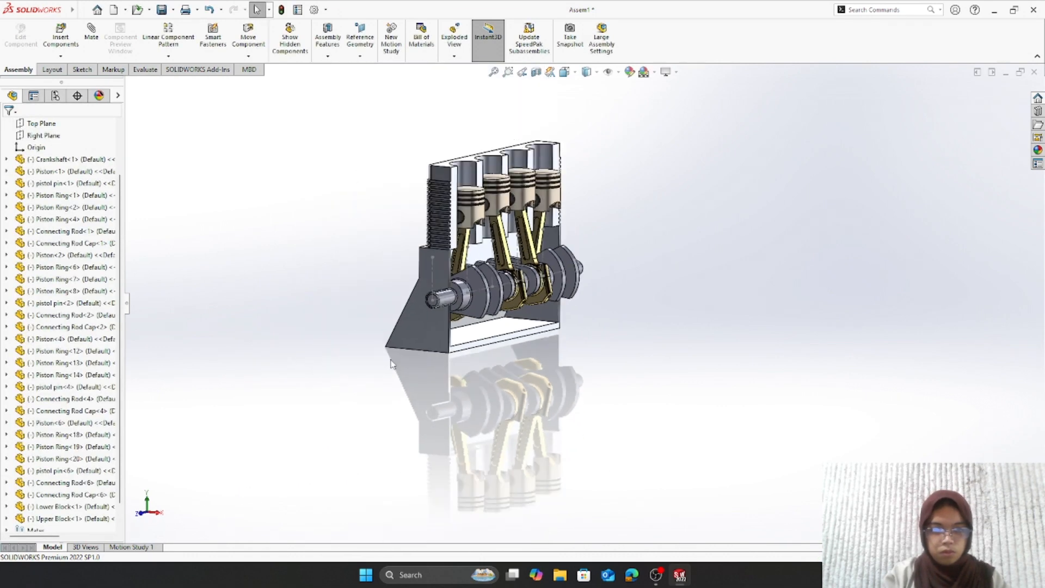
scroll(349, 341, down, 3)
scroll(350, 341, up, 3)
scroll(548, 290, up, 3)
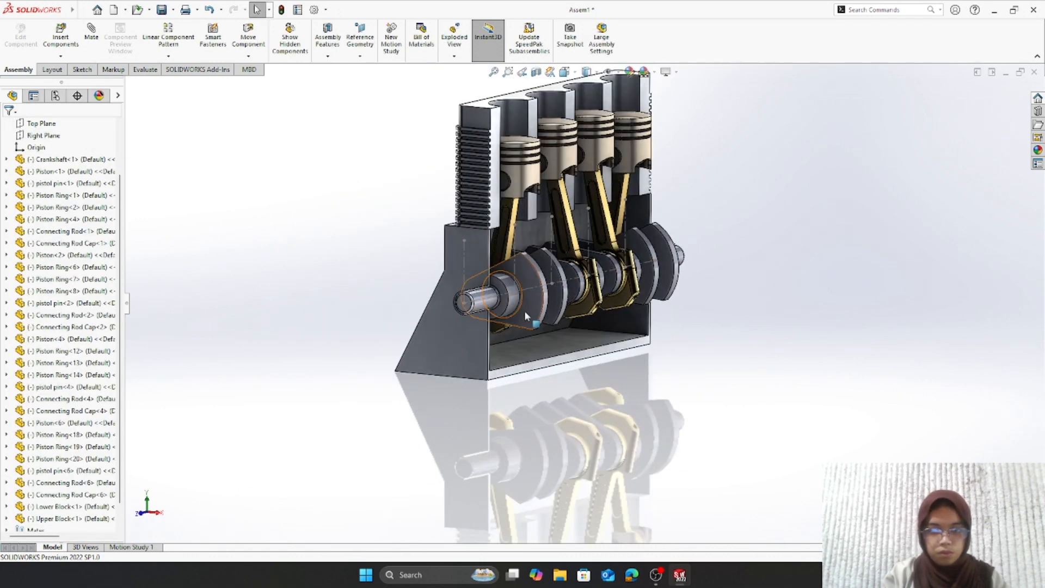
- Turn the crankshaft by hand to move the pistons, and open Motion Study 1, accepting its study properties
drag(524, 307, 520, 282)
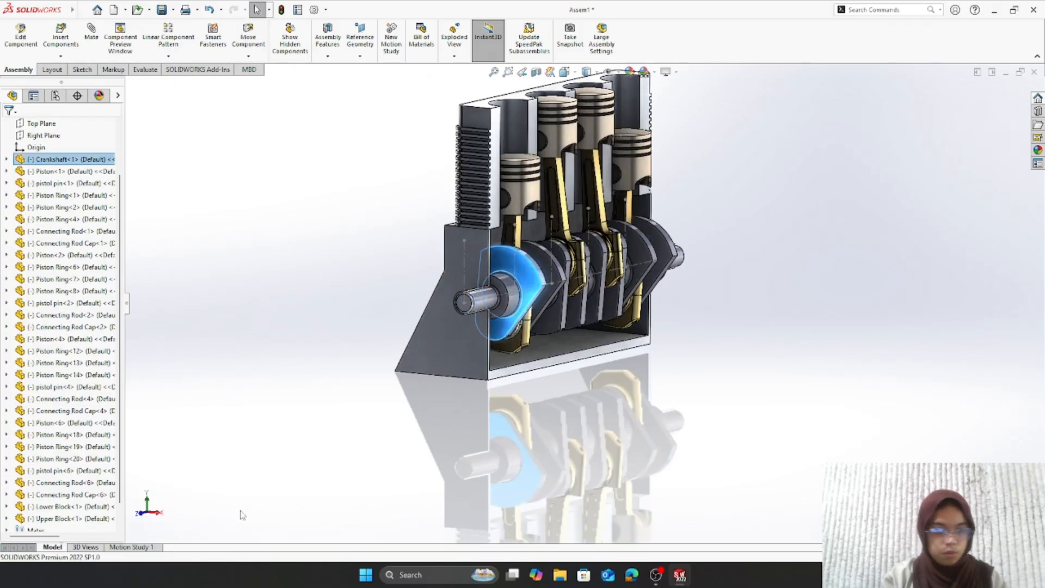
click(135, 547)
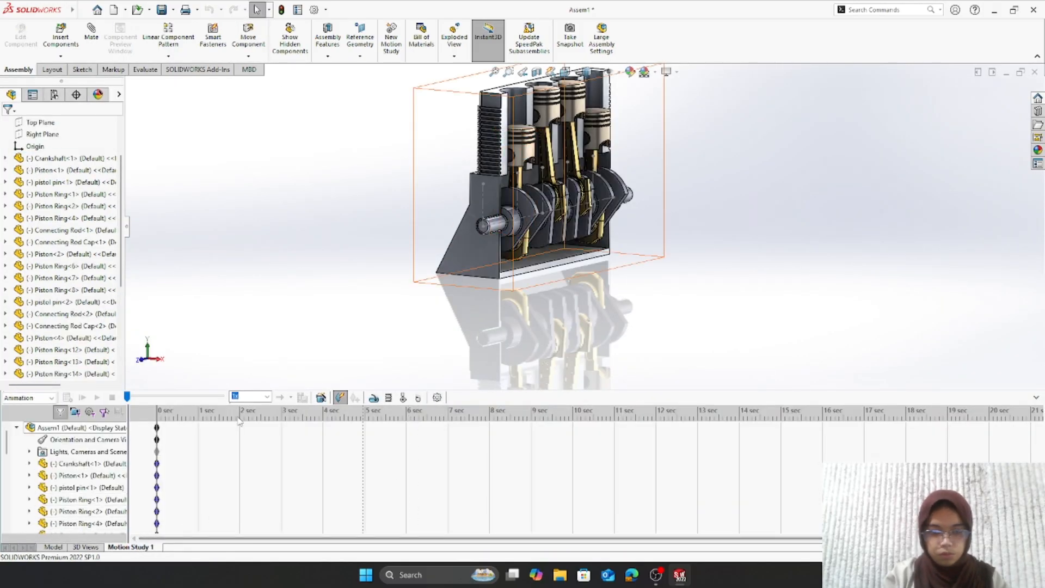
click(436, 398)
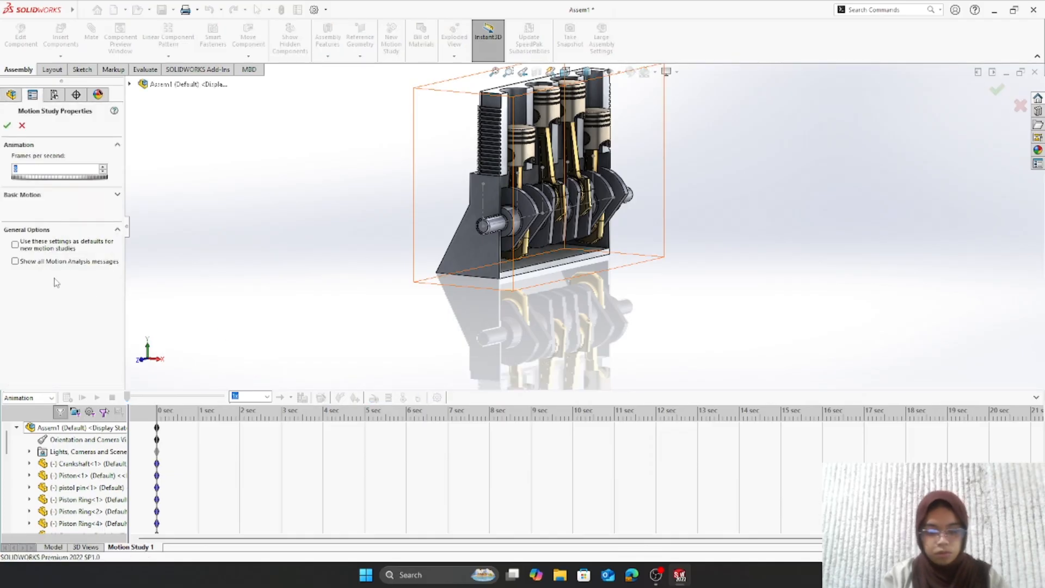
click(8, 126)
- Add a constant-speed Rotary Motor at 50 RPM on the cylindrical face of the crankshaft's protruding end
click(374, 399)
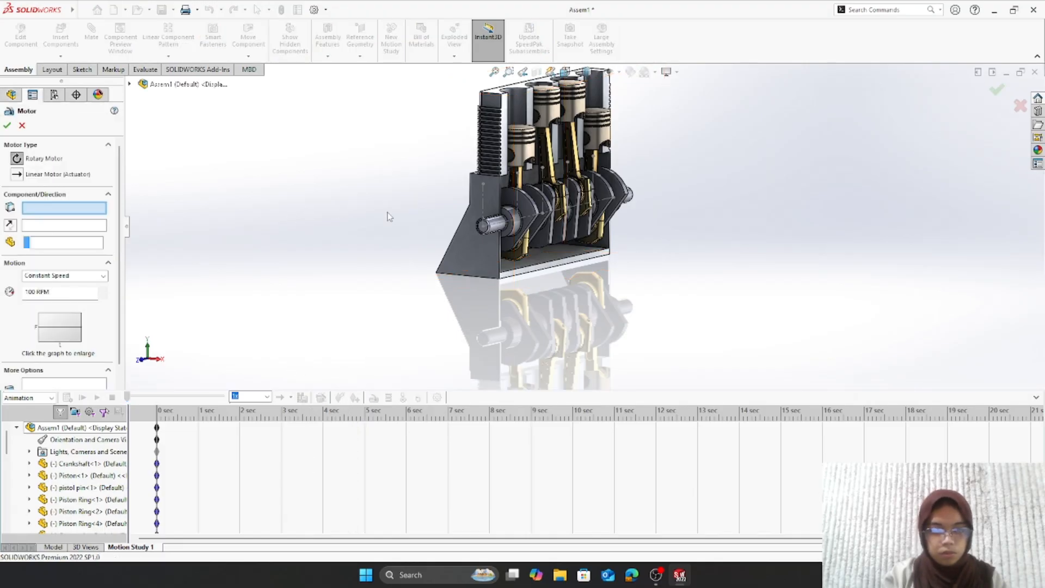
scroll(498, 235, down, 3)
click(524, 228)
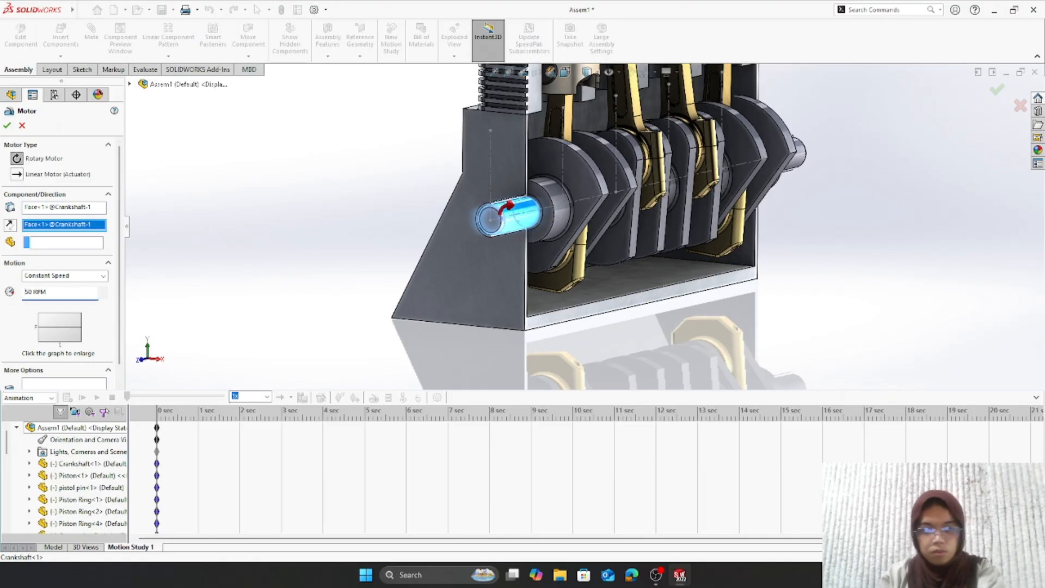
click(7, 125)
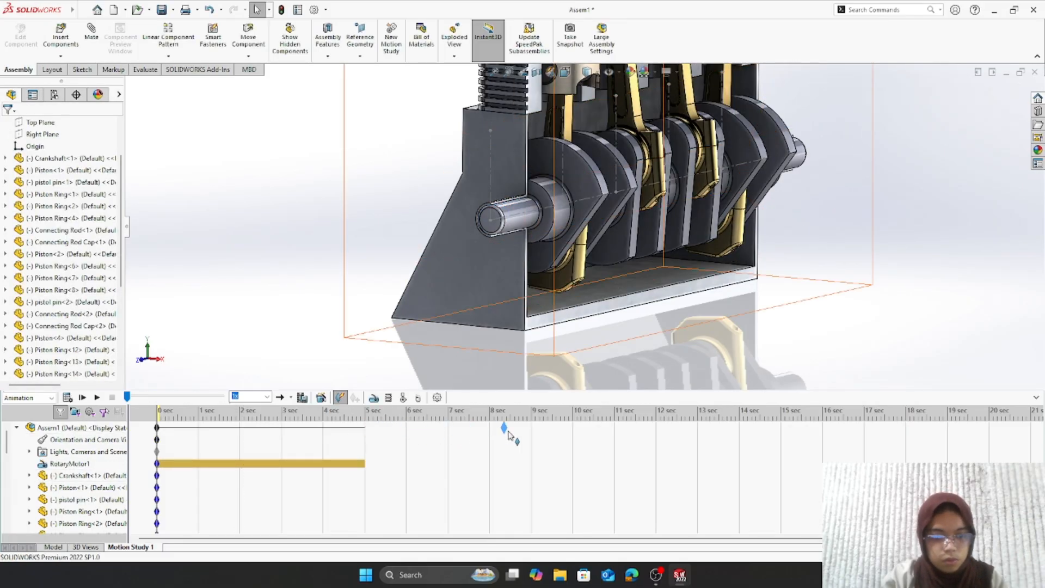
- Extend the motion study's duration to 10 seconds and calculate the study
drag(579, 434, 575, 429)
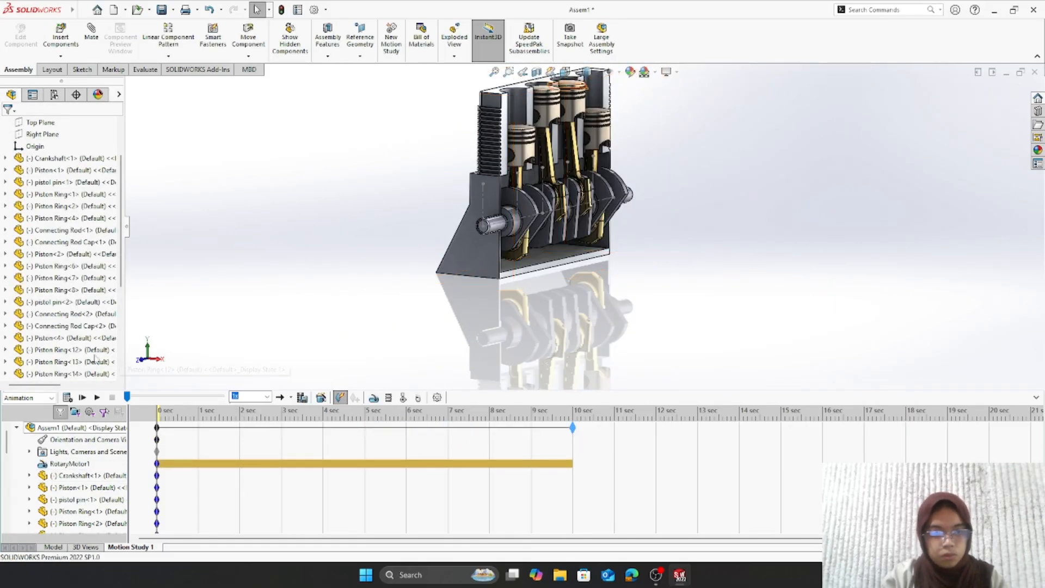
click(67, 398)
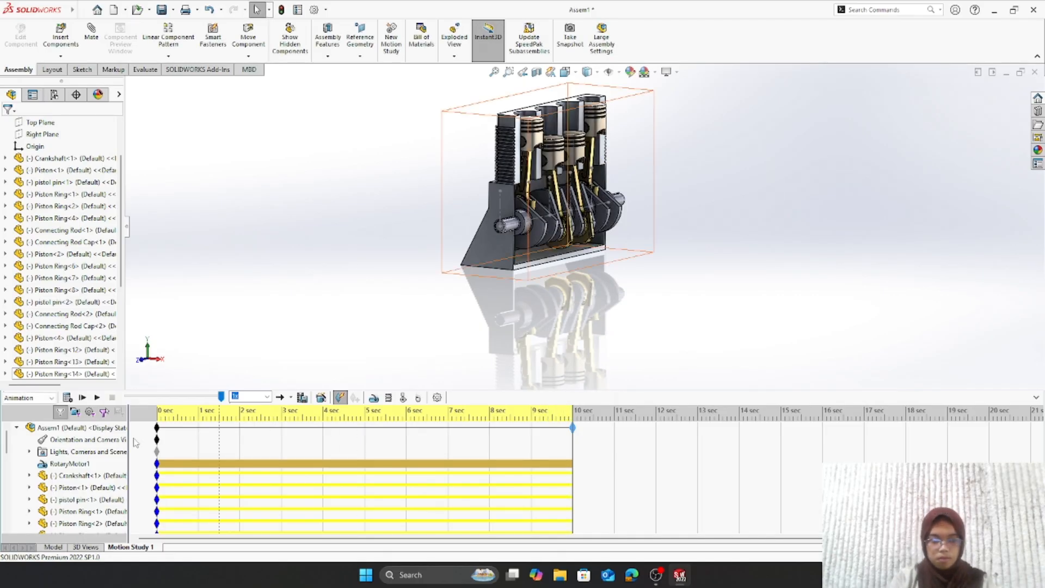
- Play the crankshaft animation and examine the movement of the pistons and connecting rods from different views
click(96, 398)
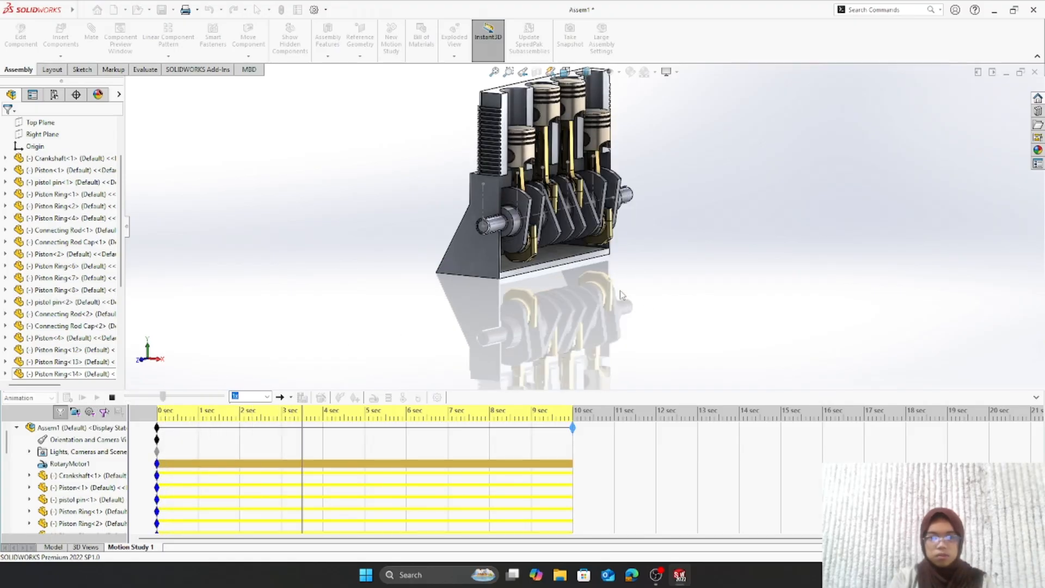
scroll(613, 283, up, 1)
scroll(619, 262, down, 2)
scroll(612, 255, up, 3)
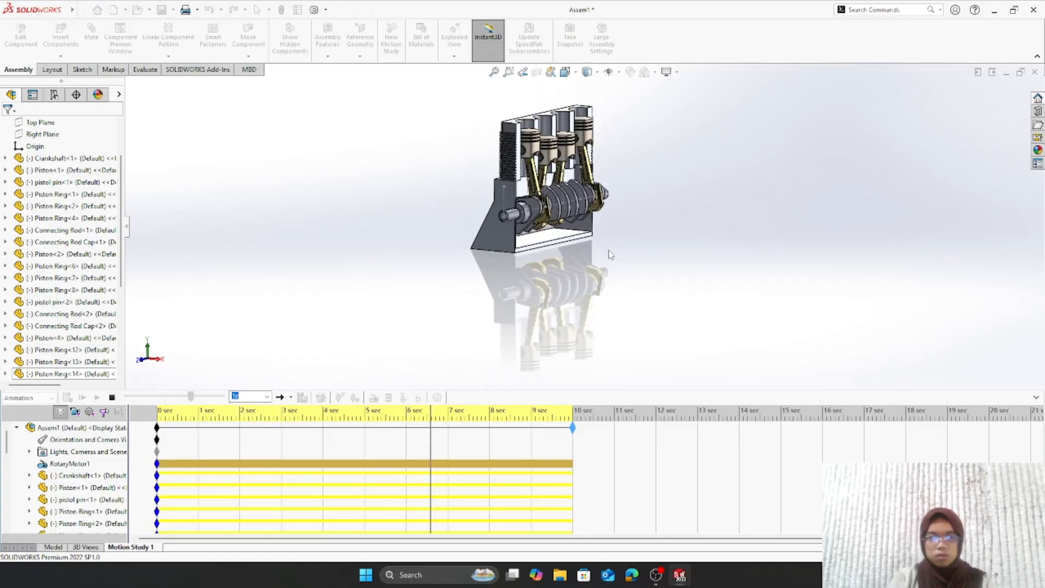
scroll(603, 186, down, 3)
scroll(603, 187, up, 1)
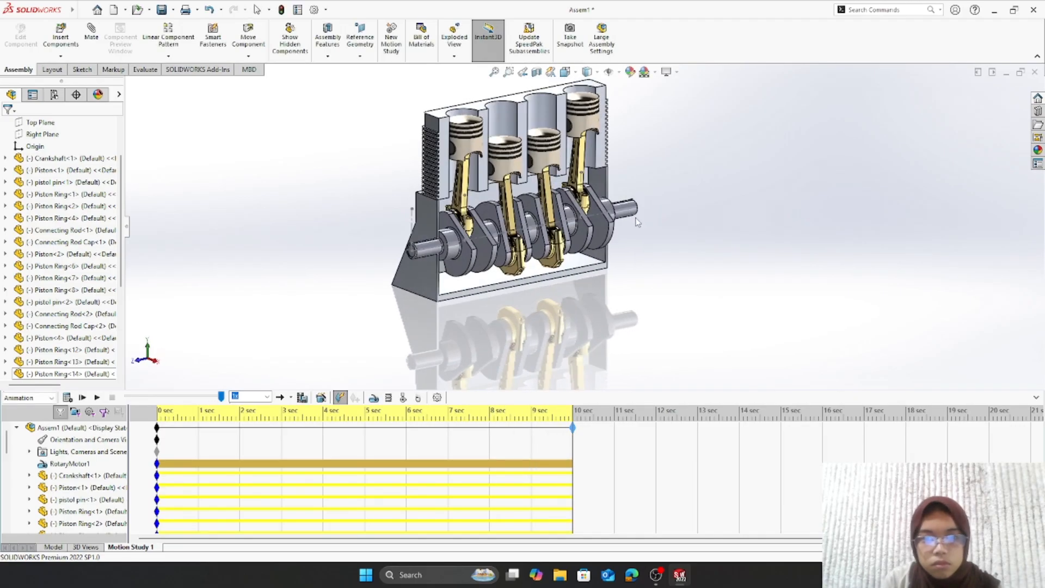
scroll(632, 210, down, 3)
scroll(303, 178, up, 1)
scroll(314, 154, down, 1)
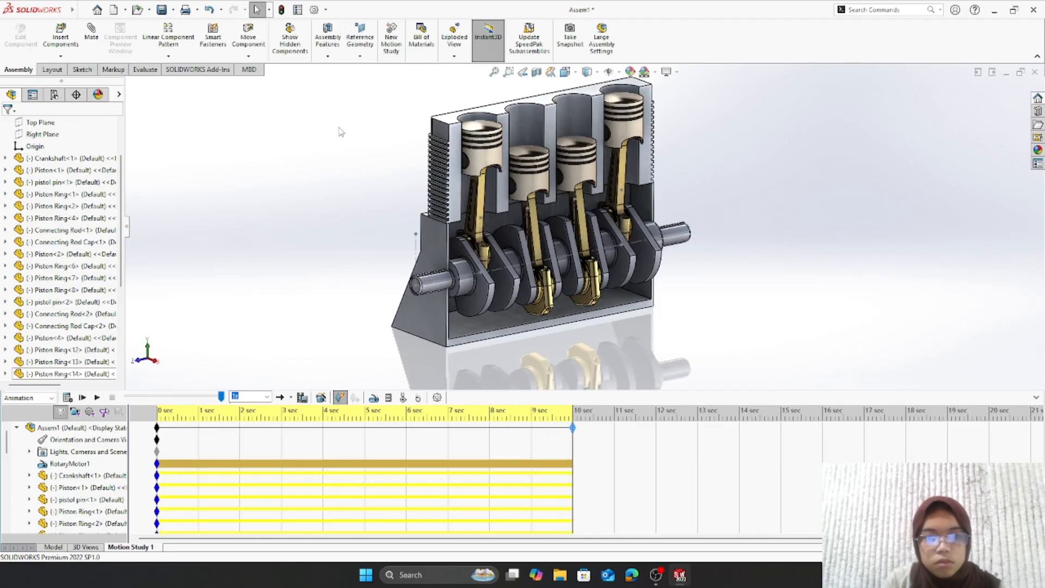
click(96, 396)
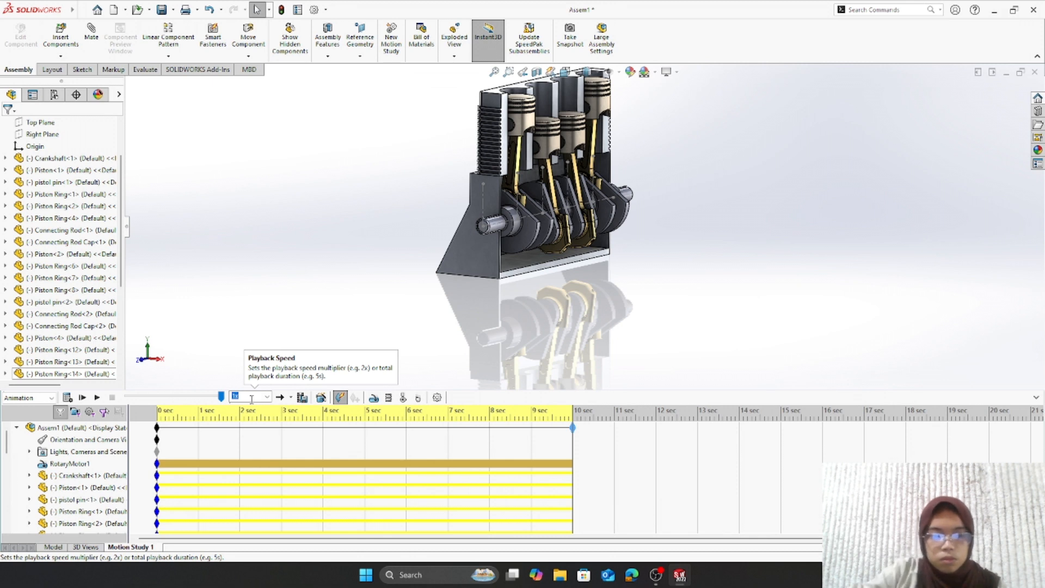
- Set the animation's playback speed to 0.5x and replay it to check the piston and crankshaft movement
click(267, 396)
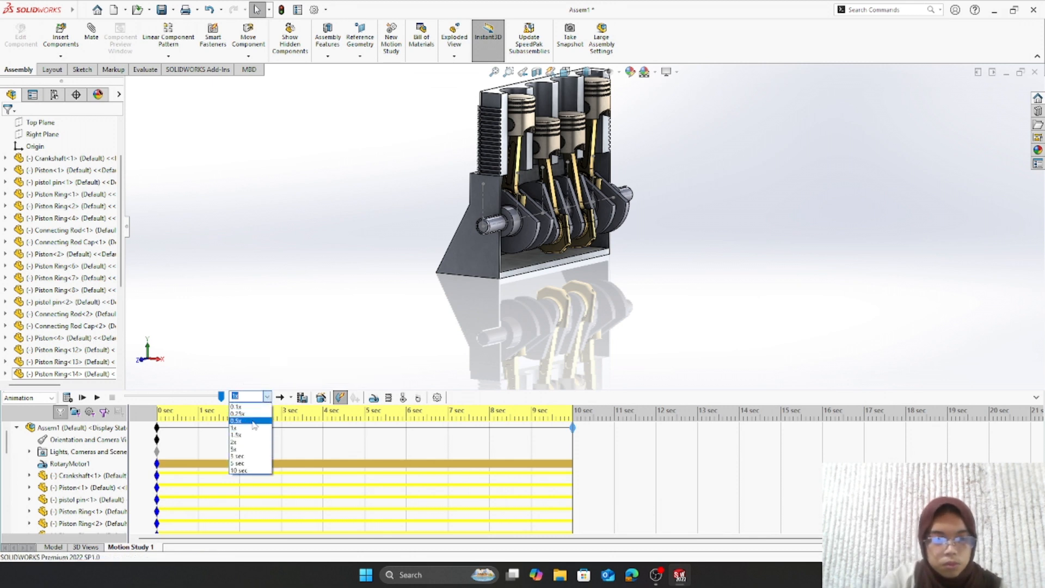
click(253, 422)
click(96, 398)
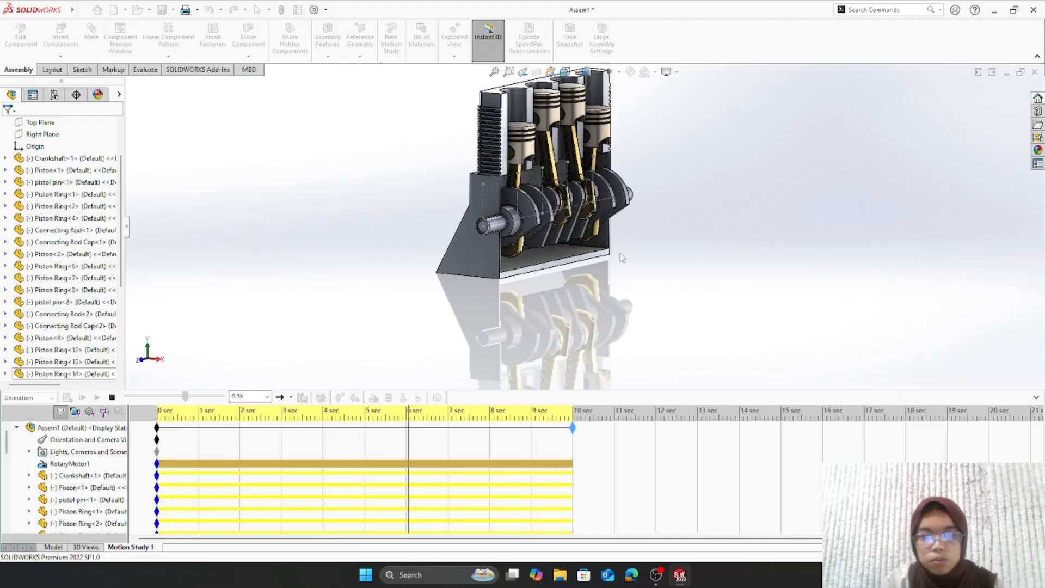
scroll(626, 196, down, 3)
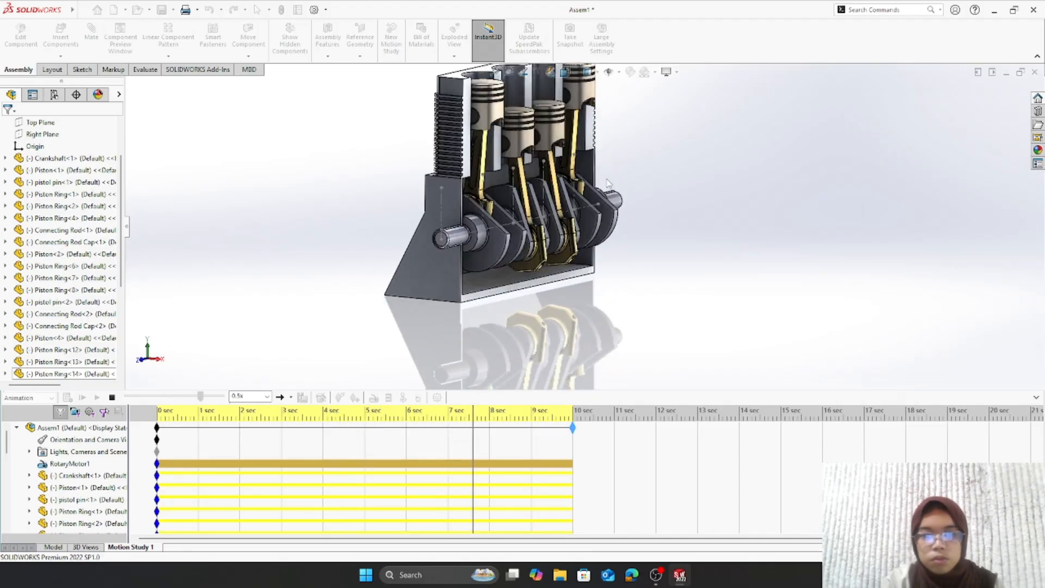
scroll(604, 180, up, 2)
scroll(597, 155, down, 2)
scroll(595, 152, up, 1)
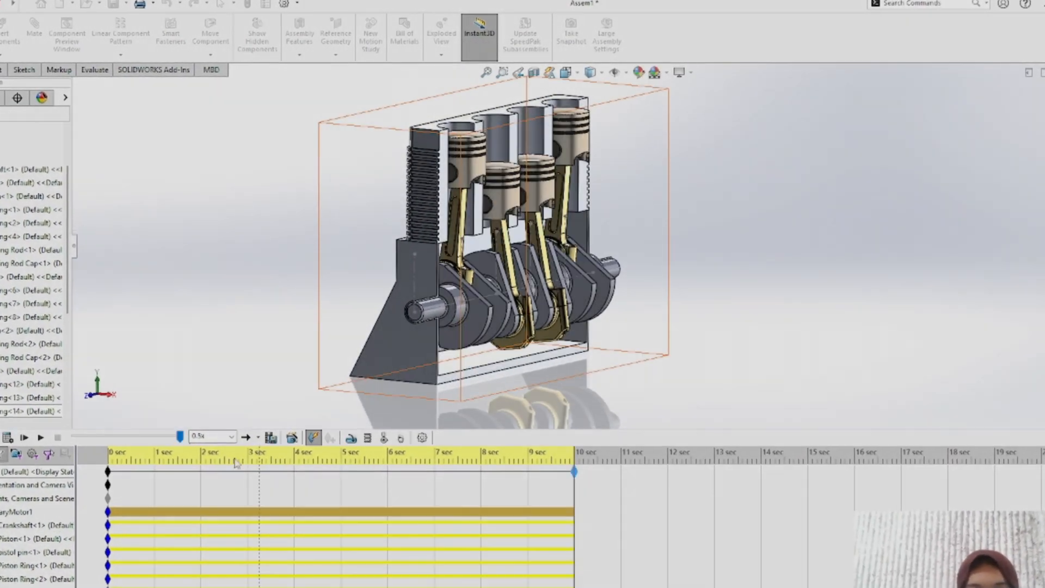
click(41, 437)
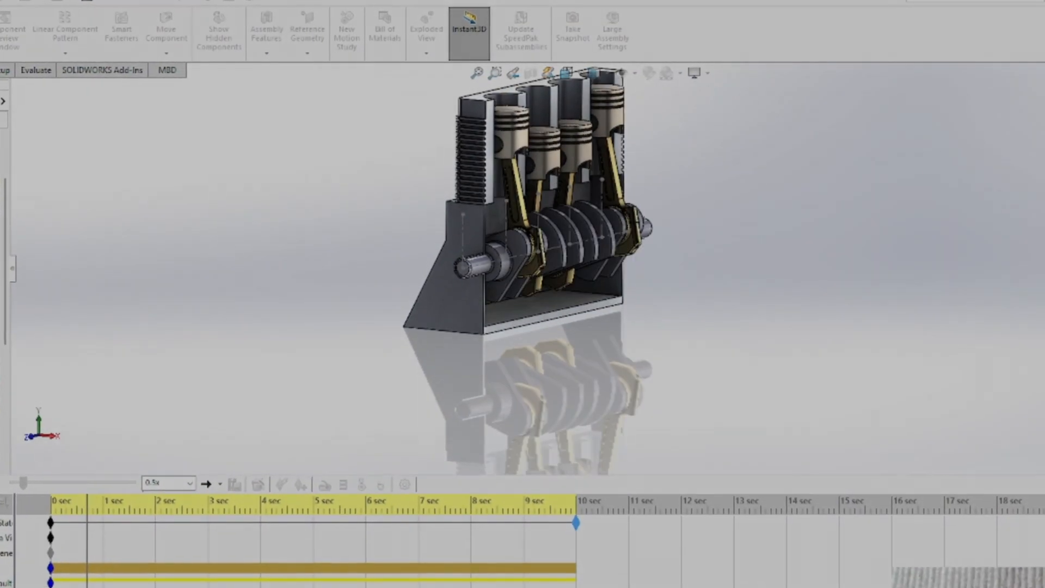